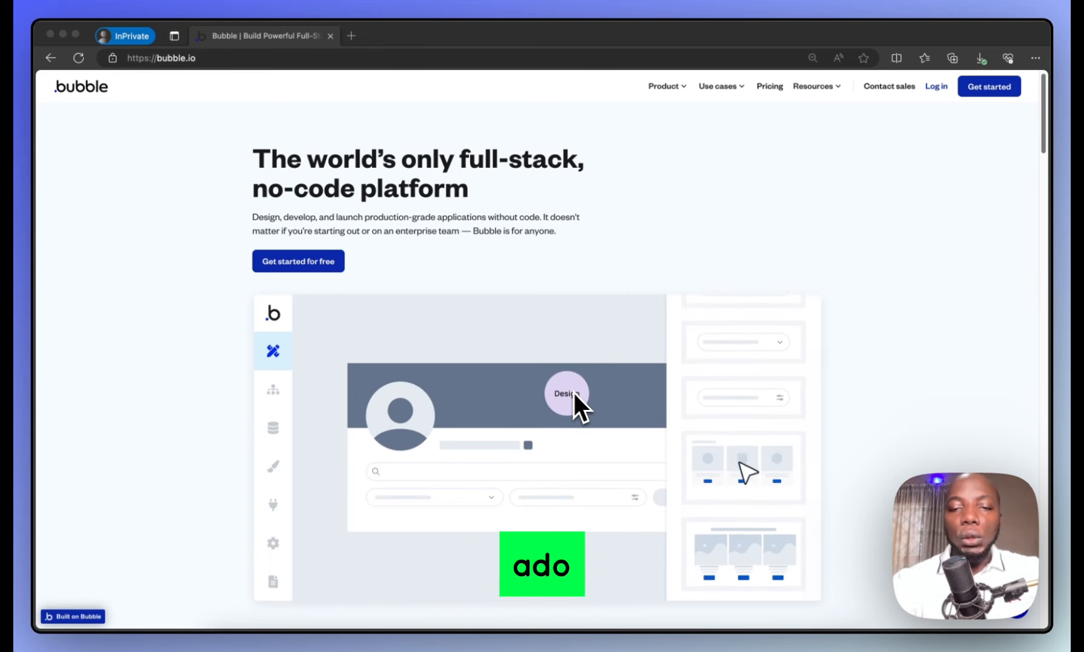
Go to Bubble's pricing page and scroll down to the Free, Starter, Growth, Team and Enterprise plan cards
scroll(490, 327, down, 15)
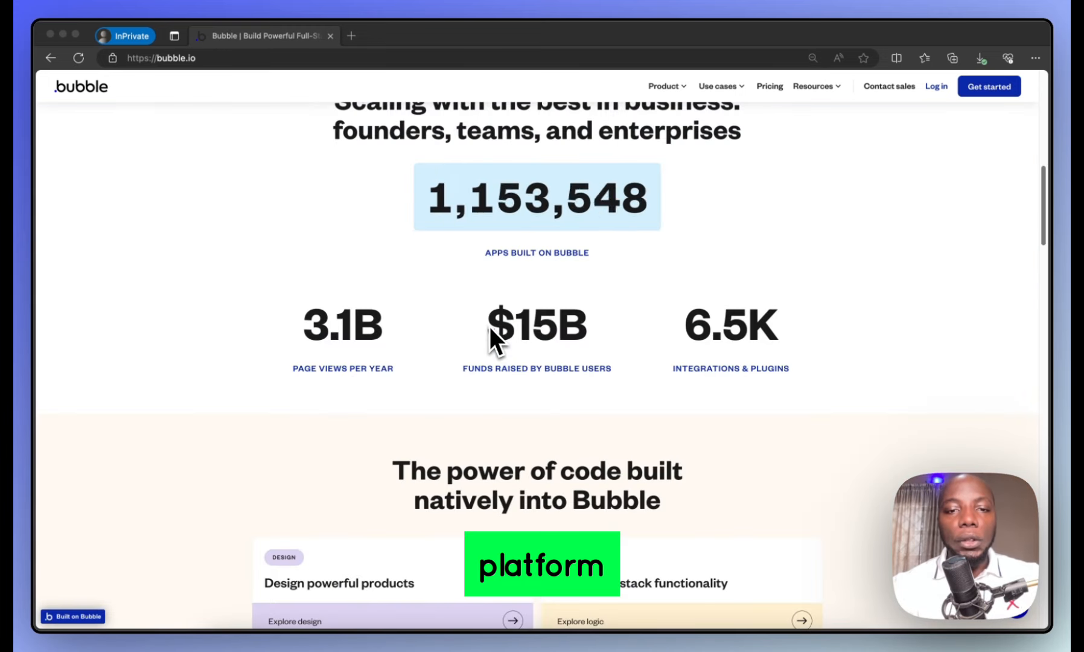
scroll(489, 324, up, 10)
scroll(489, 325, down, 7)
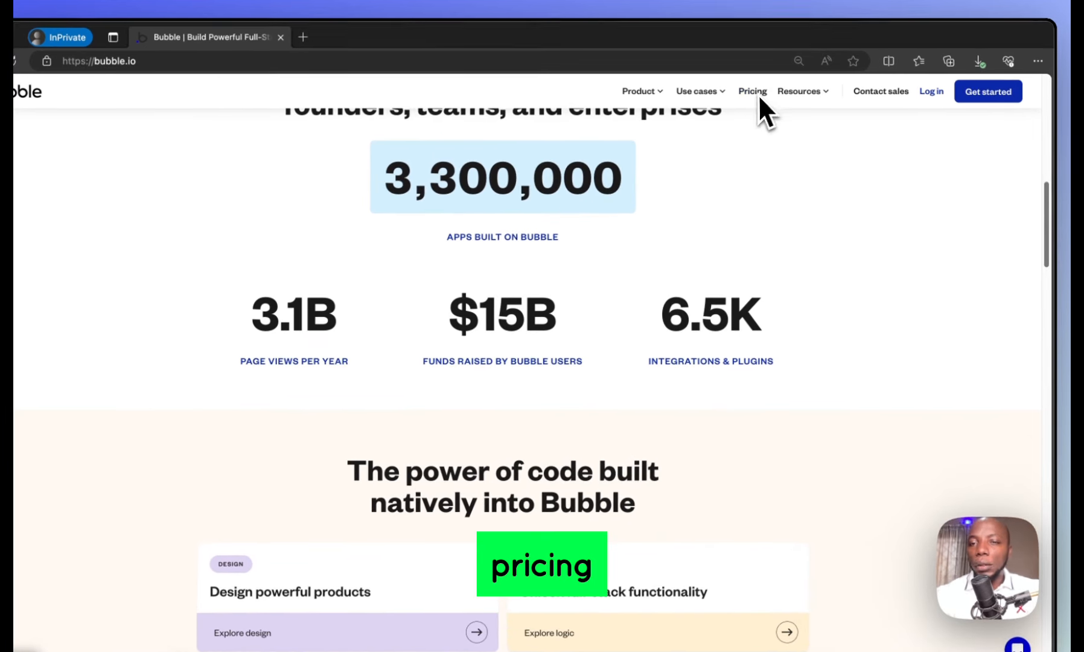
click(754, 92)
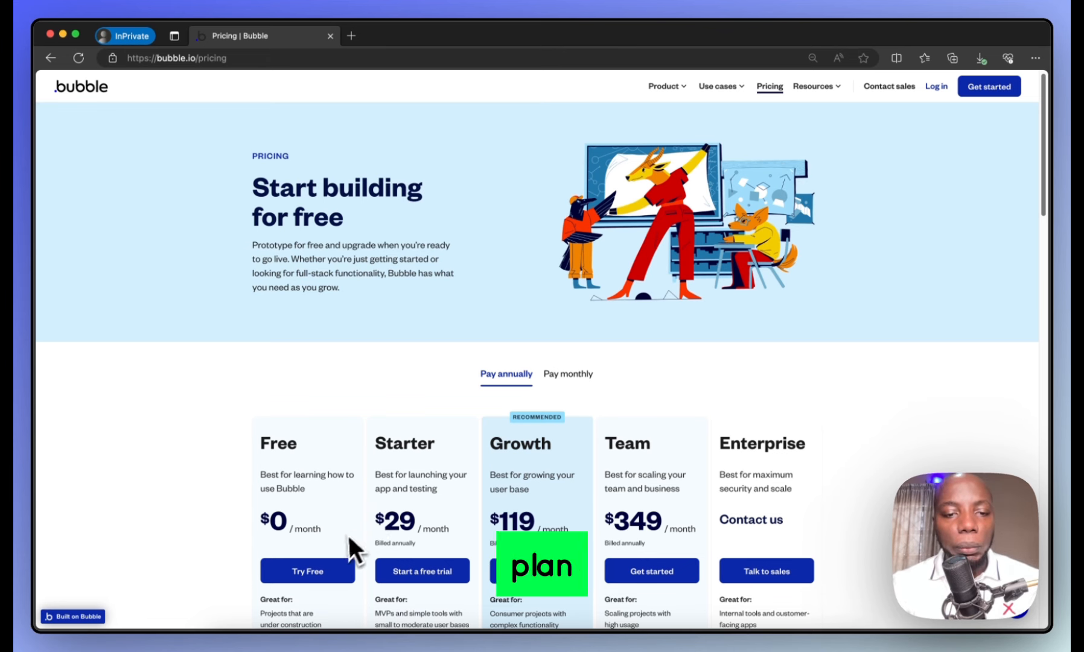
scroll(338, 540, down, 3)
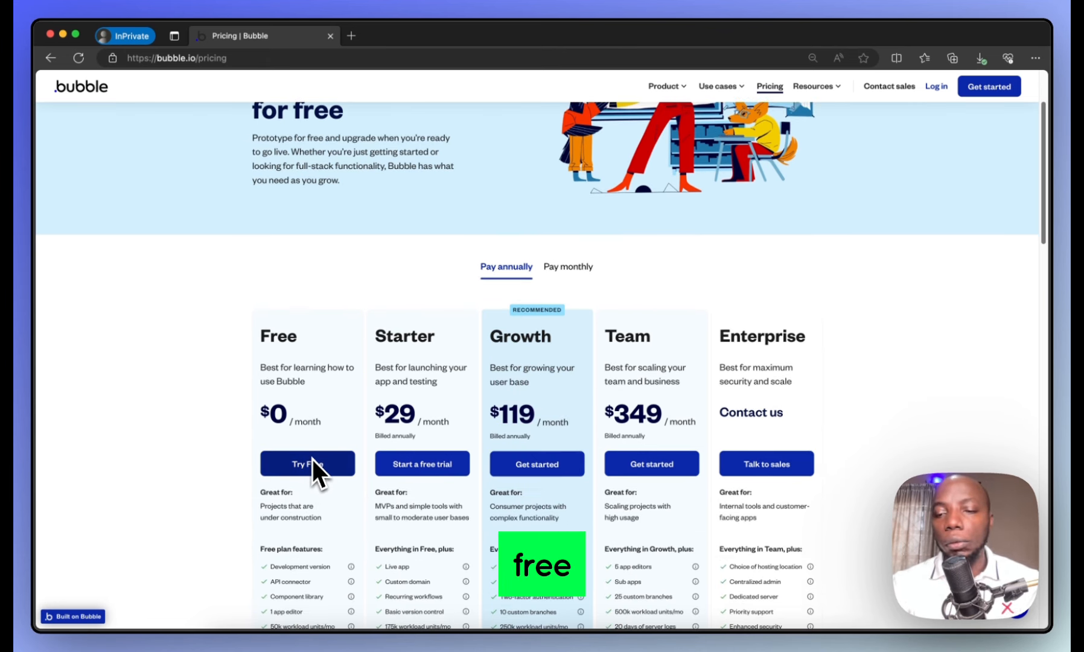
scroll(422, 468, down, 3)
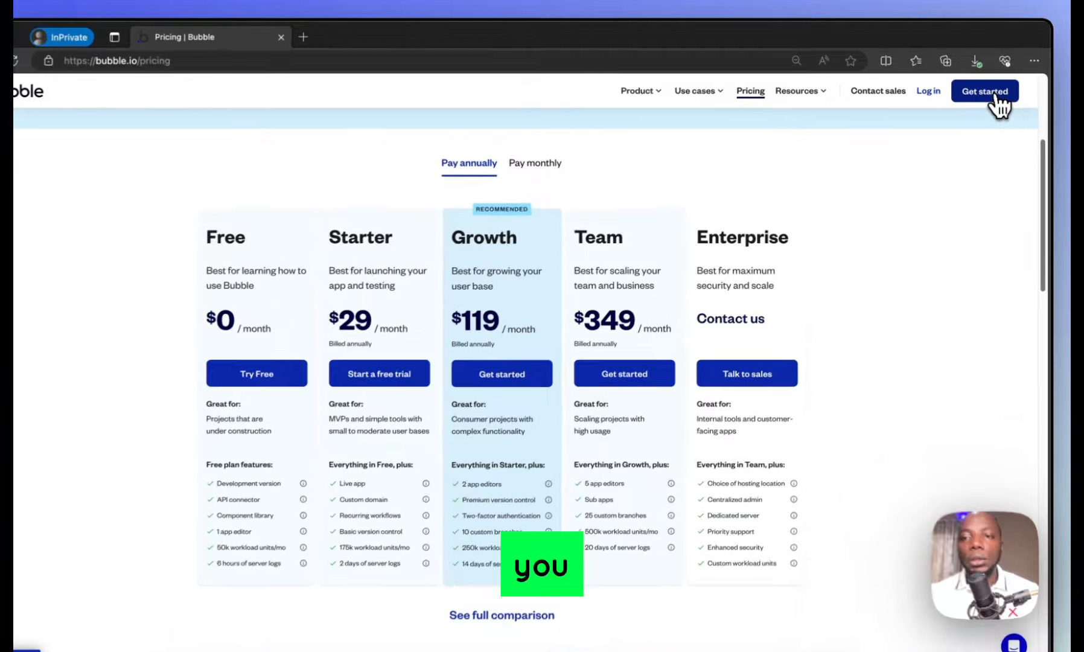
Create a new Bubble app named 'Goody' without choosing a starting template
click(1001, 89)
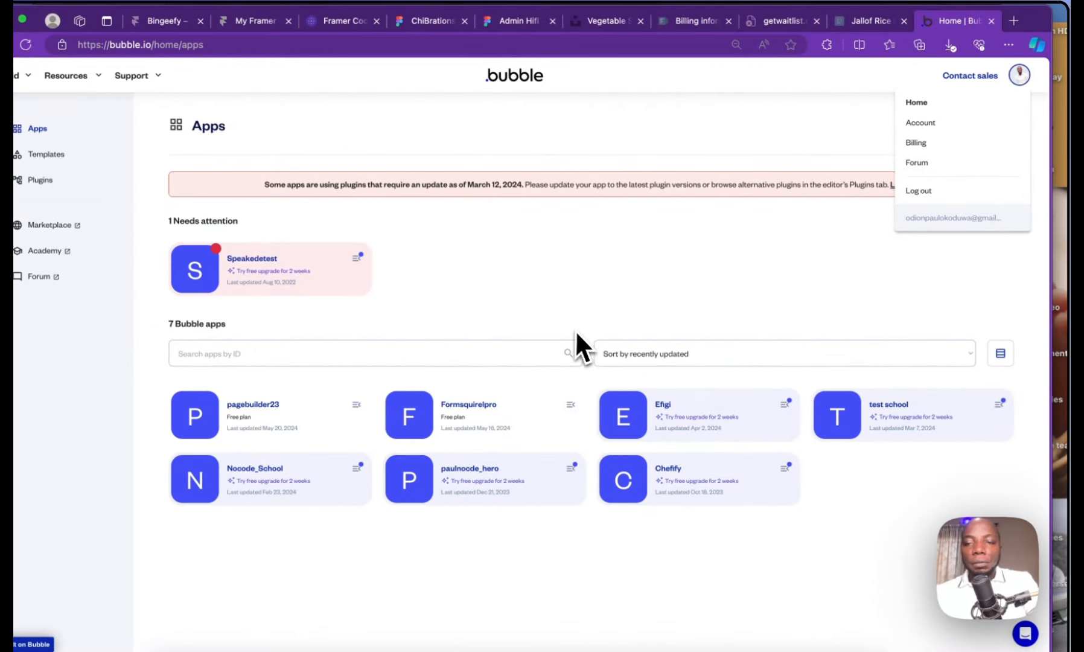
click(770, 300)
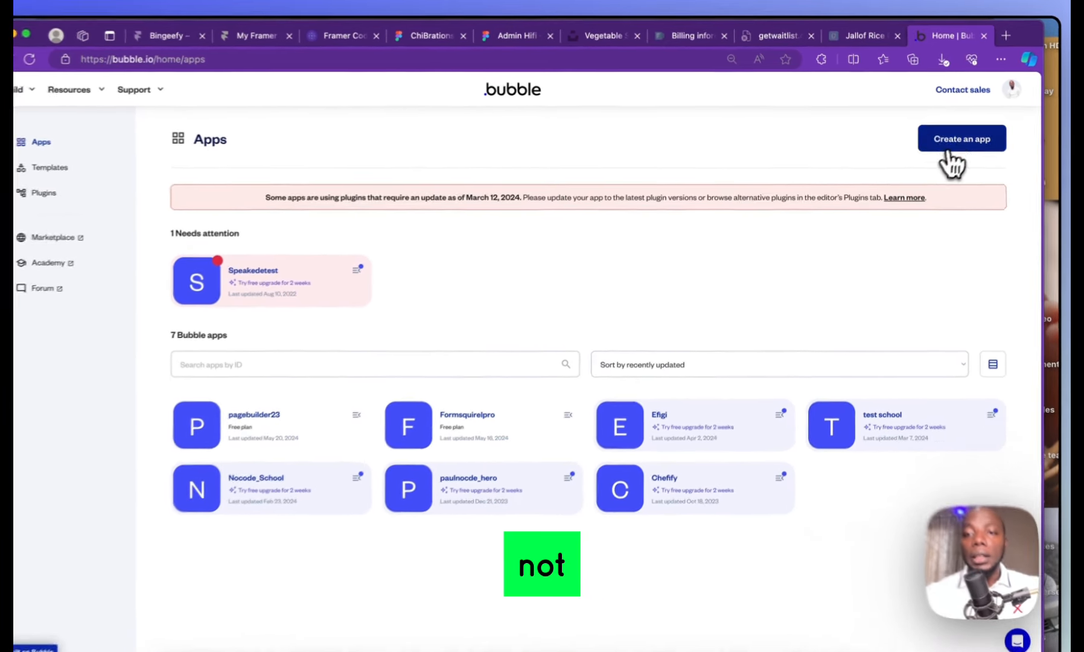
click(948, 148)
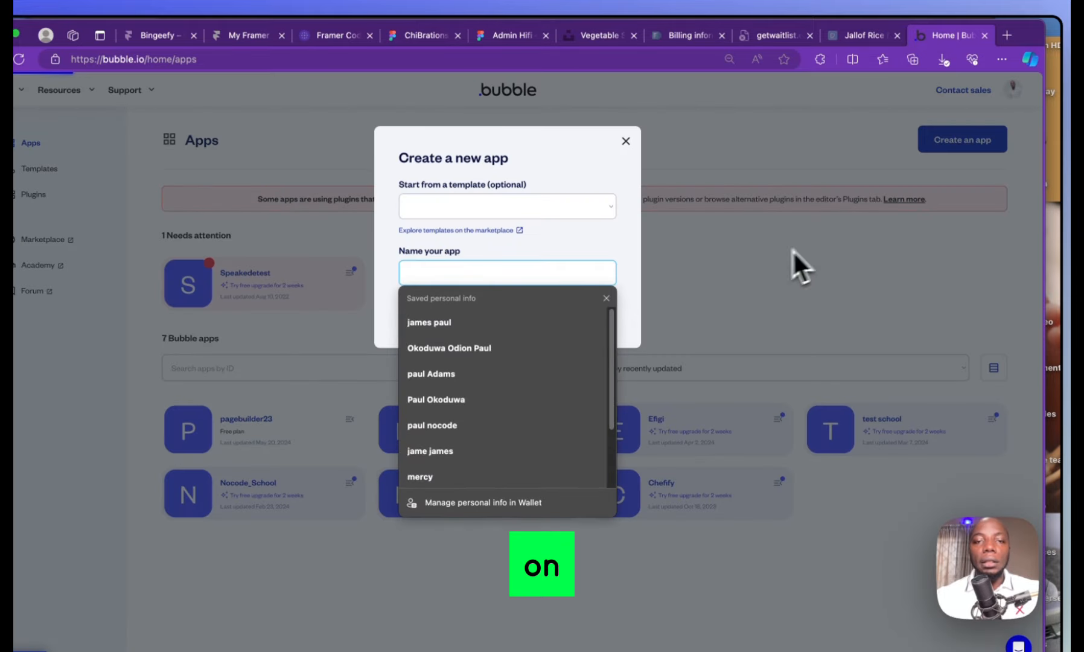
click(478, 268)
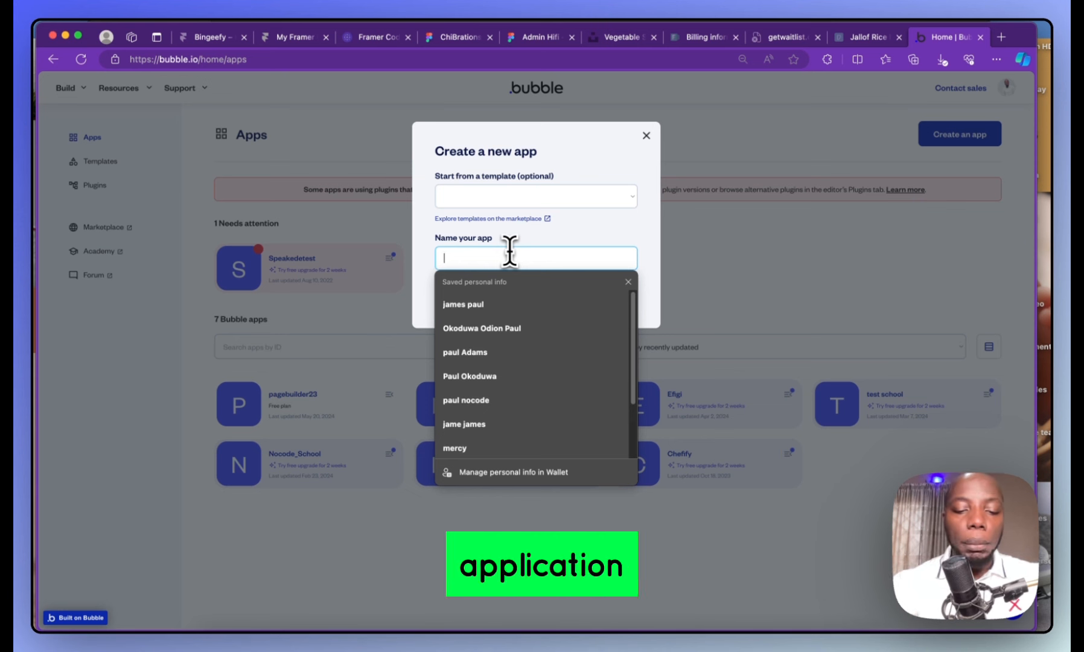
text(Goo)
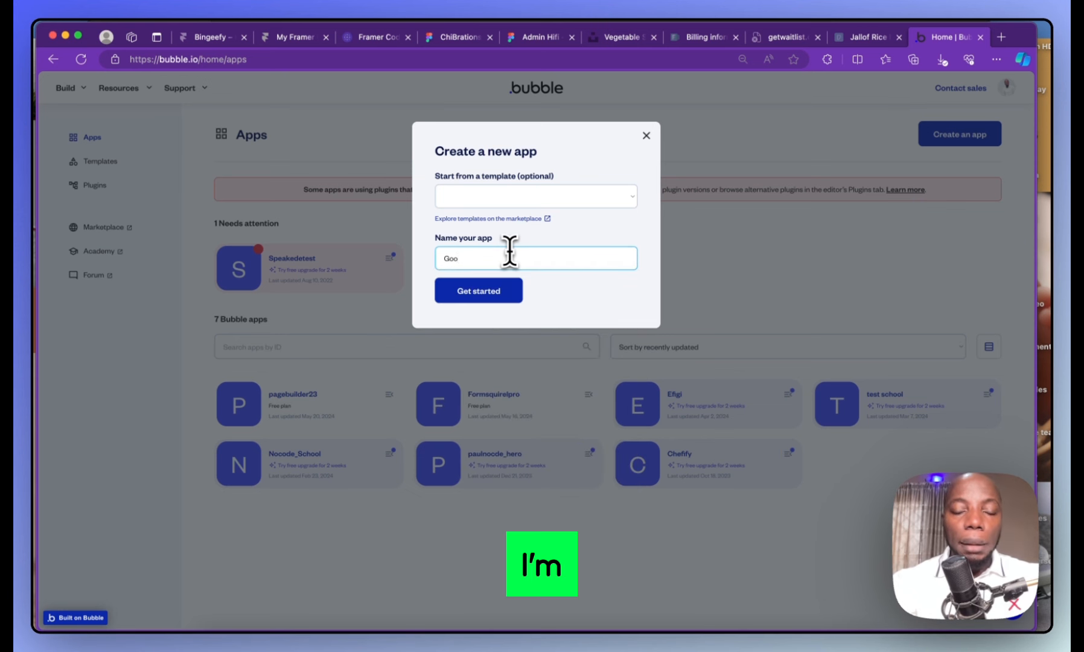
text(dy)
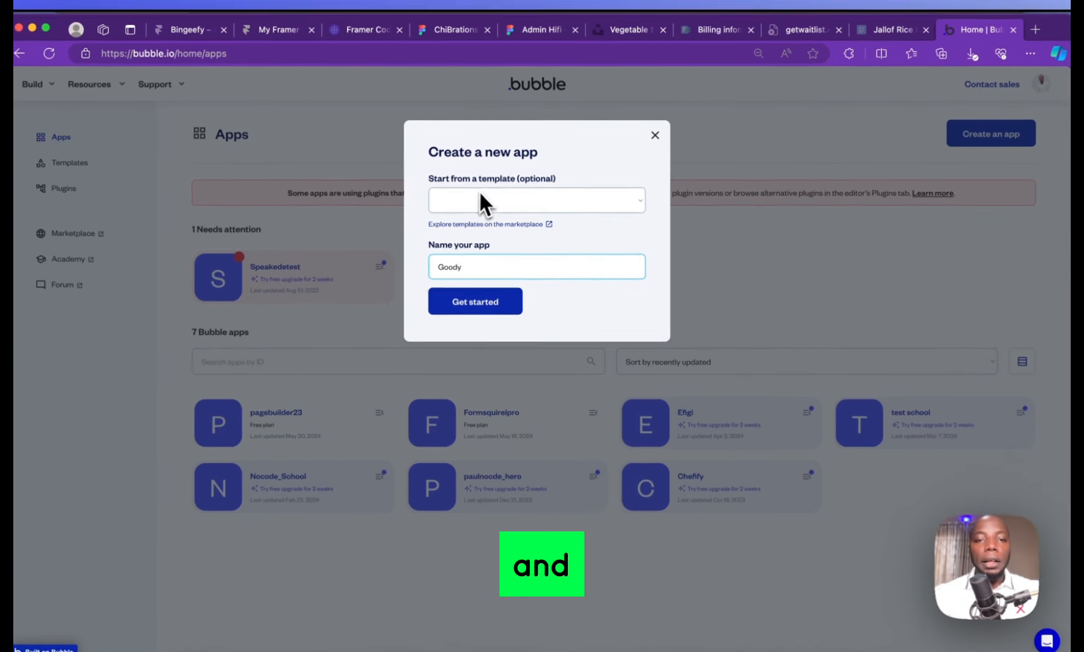
click(483, 190)
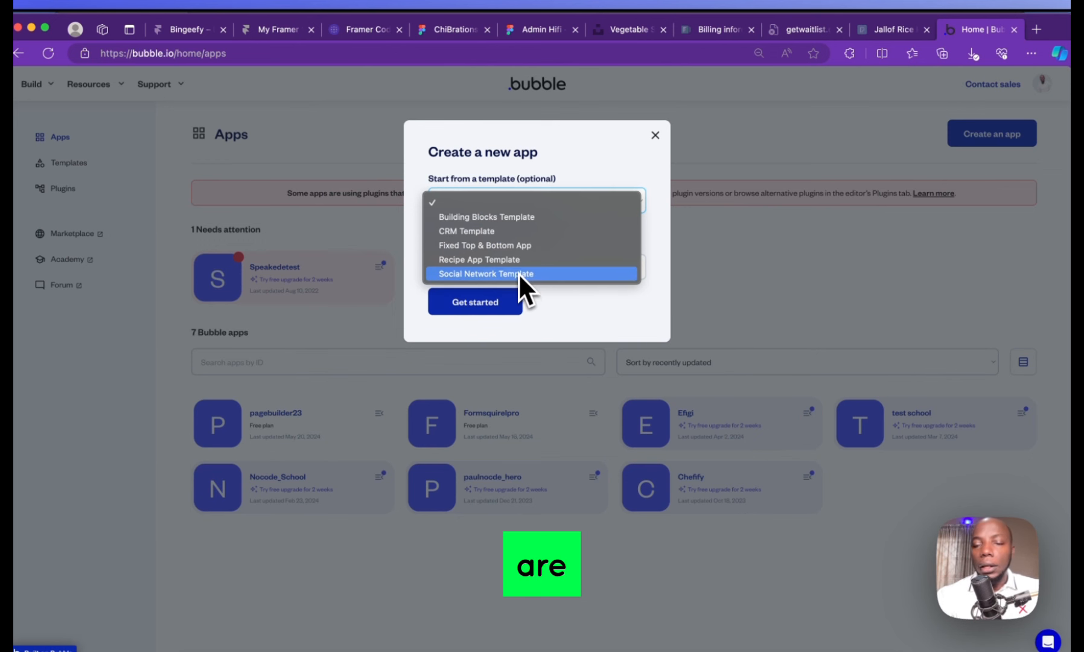
click(595, 163)
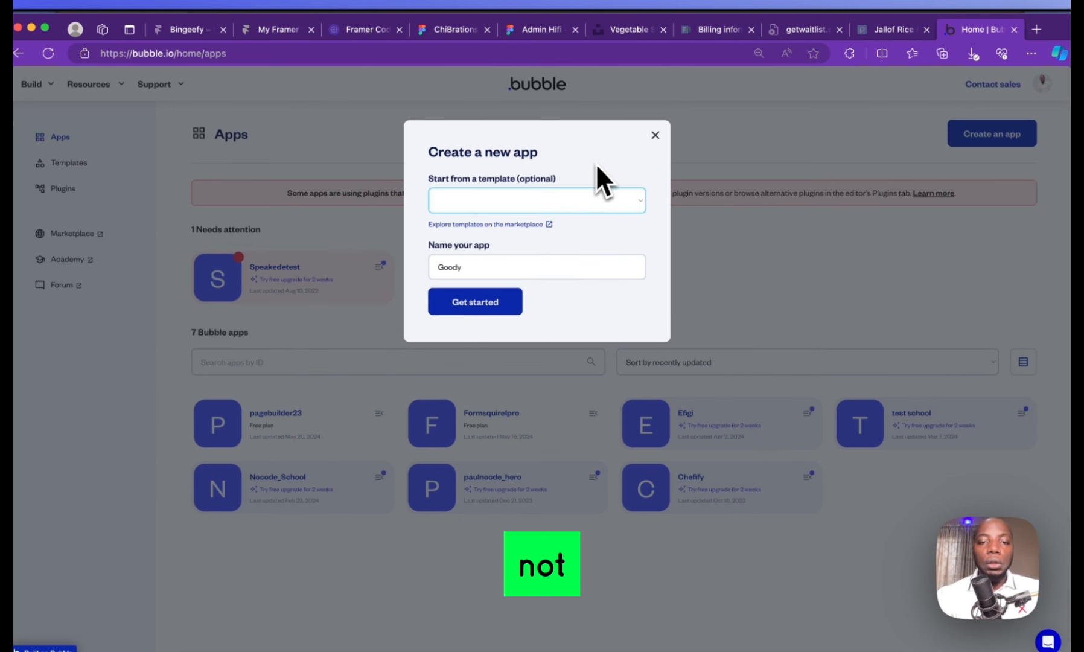
click(504, 302)
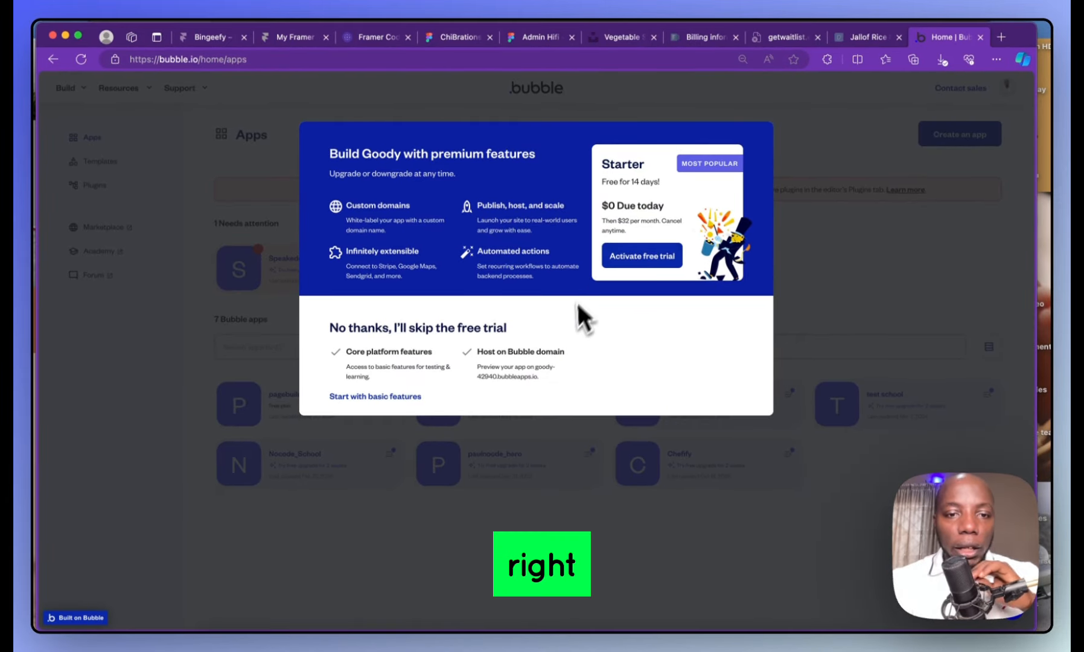
Continue with basic features instead of the trial and skip the application assistant
click(399, 395)
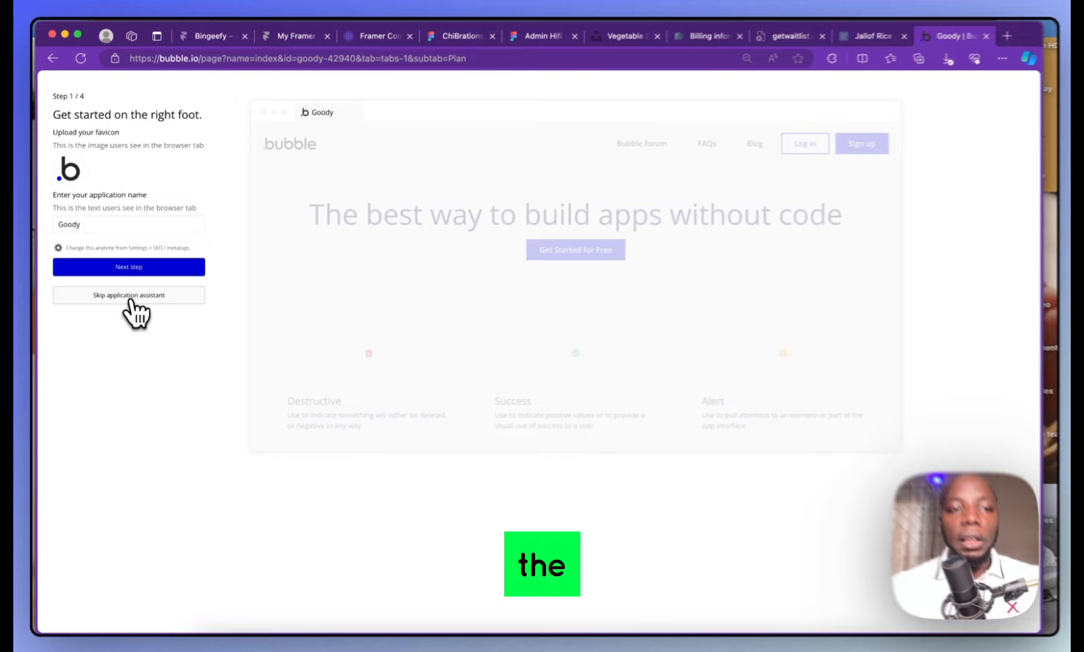
click(129, 299)
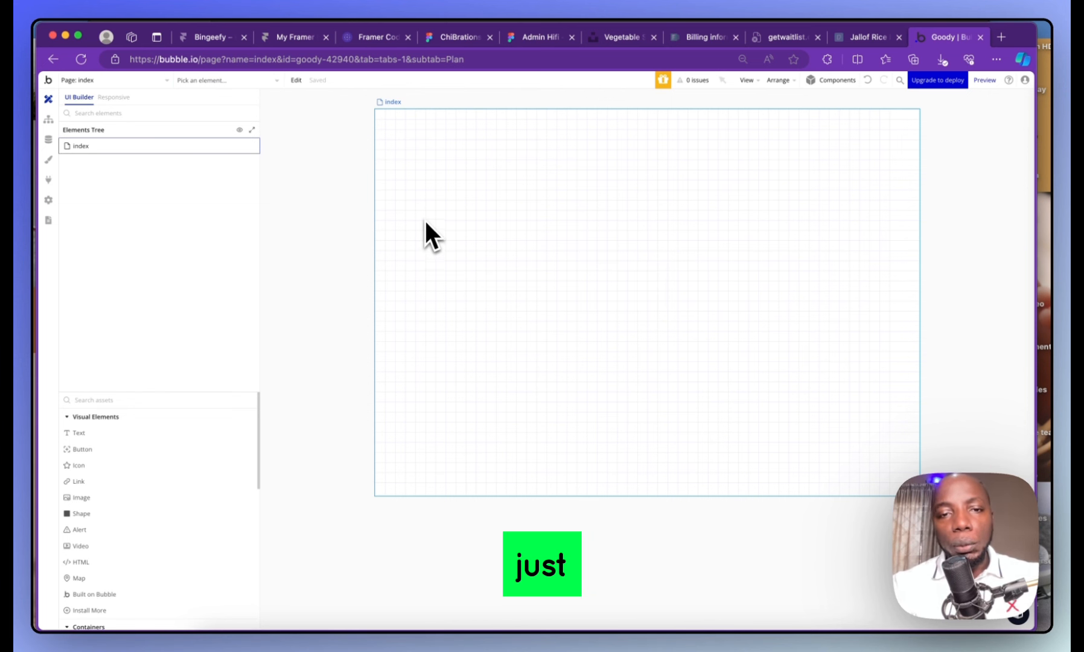
click(184, 145)
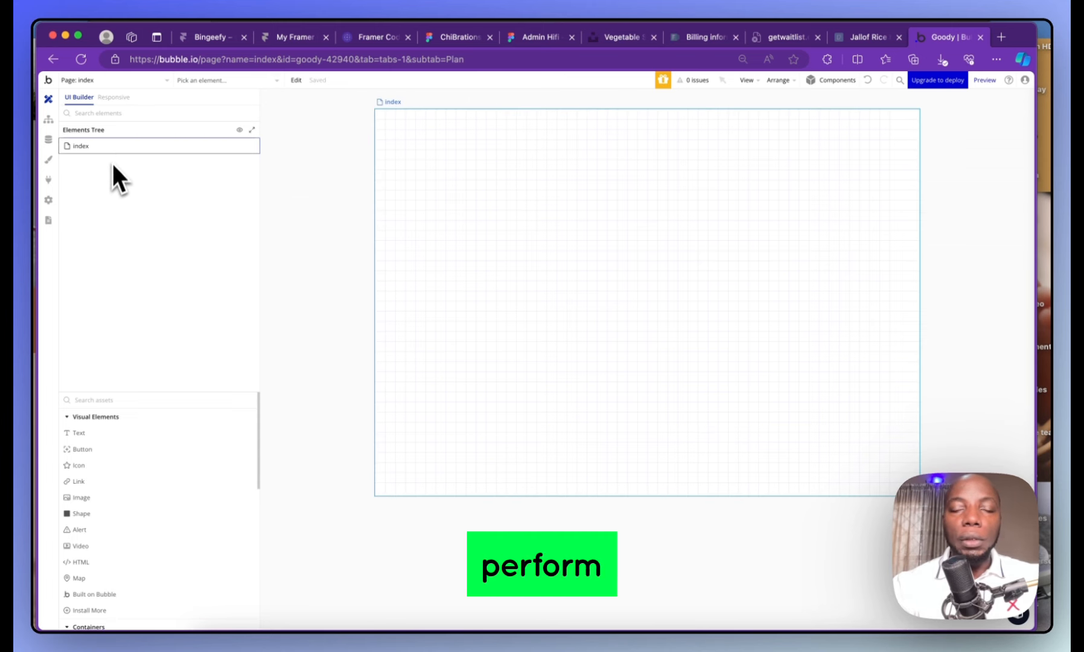
click(48, 119)
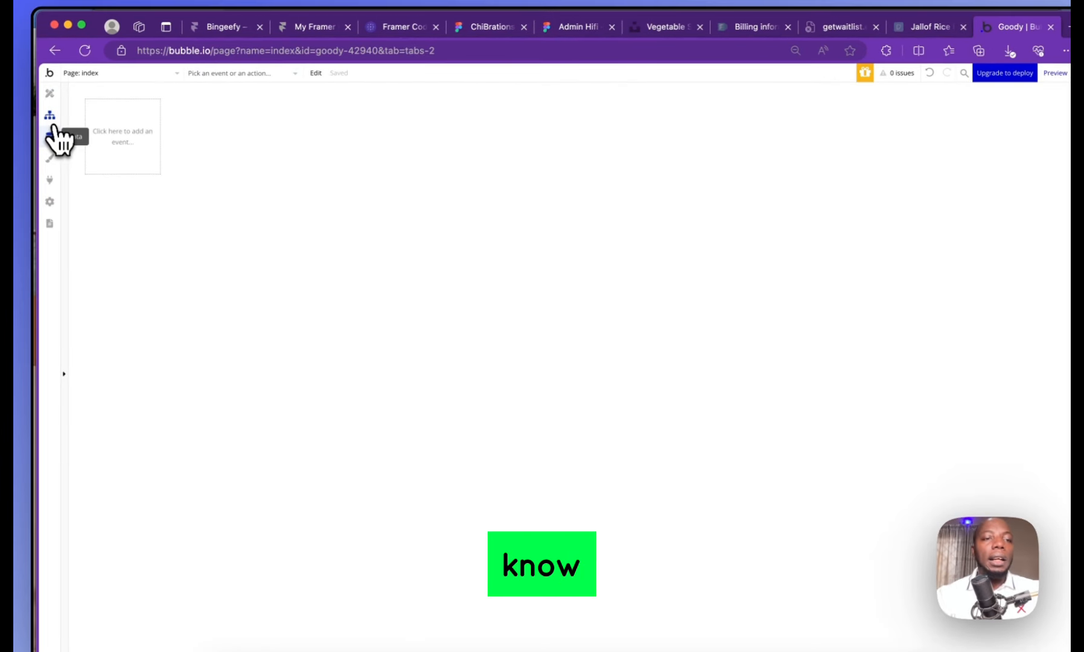
click(51, 94)
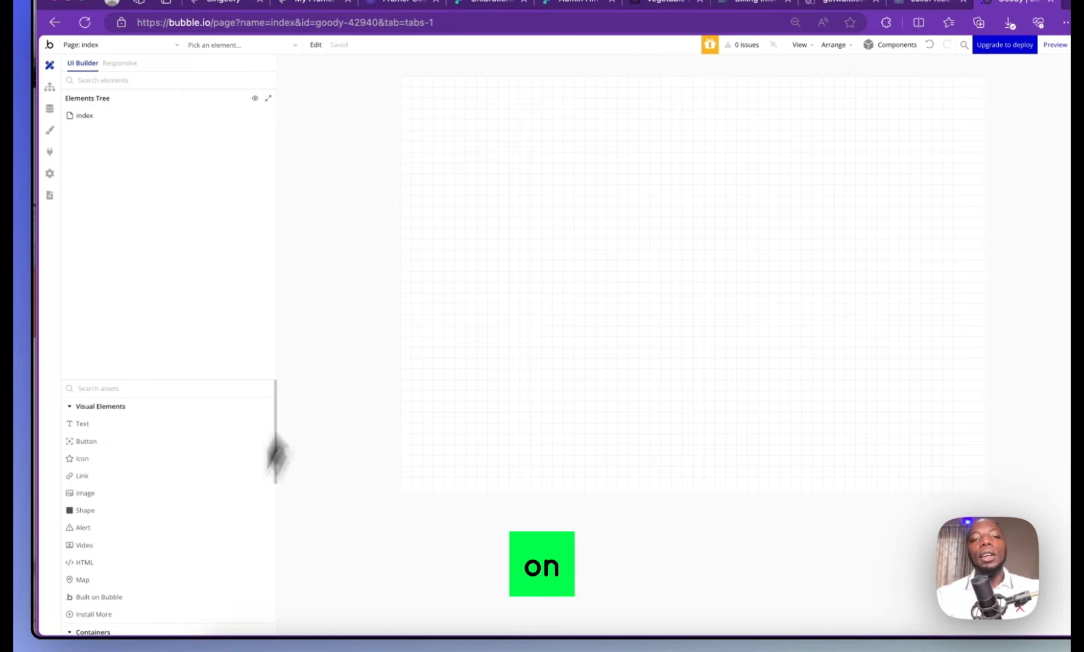
double_click(588, 115)
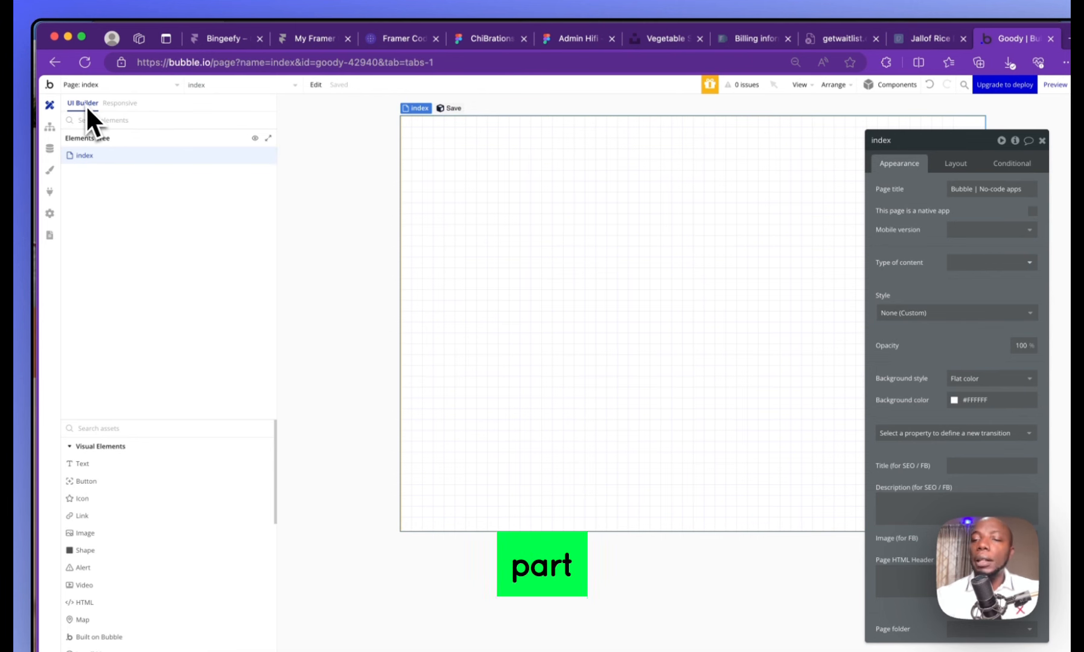
click(120, 104)
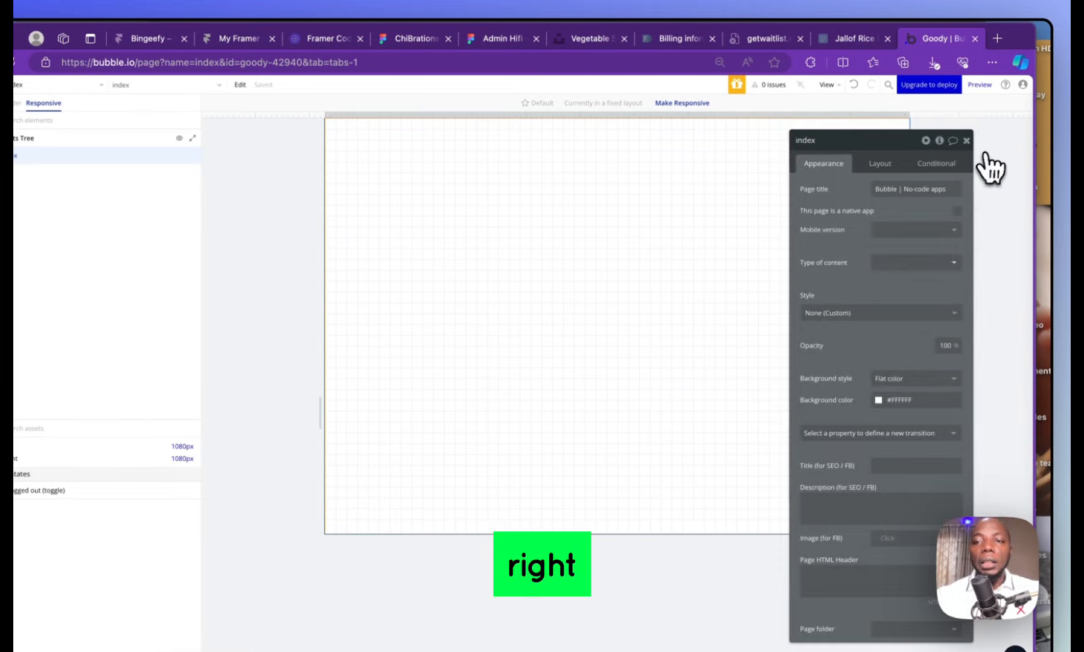
click(1041, 140)
click(6, 103)
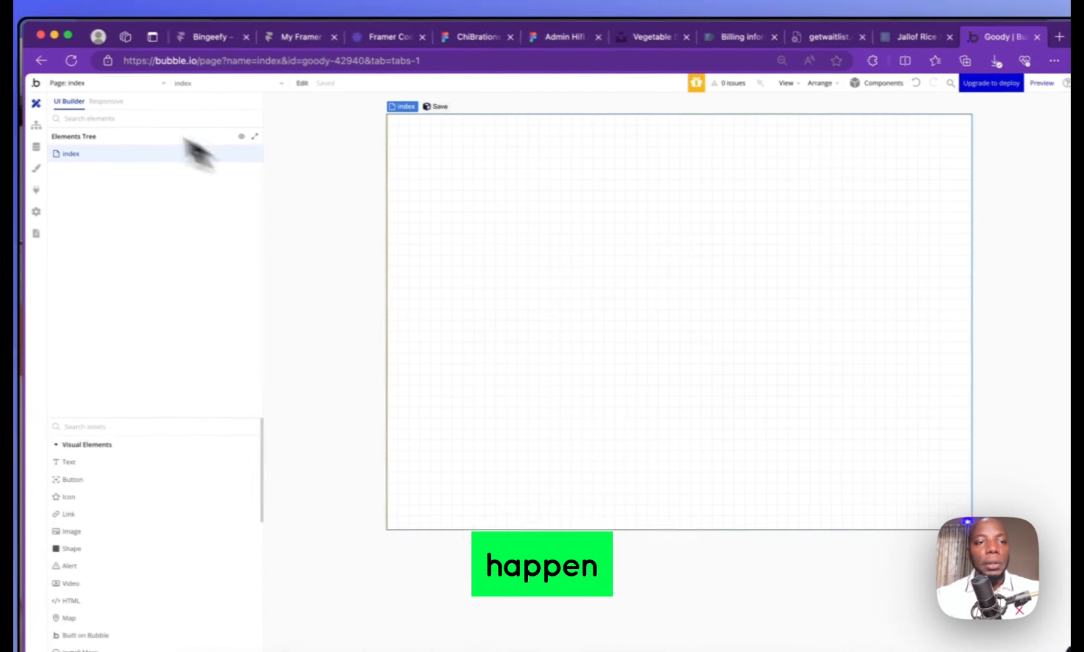
click(112, 103)
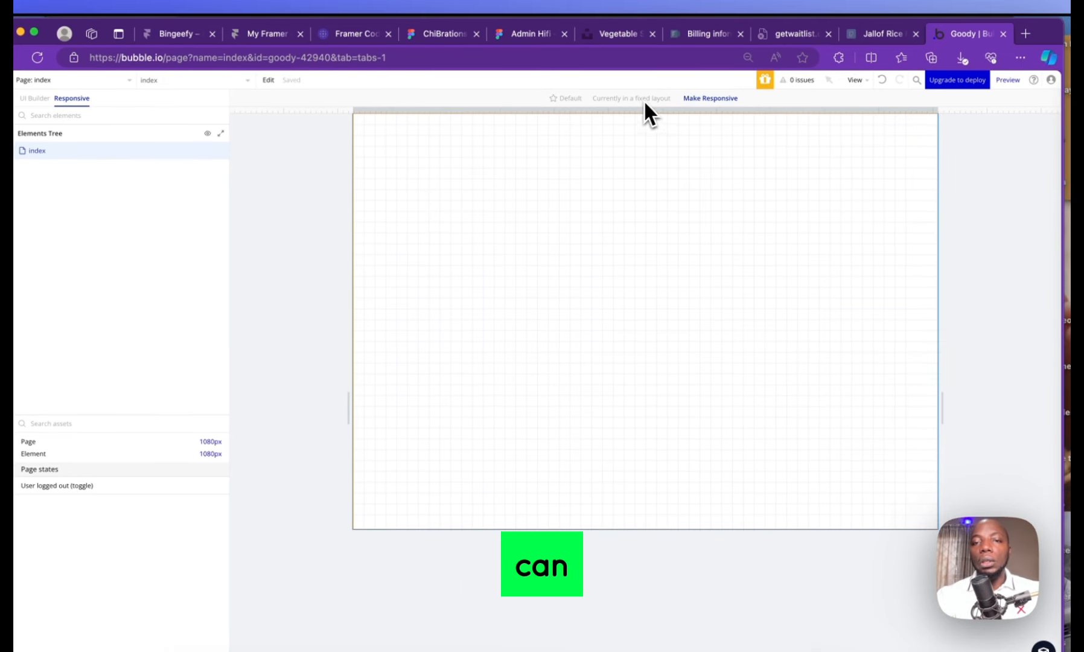
double_click(634, 240)
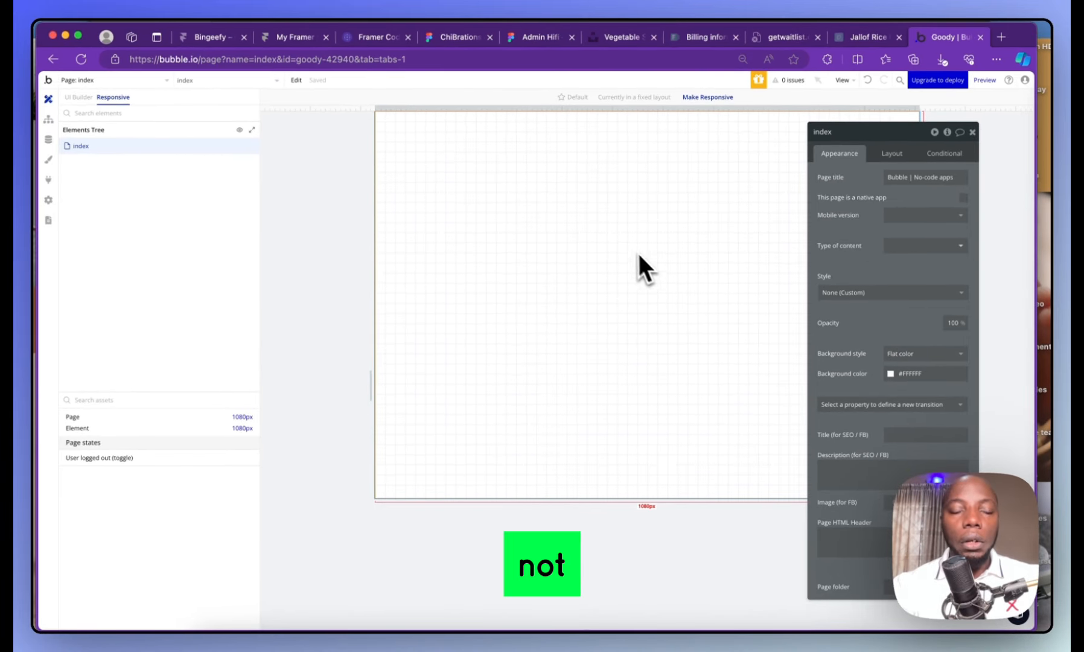
click(78, 97)
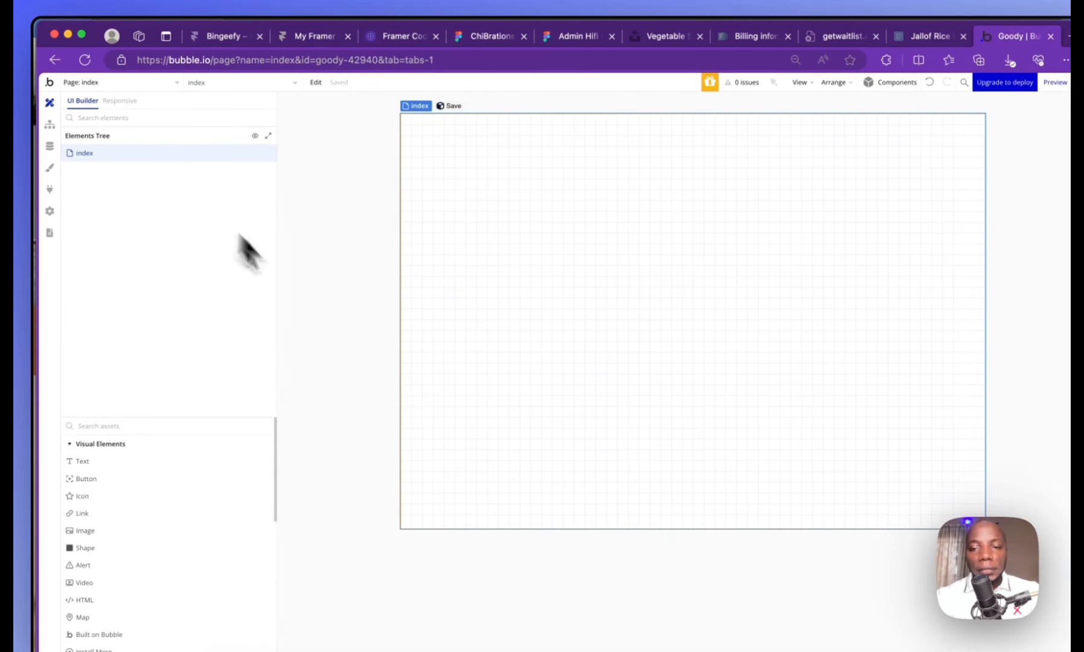
Look at the Workflow editor, then show the Data types listing the built-in User type
click(49, 127)
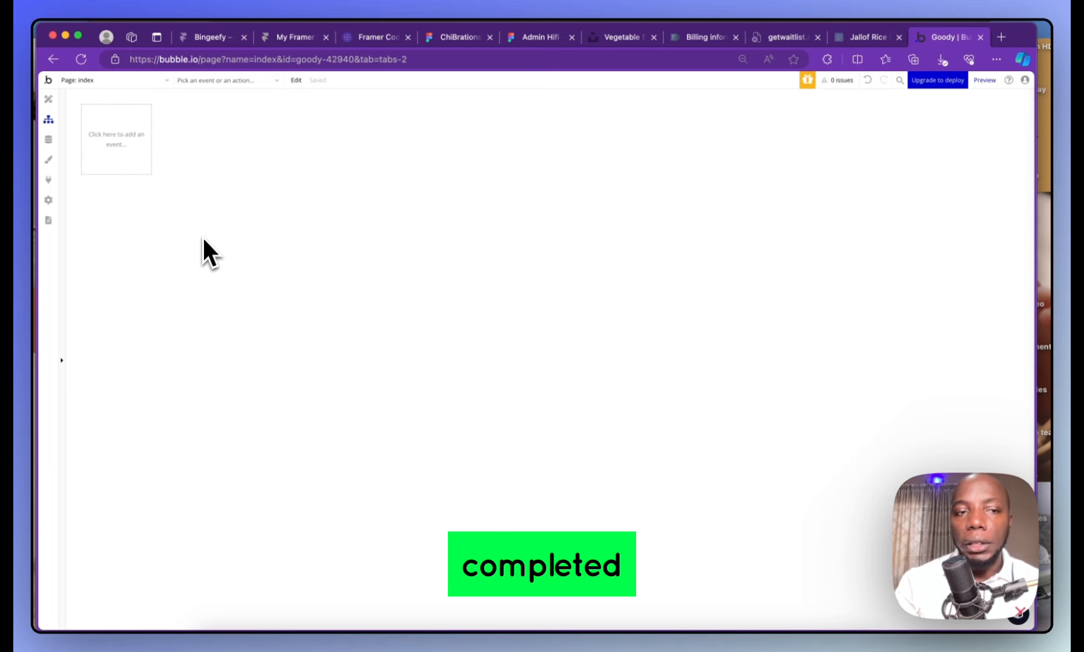
click(51, 131)
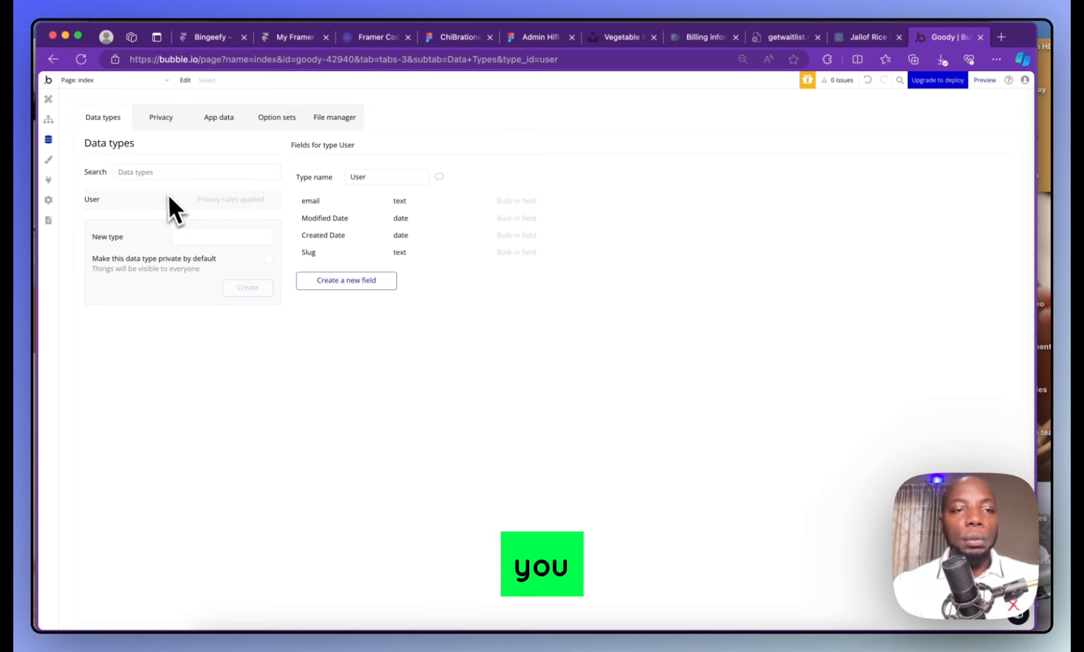
click(202, 237)
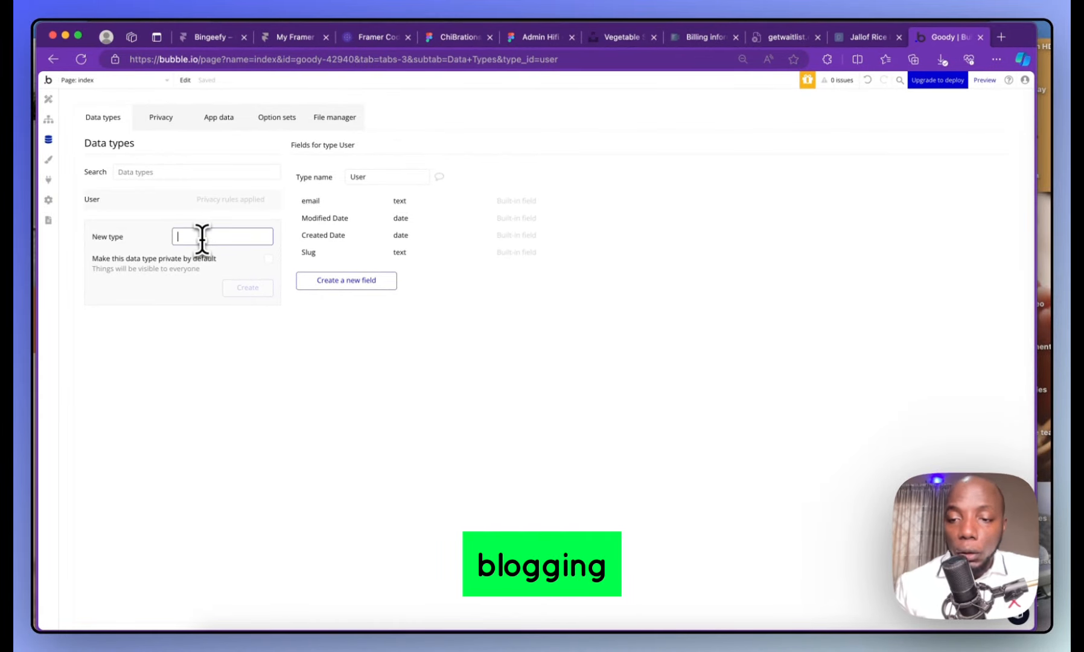
text(Post)
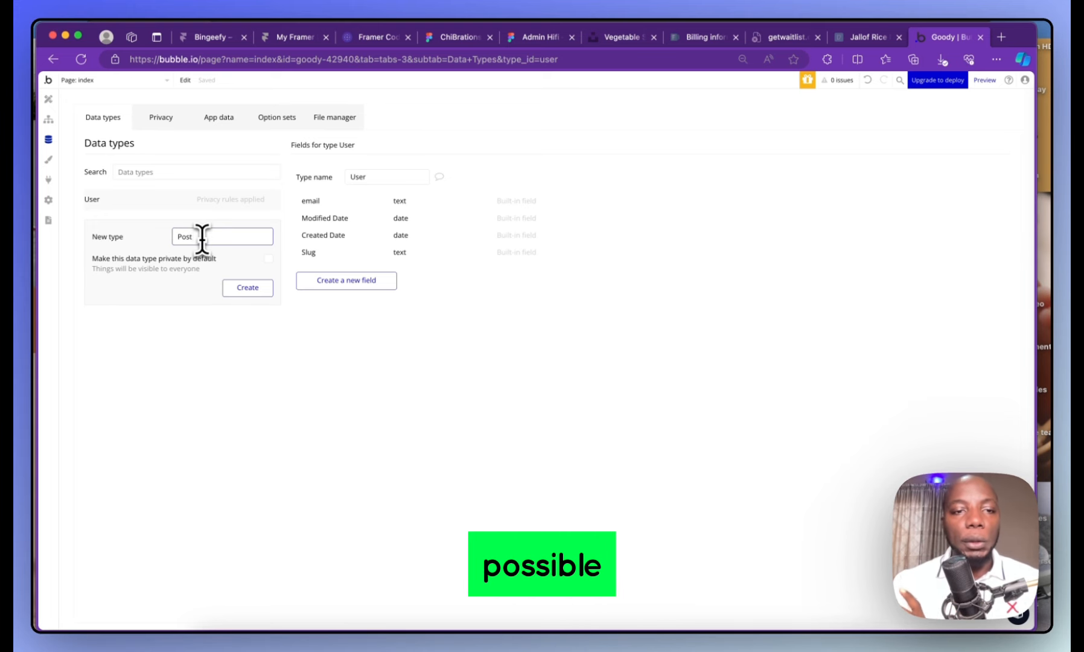
drag(259, 240, 133, 237)
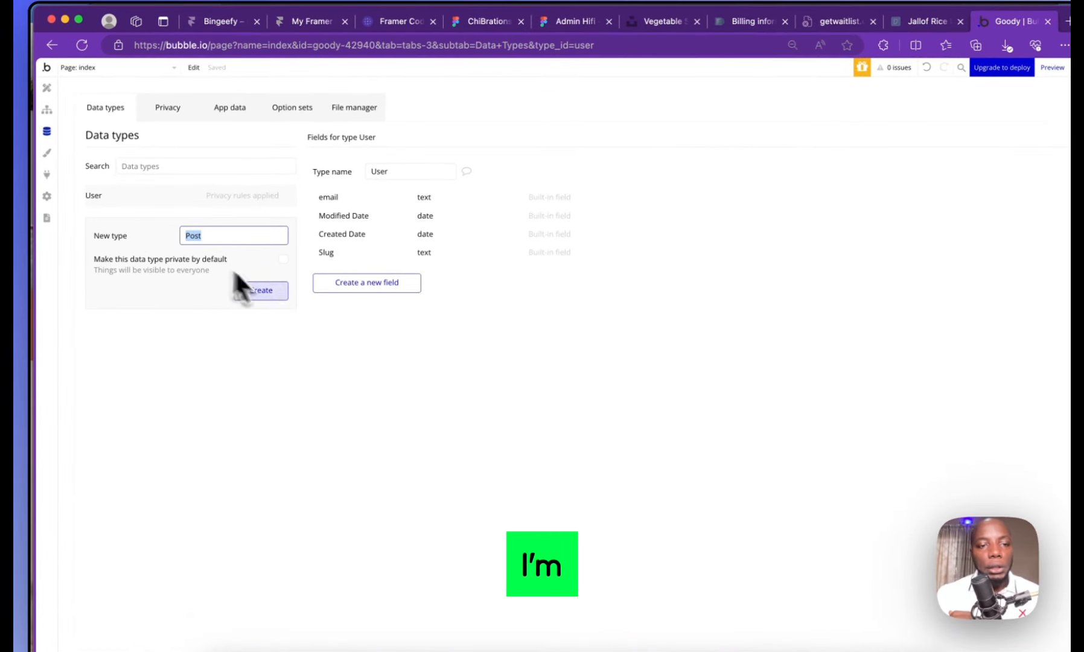
click(263, 291)
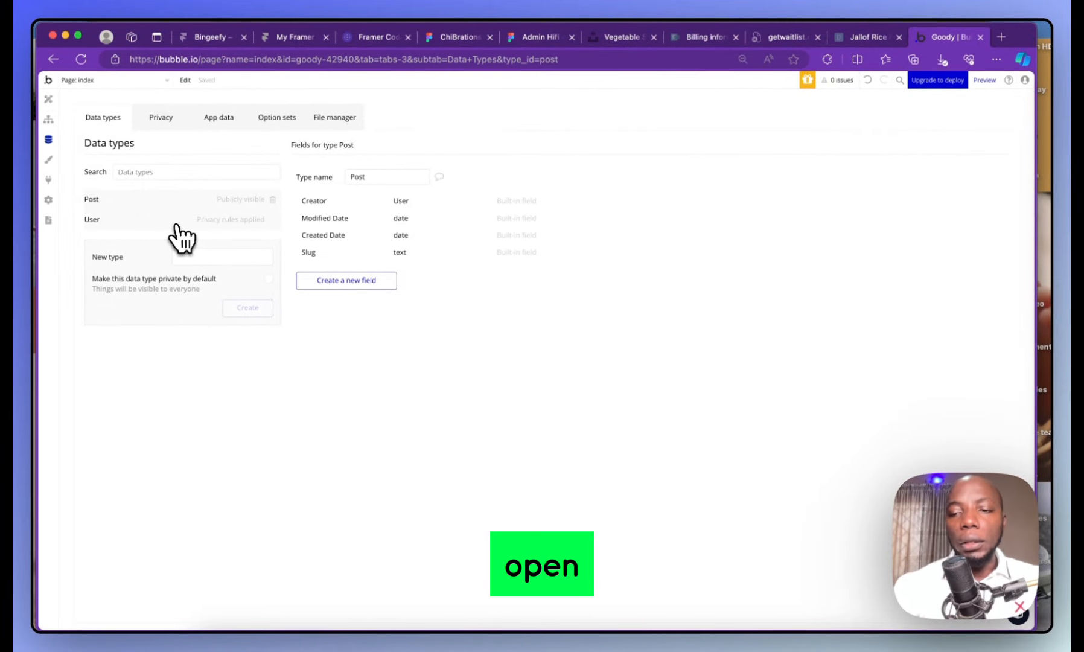
click(145, 222)
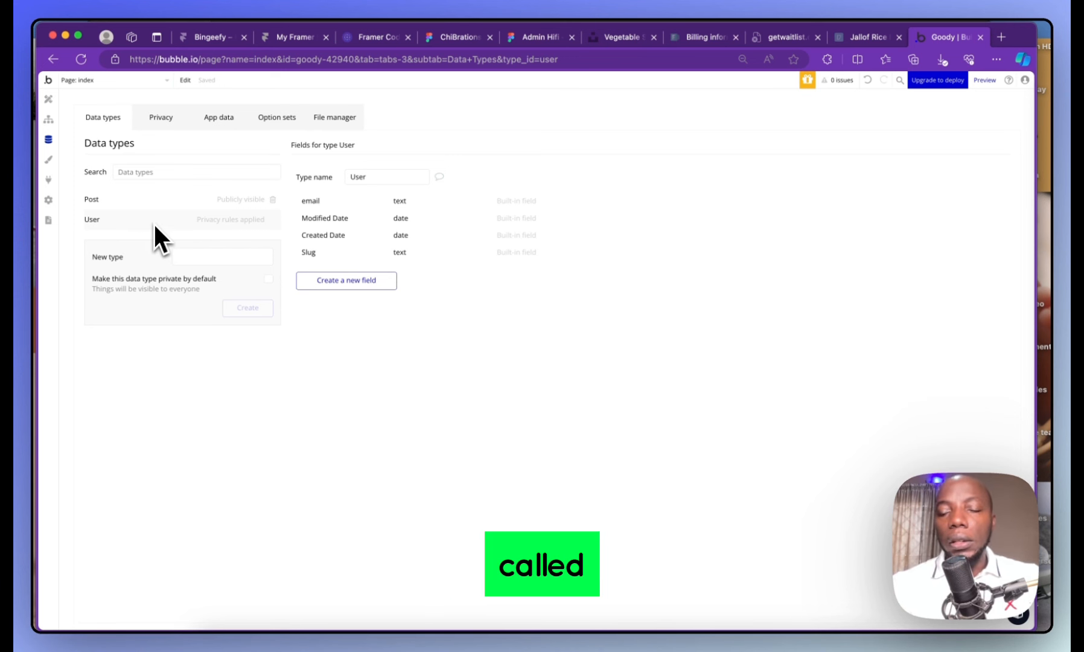
click(144, 205)
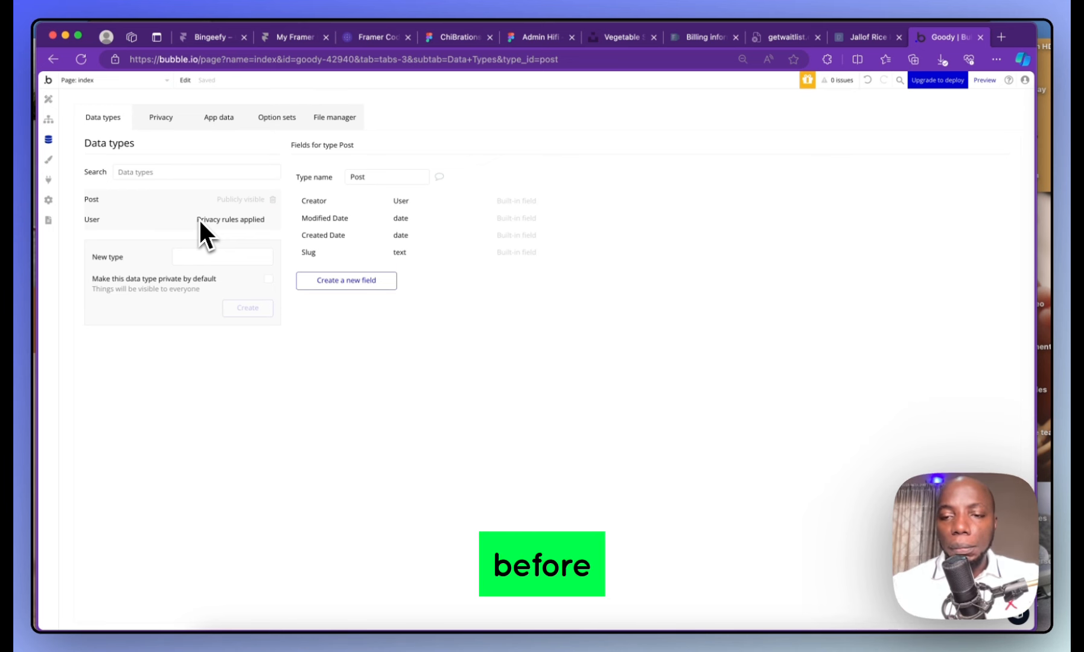
Add a text-type field named 'title' to the Post data type
click(319, 283)
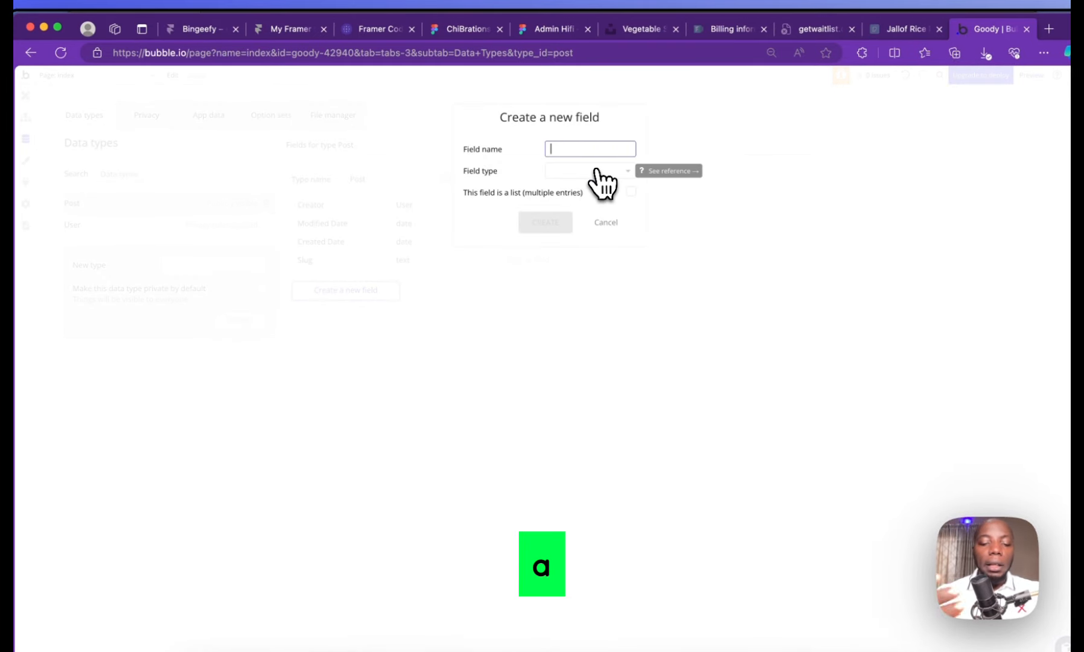
text(heading)
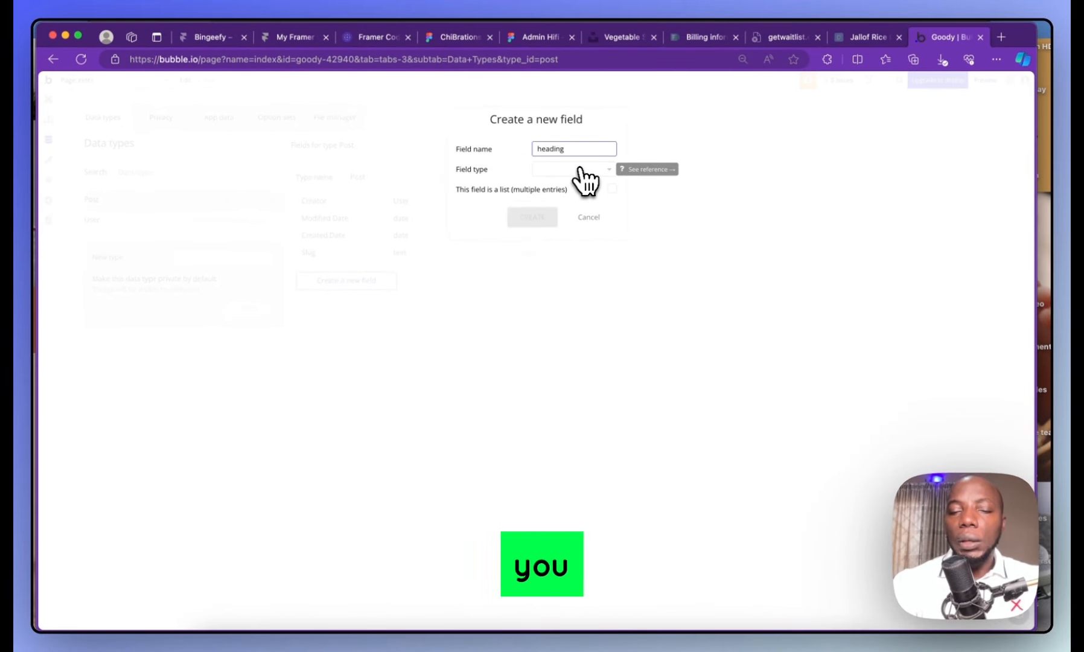
key(BackSpace)
key(BackSpace)
key(BackSpace)
key(BackSpace)
key(BackSpace)
key(BackSpace)
key(BackSpace)
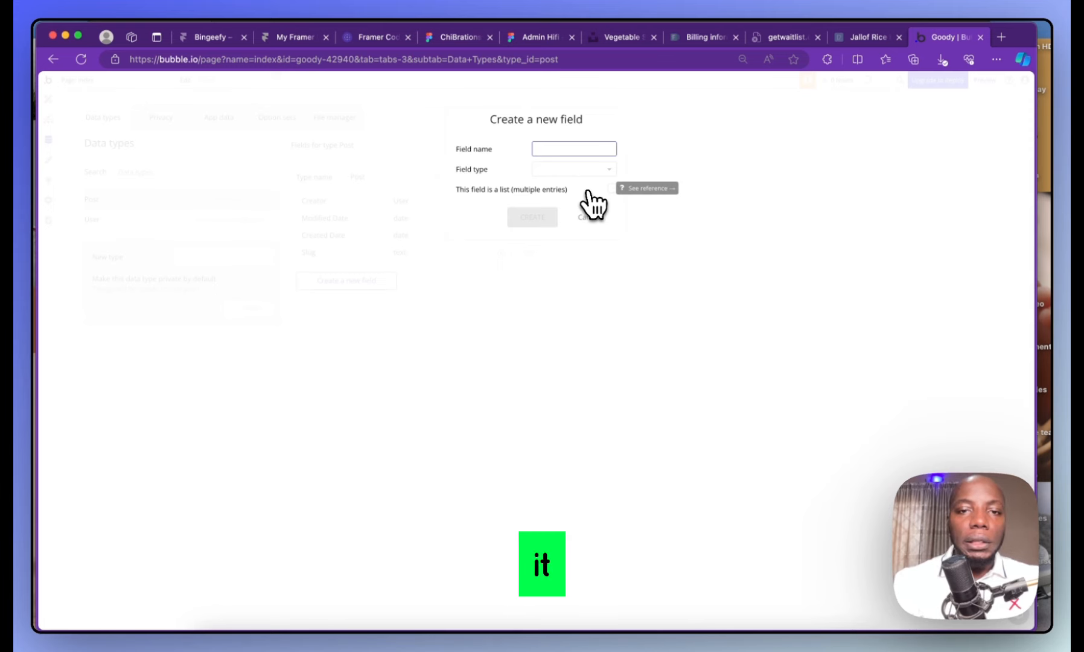
text(title)
key(BackSpace)
key(BackSpace)
key(BackSpace)
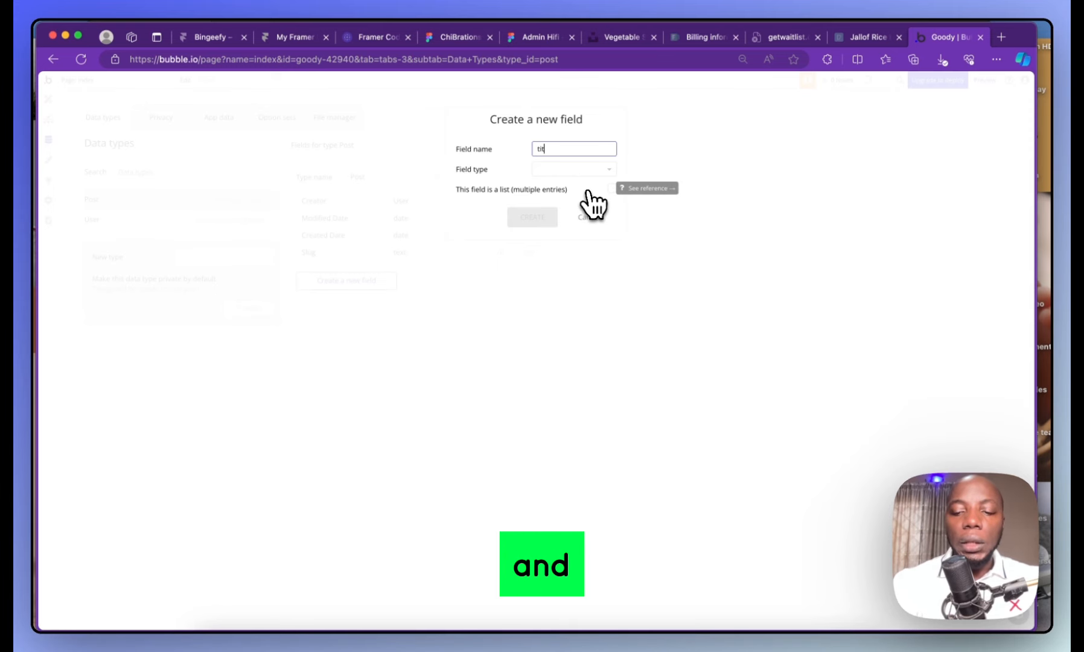
text(tle)
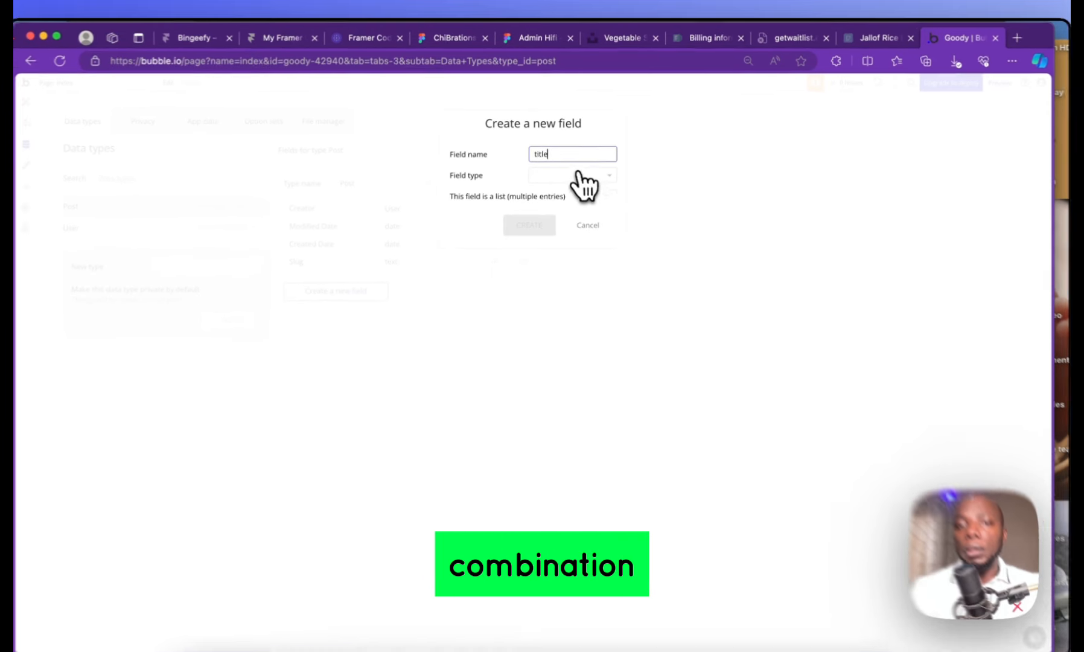
click(577, 175)
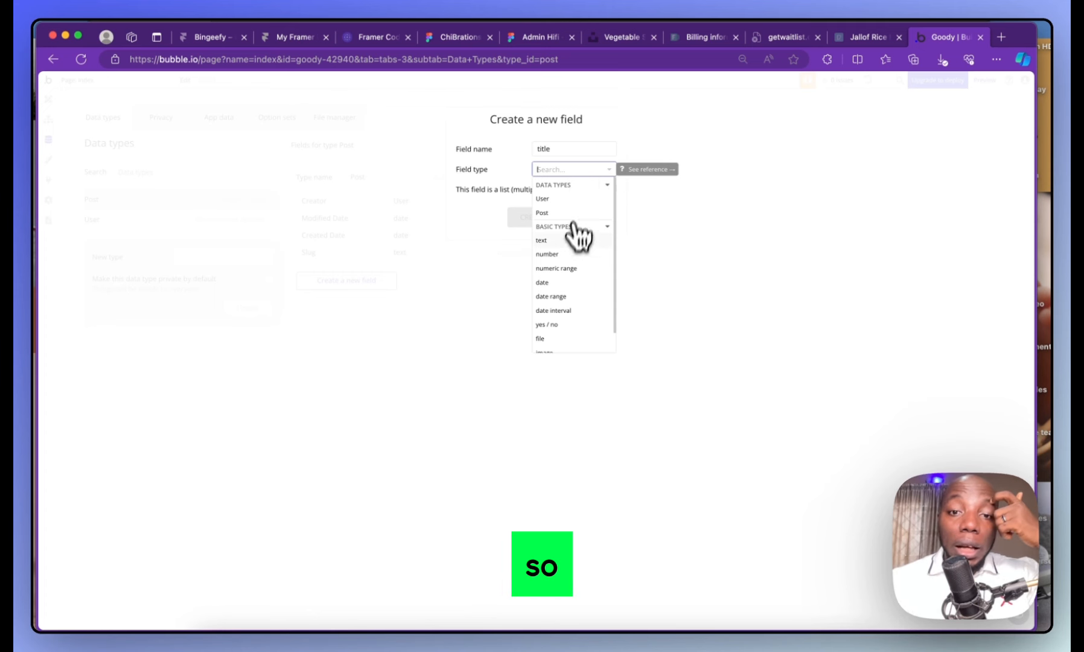
scroll(570, 253, down, 1)
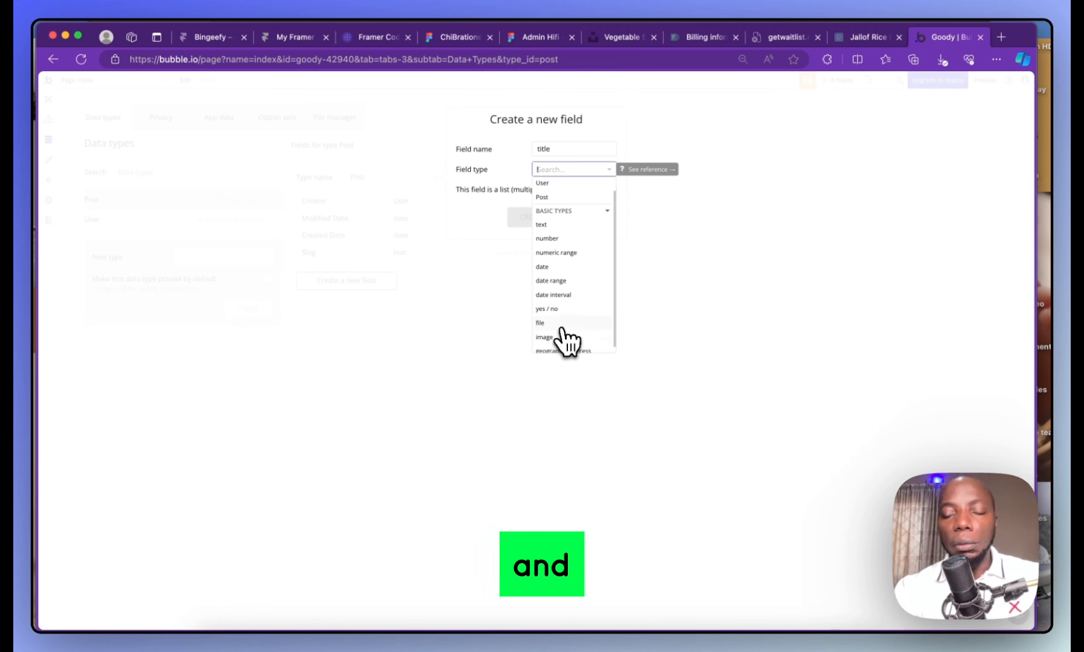
scroll(561, 338, up, 1)
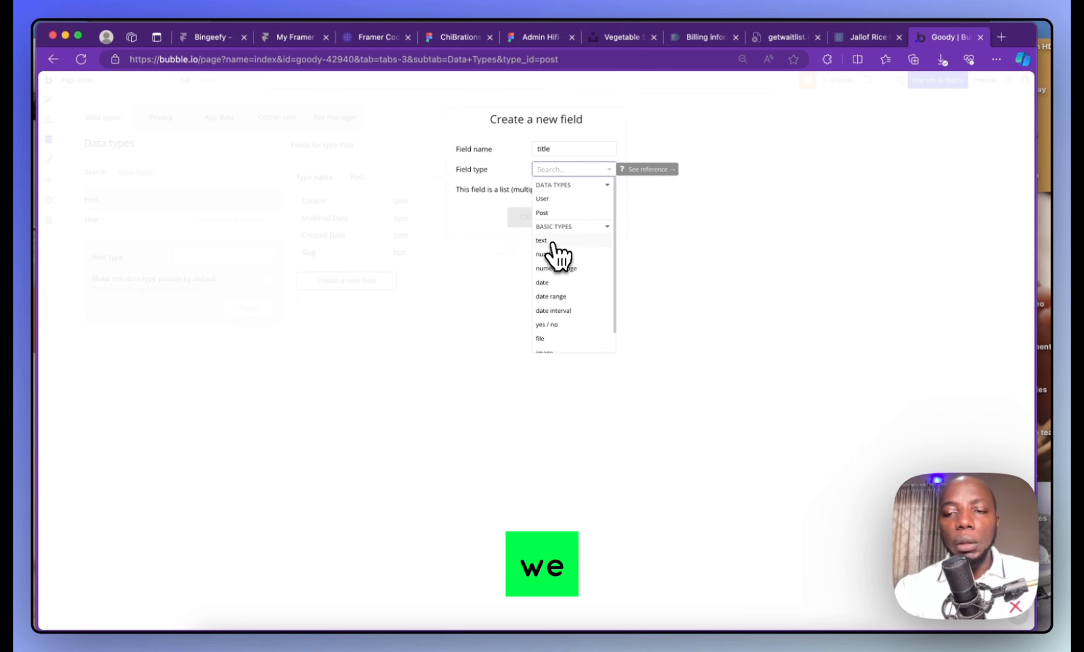
click(550, 242)
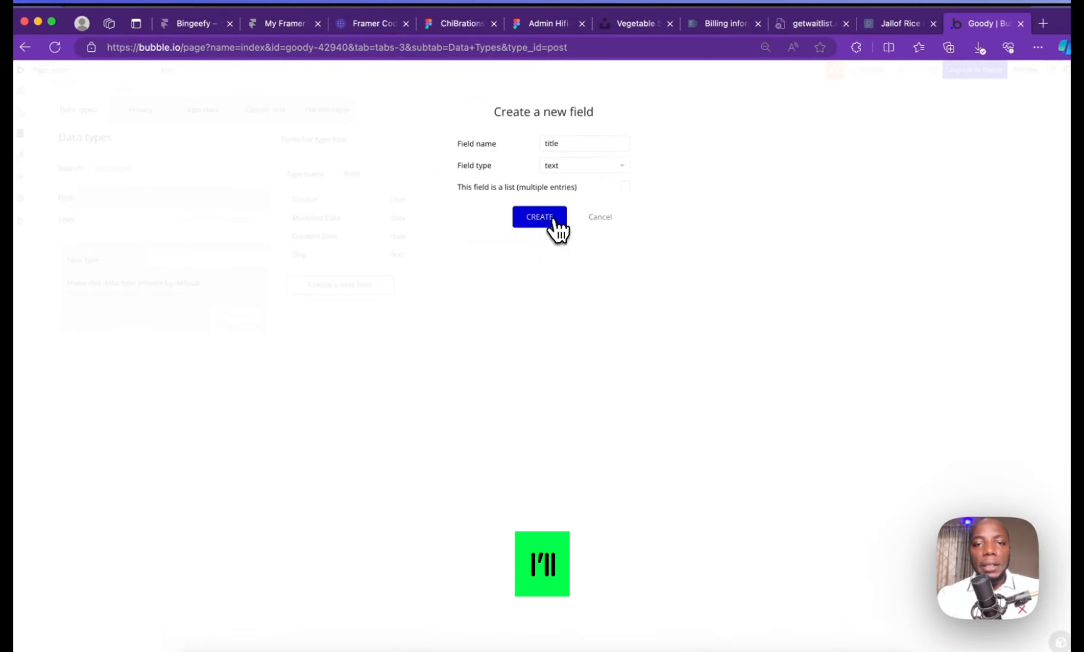
click(553, 221)
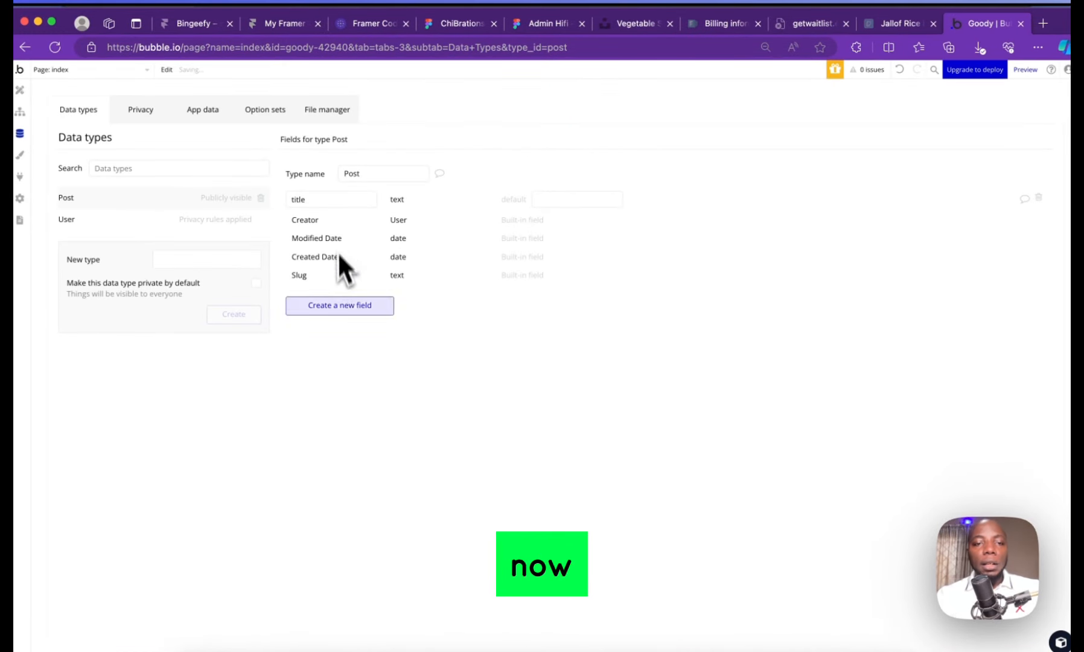
Add a text-type field named 'article' to the Post data type
click(349, 306)
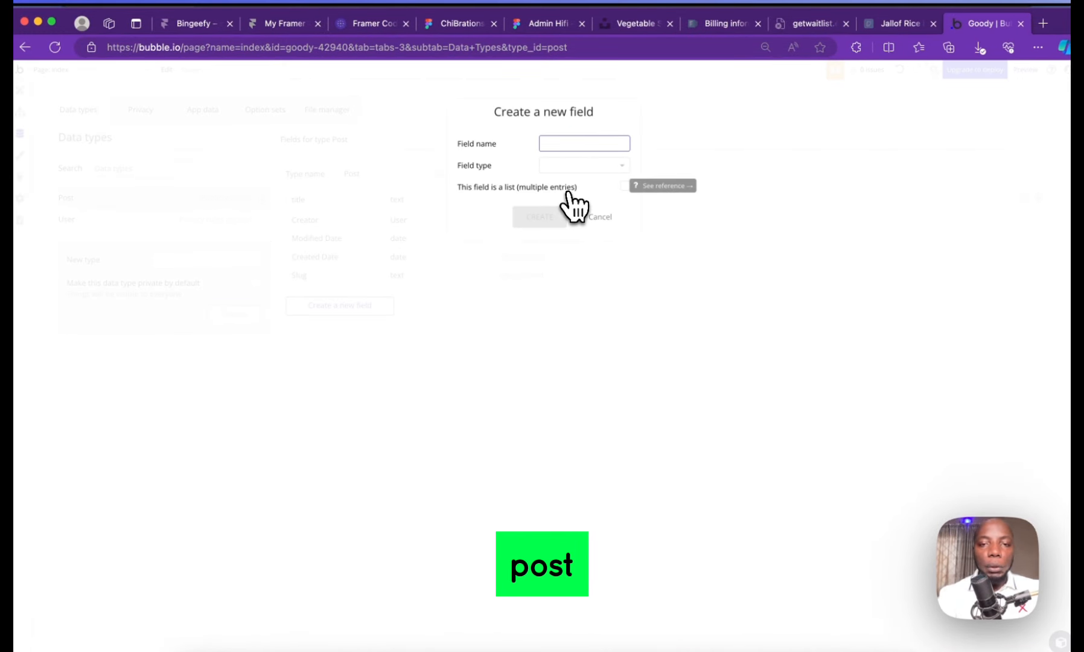
text(article)
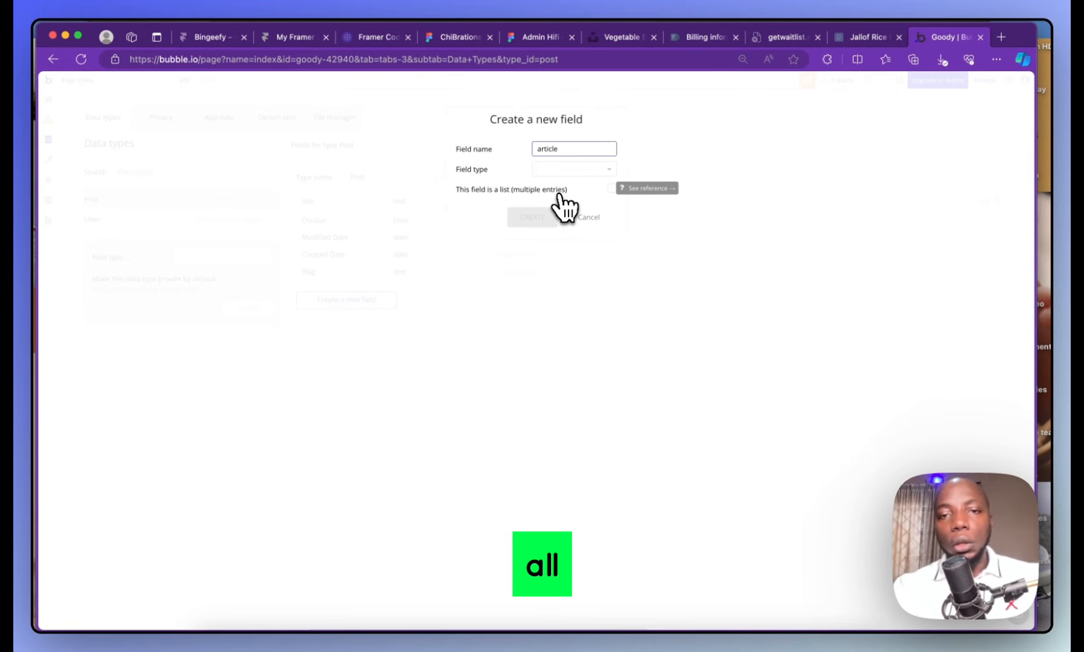
click(574, 170)
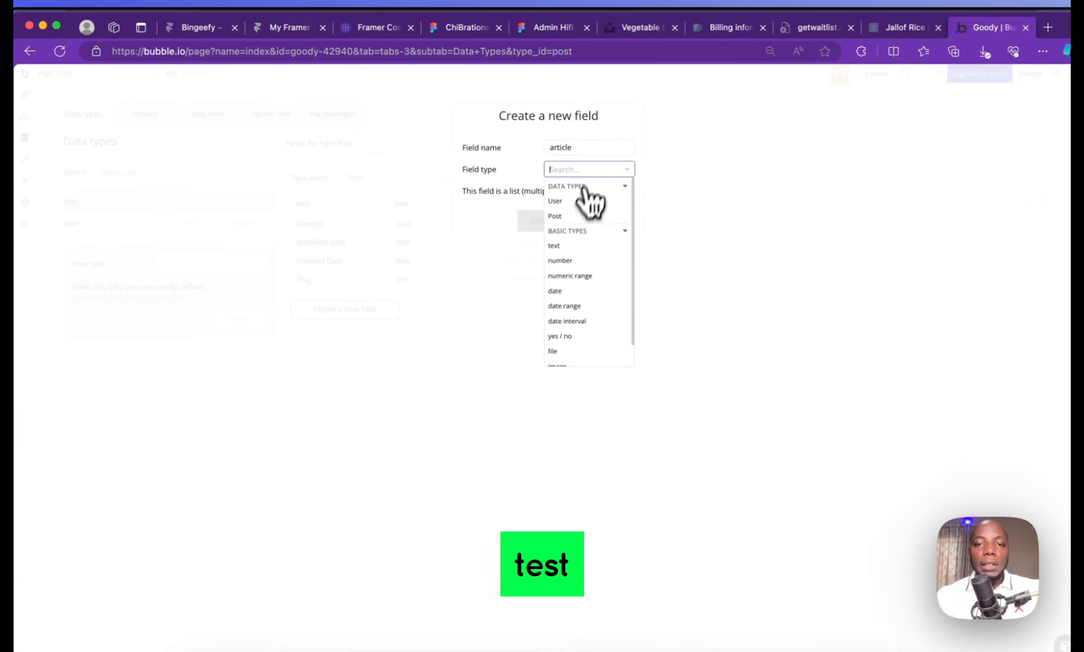
scroll(568, 241, down, 2)
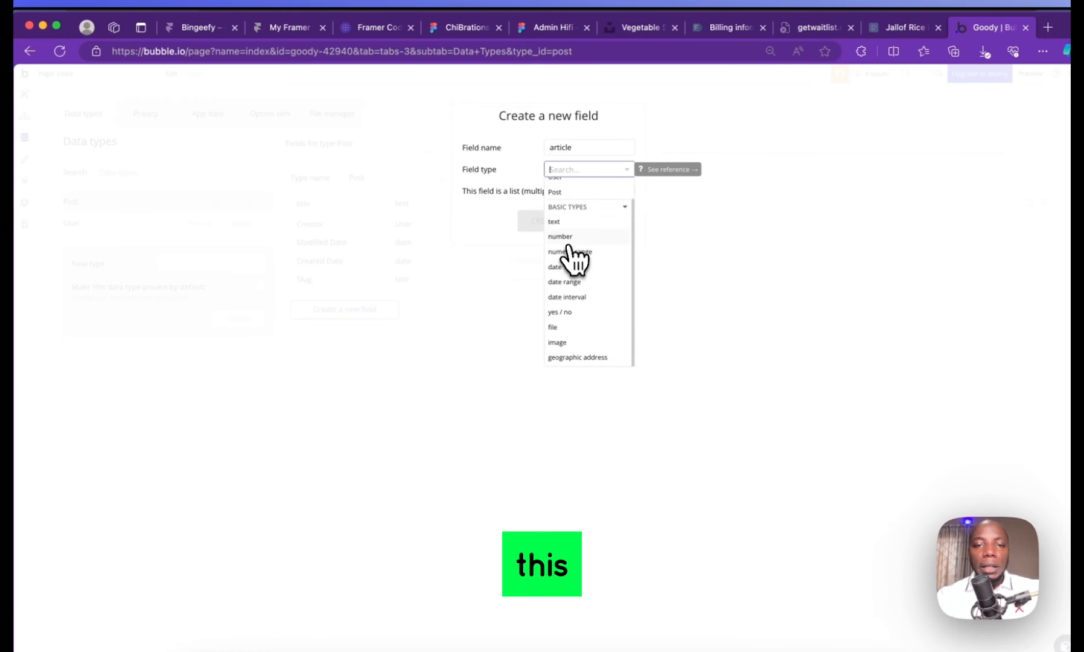
click(566, 223)
click(558, 224)
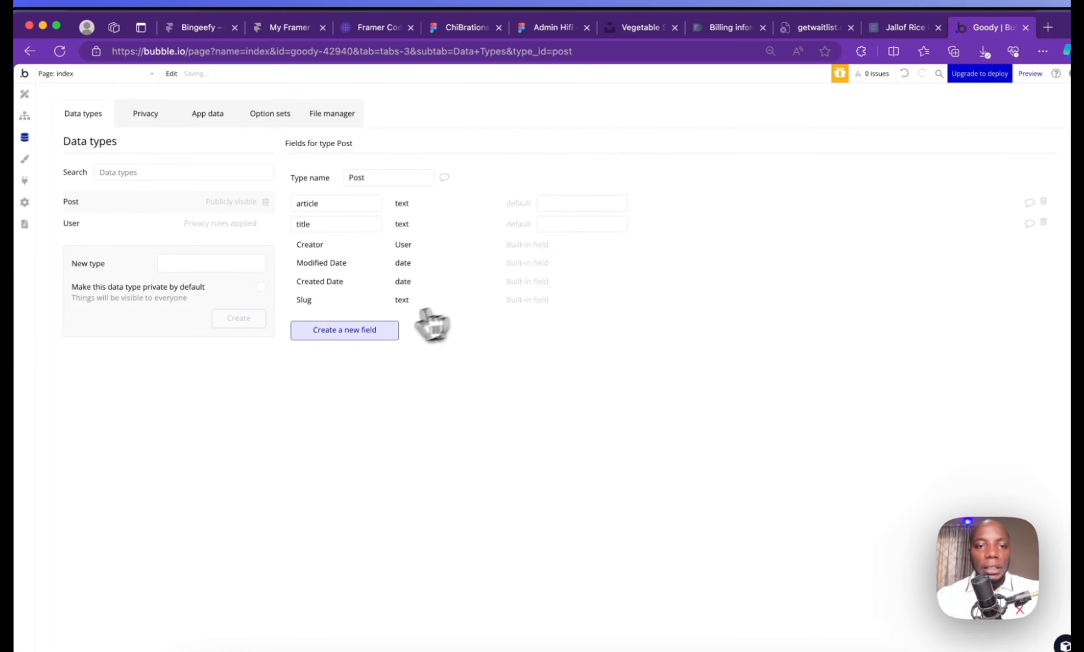
Add an image-type field named 'post image' to the Post data type
click(373, 334)
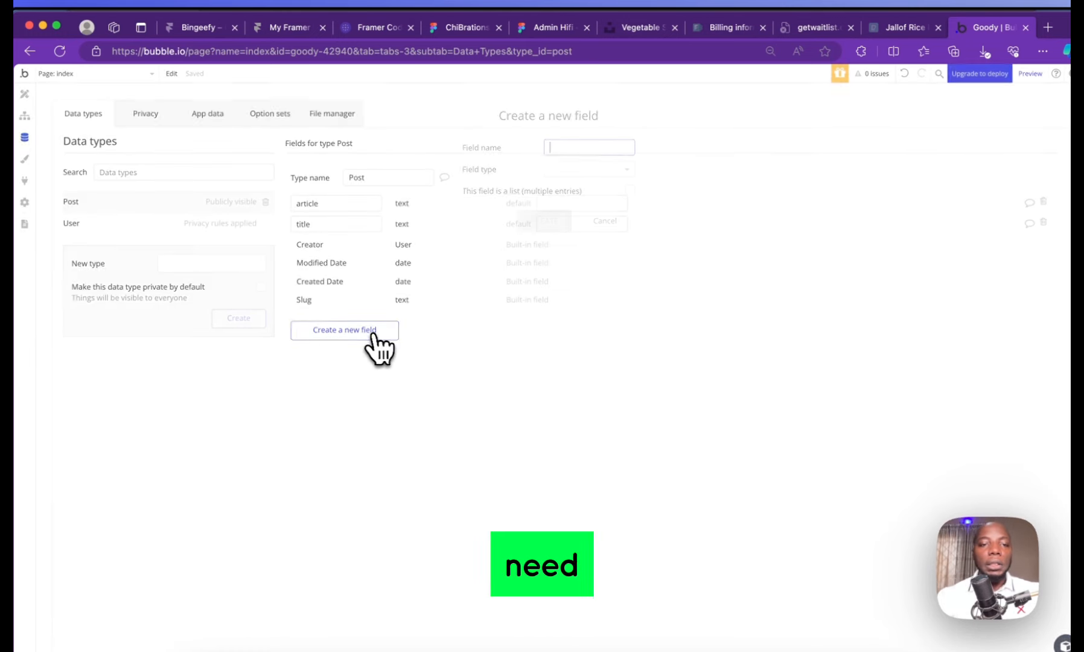
click(605, 221)
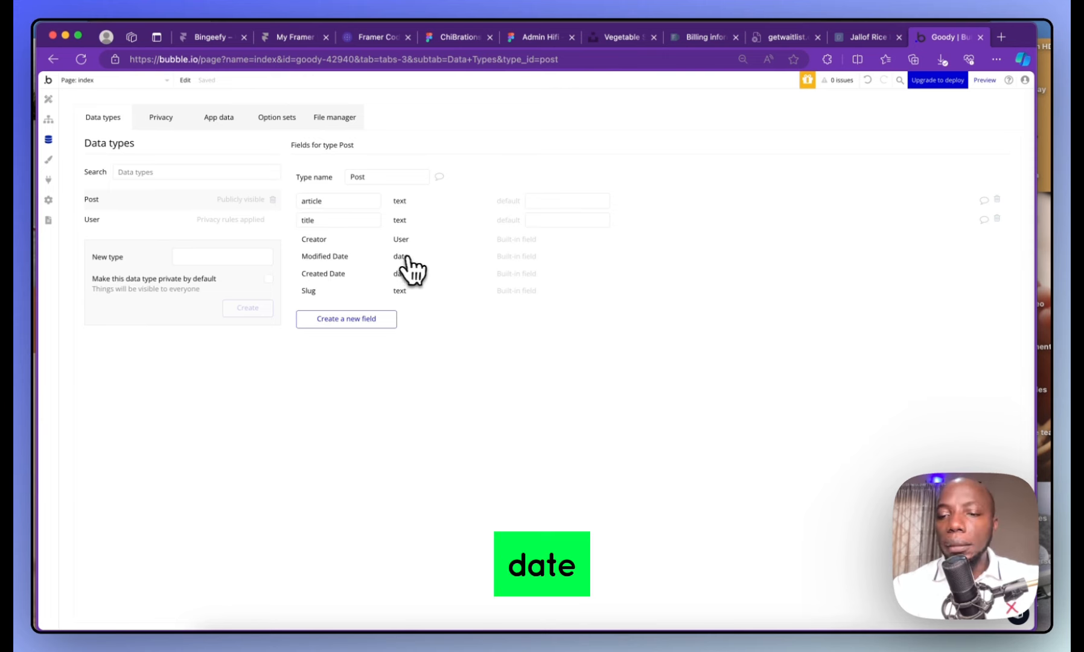
click(390, 320)
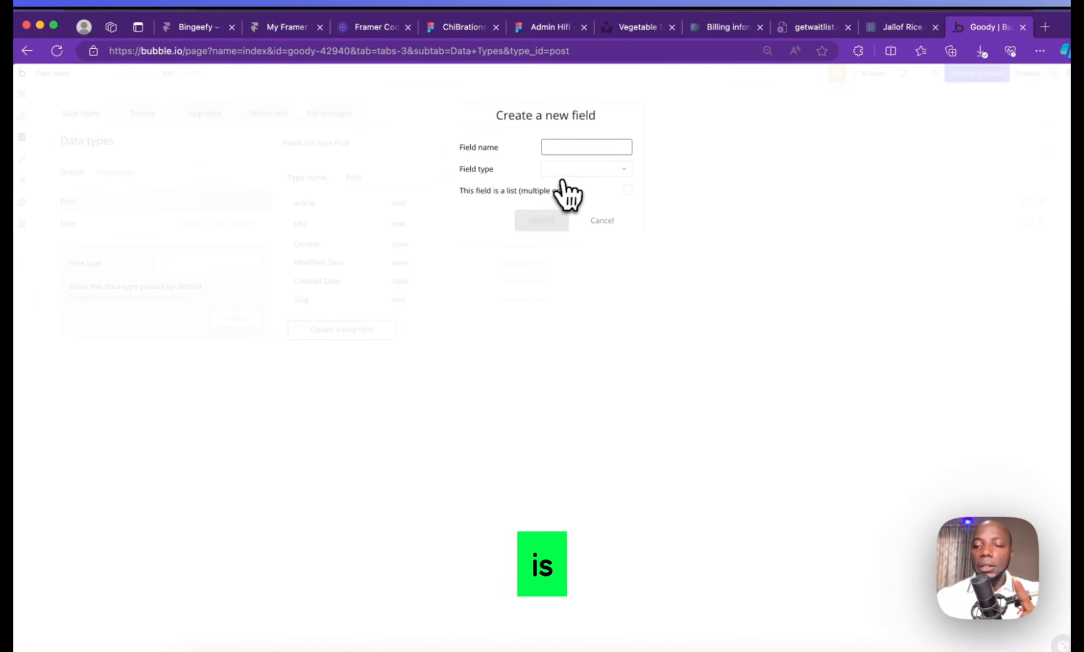
text(post image)
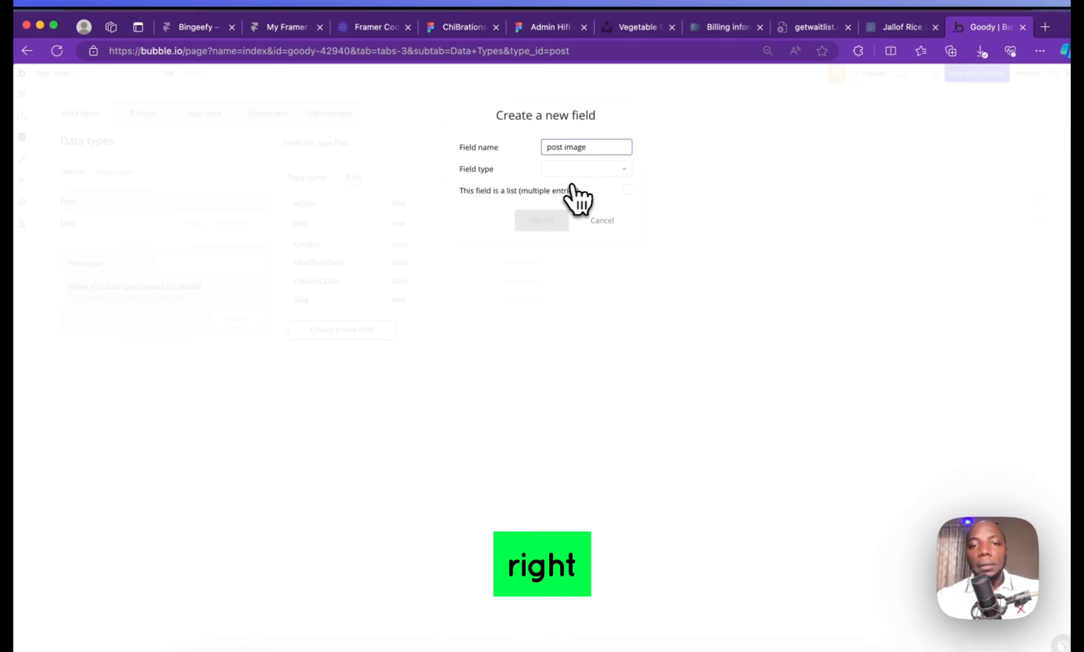
click(577, 170)
scroll(587, 332, down, 2)
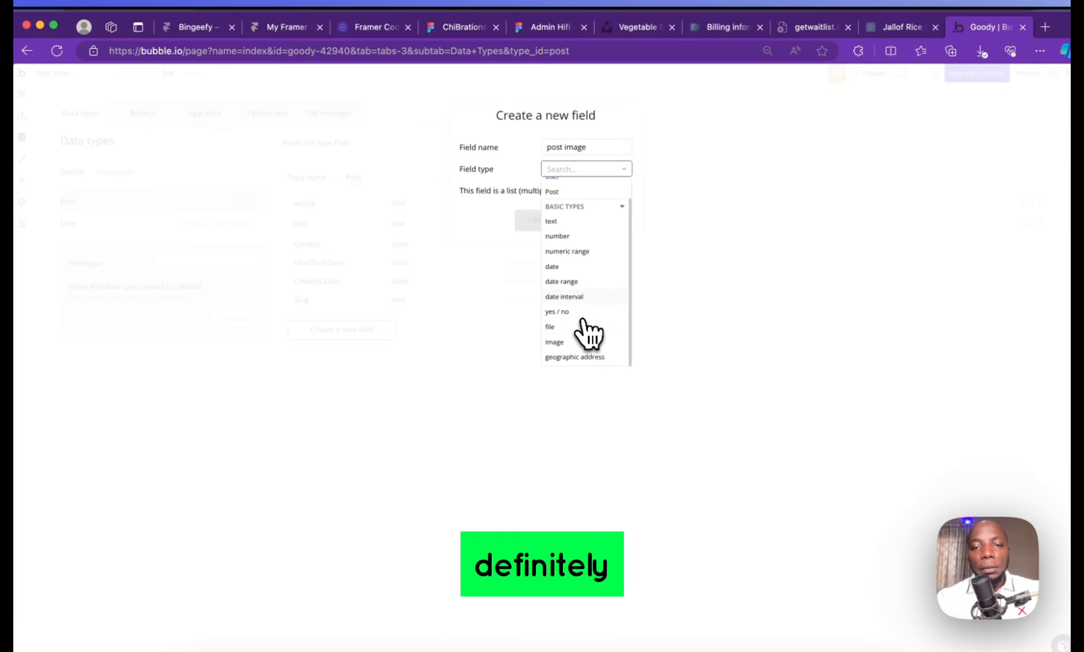
click(583, 343)
click(531, 227)
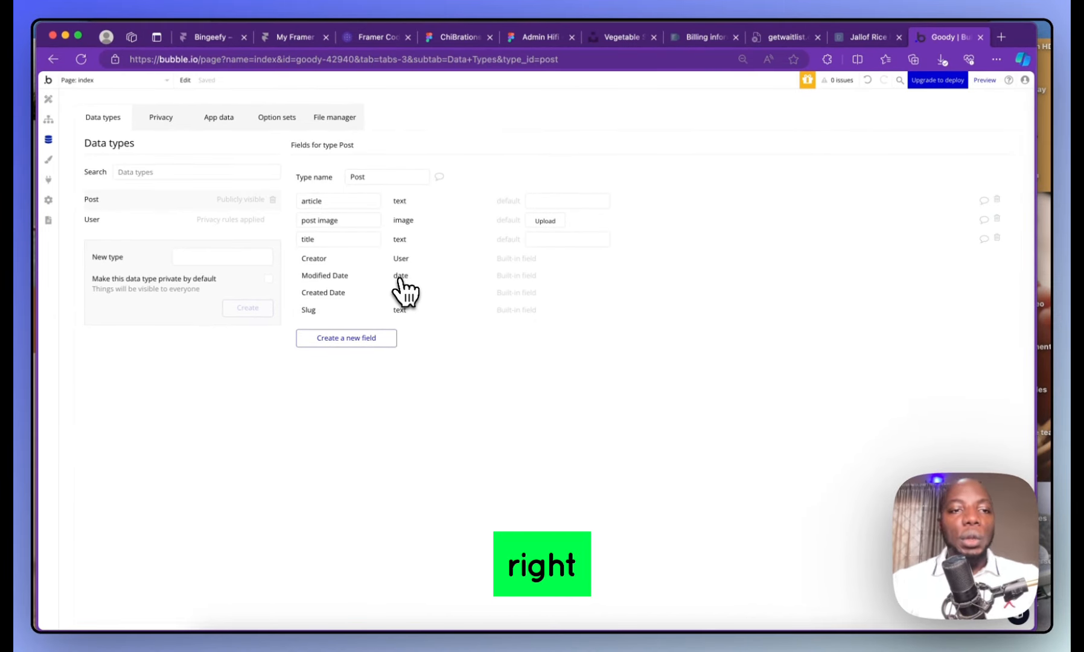
Check the empty User and Post record tables in App data, then go to Option sets
click(219, 118)
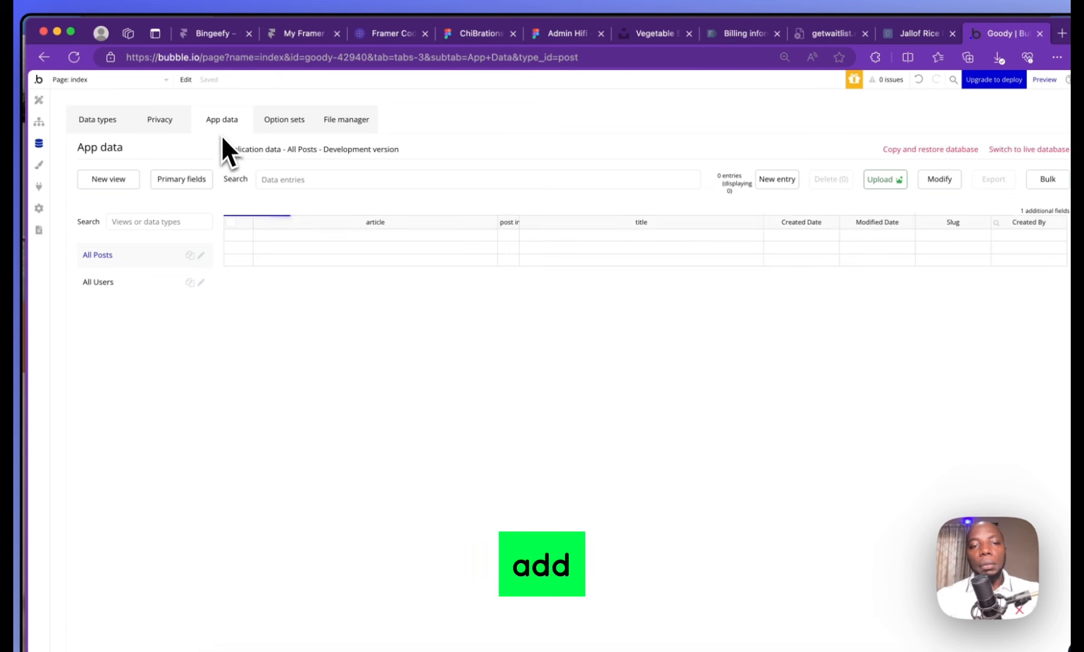
click(130, 283)
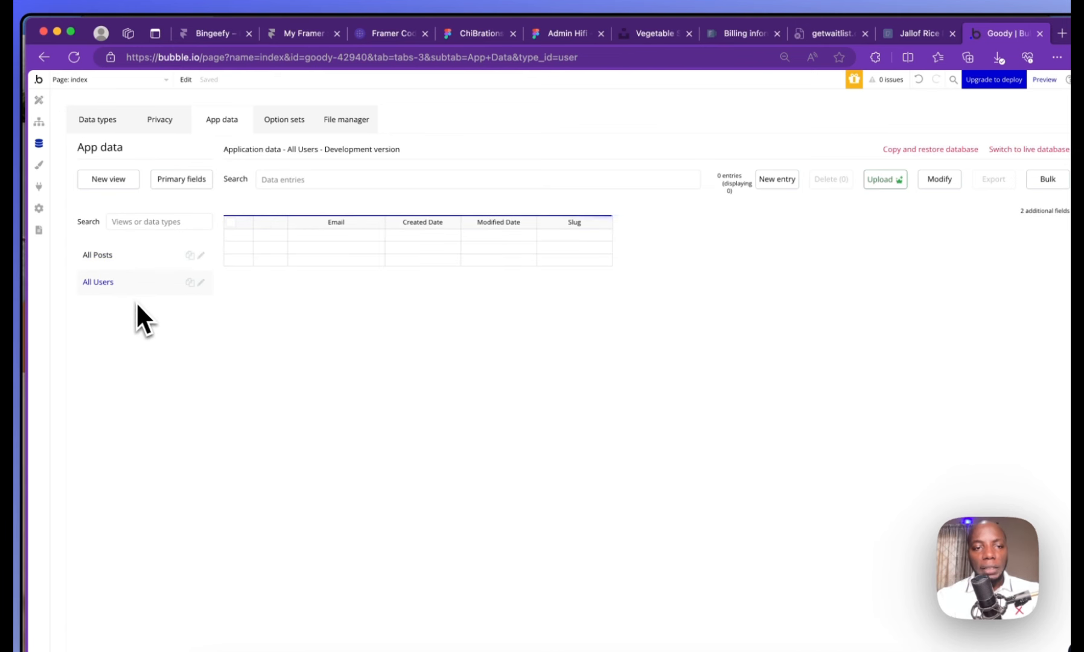
click(121, 255)
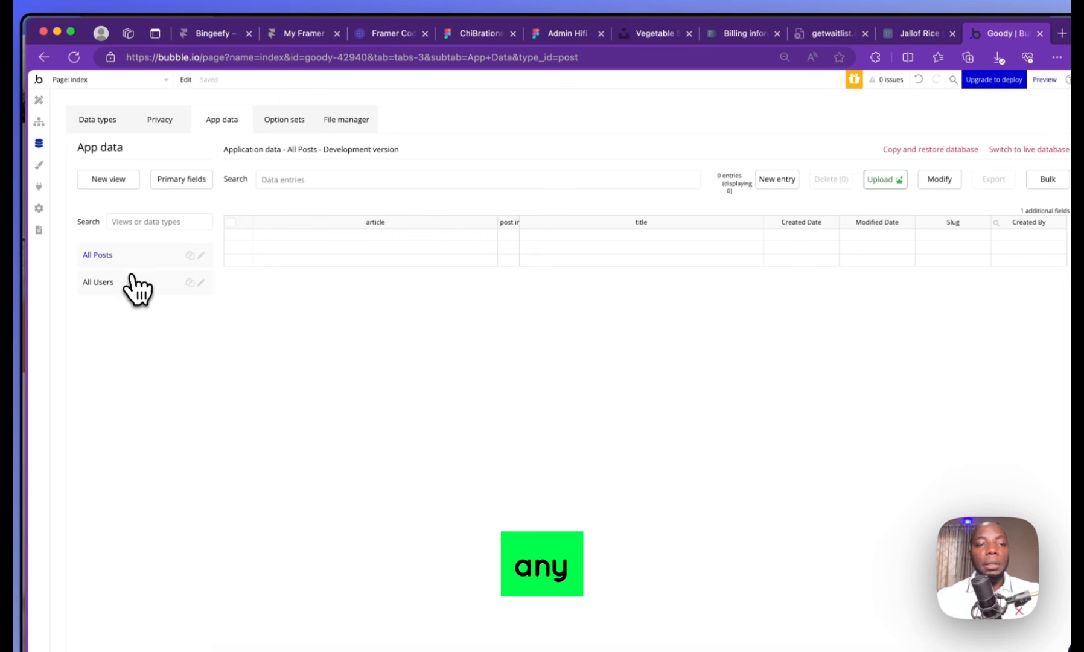
click(130, 280)
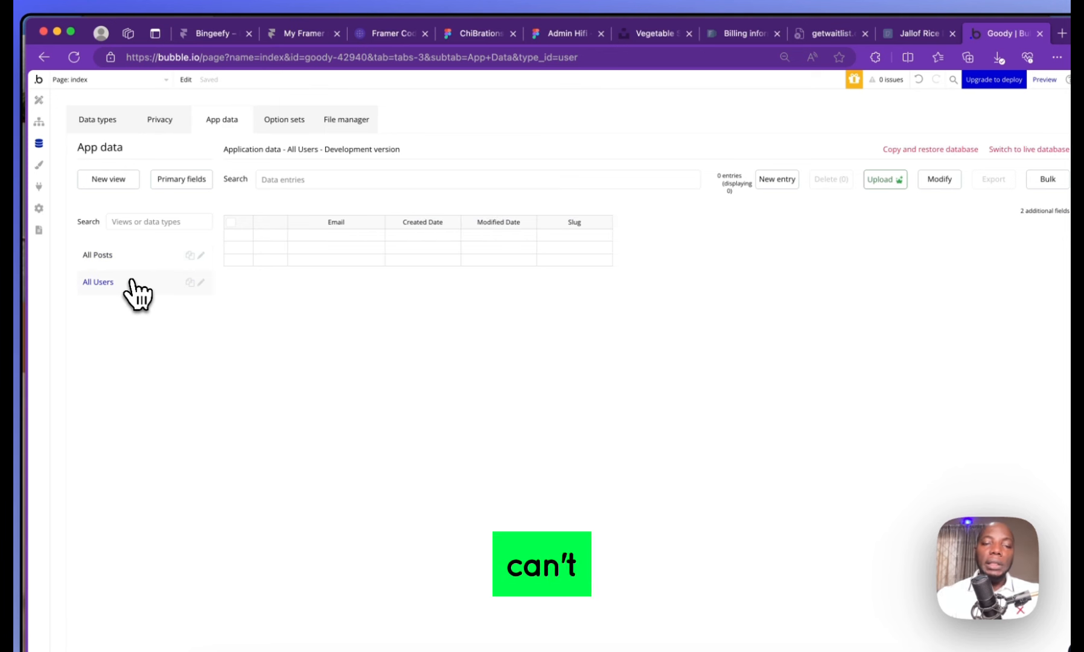
click(302, 122)
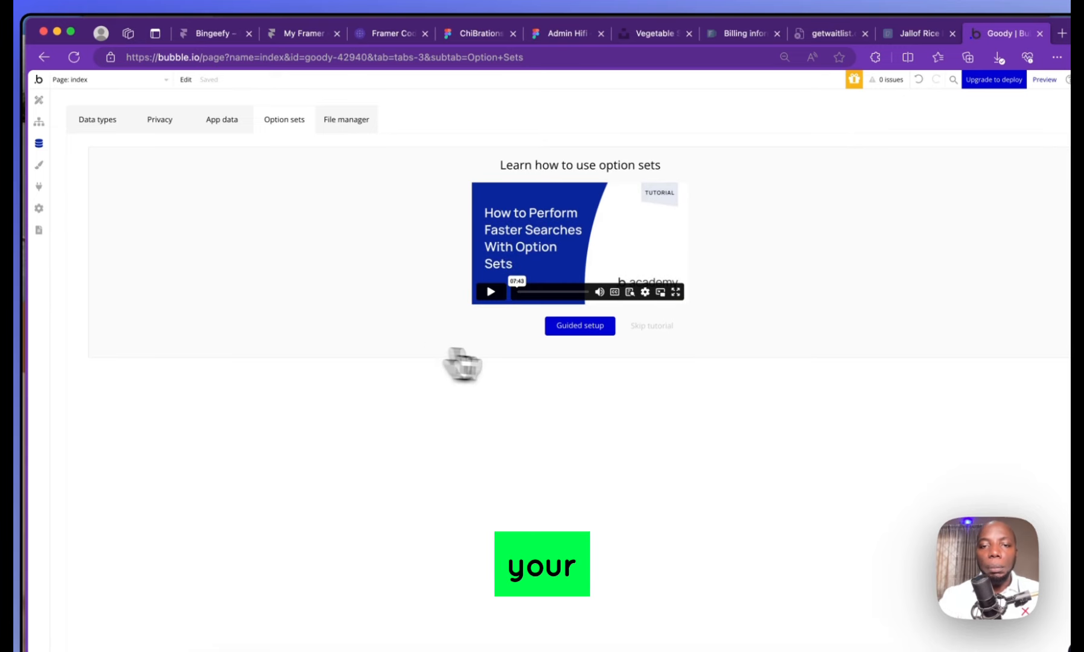
Dismiss the tutorial and create a new option set named 'category'
click(641, 329)
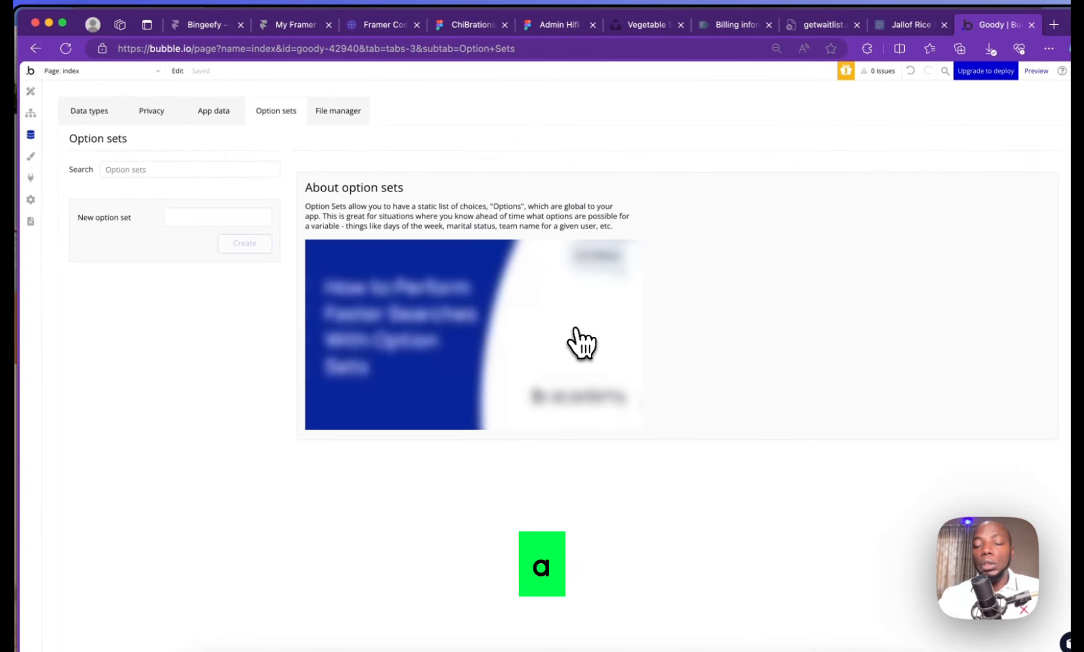
click(209, 217)
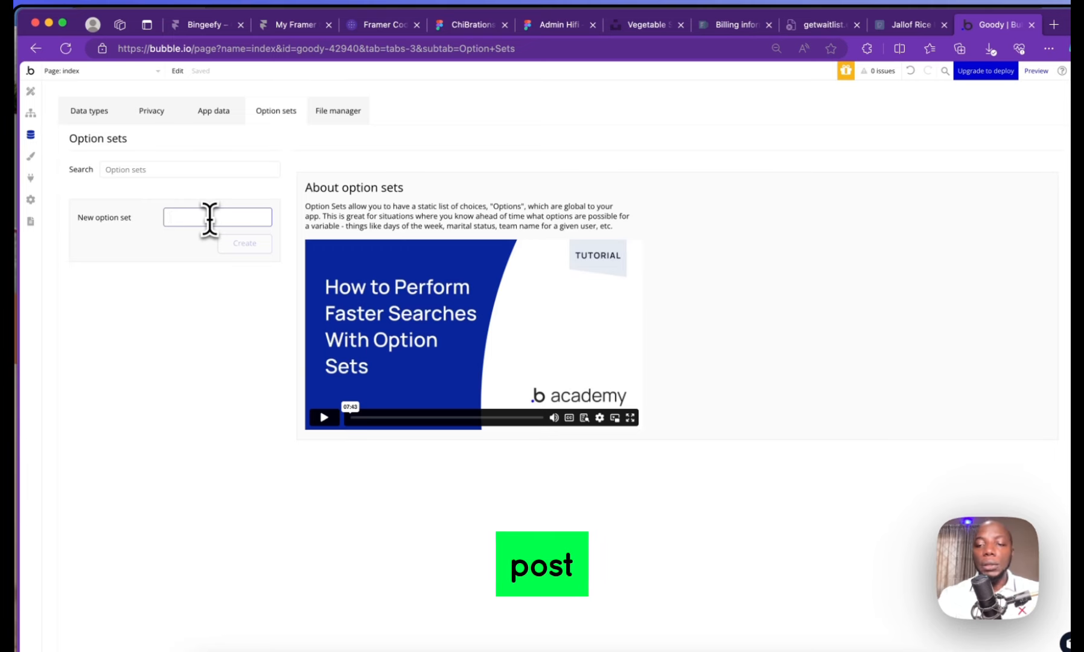
text(category)
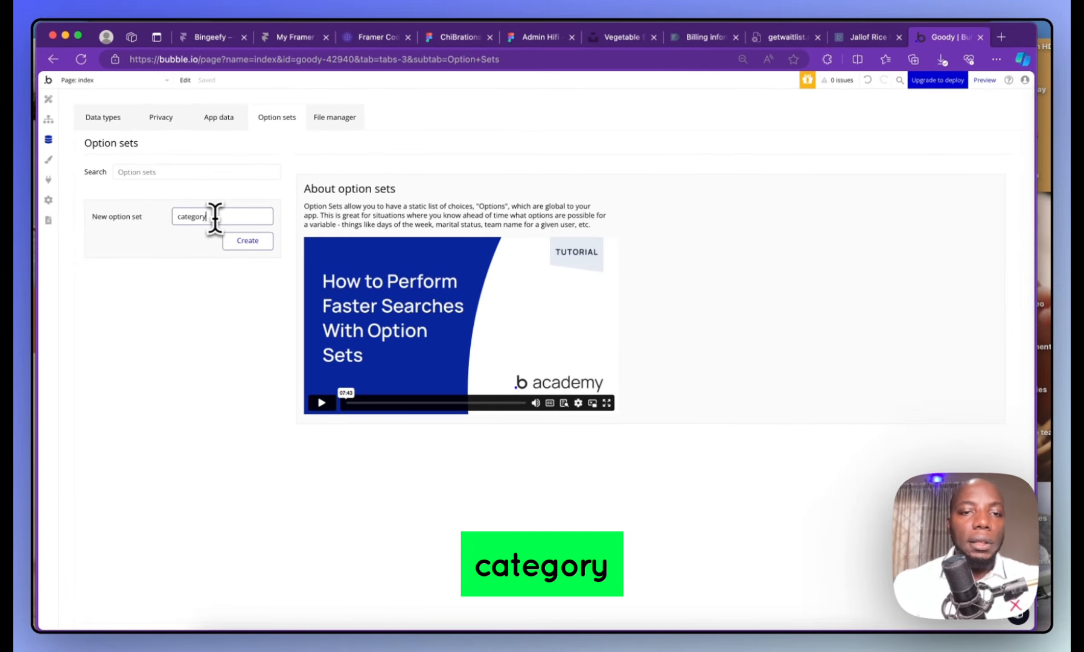
click(247, 240)
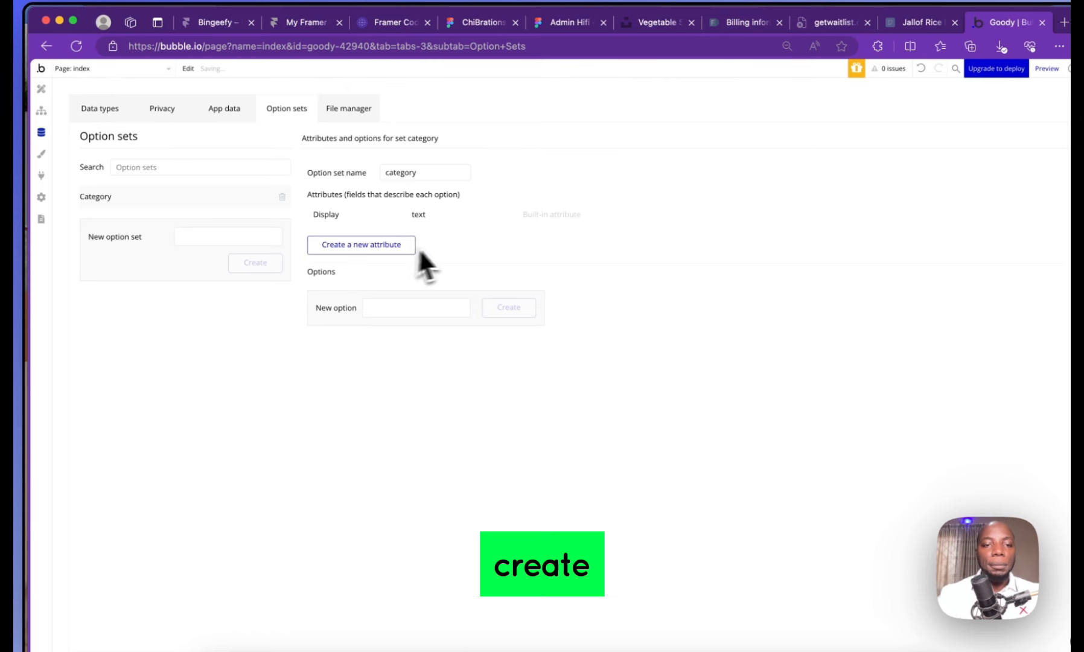
Add the options movie, horror, relationship and sports to the category set
click(380, 311)
text(m)
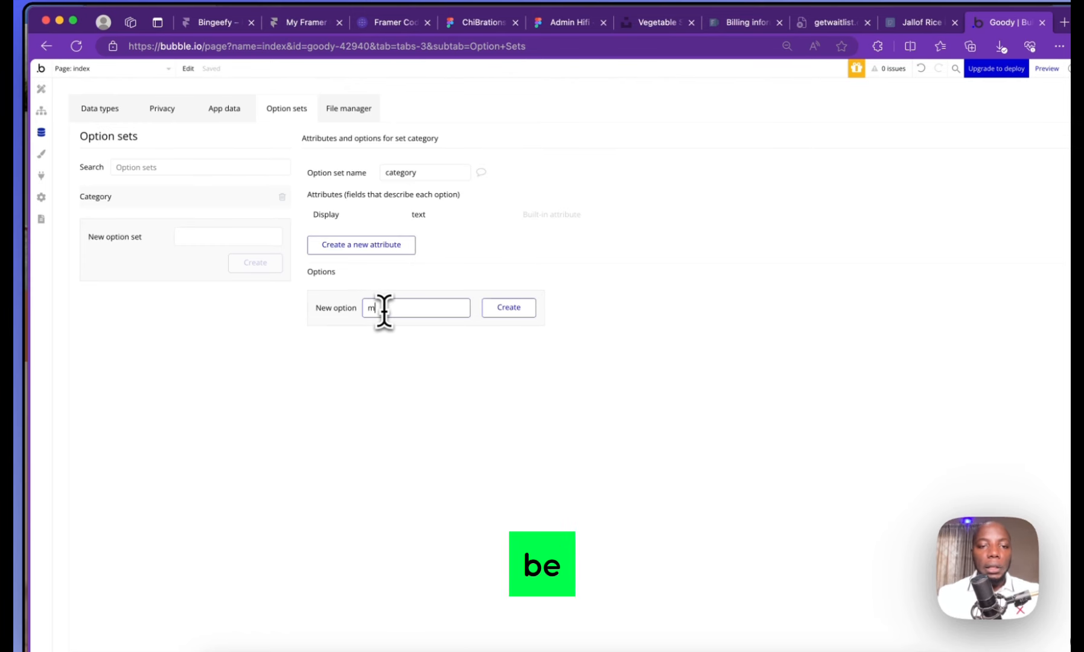
text(ovie)
key(Return)
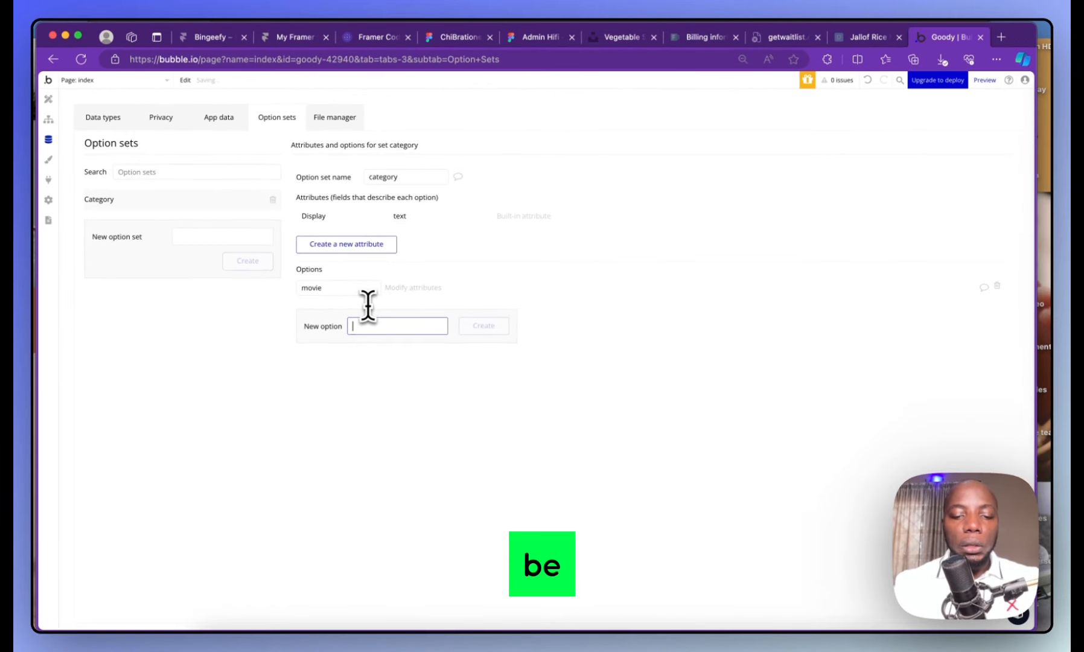
text(horror)
key(Return)
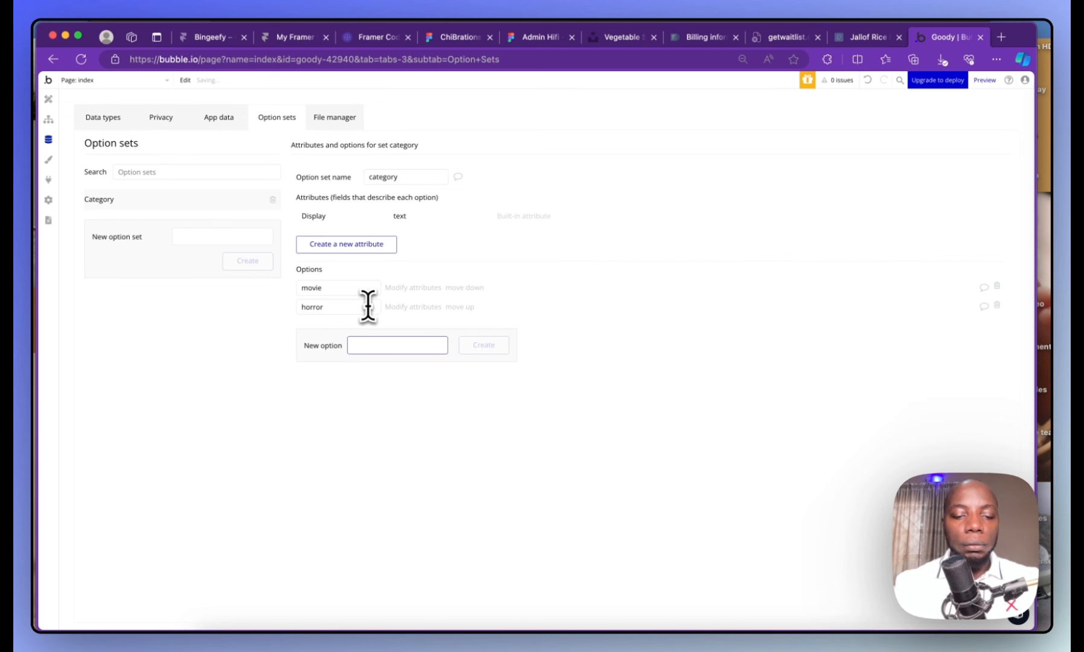
text(relationship)
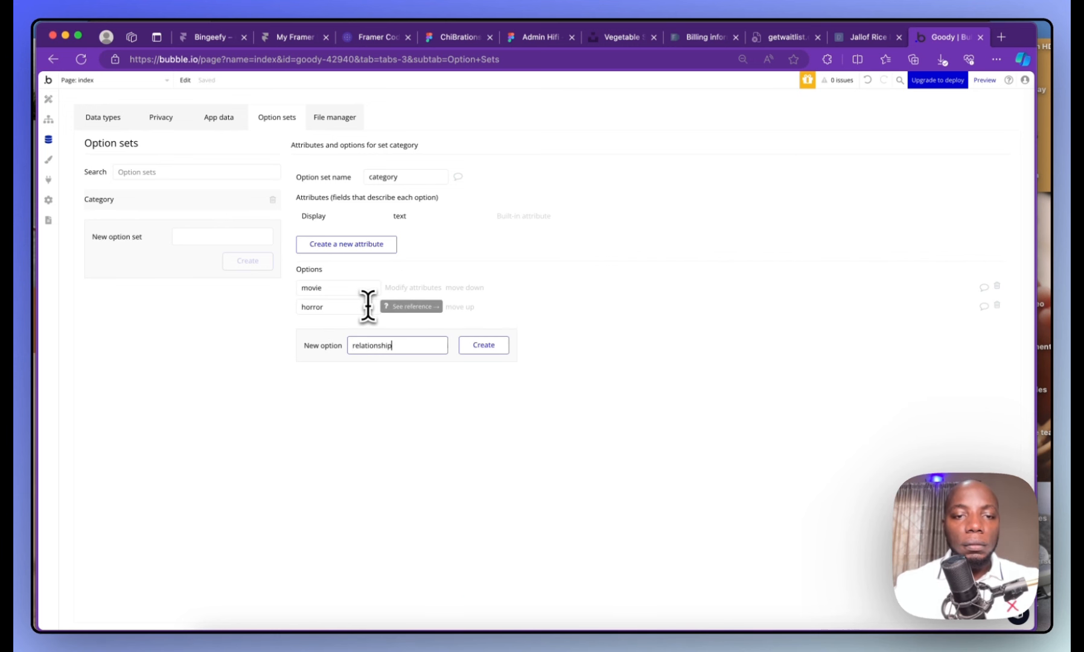
key(Return)
text(sports)
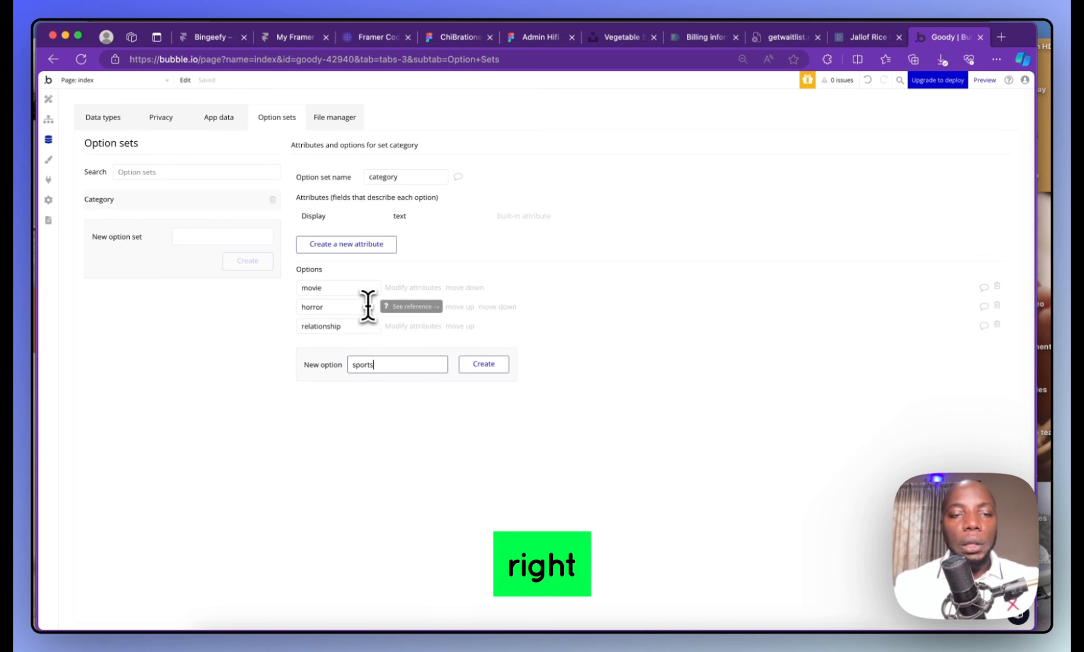
key(Return)
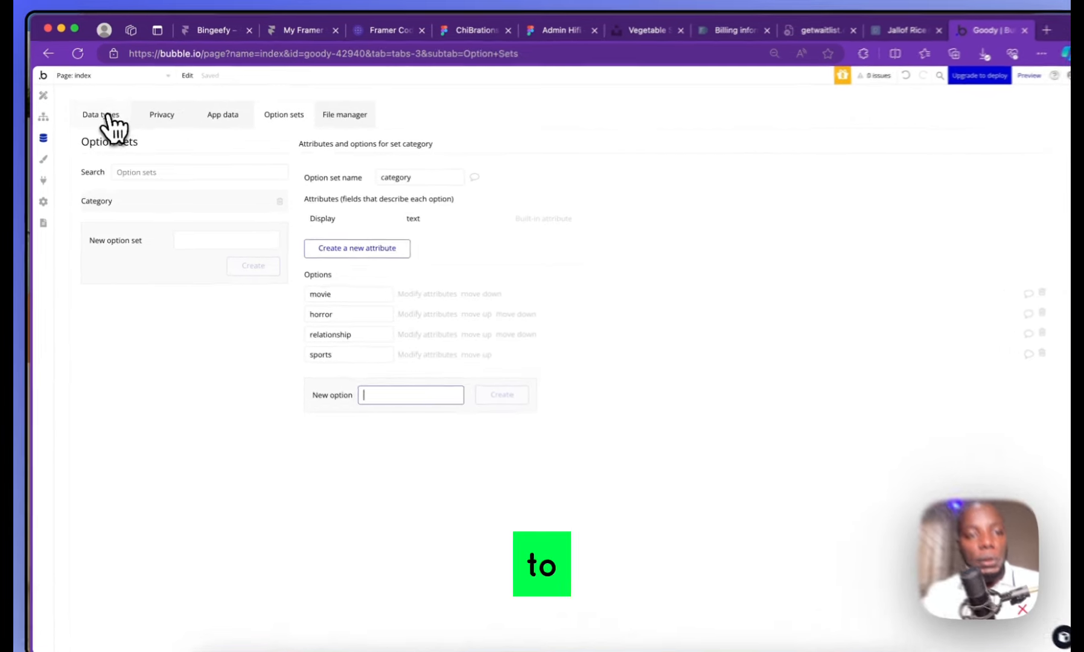
Add a 'category' field to Post typed to the category option set
click(107, 116)
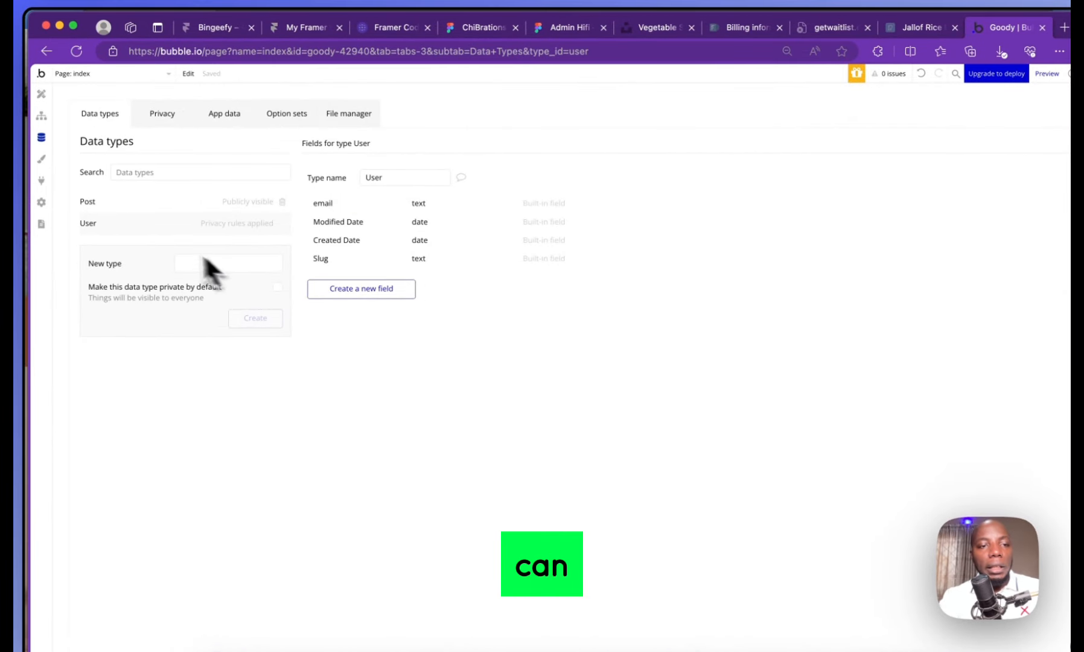
click(156, 203)
click(356, 351)
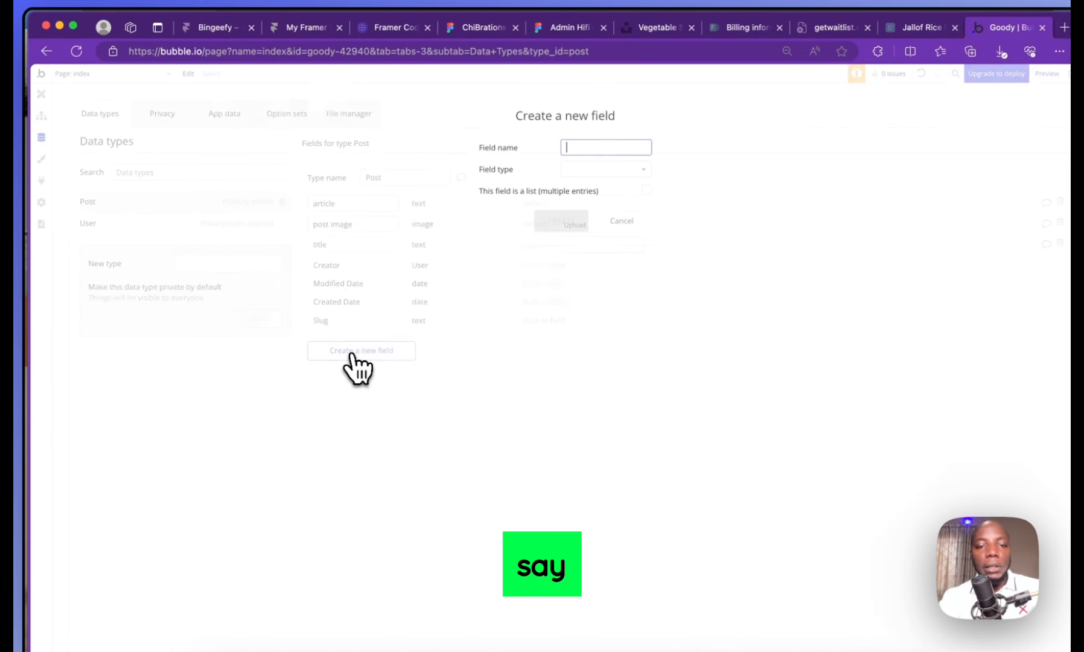
text(category)
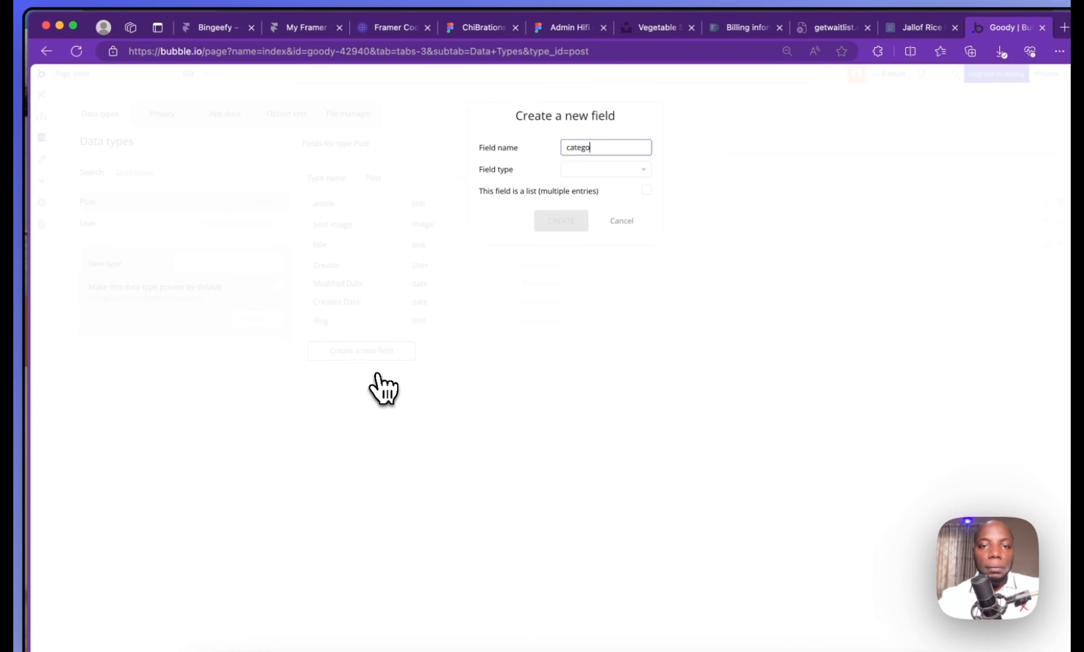
click(603, 171)
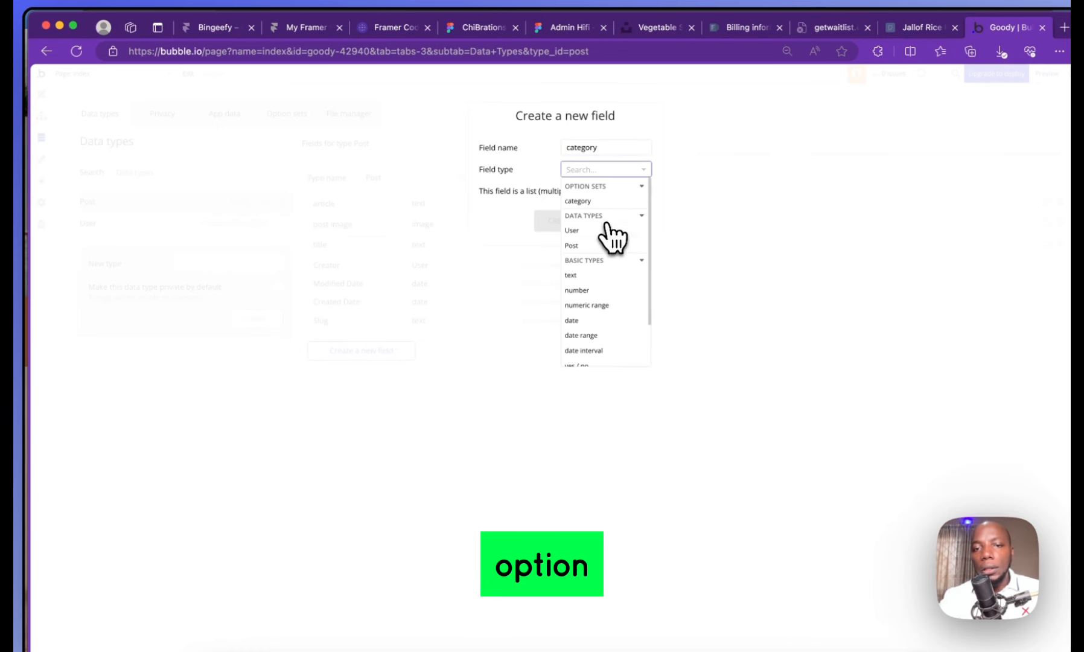
click(598, 201)
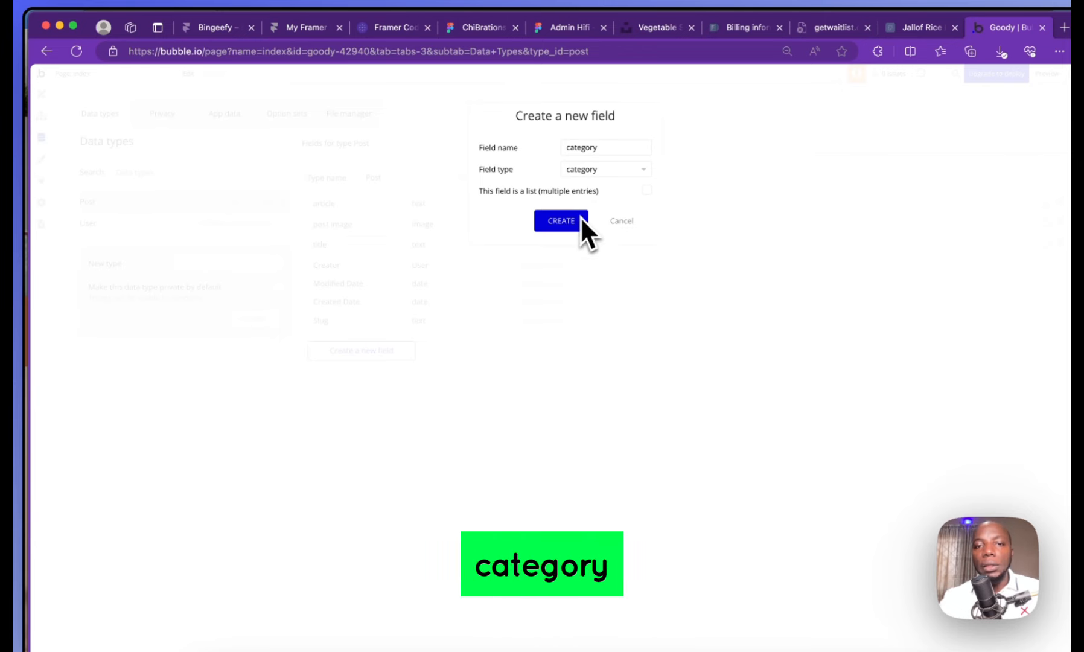
click(577, 220)
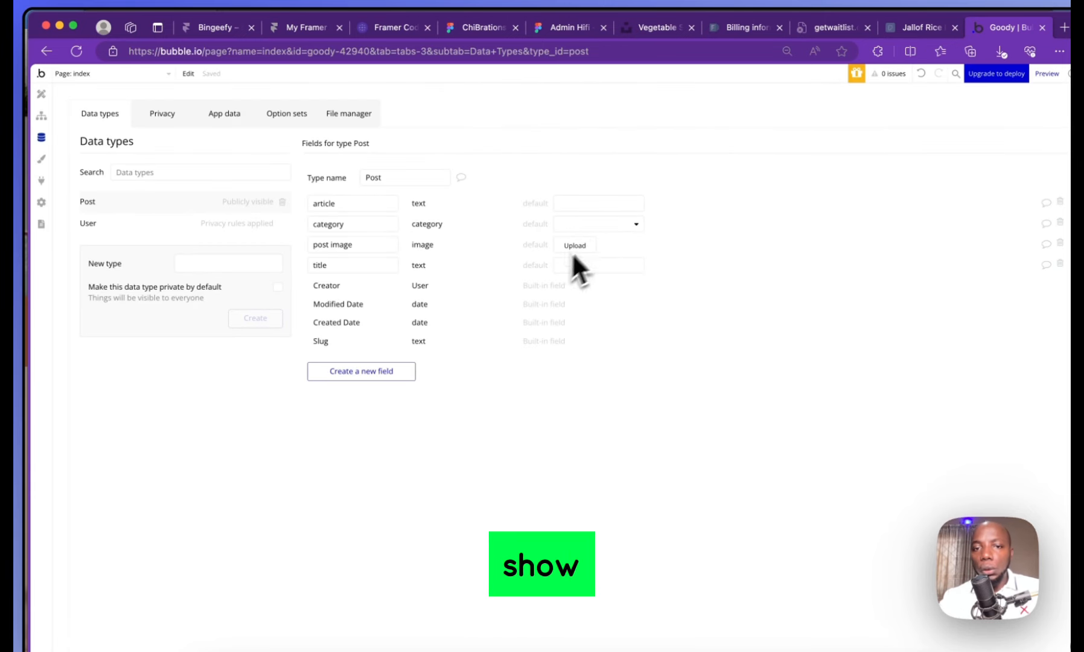
Try movie and horror as the category field's default, finally leaving it empty
click(604, 224)
click(590, 267)
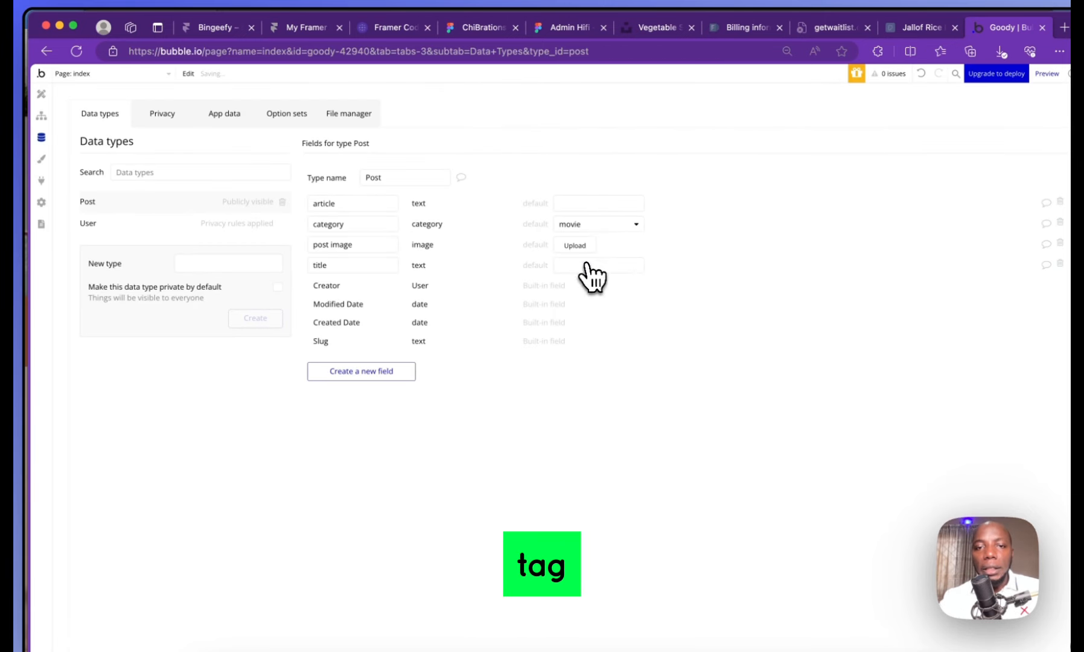
click(604, 225)
click(598, 274)
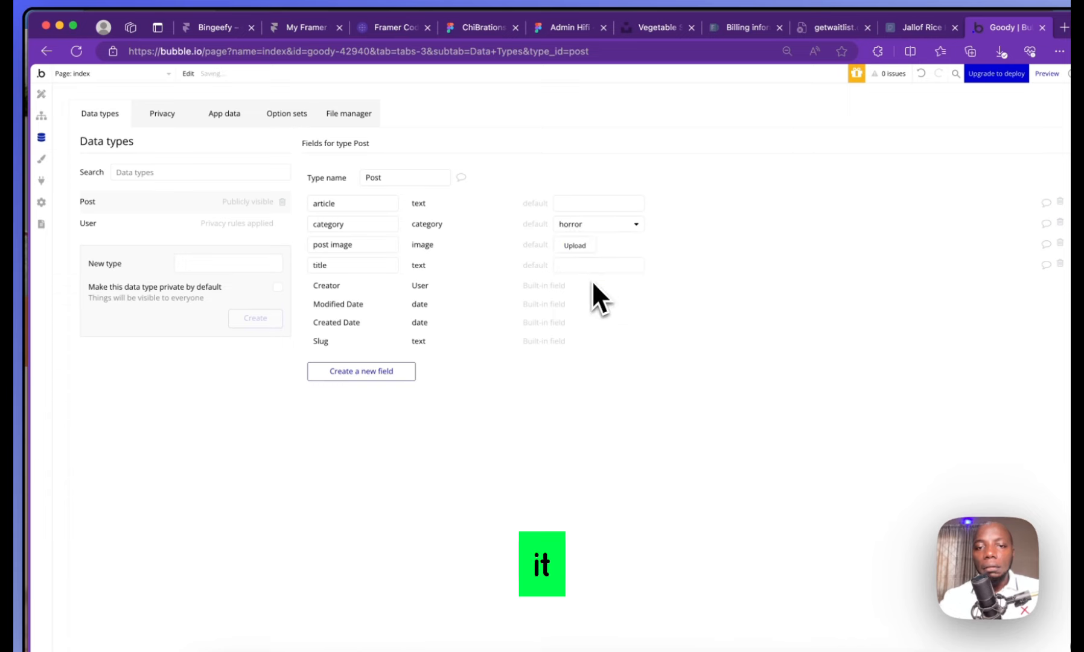
click(622, 225)
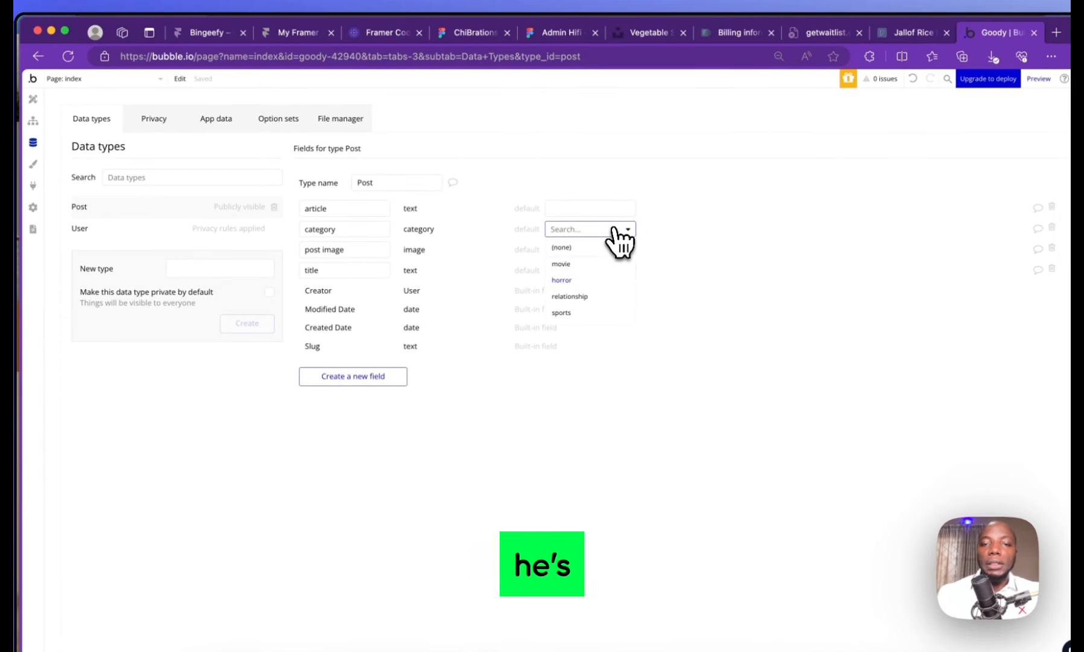
click(579, 247)
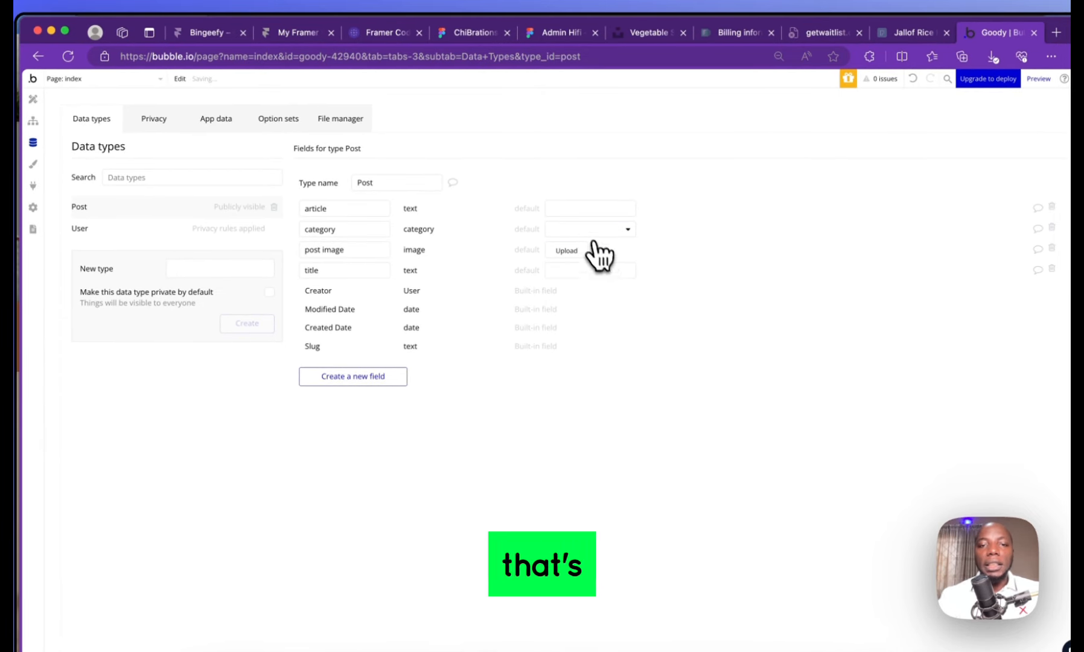
click(587, 229)
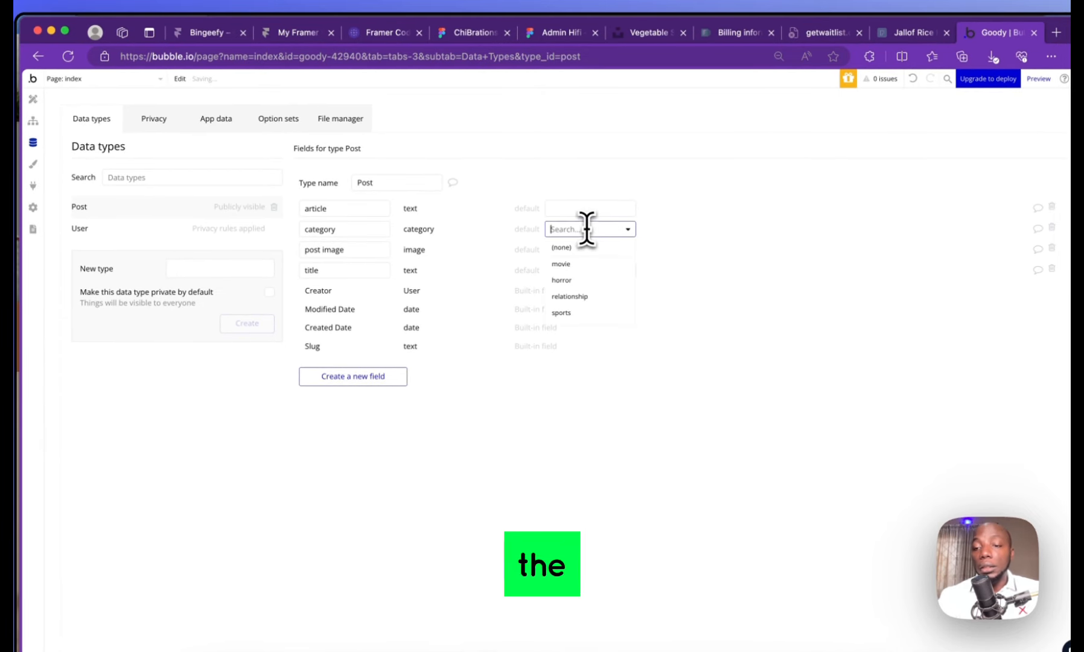
click(597, 282)
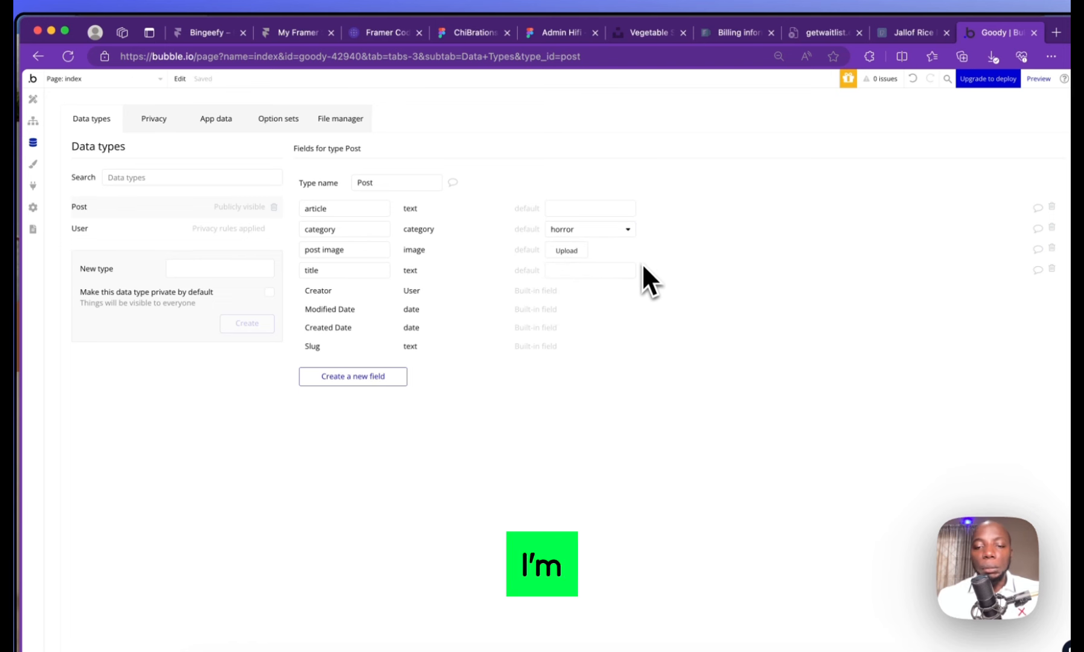
click(630, 231)
click(608, 245)
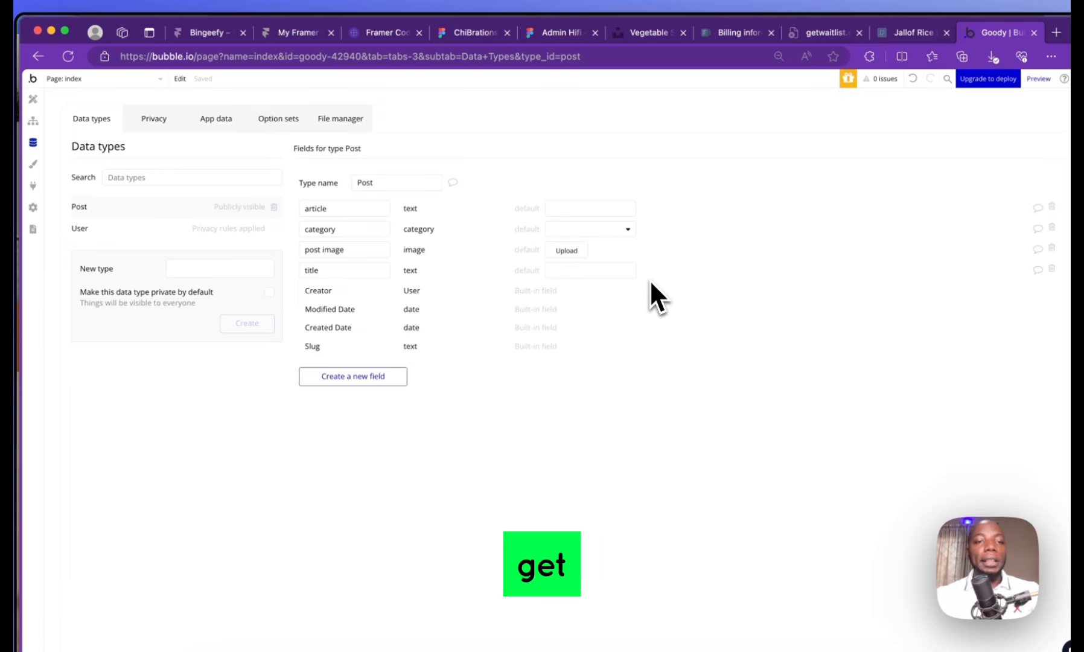
Set the index page title to 'Goody - your personal blogging tool'
click(33, 164)
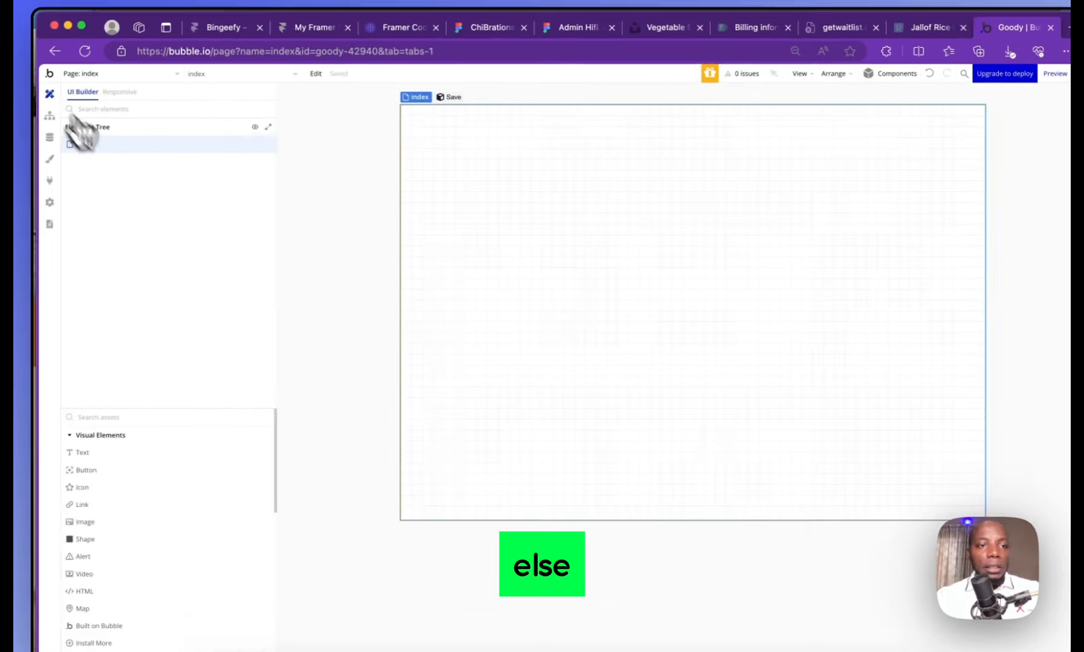
double_click(508, 191)
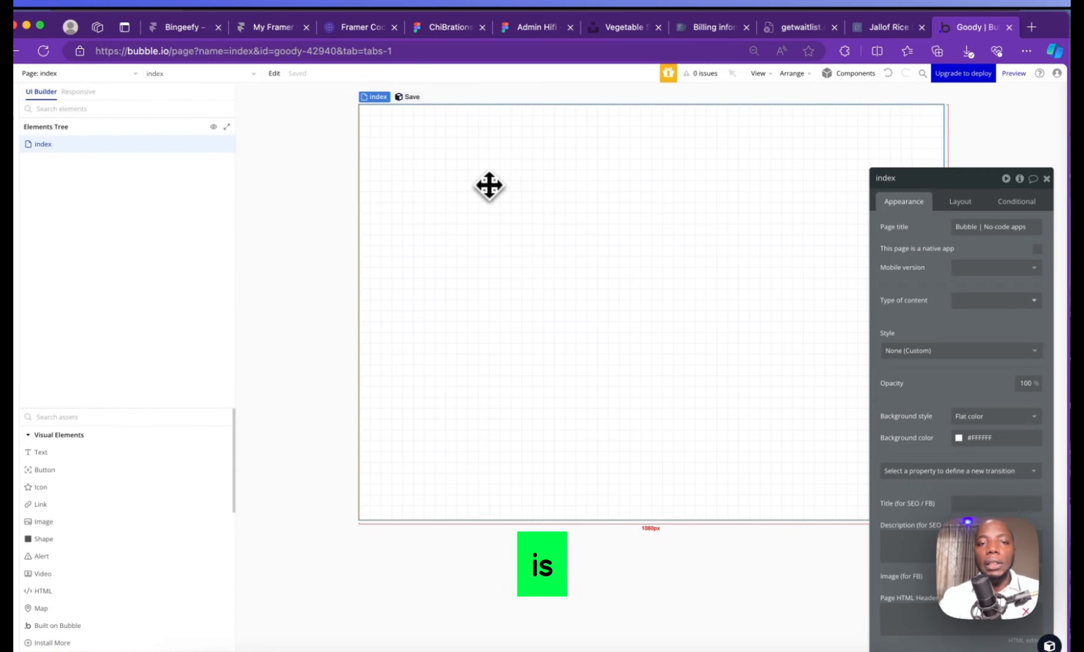
click(376, 97)
double_click(380, 117)
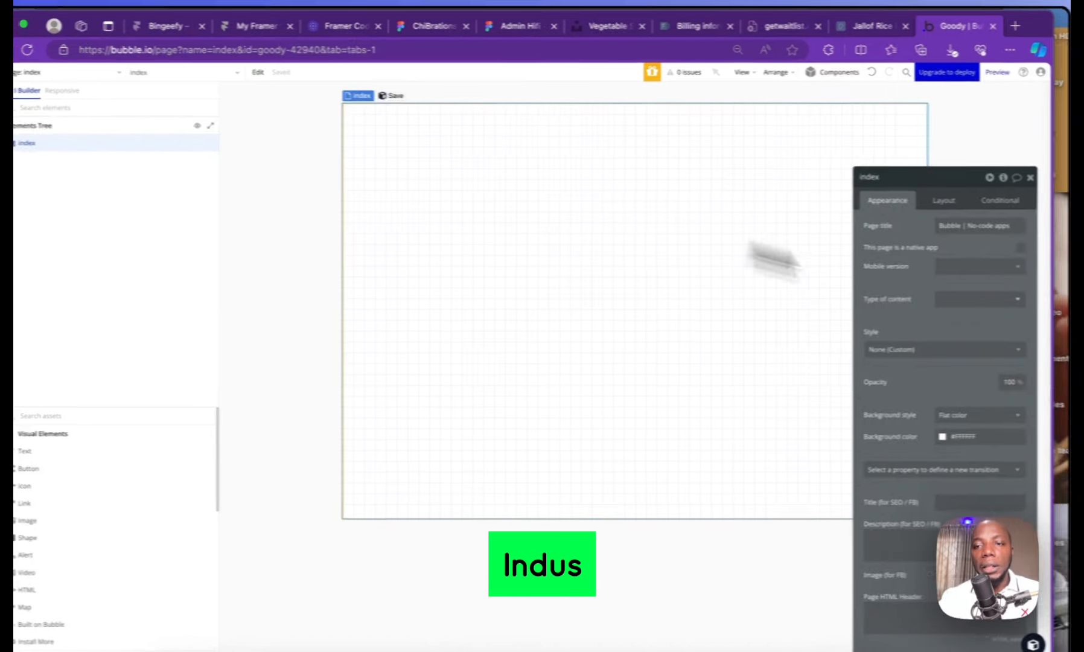
click(940, 226)
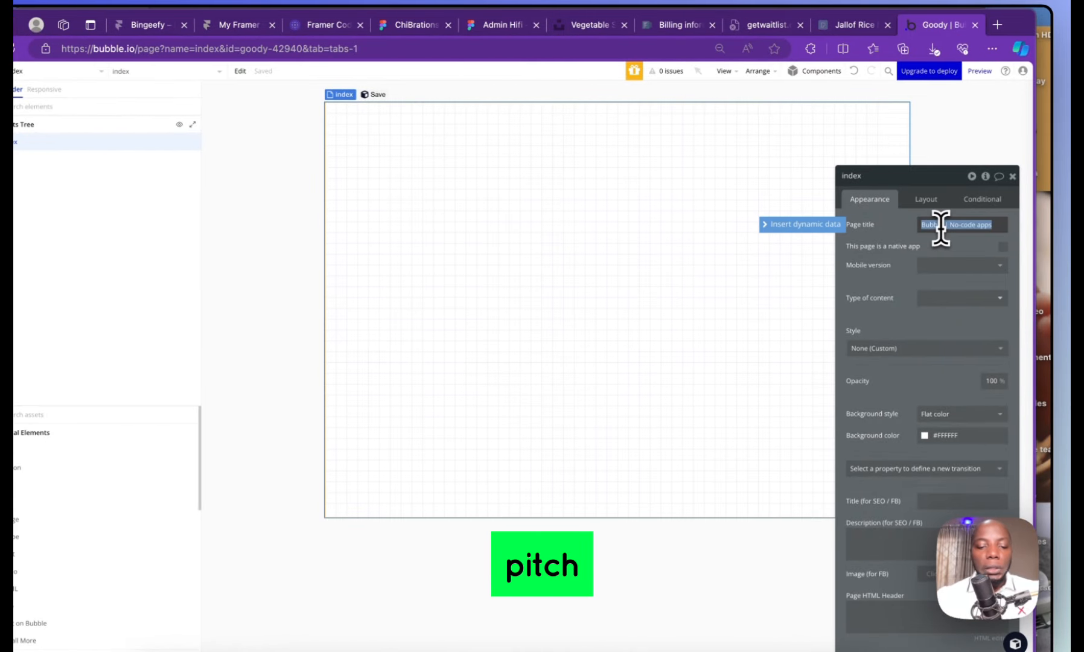
text(Good)
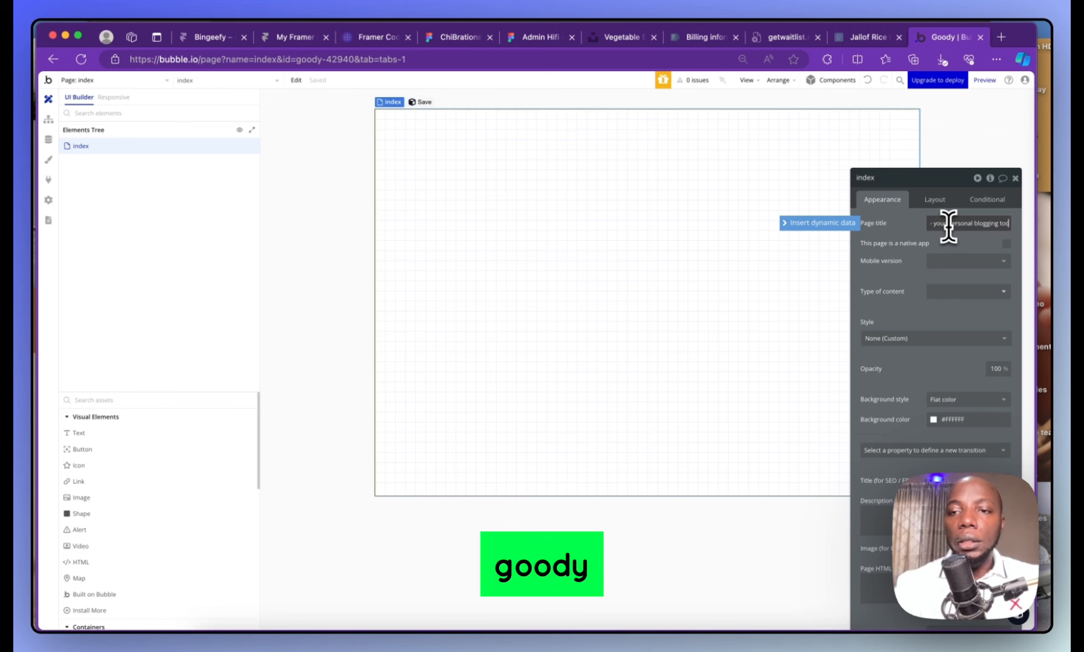
text(l)
click(613, 290)
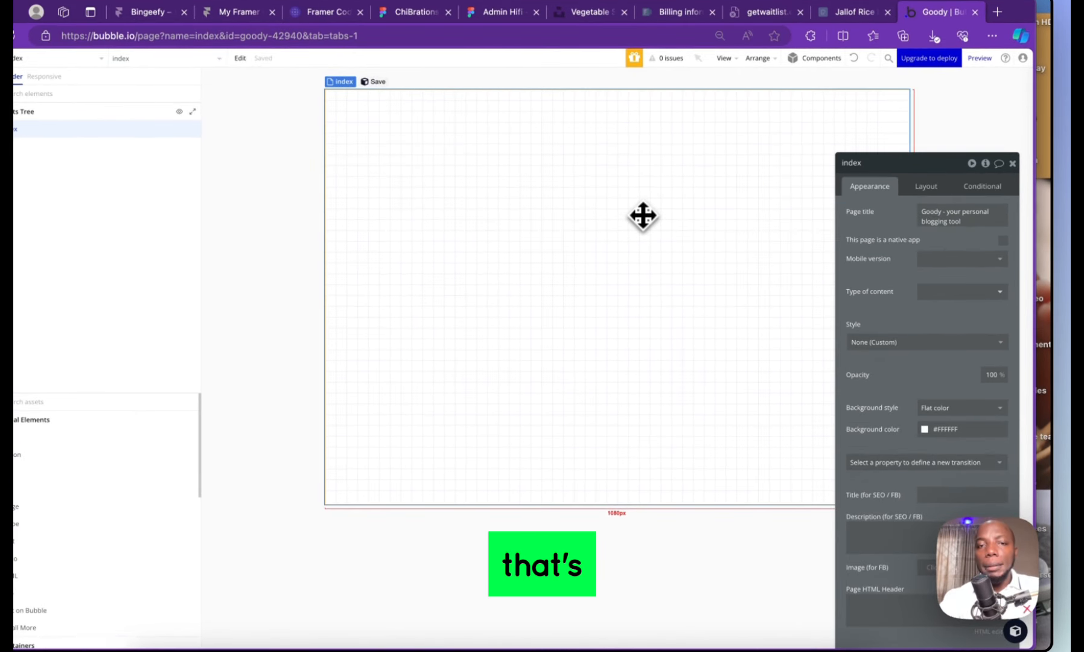
Try dark red shades for the page background colour, leaving it #FFFFFF
click(923, 431)
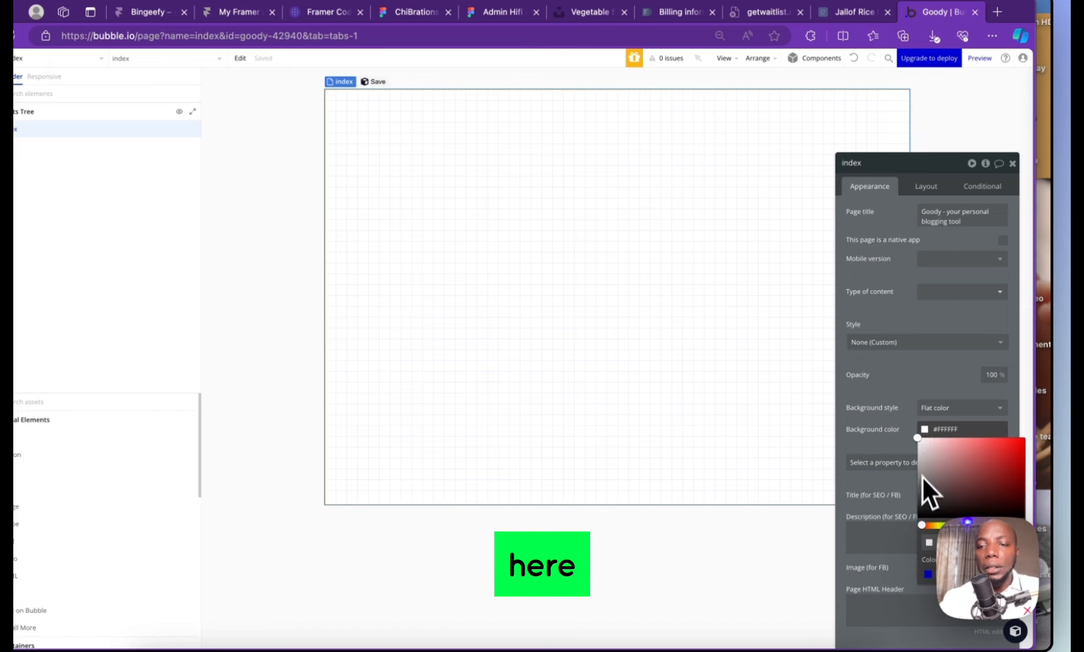
drag(931, 446, 995, 478)
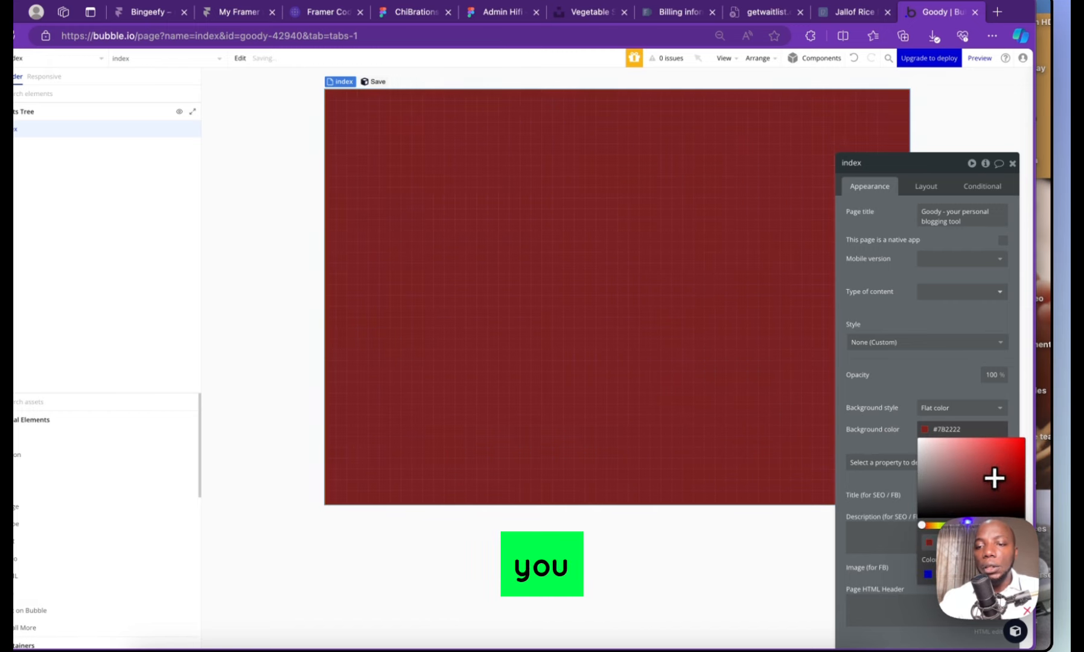
drag(910, 384, 126, 295)
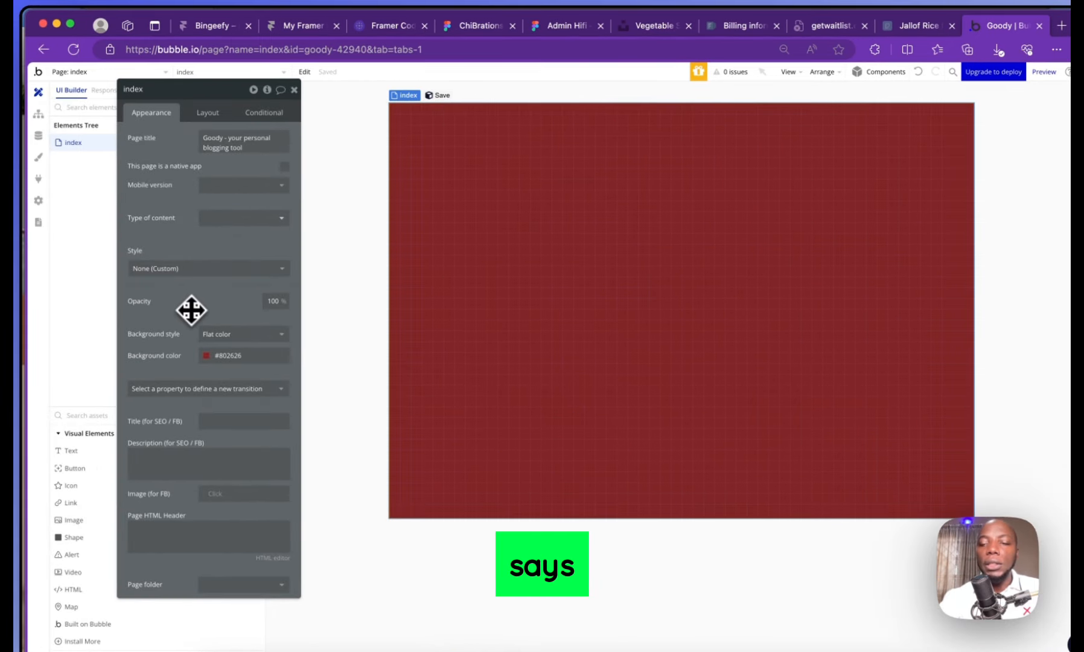
click(218, 363)
drag(274, 402, 138, 348)
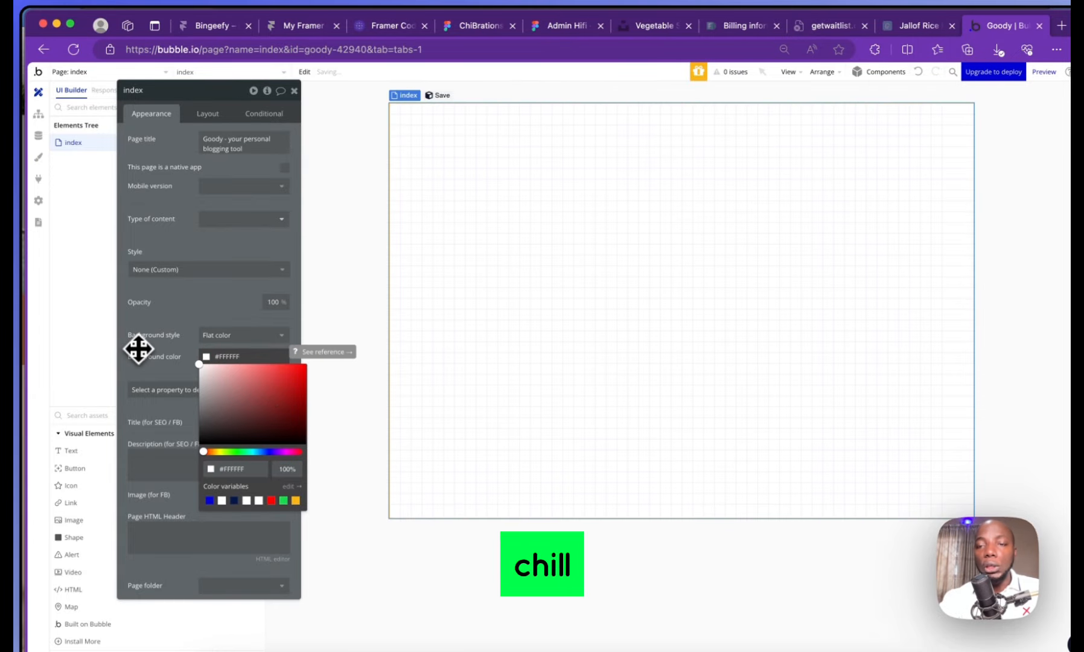
click(593, 273)
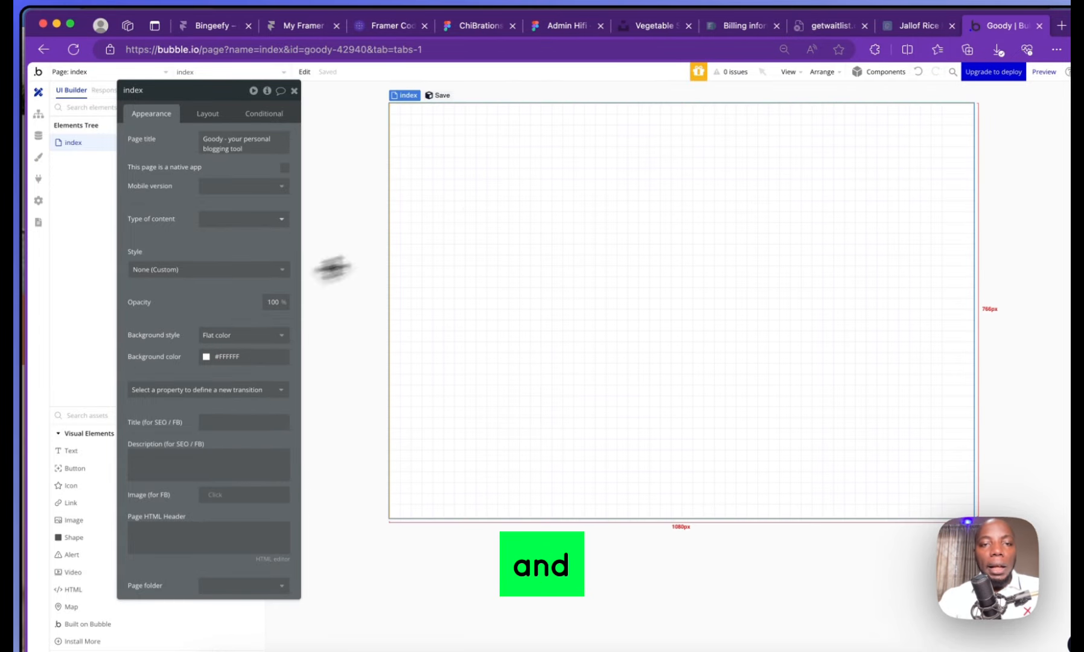
Check the index page's layout settings: Fixed container layout, 1080 wide by 767 high
drag(251, 91, 753, 156)
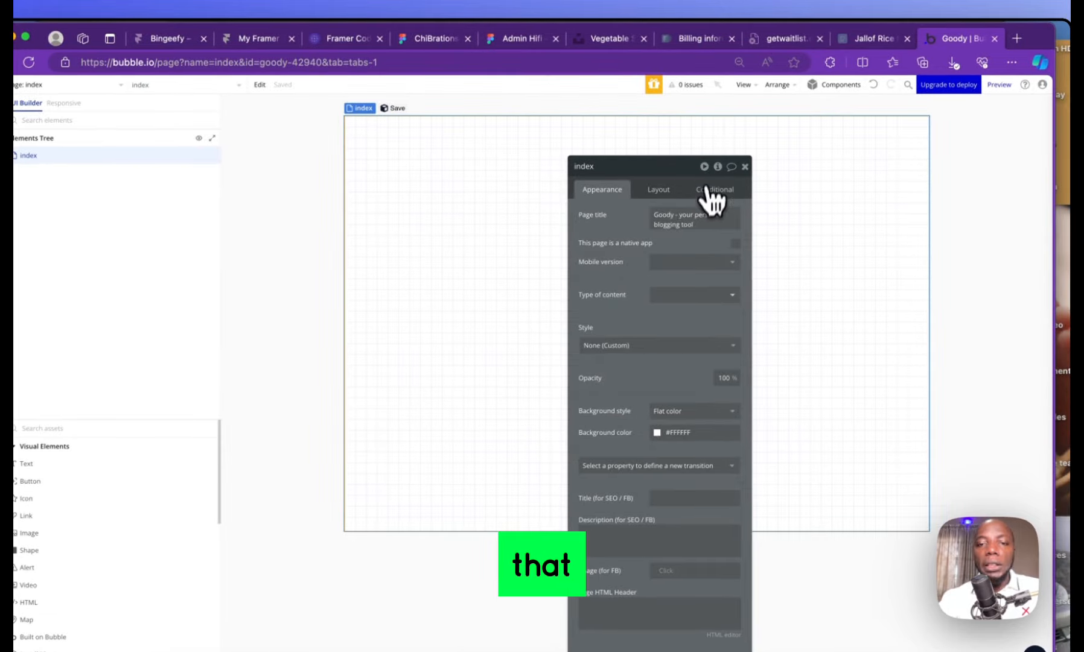
click(661, 190)
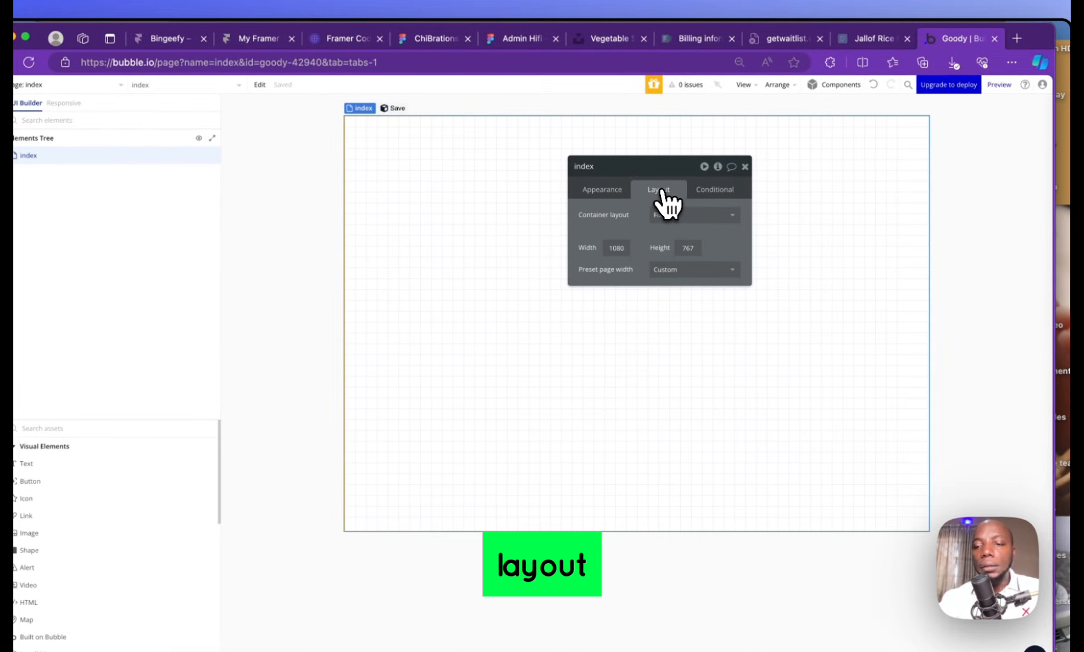
click(670, 215)
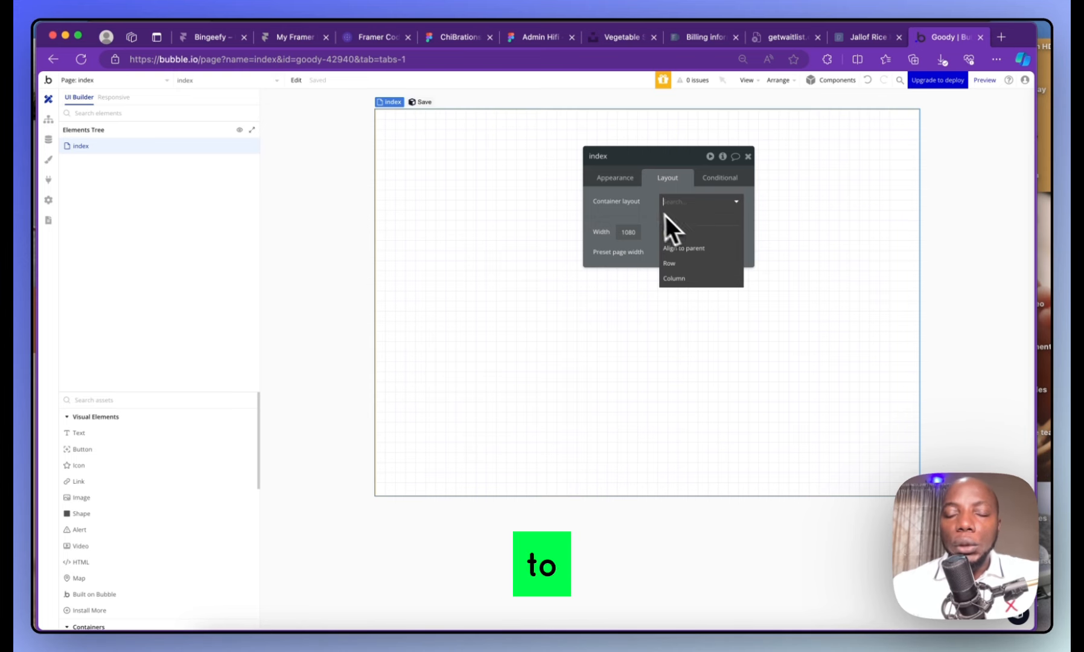
click(747, 155)
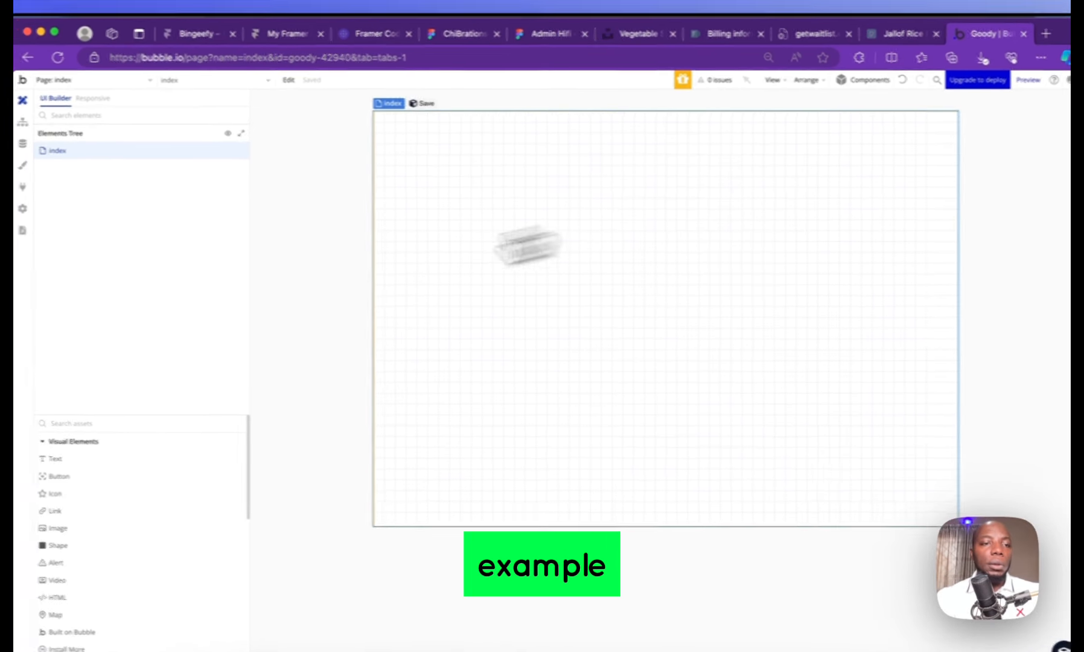
Scroll over the empty page and reopen the index page's property editor
click(75, 158)
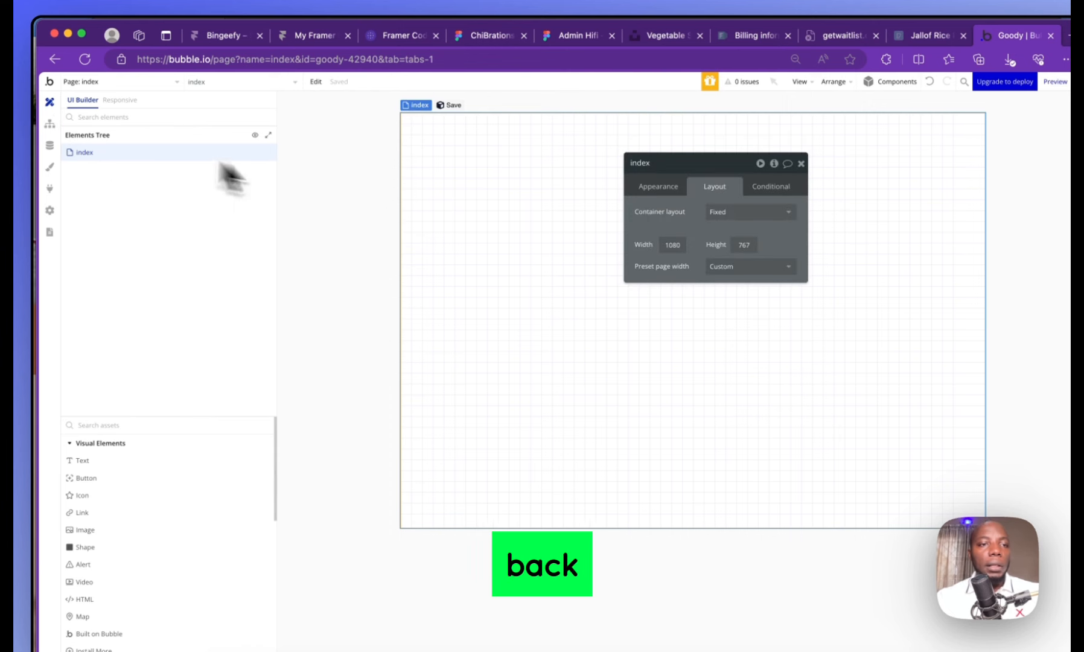
click(500, 175)
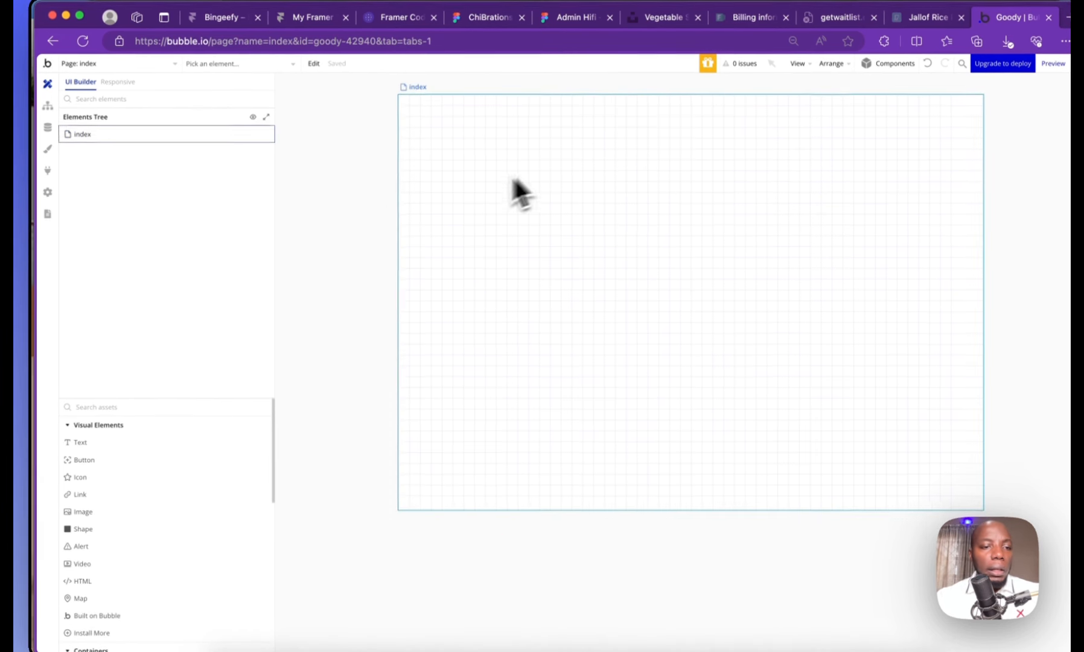
scroll(110, 443, down, 3)
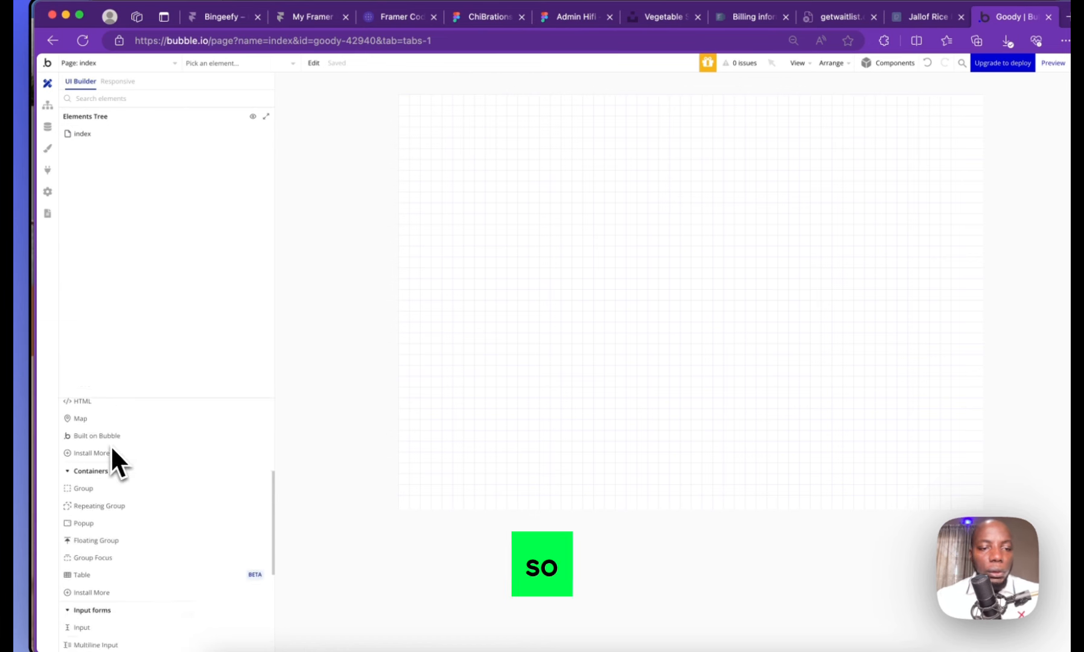
scroll(111, 449, up, 3)
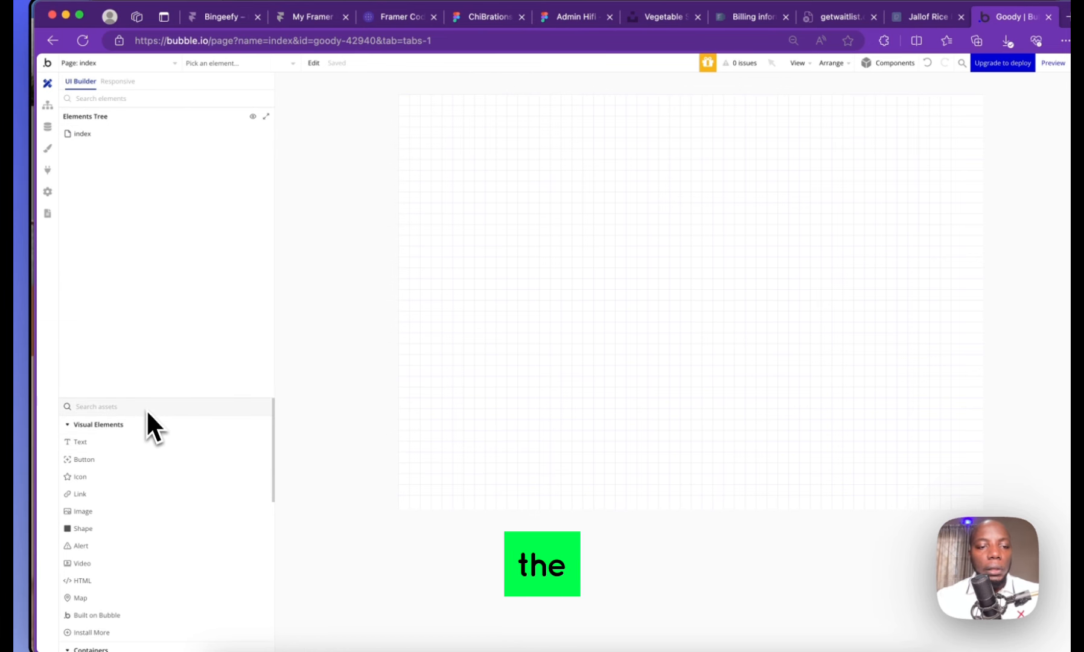
scroll(126, 437, down, 2)
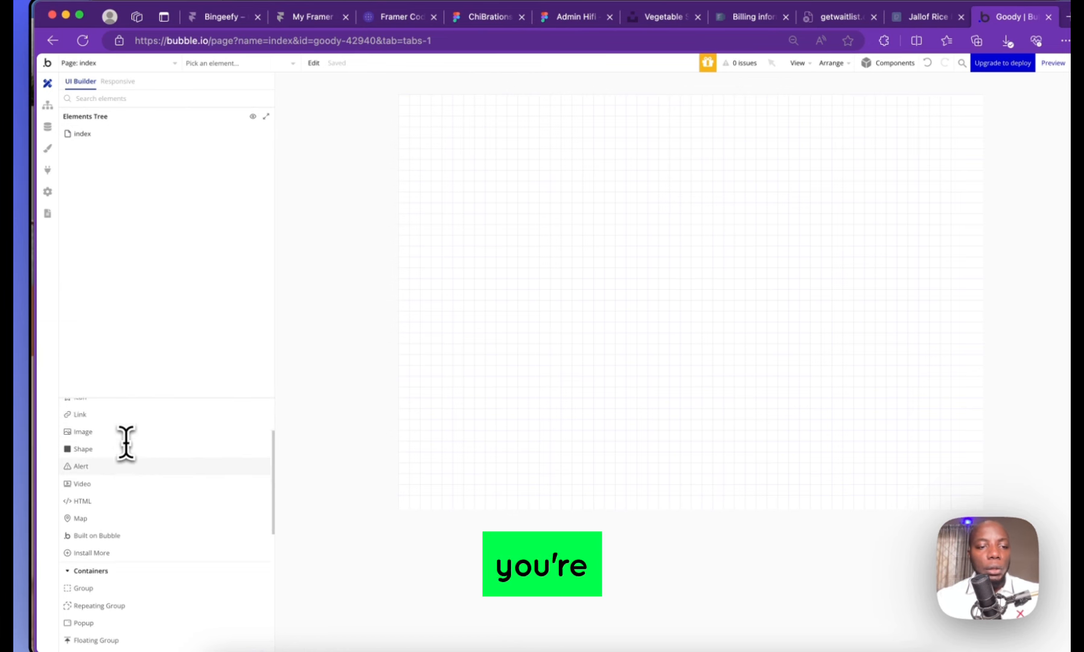
scroll(126, 437, up, 2)
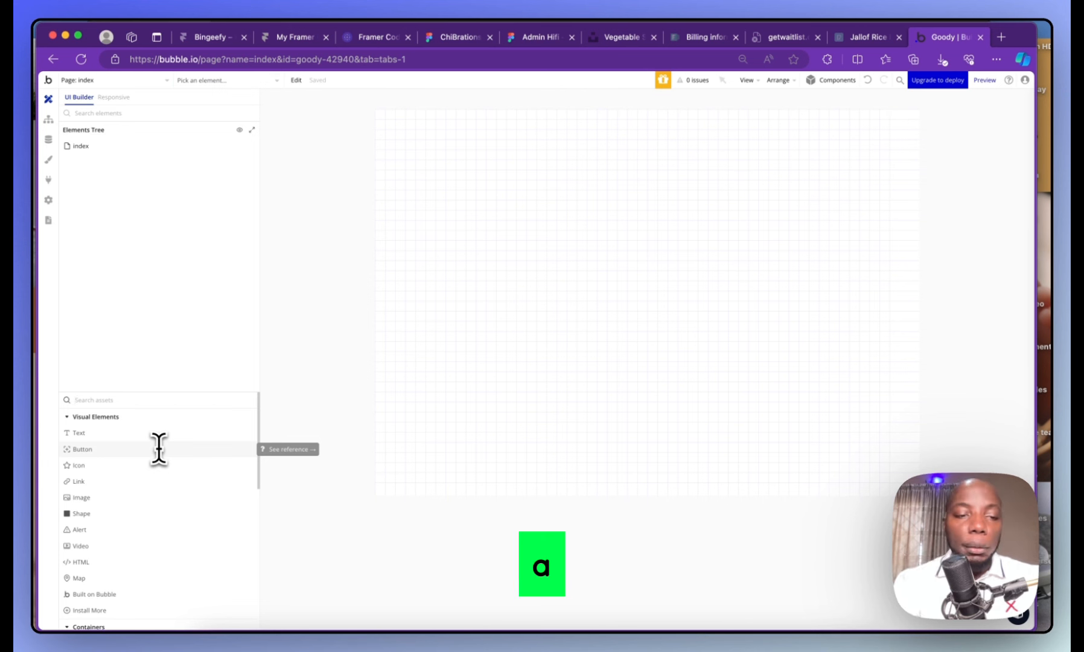
scroll(97, 509, down, 3)
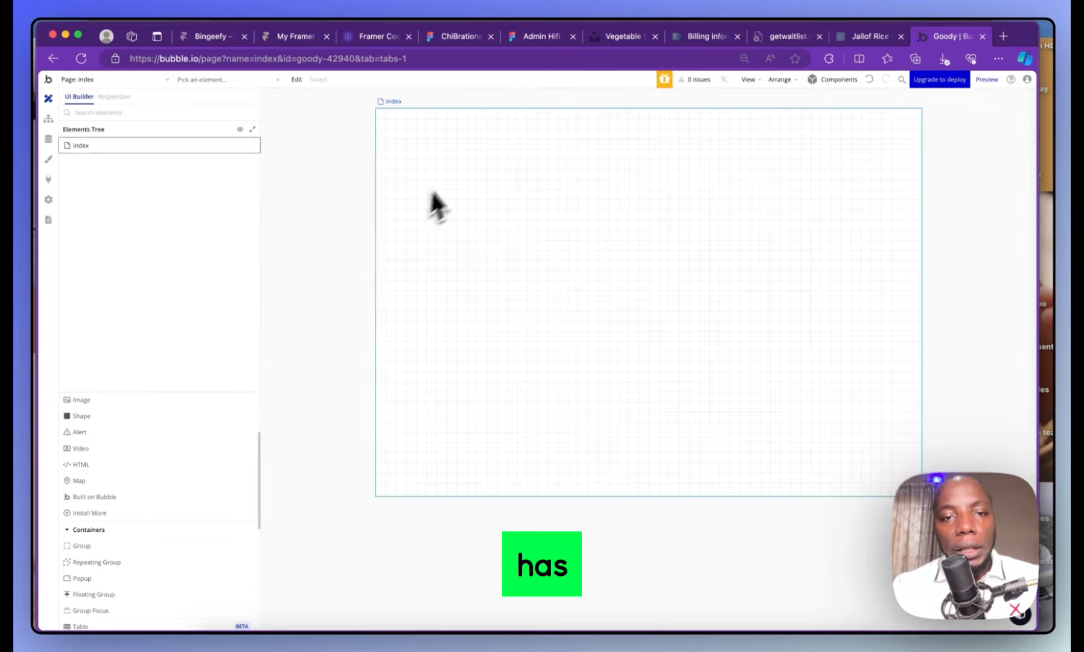
double_click(463, 152)
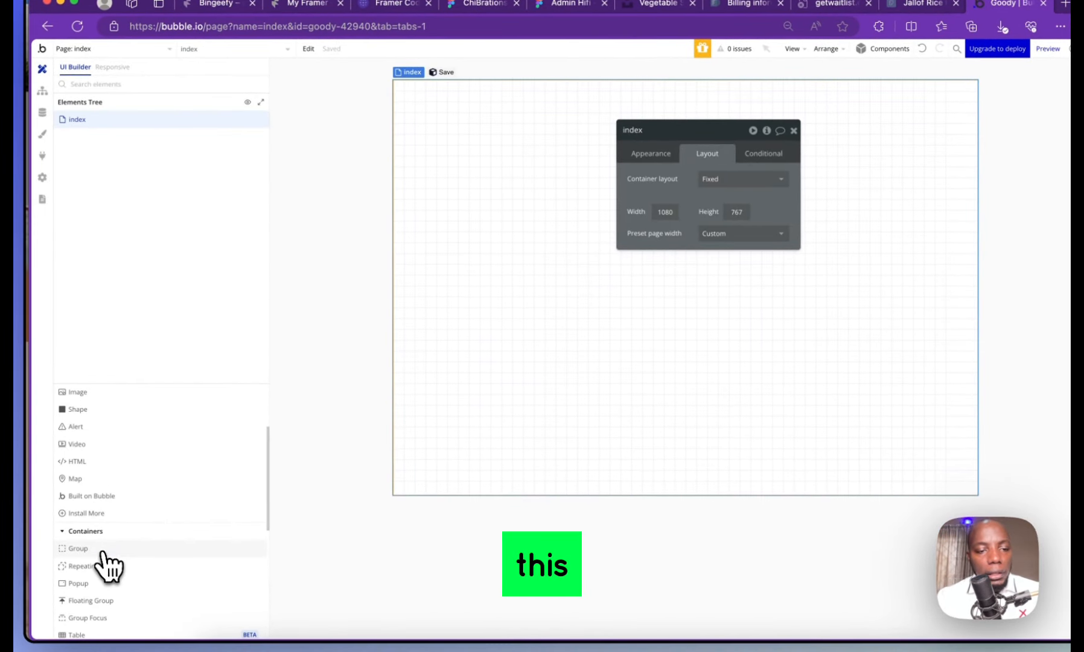
Draw Group A, an 821×444 container, on the index page and reposition it
click(104, 550)
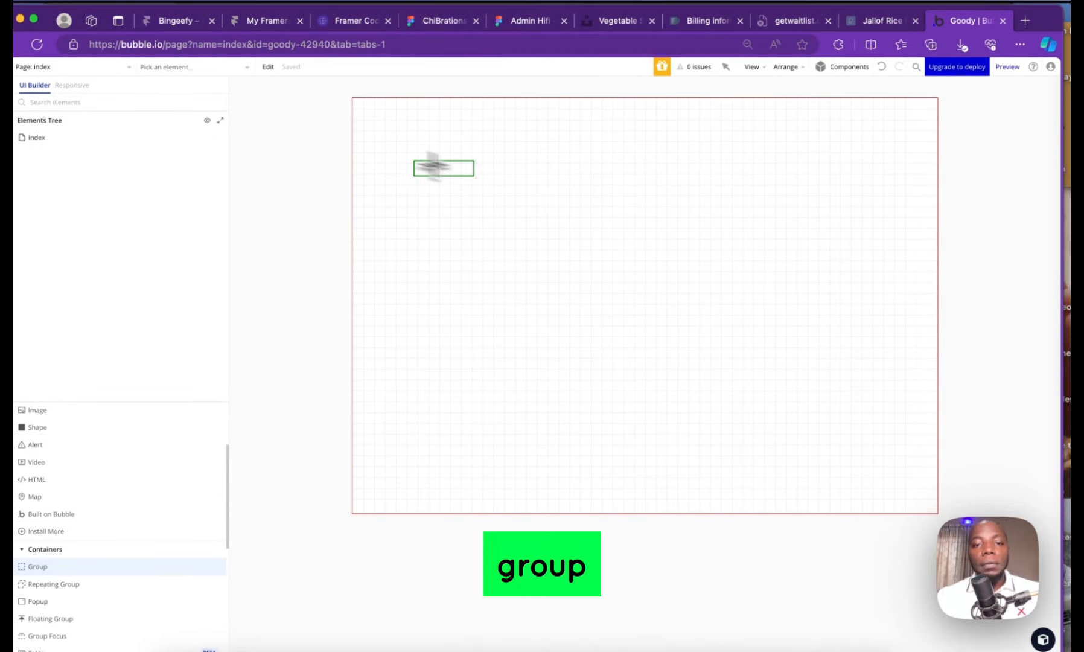
mouse_move(474, 176)
mouse_down()
mouse_move(856, 382)
mouse_move(856, 402)
mouse_up()
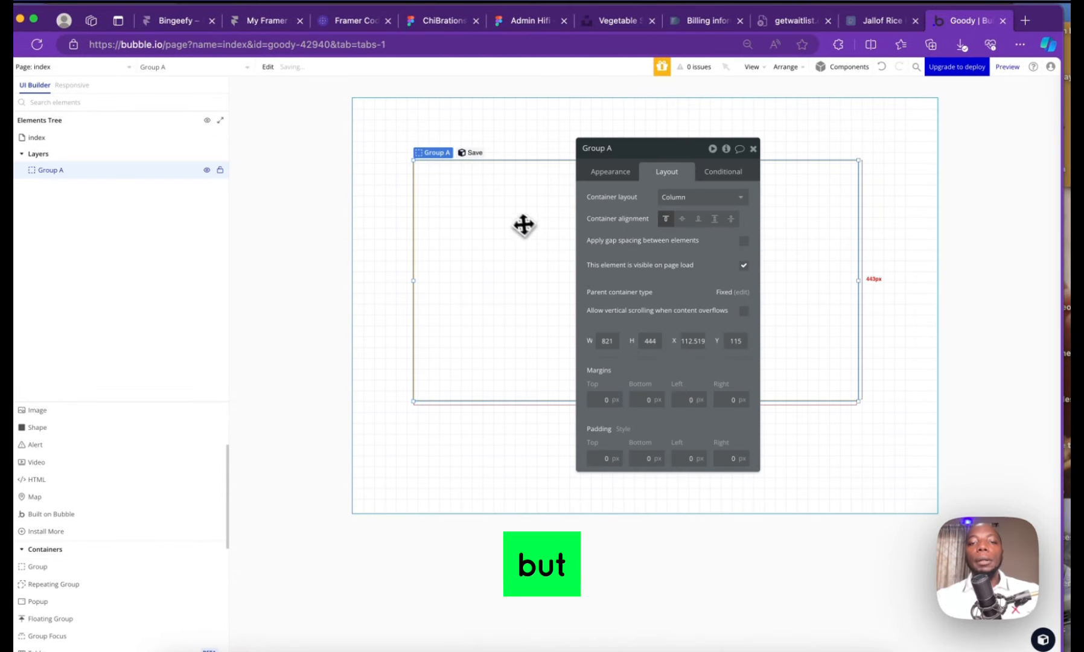
click(539, 113)
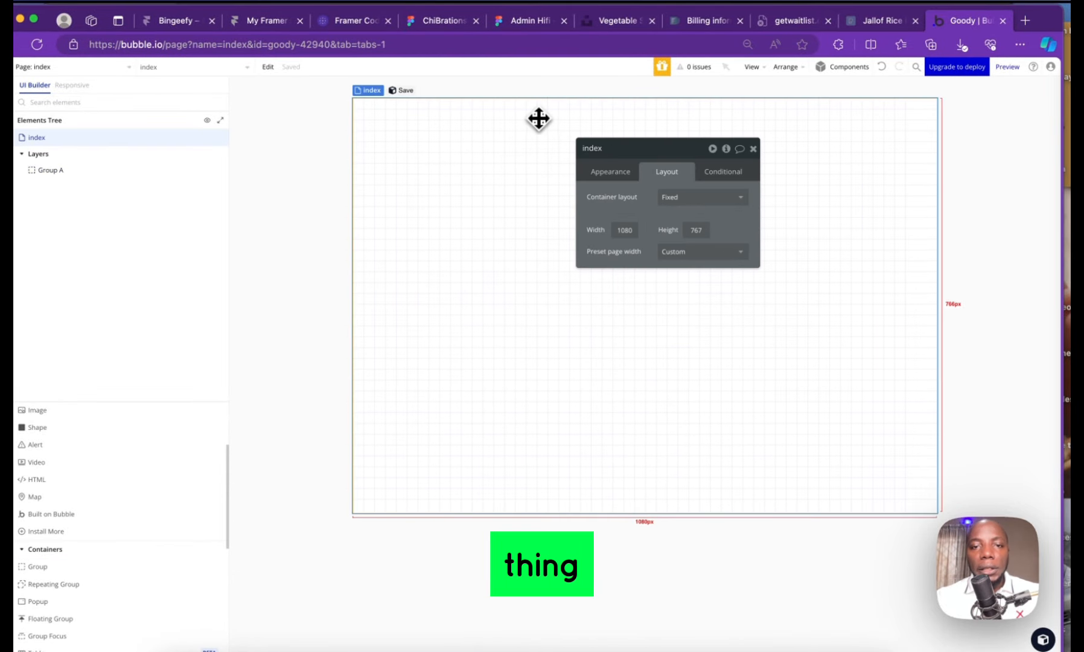
click(501, 140)
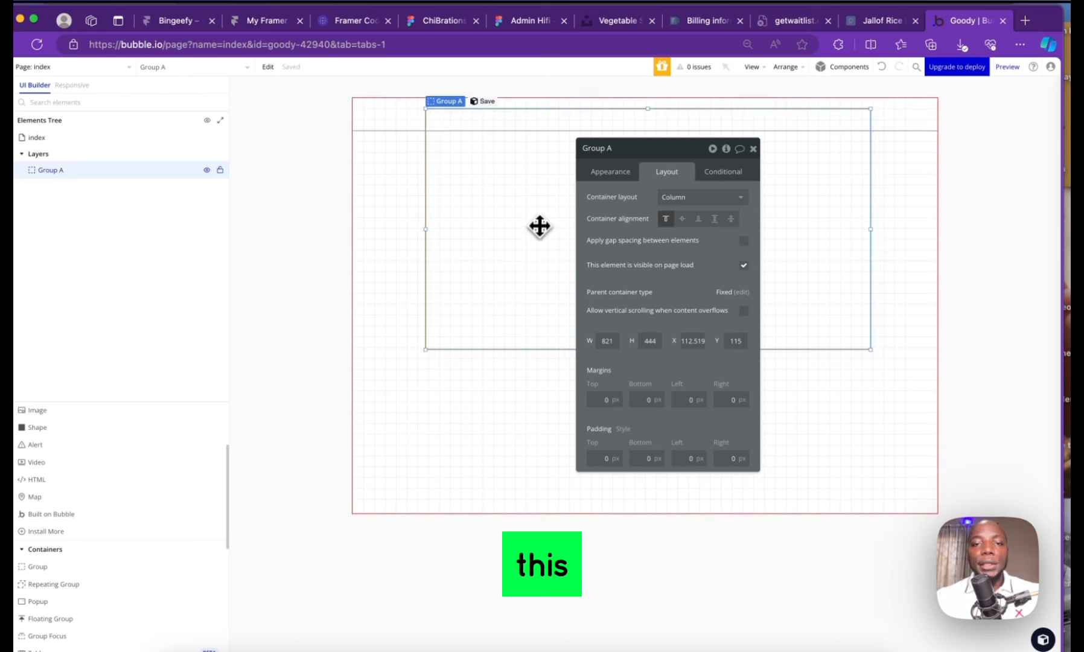
drag(512, 241, 550, 273)
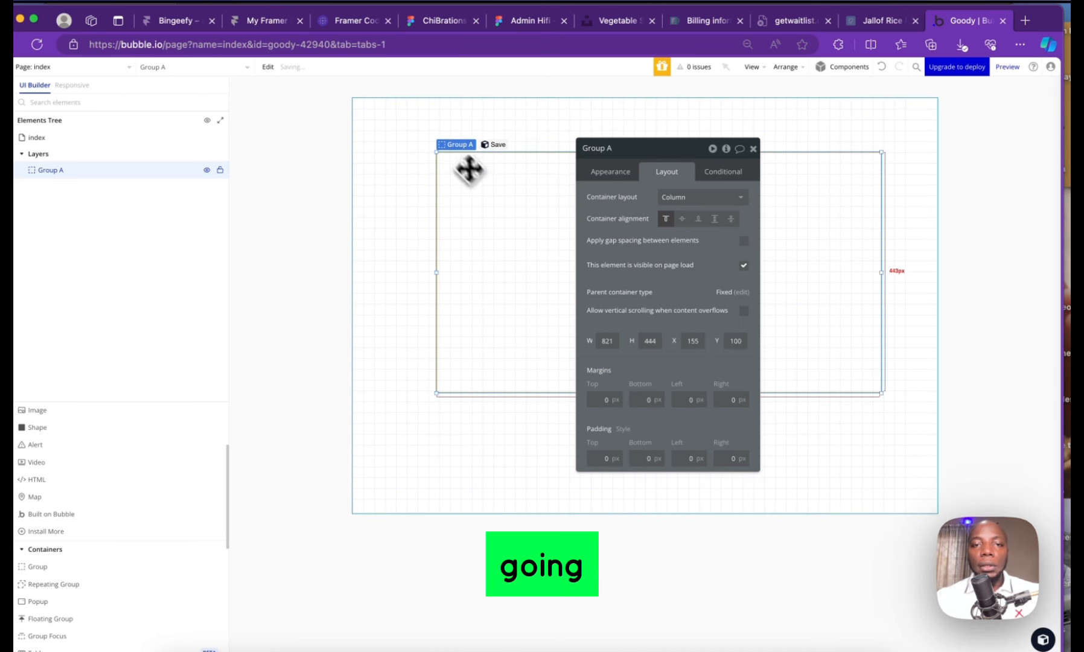
Set the page background to Primary blue at 10% opacity
click(412, 109)
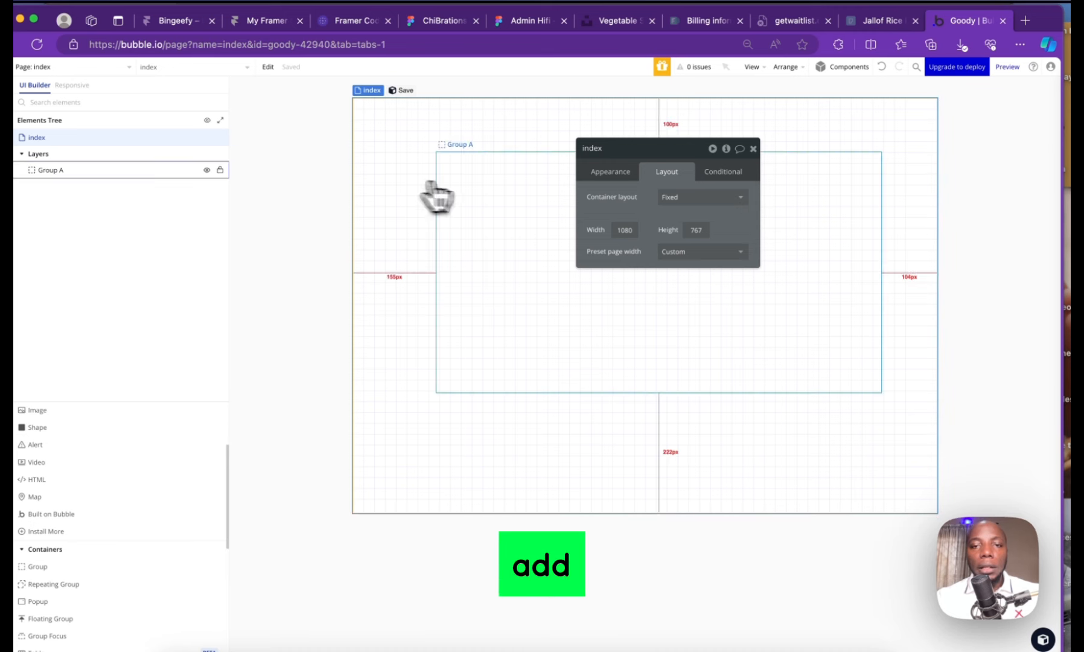
click(611, 176)
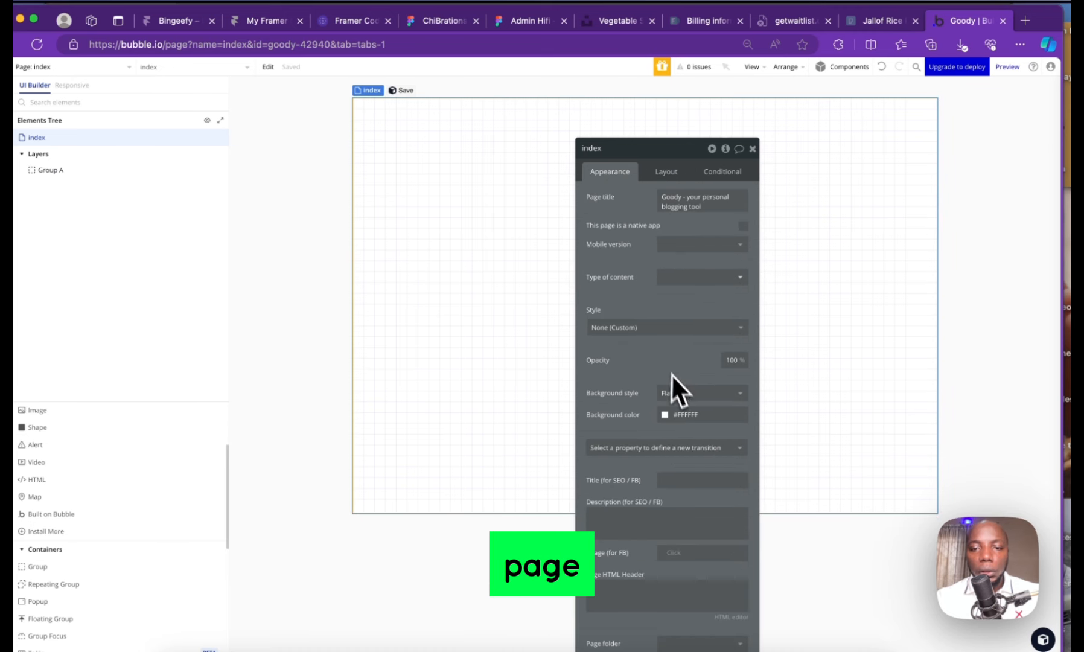
click(673, 414)
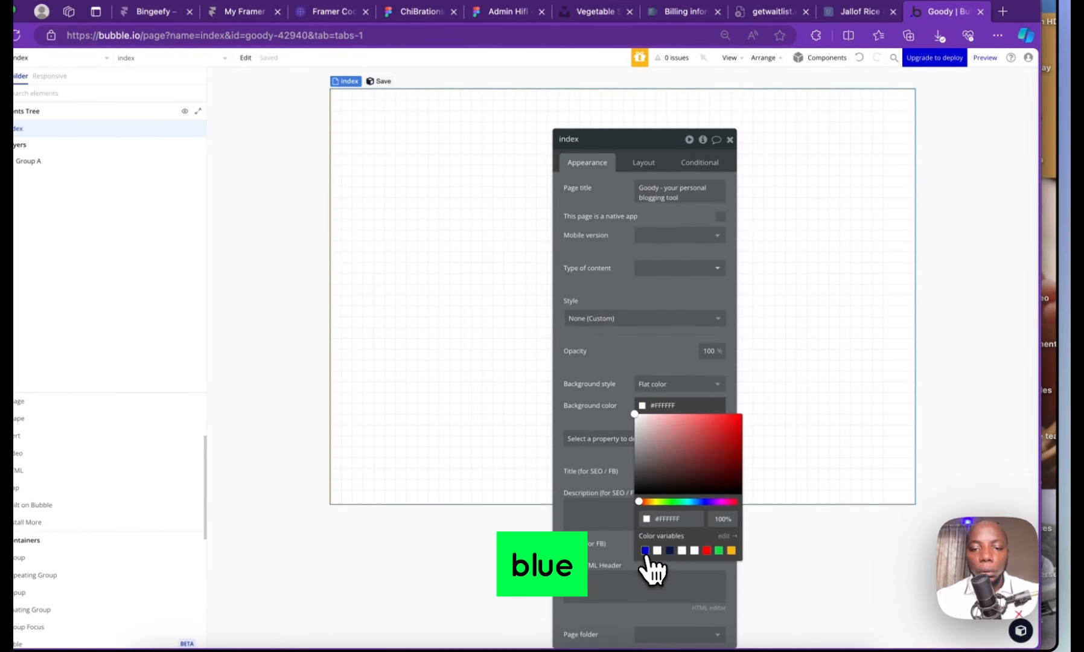
click(644, 550)
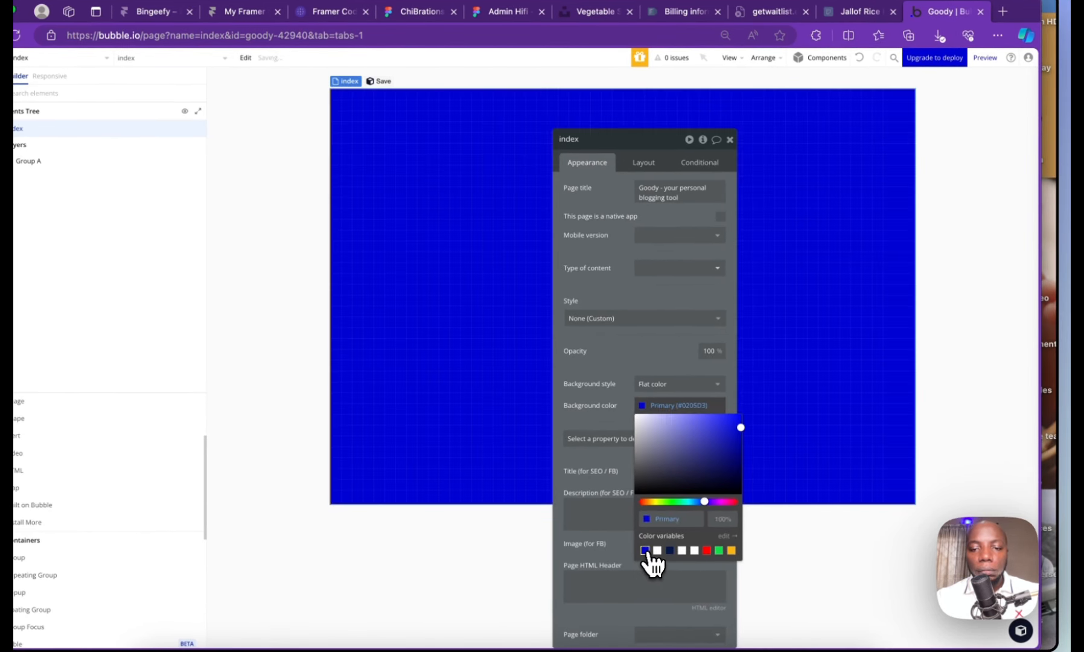
click(714, 523)
text(10)
key(Return)
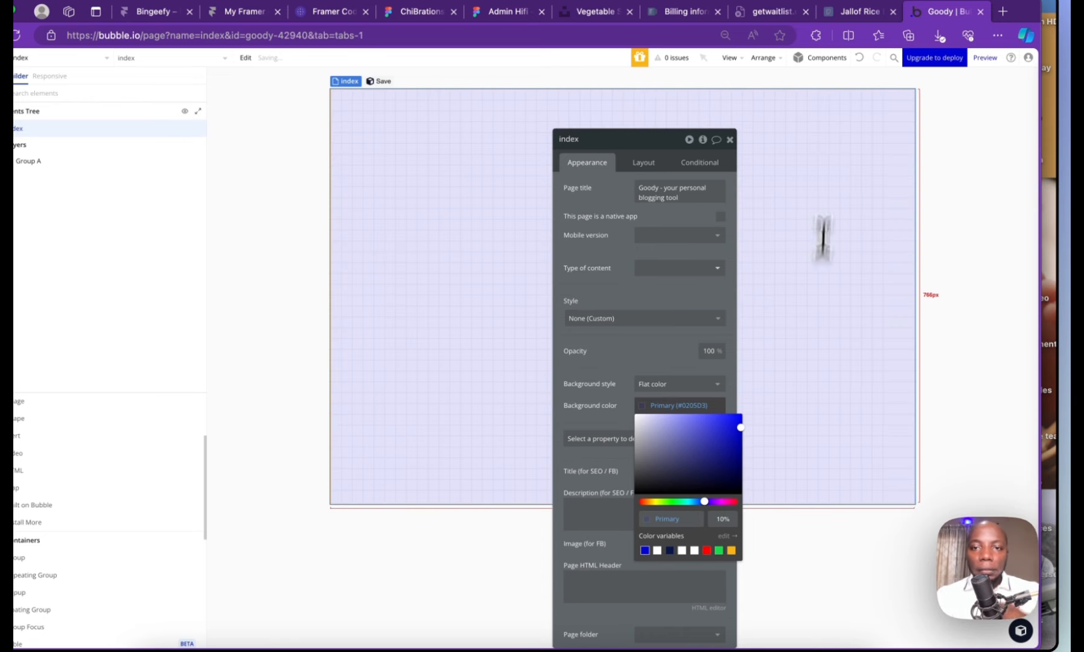
click(743, 154)
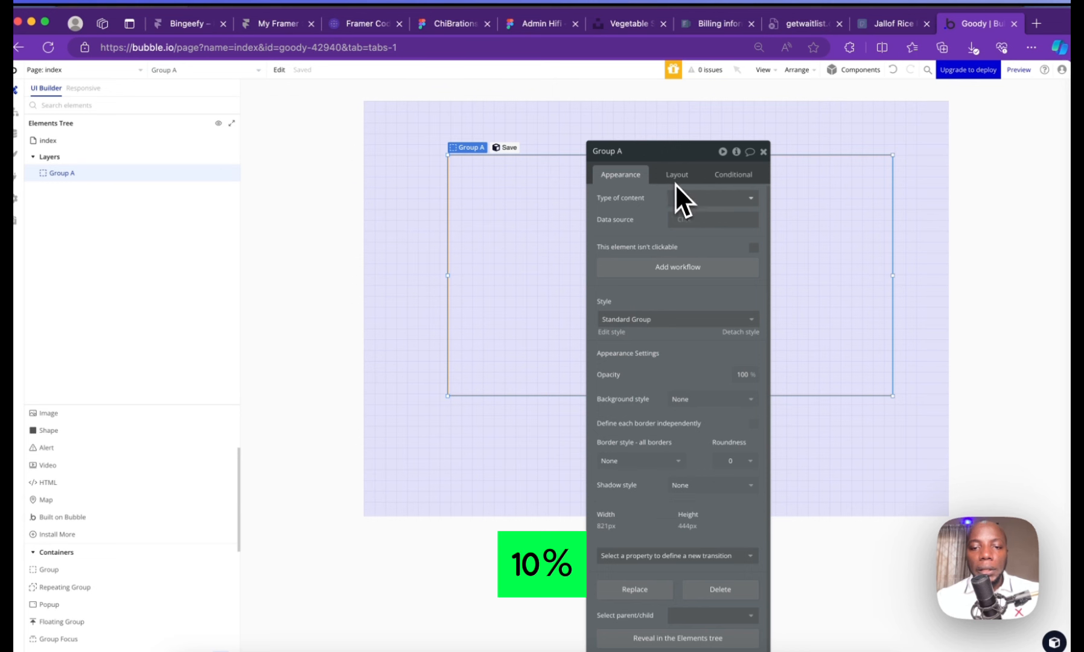
Detach Group A's style and give it a flat Primary blue fill at 20% opacity
drag(693, 252, 693, 141)
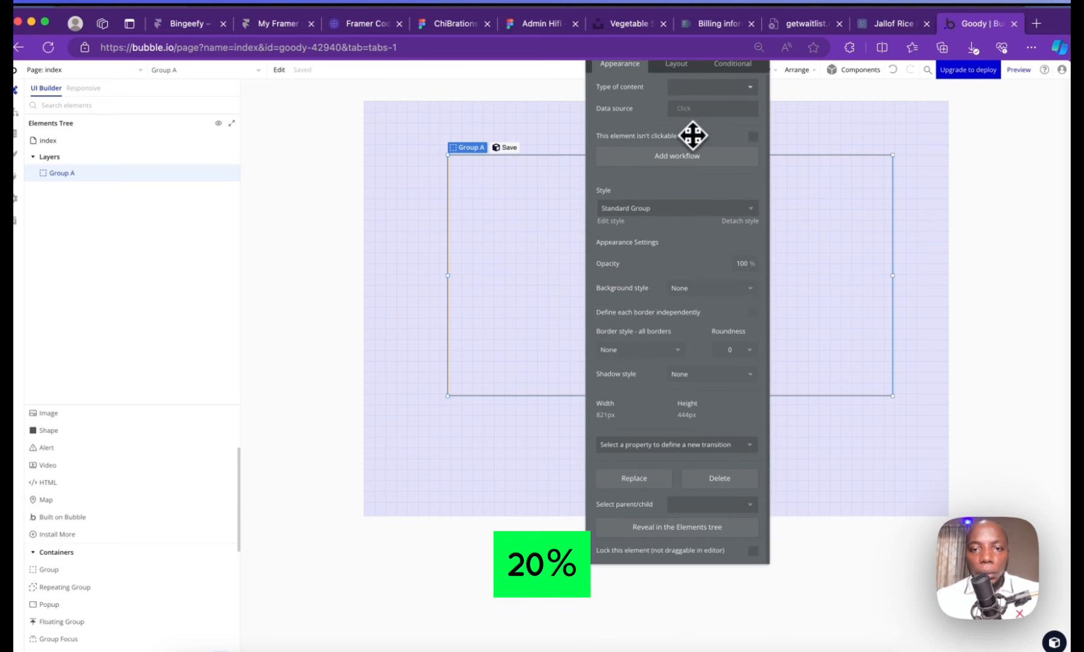
click(741, 223)
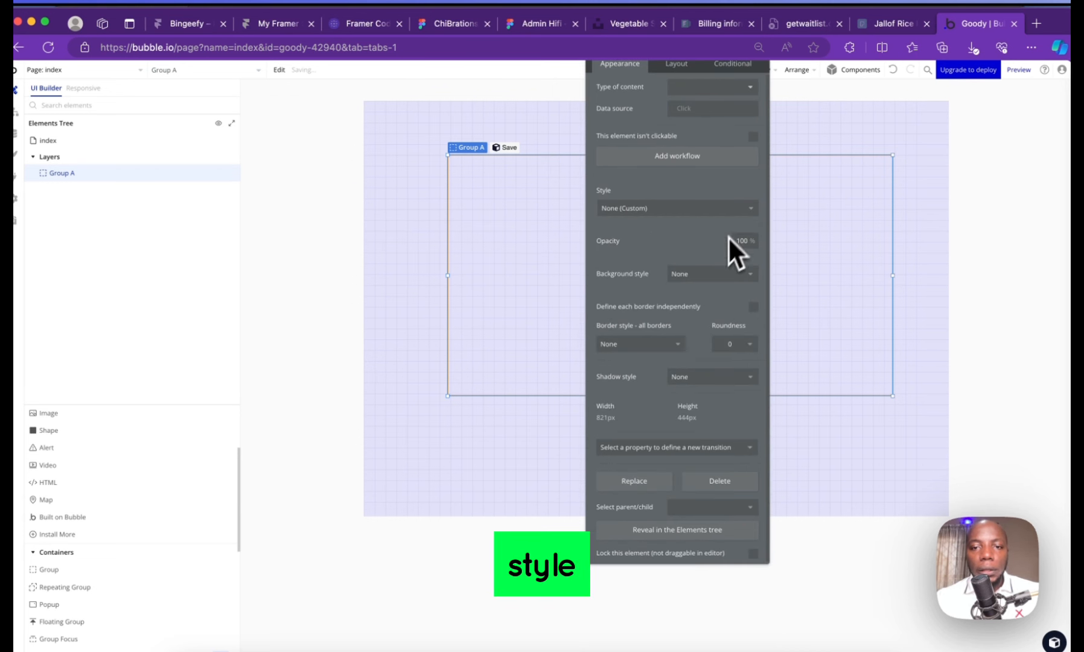
click(700, 284)
click(703, 321)
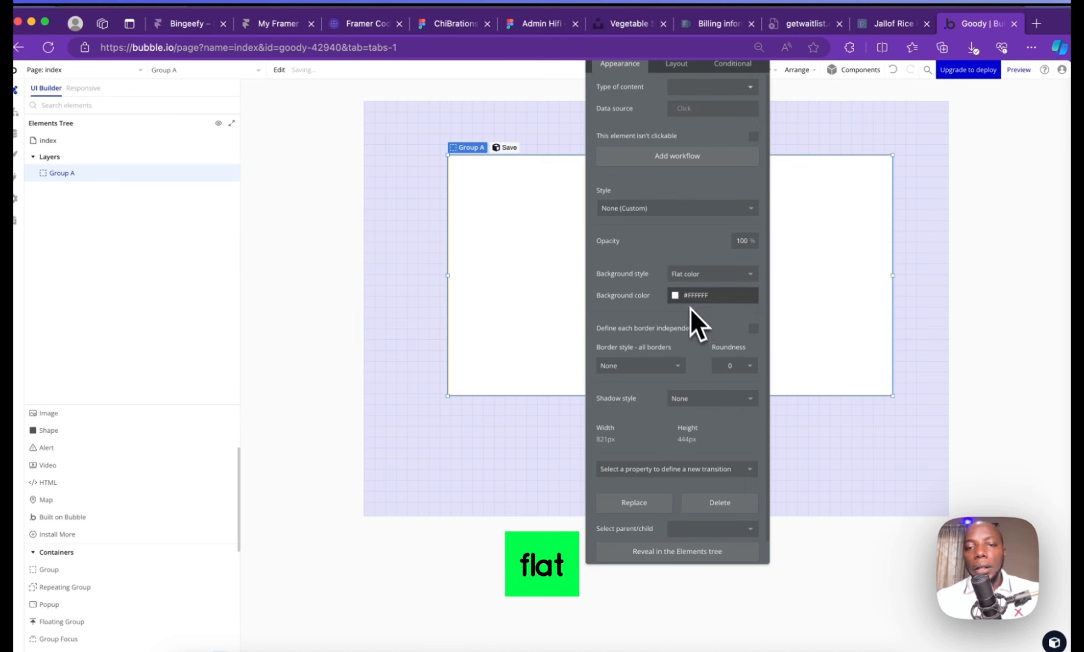
click(675, 296)
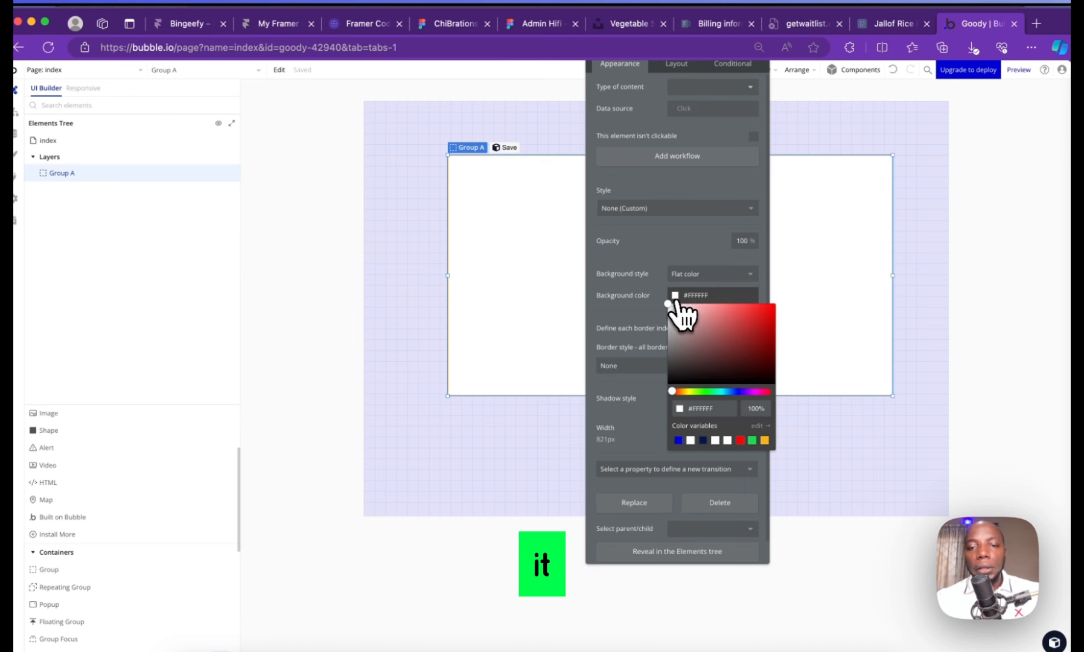
click(678, 439)
click(747, 414)
text(2)
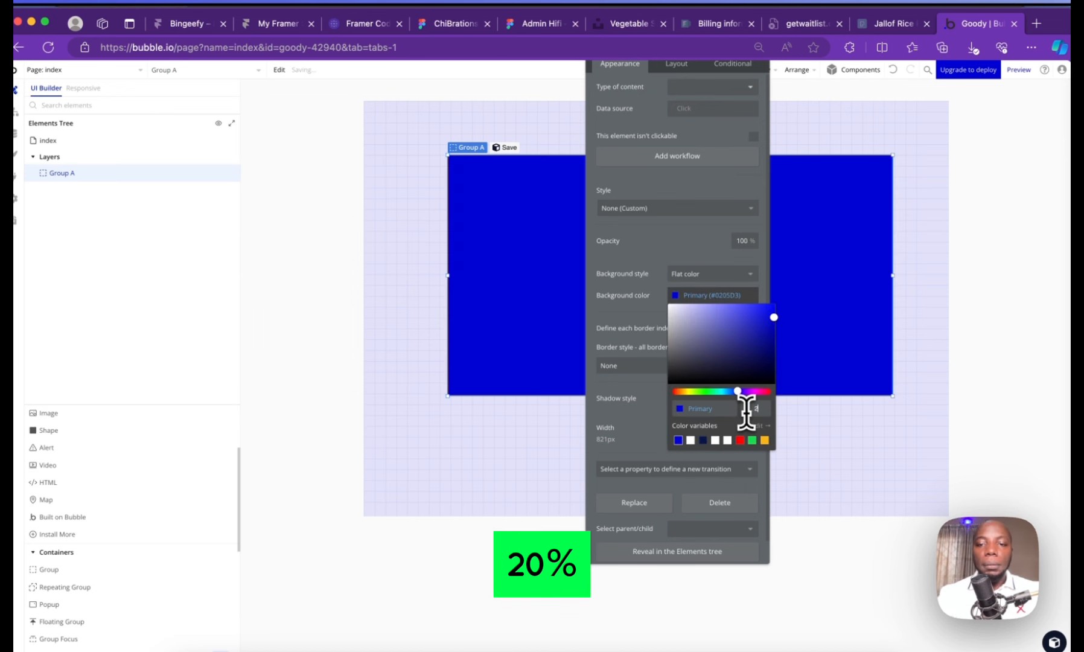
text(0)
click(392, 204)
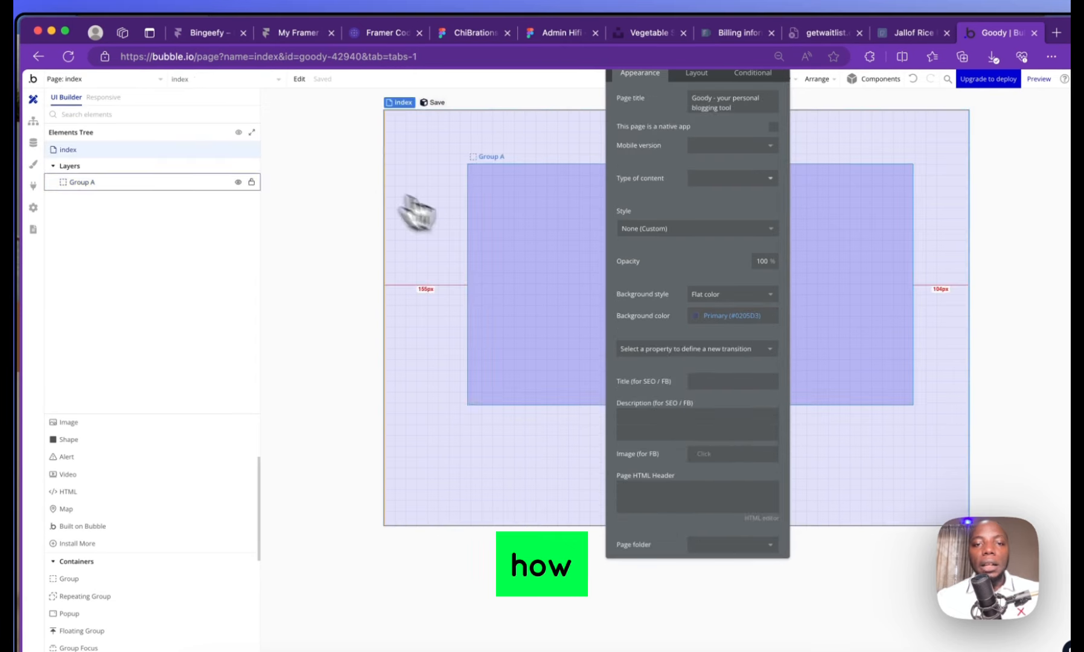
Centre Group A horizontally near the top of the page
drag(476, 209, 546, 189)
click(445, 155)
click(472, 225)
click(358, 133)
click(417, 117)
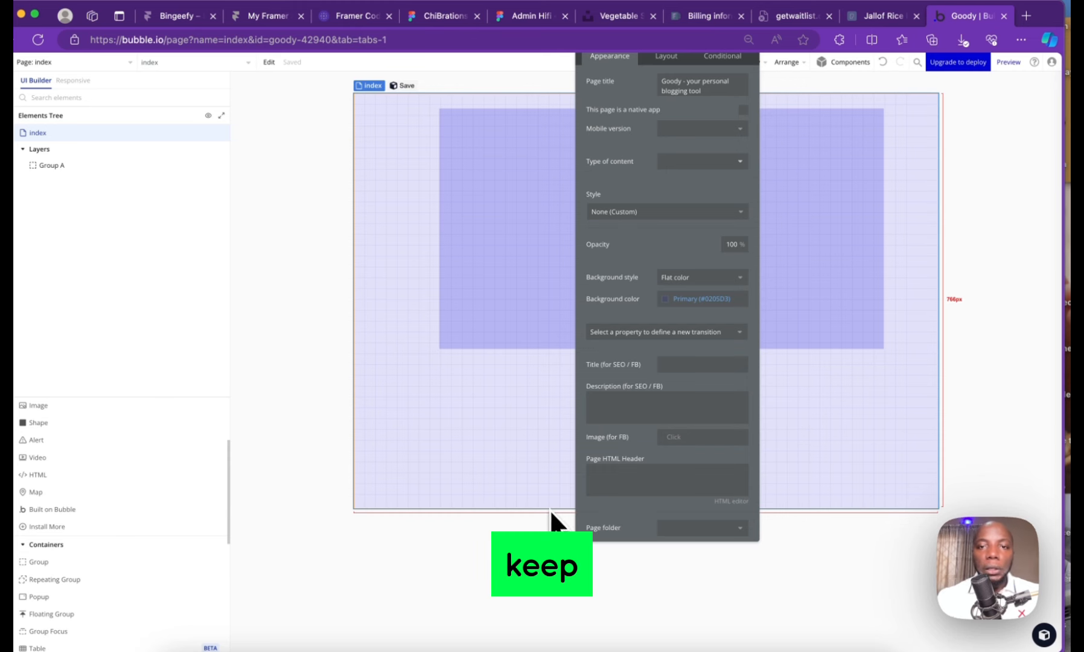
Show the index page's layout settings and select Group A
drag(674, 85, 667, 166)
drag(628, 90, 643, 134)
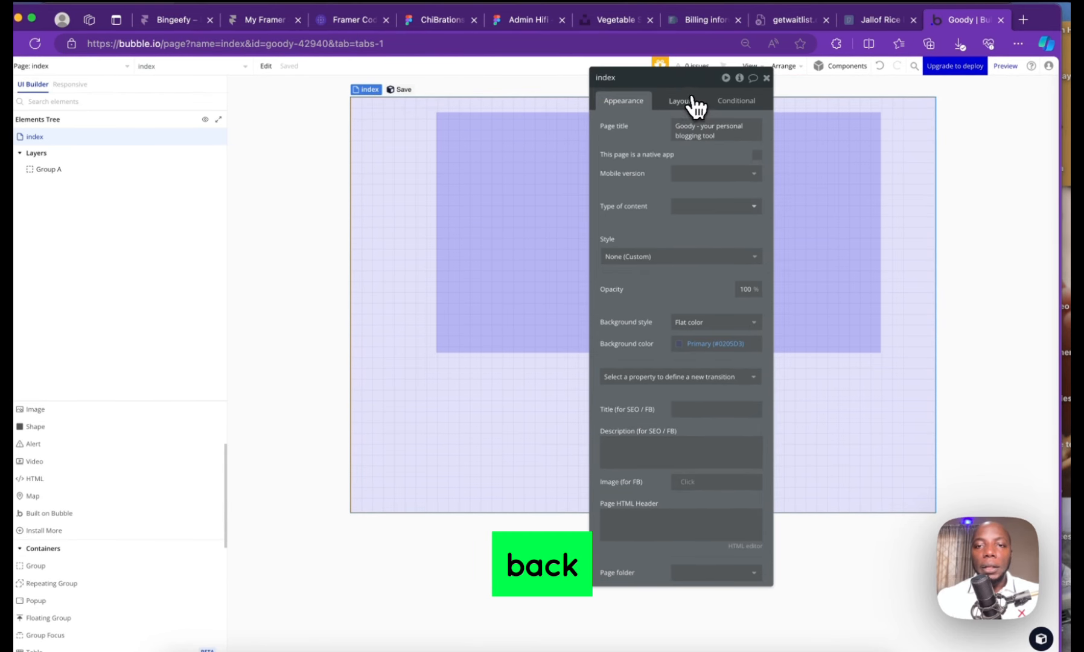
click(680, 112)
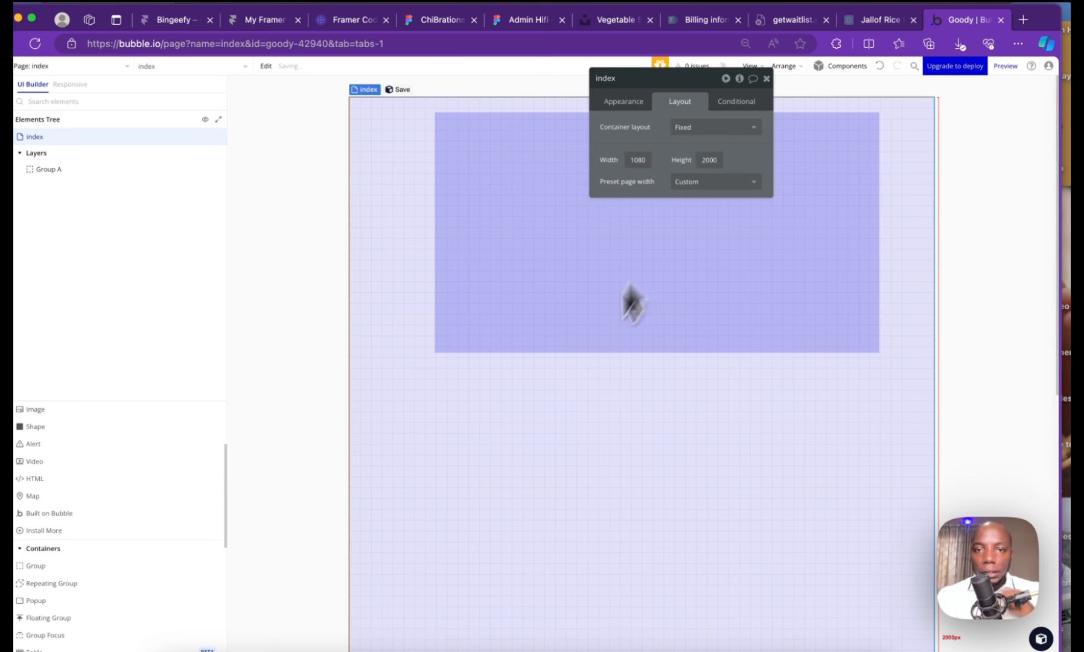
scroll(561, 410, down, 2)
click(580, 326)
scroll(562, 393, down, 5)
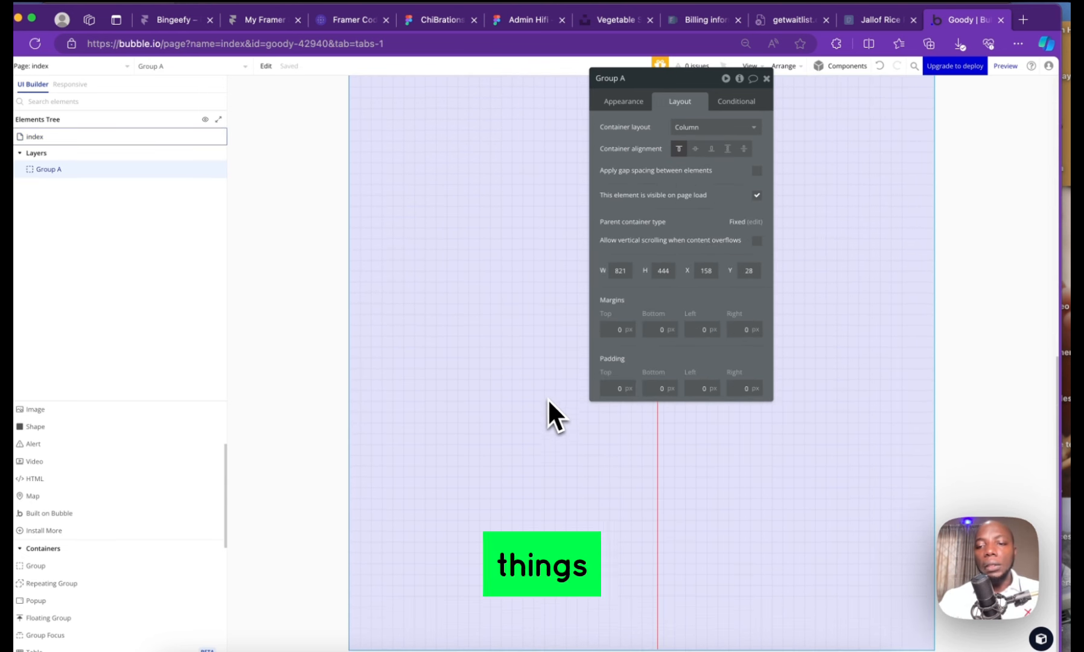
scroll(551, 391, up, 6)
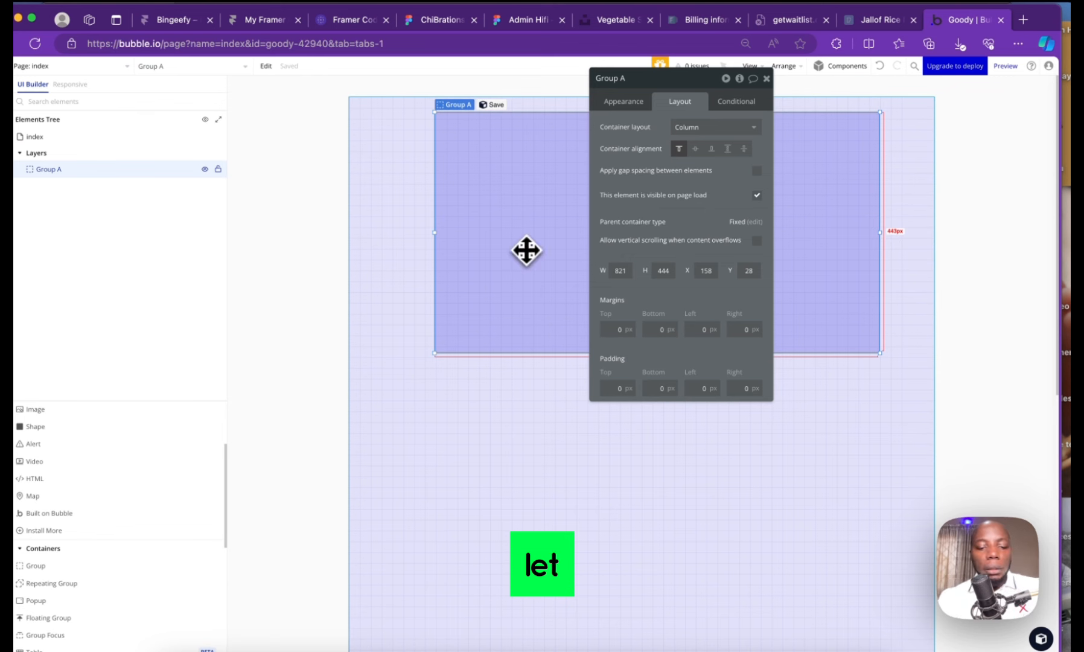
Duplicate Group A into Groups B and C, stacking each copy further down
key(super+d)
drag(526, 251, 568, 490)
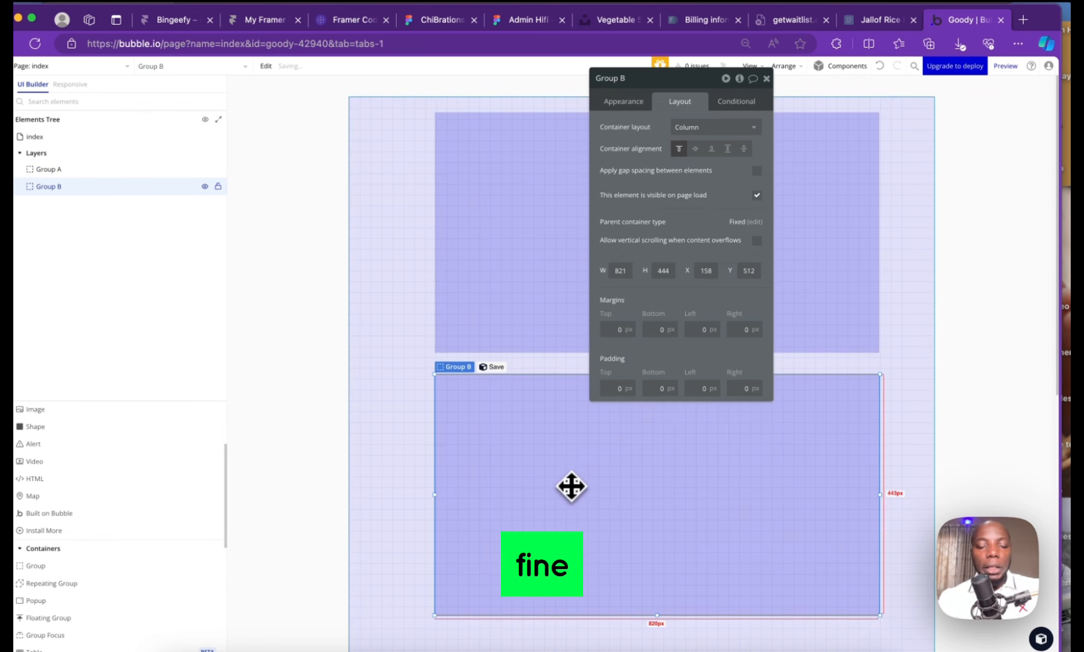
key(super+d)
drag(609, 456, 631, 651)
click(425, 220)
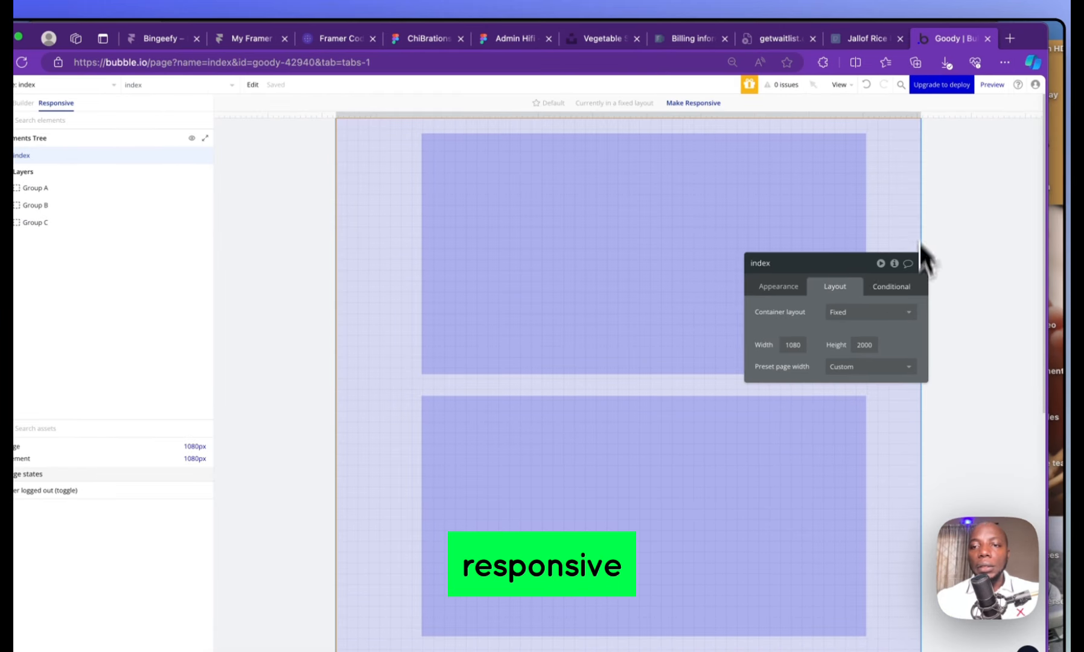
Close the index page settings, check the Responsive view, and return to the UI Builder
click(921, 263)
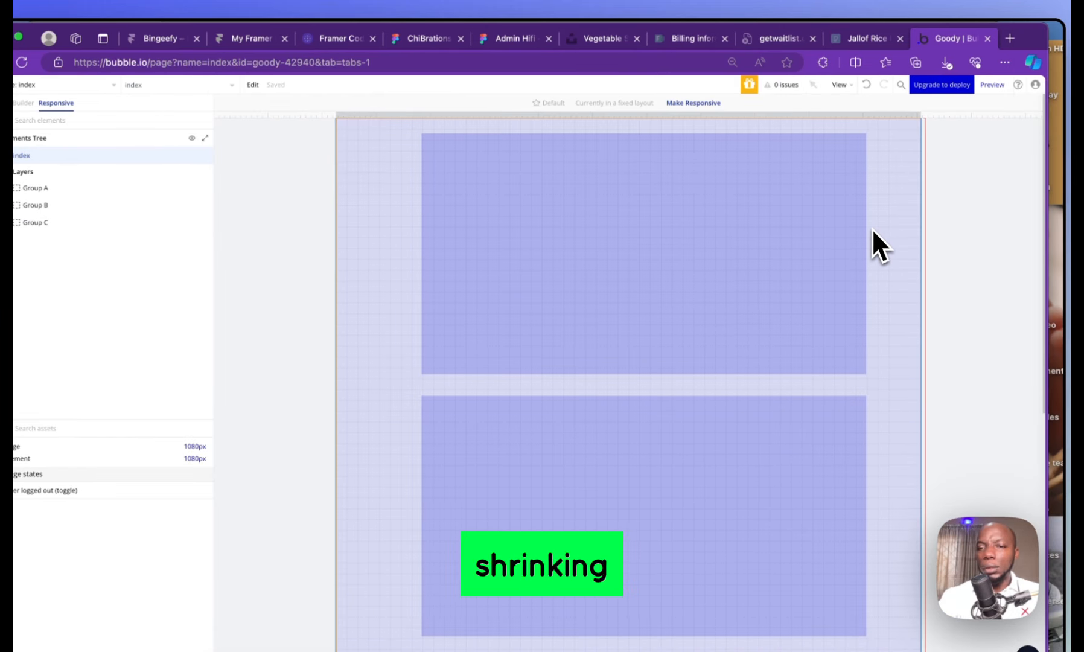
click(359, 154)
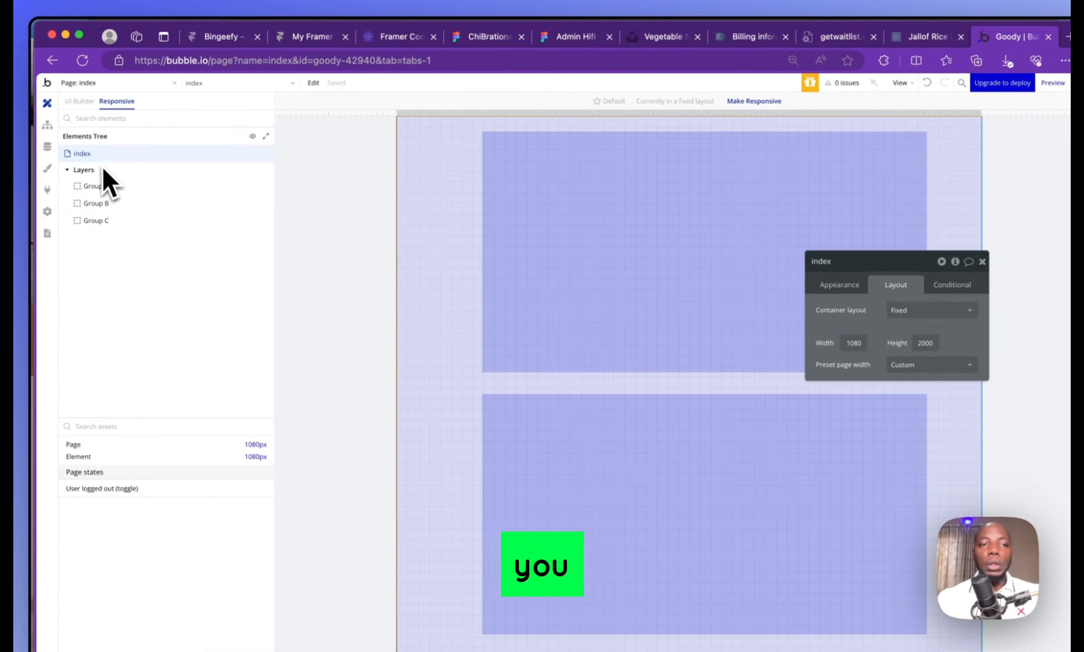
click(84, 102)
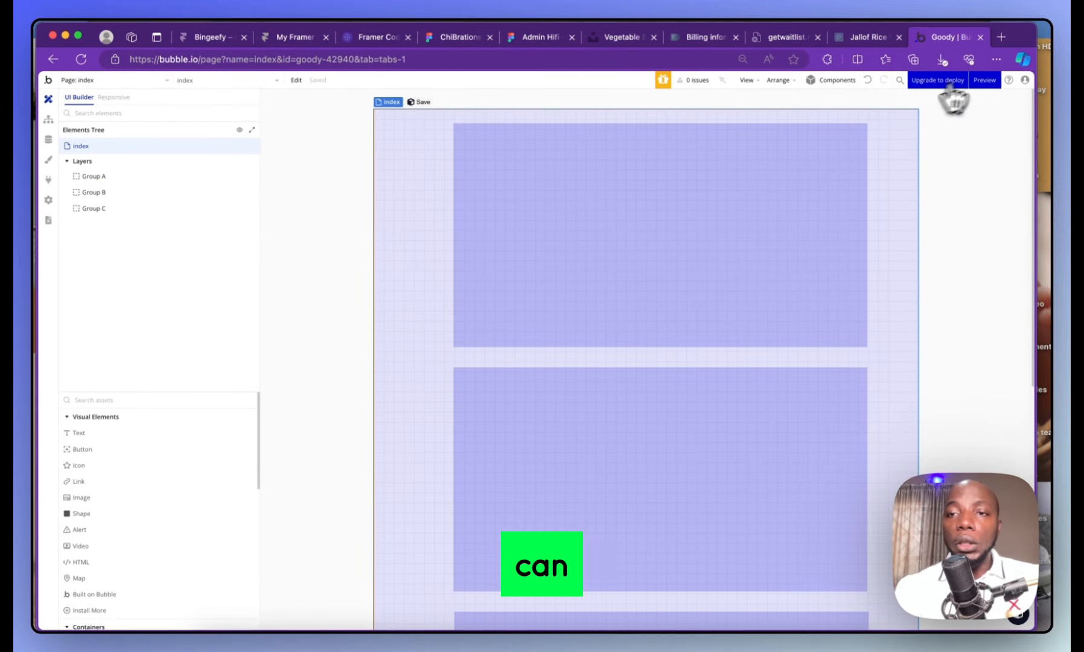
Preview the Goody page in a new tab, select its version-test URL, then return to the editor
click(983, 85)
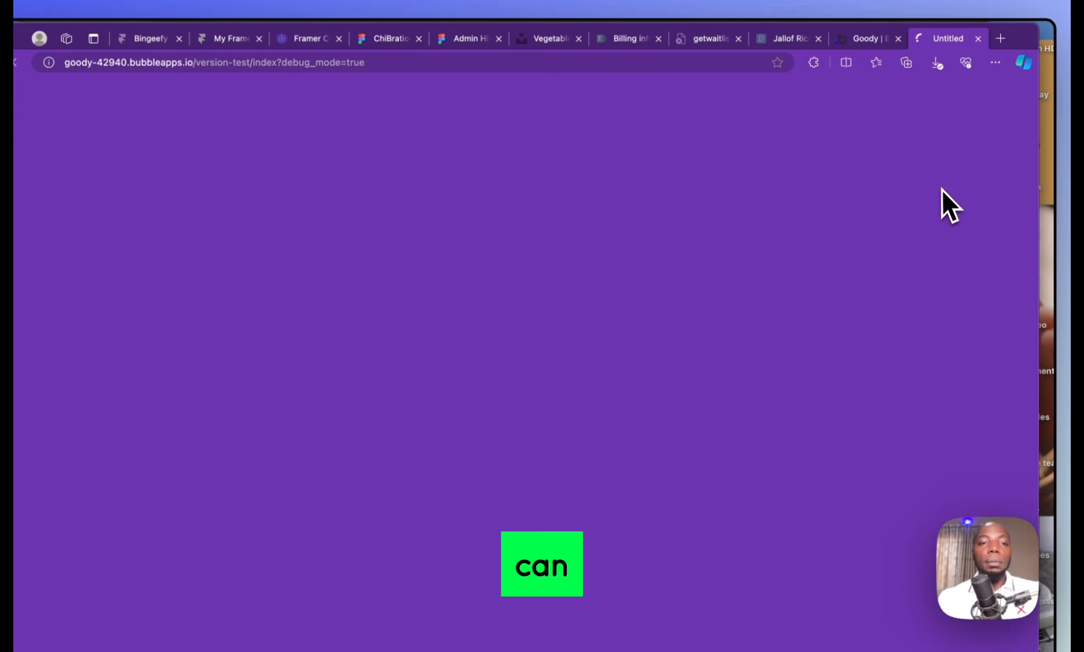
click(875, 44)
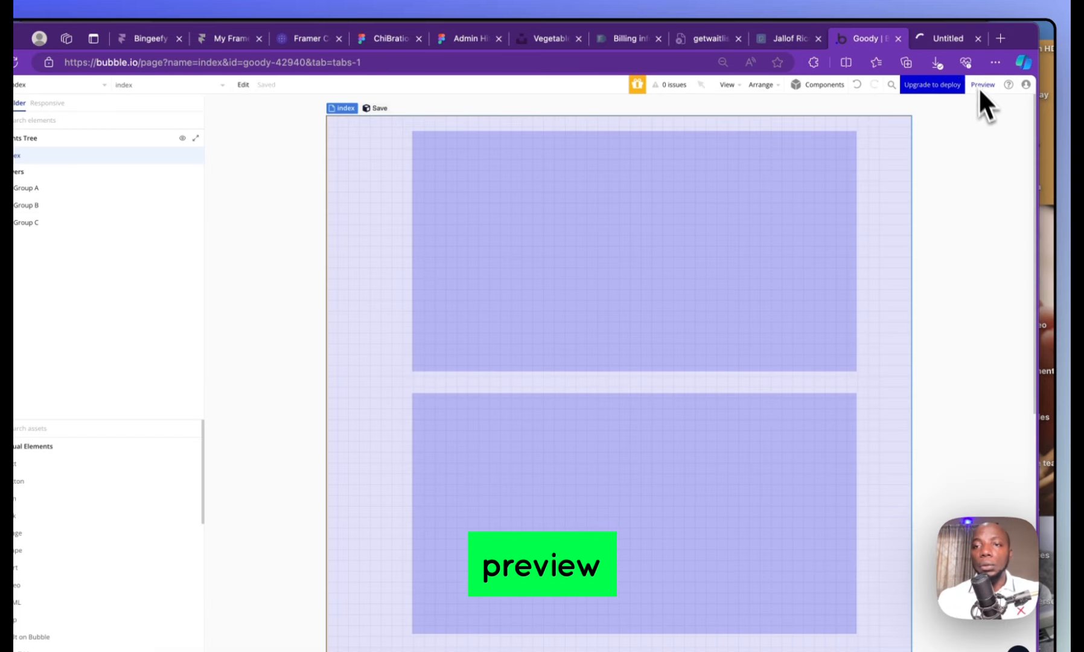
click(942, 36)
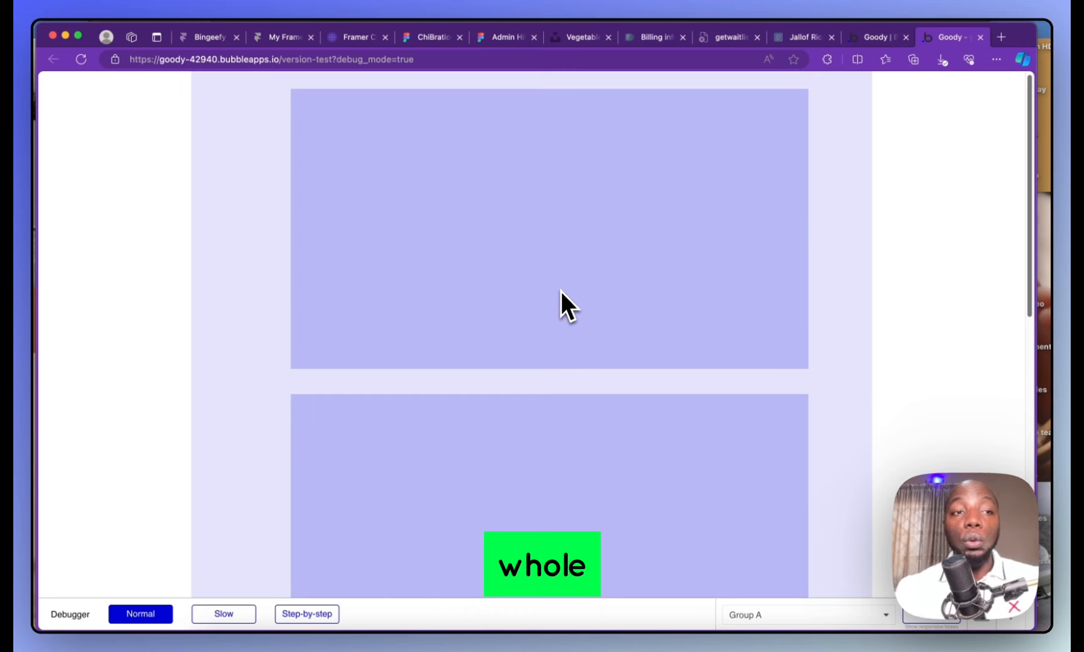
scroll(561, 291, down, 10)
scroll(564, 290, up, 10)
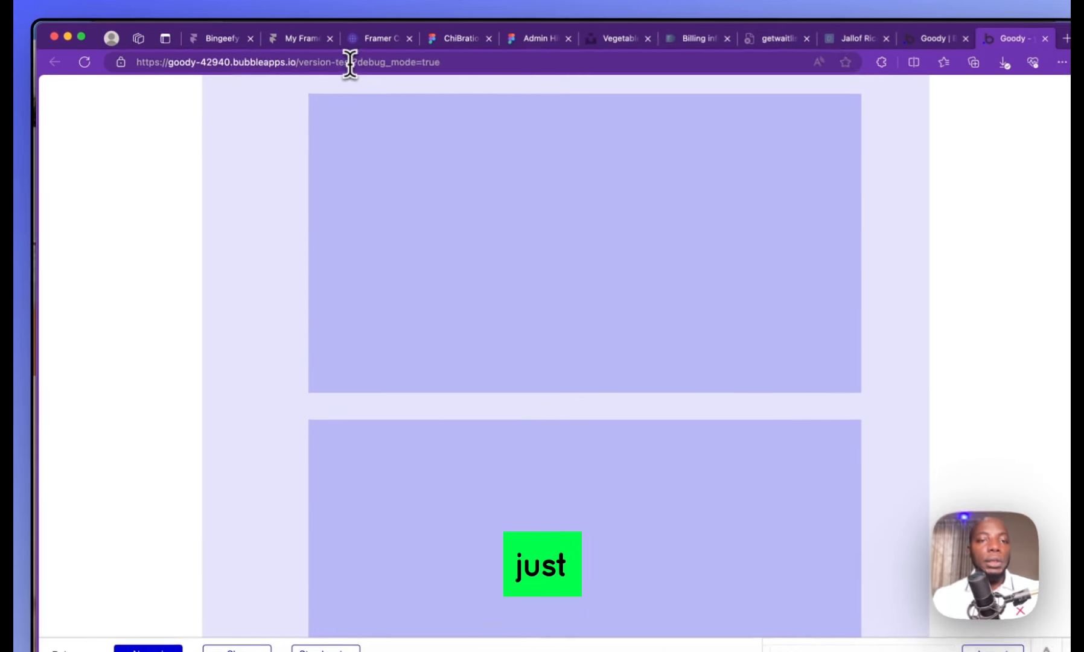
drag(333, 60, 16, 51)
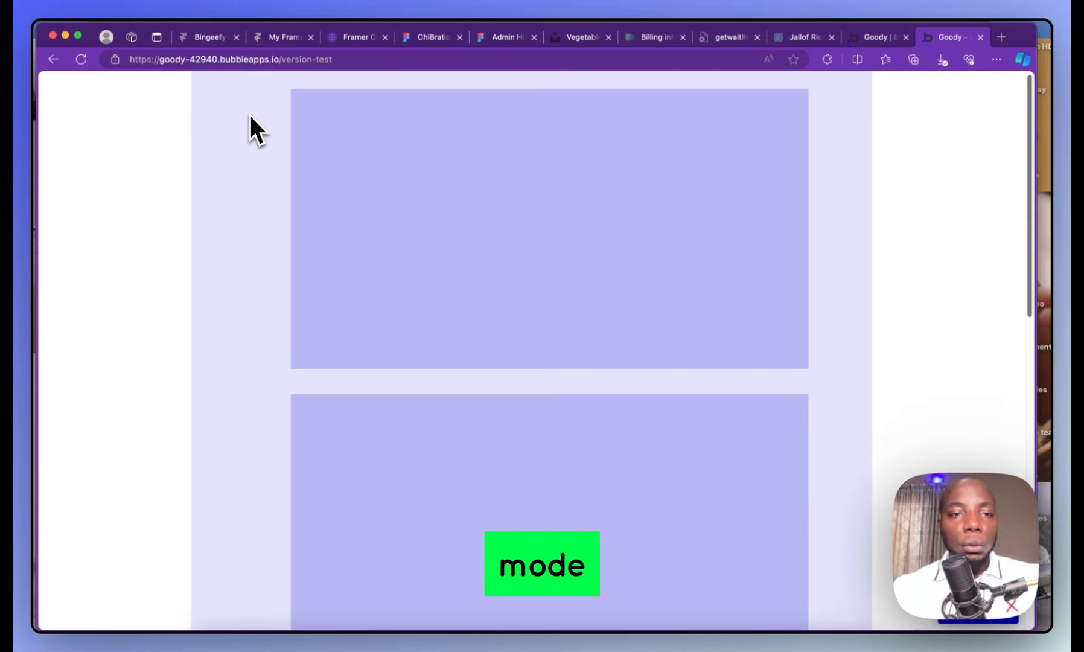
drag(342, 55, 14, 79)
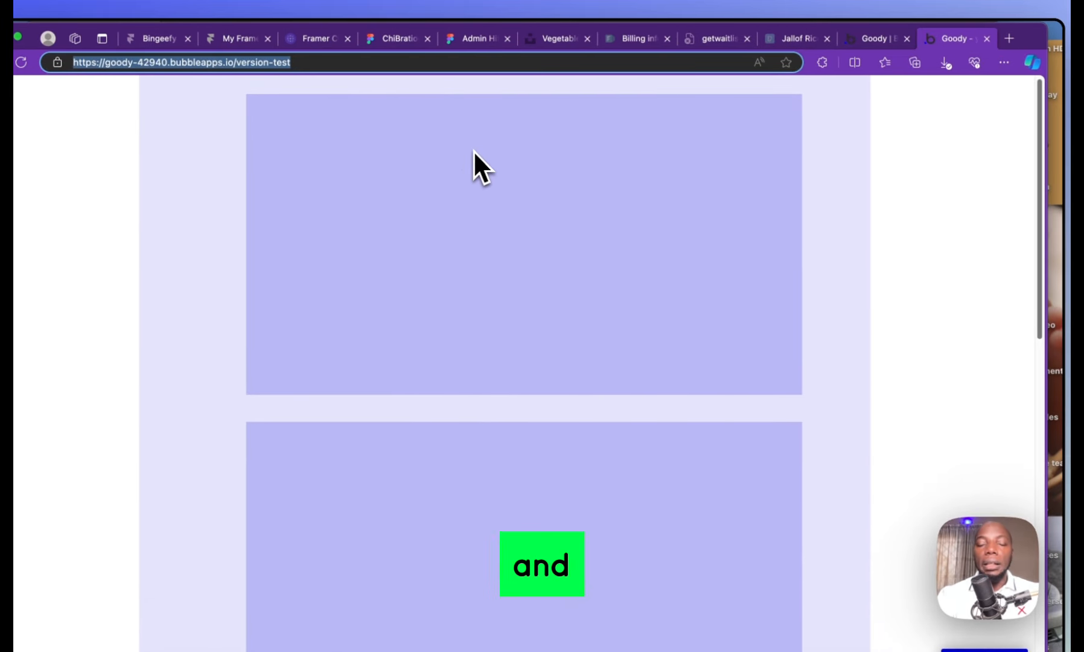
click(874, 40)
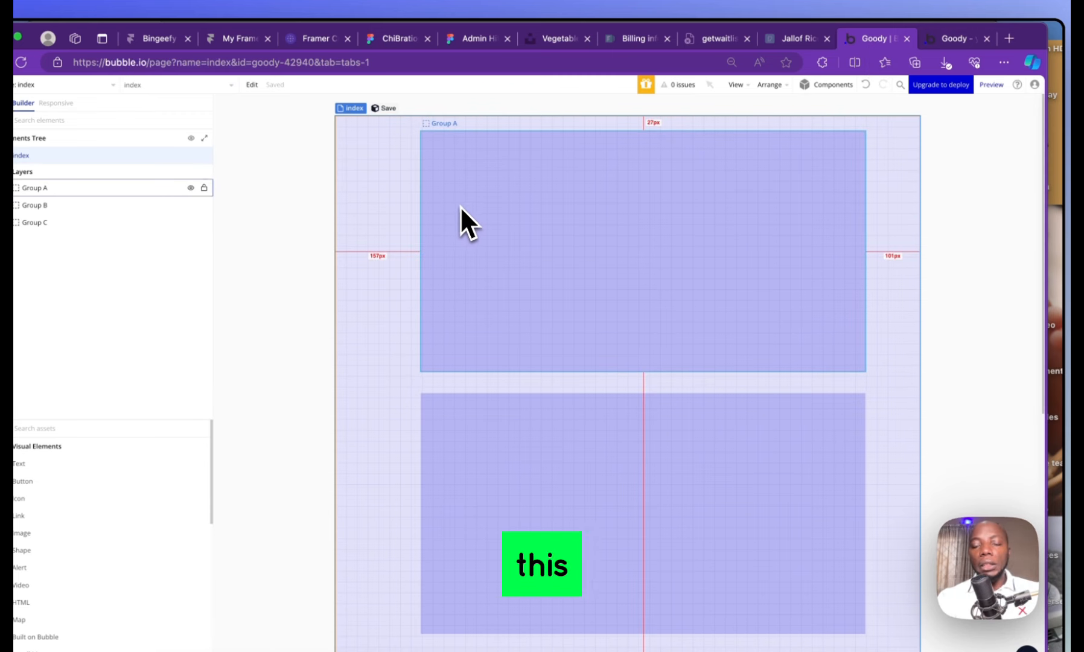
Switch the index page's container layout to Row and inspect Group A
double_click(382, 166)
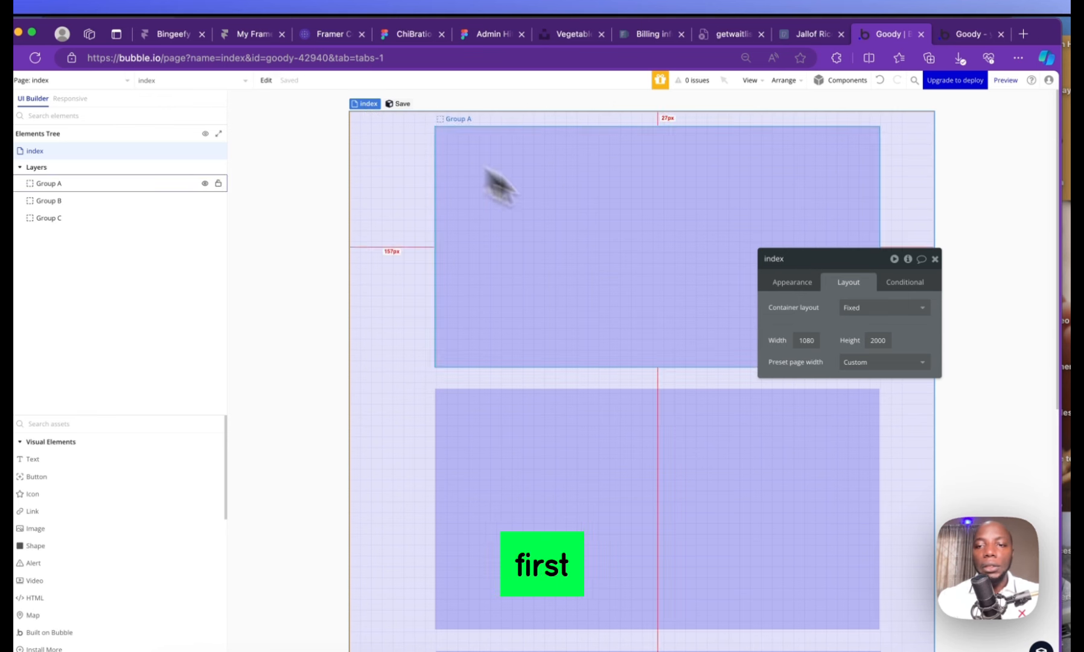
click(857, 308)
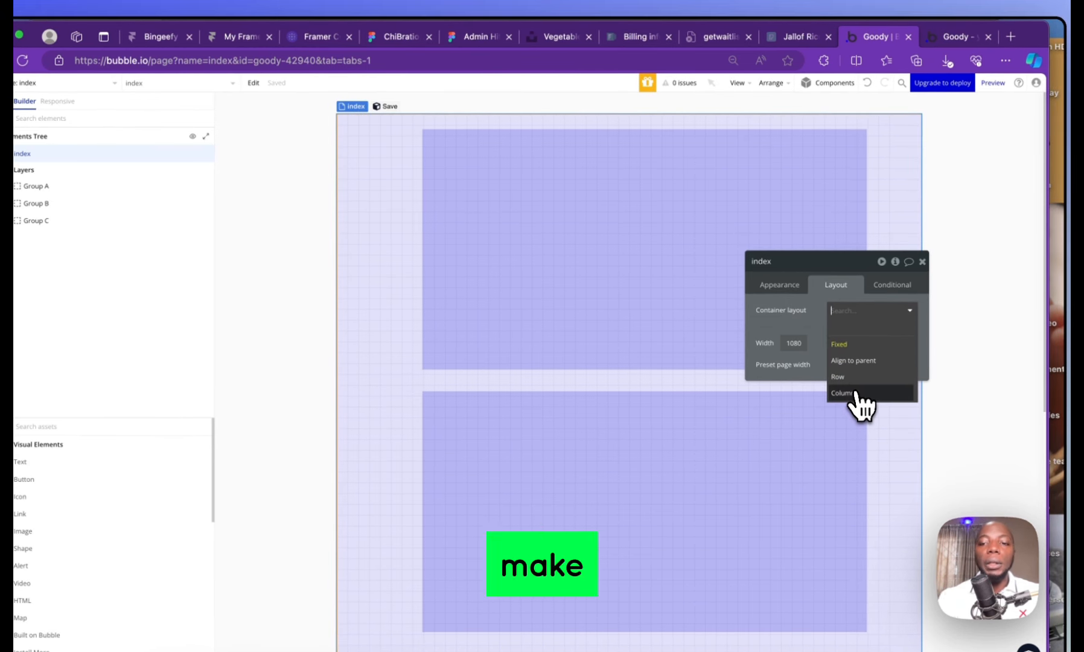
click(860, 377)
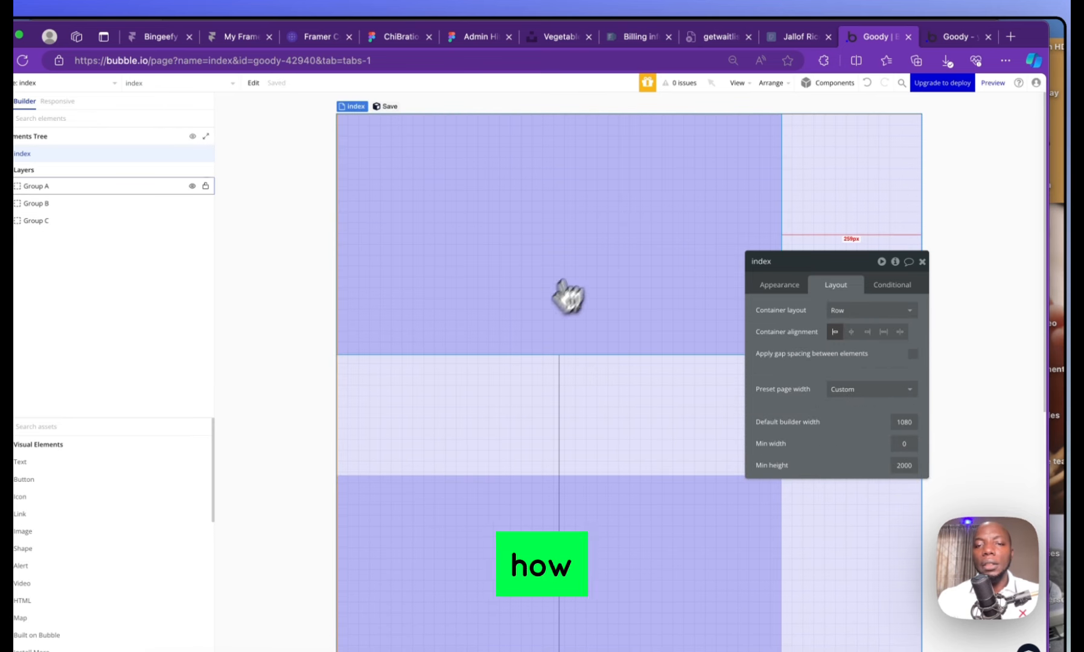
click(492, 169)
click(835, 181)
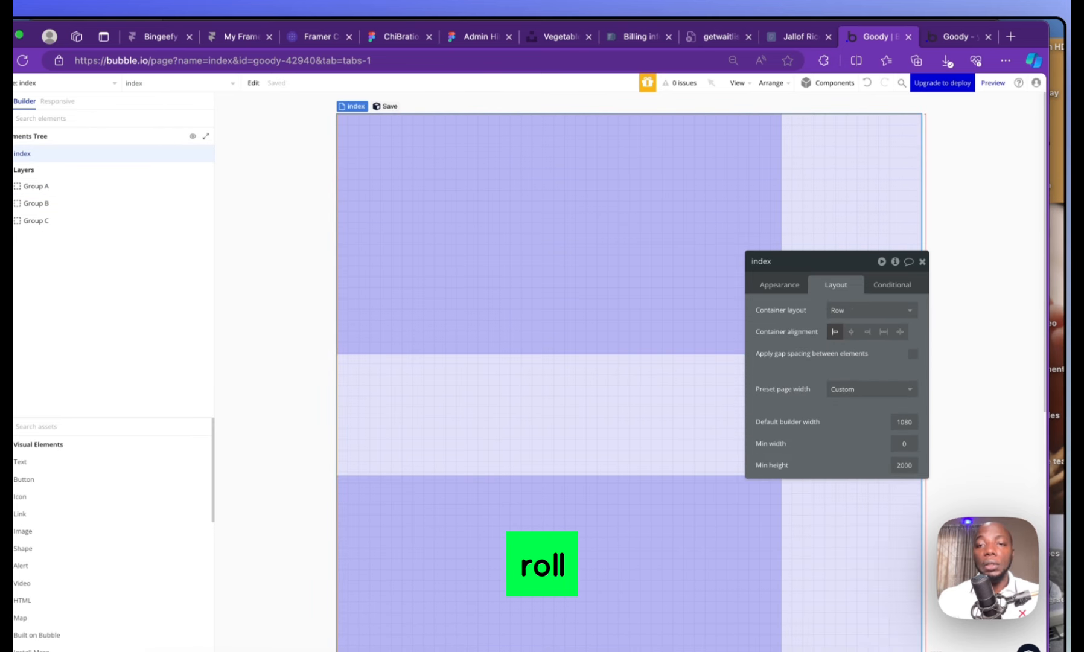
click(922, 262)
click(628, 181)
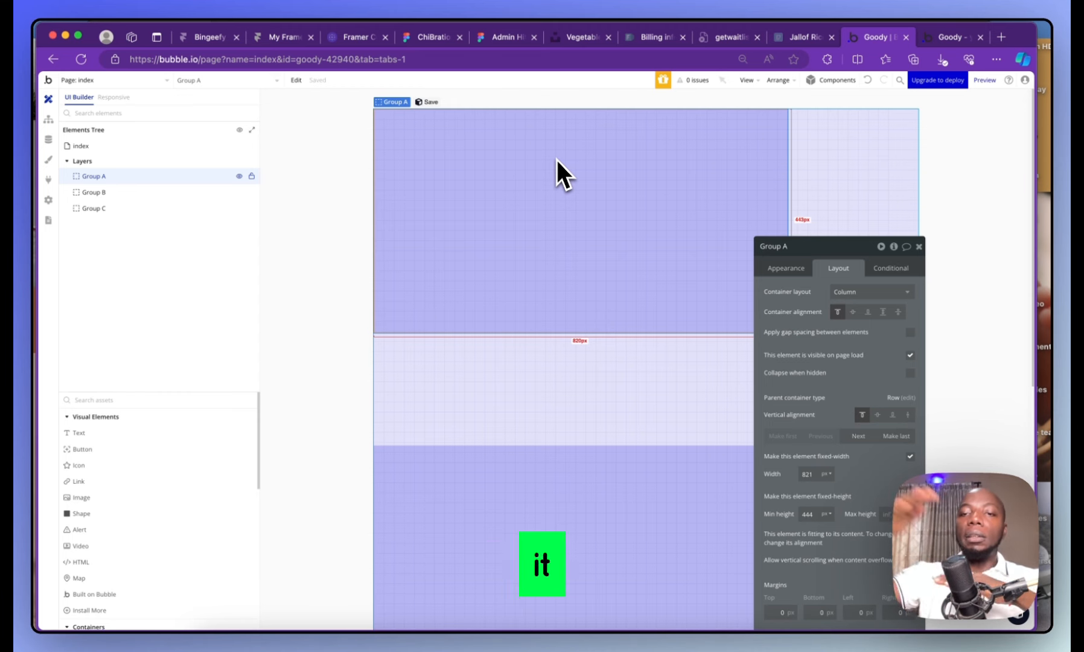
Set the index page's container layout back to Column
click(803, 129)
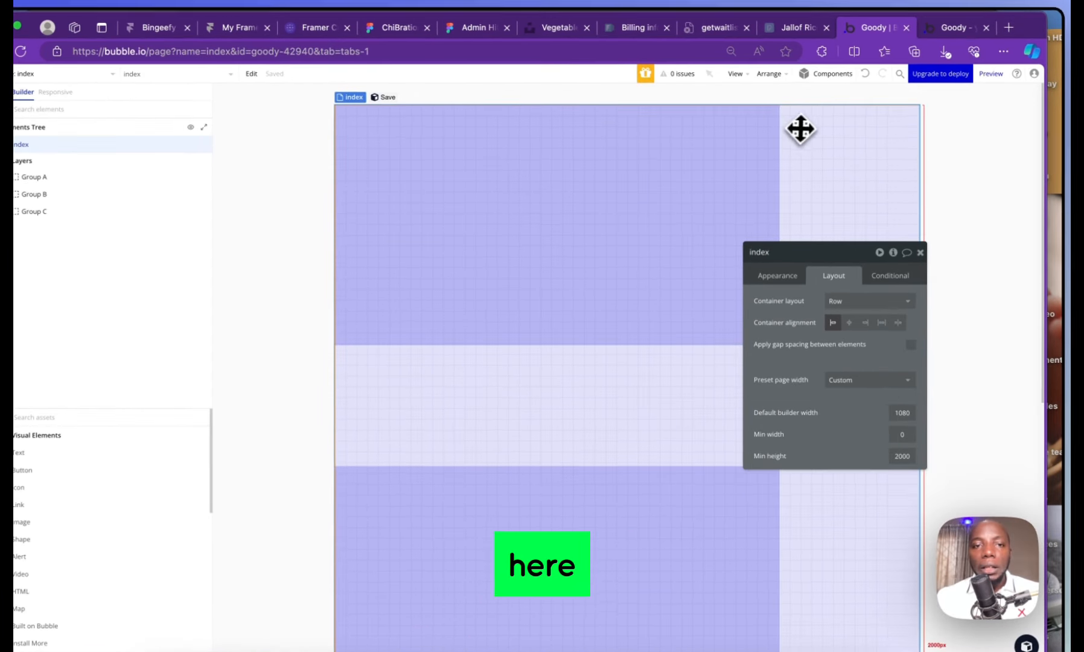
click(849, 297)
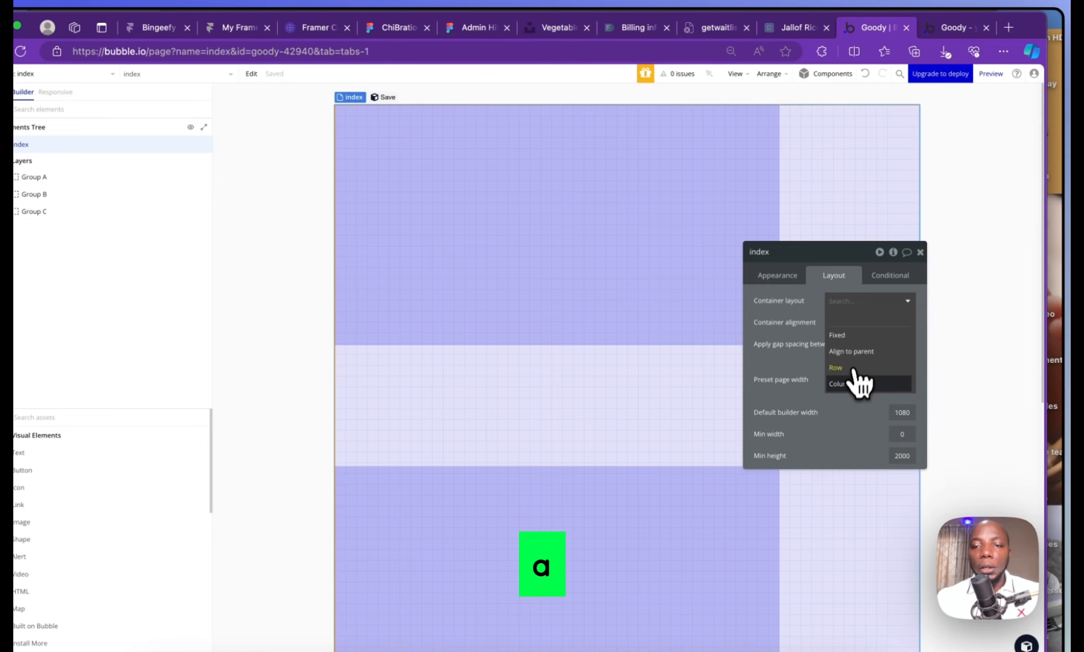
click(857, 383)
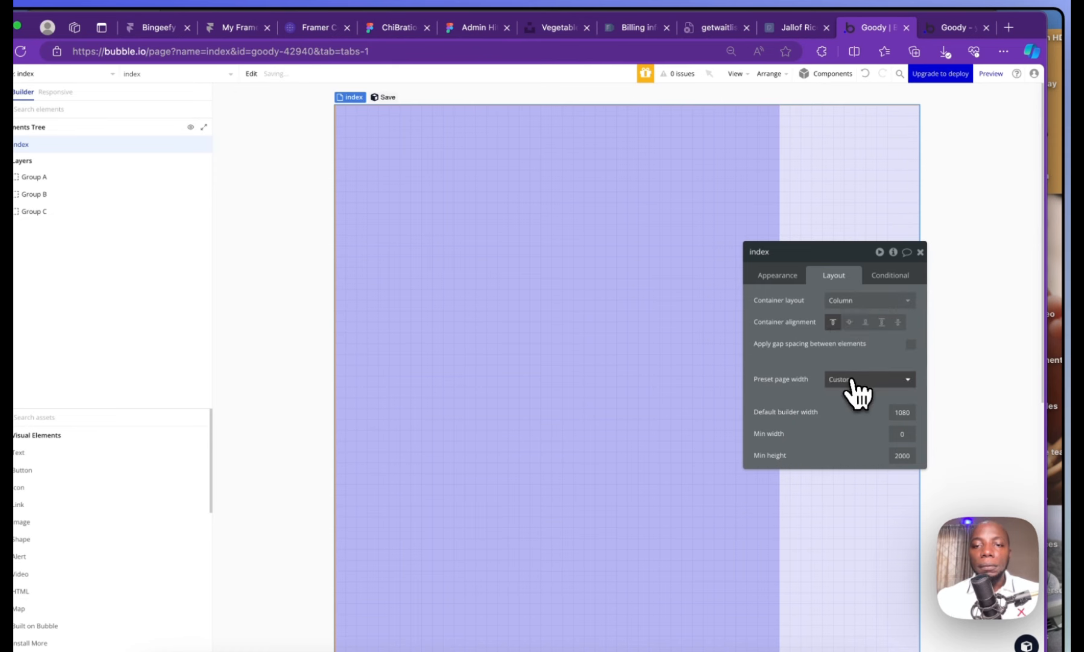
click(560, 260)
Give Group B a Destructive red background at 20% opacity
click(590, 387)
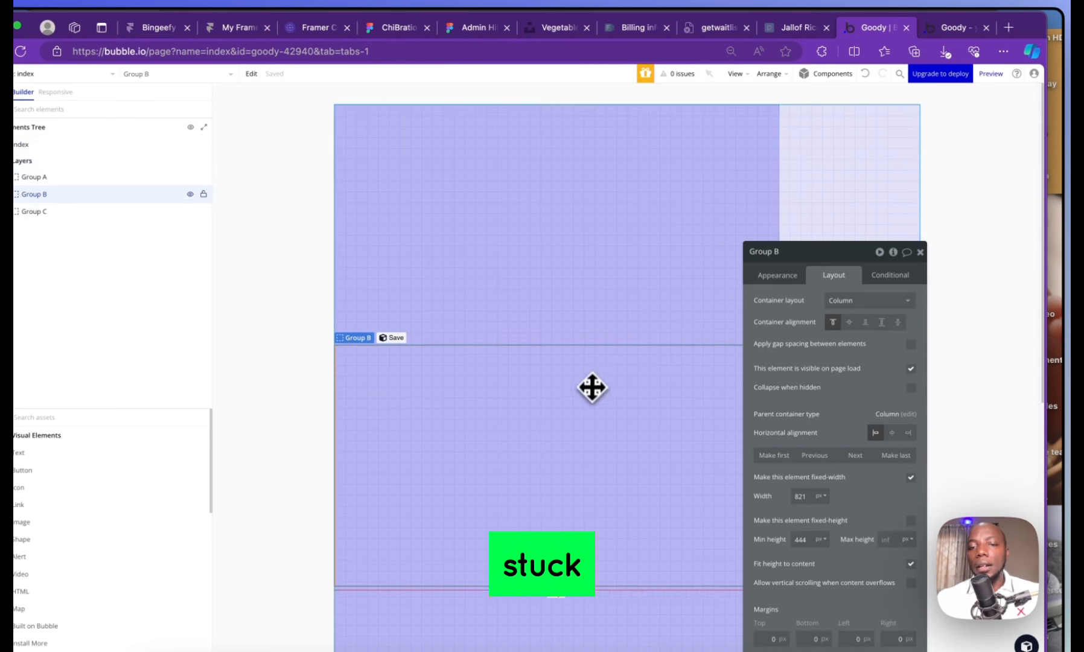
click(583, 237)
click(602, 367)
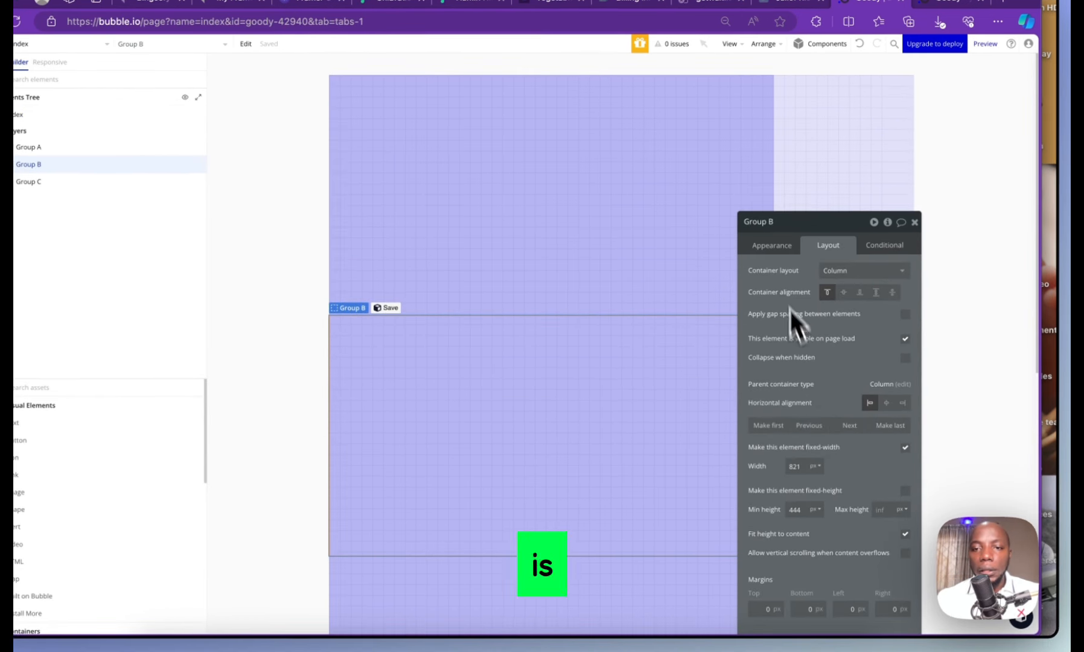
click(773, 252)
click(833, 479)
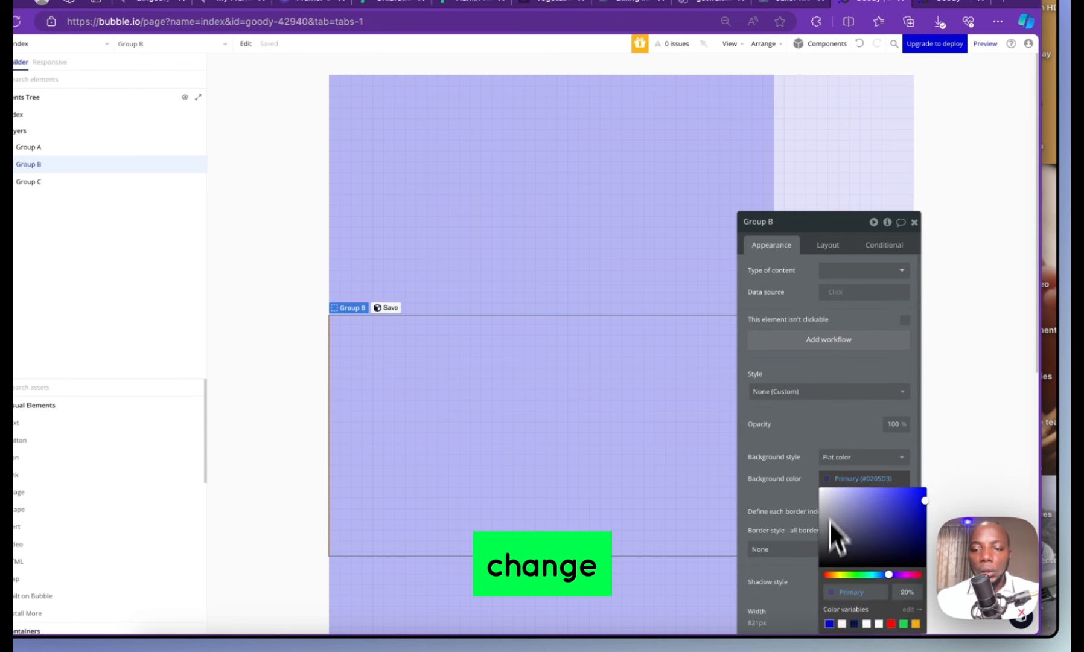
click(890, 624)
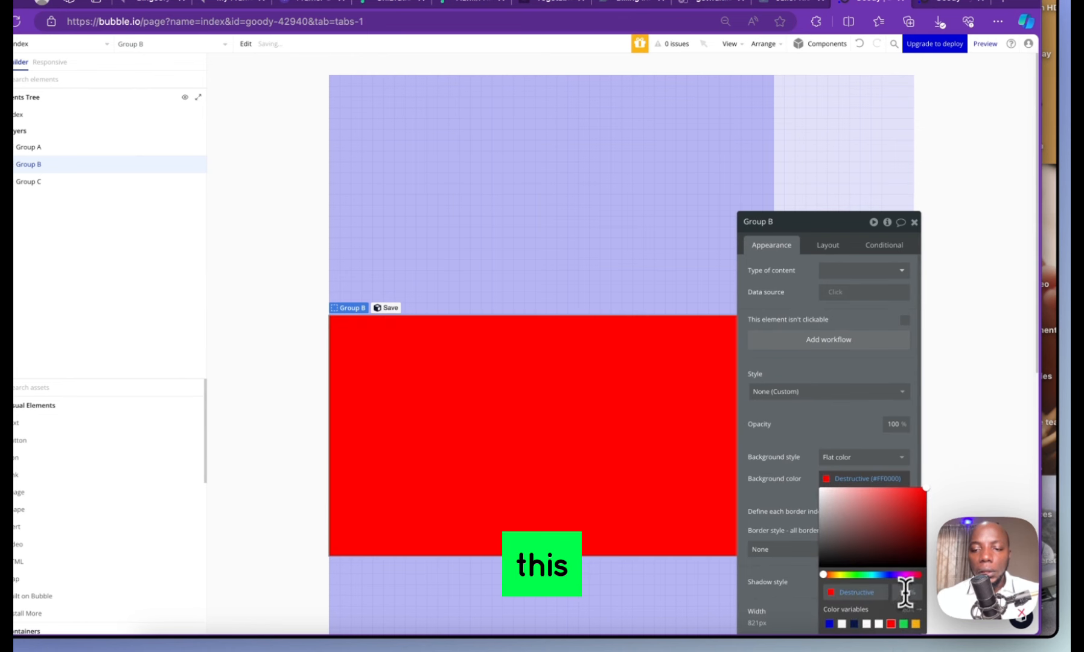
text(20)
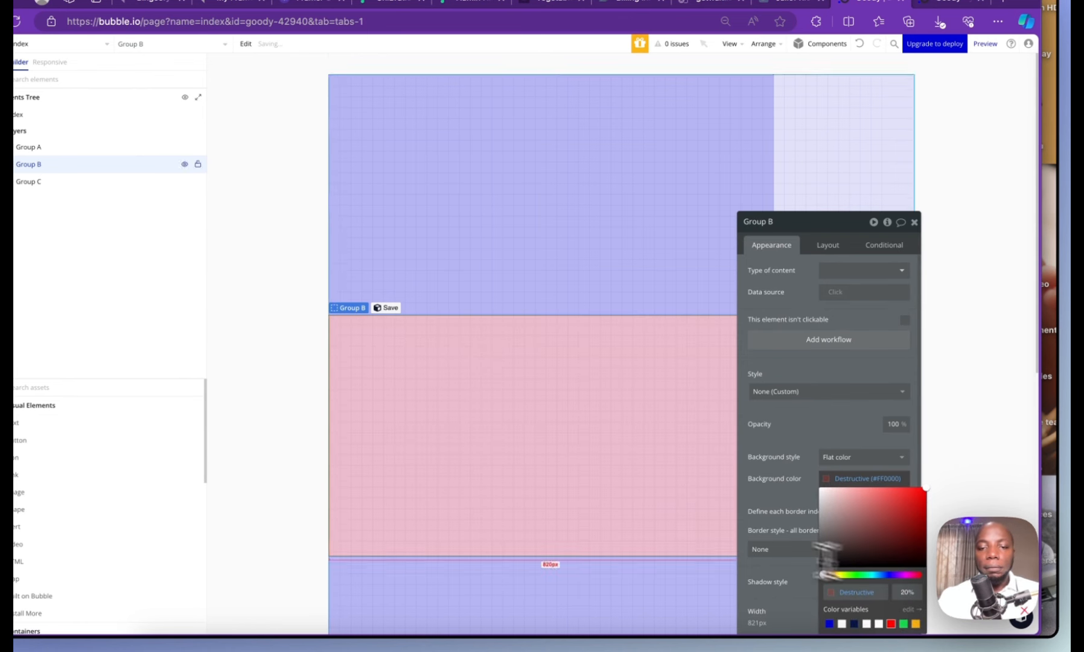
scroll(639, 530, down, 4)
Give Group C the green Success background colour
click(626, 525)
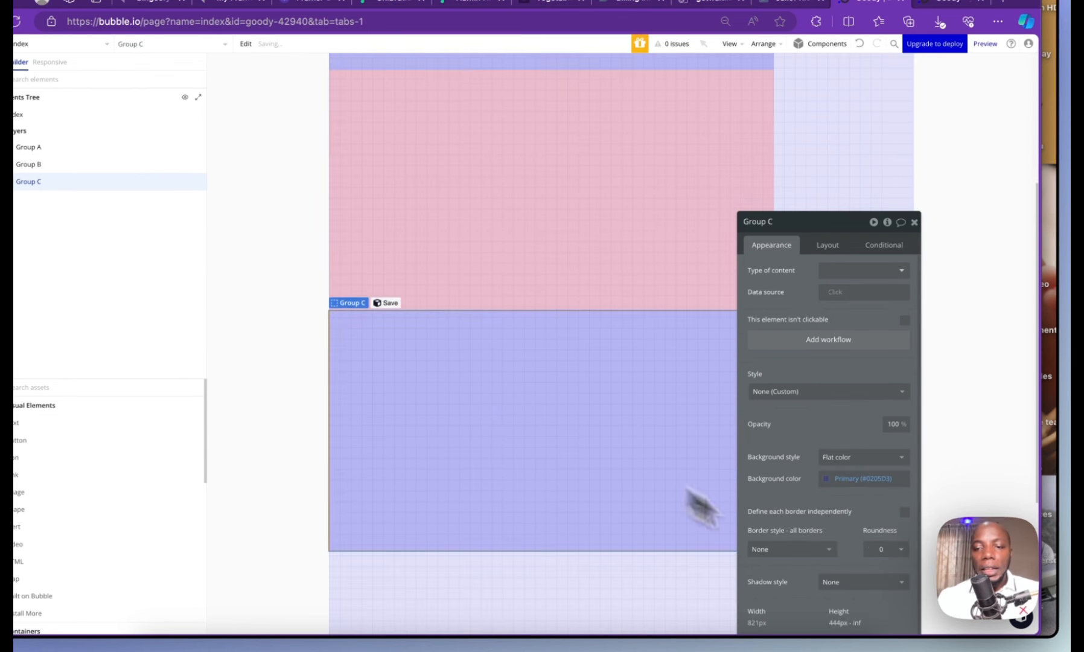
click(838, 477)
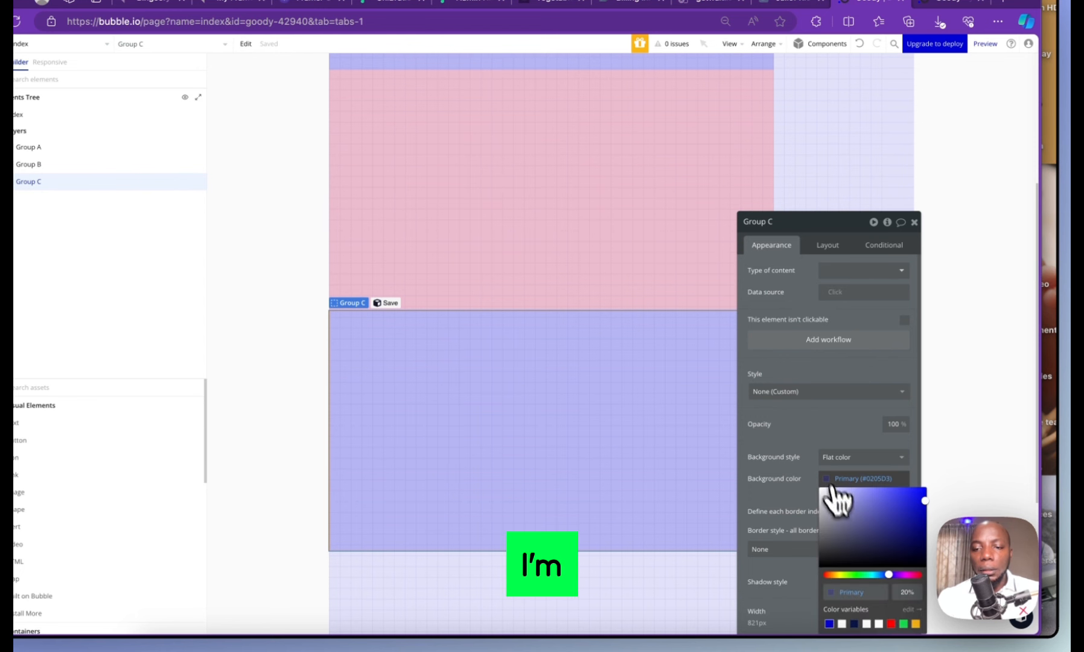
click(902, 624)
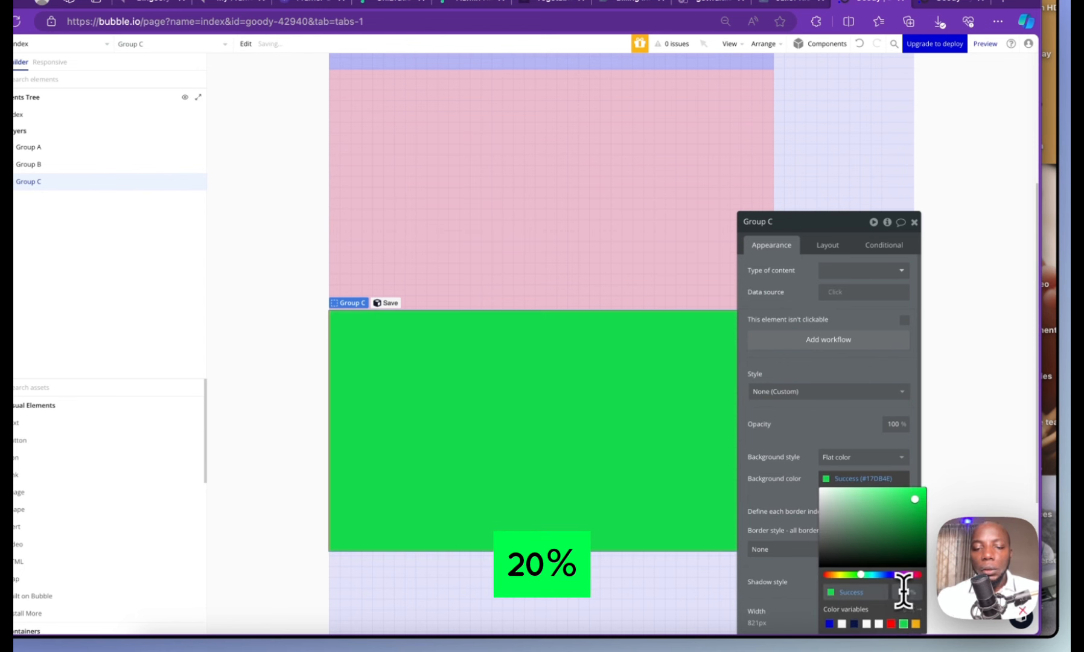
click(910, 595)
Apply 20% opacity to Group C's green fill and reopen the index page's properties
text(20)
click(974, 175)
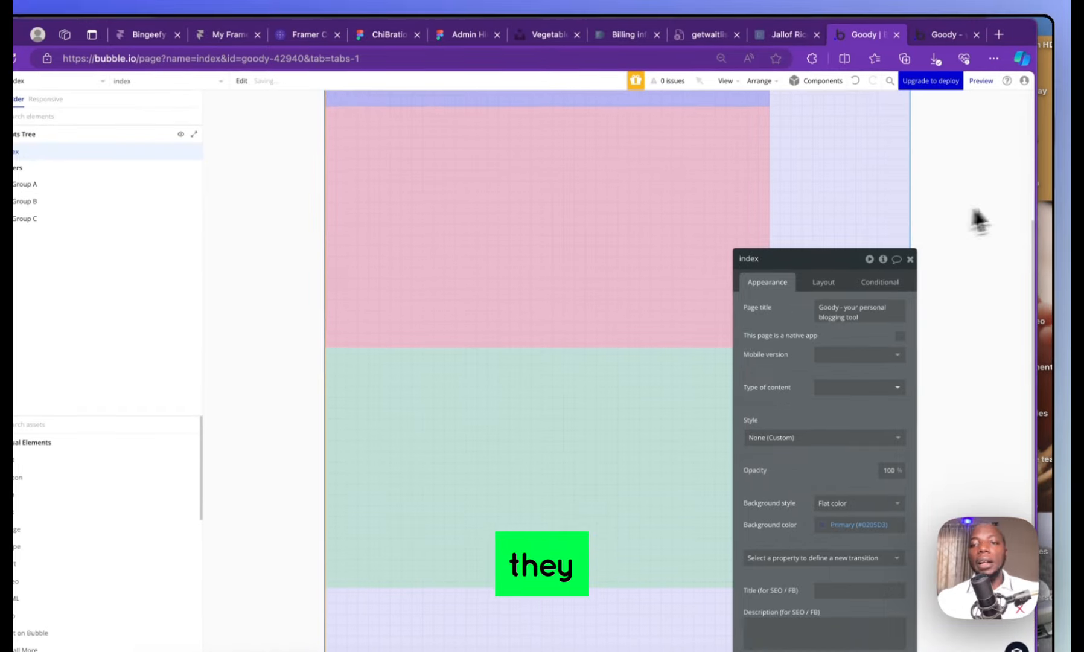
scroll(970, 193, up, 1)
click(910, 259)
scroll(705, 258, up, 4)
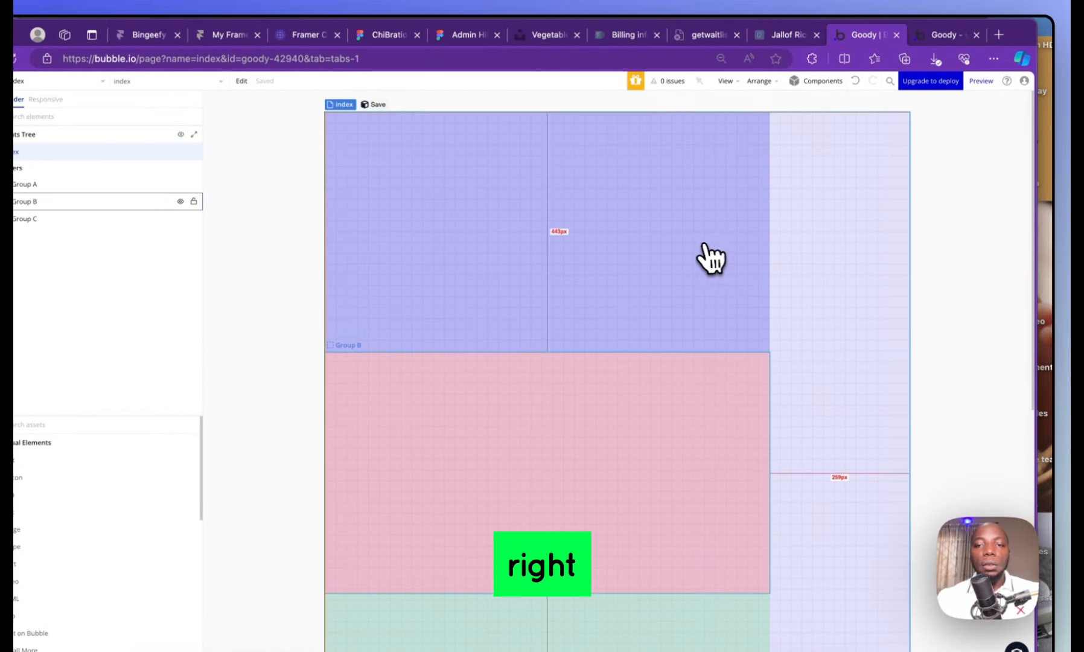
double_click(843, 155)
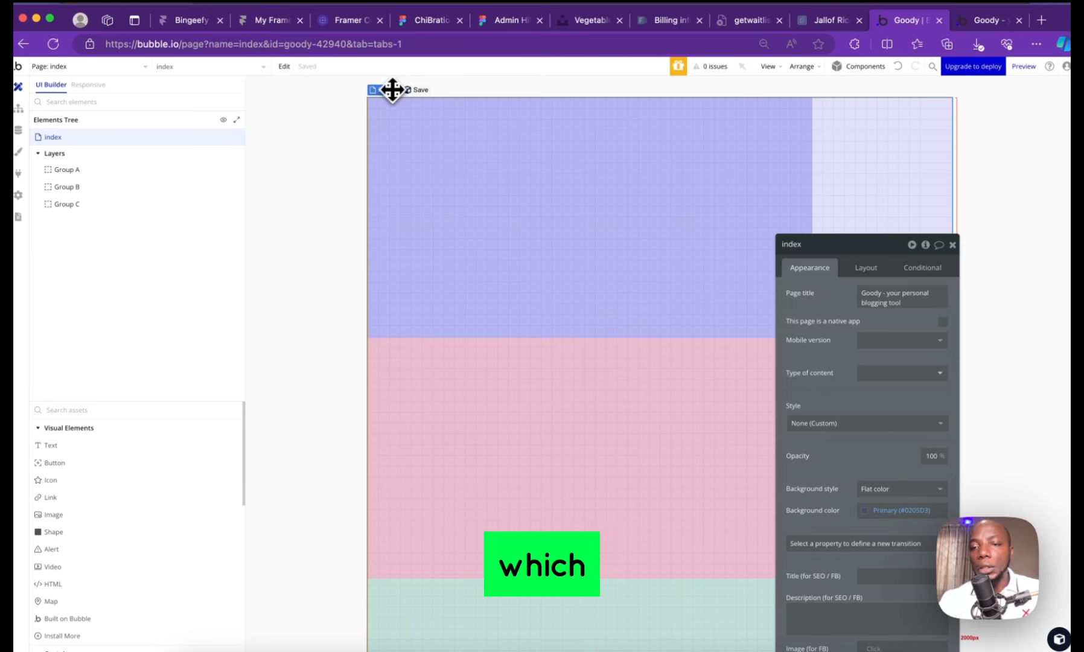
Uncheck 'Make this element fixed-width' for Group A, leaving an 821 px minimum width
click(507, 234)
click(587, 375)
click(632, 619)
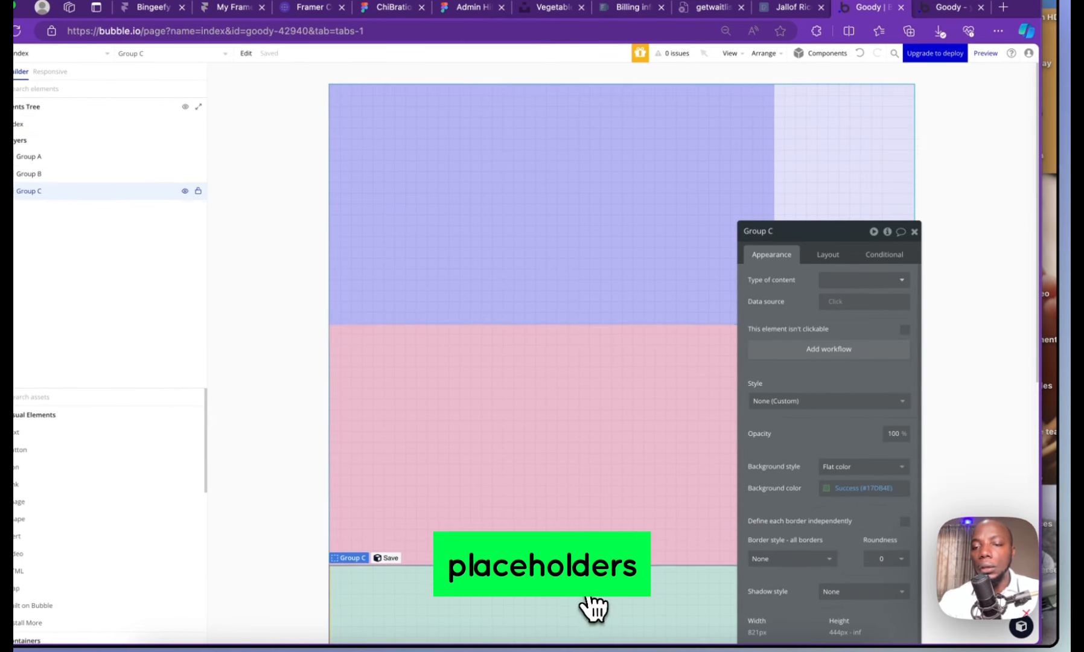
click(563, 290)
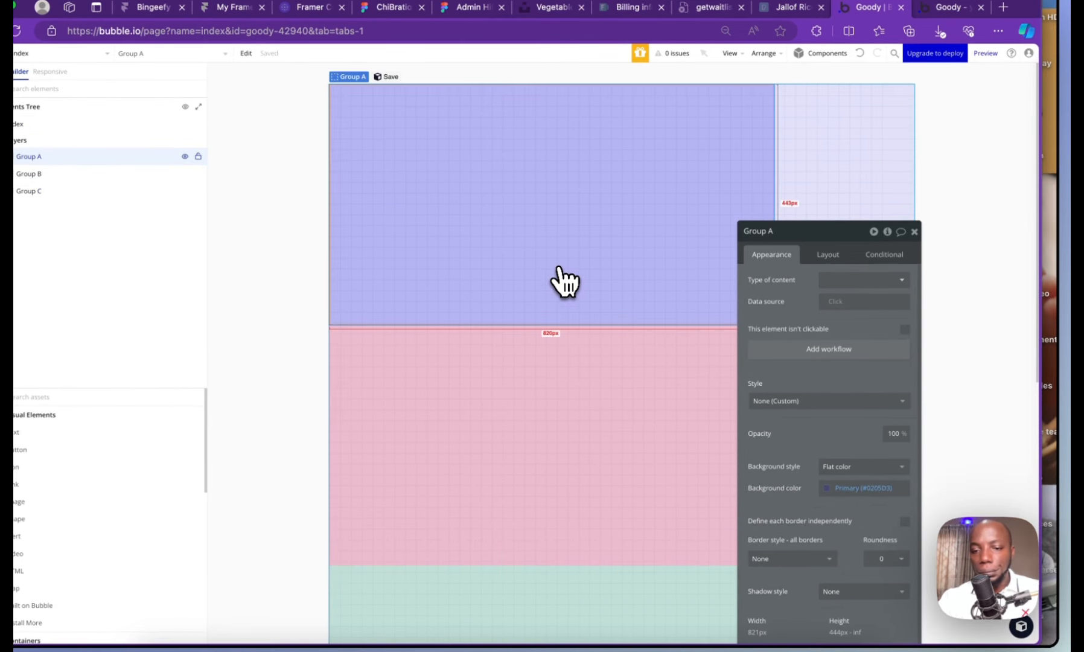
click(916, 232)
click(637, 193)
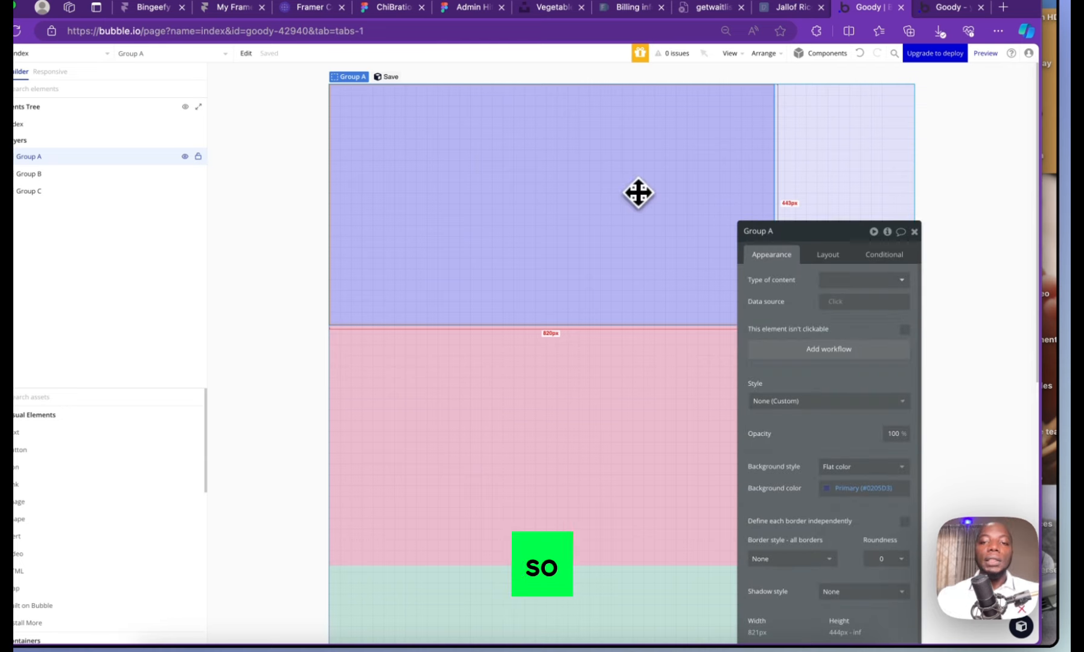
click(915, 232)
click(645, 145)
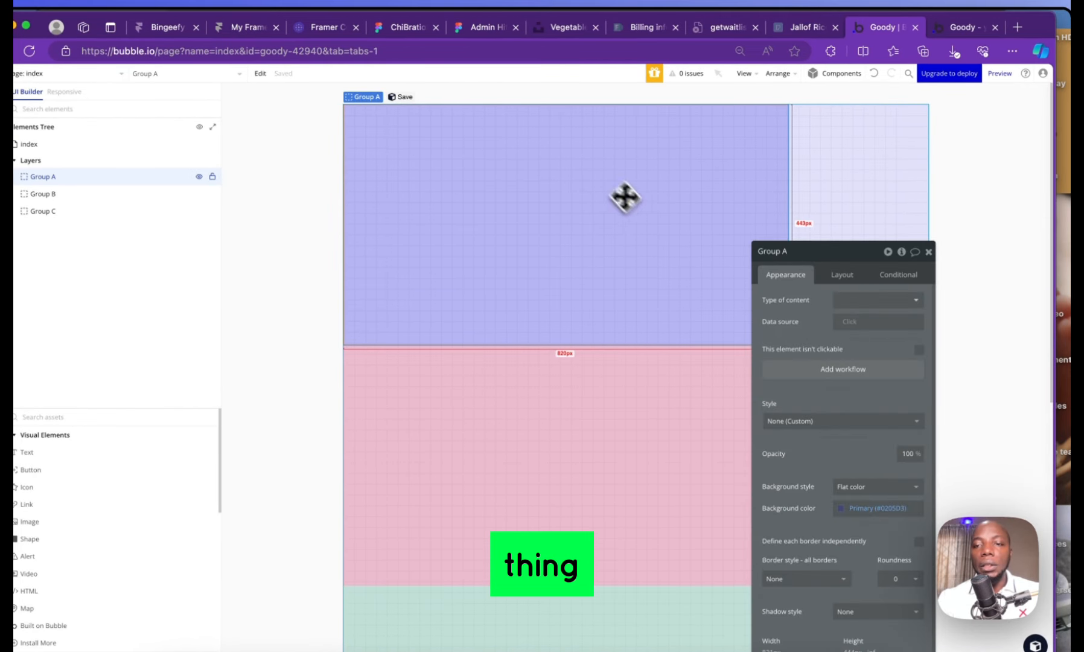
click(840, 277)
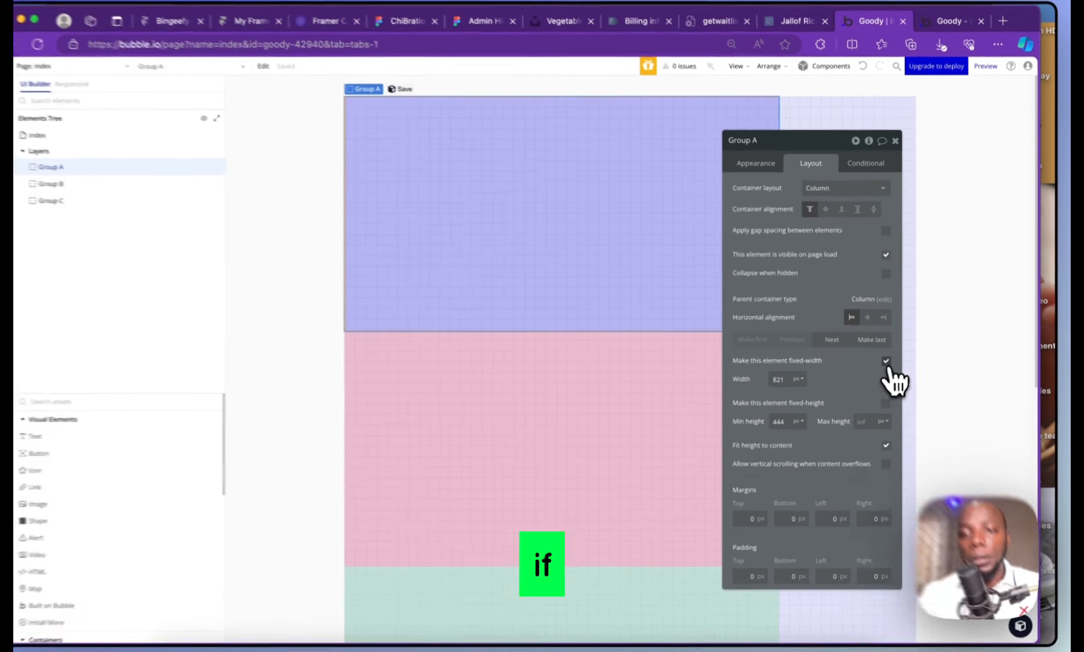
click(889, 360)
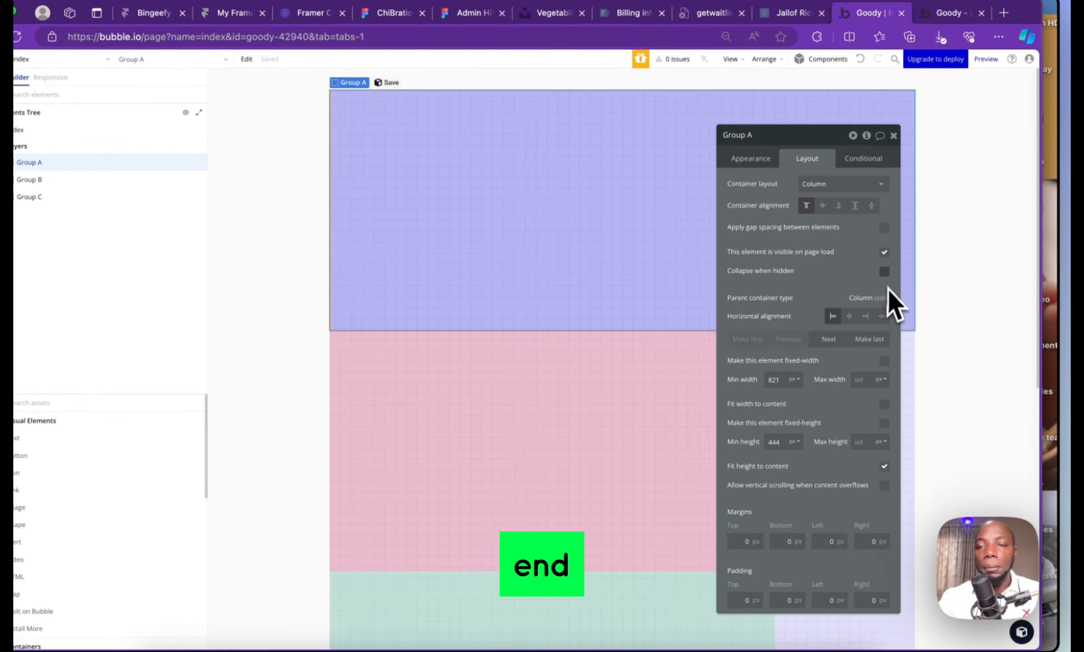
Uncheck fixed-width for Groups B and C as well
click(893, 135)
double_click(575, 465)
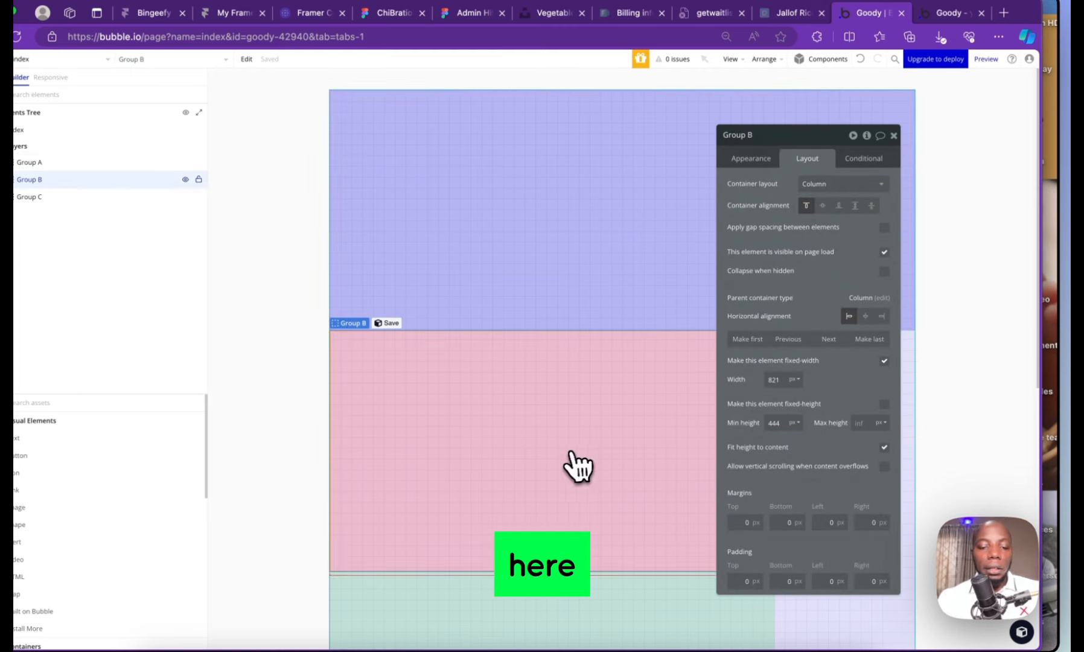
click(884, 361)
click(560, 596)
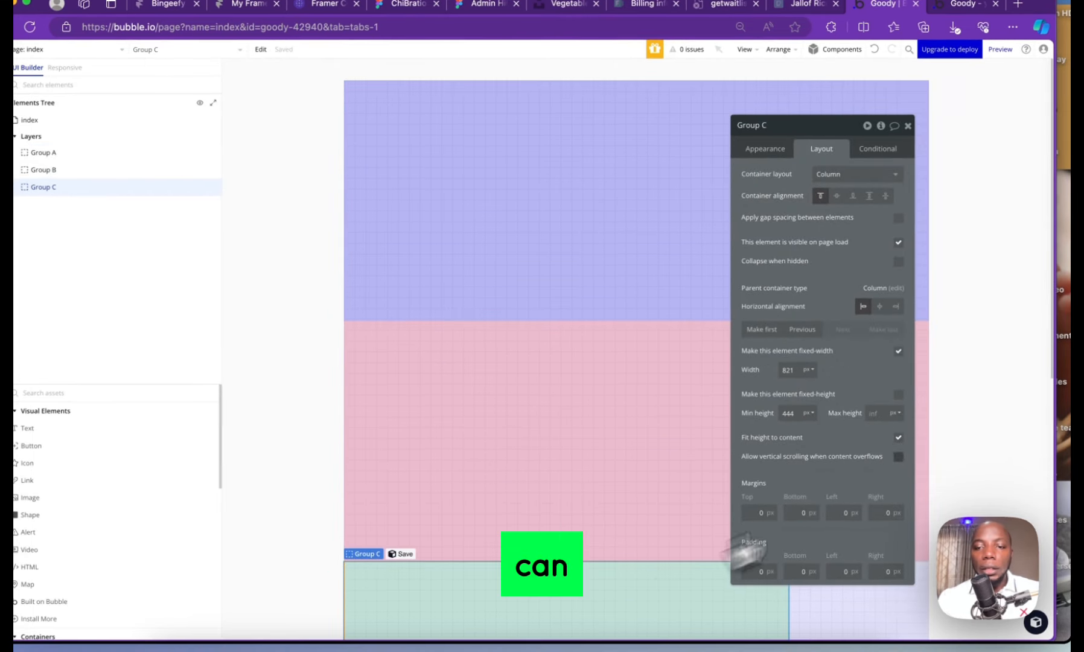
click(898, 354)
Select the index page to view its Column layout settings
click(642, 496)
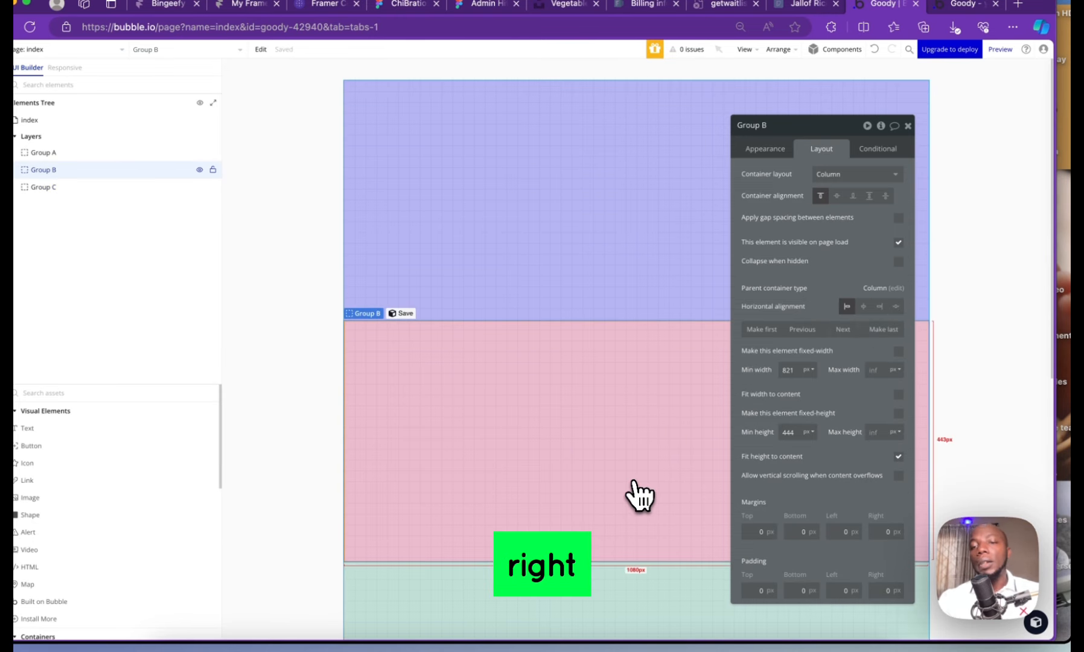
click(537, 223)
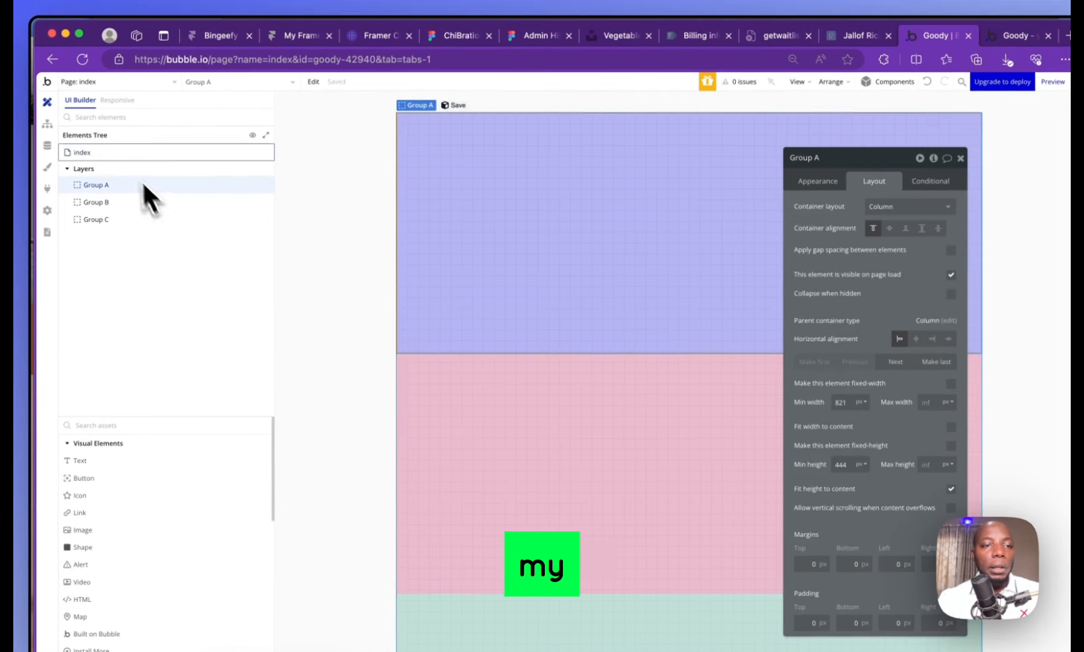
click(75, 123)
click(905, 208)
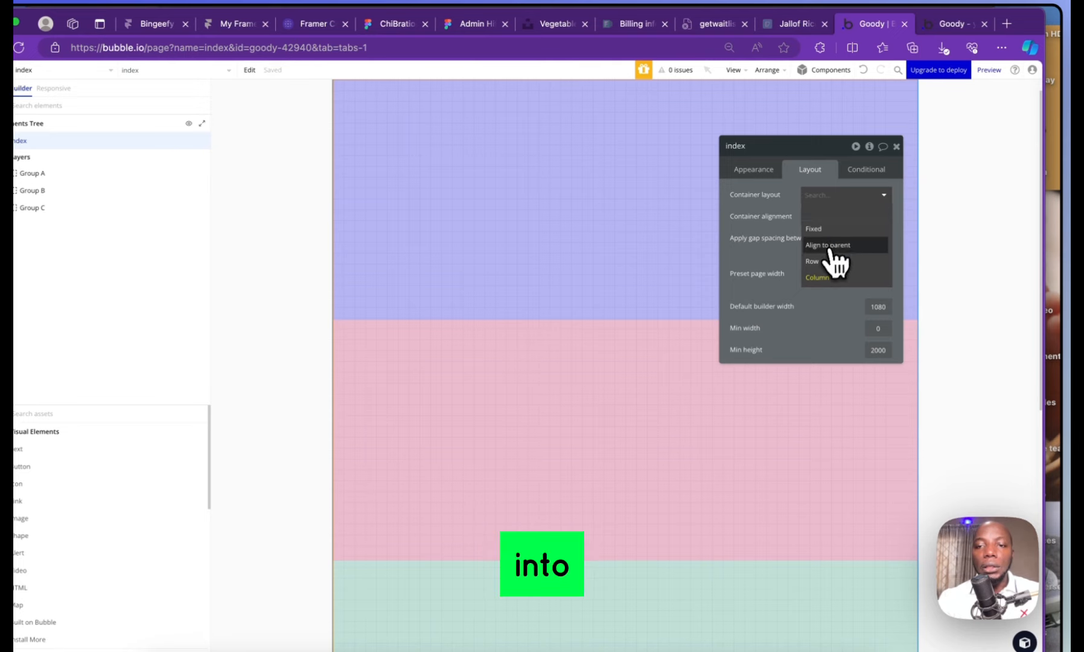
Switch the index page's container layout to Row, then undo the accidental deletion of Group B
click(900, 271)
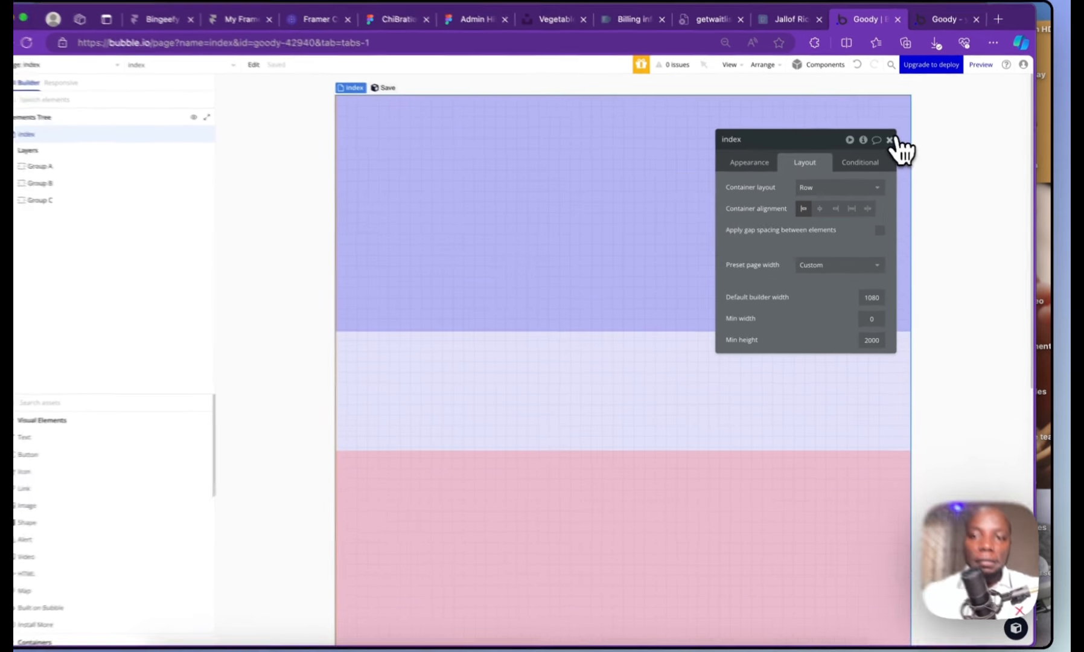
click(890, 140)
click(739, 511)
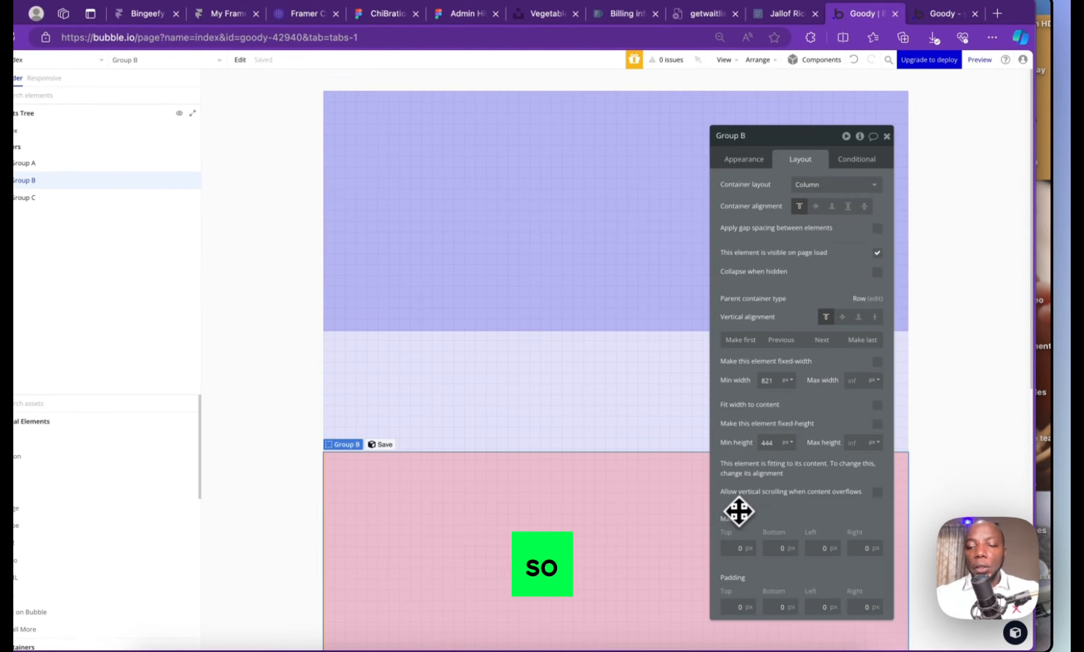
key(Delete)
click(854, 631)
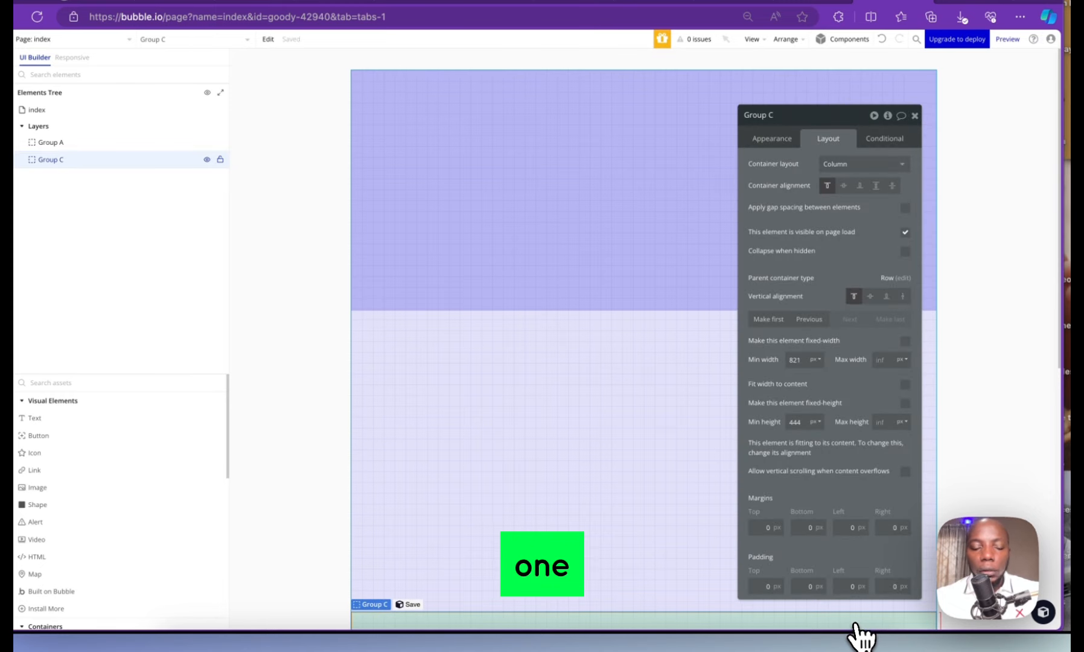
key(super+z)
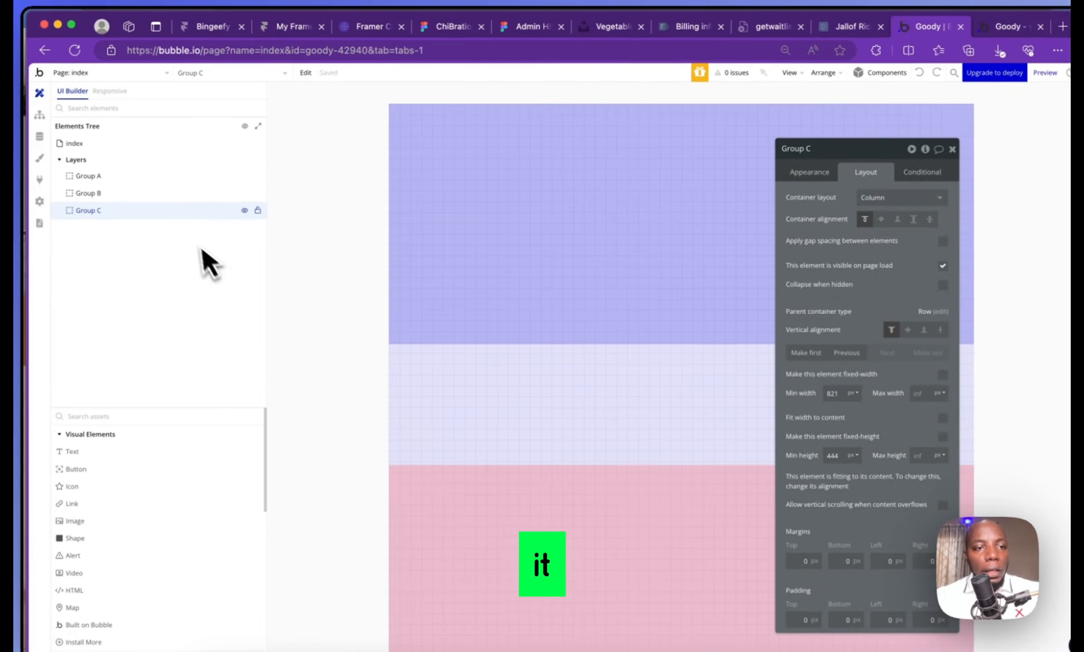
click(140, 195)
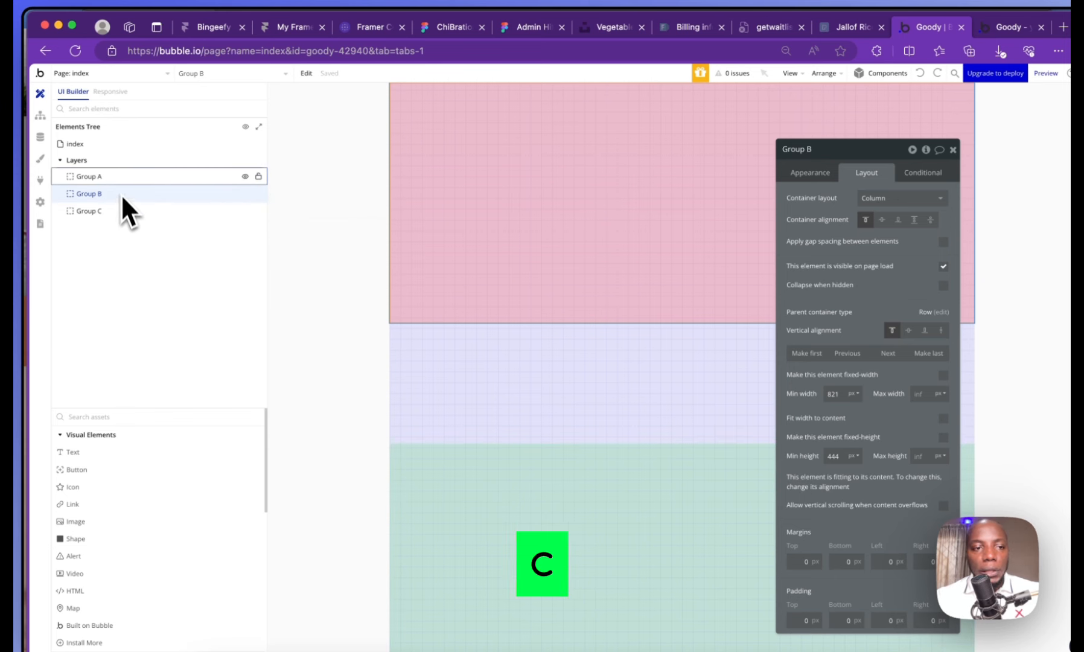
click(116, 178)
click(125, 185)
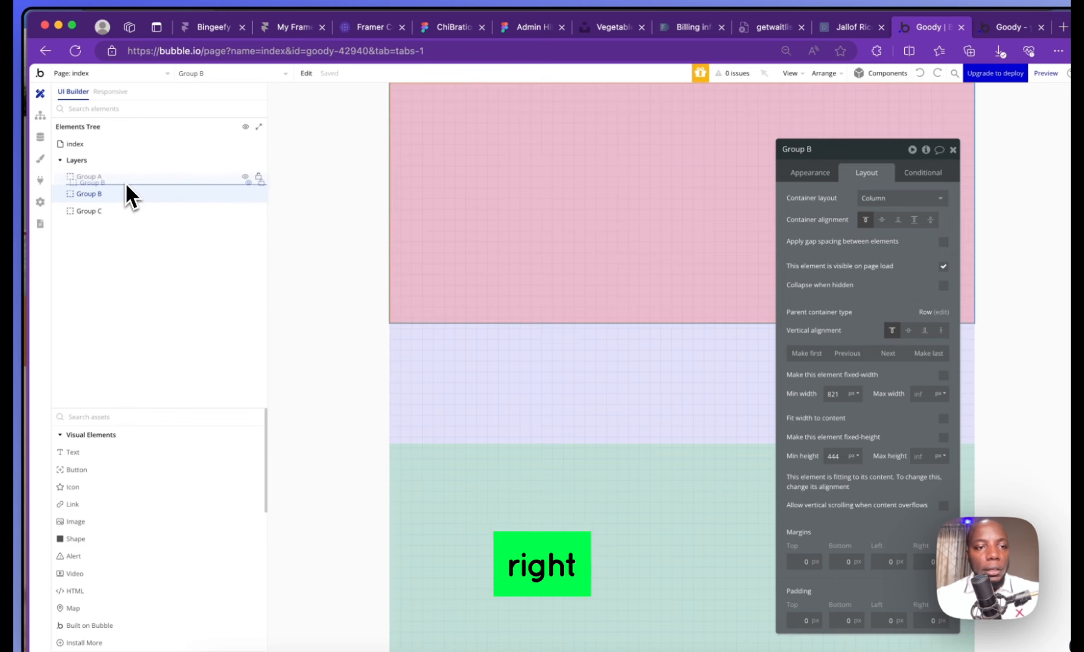
Nest Group B inside Group A and set Group A's container layout to Row
mouse_move(126, 193)
mouse_down()
mouse_move(137, 174)
mouse_move(117, 211)
mouse_move(127, 210)
mouse_up()
click(117, 171)
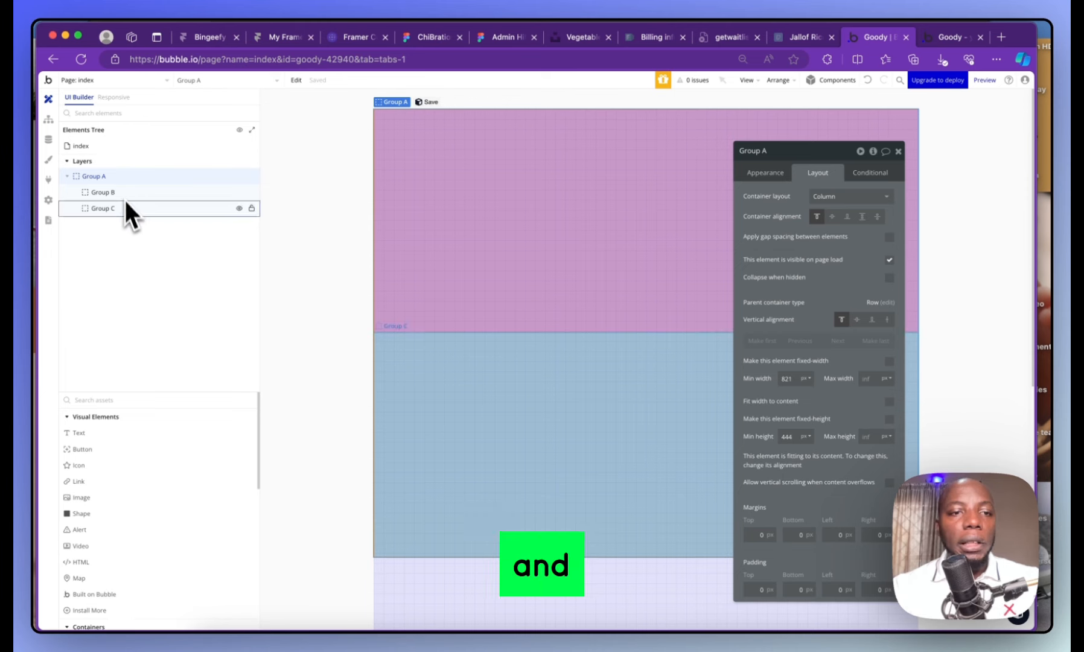
mouse_move(121, 177)
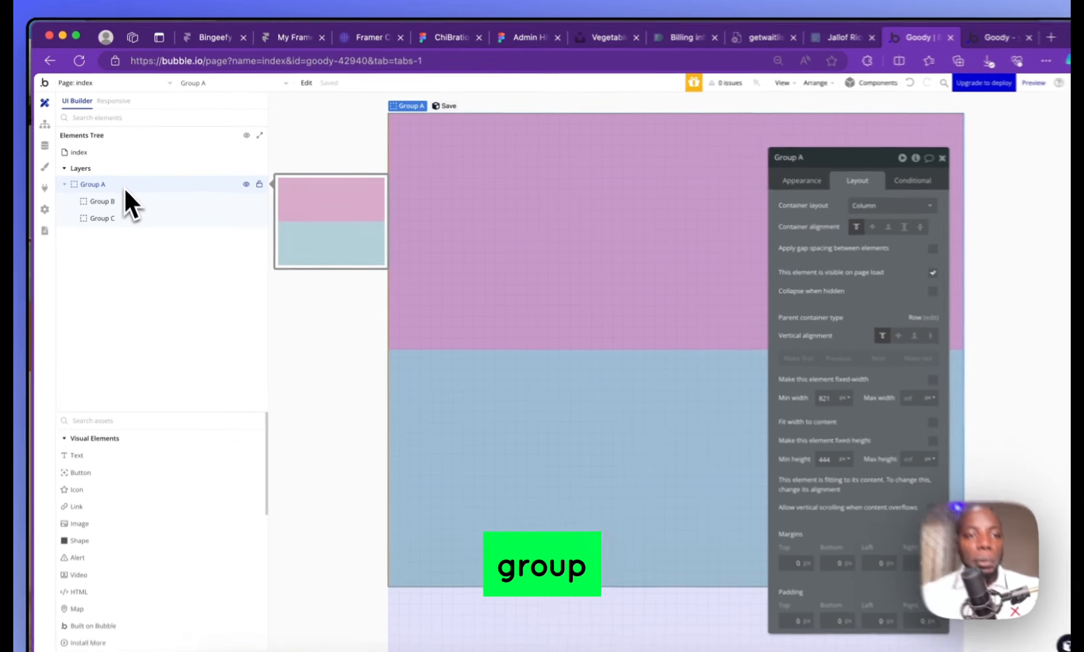
click(840, 204)
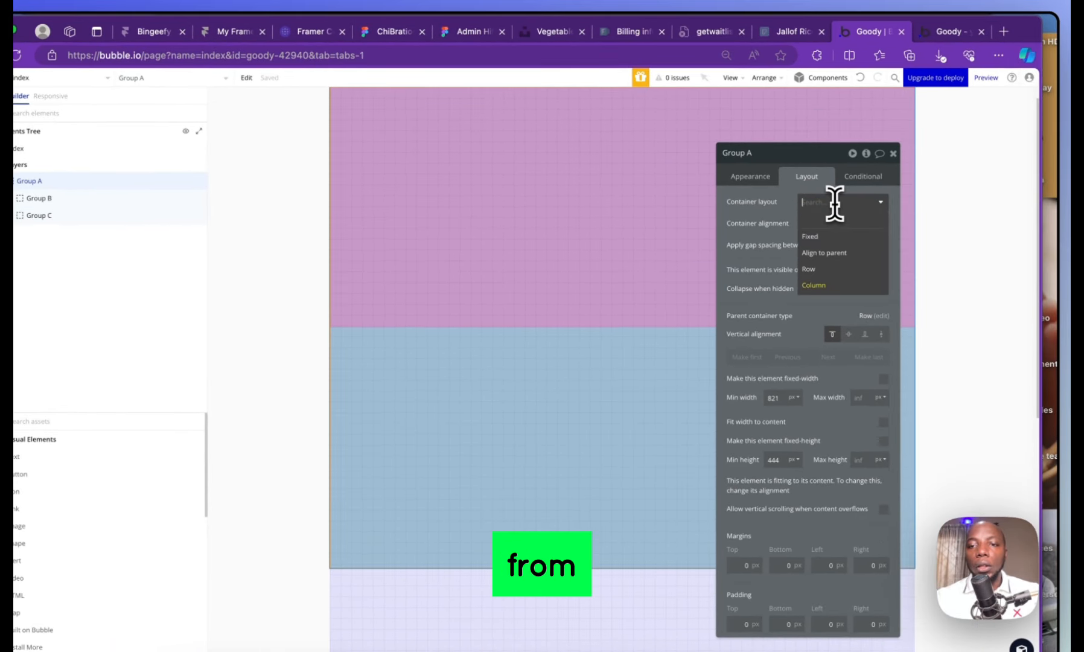
click(828, 274)
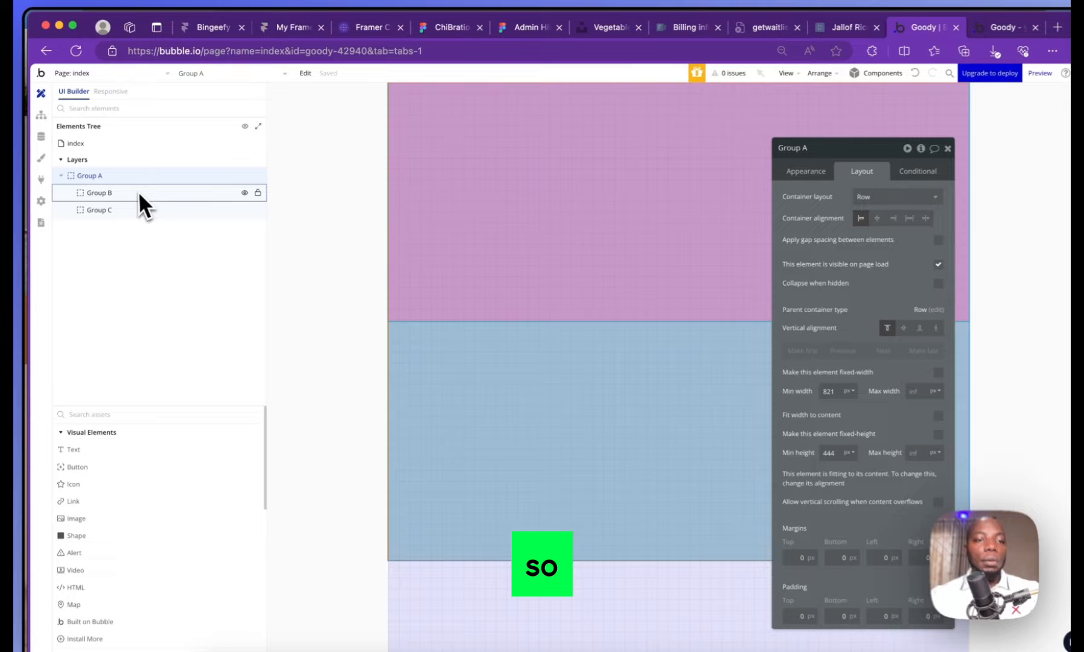
Change Group C's minimum width from 821 to 0 and check Group B's width
click(140, 193)
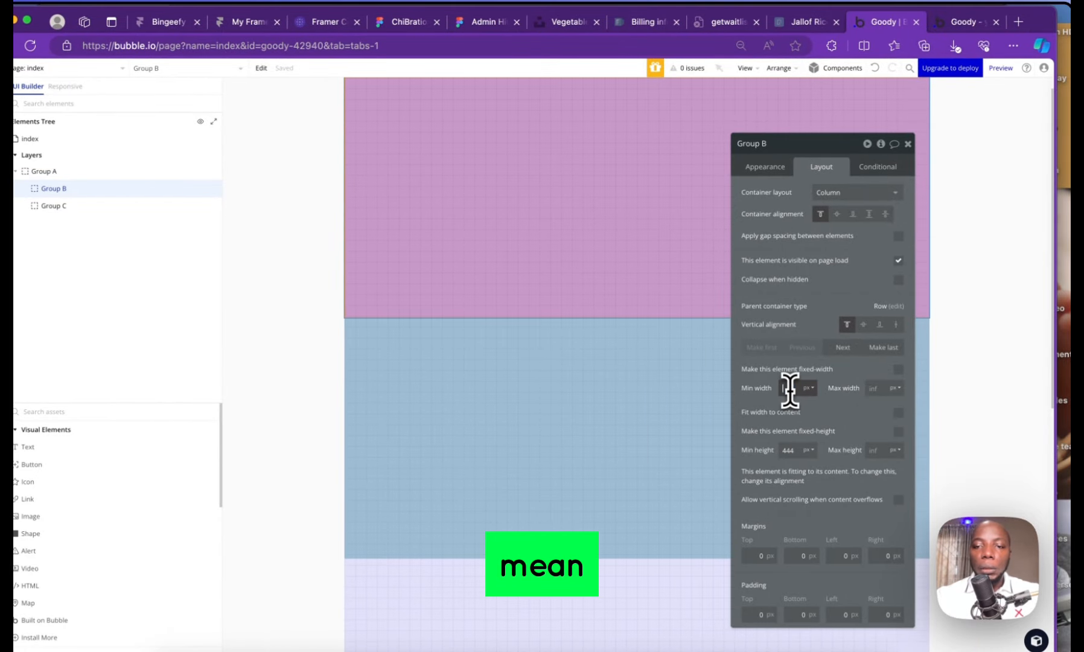
click(104, 206)
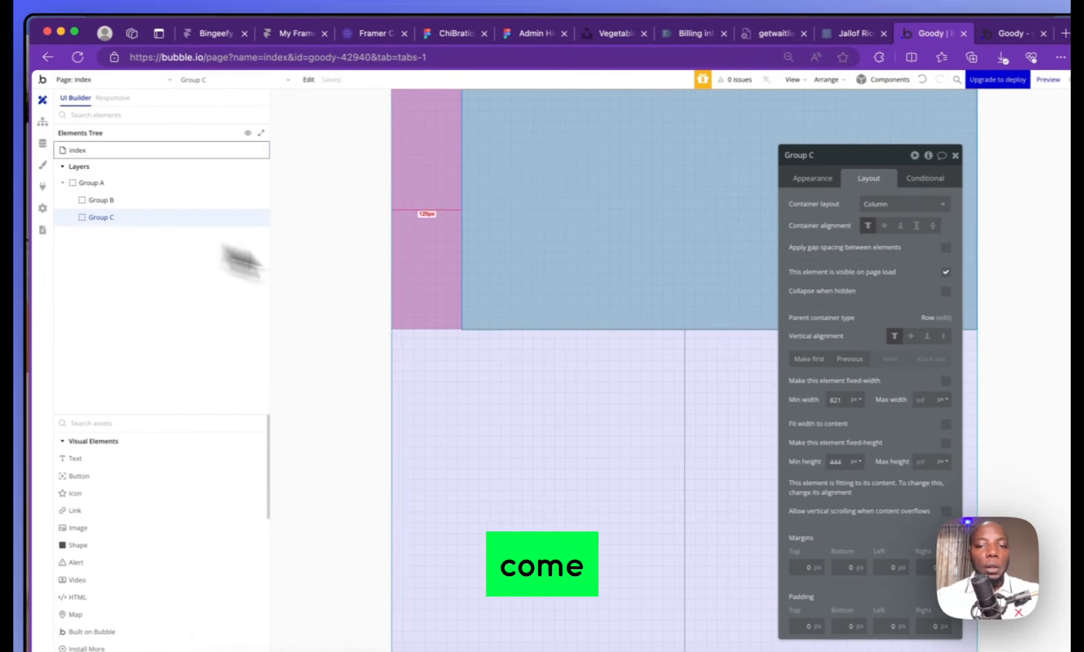
double_click(843, 401)
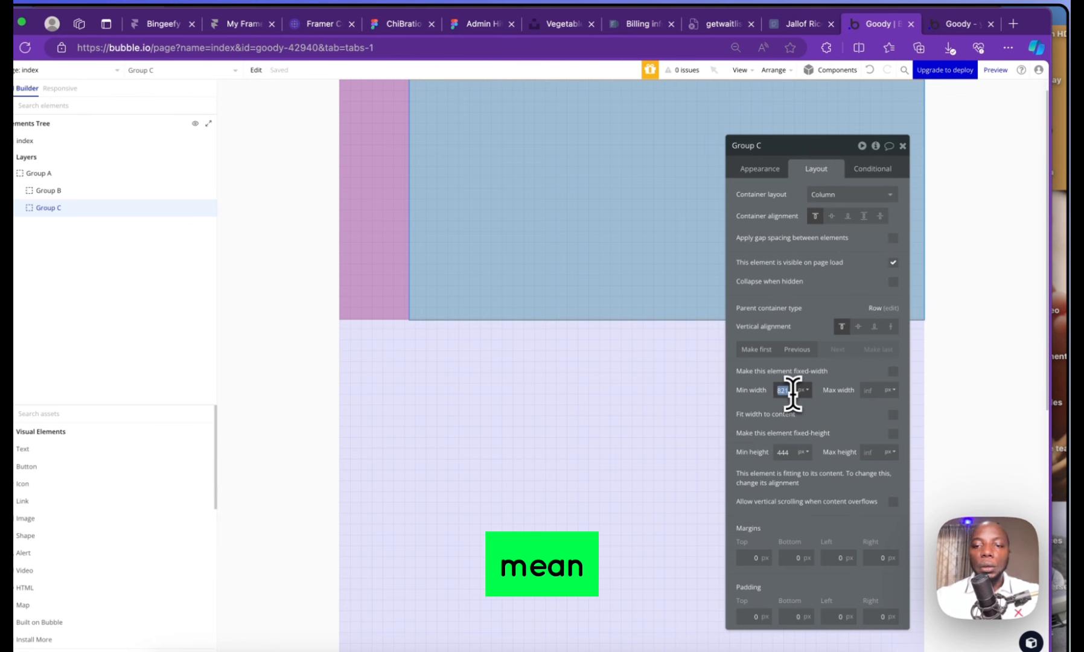
text(0)
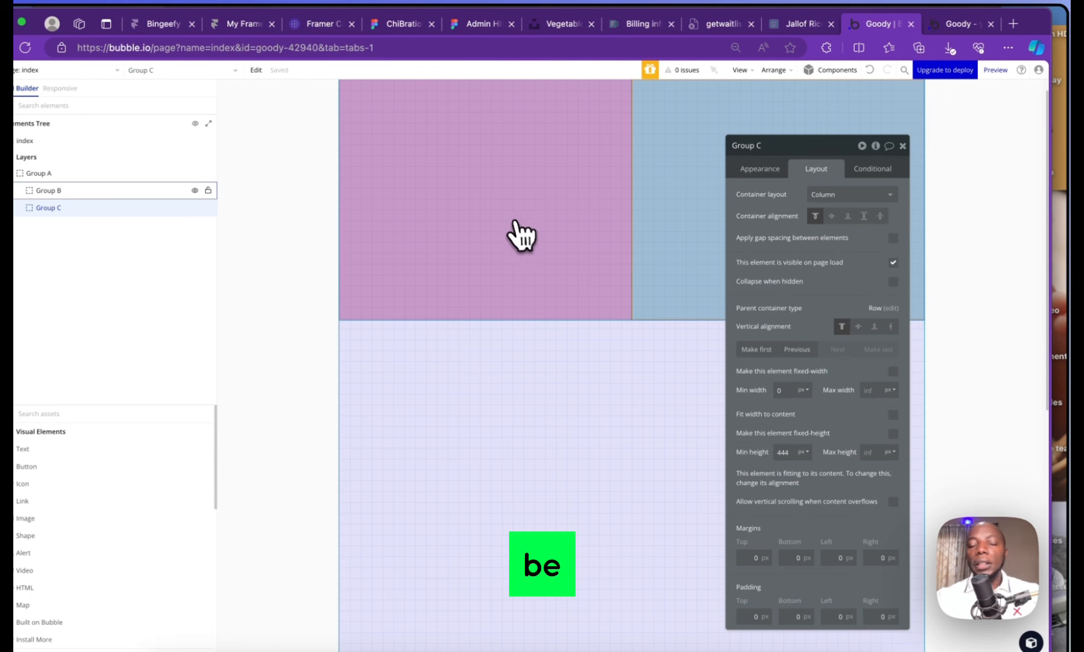
click(508, 196)
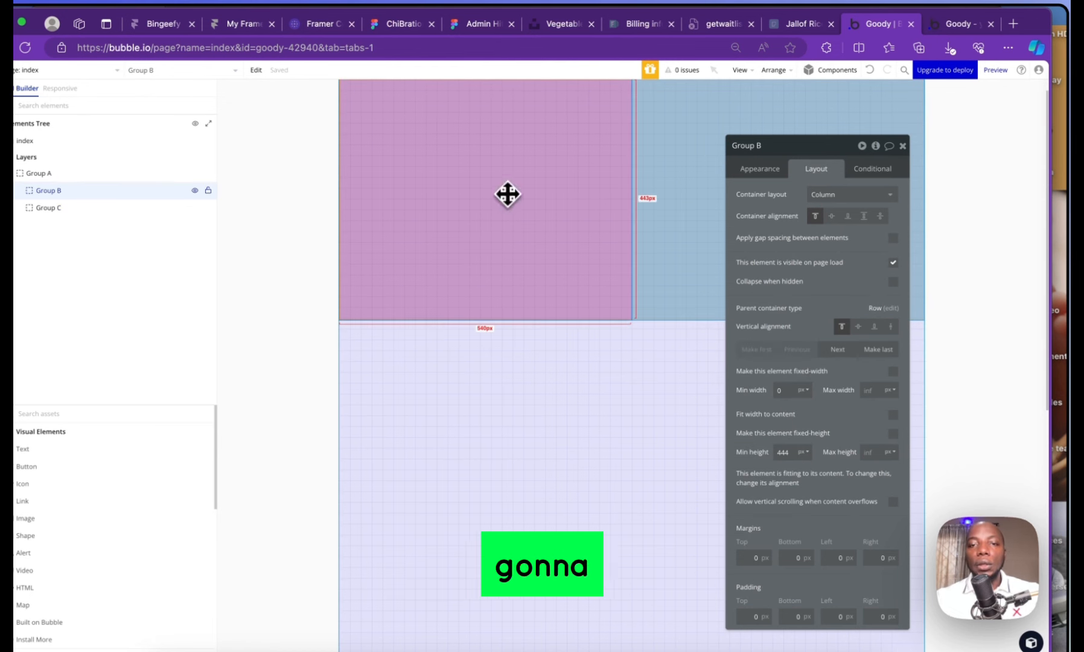
click(674, 184)
click(525, 212)
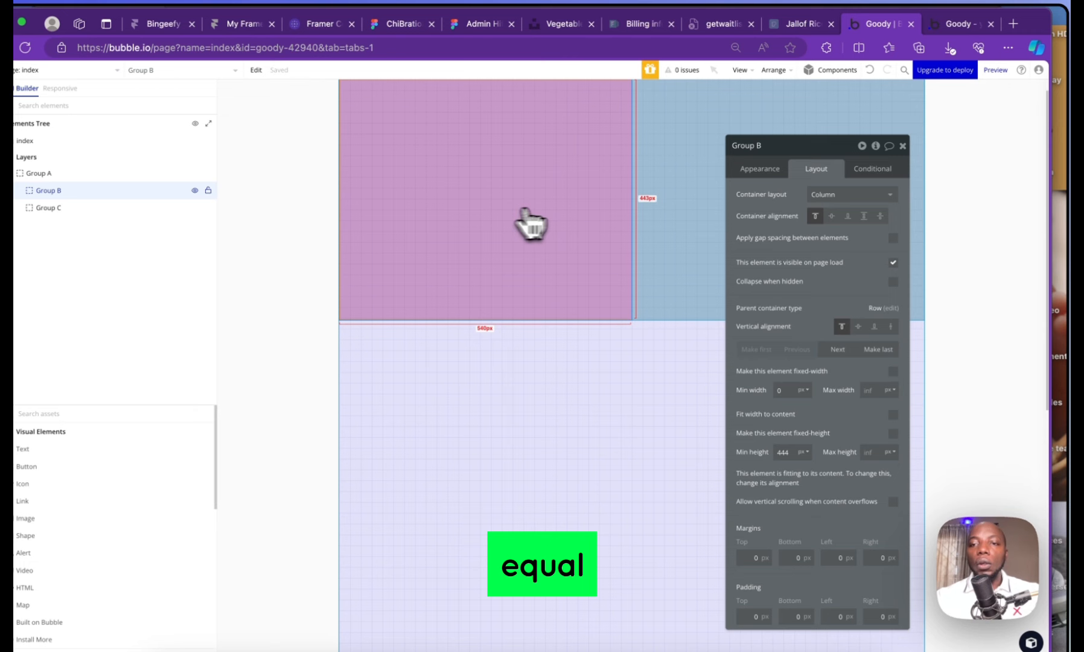
click(902, 145)
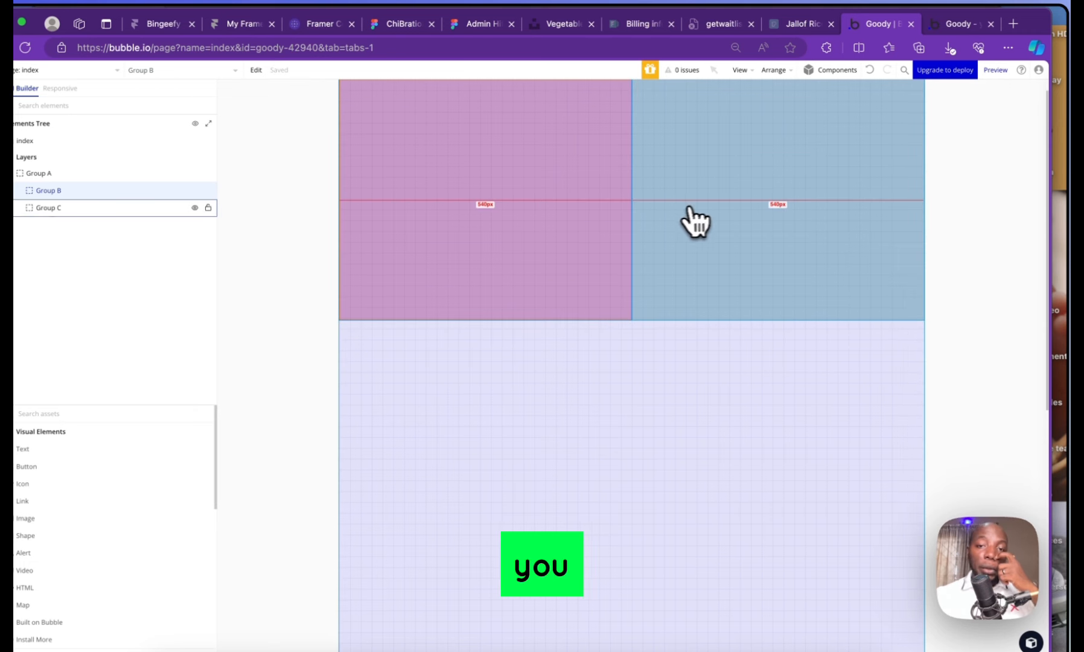
Set Group A's min height to 700 and make Groups B and C stretch vertically
click(61, 175)
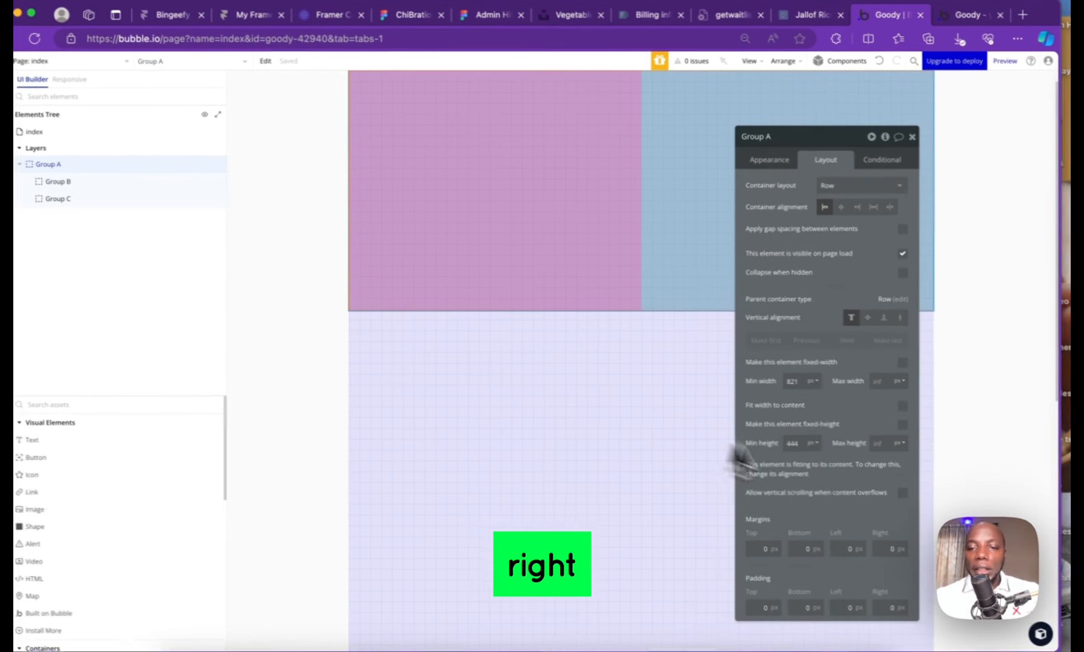
double_click(839, 449)
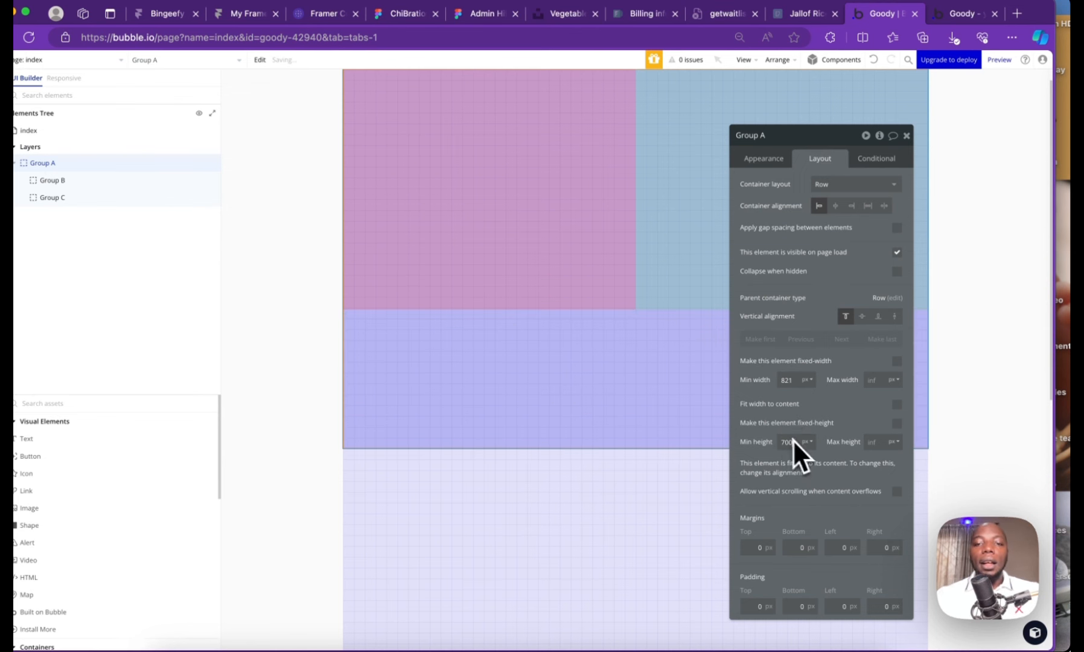
click(486, 199)
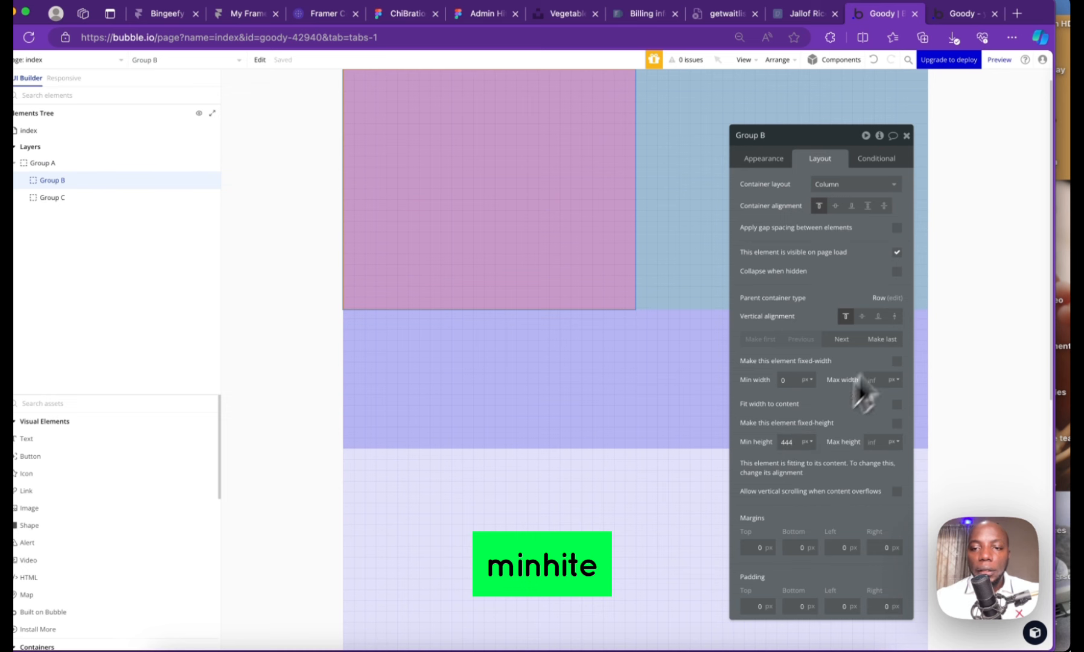
click(894, 317)
click(707, 266)
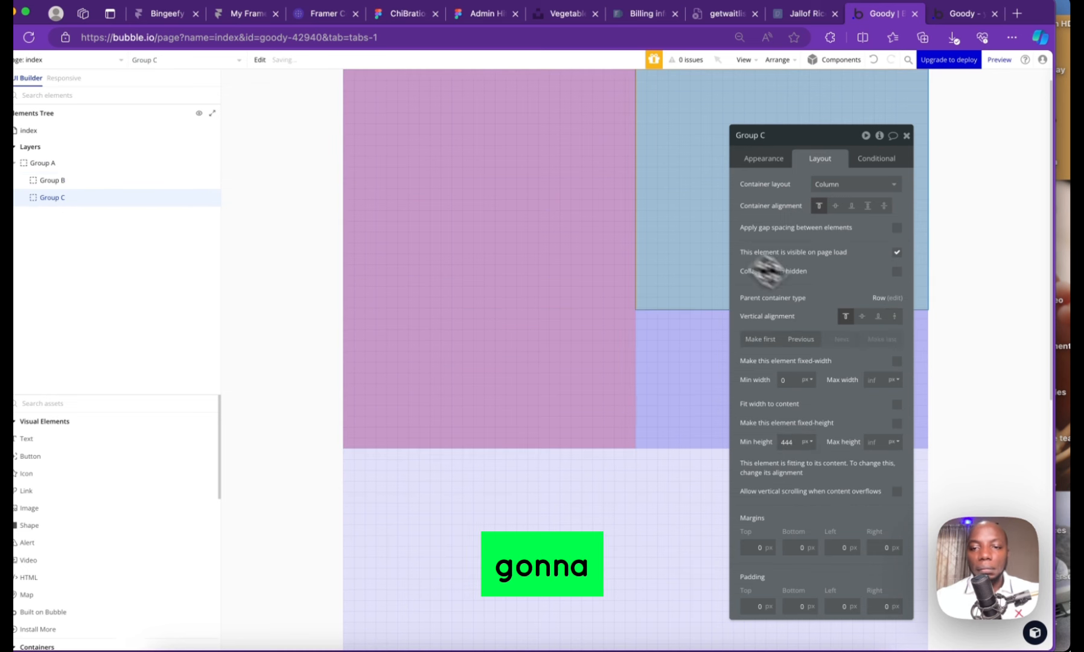
click(894, 318)
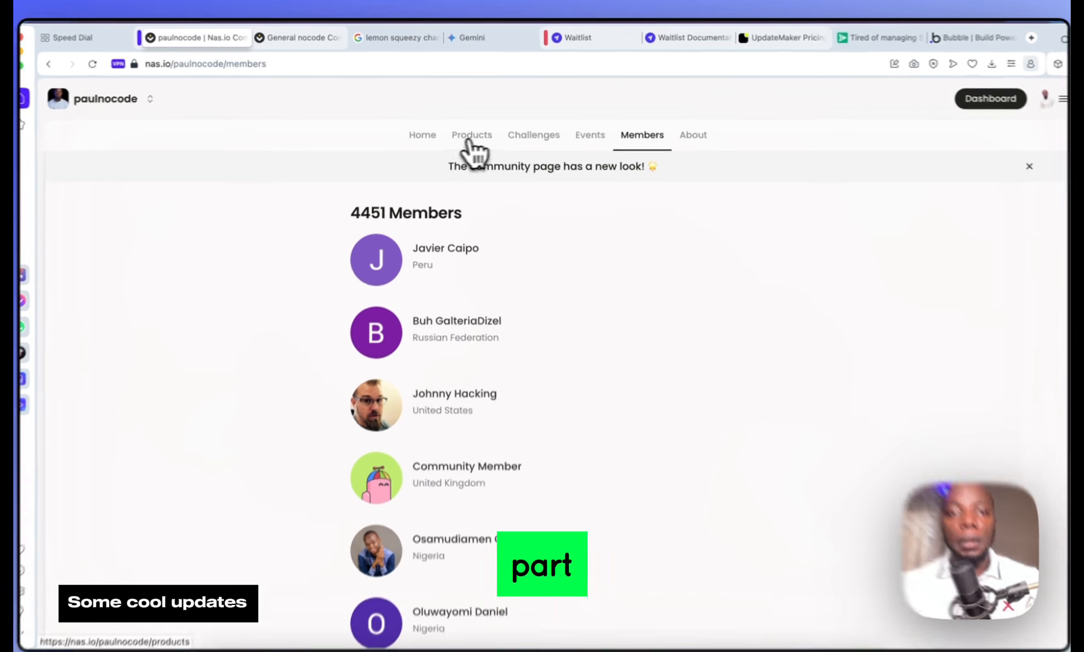
Browse the Nas.io community's Challenges, Events and Products pages, then go to General nocode Consultancy
click(534, 134)
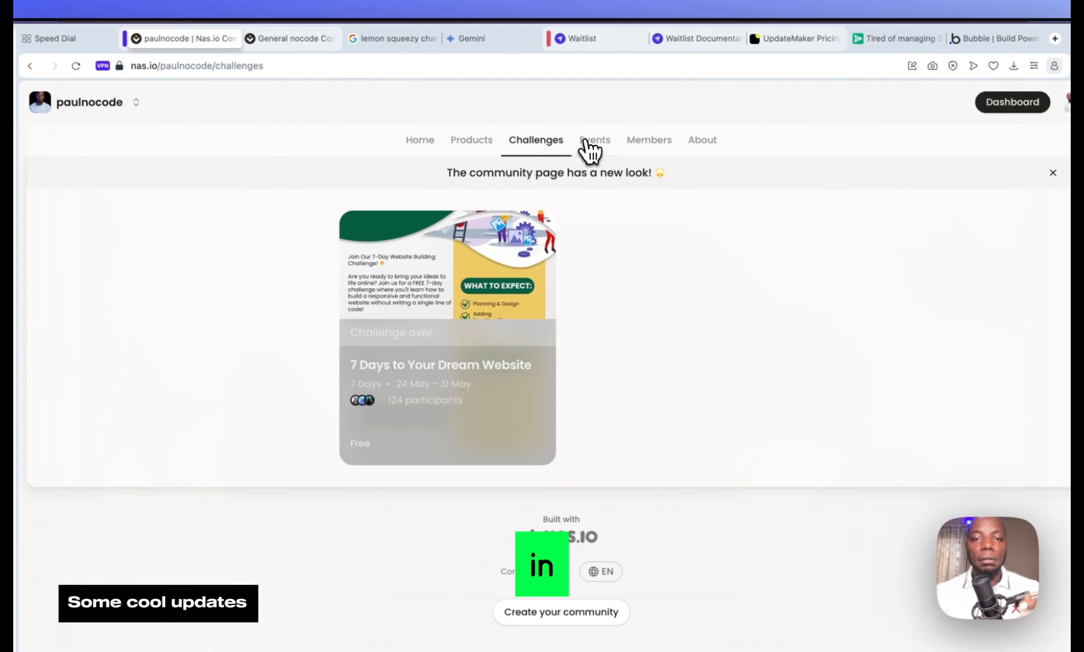
click(591, 145)
click(483, 145)
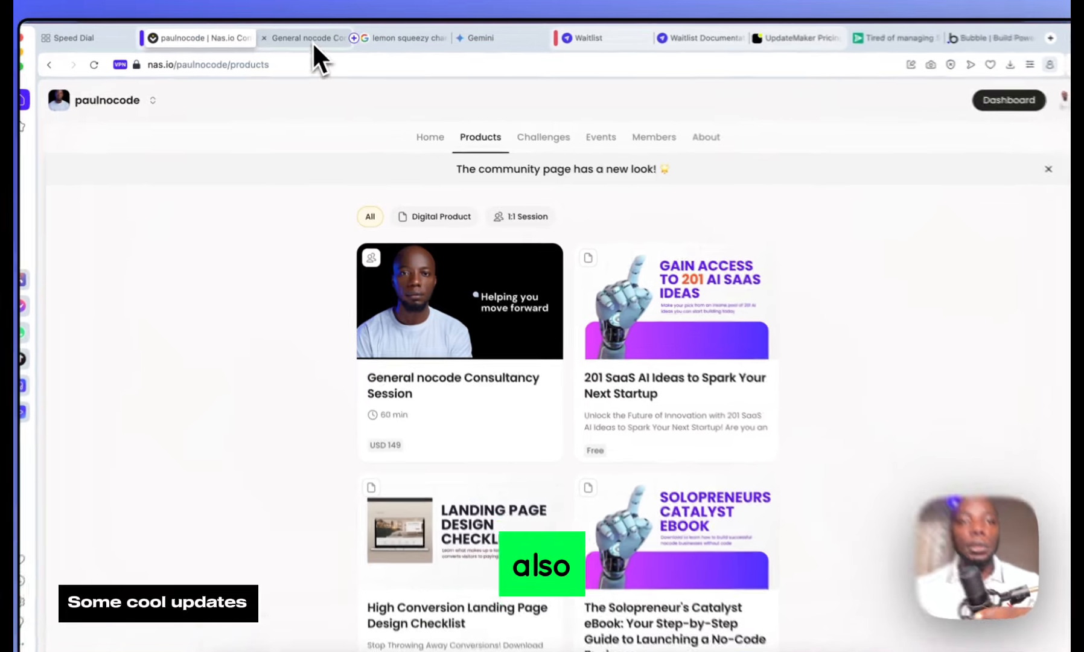
click(308, 38)
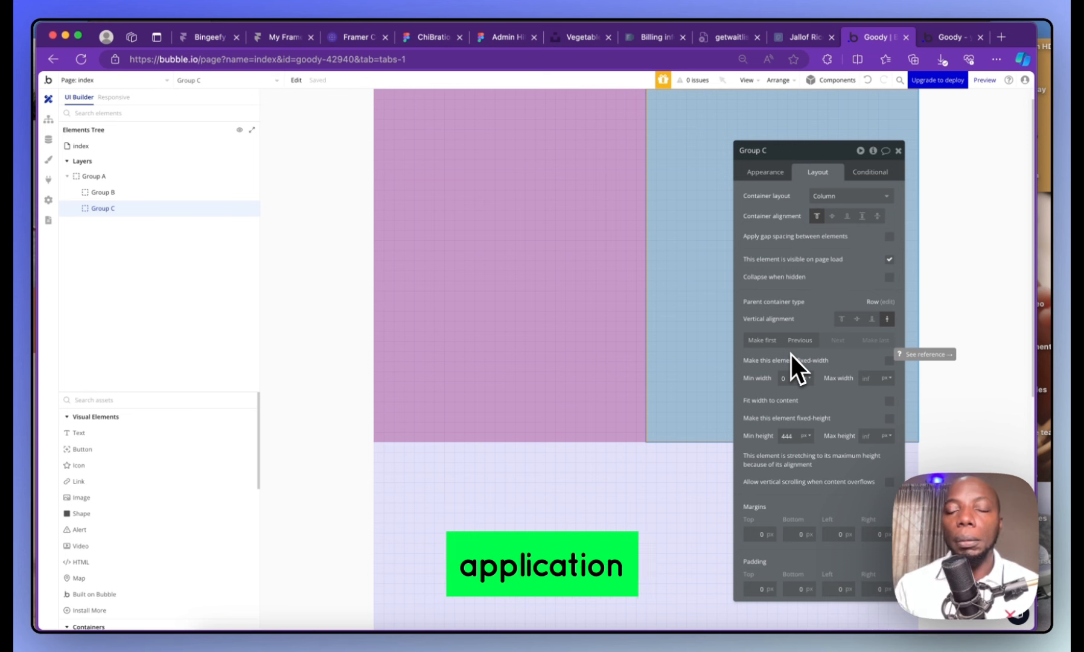
Change the index page's default builder width from 1080 to 1440
click(648, 262)
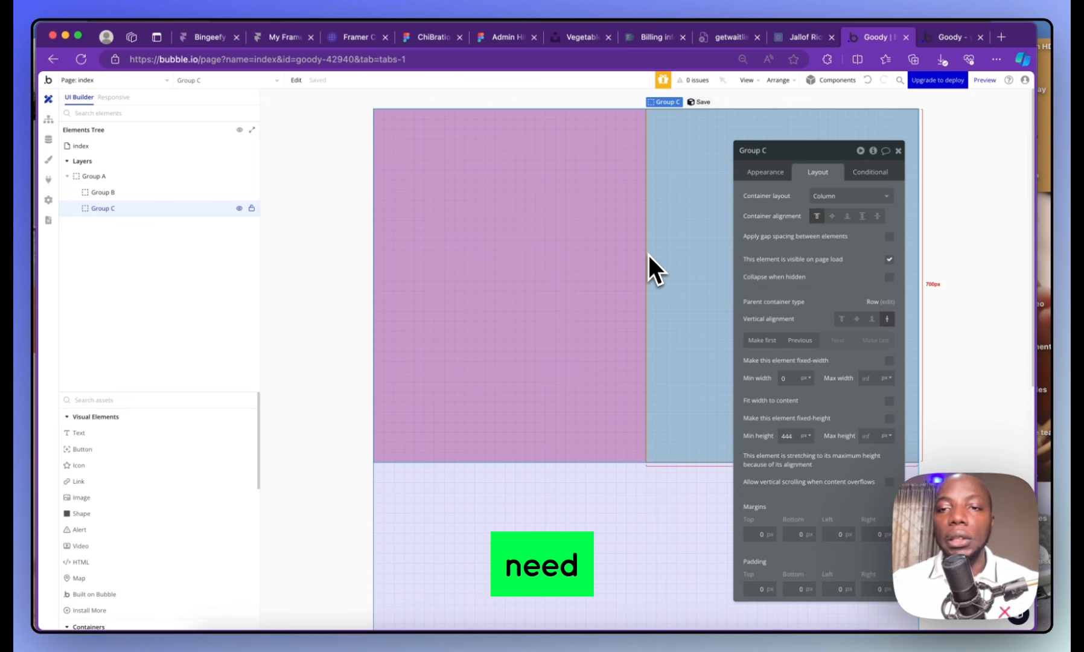
click(897, 151)
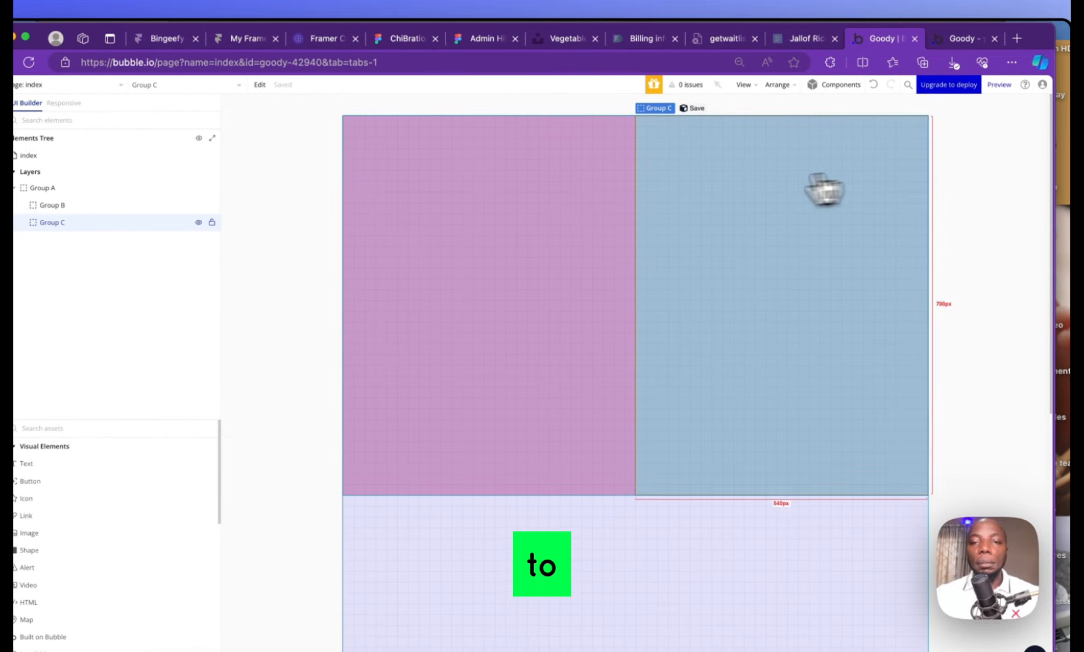
click(116, 156)
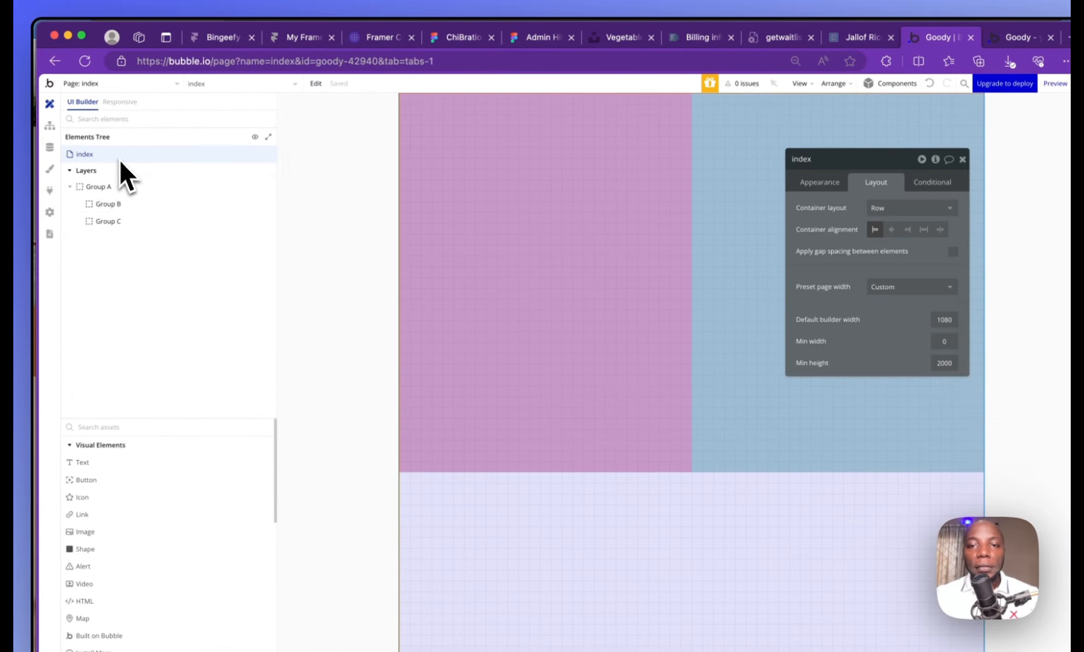
click(785, 173)
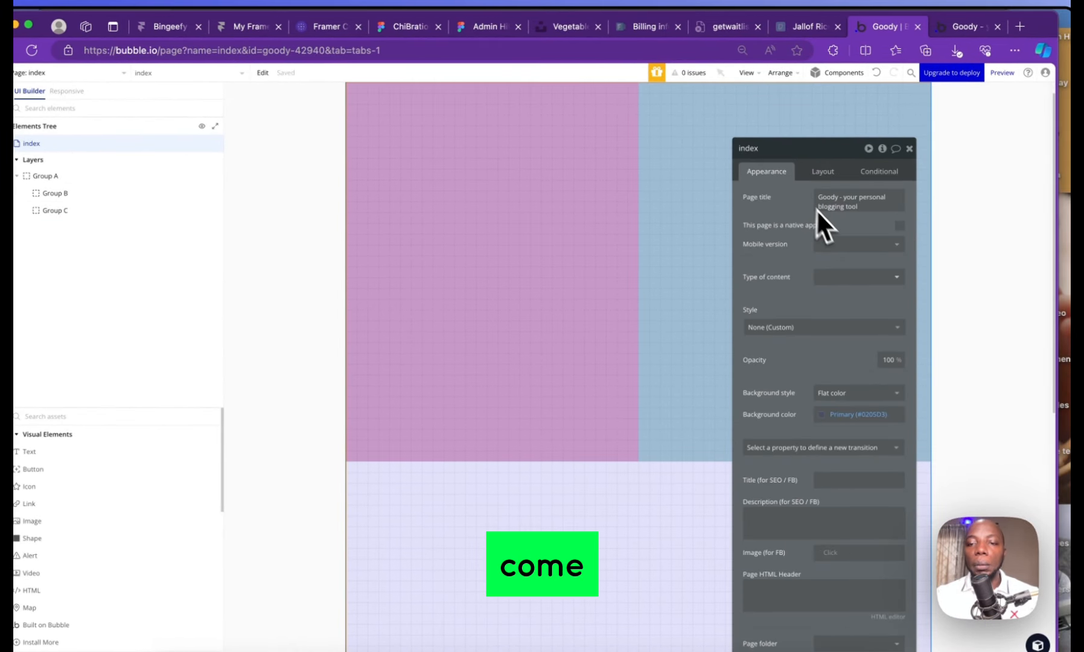
click(822, 173)
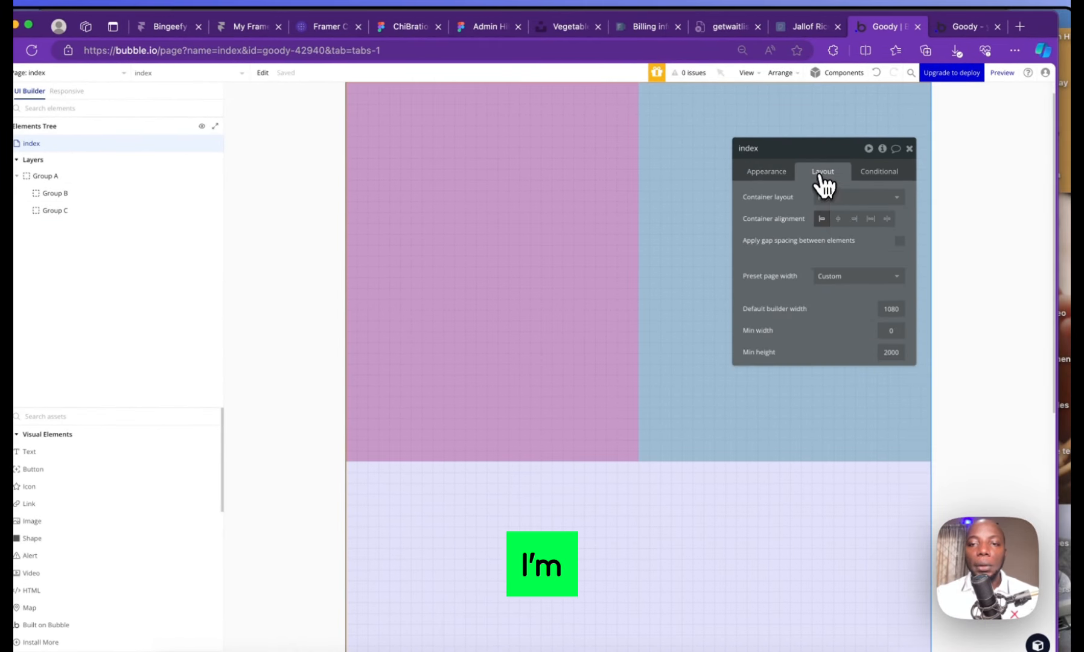
double_click(888, 307)
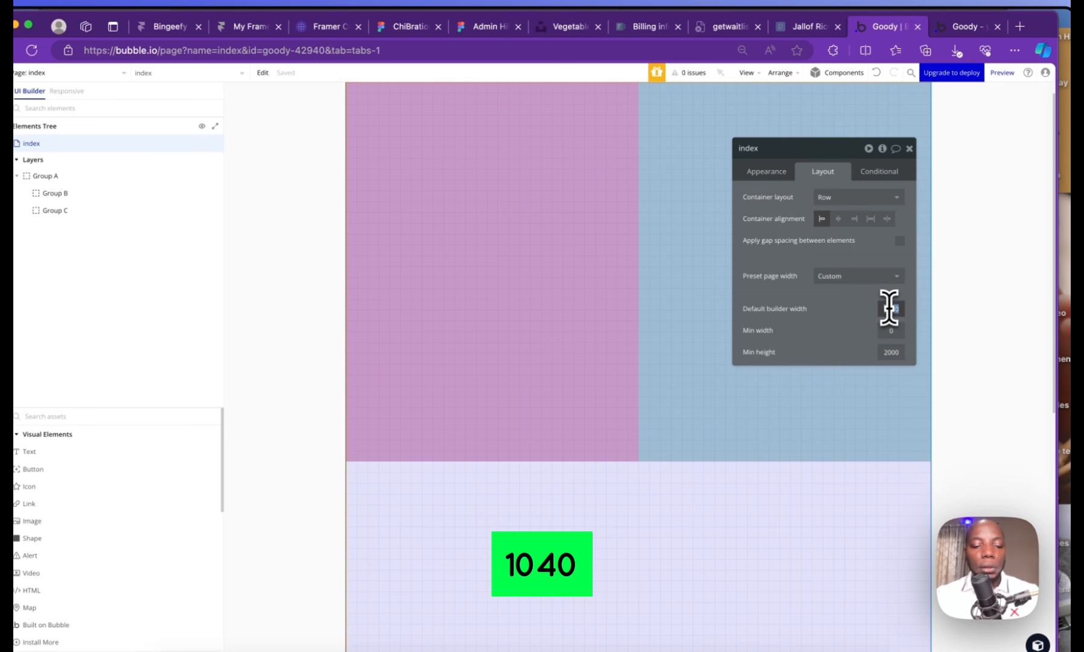
text(1440)
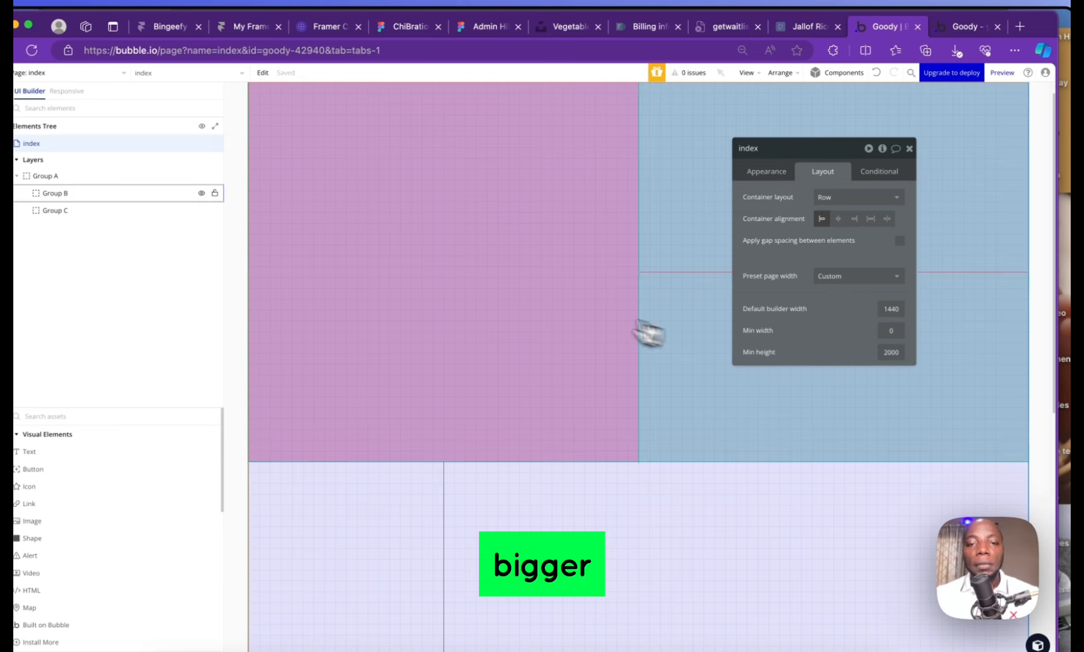
click(552, 278)
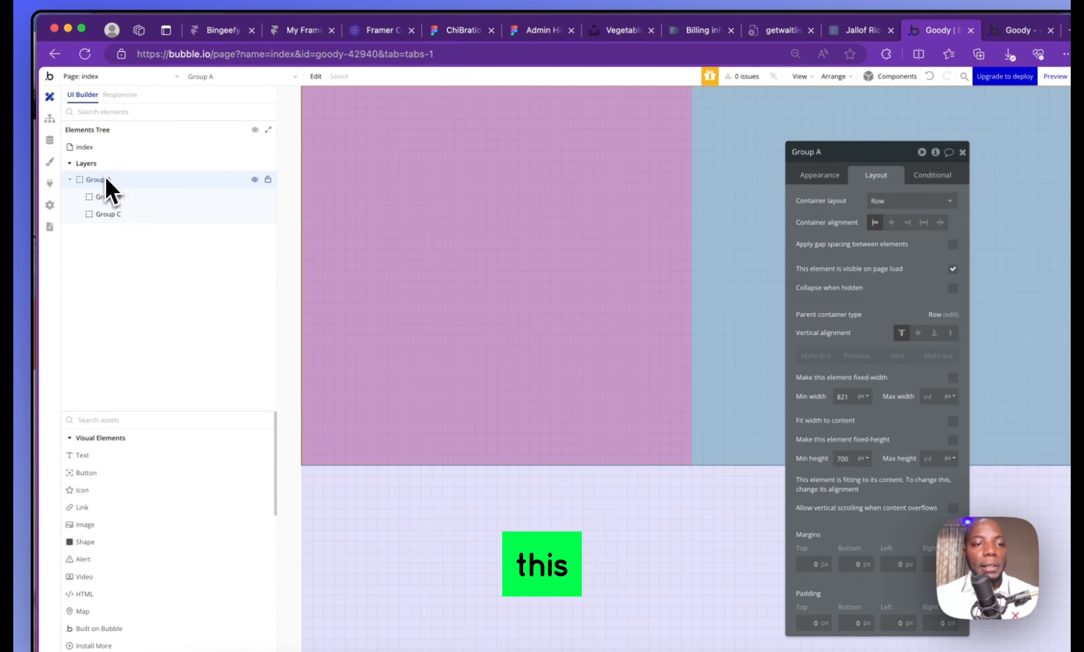
Set Group A's container layout to Column so Group B stacks above Group C
click(94, 178)
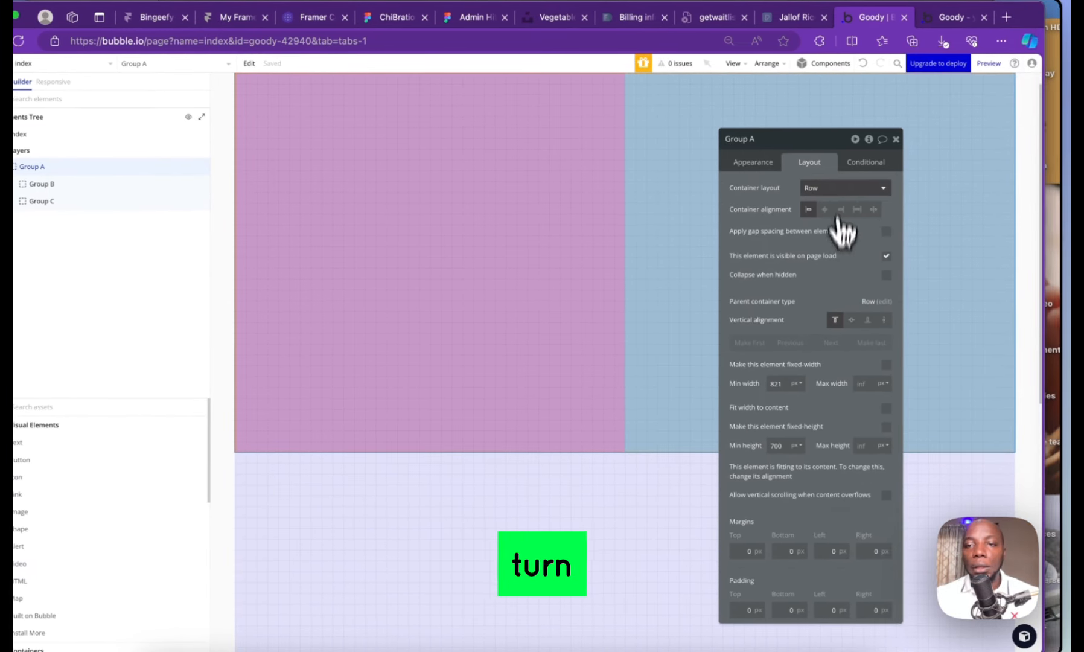
click(833, 186)
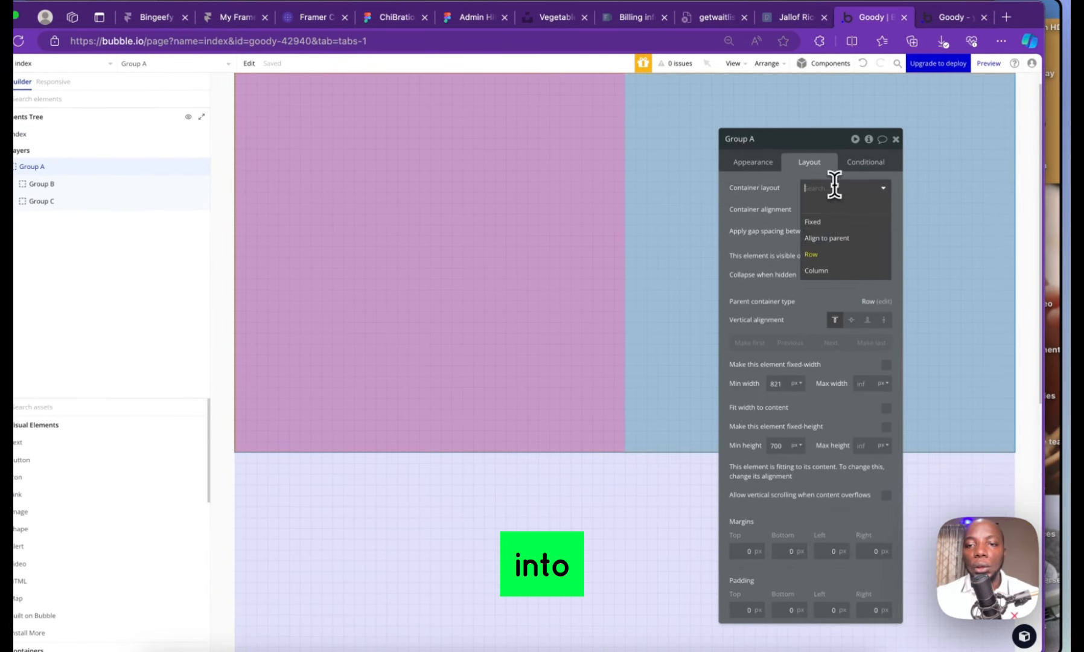
click(841, 273)
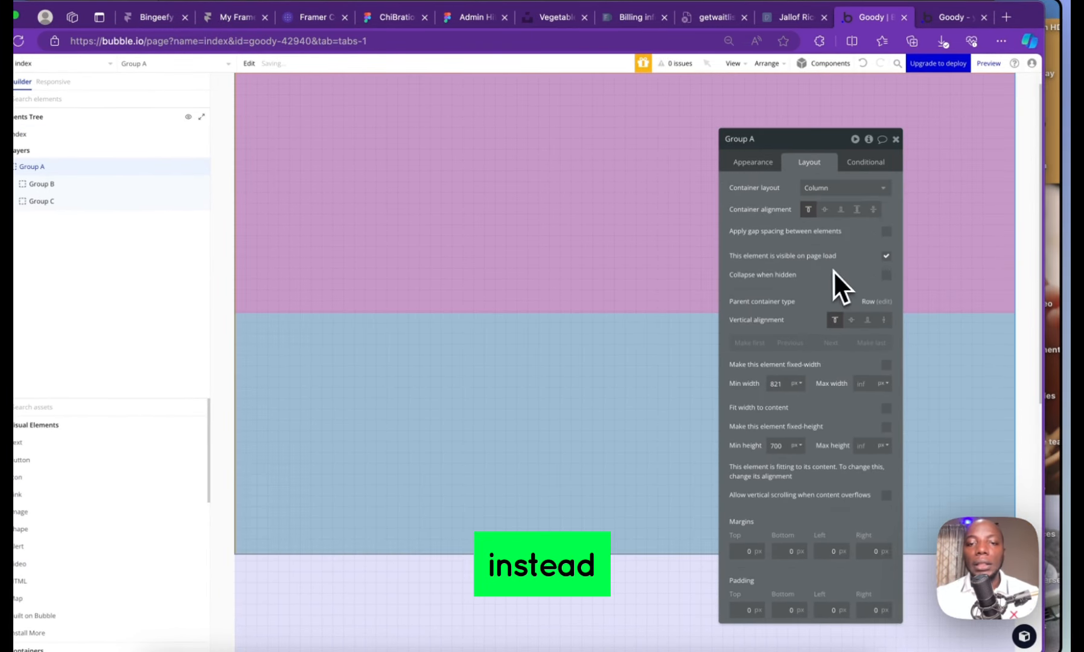
Raise the minimum height of Groups B and C from 444 to 600
click(603, 202)
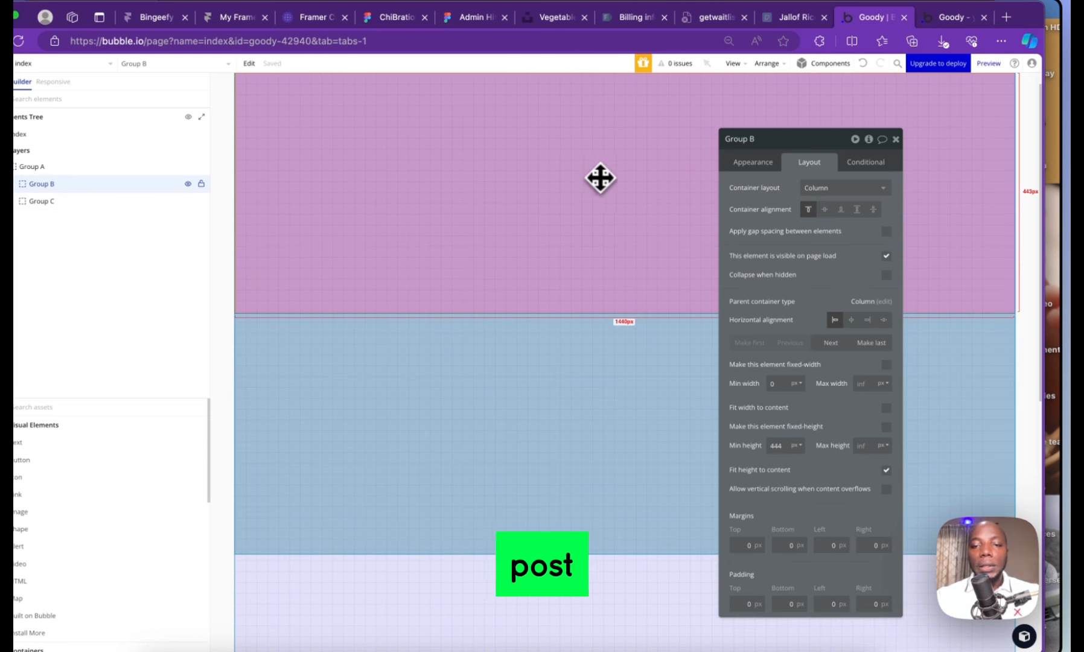
click(624, 442)
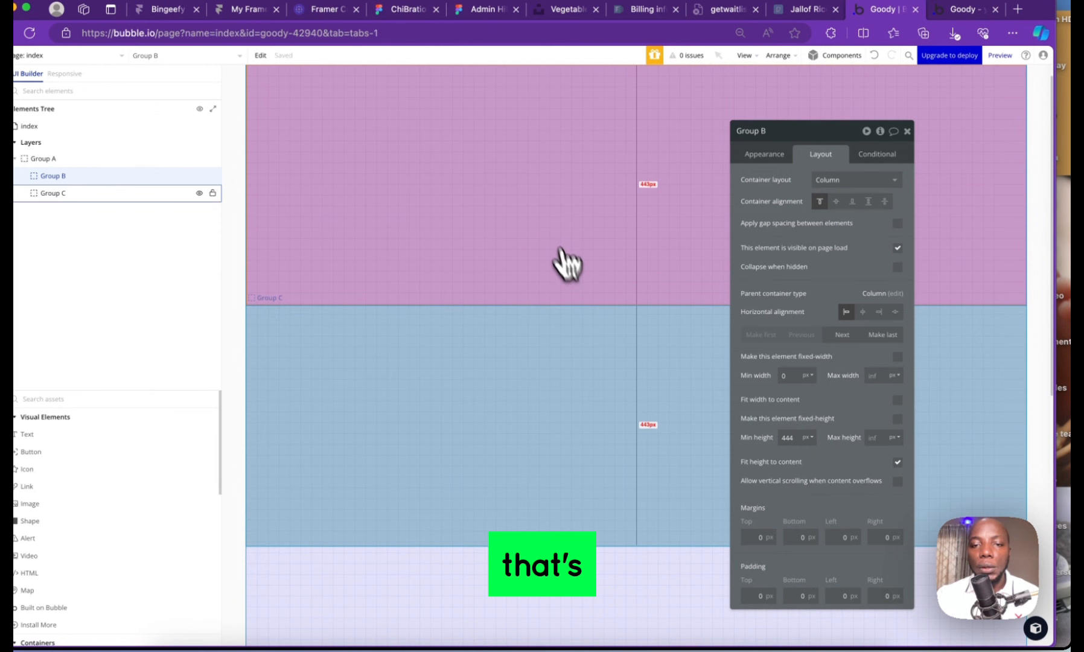
click(639, 292)
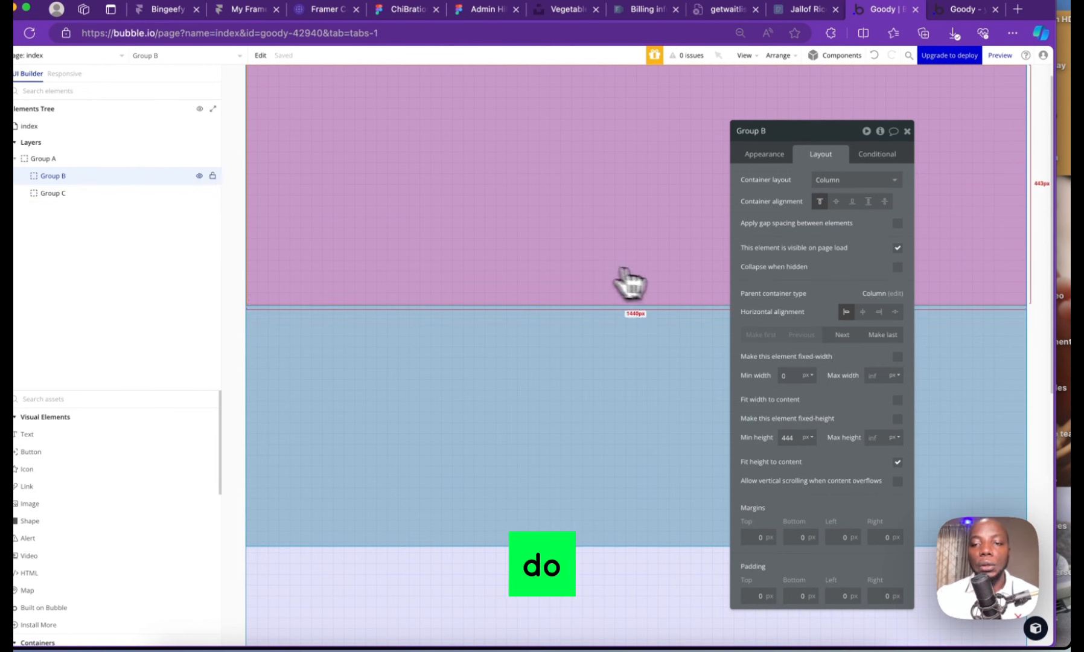
click(796, 437)
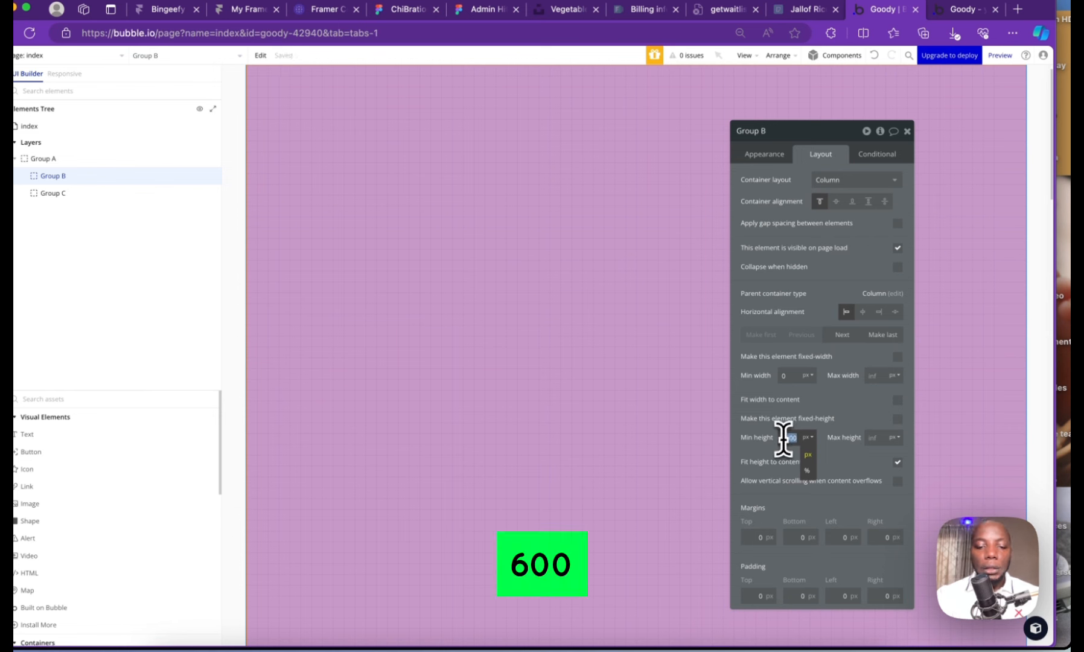
click(561, 457)
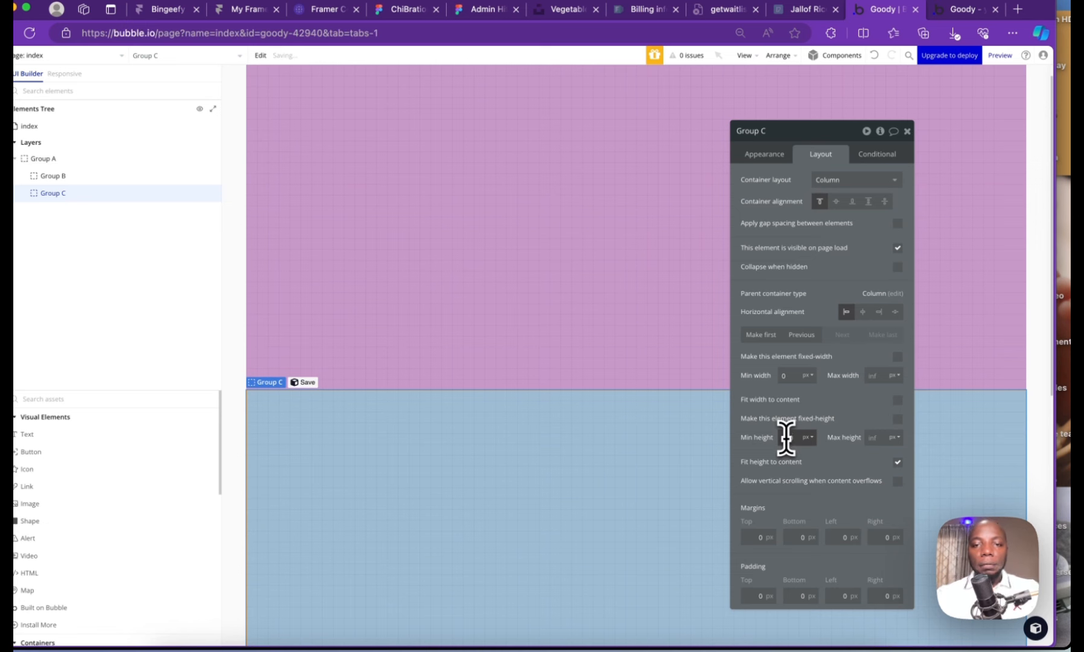
Give Group B 40 px left and right padding
click(532, 196)
click(754, 595)
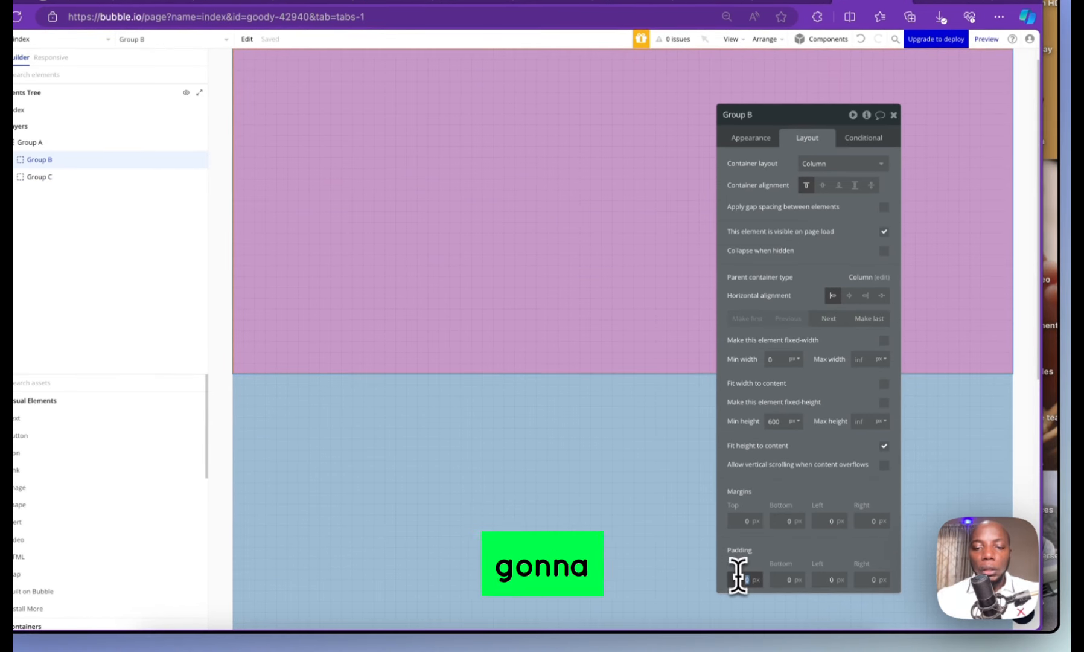
key(Tab)
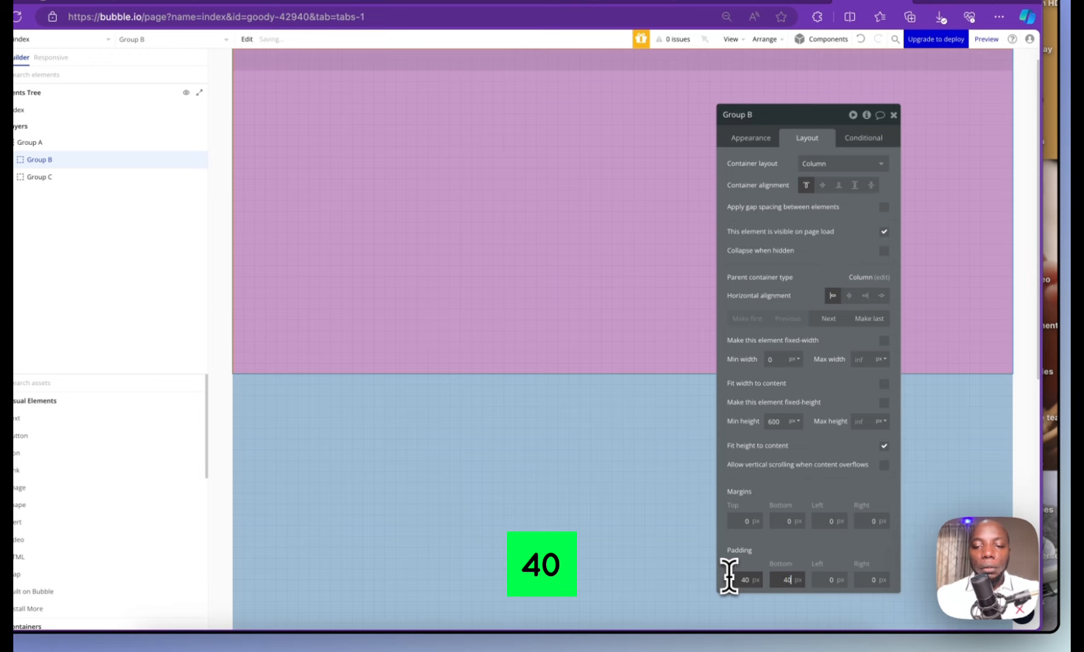
key(Tab)
text(40)
key(Tab)
text(4)
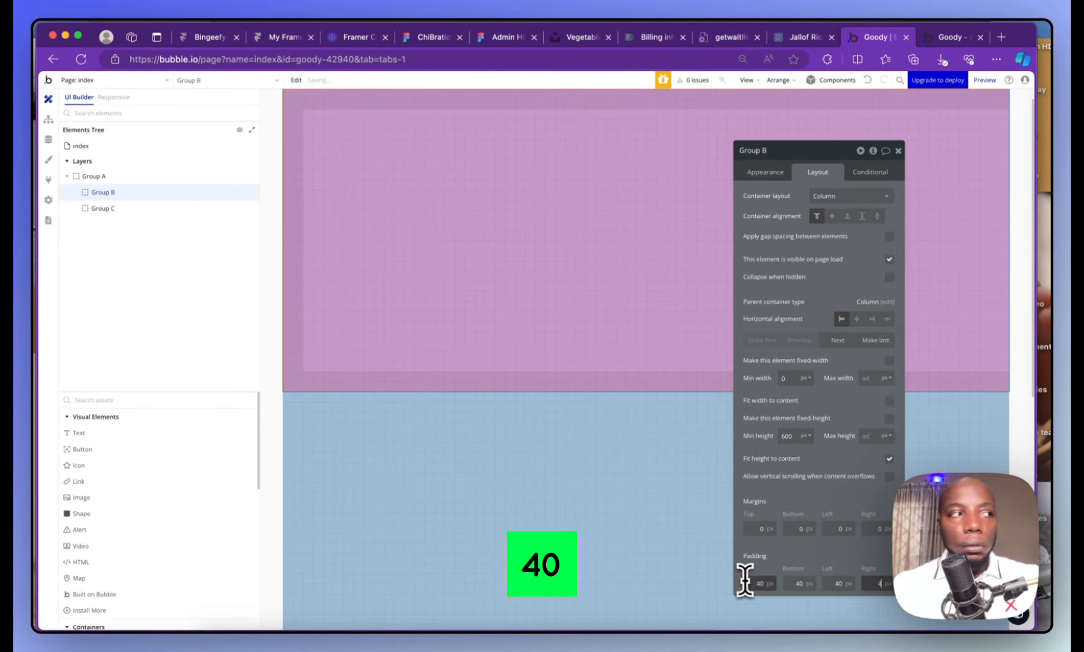
text(0)
Give Group C 40 px left and right padding
click(520, 490)
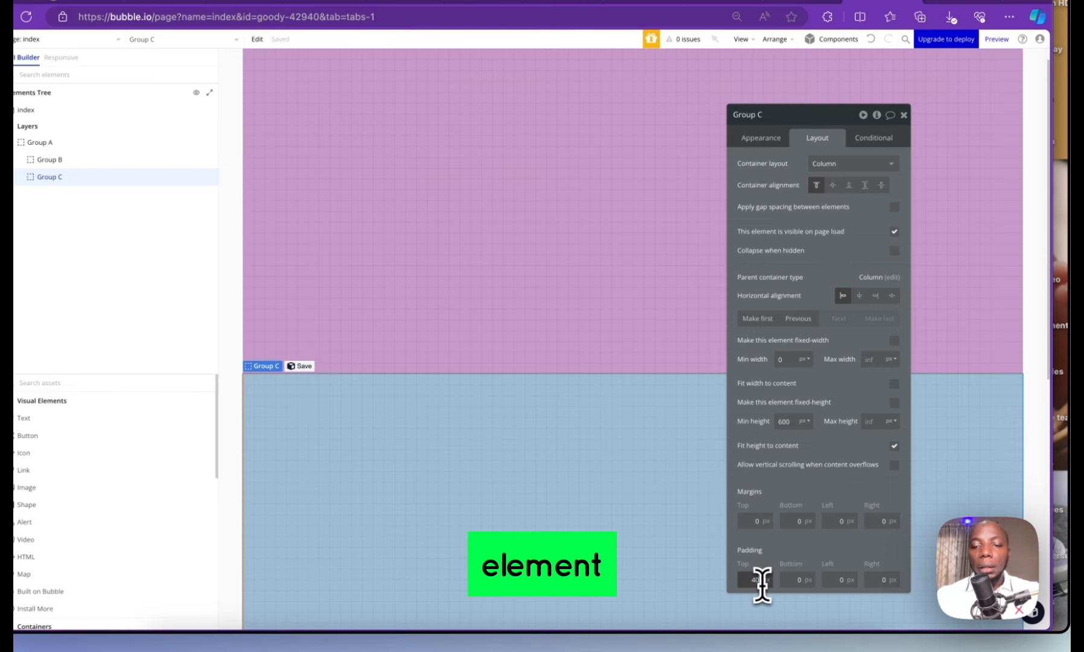
key(Tab)
text(404)
text(0)
key(Tab)
text(40)
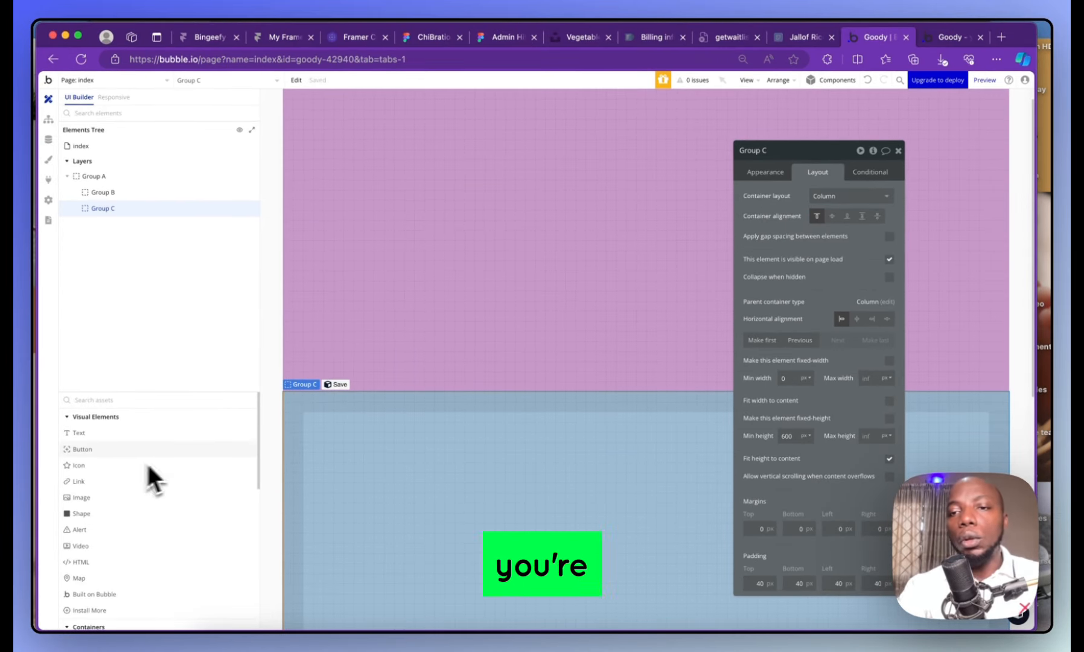
click(897, 150)
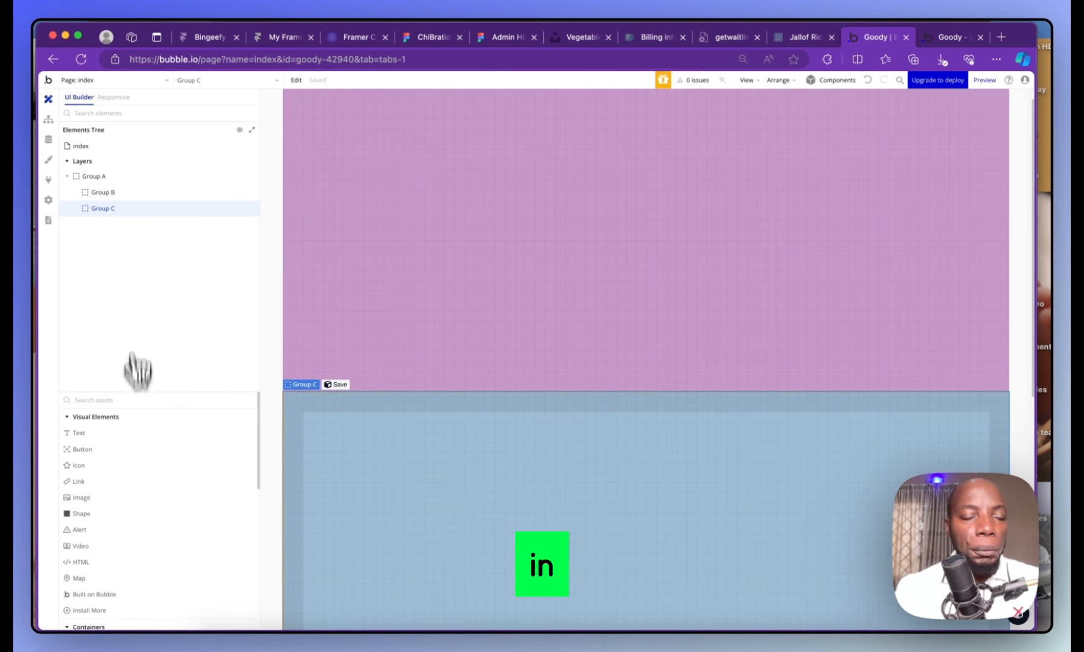
Draw a new plain Group D across the top of Group B
scroll(132, 476, down, 4)
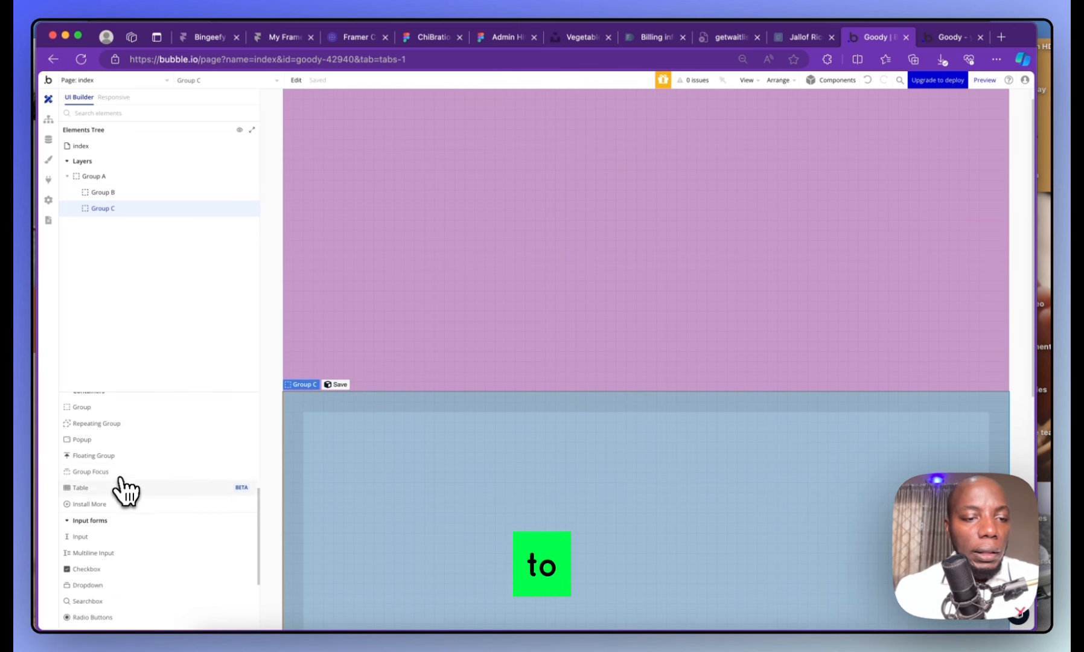
click(82, 406)
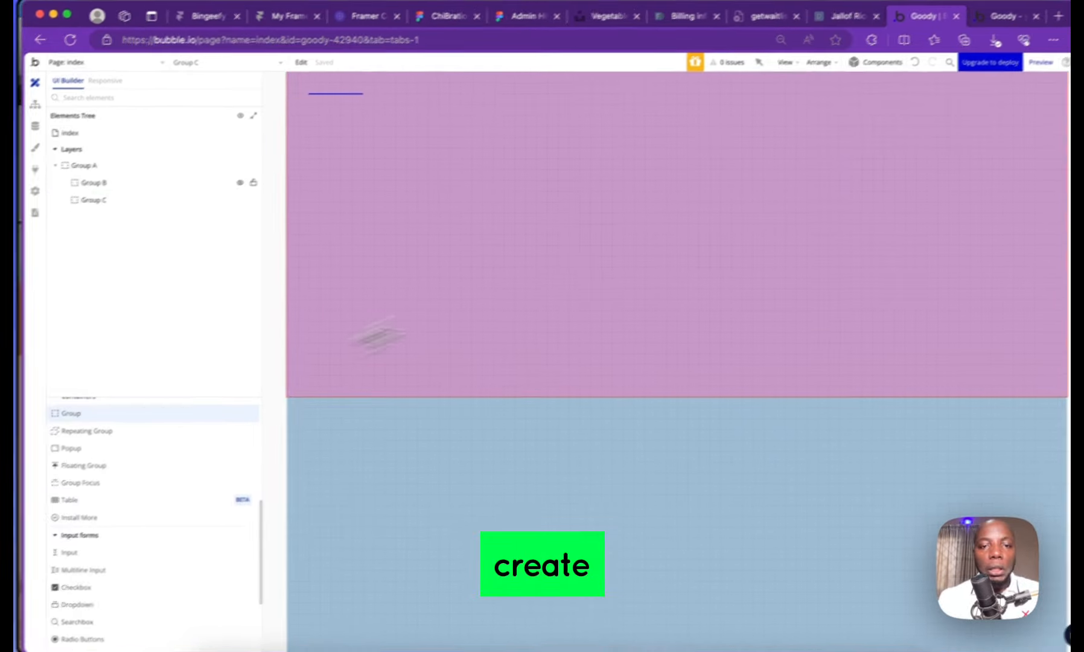
mouse_move(401, 132)
mouse_down()
mouse_move(595, 308)
mouse_move(591, 317)
mouse_up()
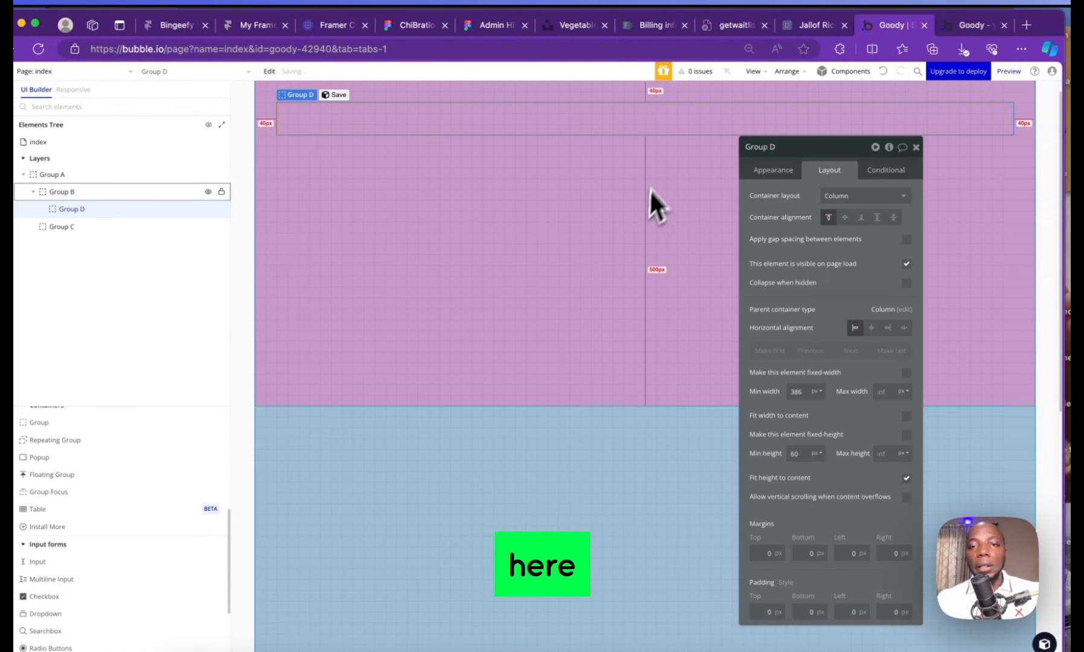
Set the background style to None on Group B, the index page and Group A
click(453, 169)
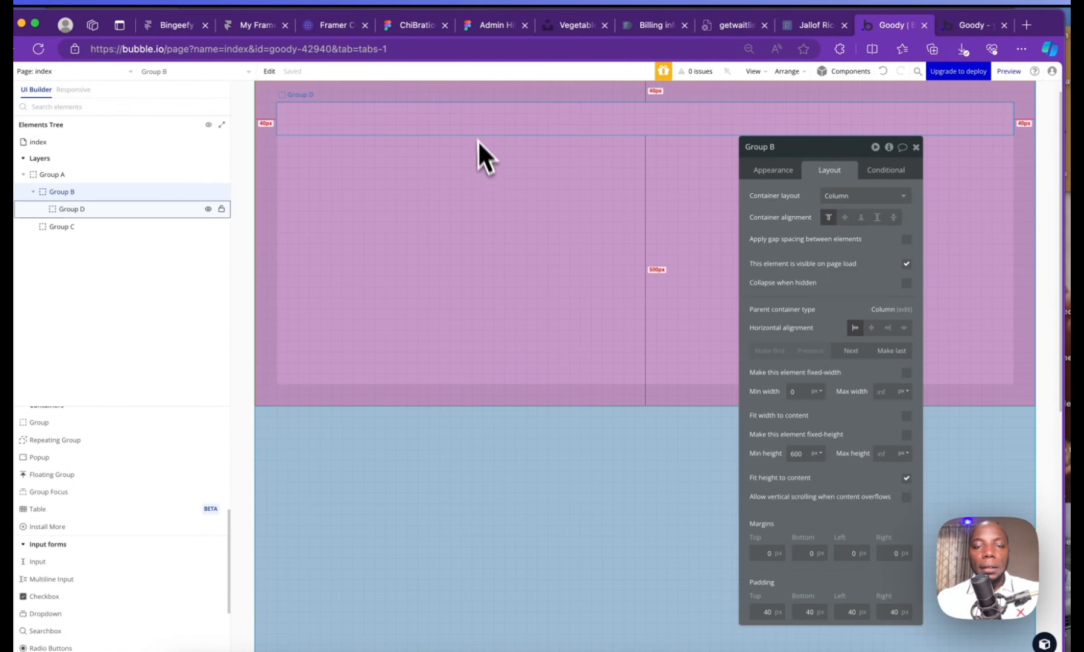
click(787, 171)
click(832, 385)
click(836, 419)
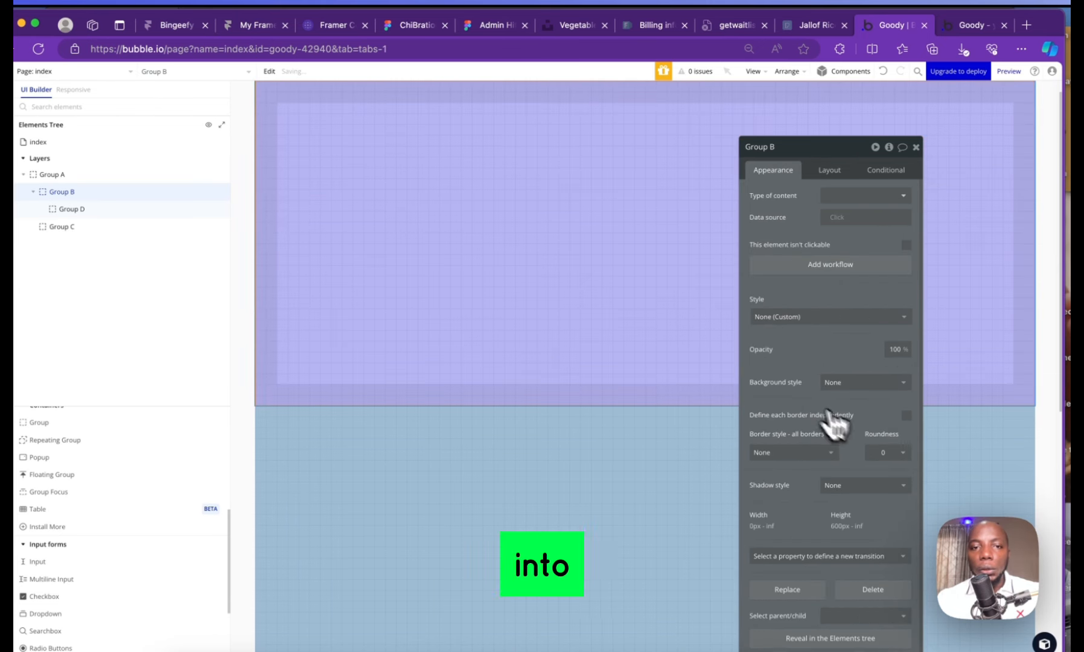
click(91, 142)
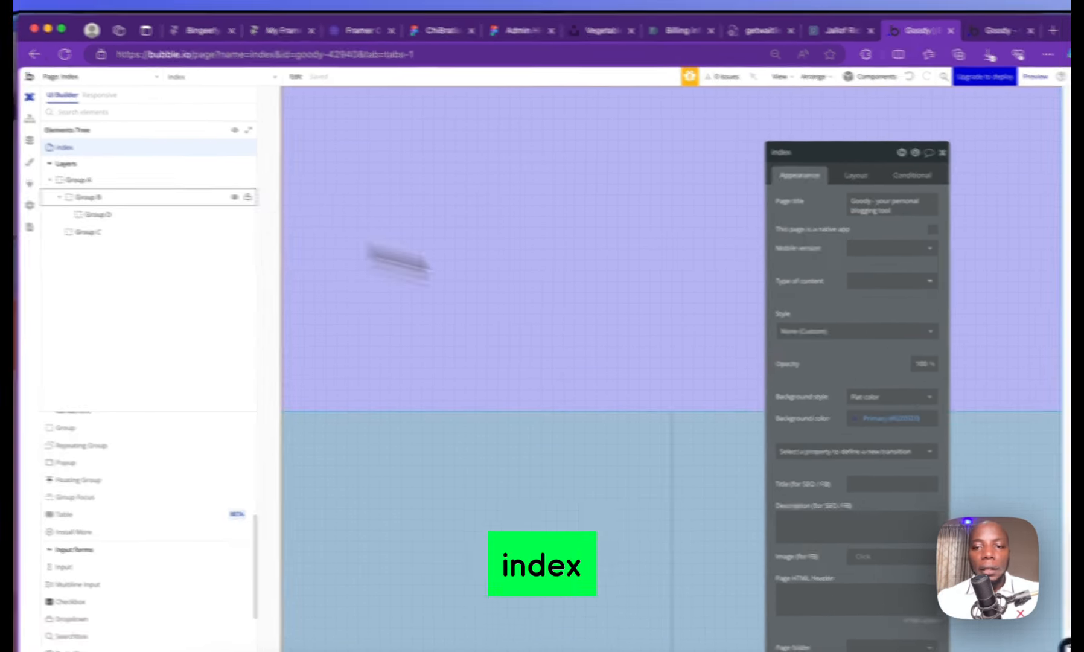
click(859, 393)
click(836, 426)
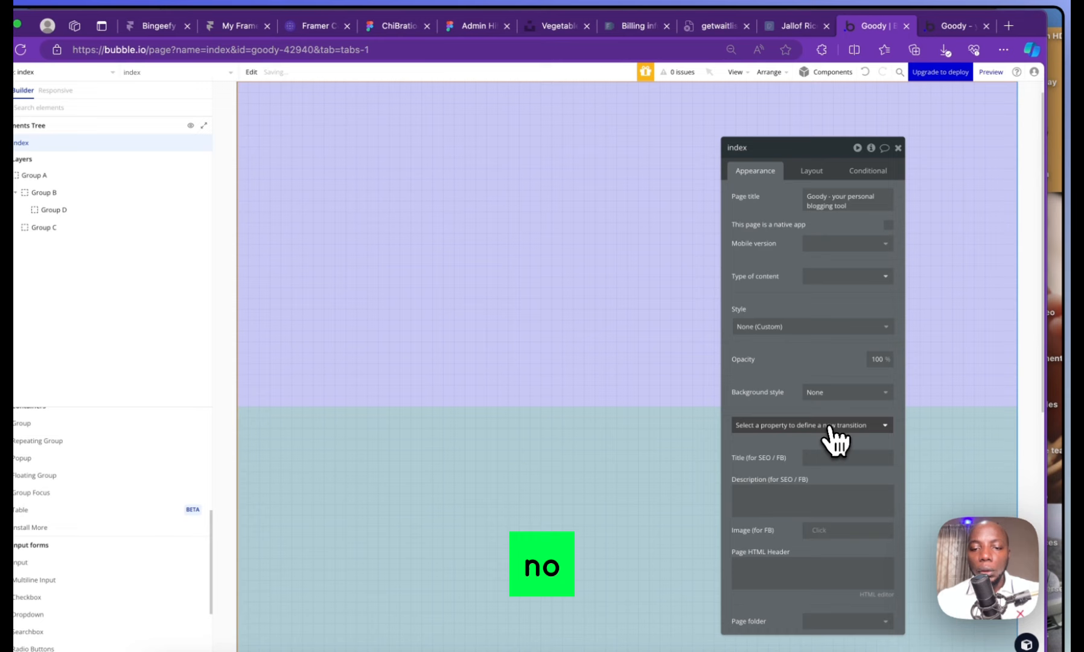
click(549, 121)
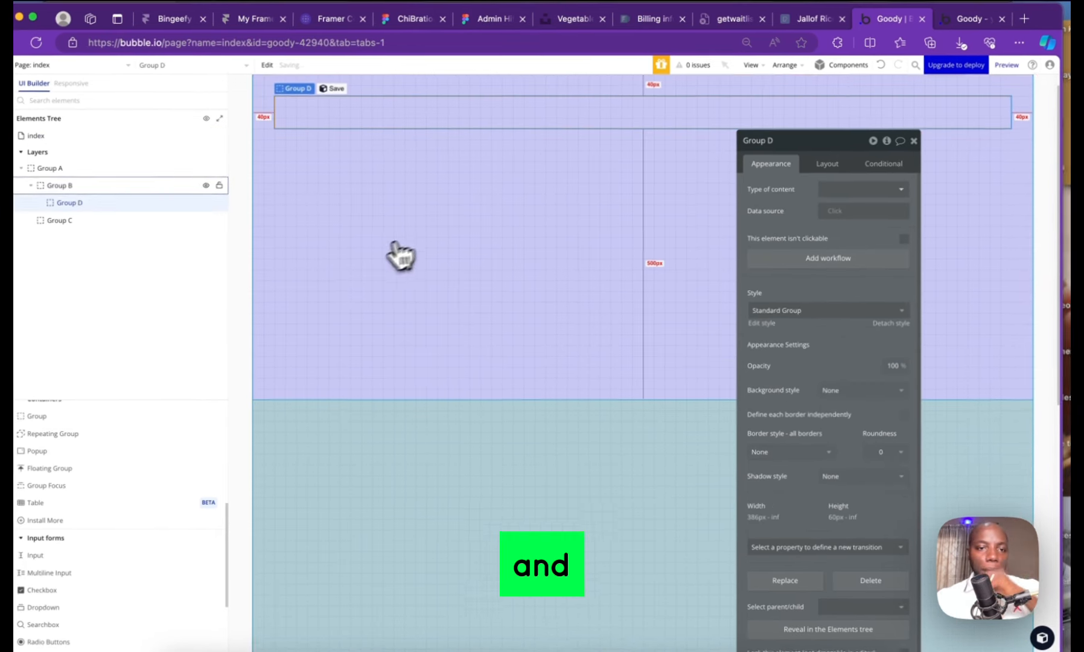
click(401, 256)
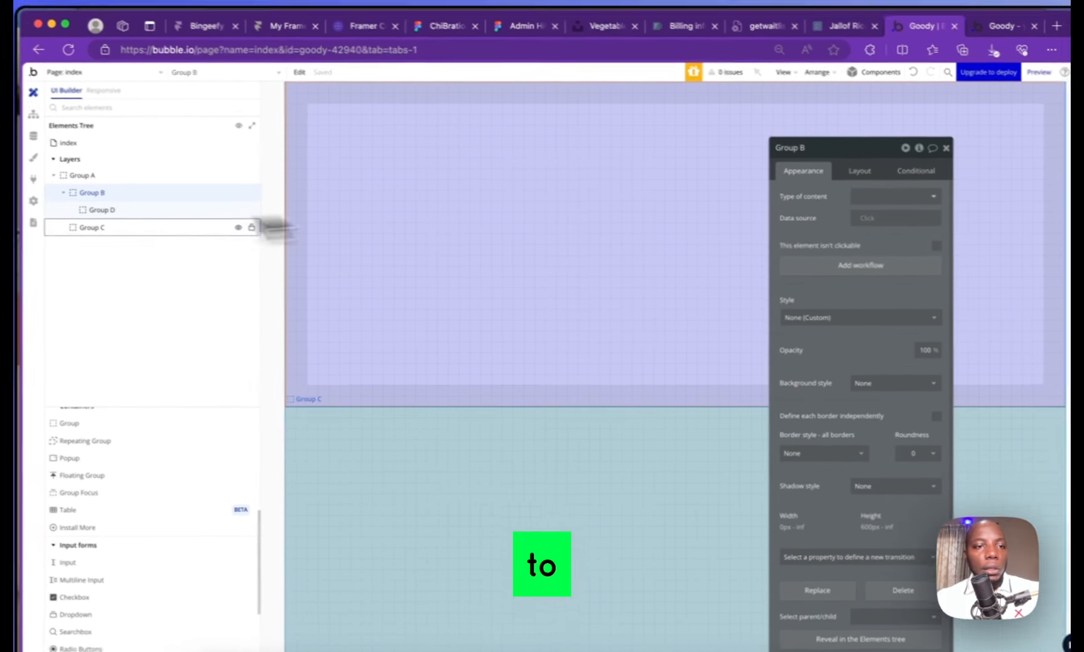
click(190, 176)
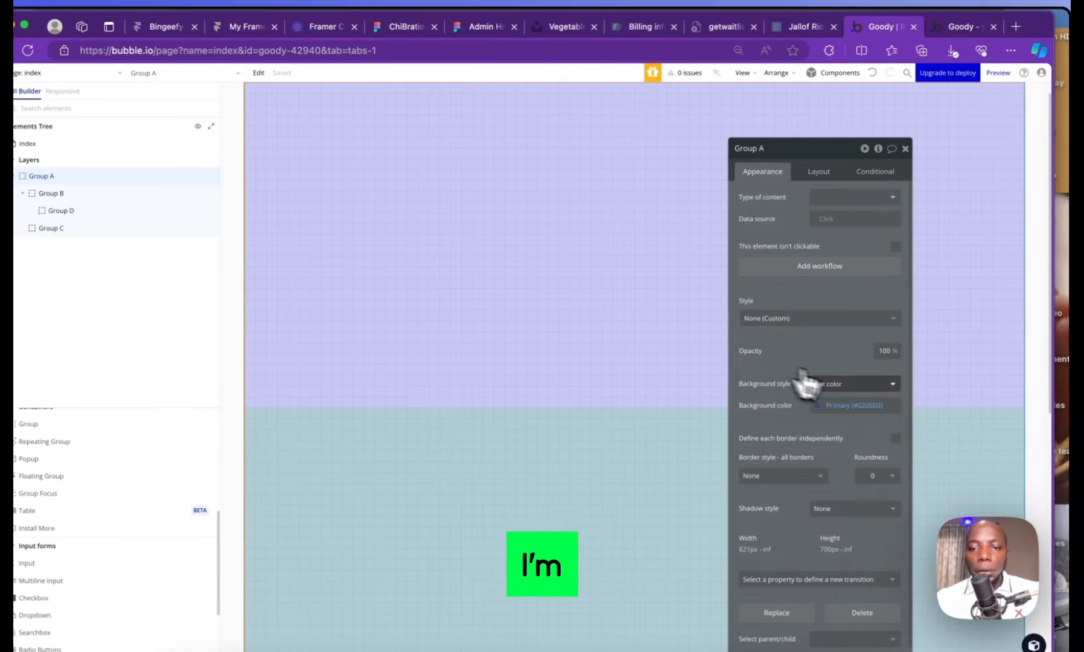
click(890, 385)
click(896, 402)
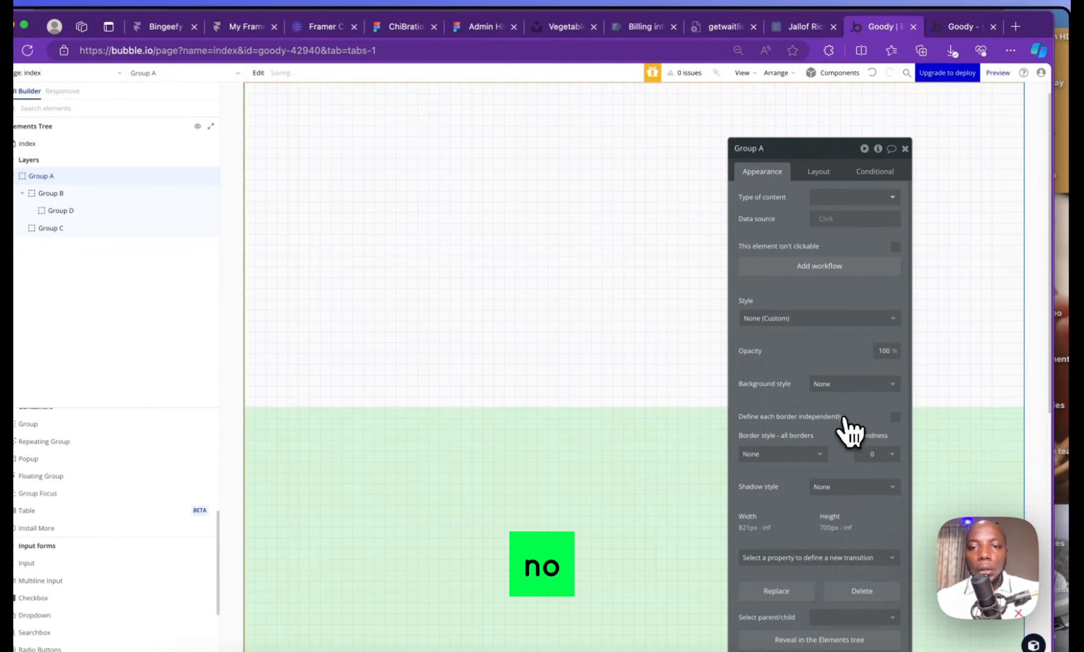
Stretch Group D horizontally to fill Group B's full width
click(515, 121)
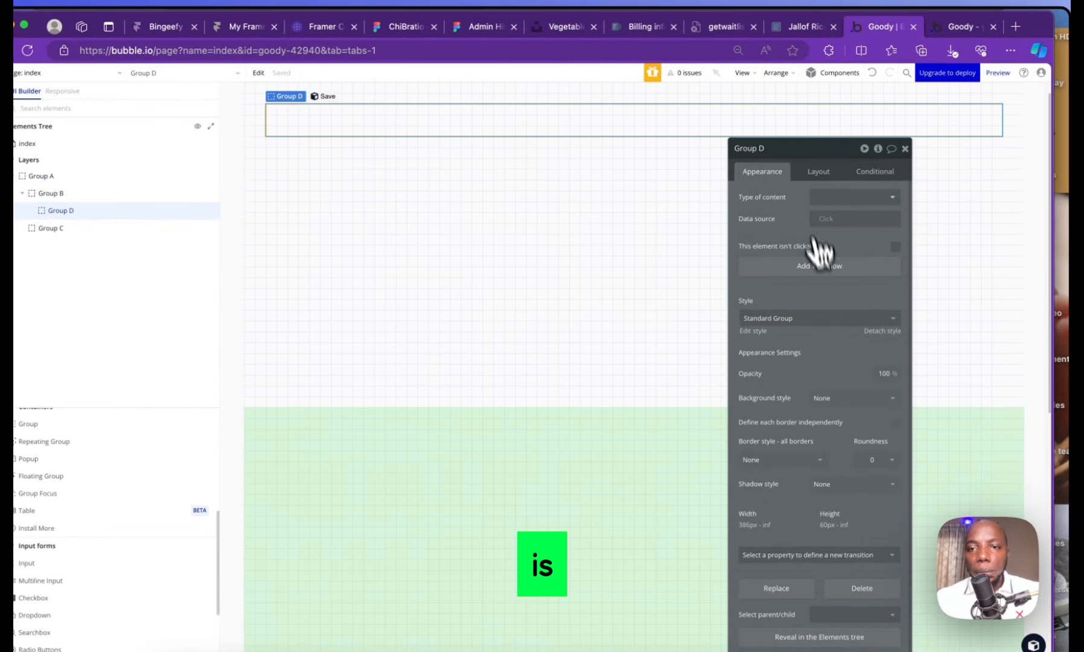
click(817, 172)
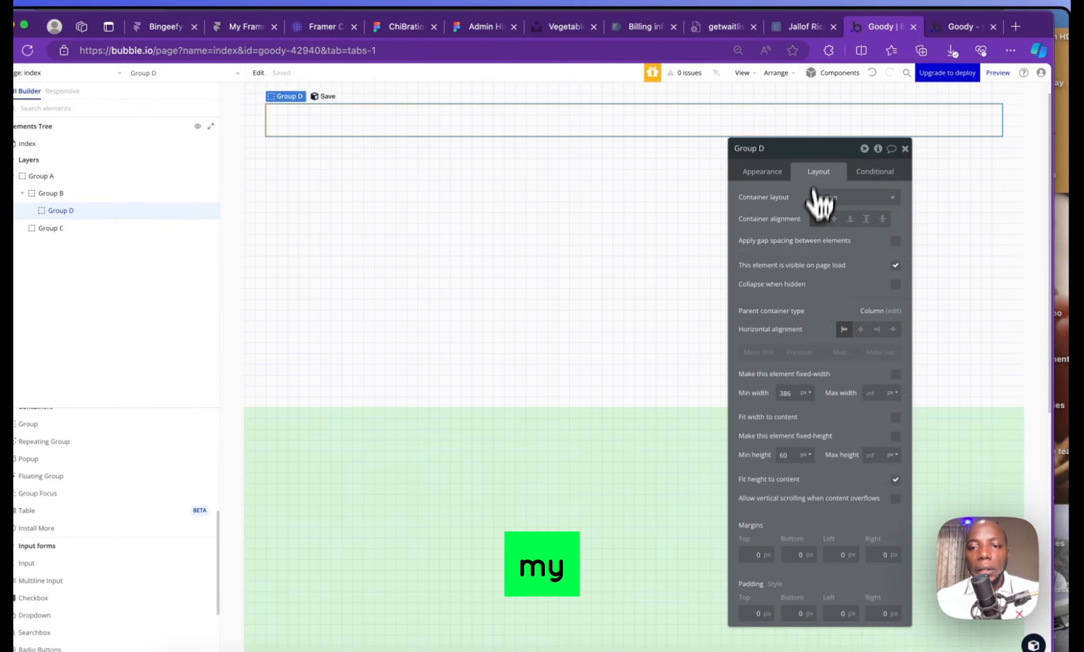
click(893, 329)
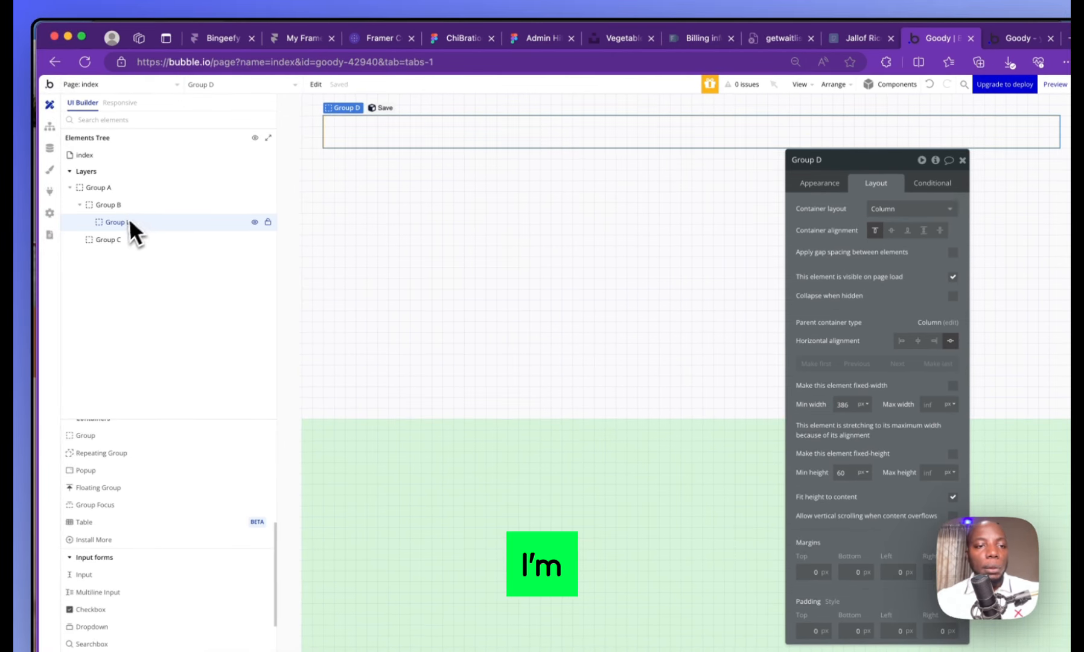
double_click(125, 222)
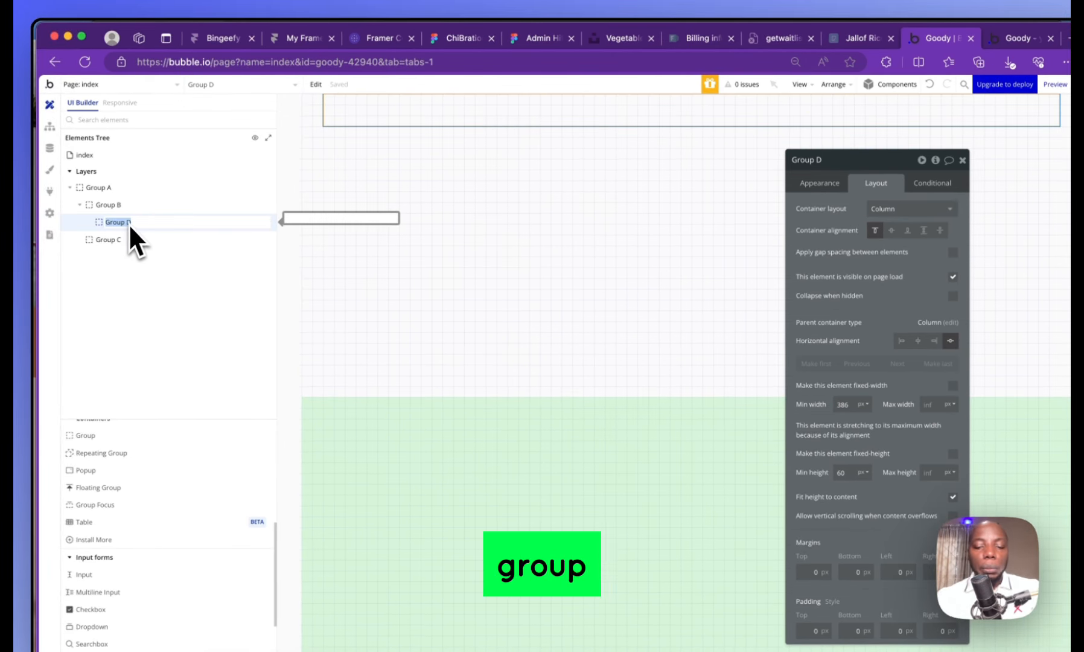
Rename Group D to 'authentication' and set Group B's container layout to Row
text(Suth)
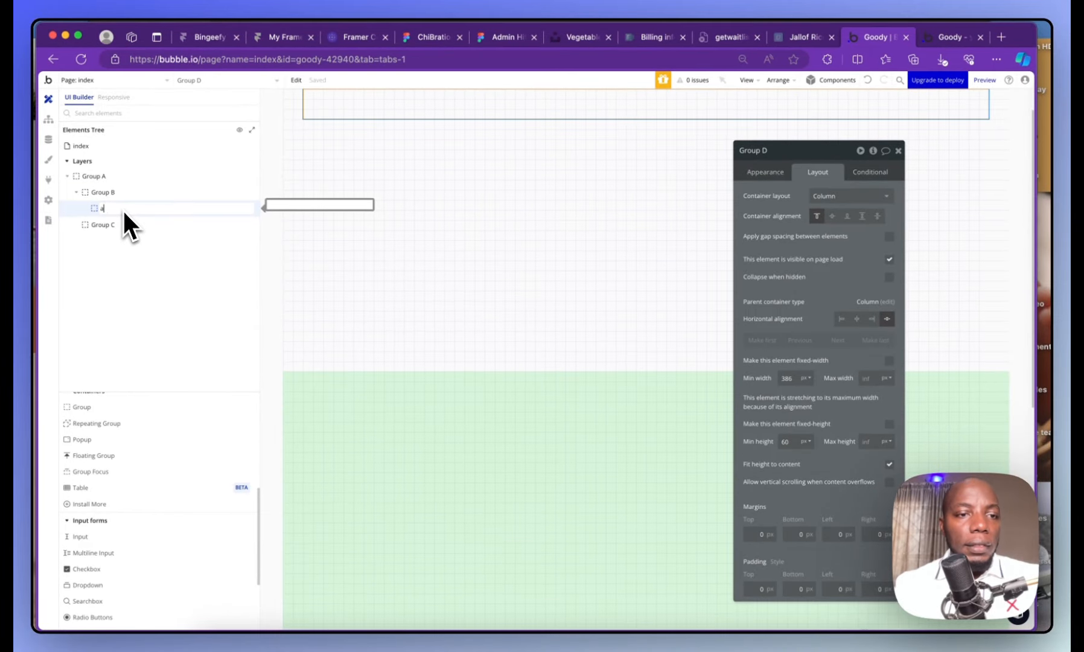
text(enication)
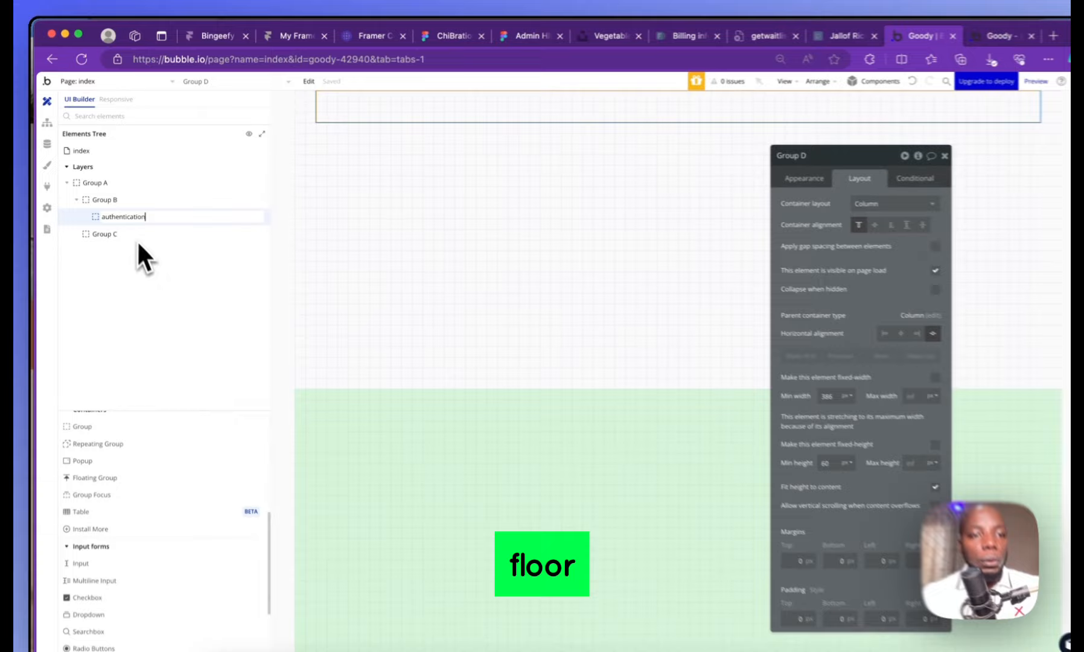
key(Return)
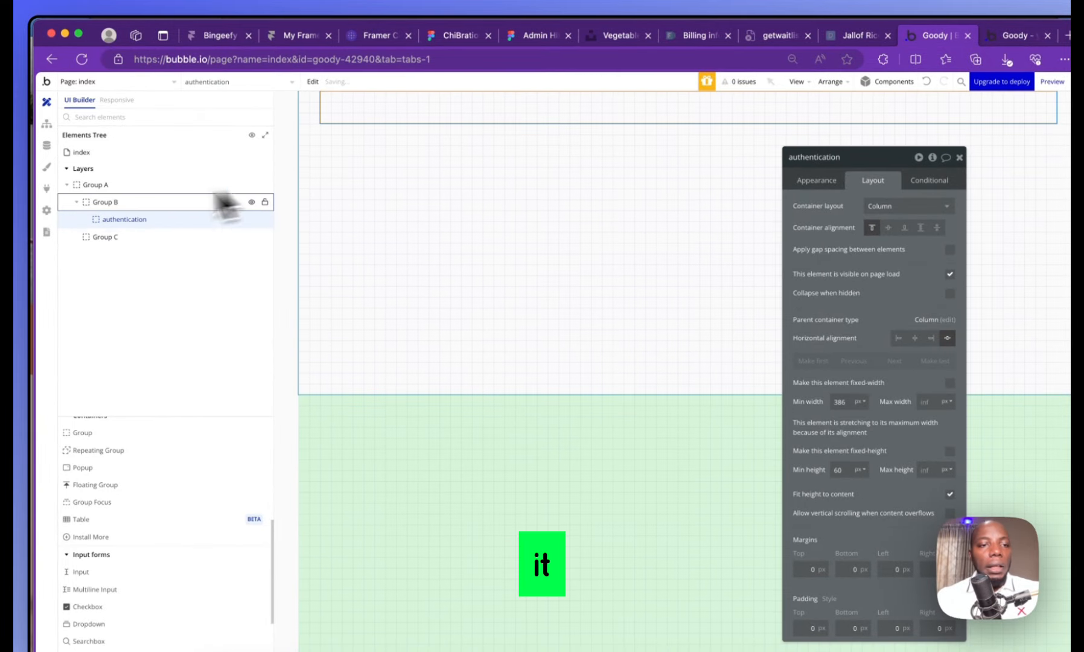
click(114, 205)
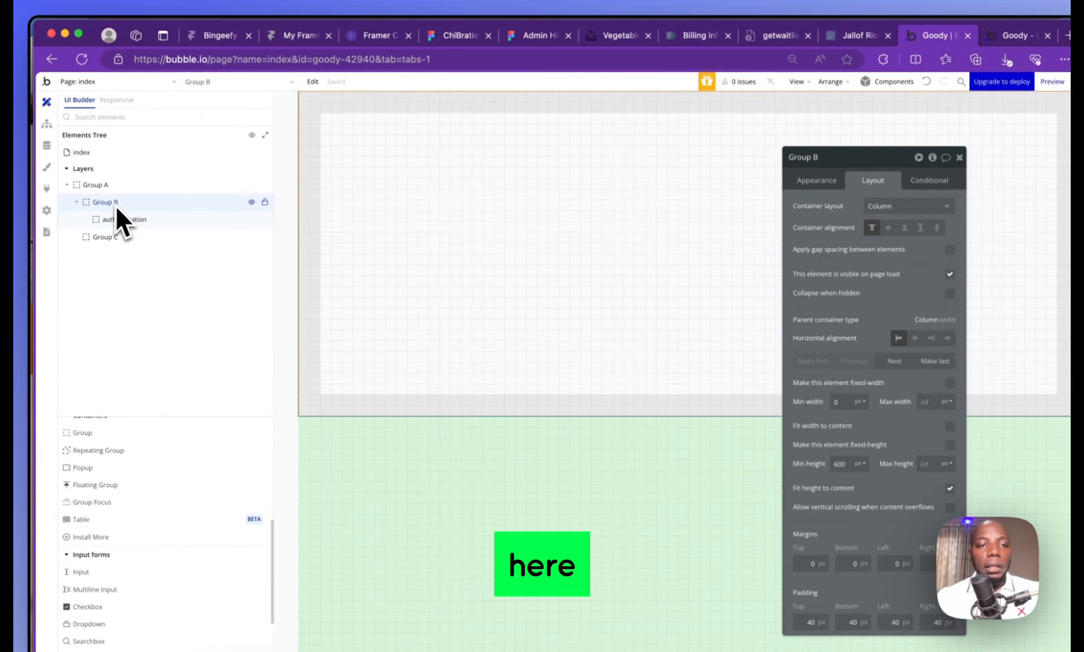
click(849, 207)
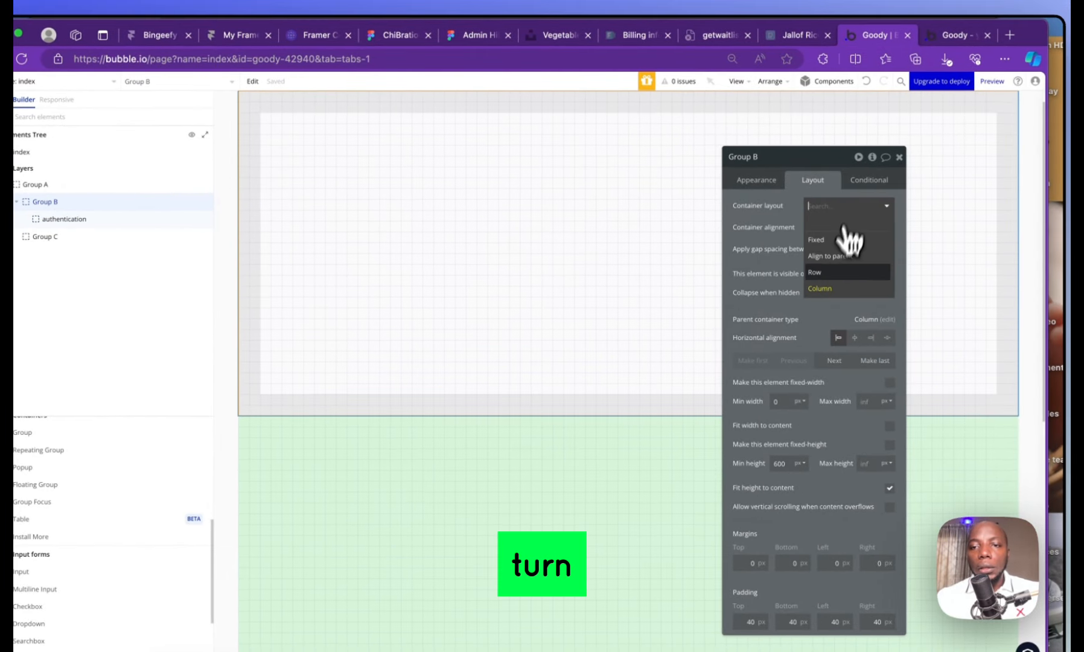
click(833, 275)
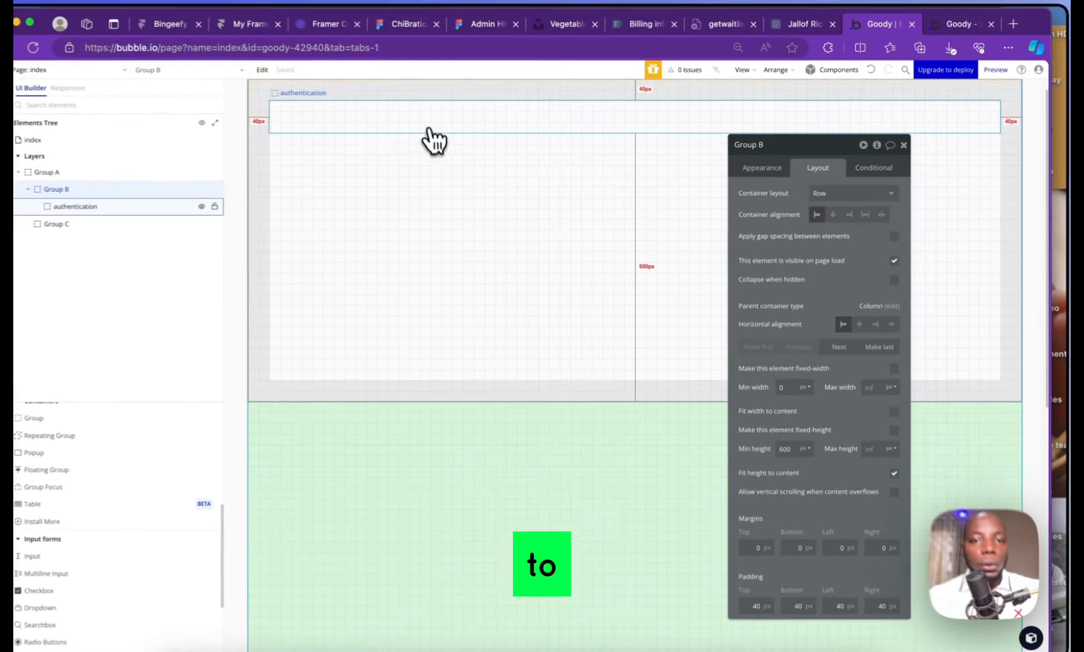
click(447, 130)
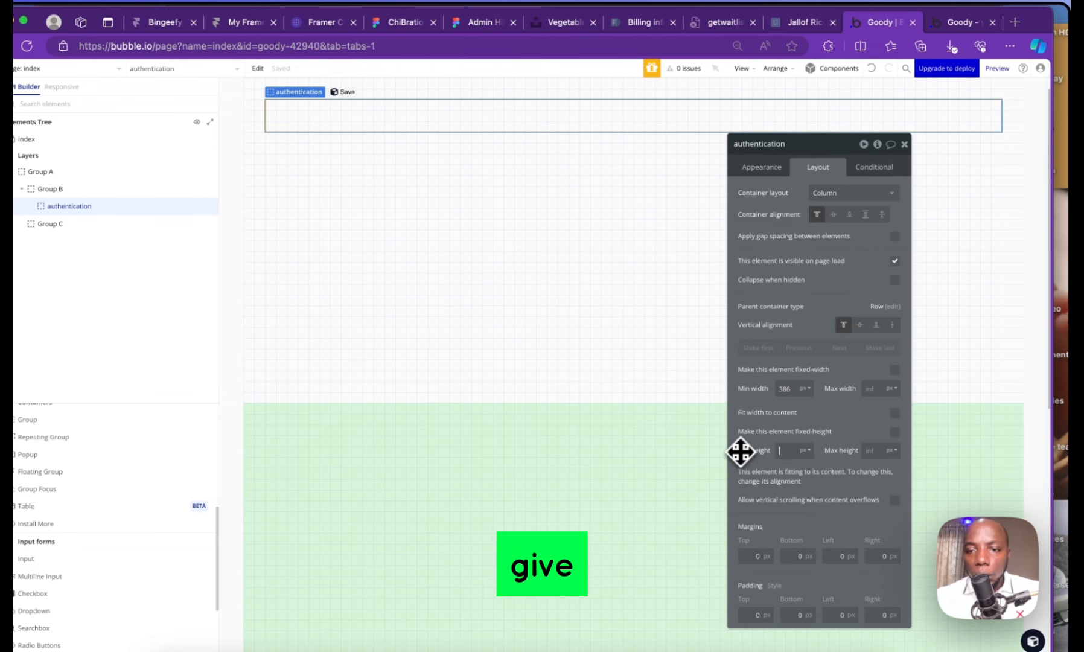
Stretch the authentication group to full row height and duplicate it
click(892, 325)
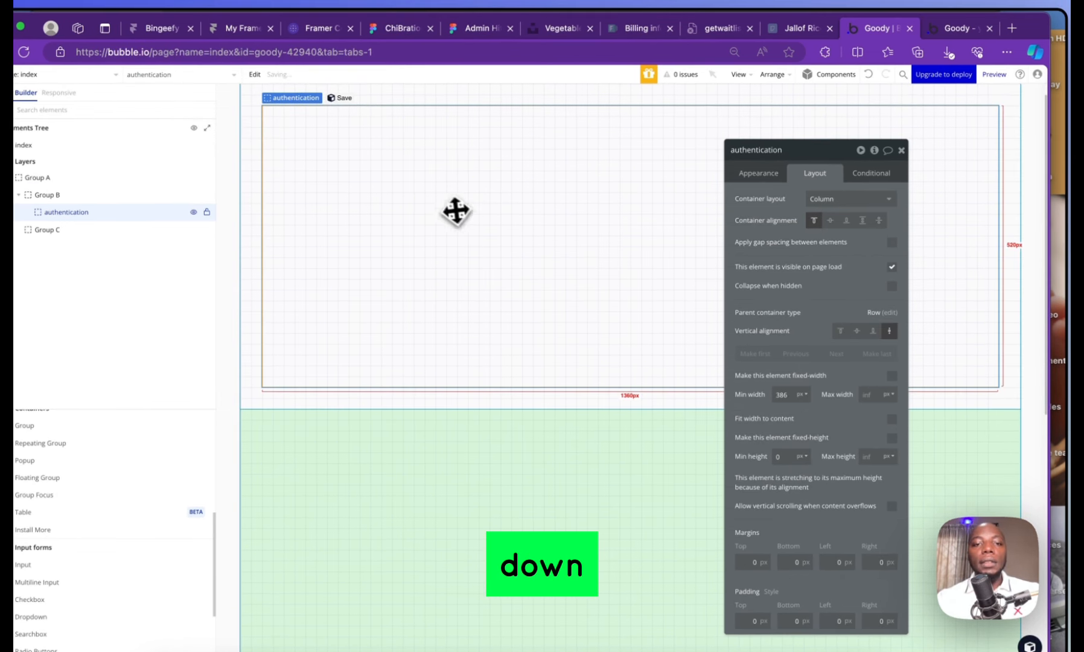
key(super+d)
click(469, 186)
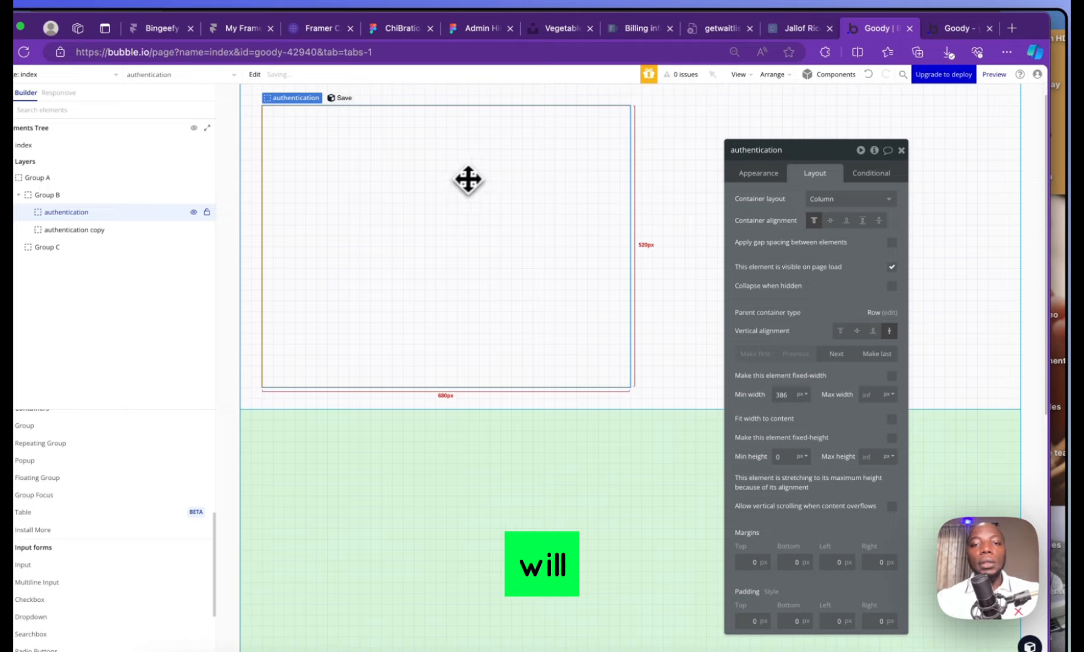
click(680, 169)
click(483, 208)
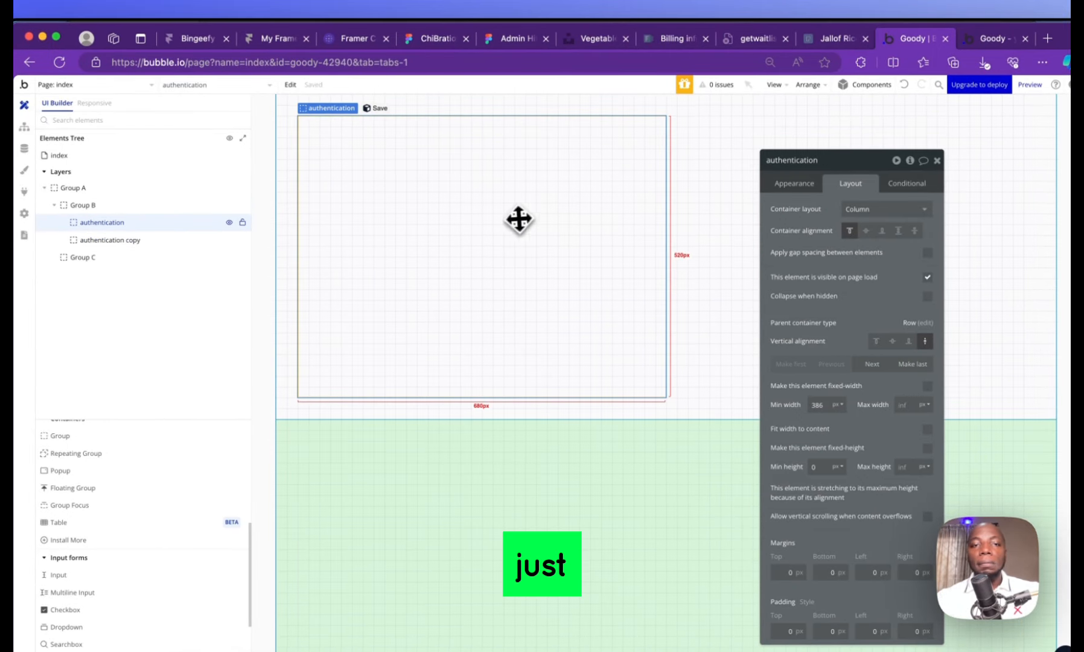
click(716, 179)
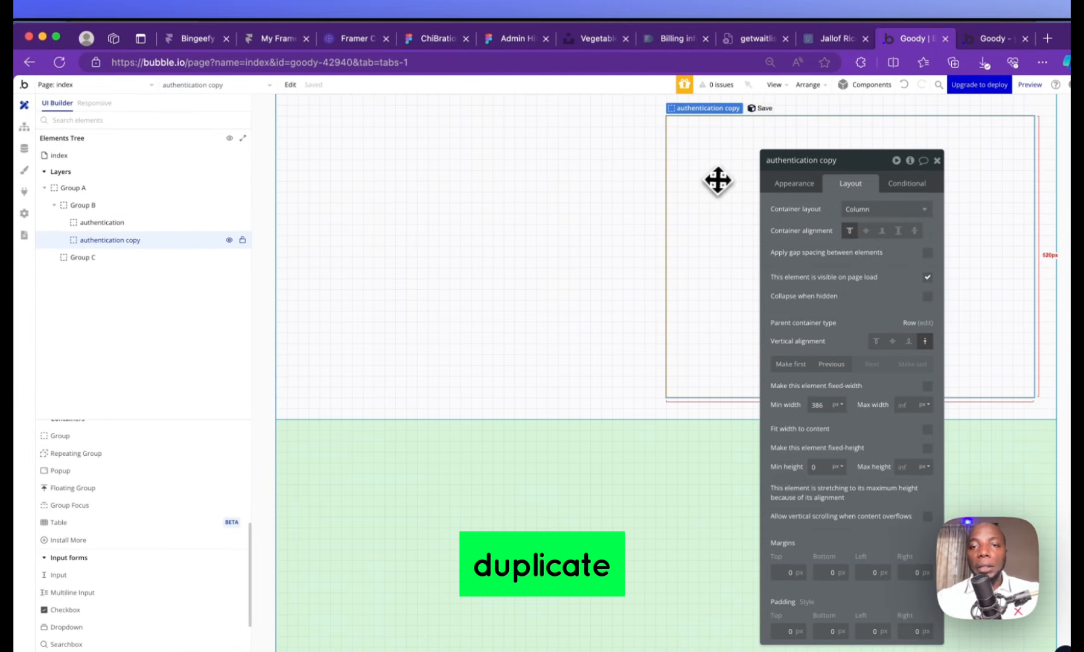
click(631, 181)
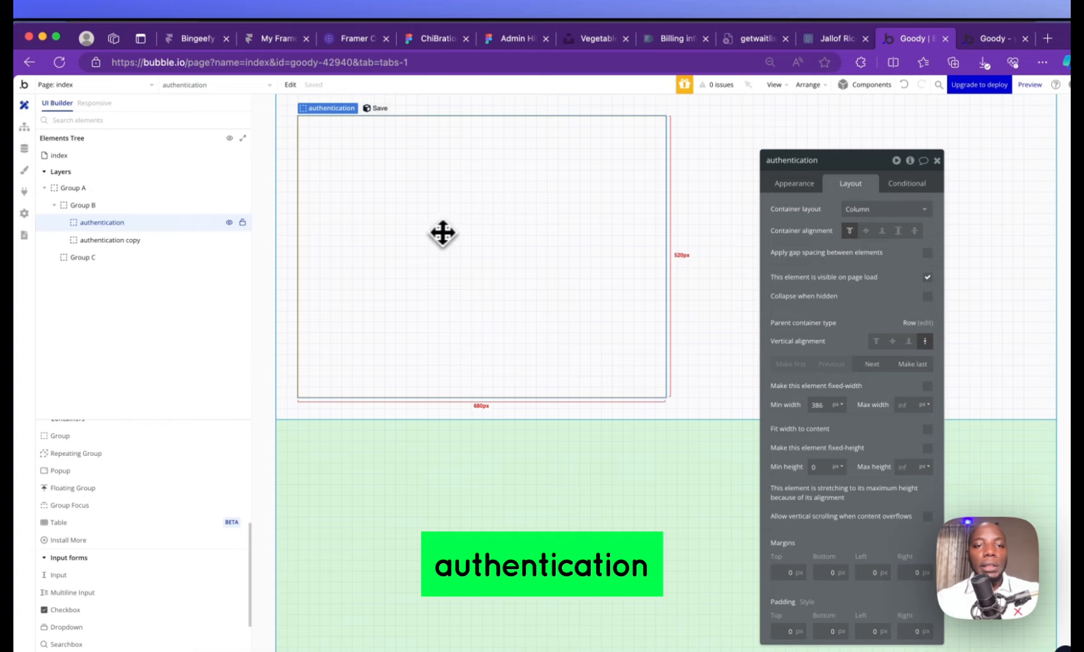
Rename the authentication copy to 'post creation'
double_click(141, 244)
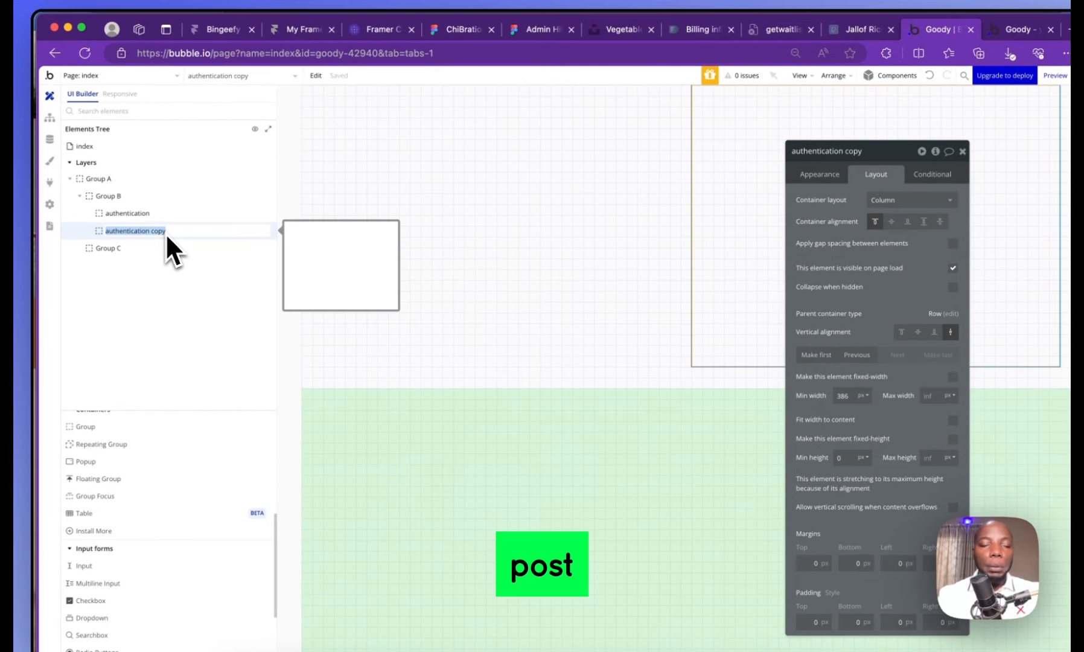
text(post)
key(BackSpace)
key(BackSpace)
text(st cr)
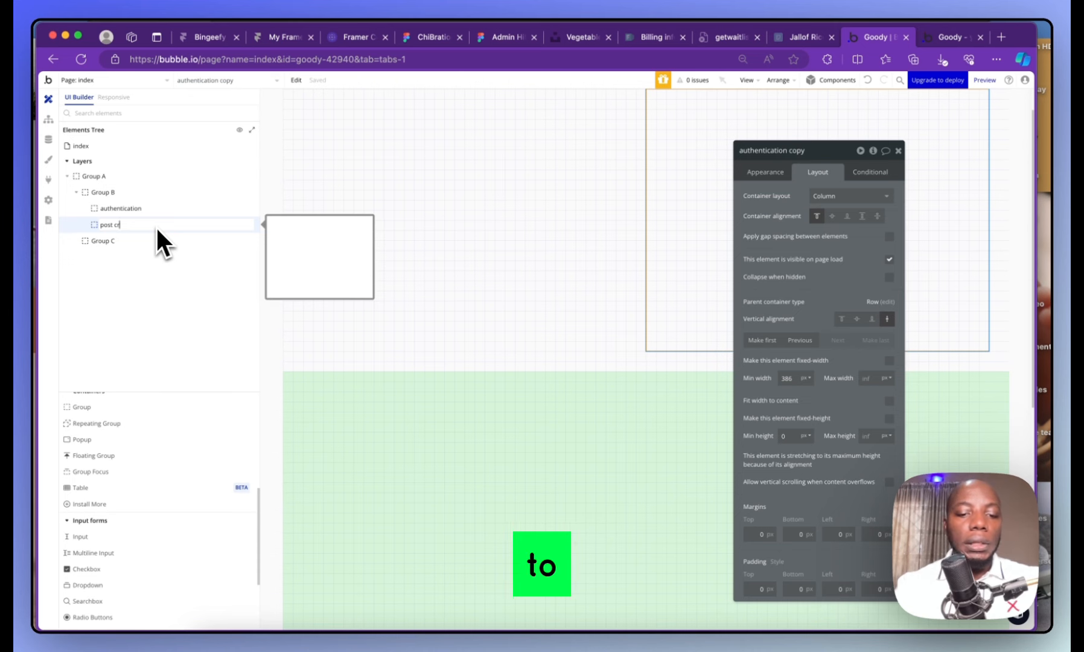
text(eation)
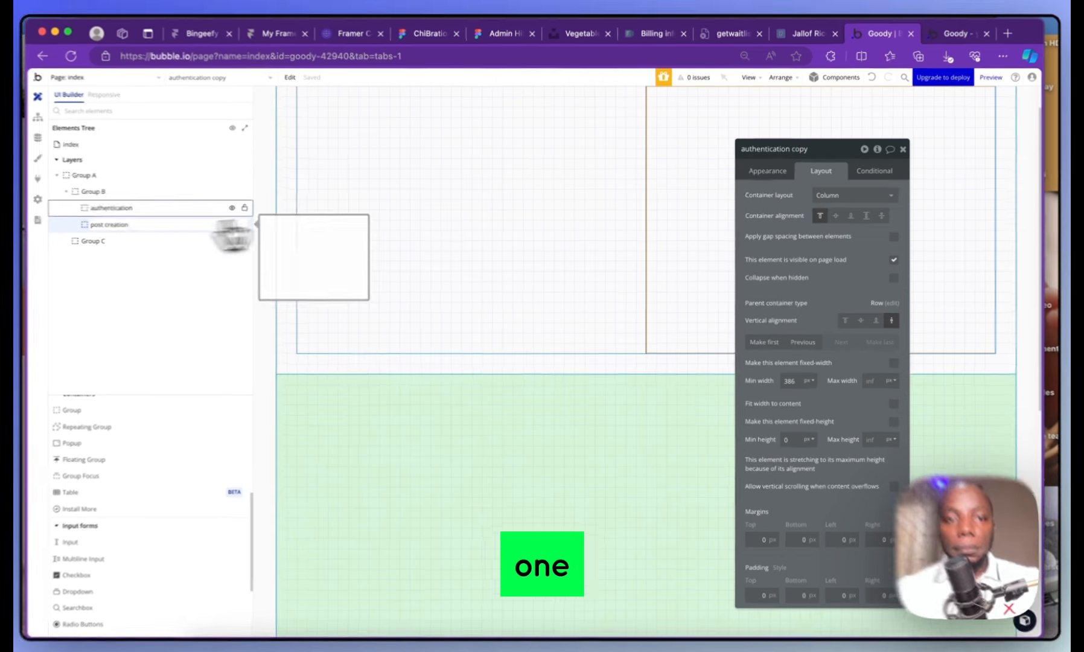
click(463, 180)
scroll(495, 178, up, 2)
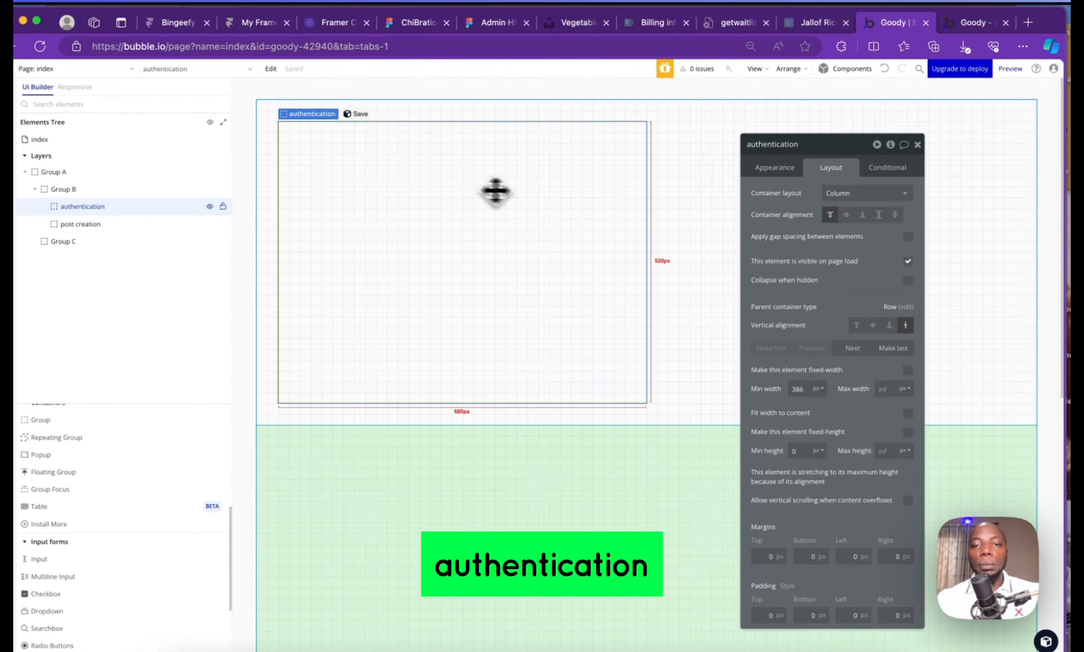
Detach the authentication group's style and give it a flat navy #091747 background at 20% opacity
click(774, 168)
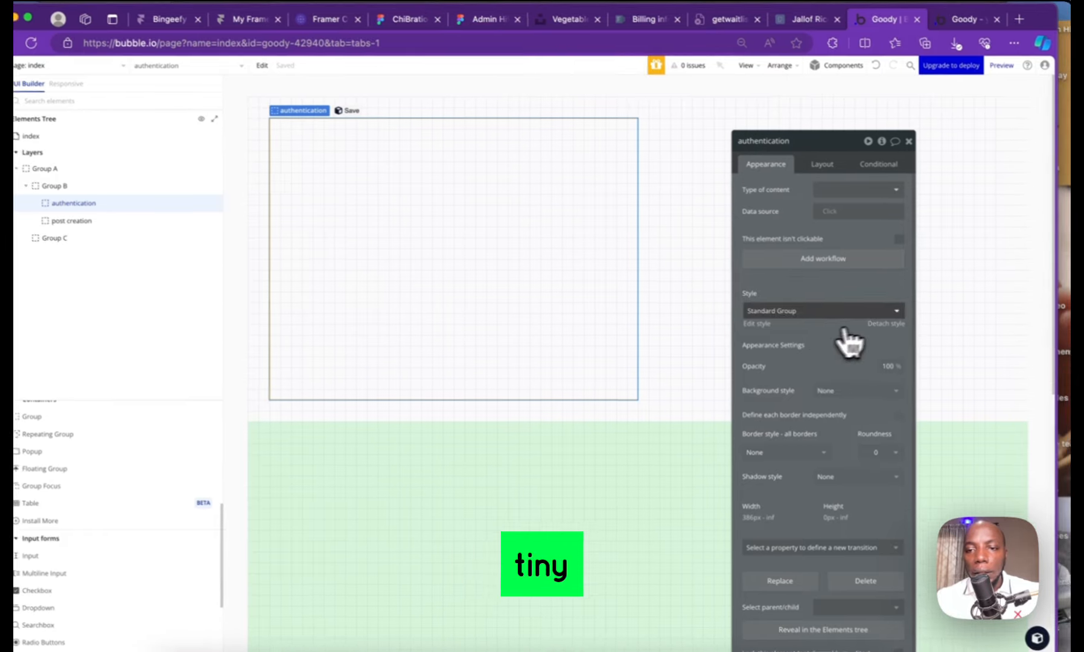
click(884, 313)
click(860, 274)
click(872, 319)
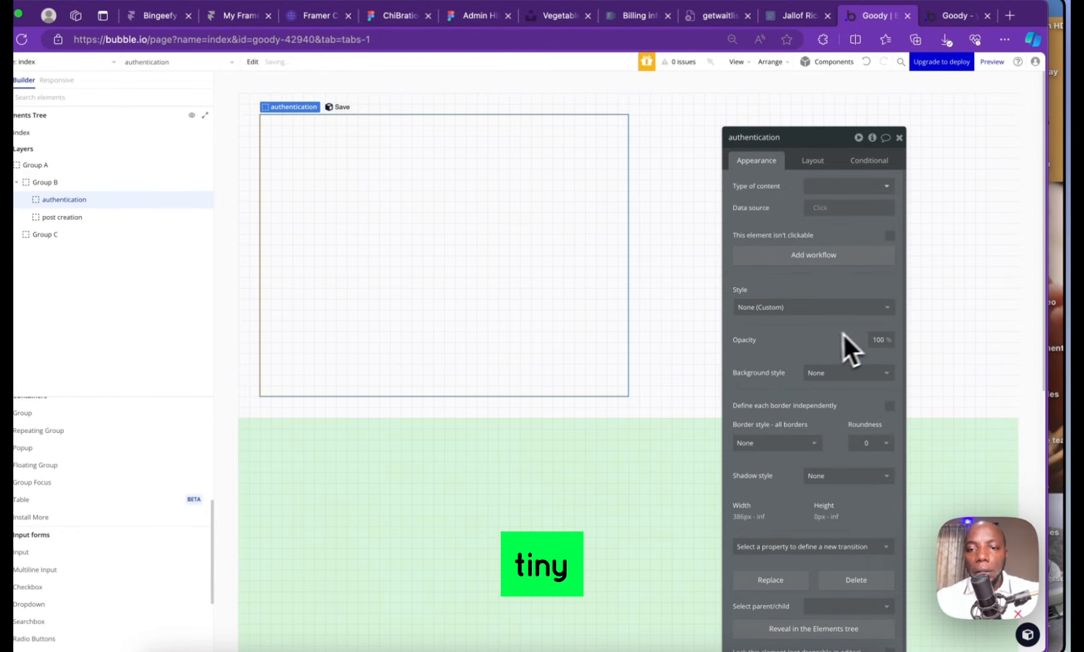
click(810, 309)
click(805, 324)
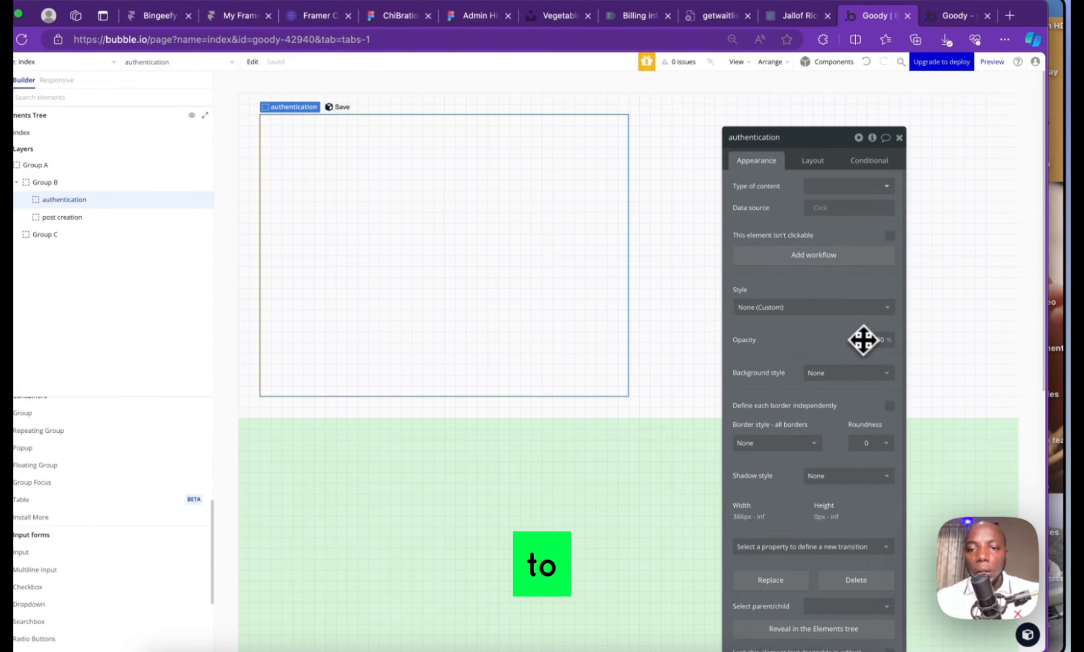
click(831, 372)
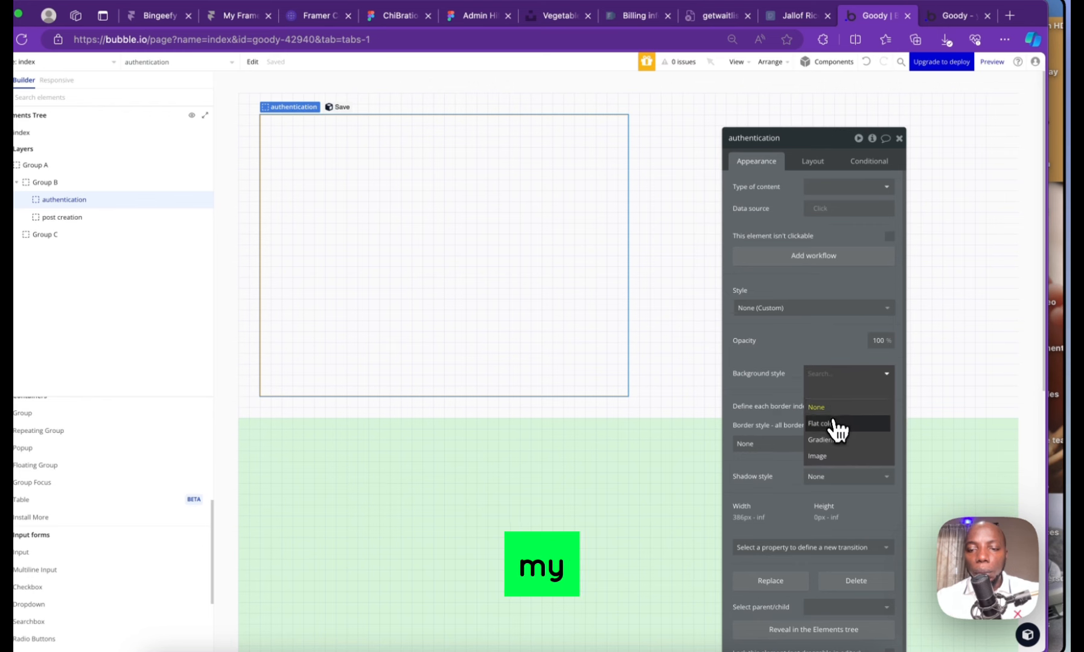
click(836, 421)
click(822, 398)
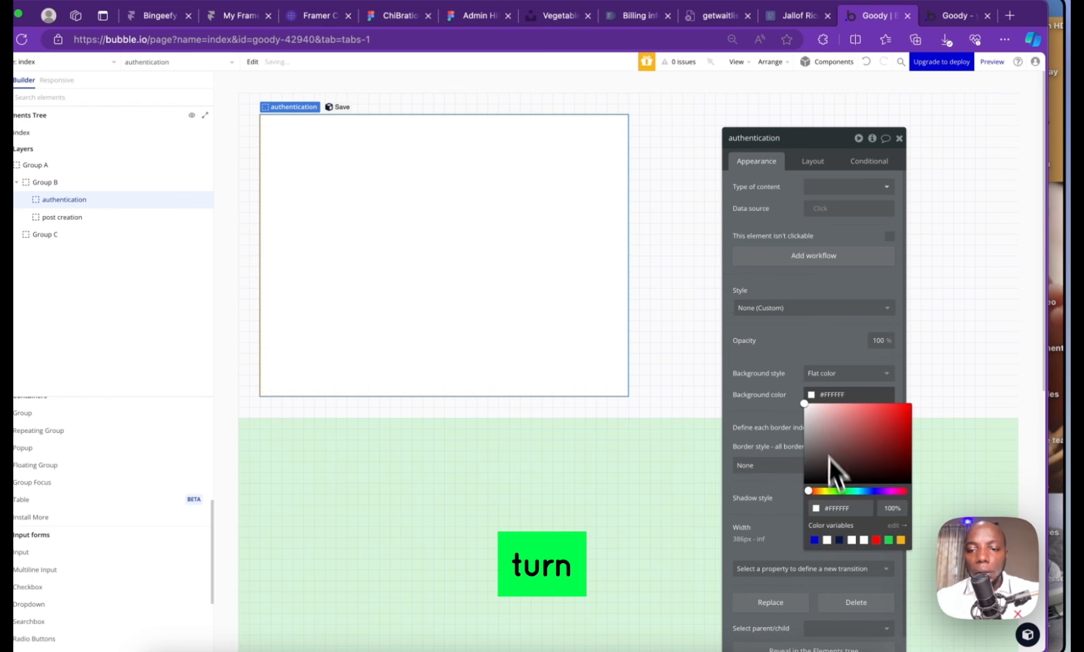
click(839, 540)
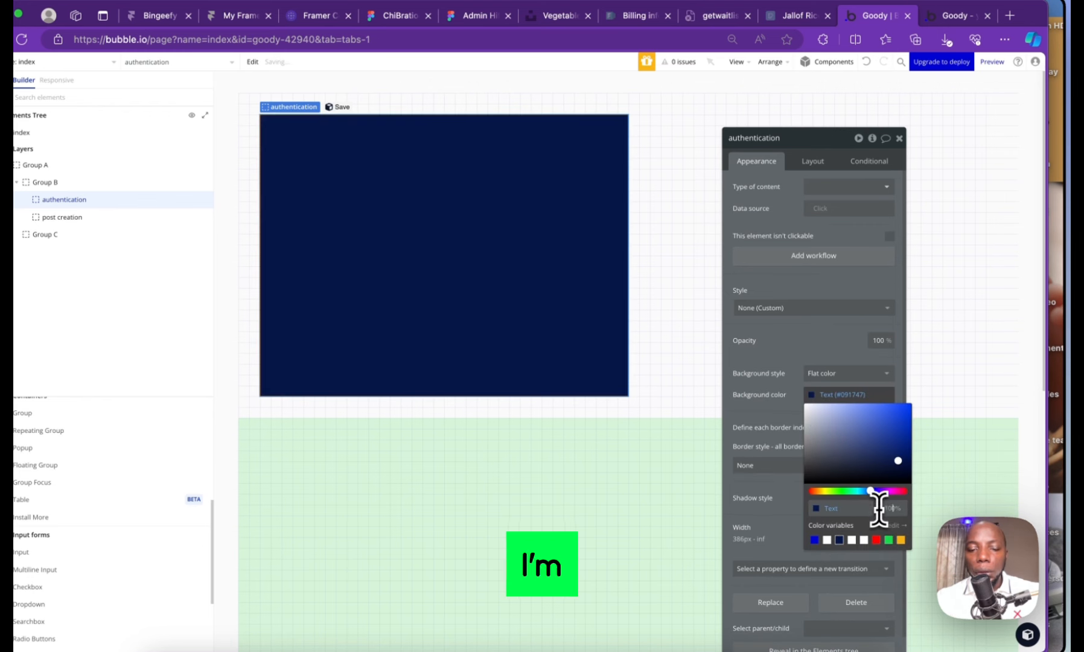
text(20)
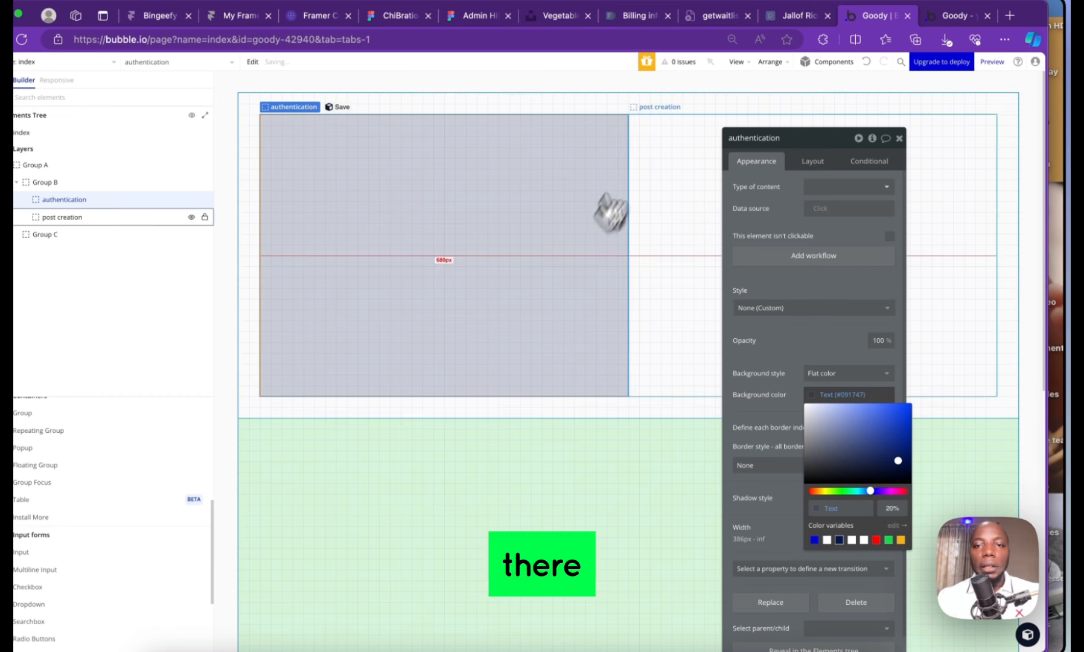
click(671, 140)
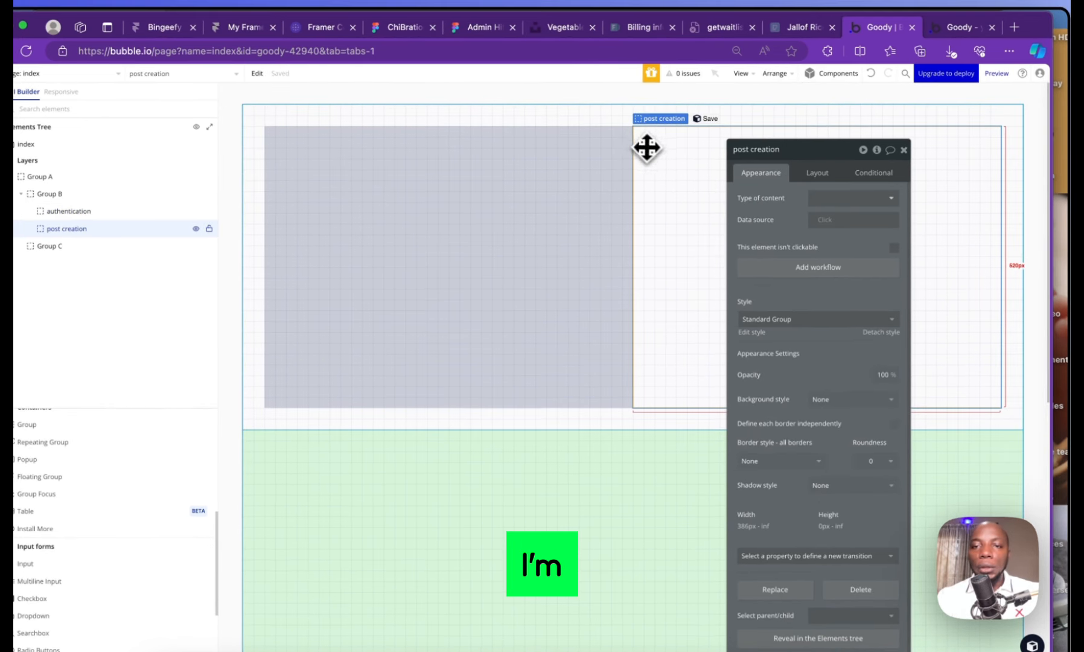
Turn on gap spacing for Group B with a 20 px column gap
click(615, 109)
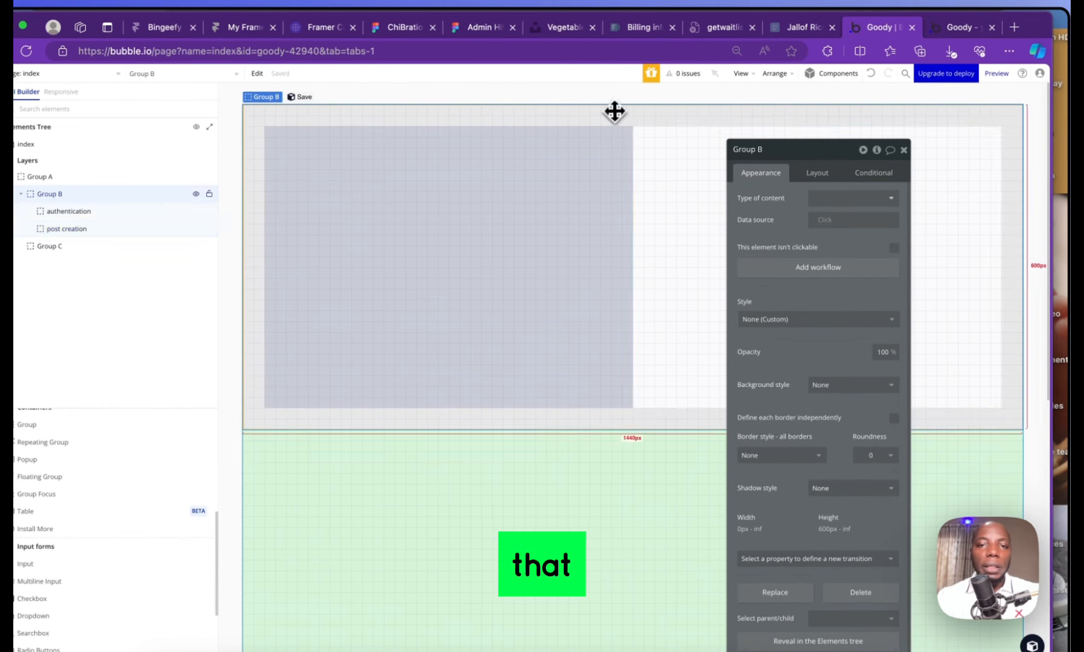
click(819, 173)
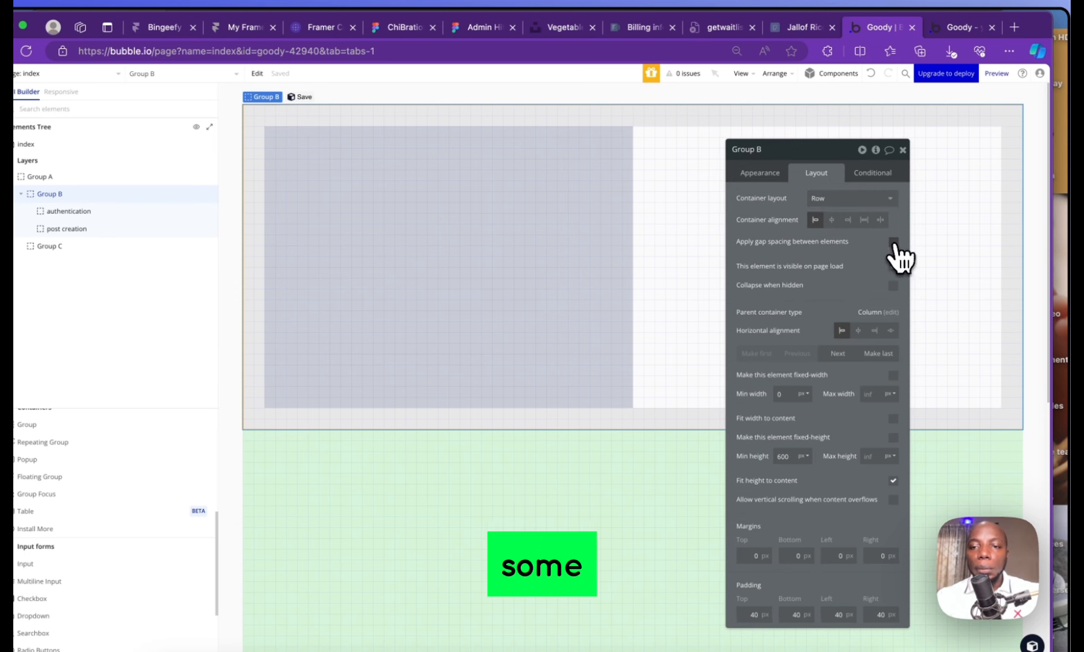
click(894, 244)
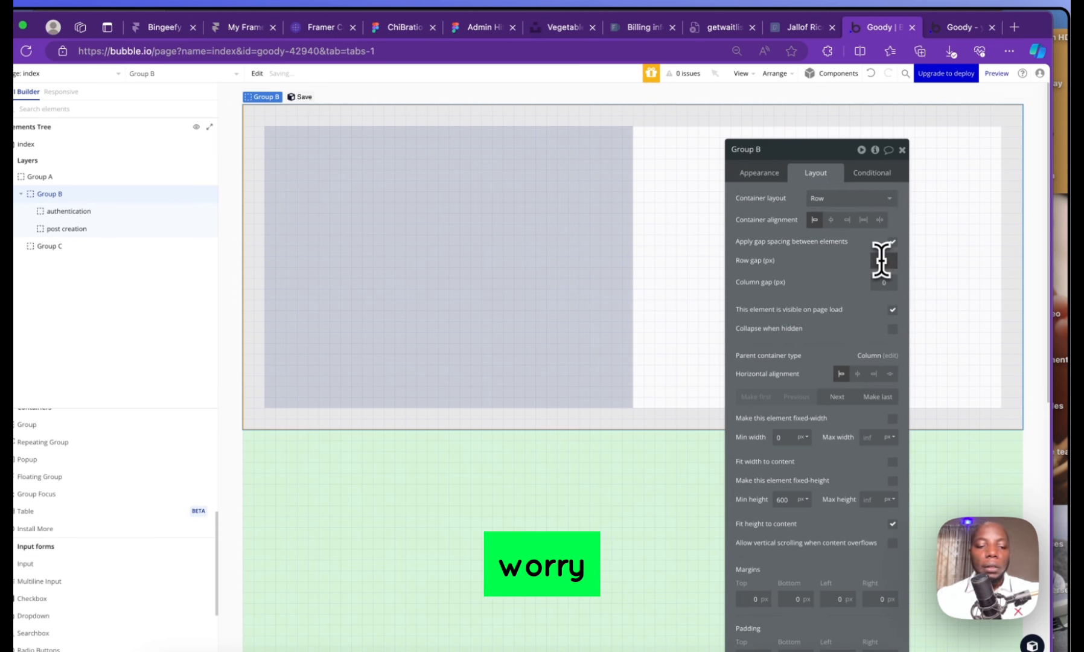
text(20)
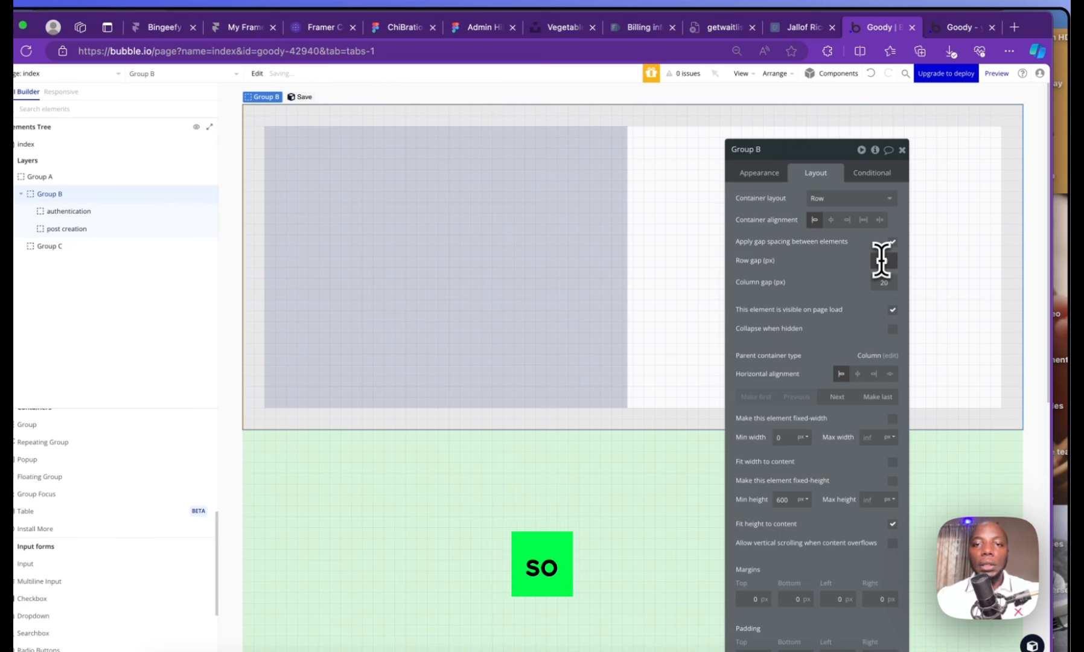
Select the post creation and authentication groups in turn to check the new spacing
click(694, 187)
click(616, 184)
click(661, 165)
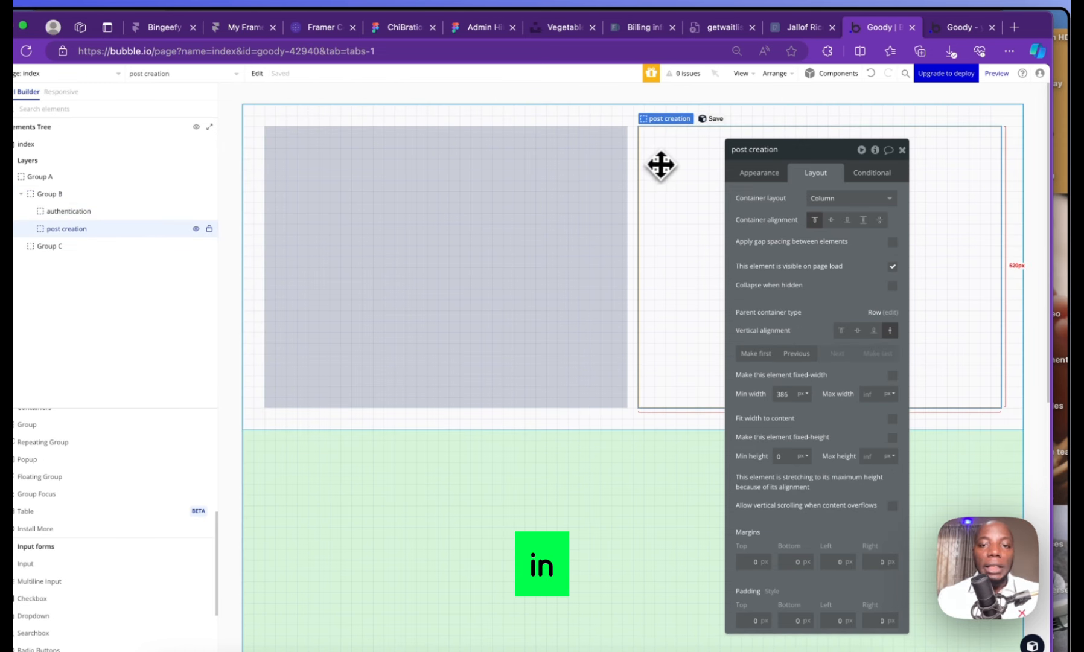
click(387, 232)
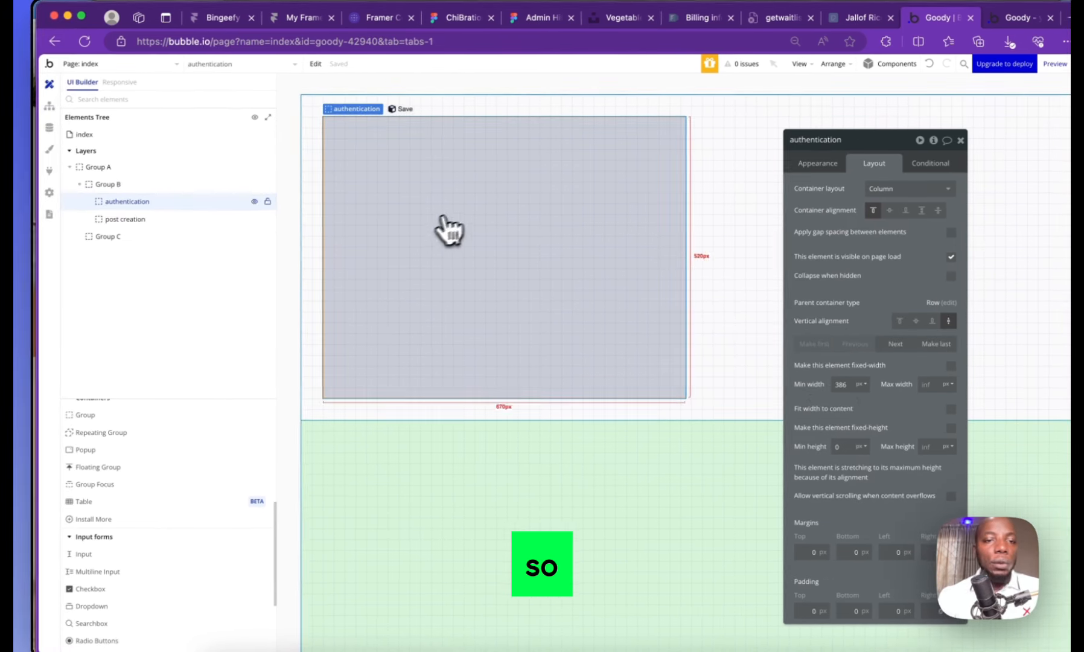
Search the element palette for 'input' and draw an Input at the top of authentication
scroll(147, 435, up, 5)
click(138, 406)
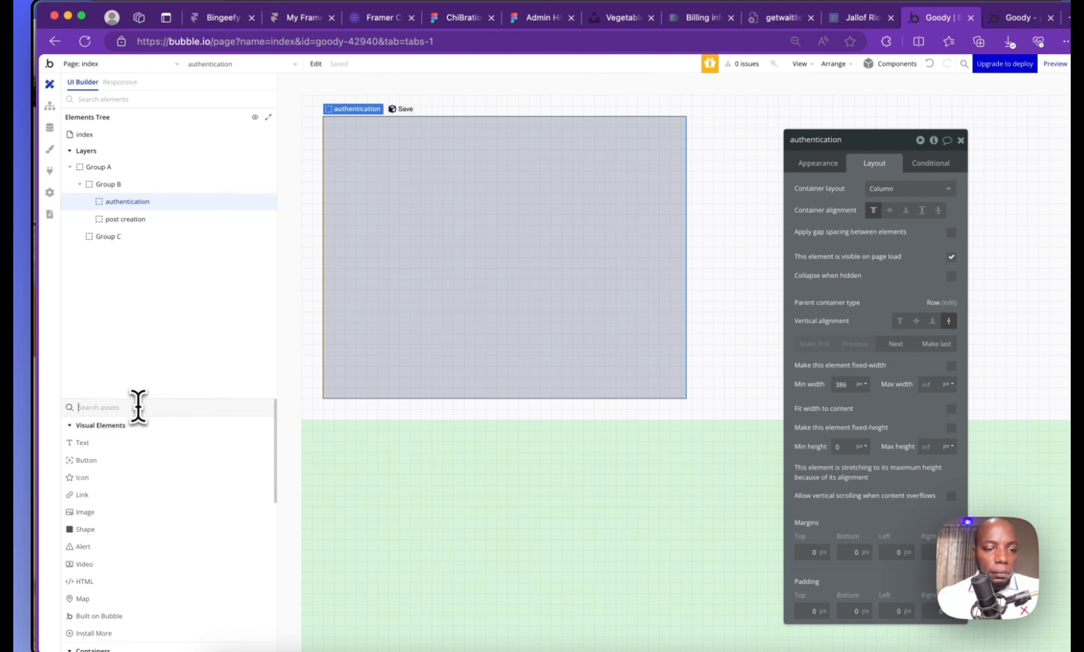
text(form)
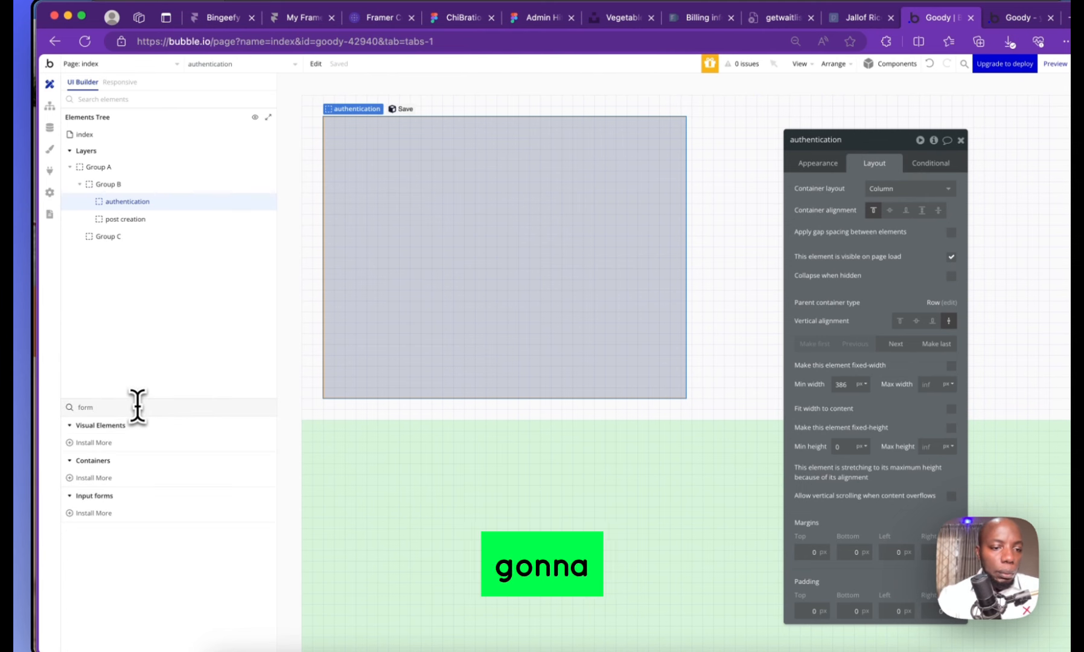
key(BackSpace)
key(BackSpace)
key(BackSpace)
key(BackSpace)
text(inpu)
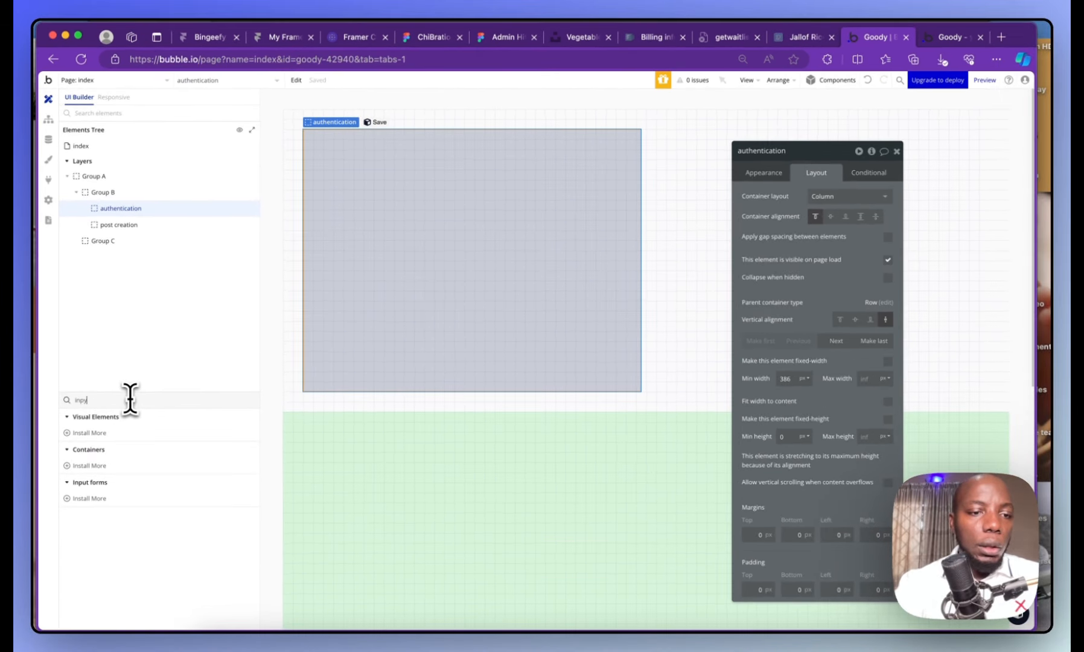
click(137, 433)
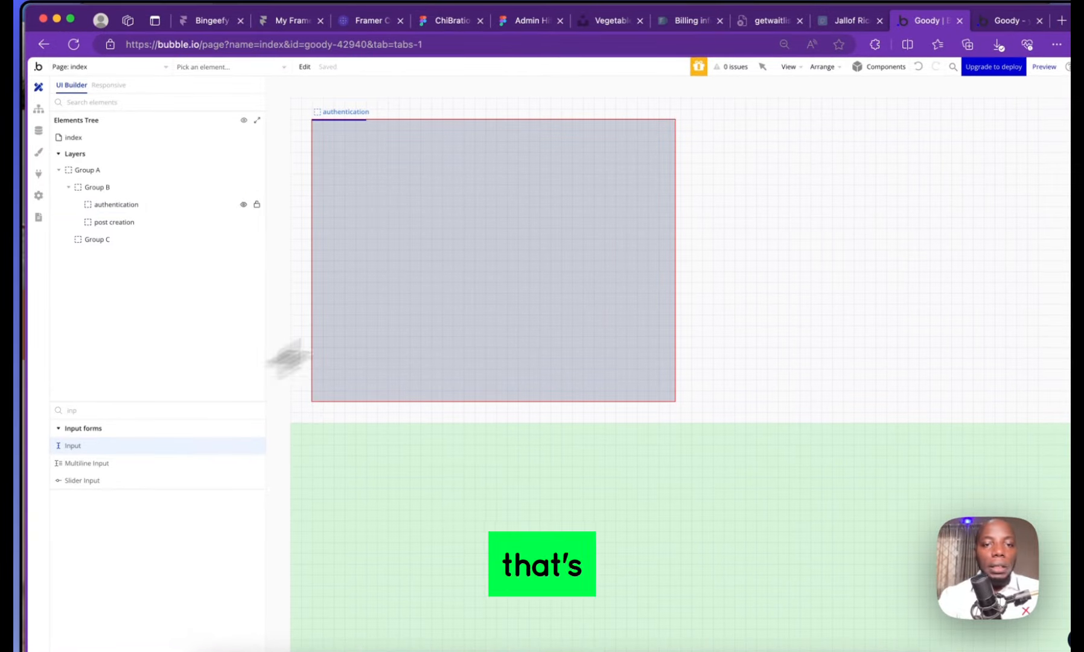
drag(357, 145, 625, 195)
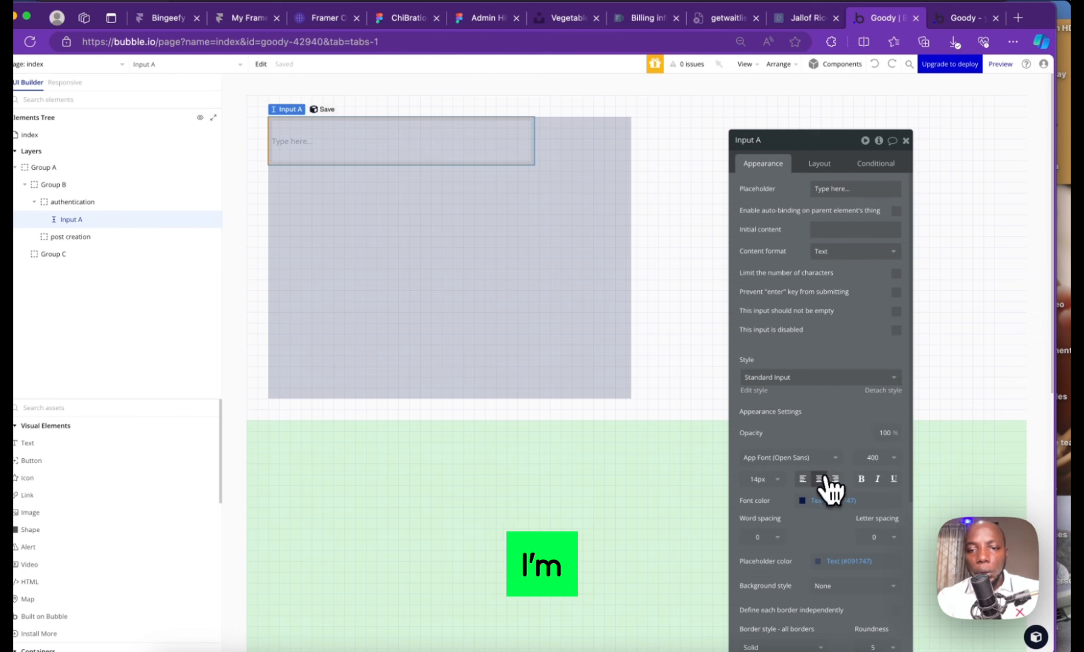
Centre the input horizontally, paste a copy below it, and start editing the first placeholder
click(826, 163)
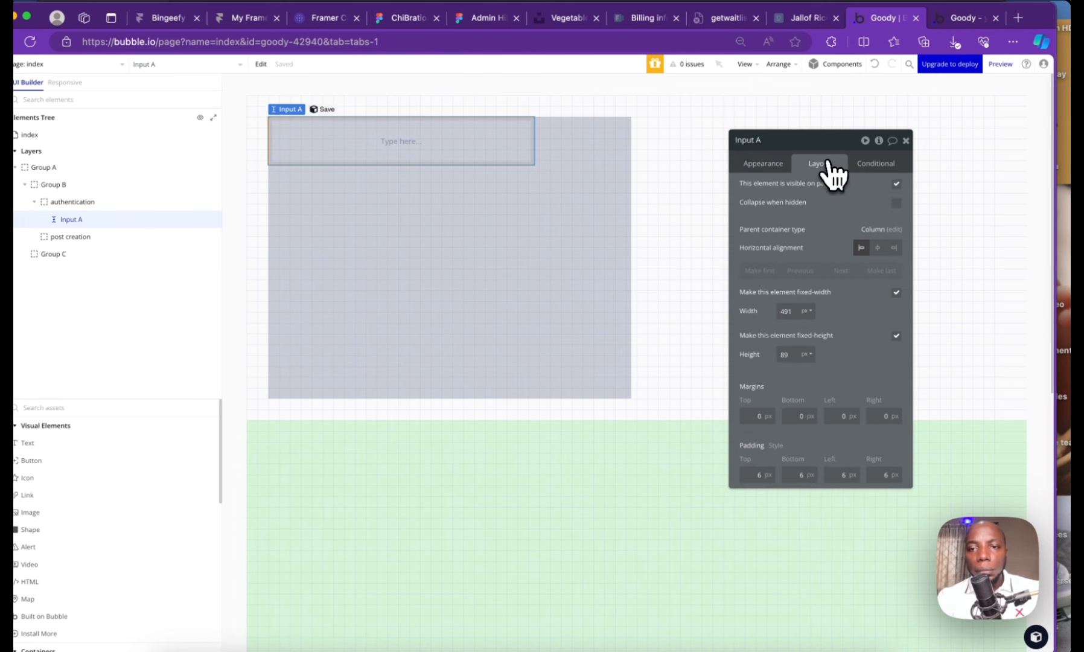
click(878, 247)
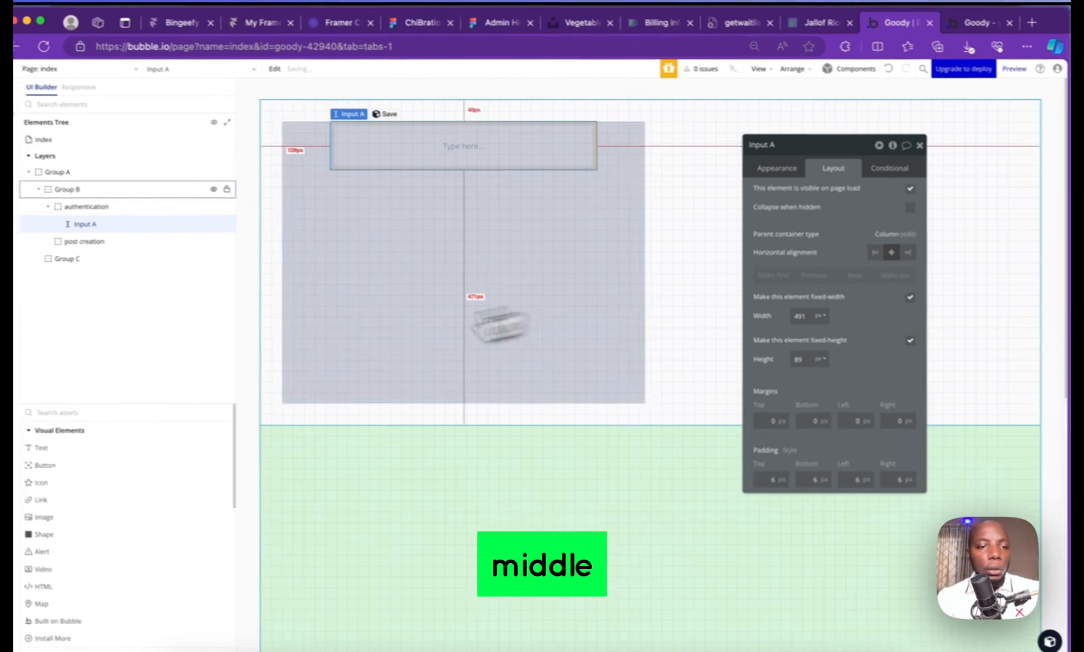
key(ctrl+c)
key(ctrl+v)
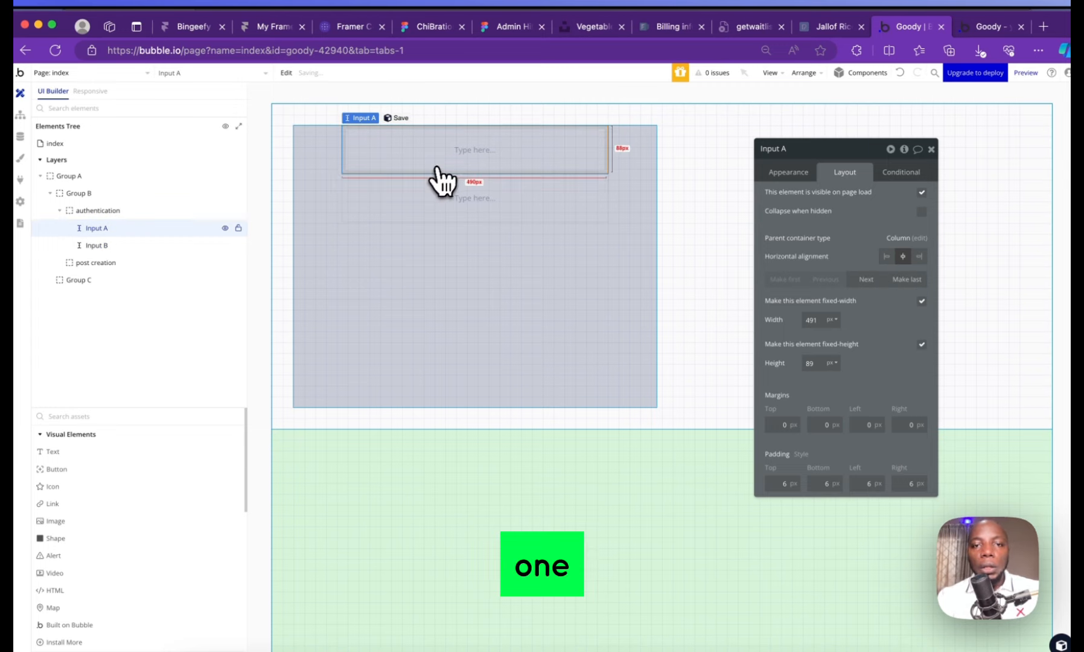
click(767, 183)
click(847, 208)
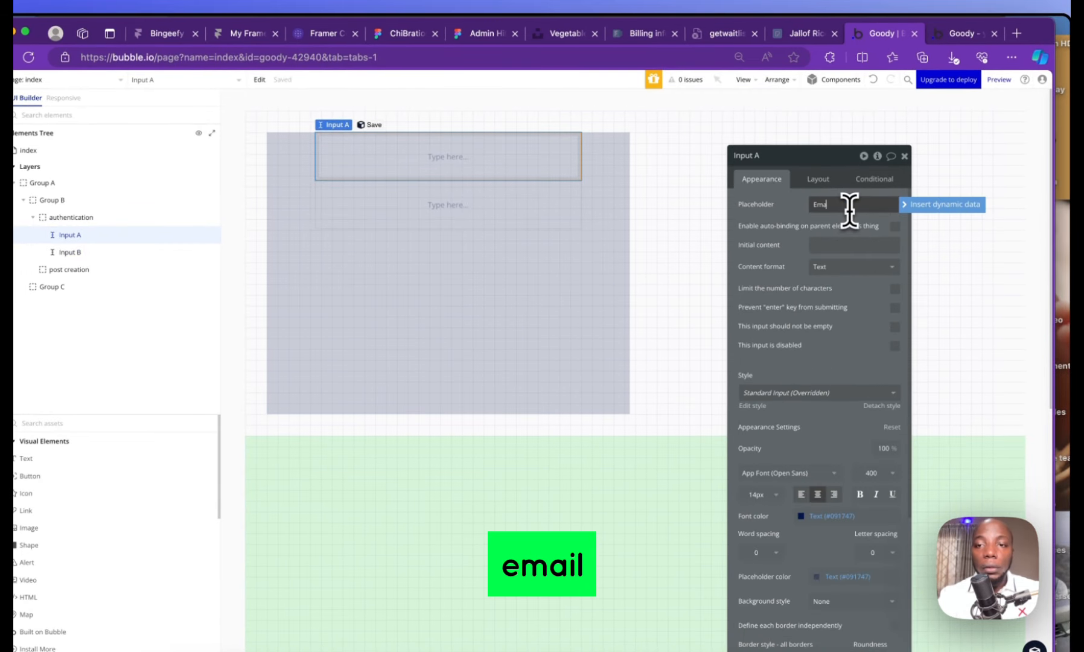
Set the second input's placeholder to 'password'
click(516, 208)
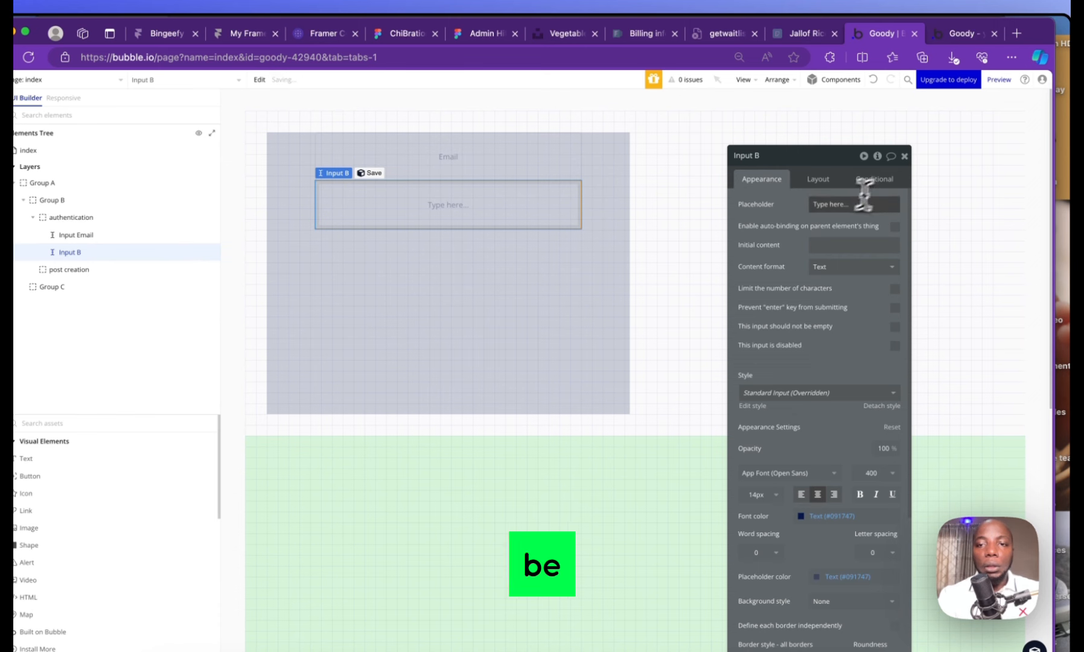
click(833, 205)
text(password)
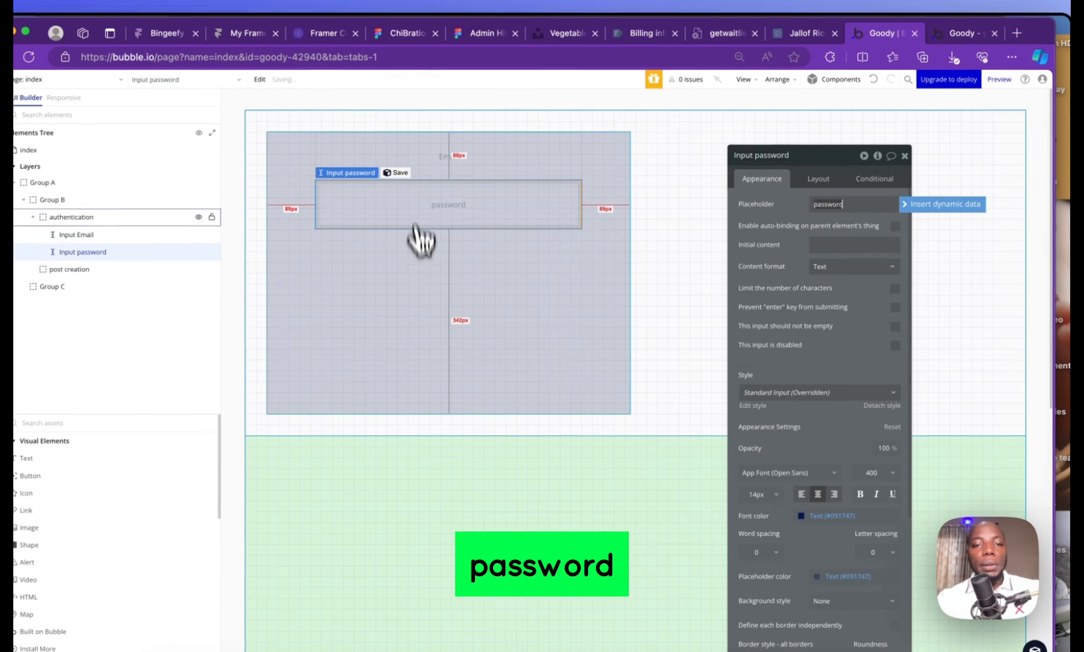
Enable gap spacing between elements inside the authentication group
click(426, 280)
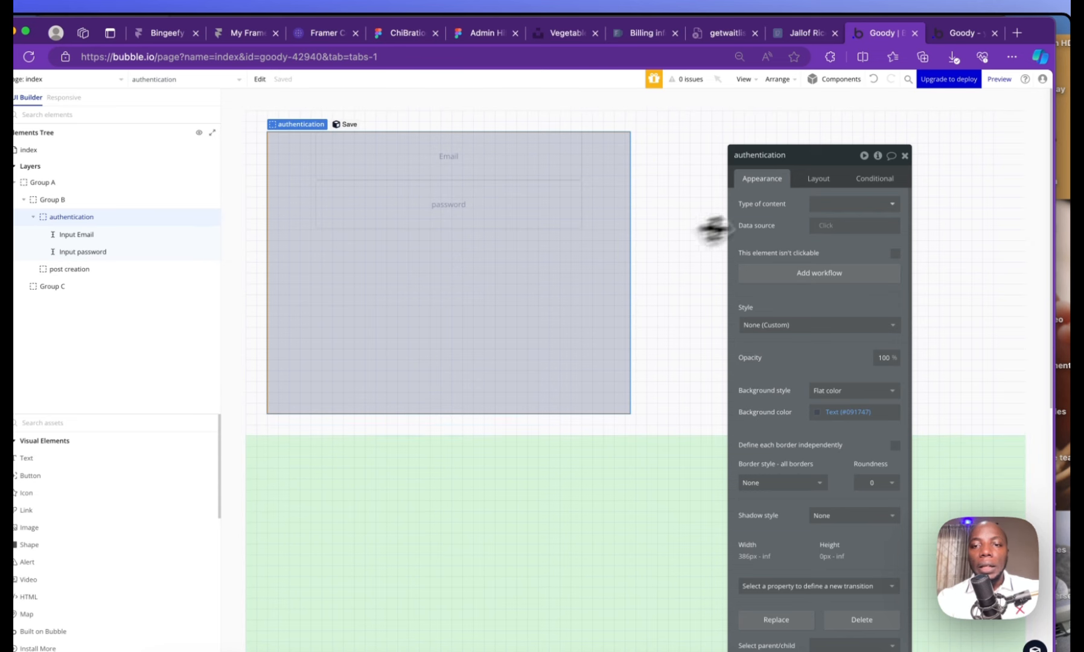
click(830, 179)
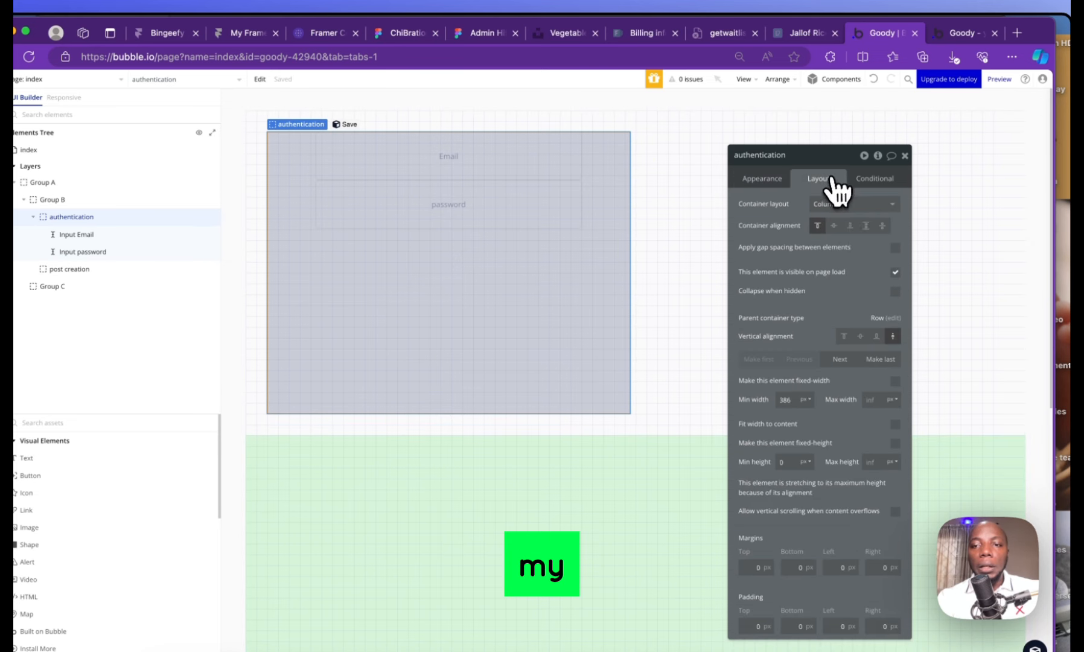
click(896, 248)
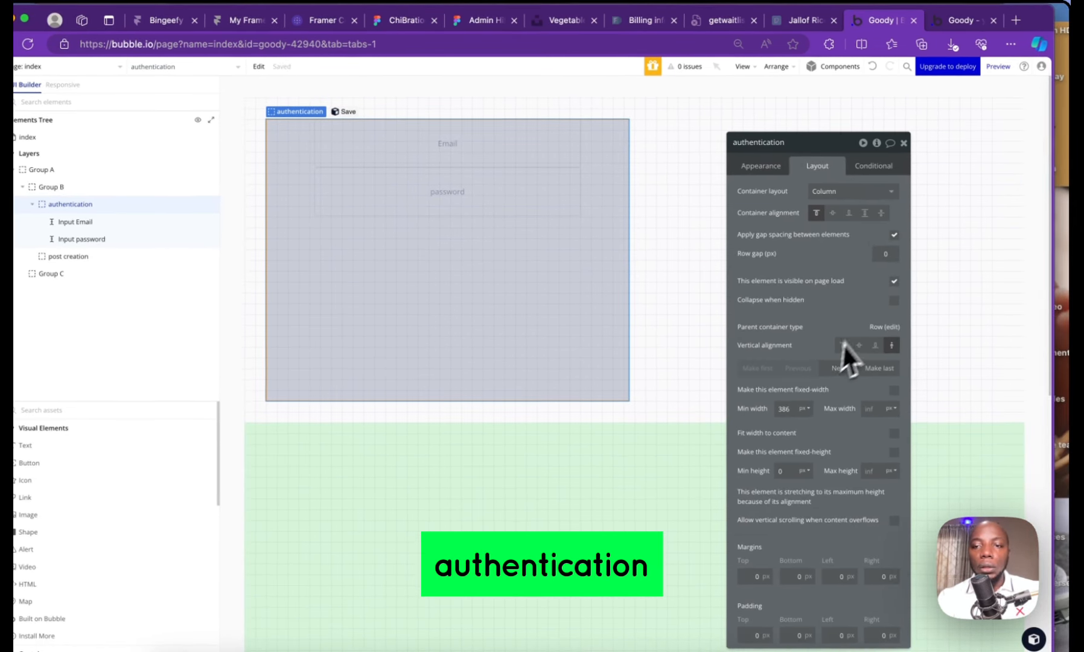
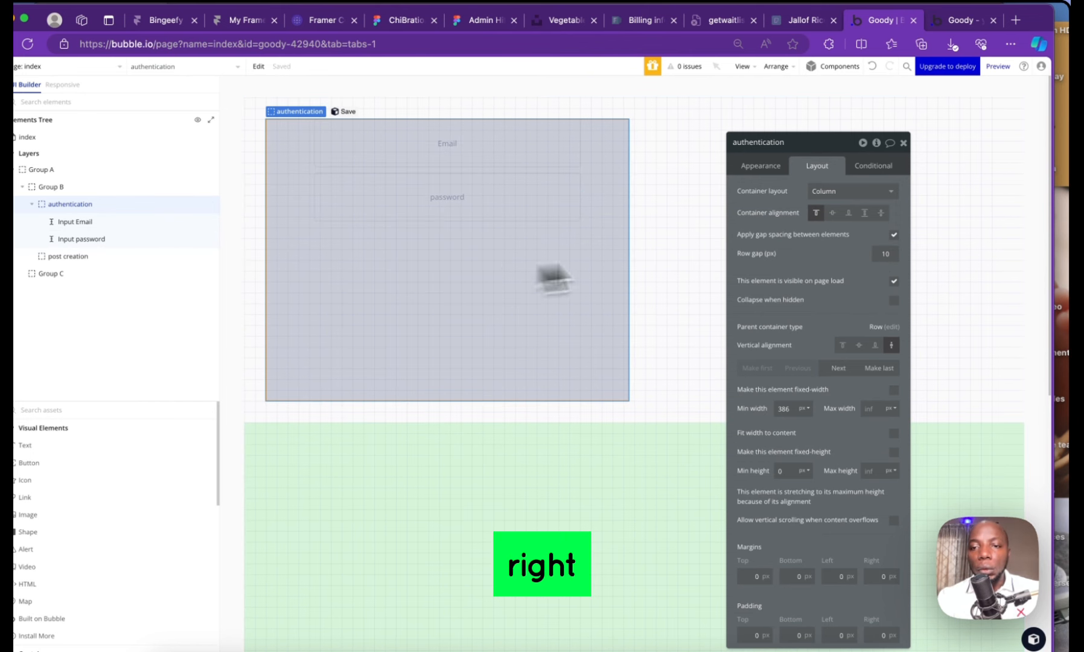
Set the authentication group's background style to None, removing its grey flat colour fill
click(765, 169)
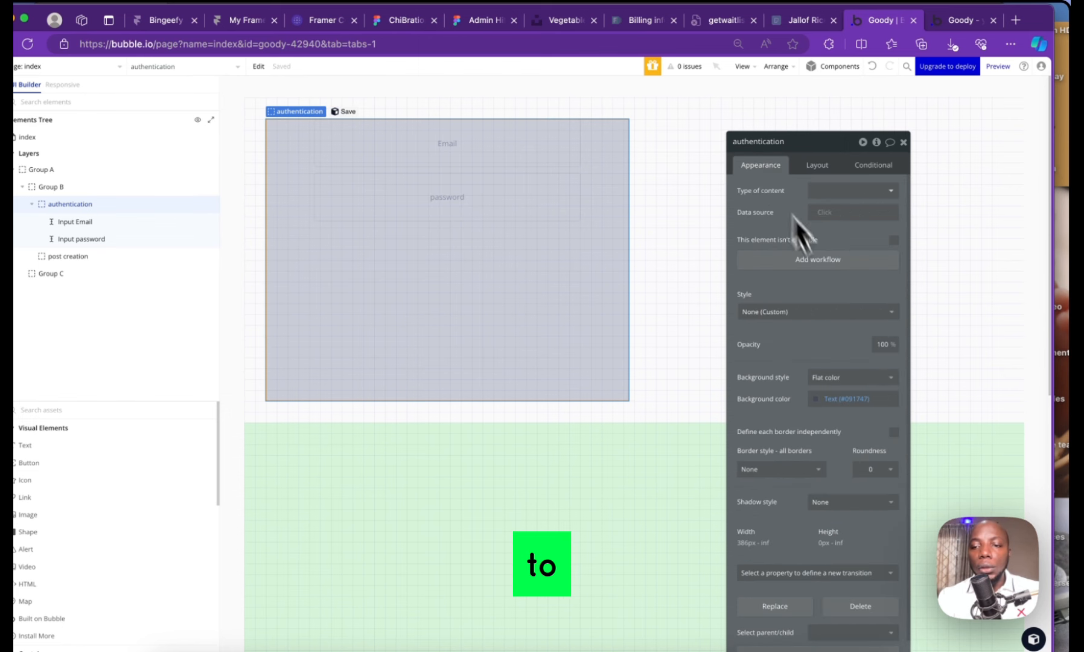
click(863, 377)
click(834, 411)
click(455, 181)
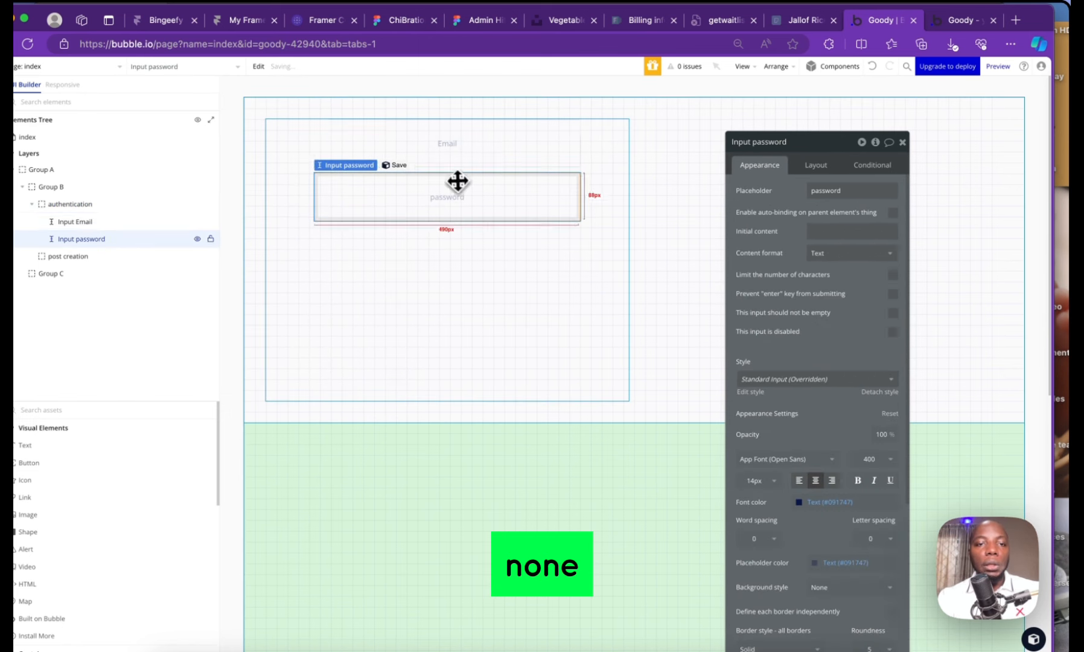
click(659, 187)
click(580, 290)
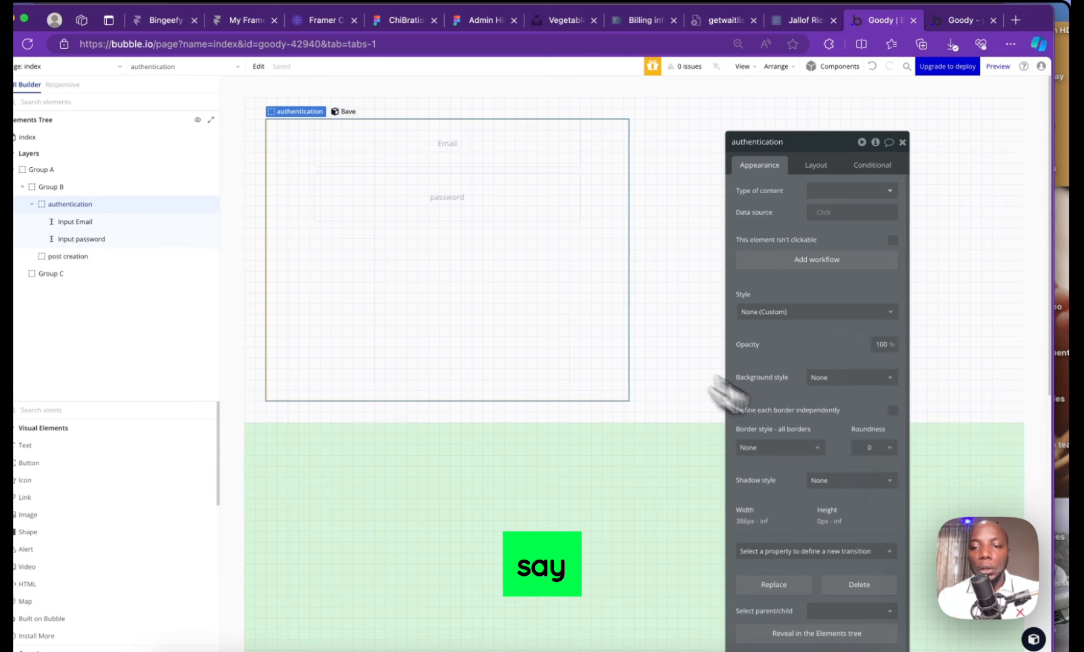
drag(810, 160, 791, 51)
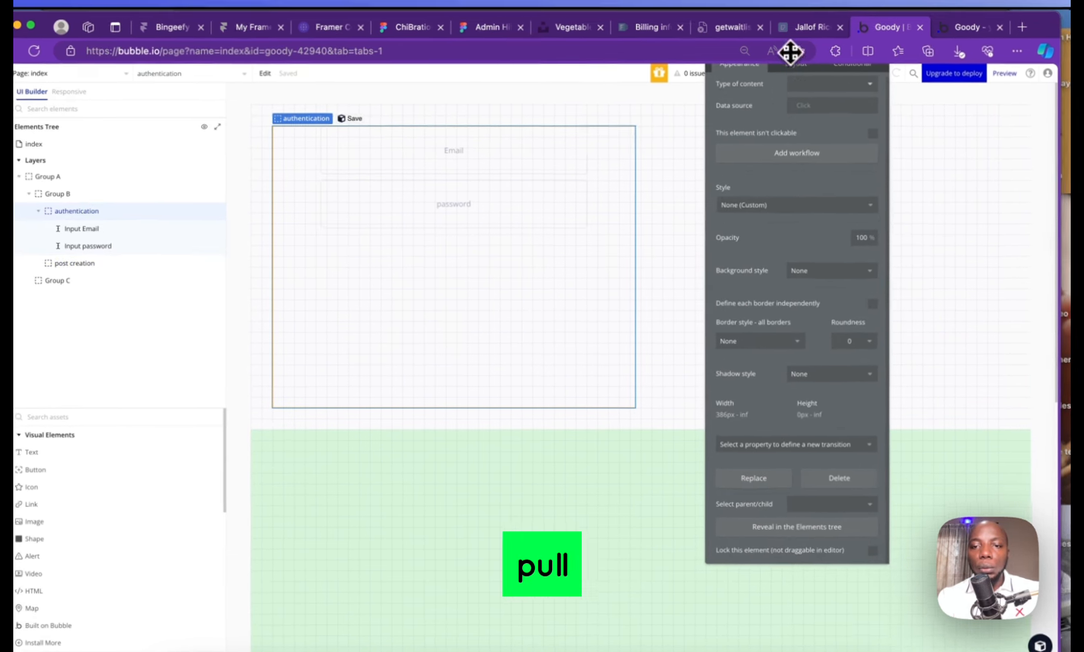
click(806, 272)
click(810, 324)
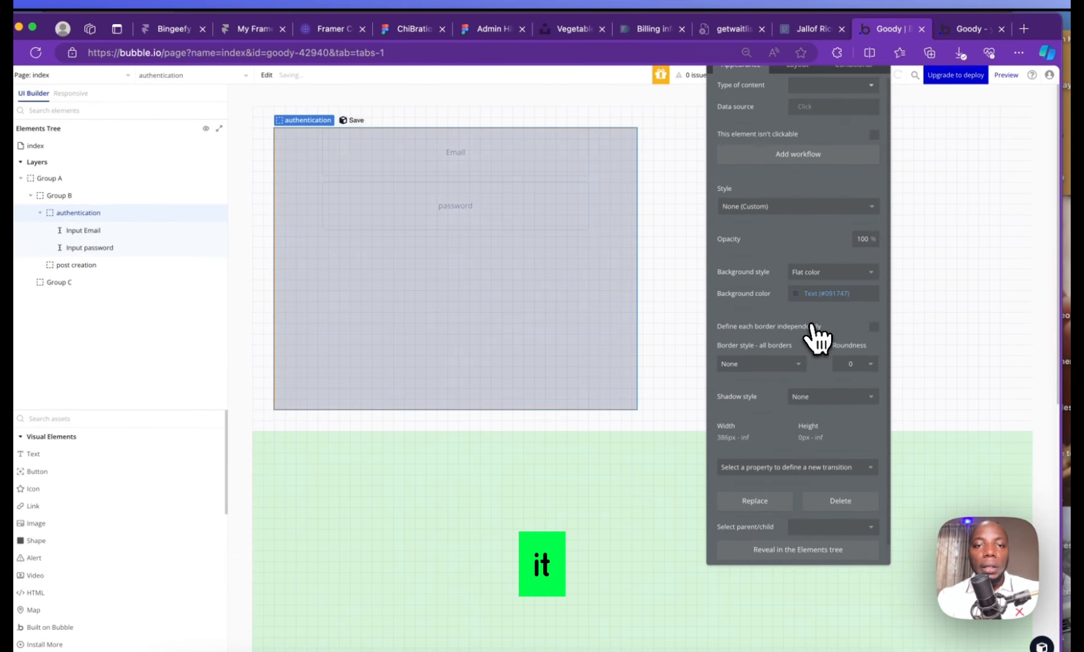
click(827, 272)
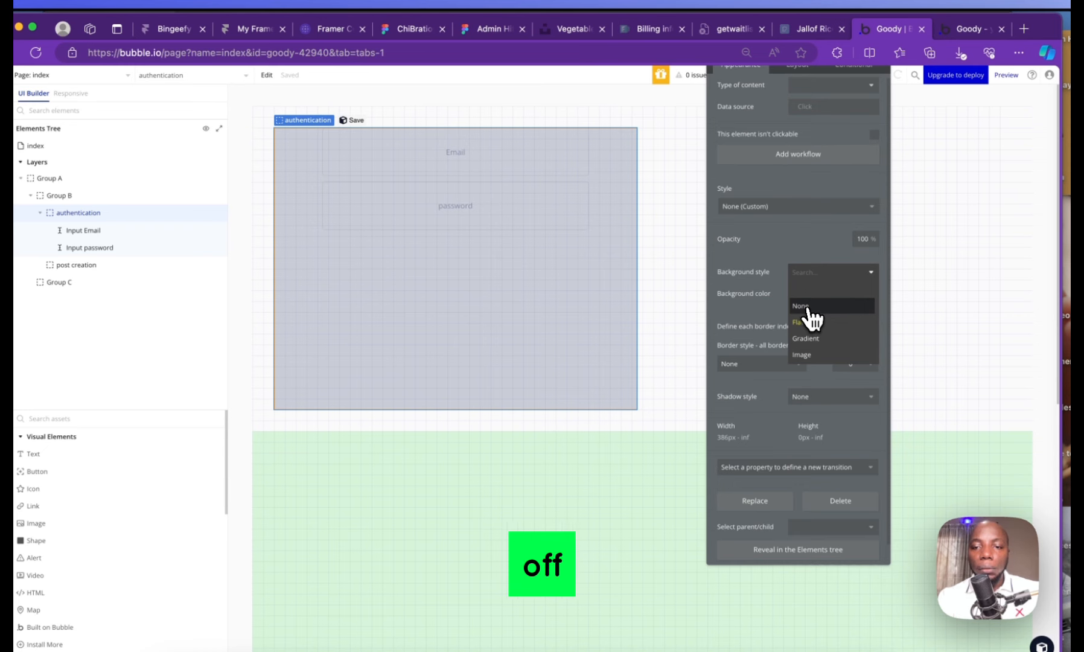
click(809, 308)
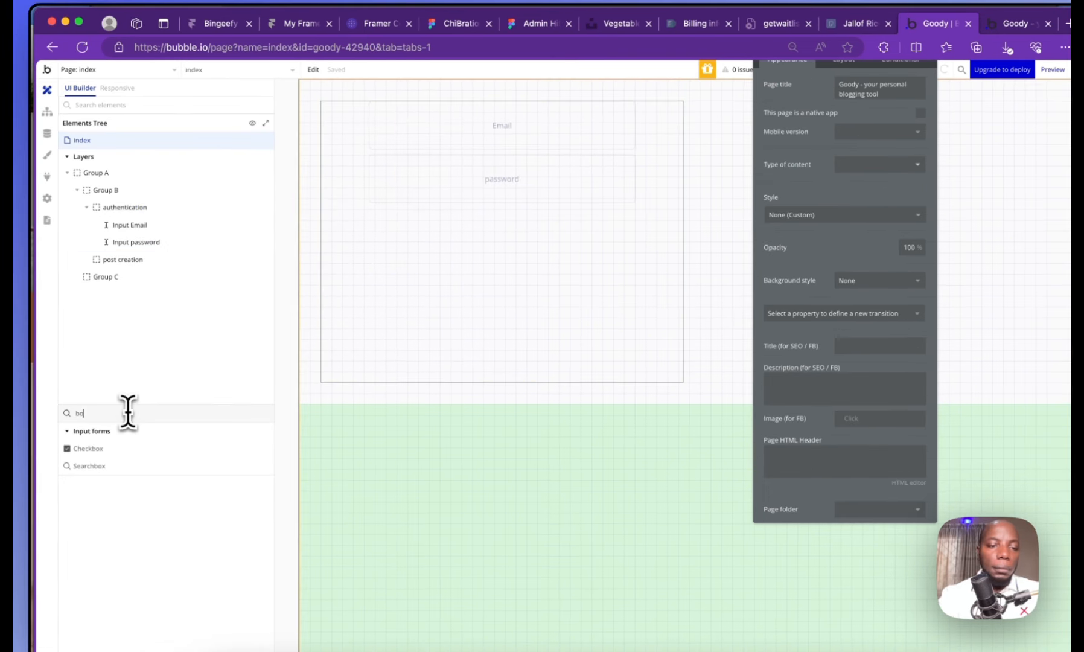
Search for 'button' and draw a Button in the authentication group below the inputs
text(u)
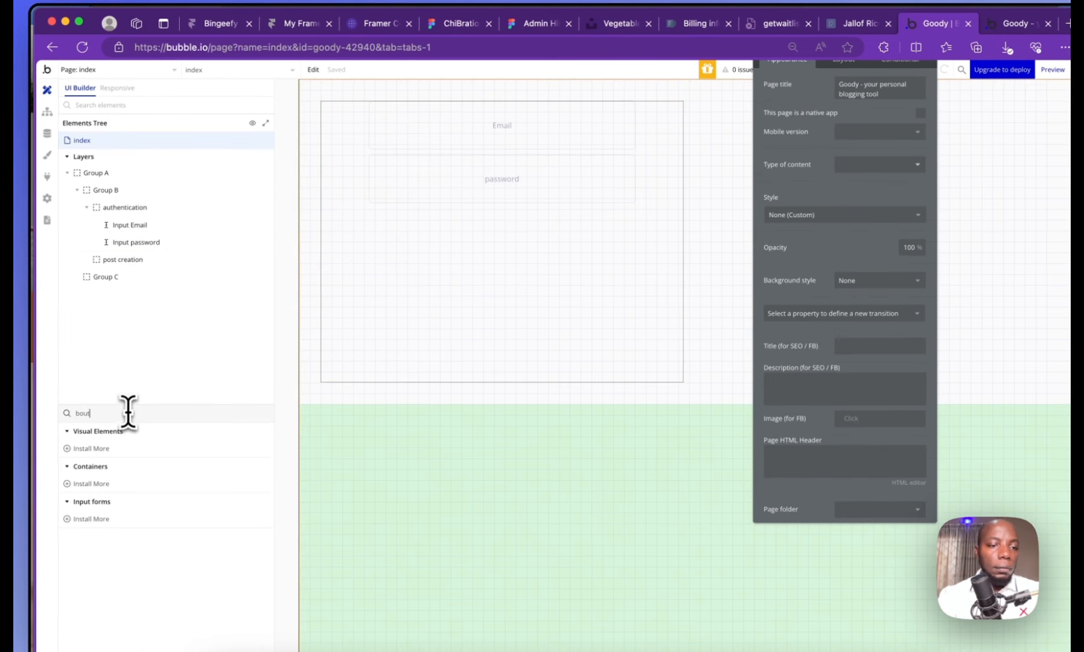
text(t)
key(BackSpace)
key(BackSpace)
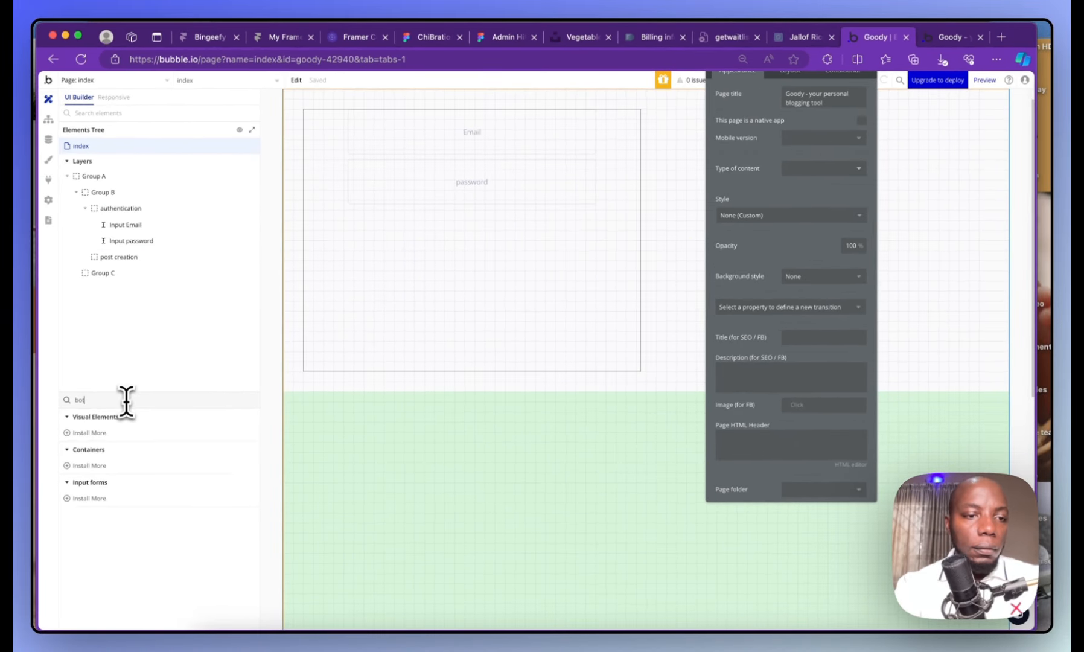
key(BackSpace)
key(BackSpace)
text(u)
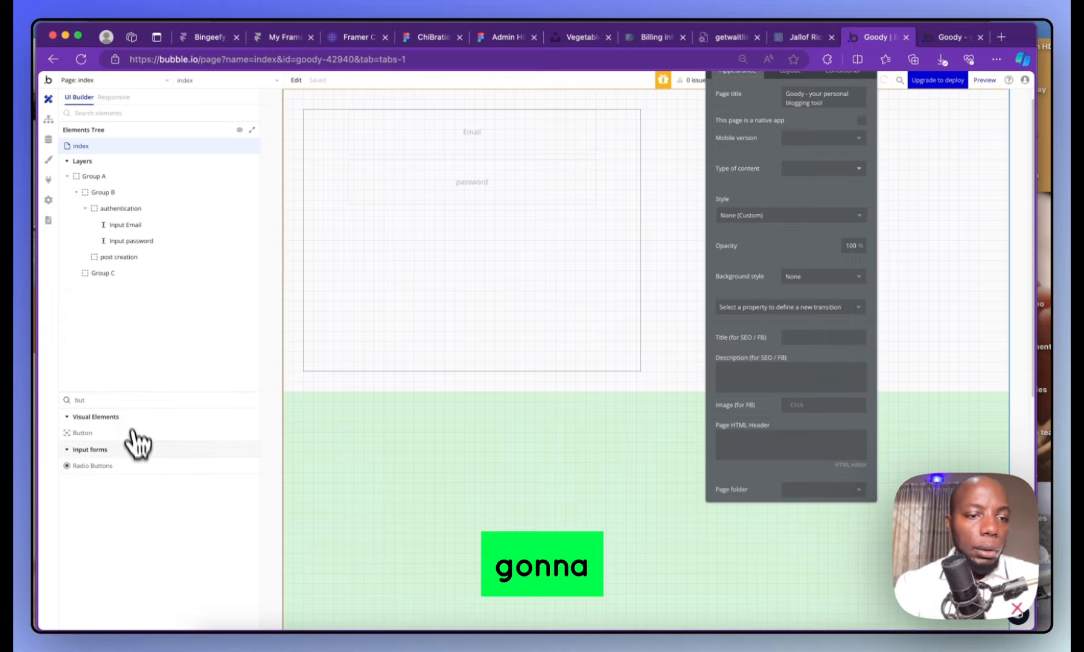
click(130, 432)
mouse_move(335, 258)
mouse_down()
mouse_move(567, 284)
mouse_move(606, 307)
mouse_up()
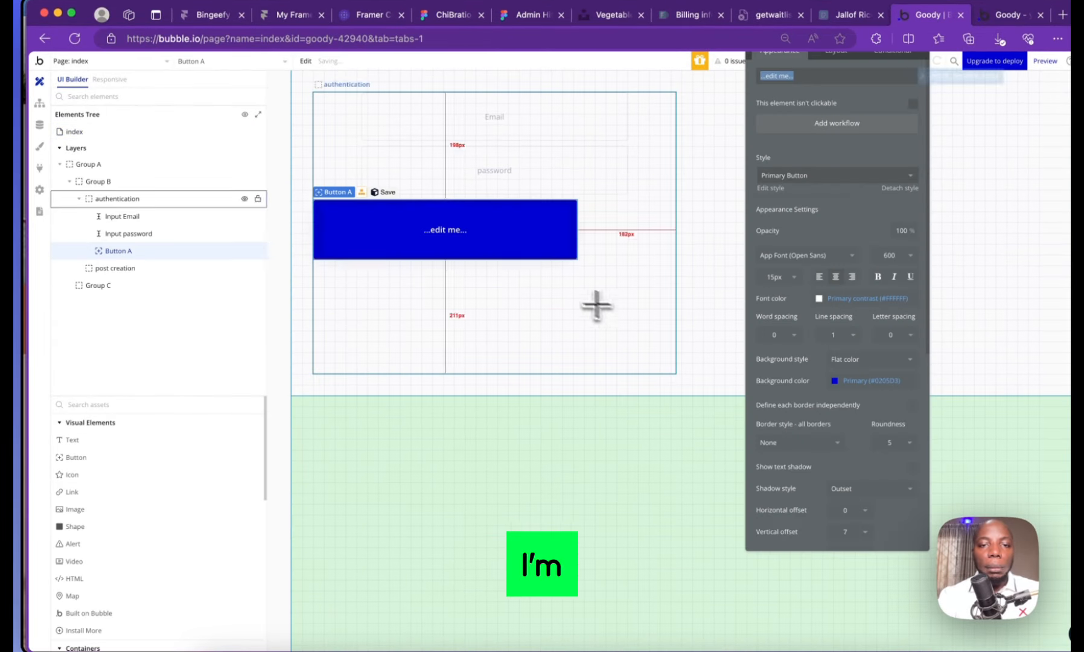
drag(488, 215, 522, 229)
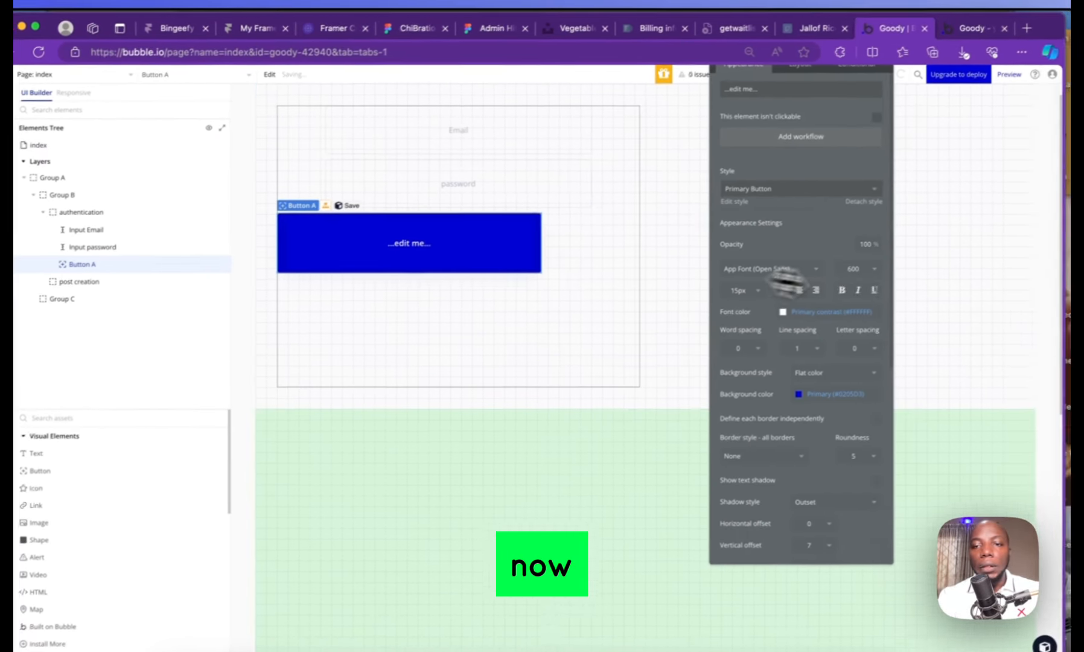
Centre the button horizontally and give it a 60 px minimum height
drag(797, 148, 811, 215)
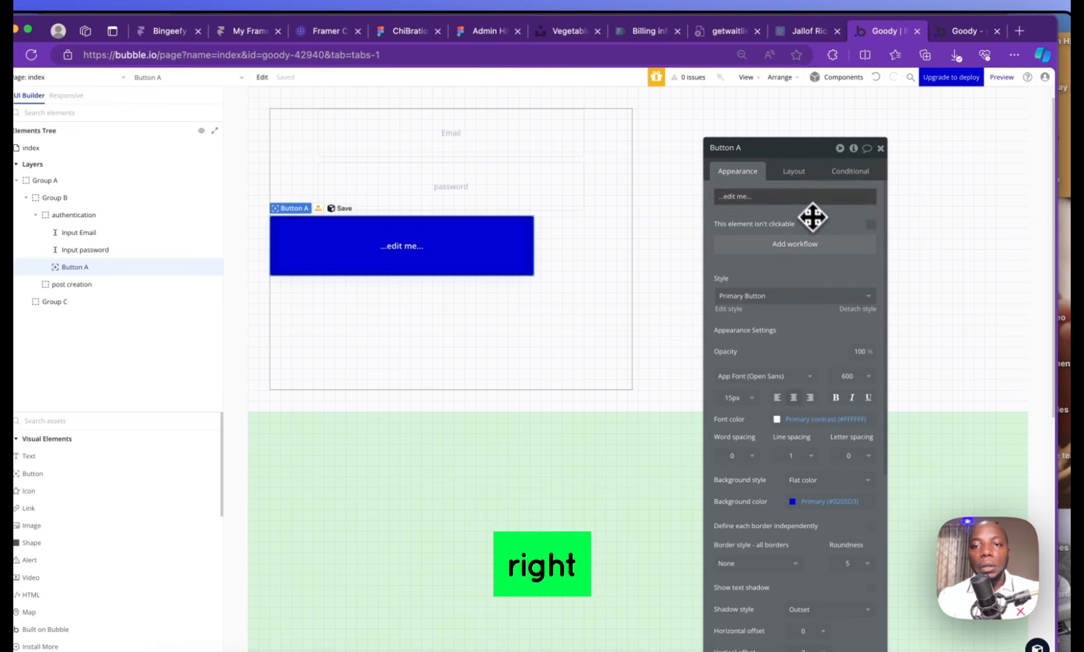
click(795, 173)
click(852, 255)
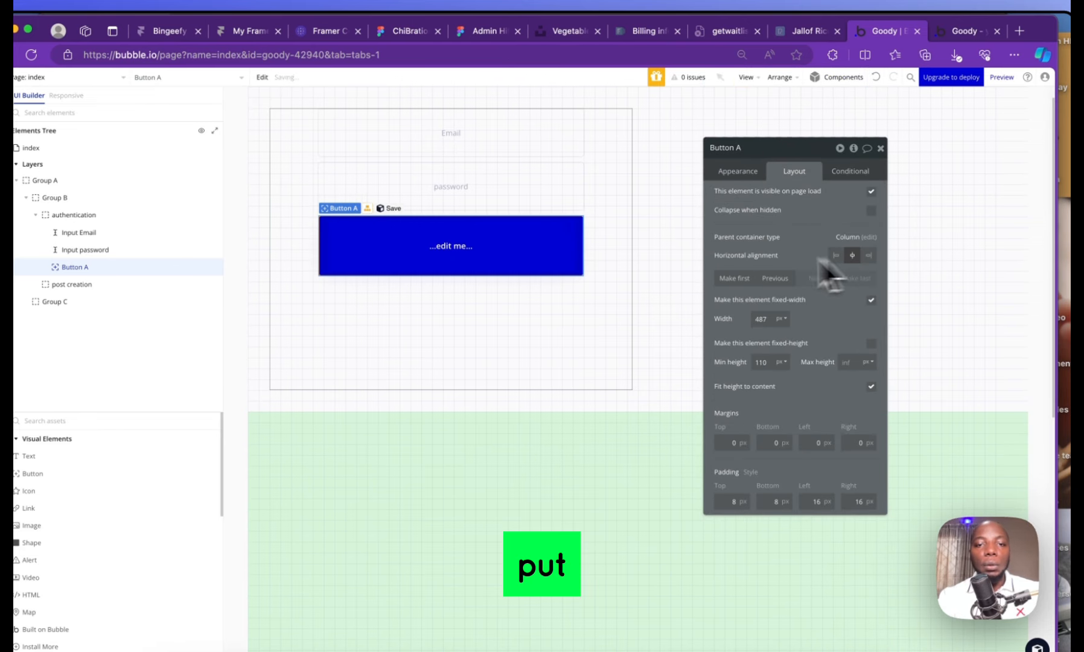
click(757, 361)
text(60)
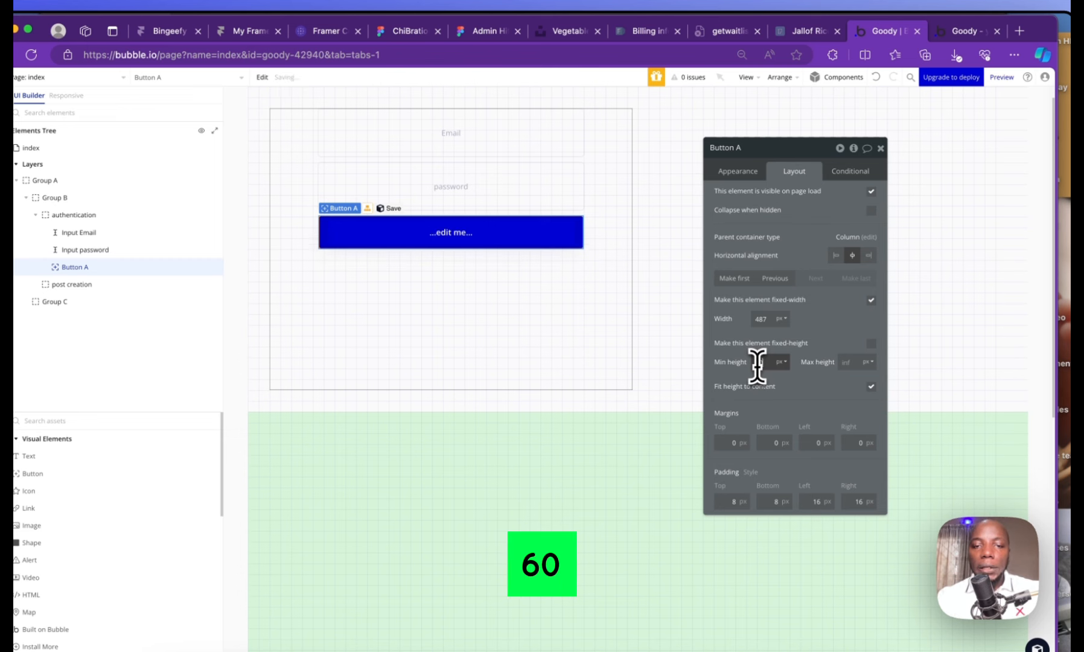
Change the button's label to 'Signup'
click(758, 175)
click(775, 196)
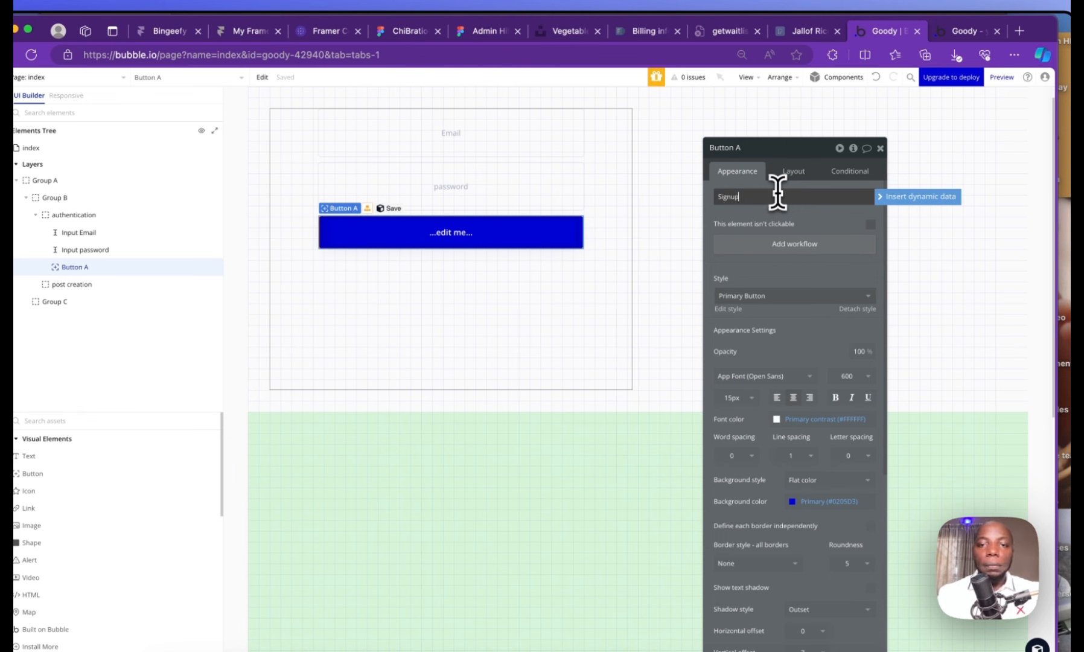
click(467, 300)
click(462, 242)
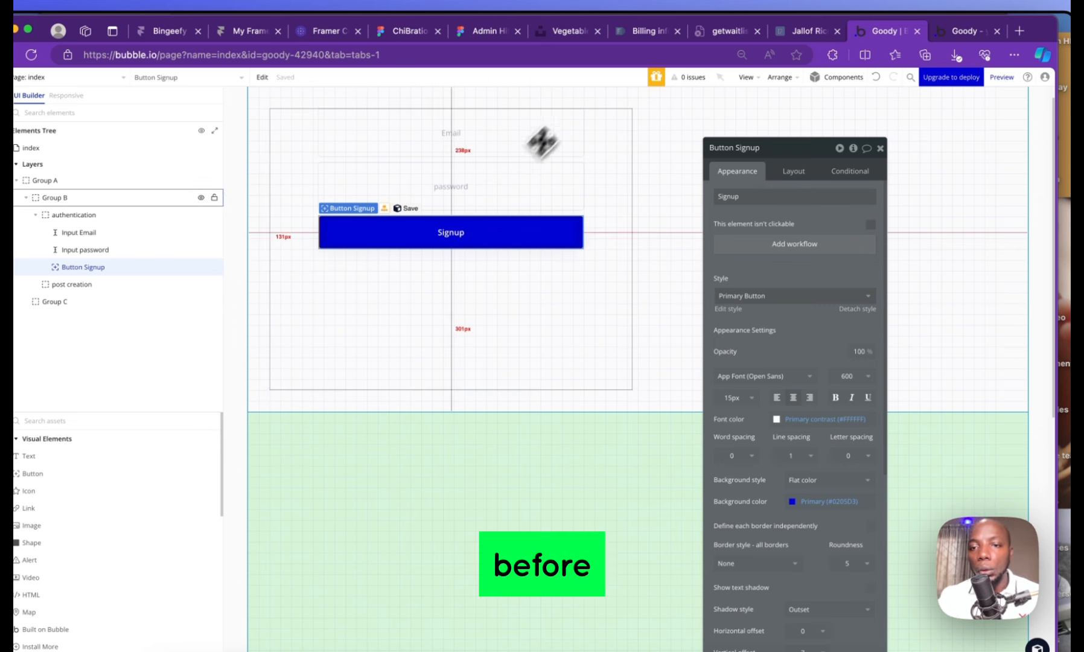
Create a click workflow for the Signup button with a Sign the user up action
click(803, 247)
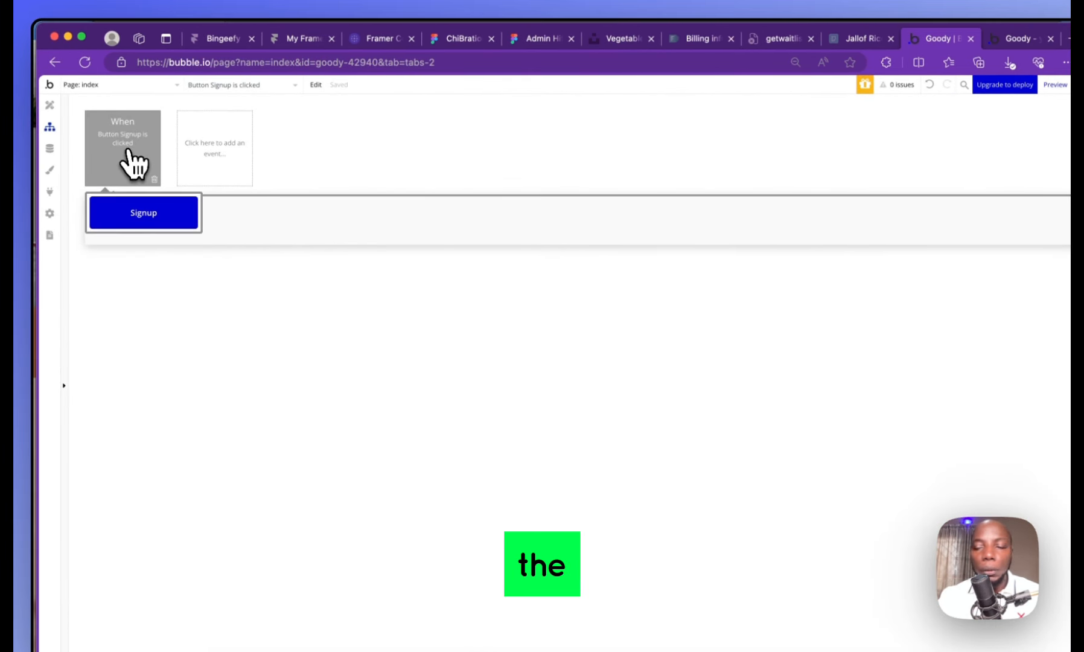
click(170, 219)
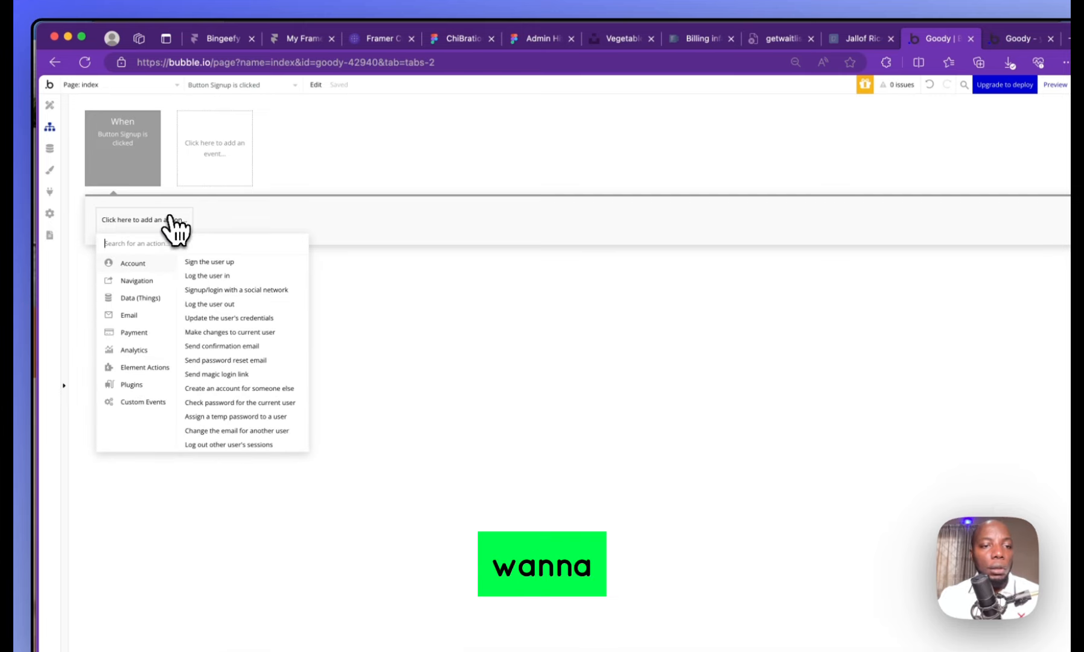
click(212, 262)
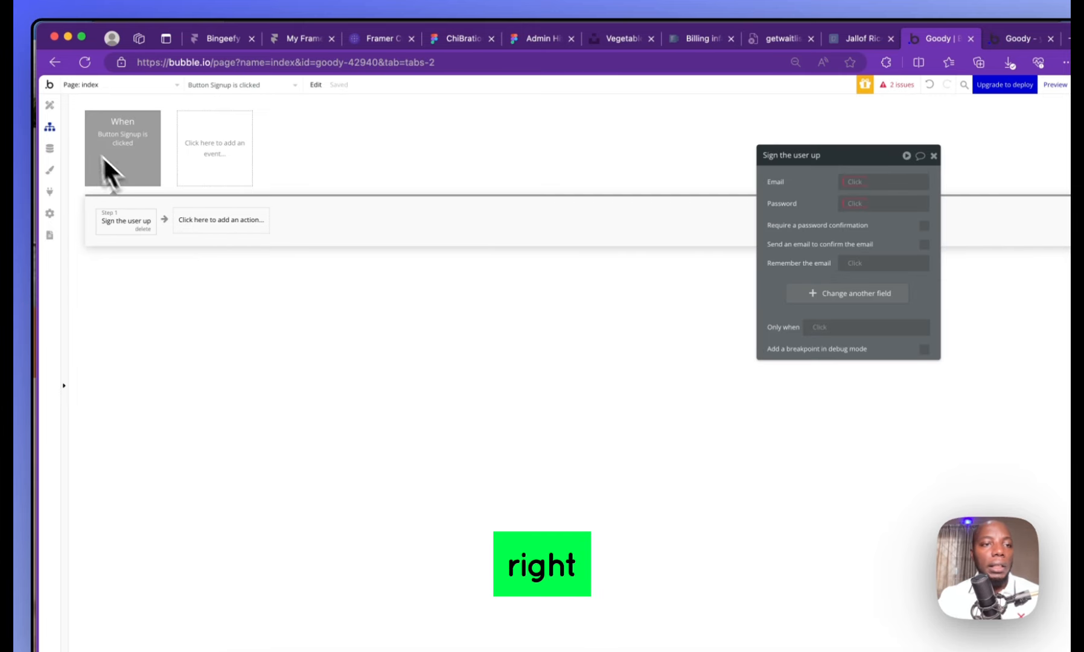
click(51, 108)
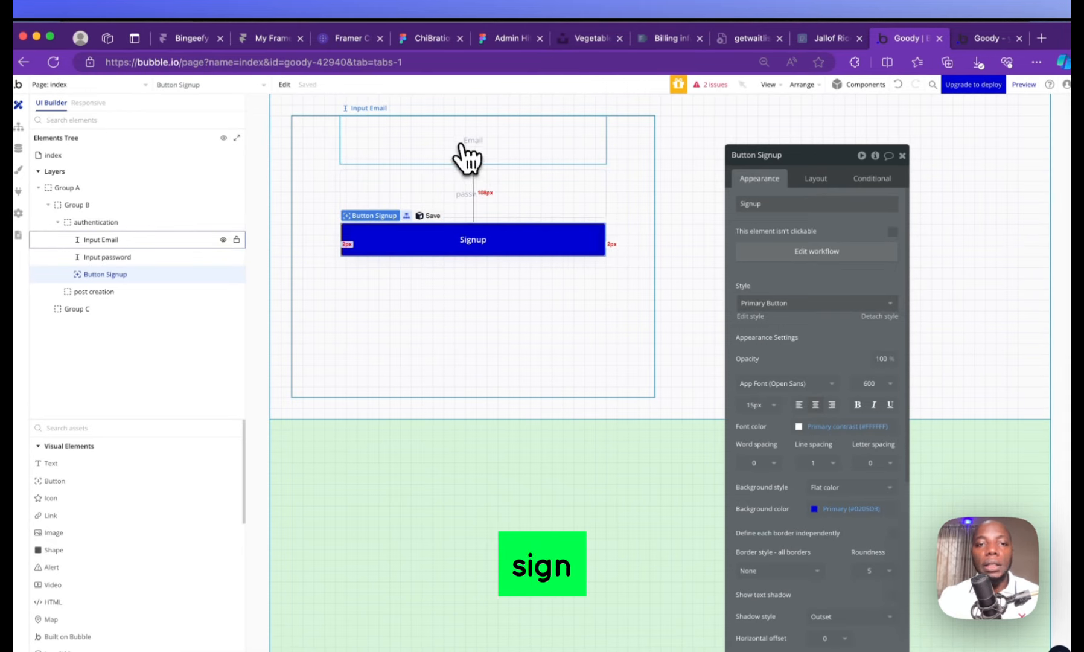
click(464, 145)
click(483, 193)
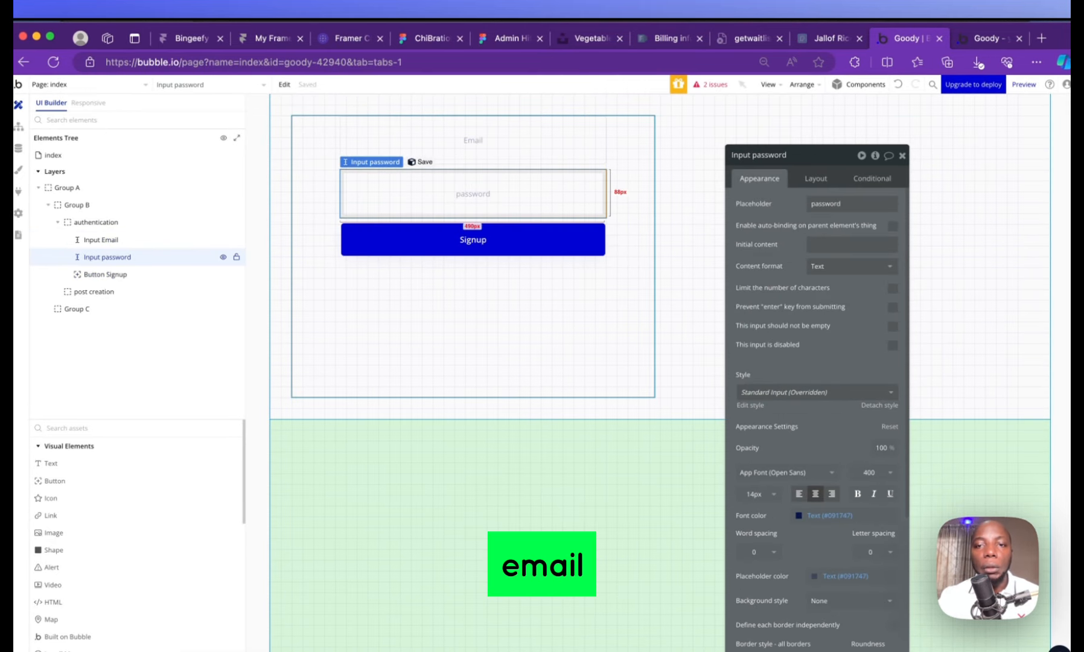
click(515, 237)
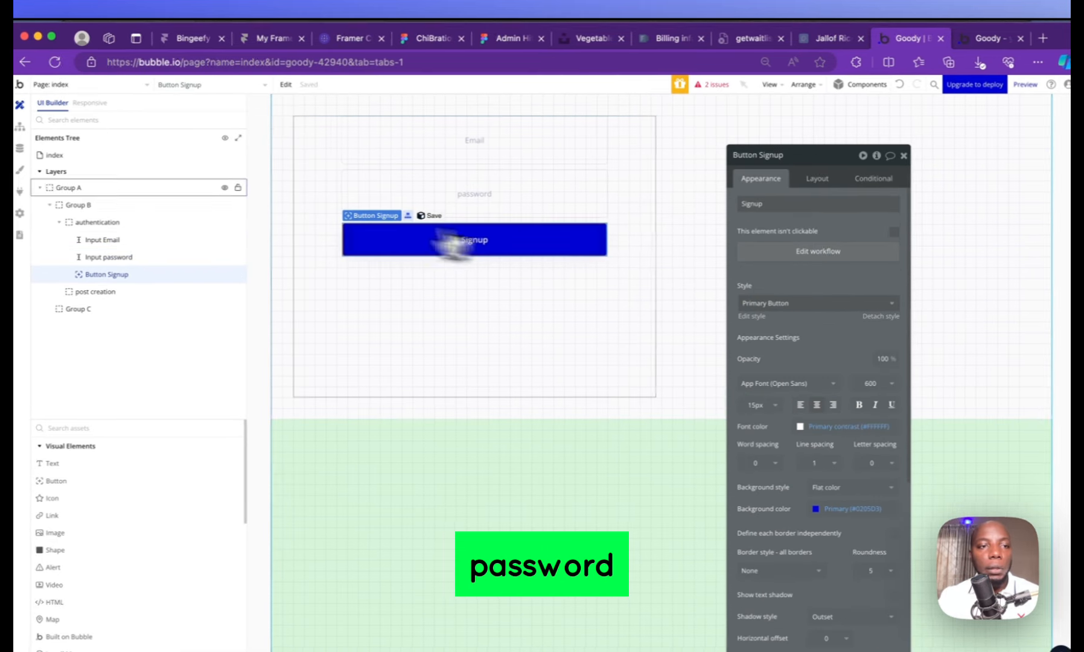
click(67, 134)
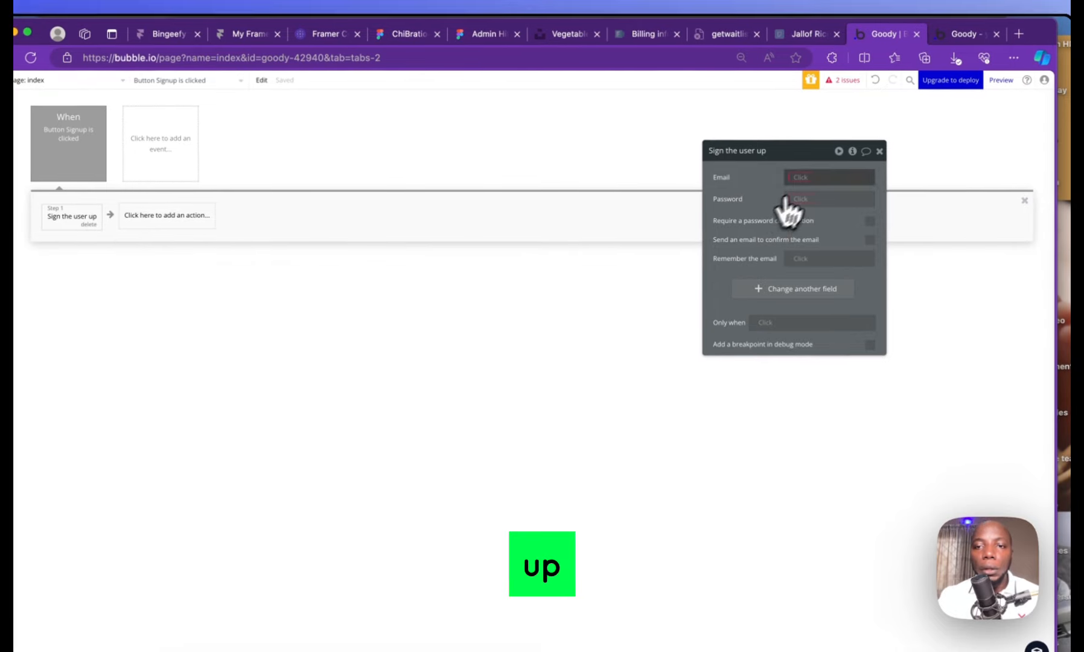
Set the signup email to Input Email's value
click(857, 182)
text(inp)
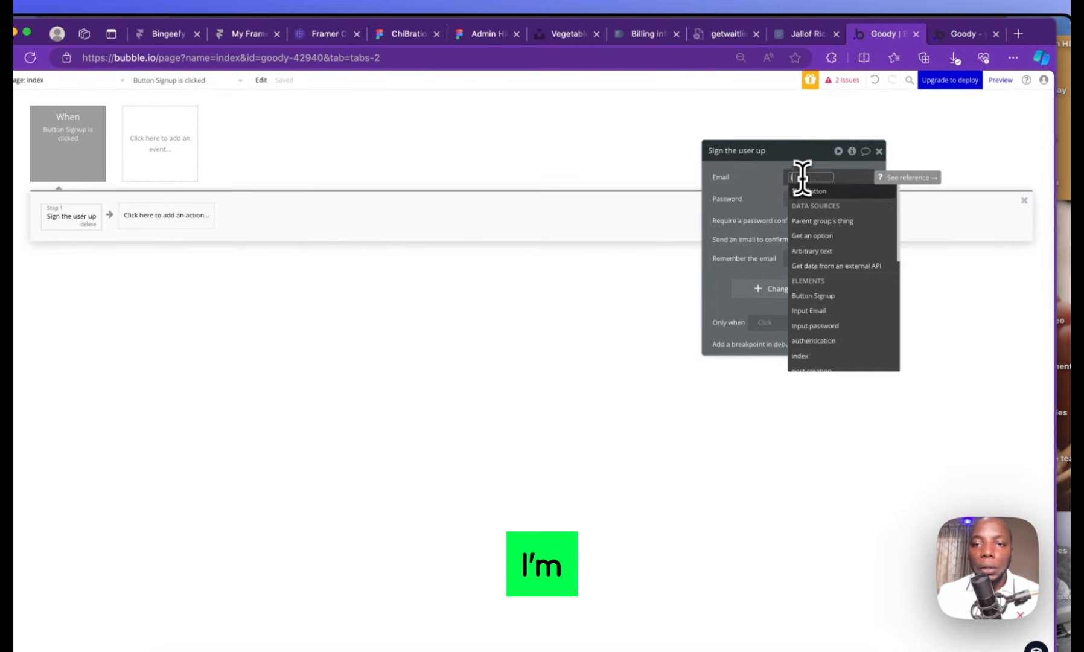
click(842, 205)
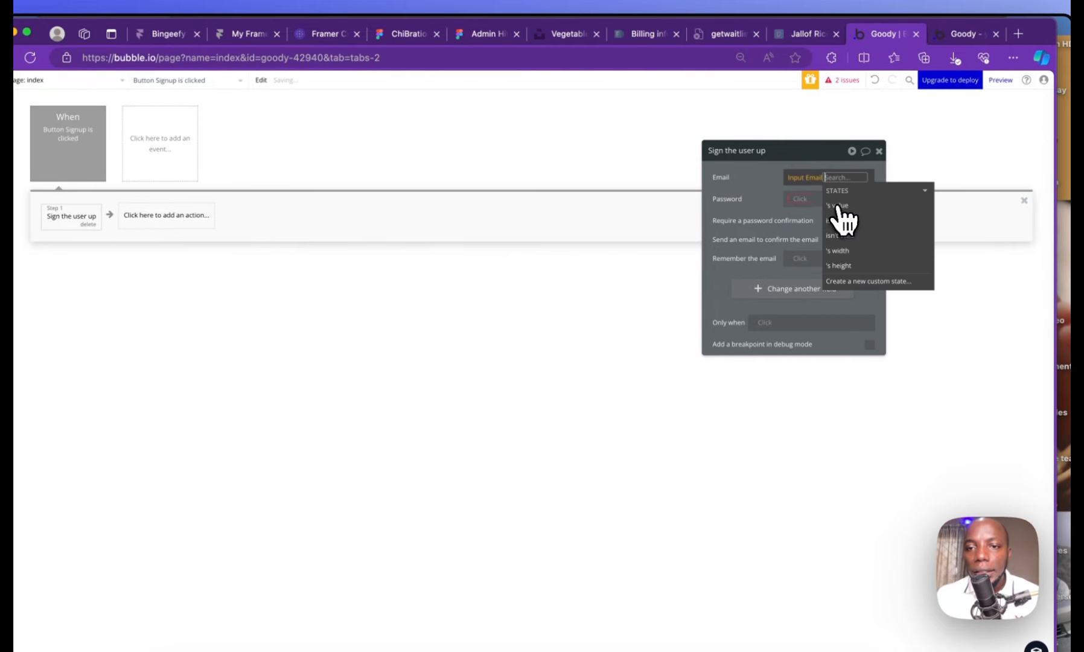
click(873, 207)
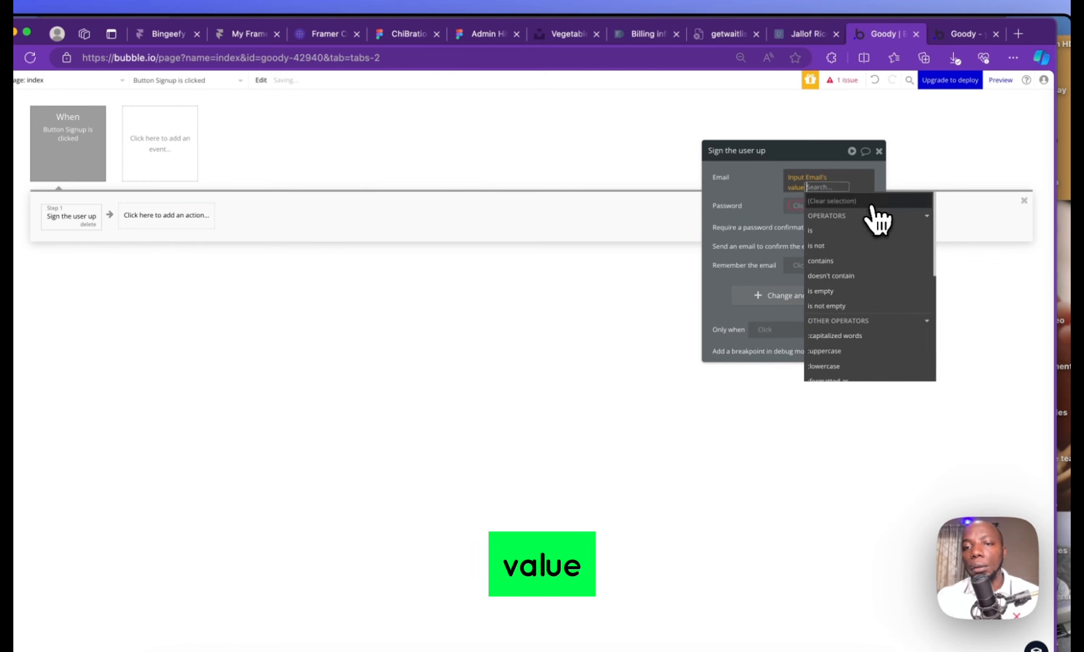
click(747, 203)
Set the signup password to Input password's value
click(801, 199)
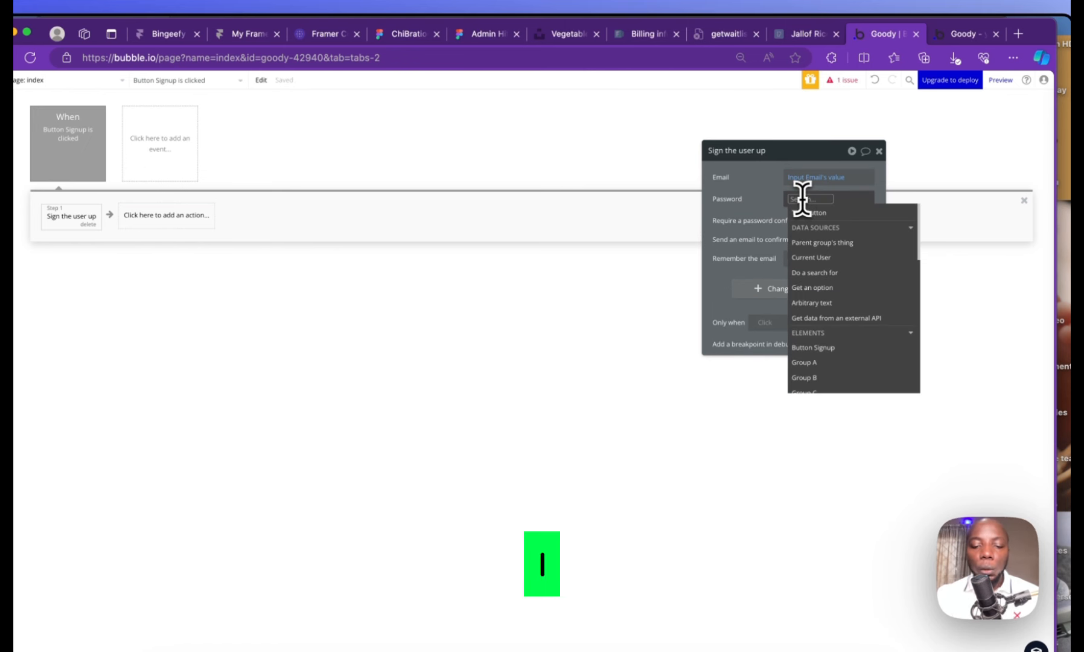
text(inpu)
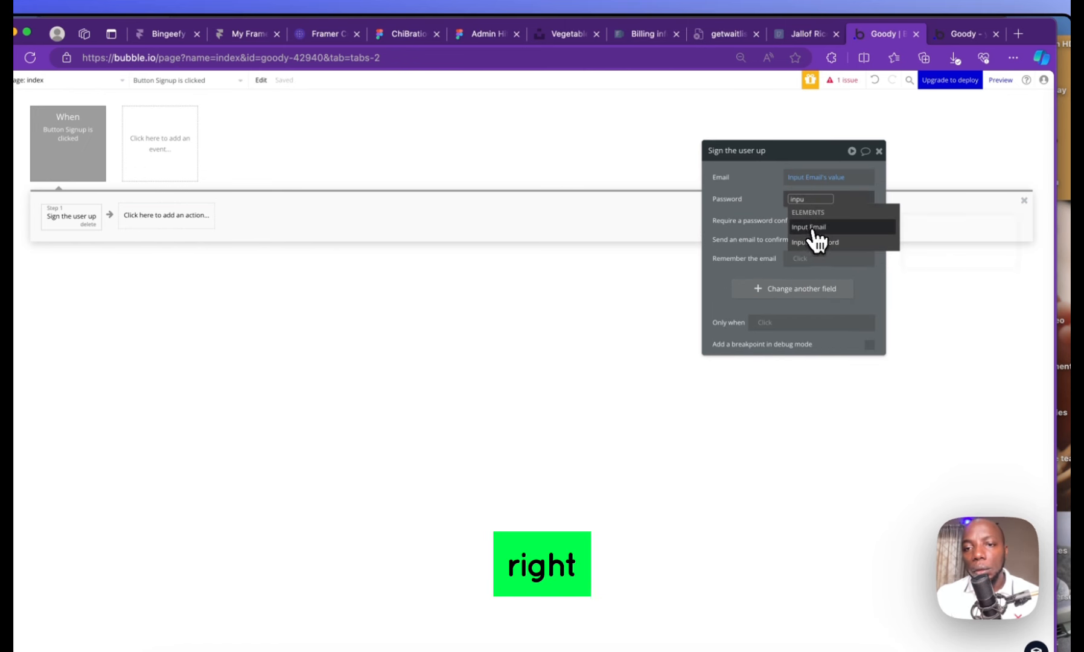
click(811, 227)
click(821, 203)
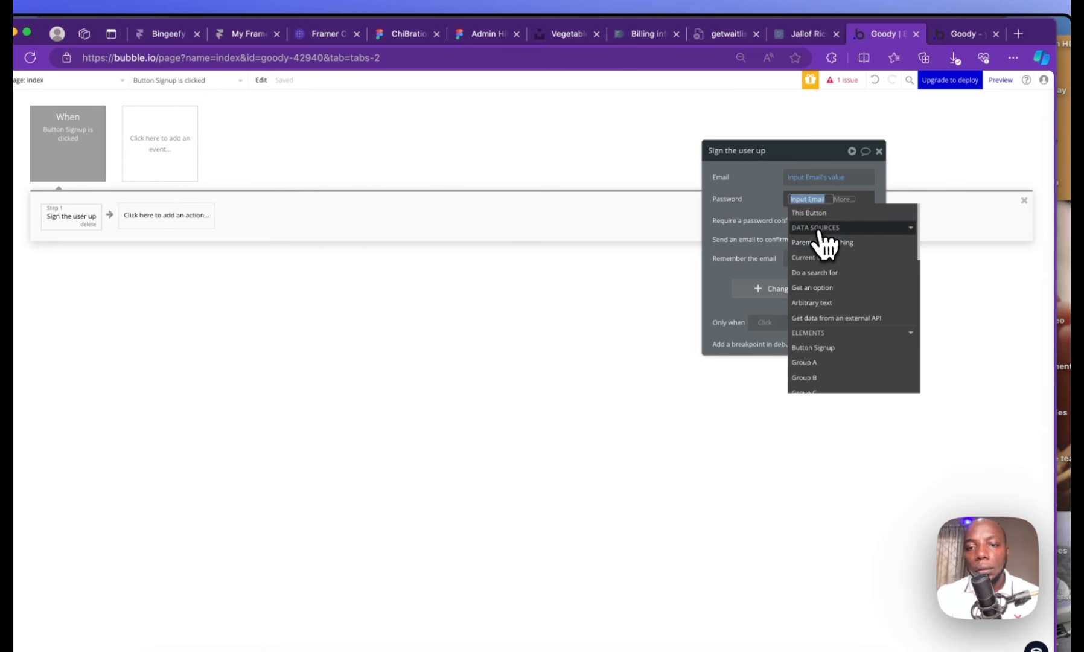
text(inpu)
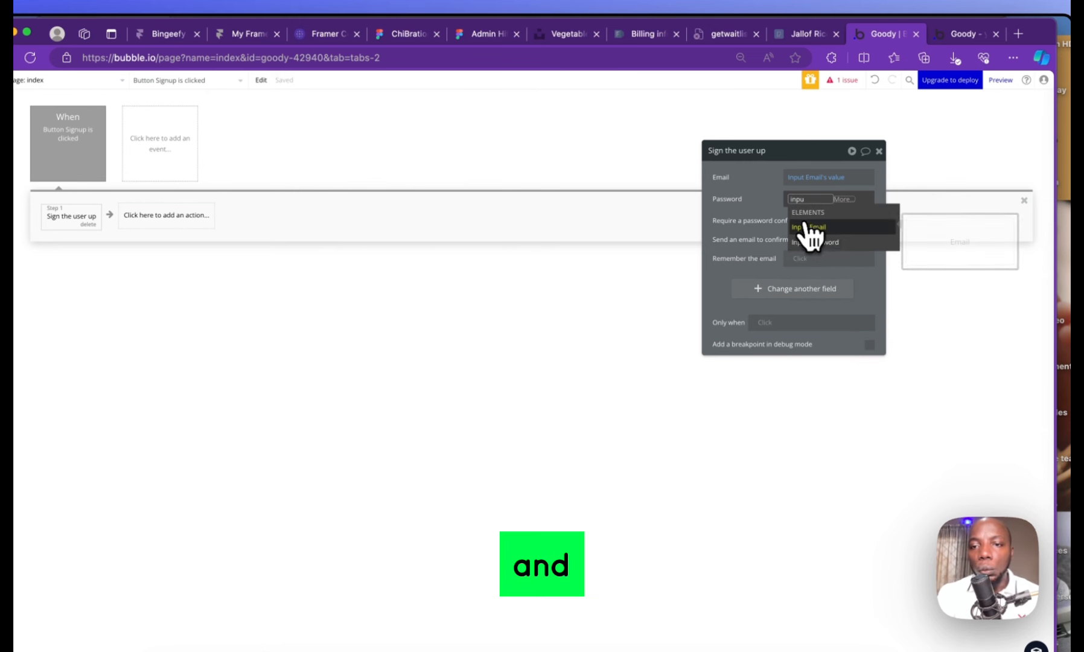
click(819, 244)
click(832, 236)
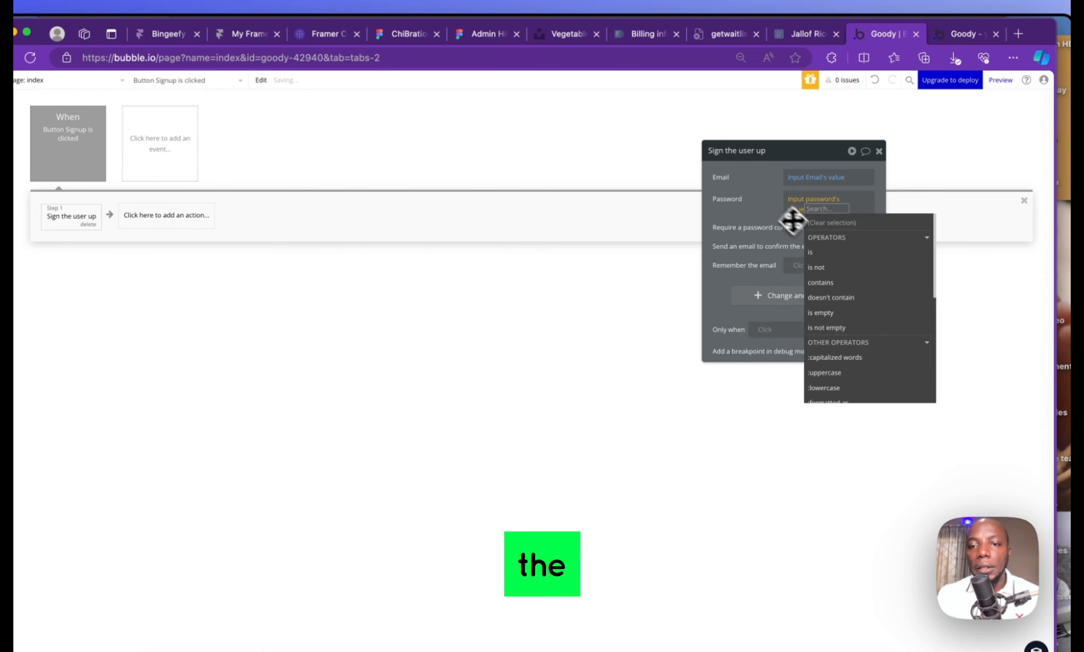
click(769, 208)
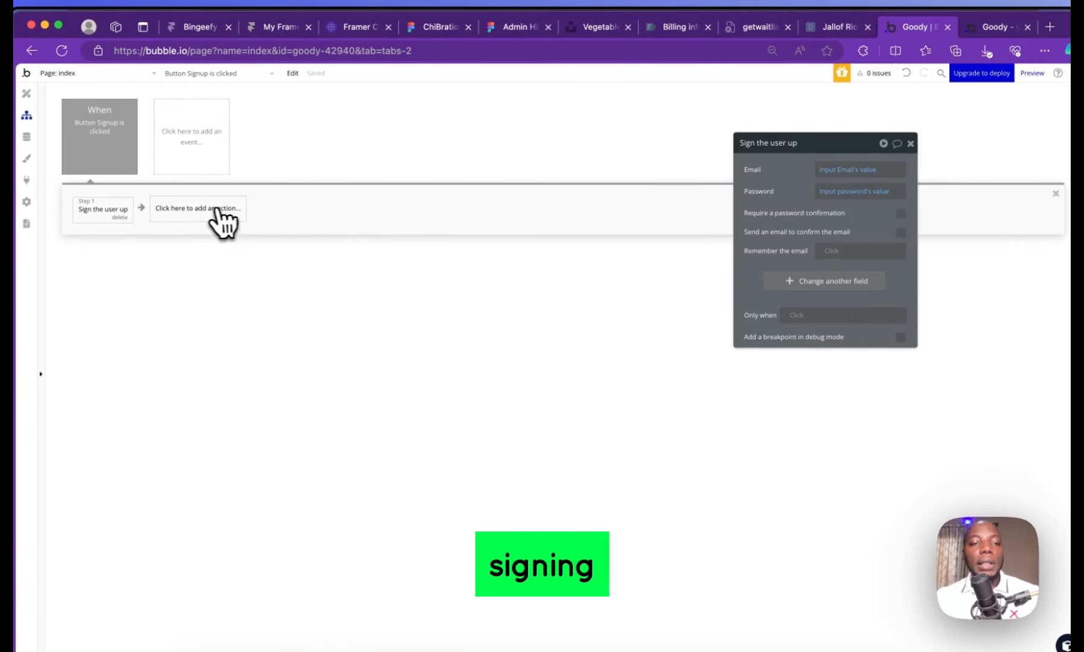
Add a Step 2 'Go to page' action with index as the destination
click(208, 211)
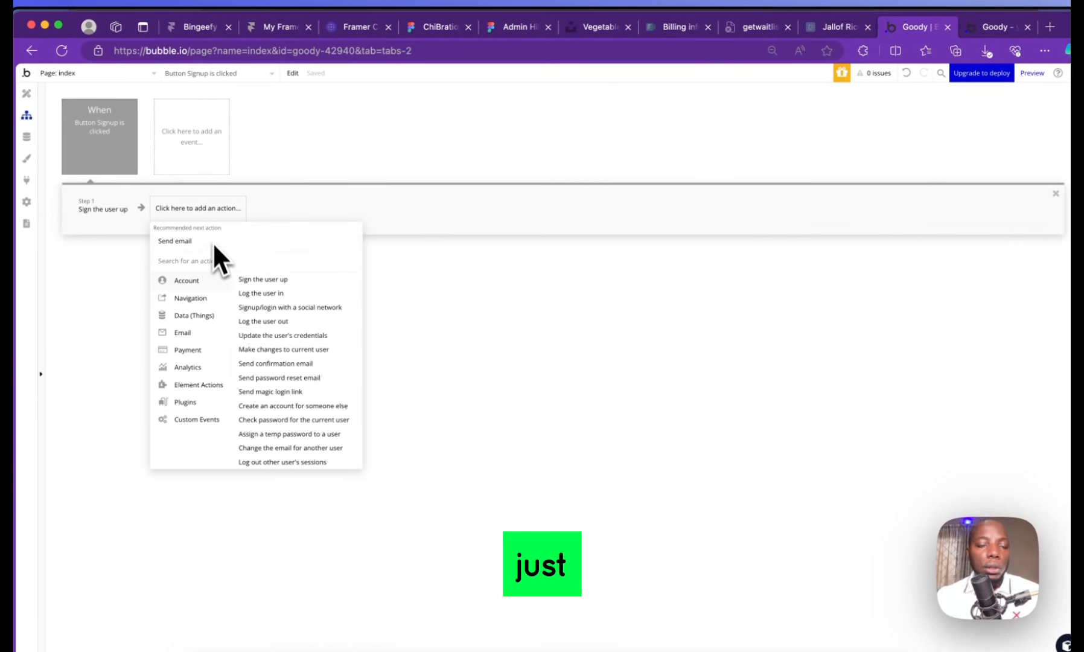
mouse_move(201, 302)
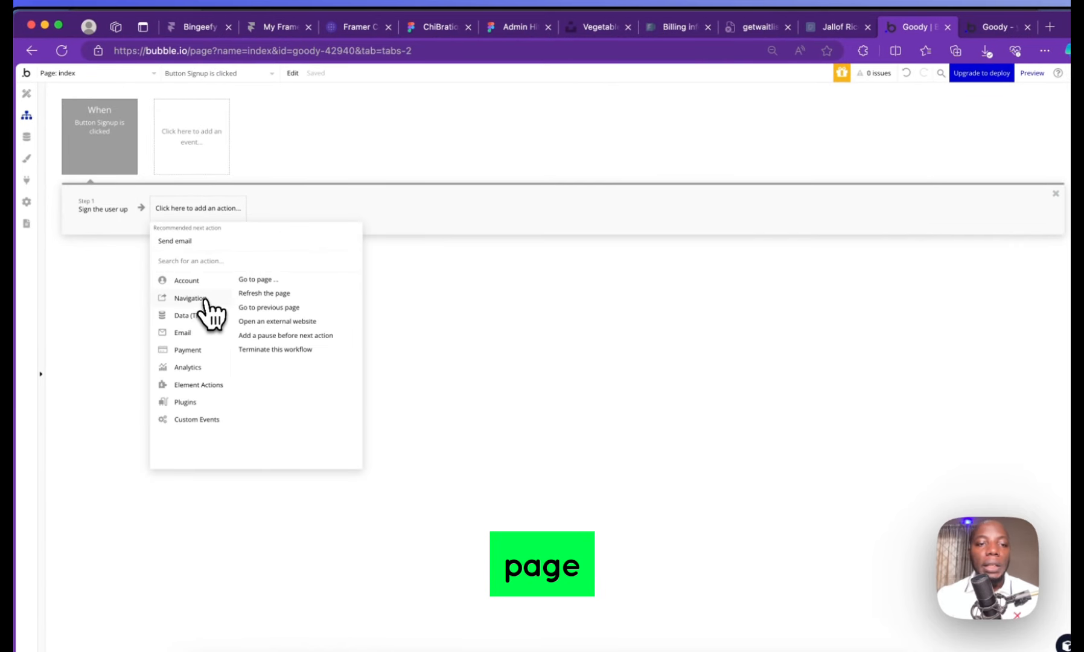
click(258, 280)
click(845, 174)
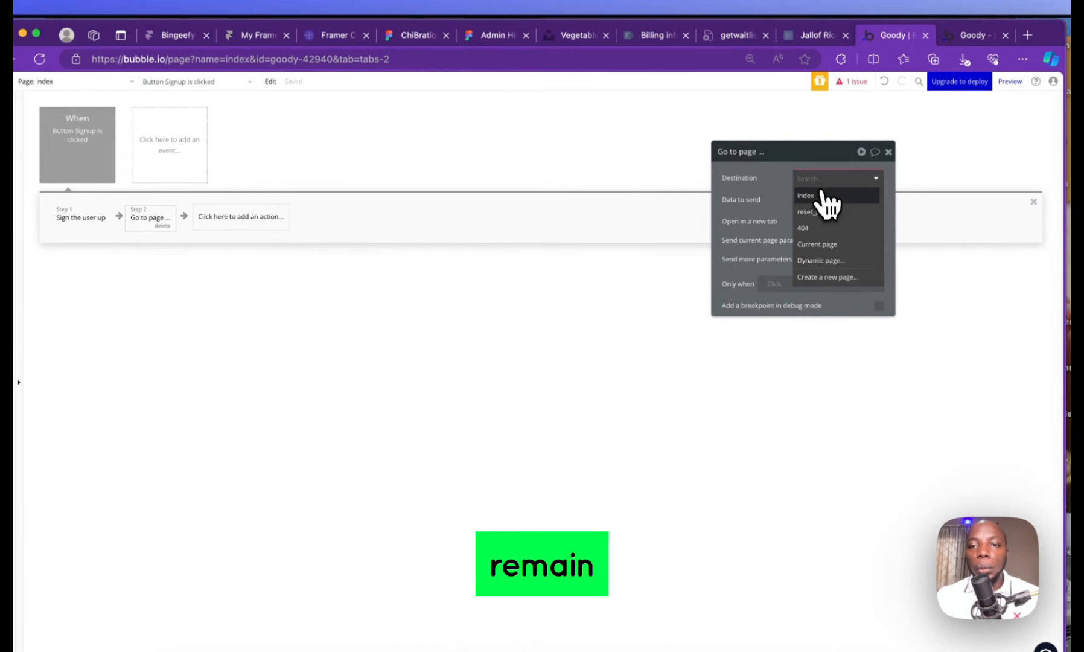
click(806, 195)
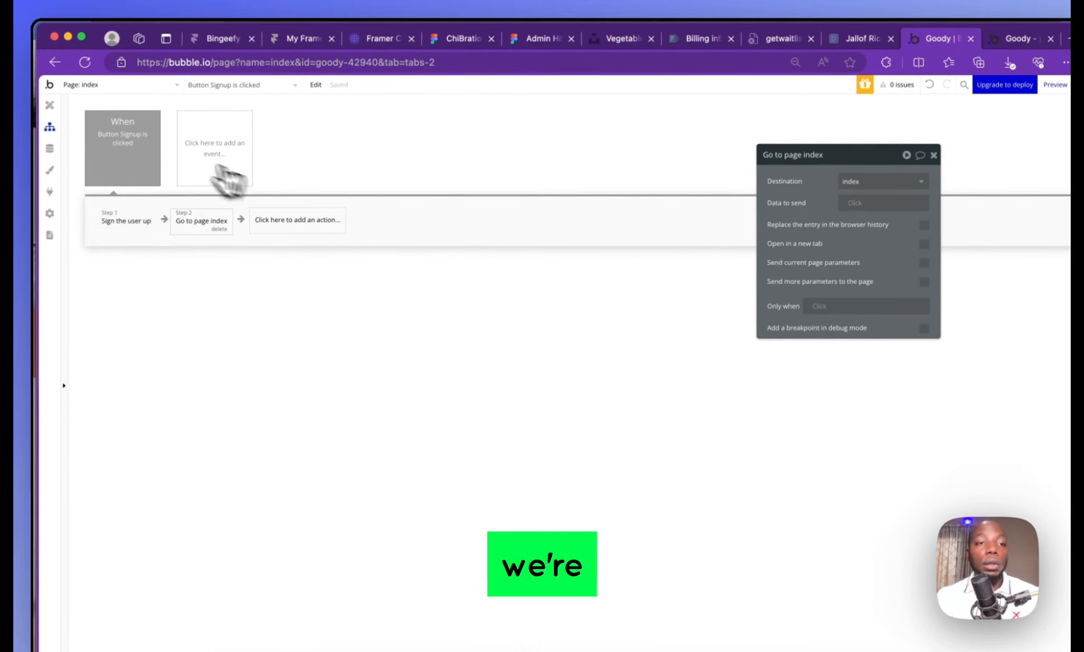
Give the post creation group a solid 5 px border in green
click(51, 106)
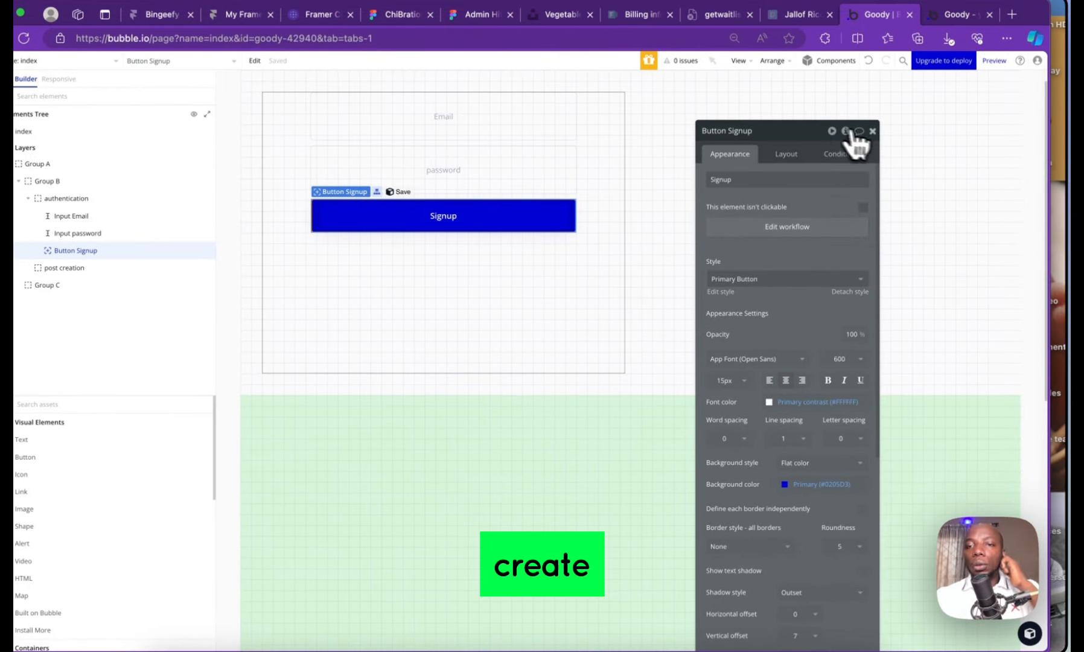
click(871, 131)
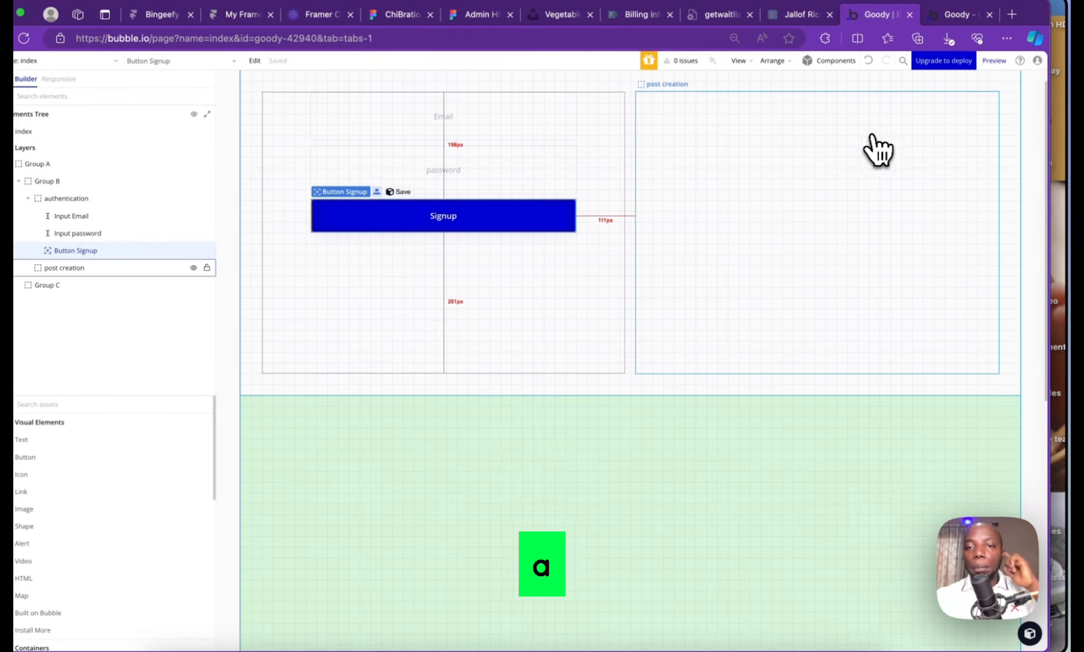
click(849, 151)
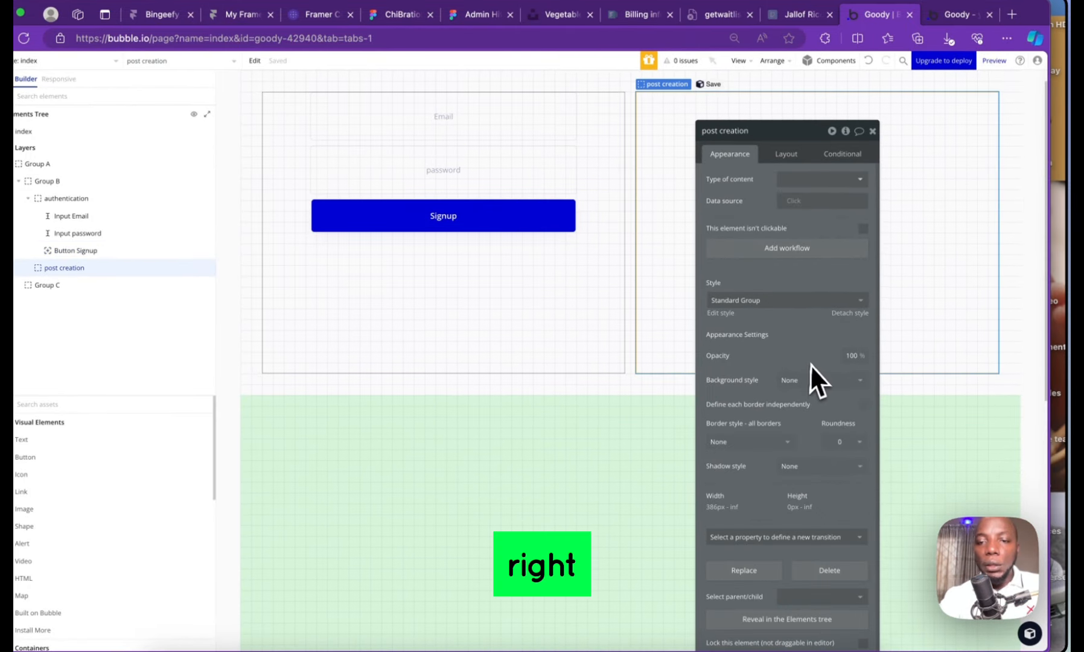
click(748, 443)
click(742, 494)
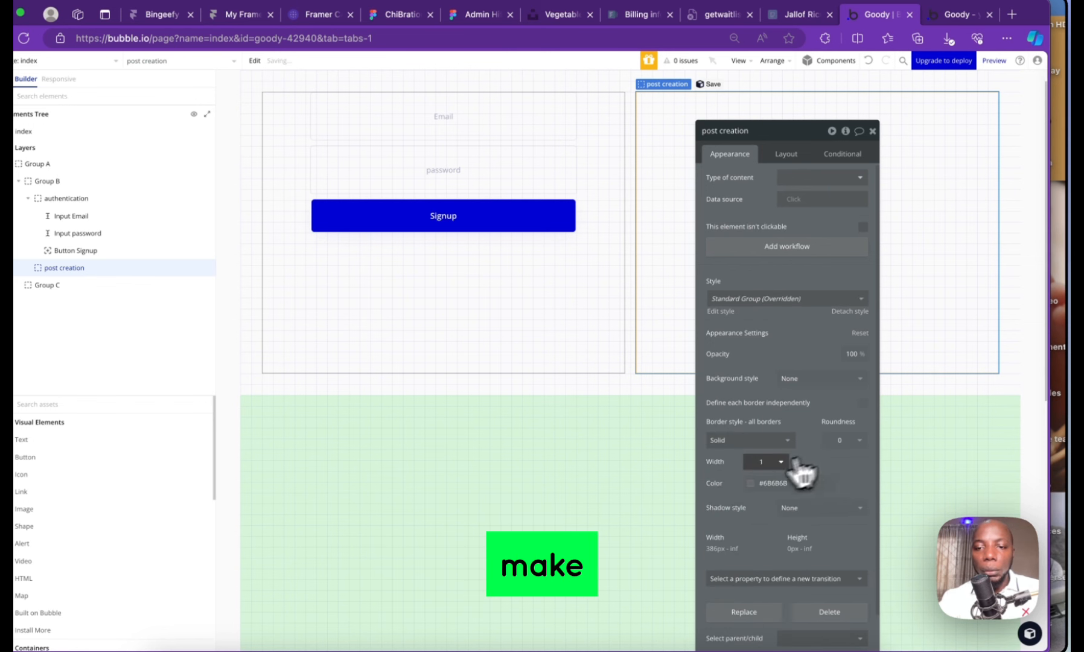
click(785, 462)
click(779, 528)
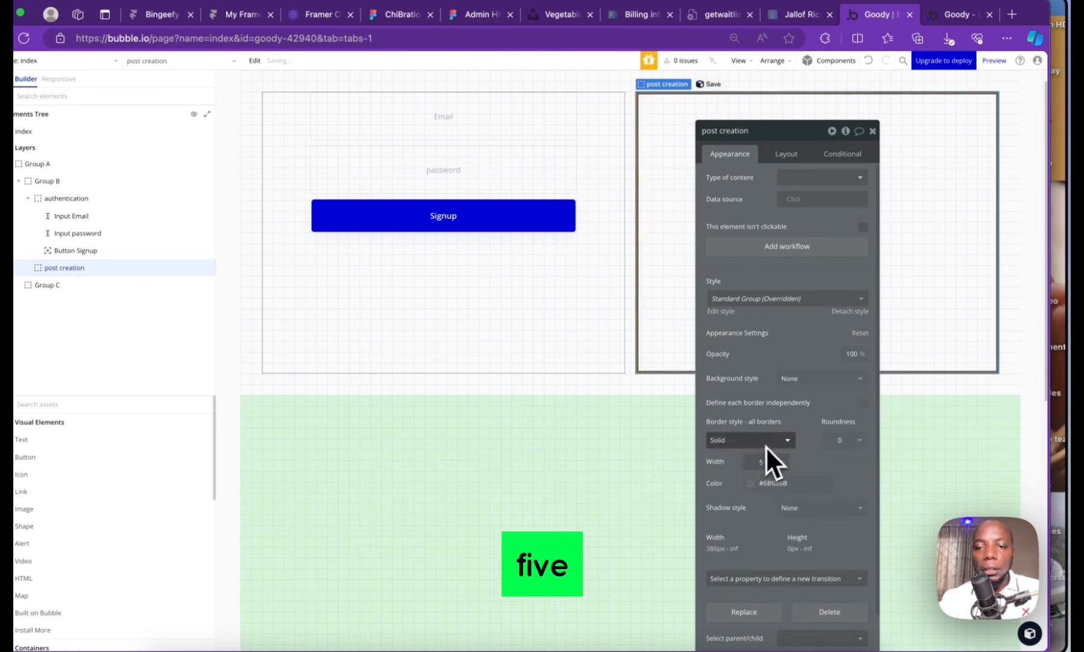
click(755, 484)
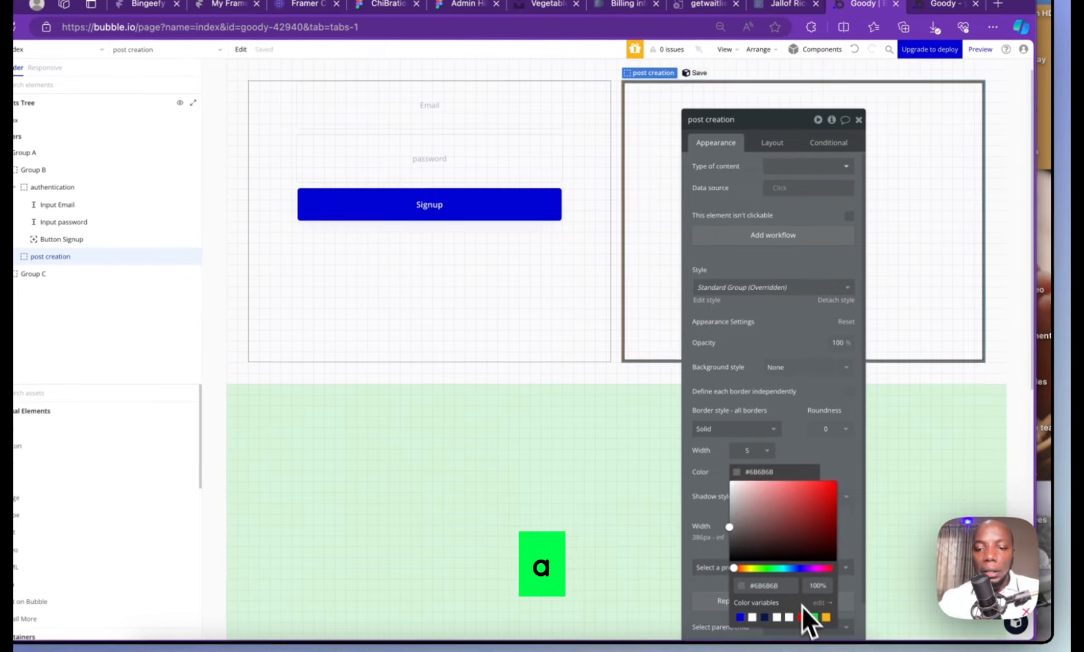
click(827, 628)
click(1030, 239)
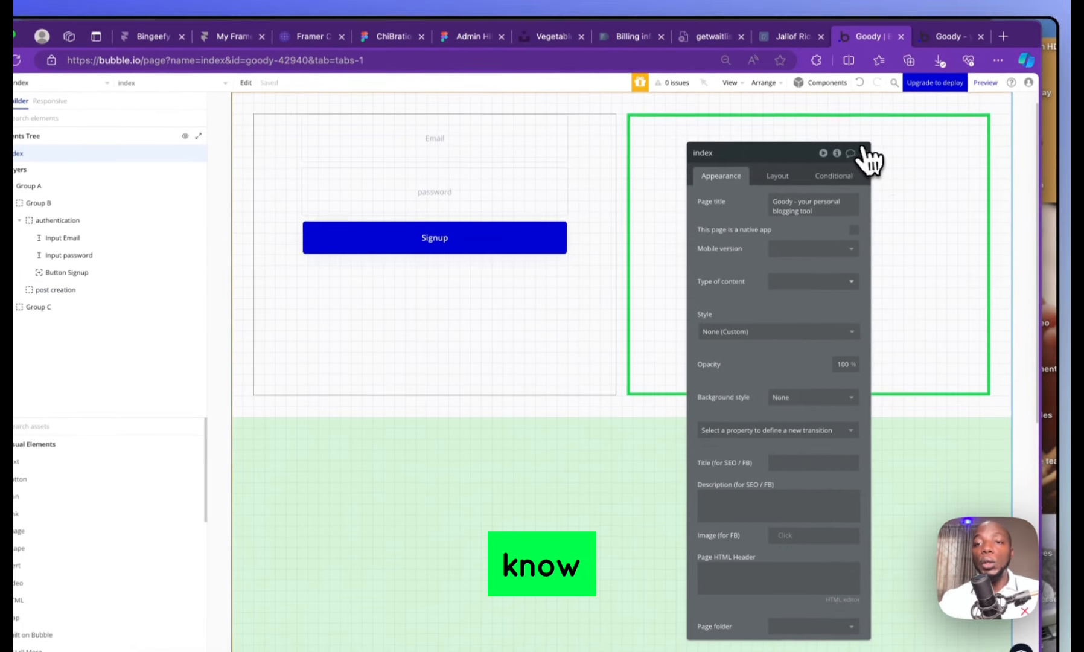
click(857, 119)
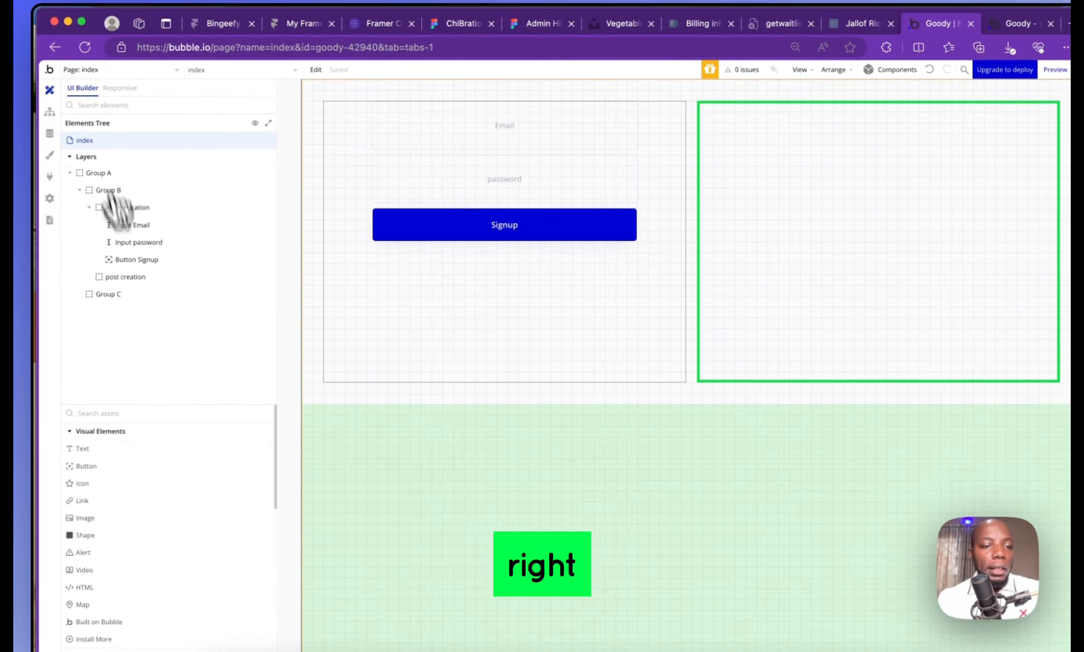
click(140, 411)
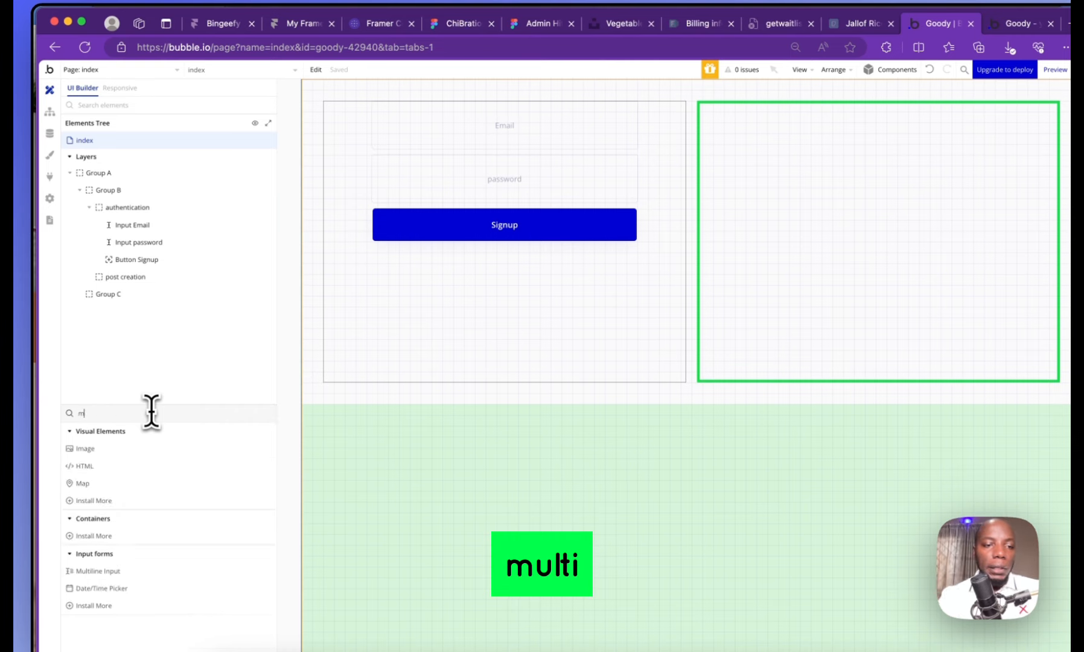
Draw a Multiline Input inside the post creation group and centre it horizontally
text(mul)
click(123, 447)
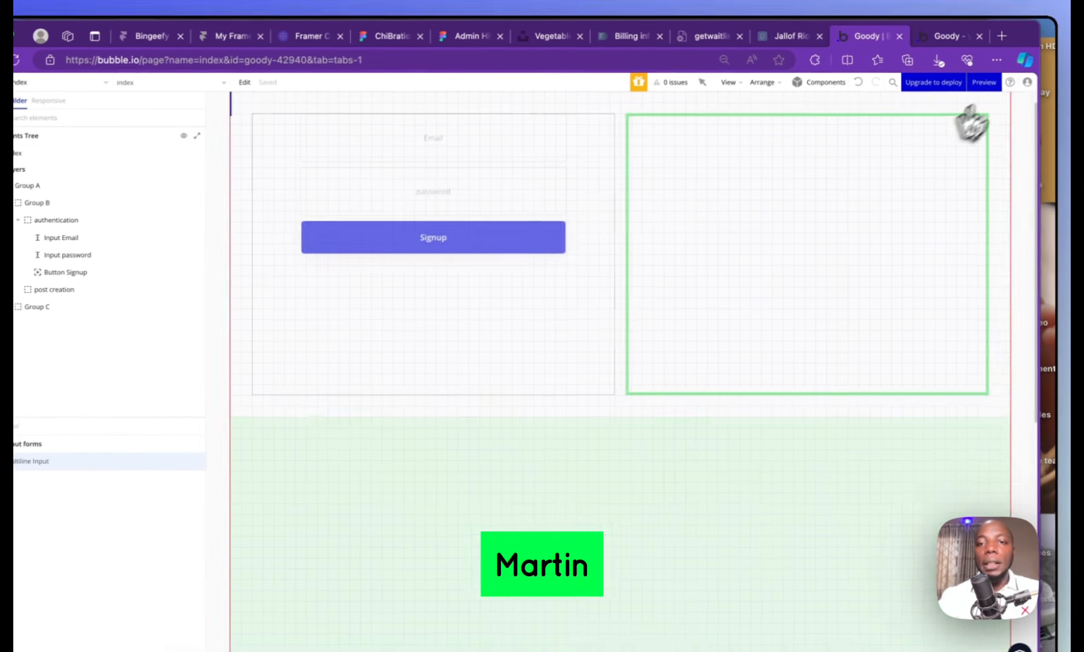
drag(711, 124, 1049, 266)
drag(975, 279, 965, 281)
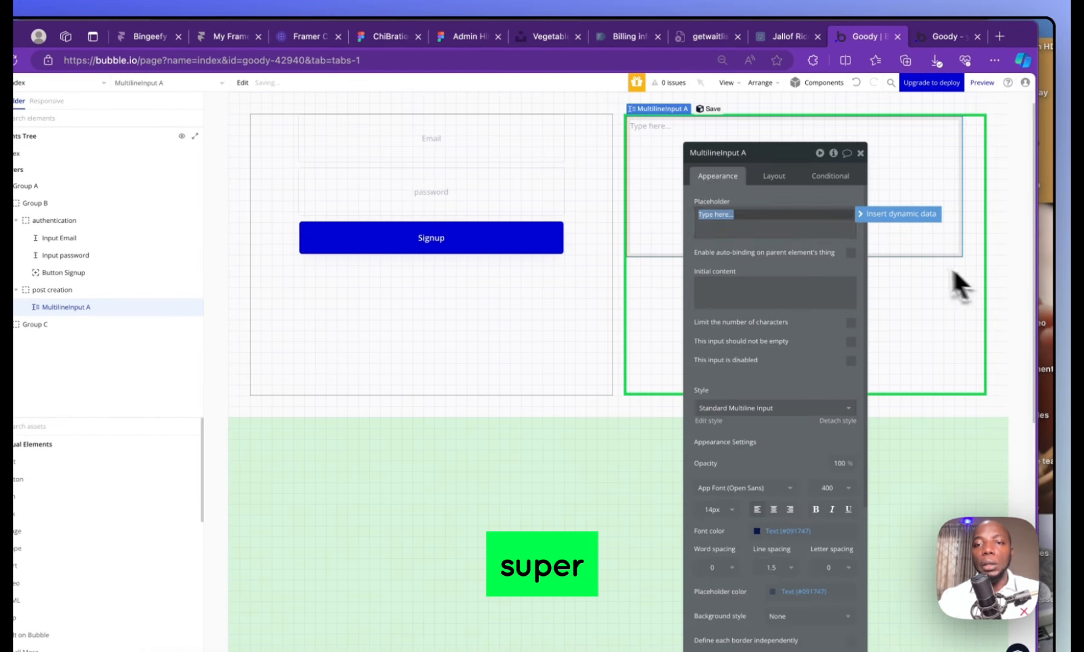
click(782, 180)
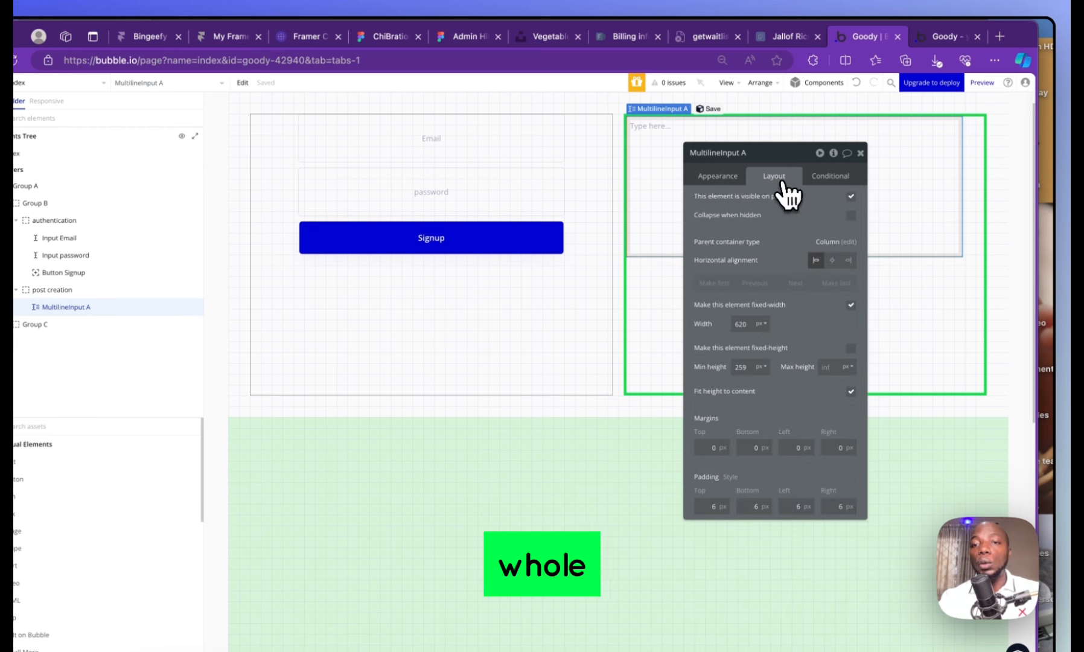
click(831, 260)
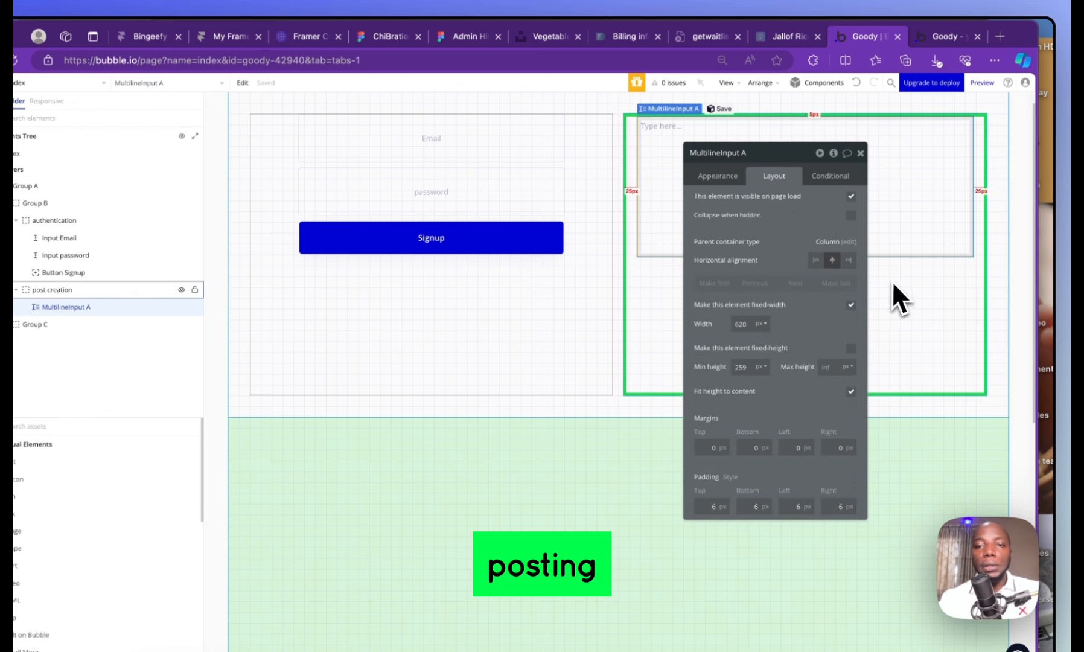
click(861, 153)
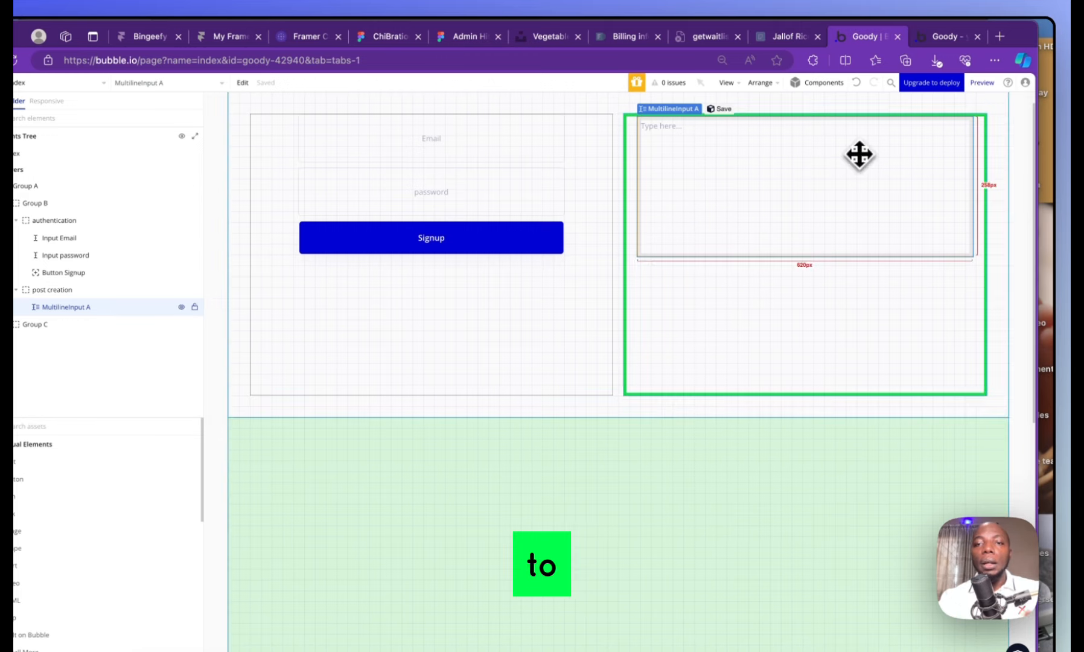
double_click(854, 152)
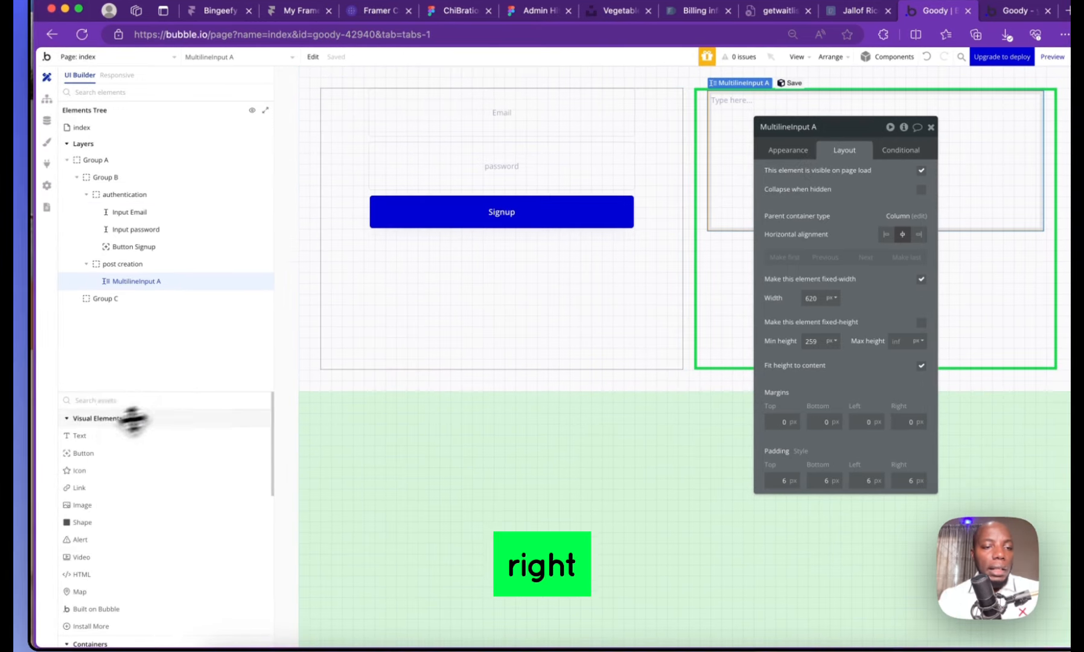
Add Button B below it with a 50 px minimum height, centred horizontally
click(113, 399)
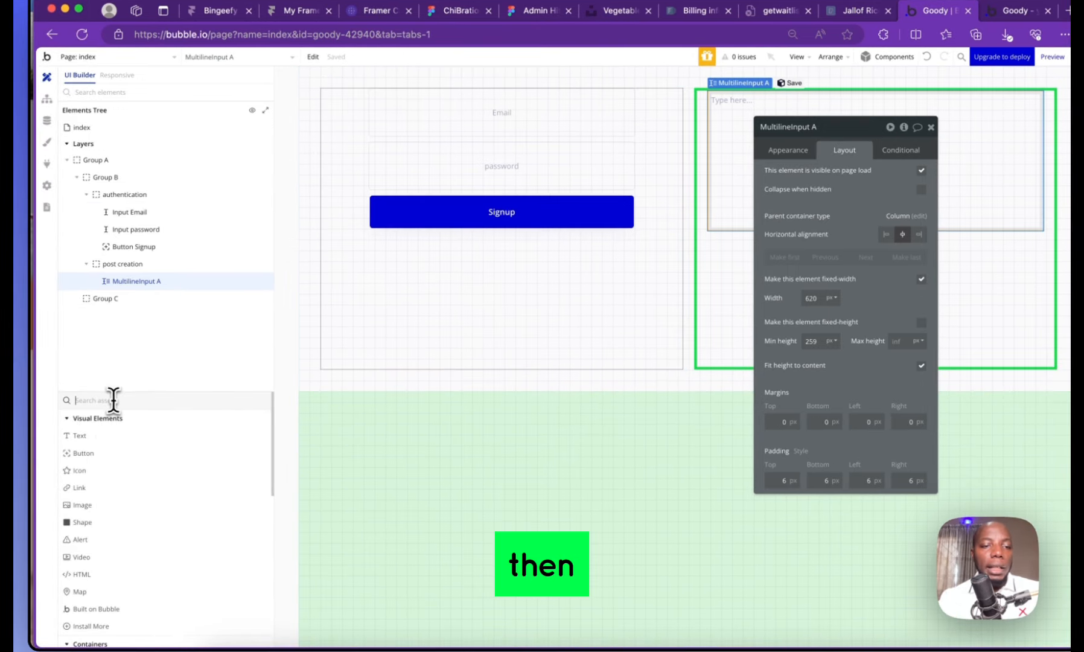
text(but)
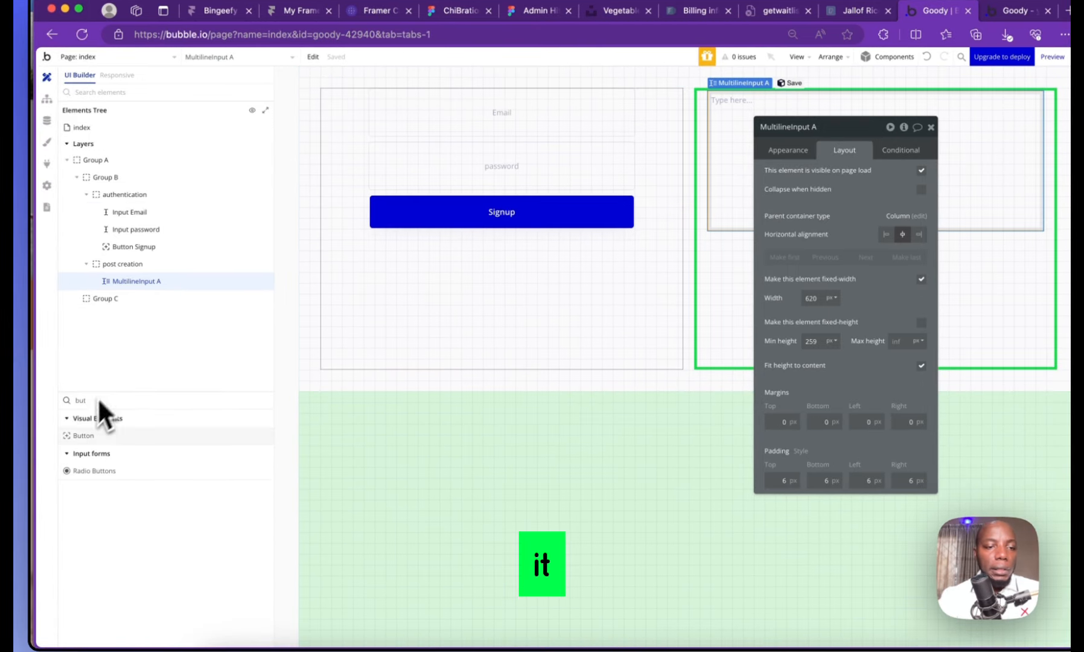
click(78, 437)
mouse_move(774, 255)
mouse_down()
mouse_move(1010, 325)
mouse_move(997, 314)
mouse_up()
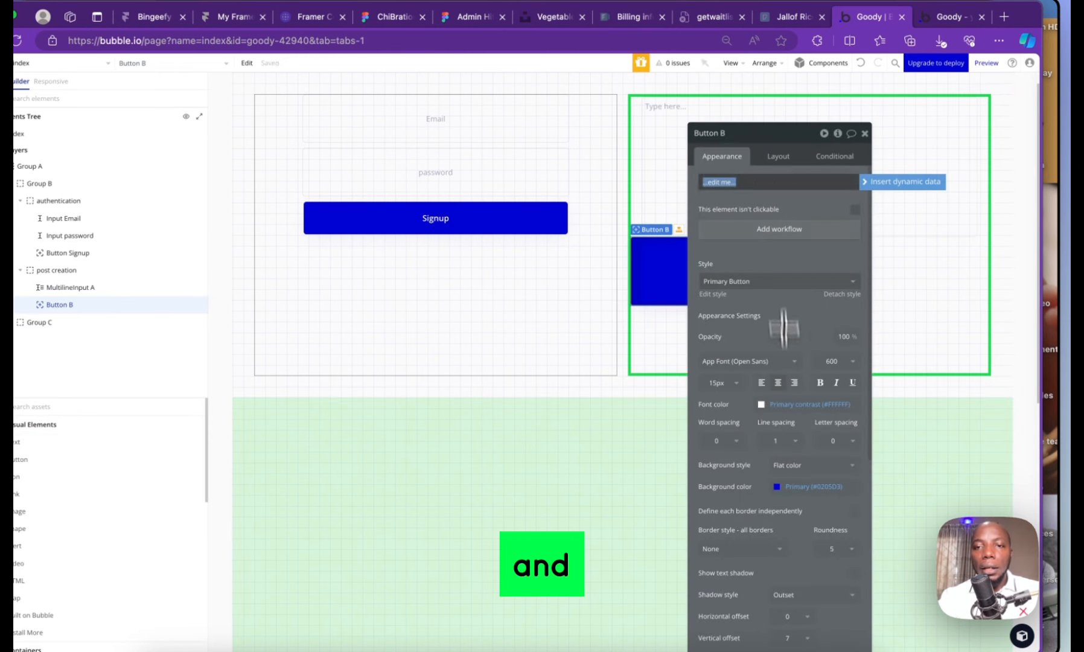
click(777, 163)
click(777, 161)
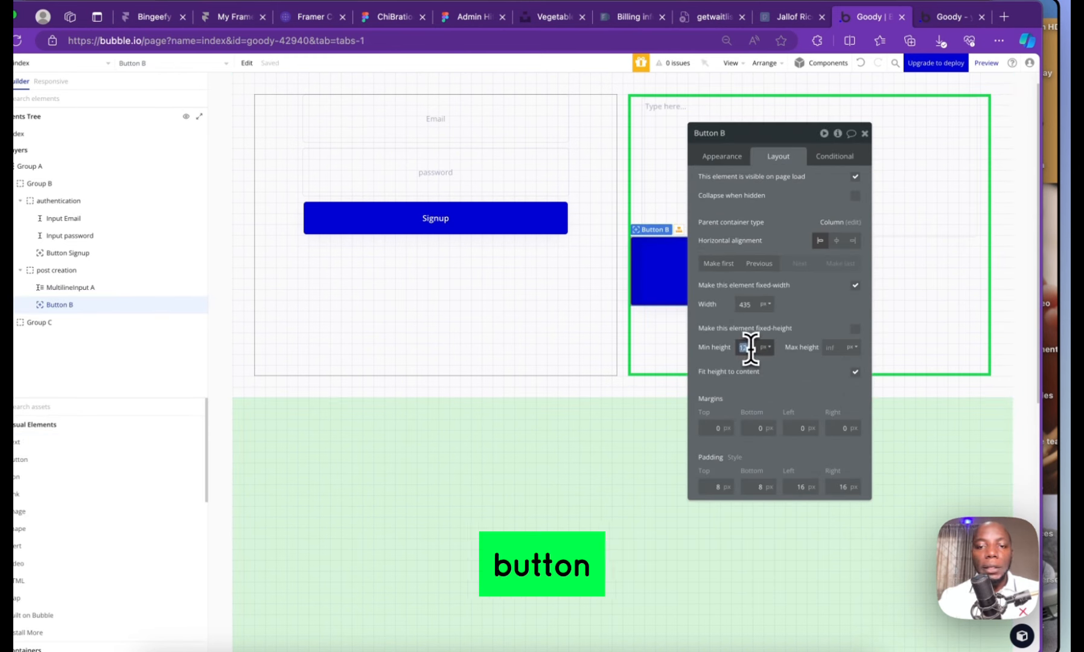
text(50)
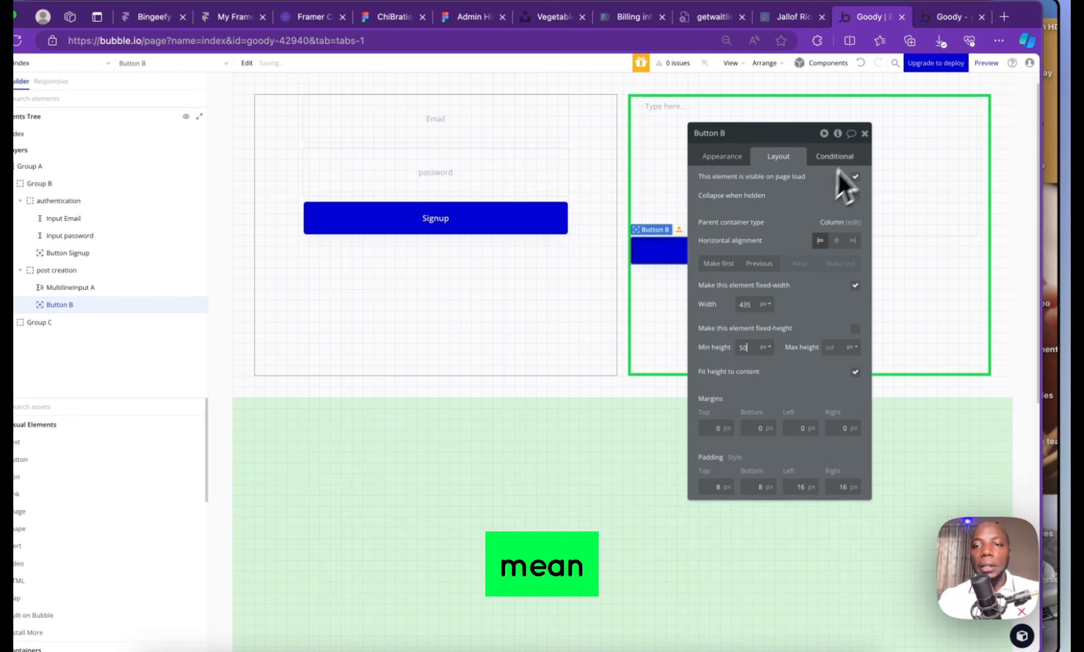
click(835, 241)
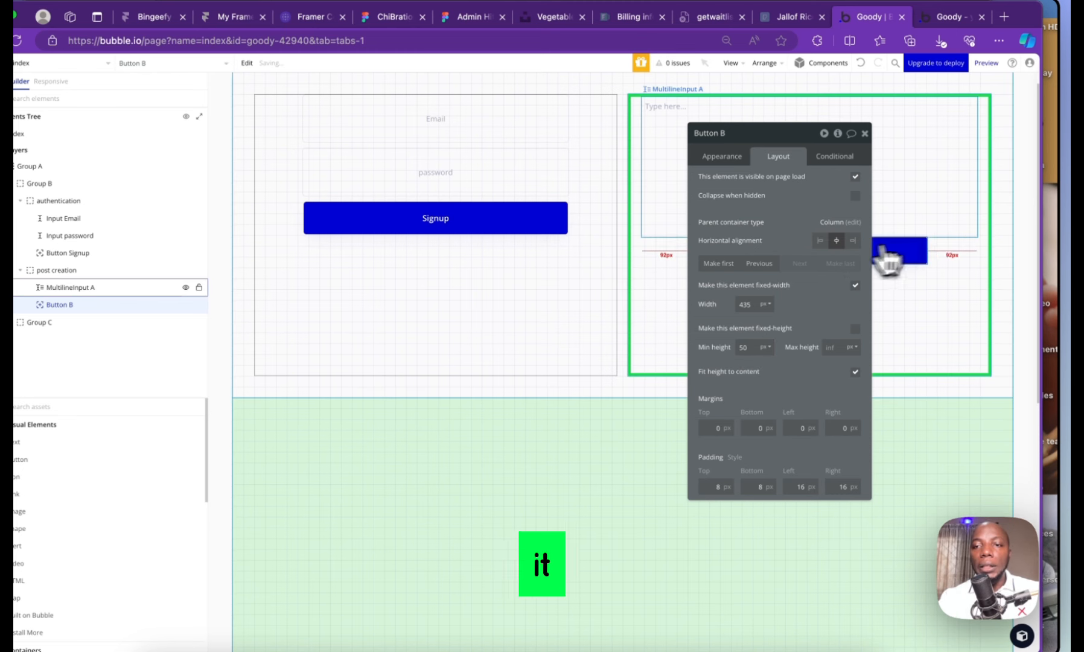
click(915, 181)
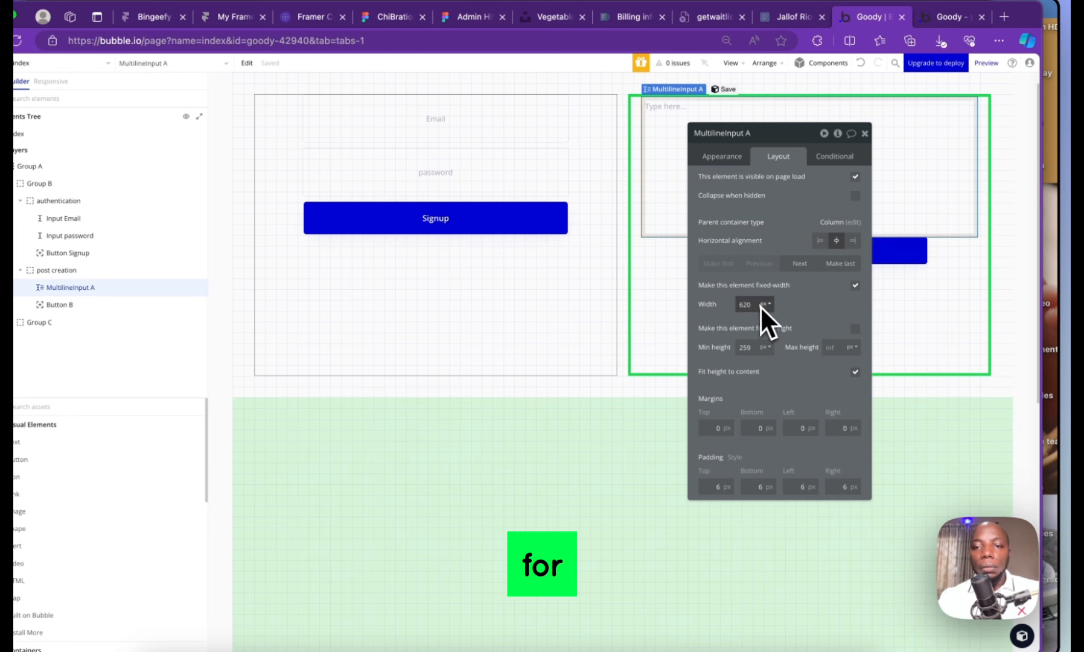
Turn off the multiline input's fit-to-content height and give the post creation group a 40 px row gap
click(855, 371)
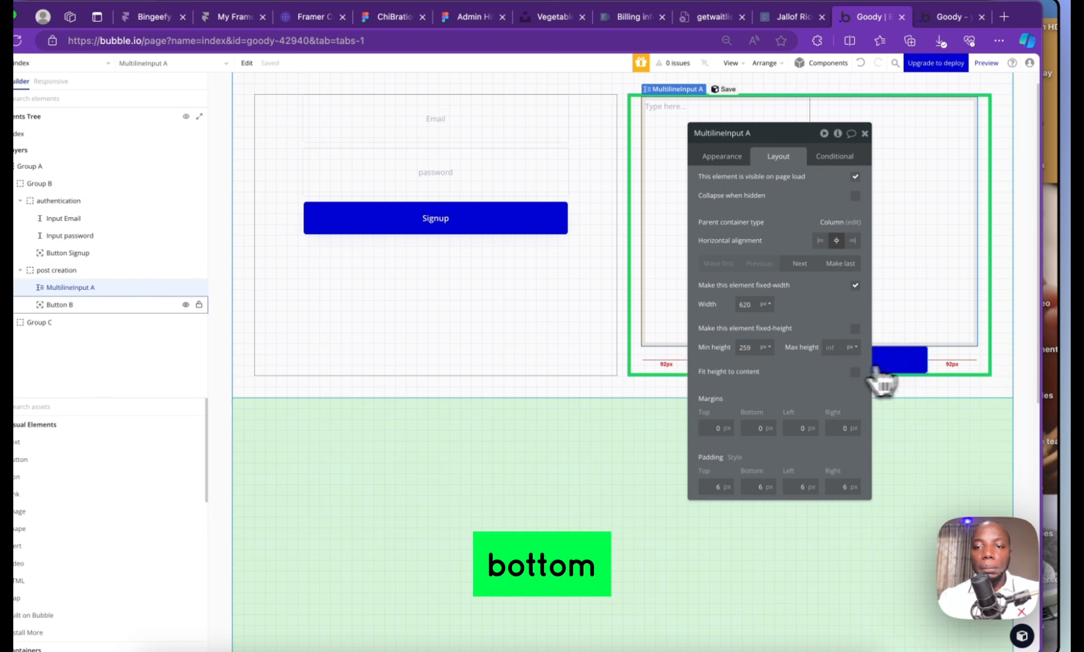
click(973, 361)
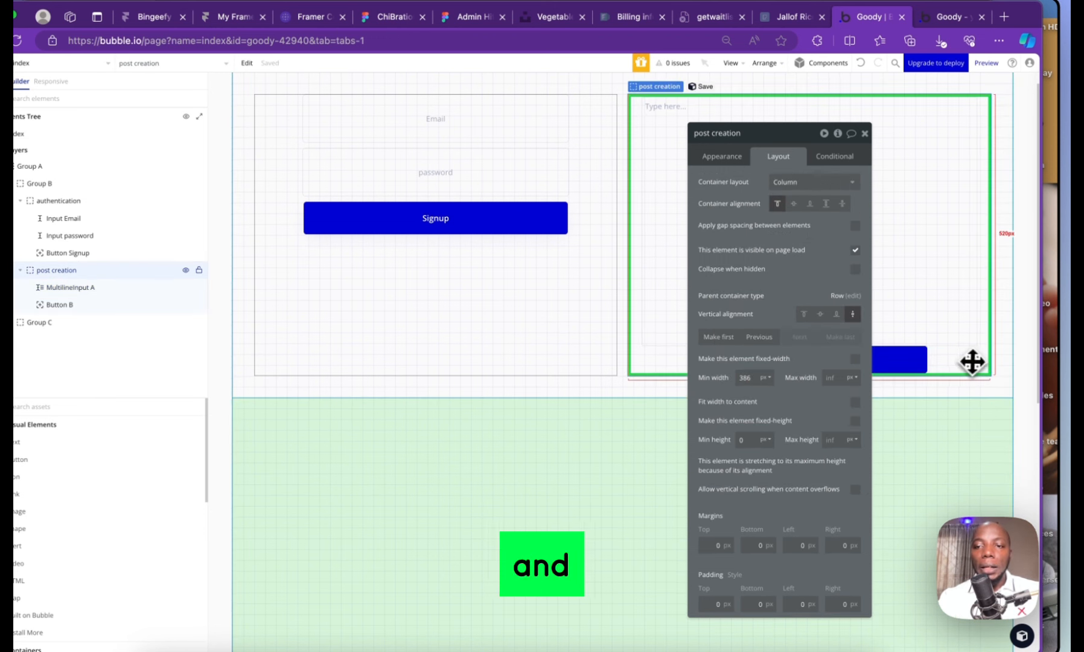
click(855, 226)
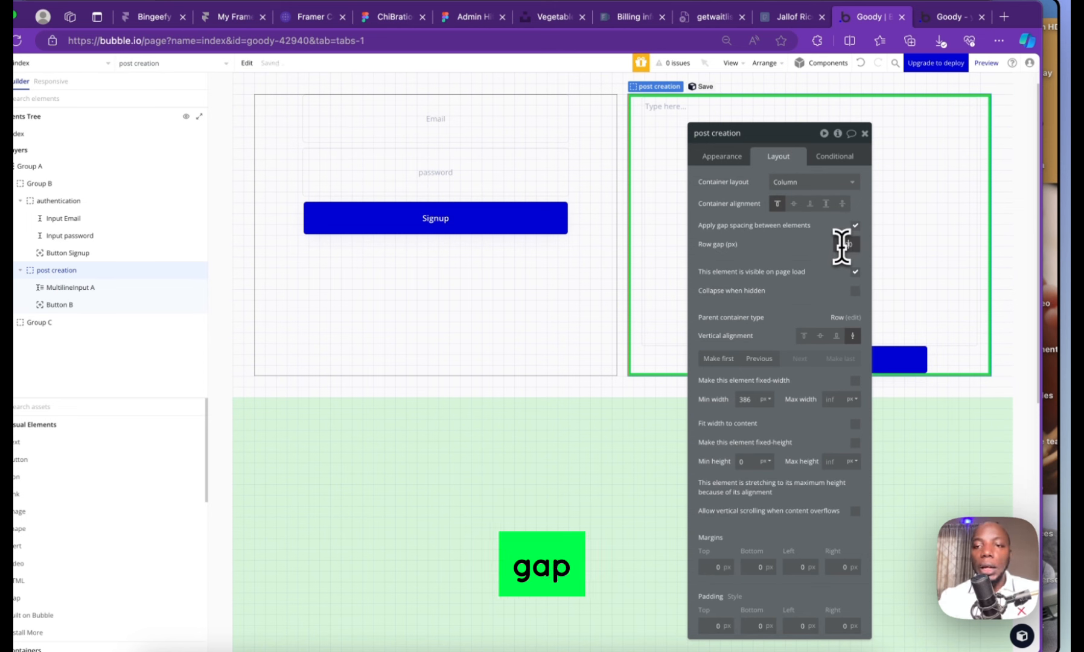
text(40)
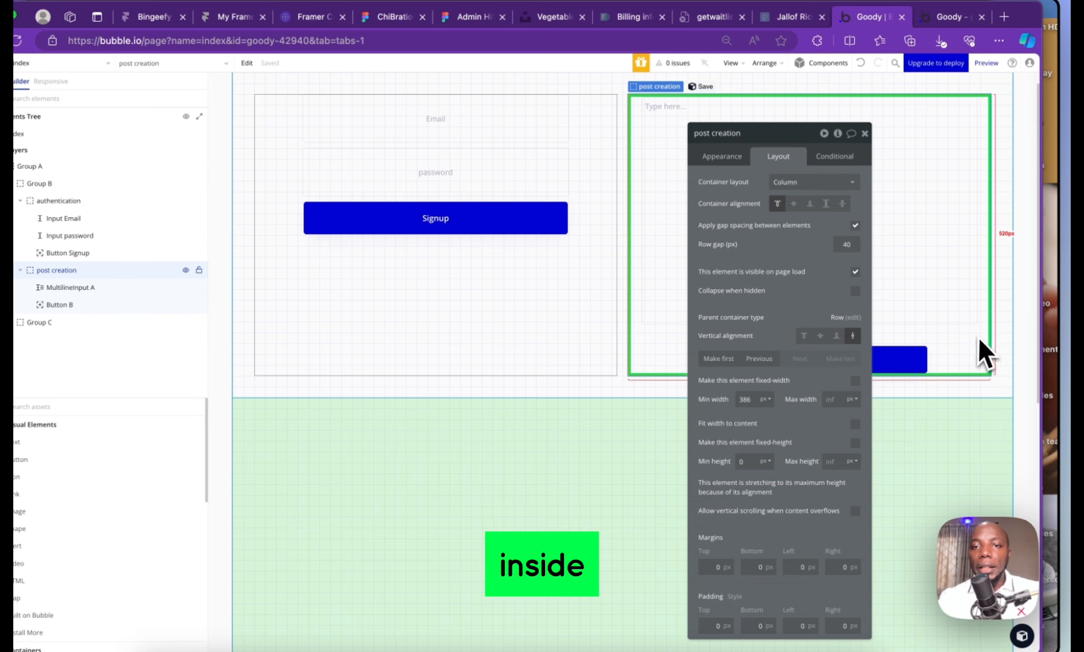
Set the group's top, bottom and left padding to 40
drag(806, 374, 597, 239)
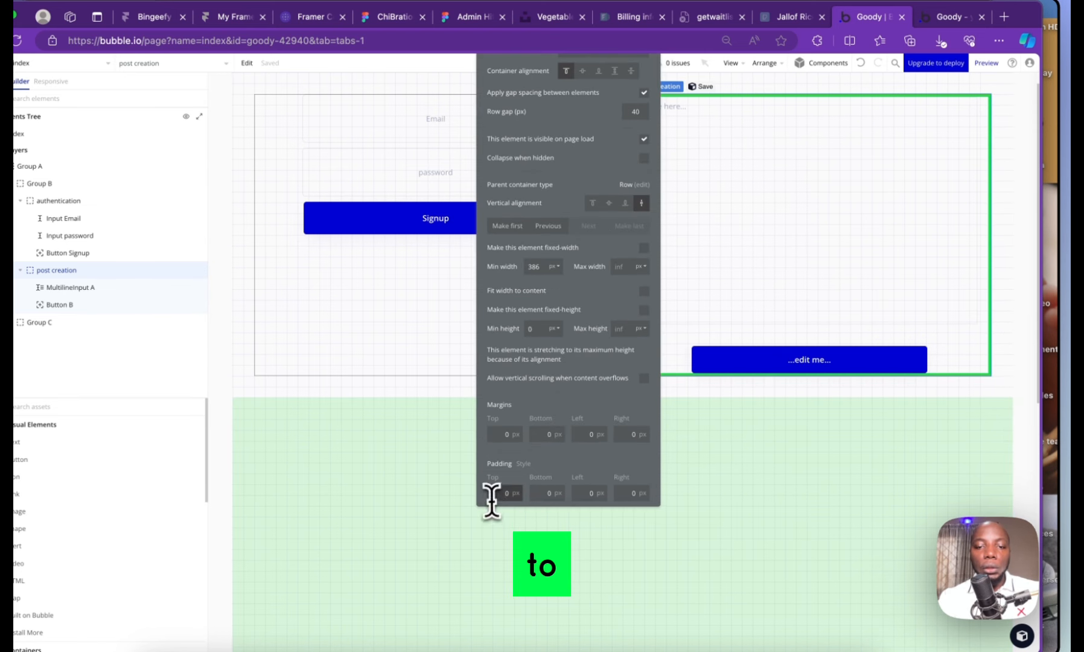
text(40)
key(Tab)
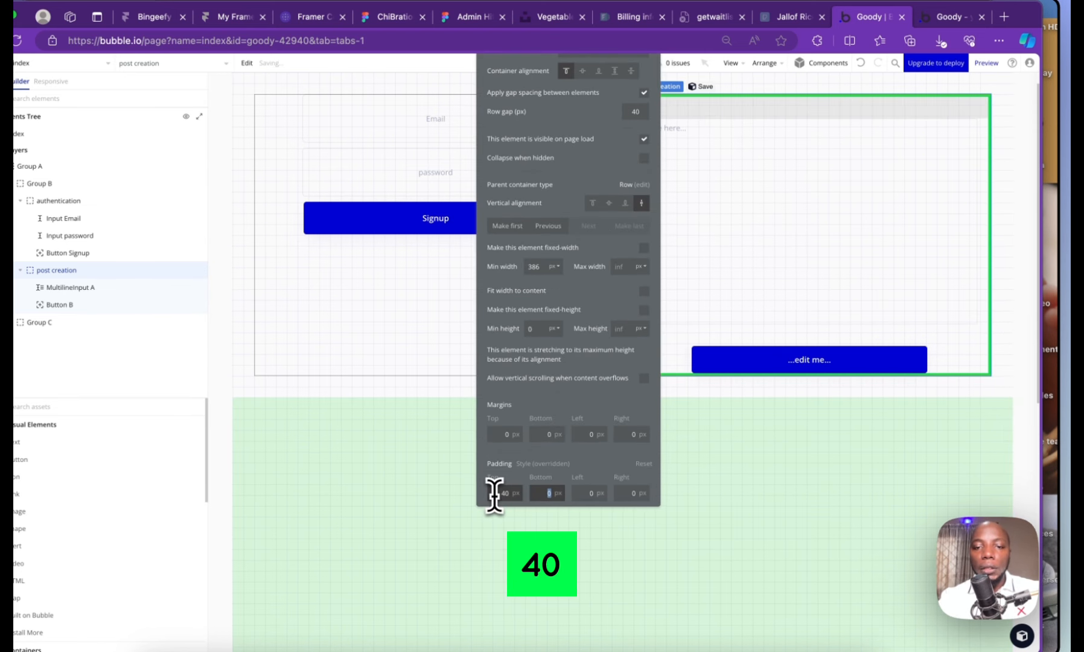
text(40)
key(Tab)
text(40)
key(Tab)
Finish the 40 right padding, then set MultilineInput A's border width to 2
text(40)
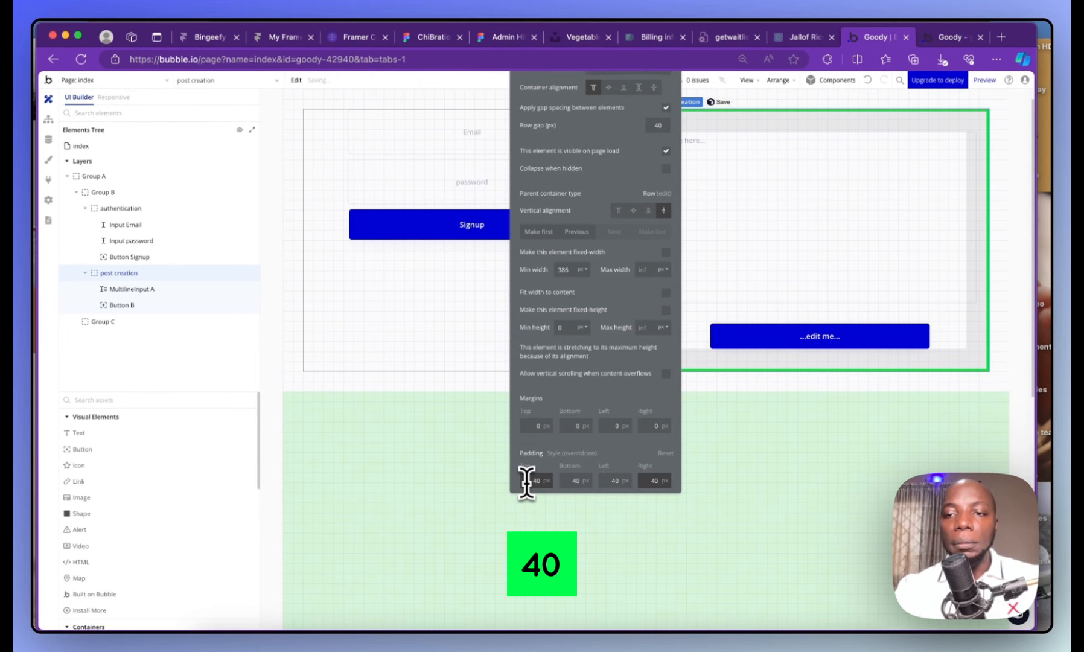
click(791, 233)
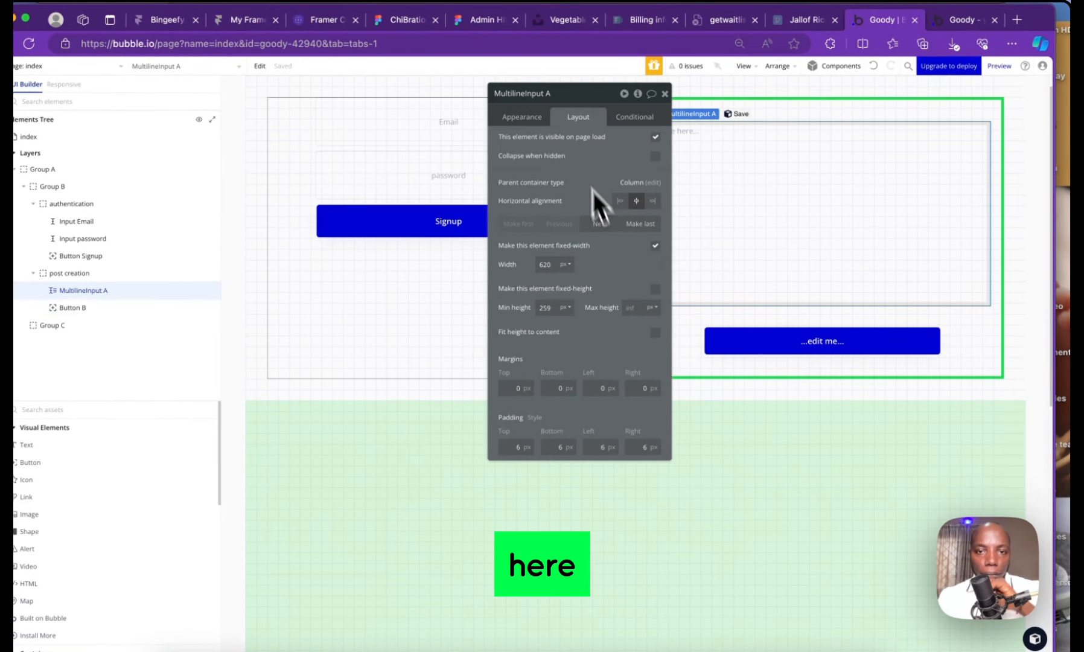
click(529, 123)
scroll(598, 388, down, 5)
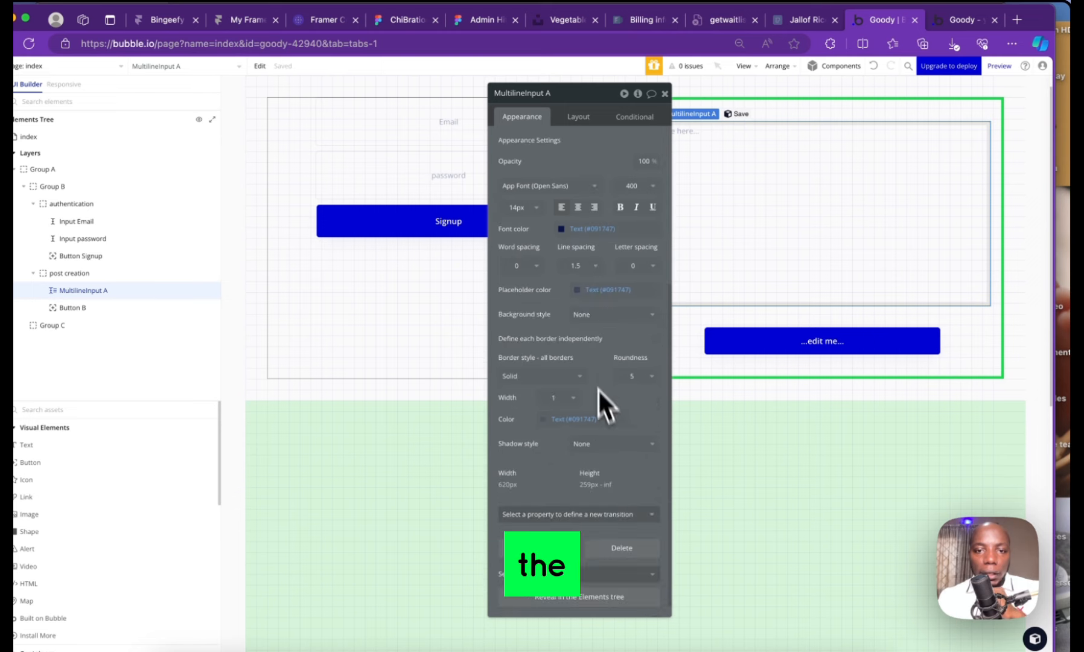
scroll(578, 326, up, 3)
scroll(566, 335, down, 3)
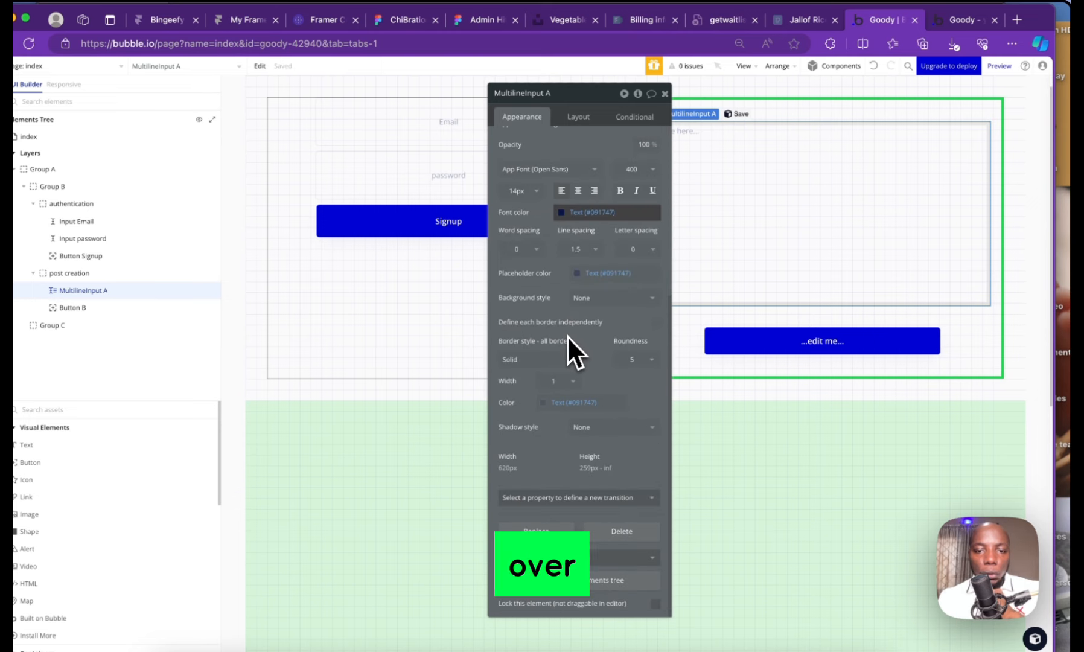
click(570, 380)
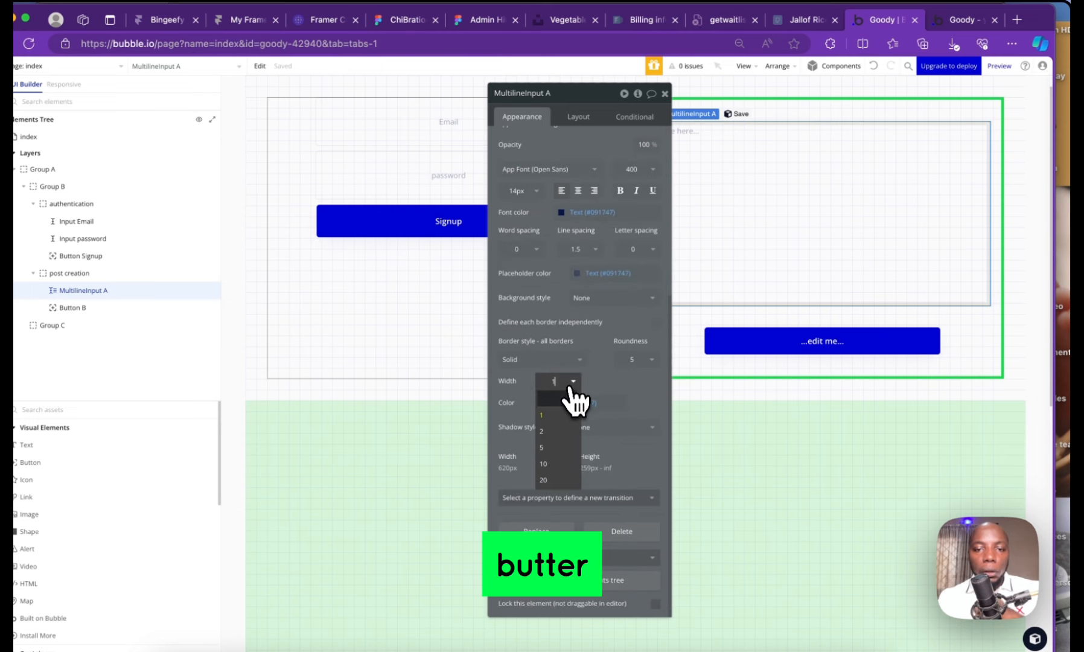
click(560, 425)
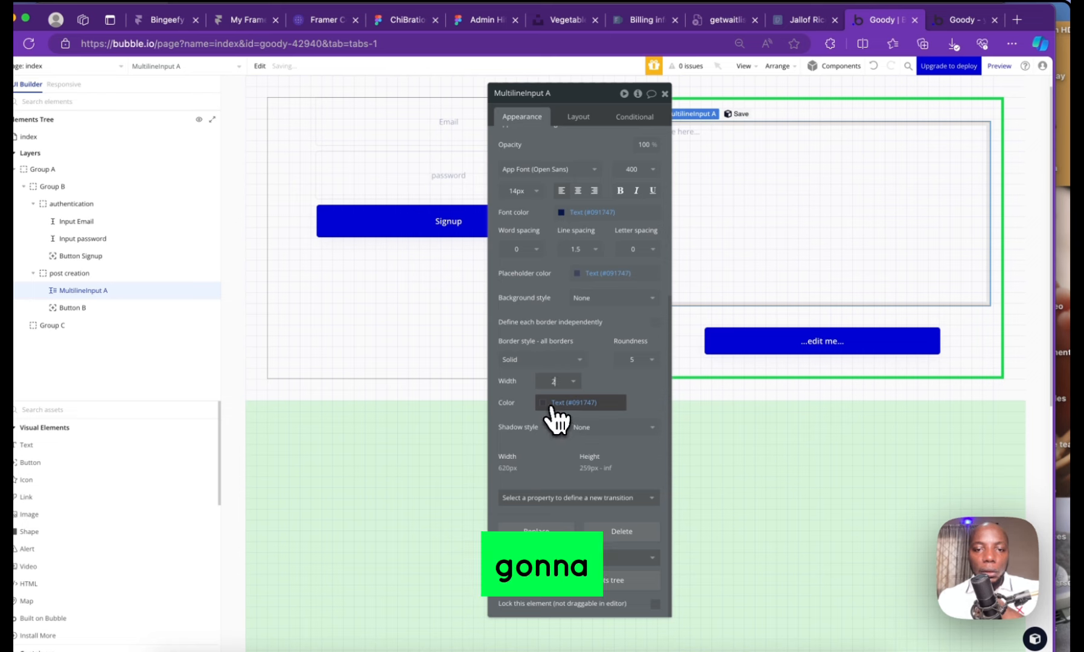
Colour the multiline input's border with the Alert colour (#FAB515)
click(558, 403)
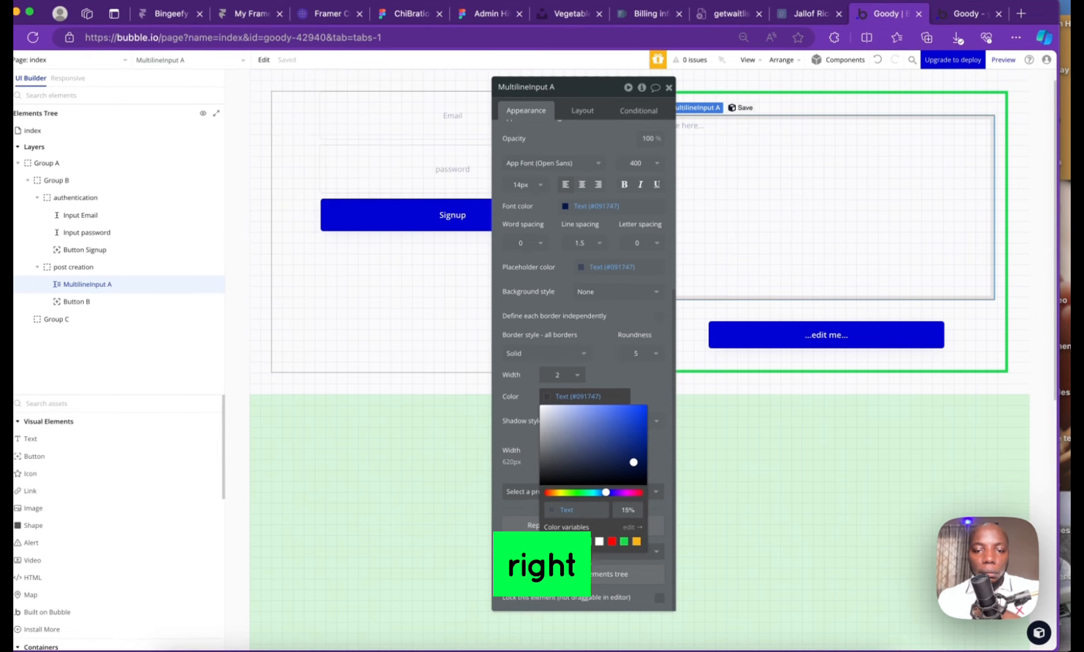
click(636, 541)
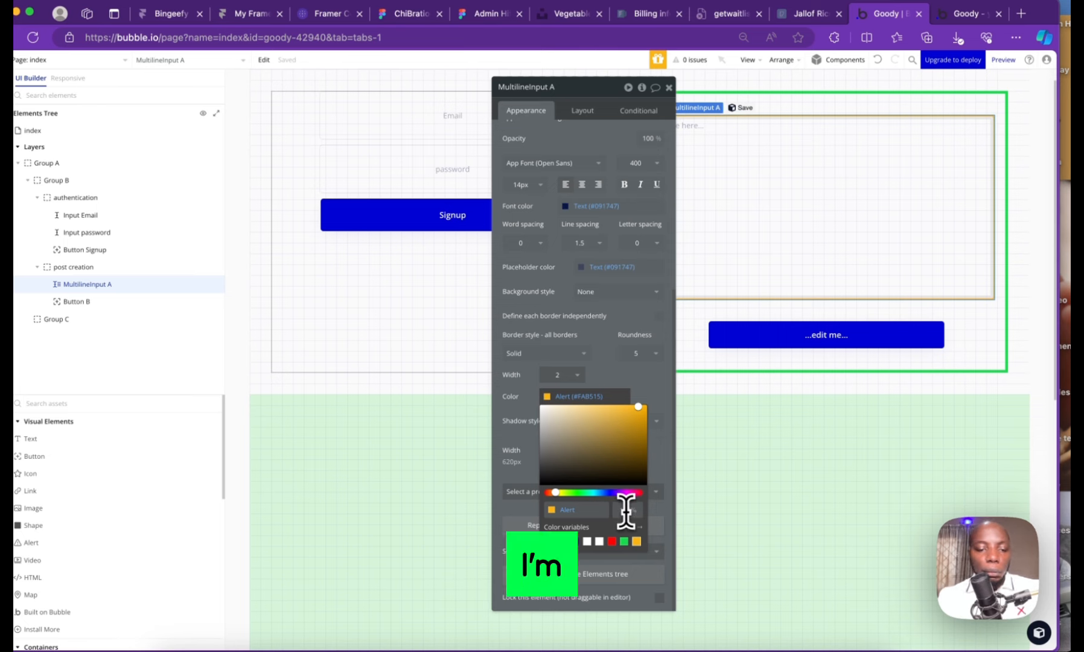
click(596, 85)
click(666, 100)
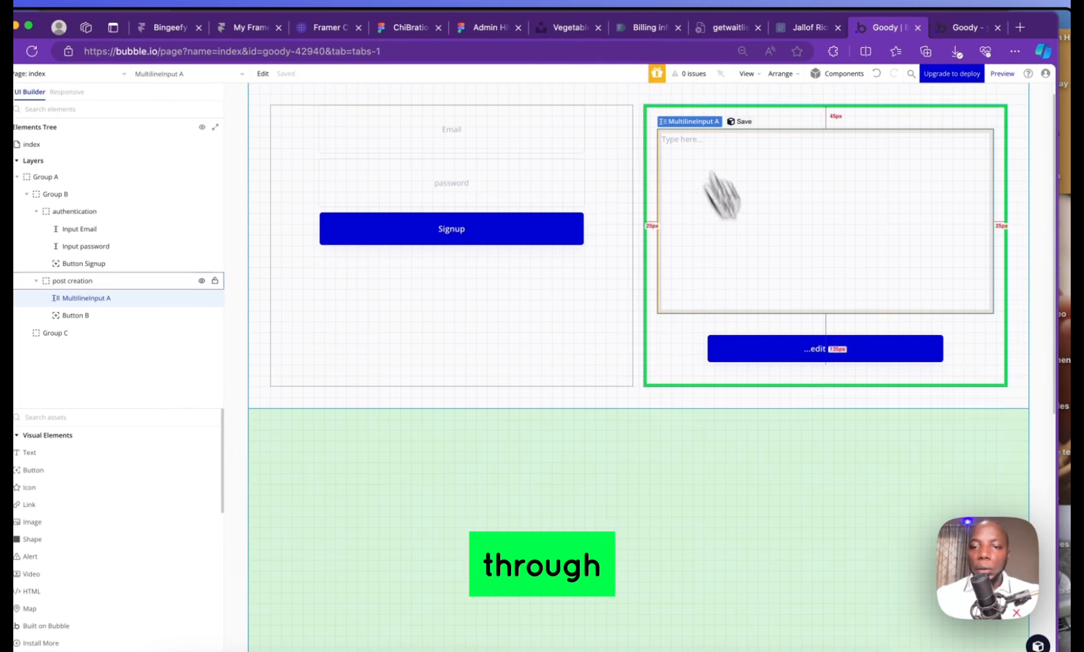
double_click(803, 467)
click(817, 200)
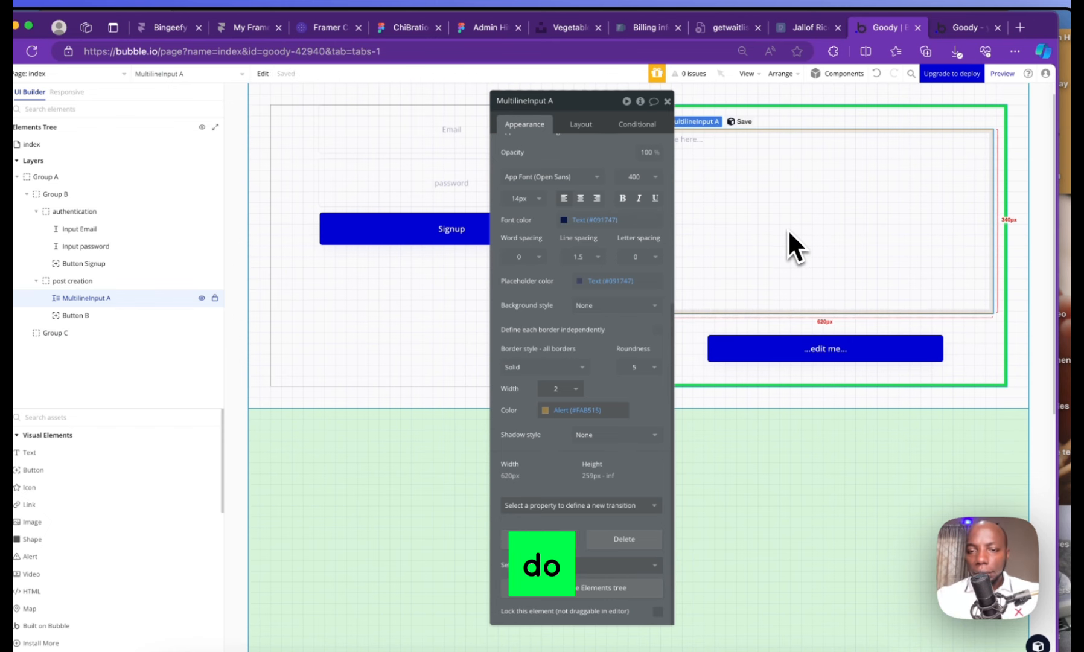
click(667, 101)
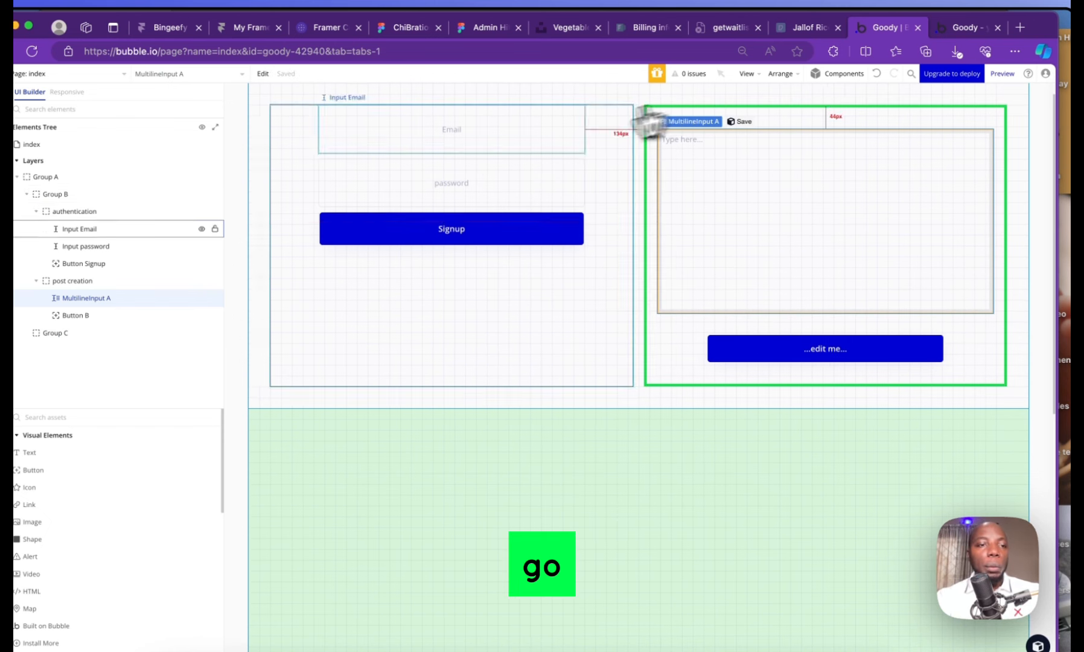
click(50, 145)
click(241, 123)
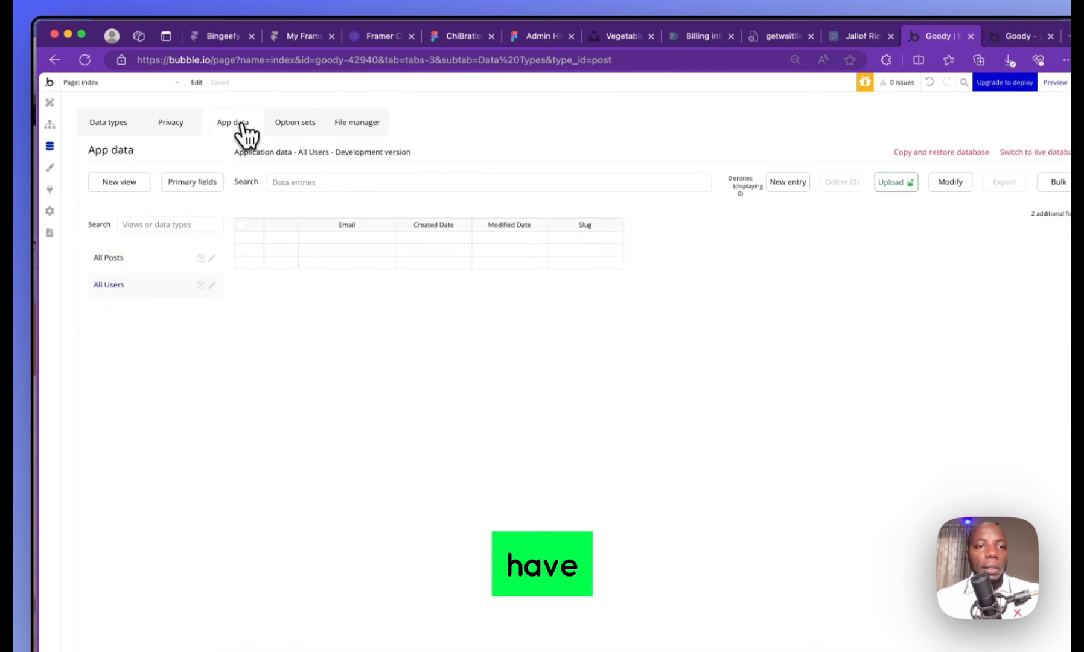
click(115, 123)
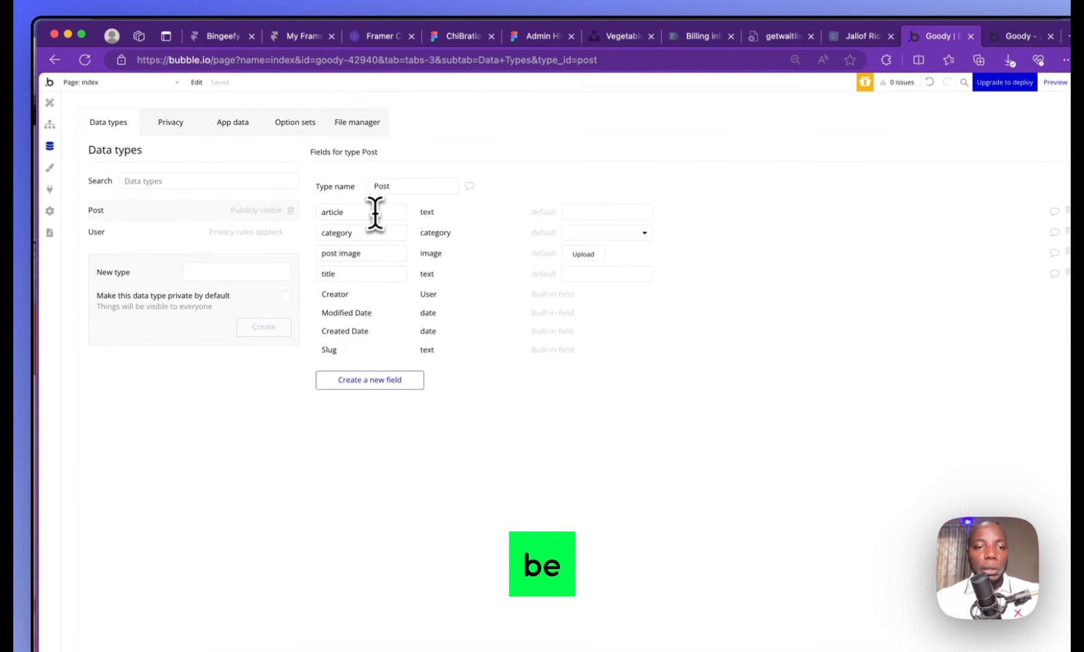
double_click(346, 214)
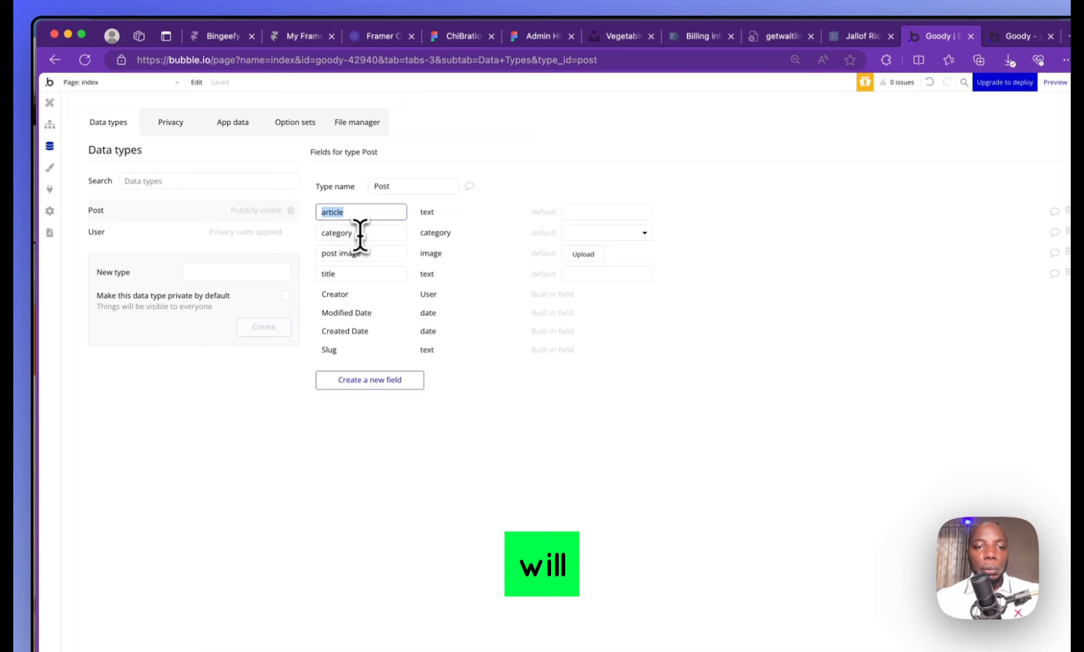
double_click(360, 234)
double_click(350, 273)
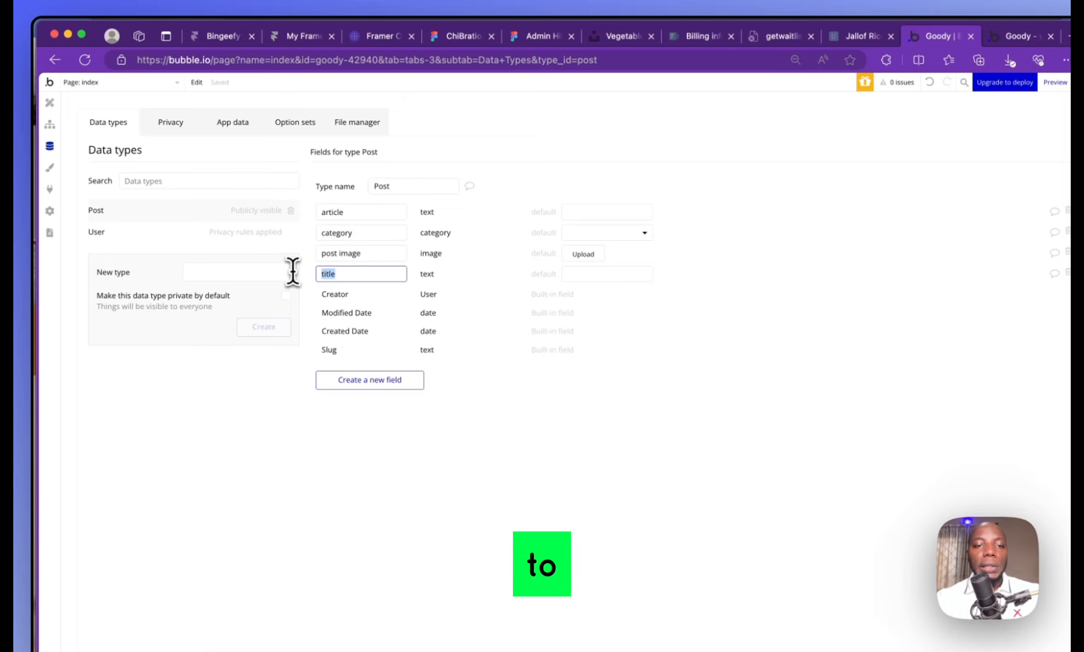
double_click(372, 253)
Search 'pic' and place a Picture Uploader below the multiline input in the post creation group
click(50, 103)
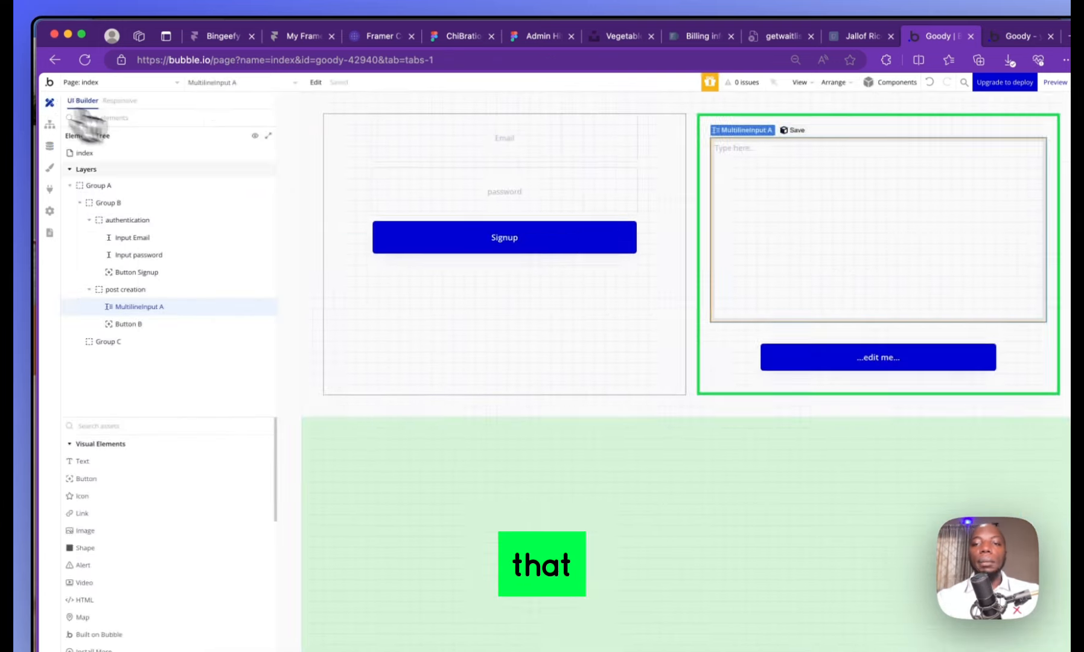
double_click(866, 203)
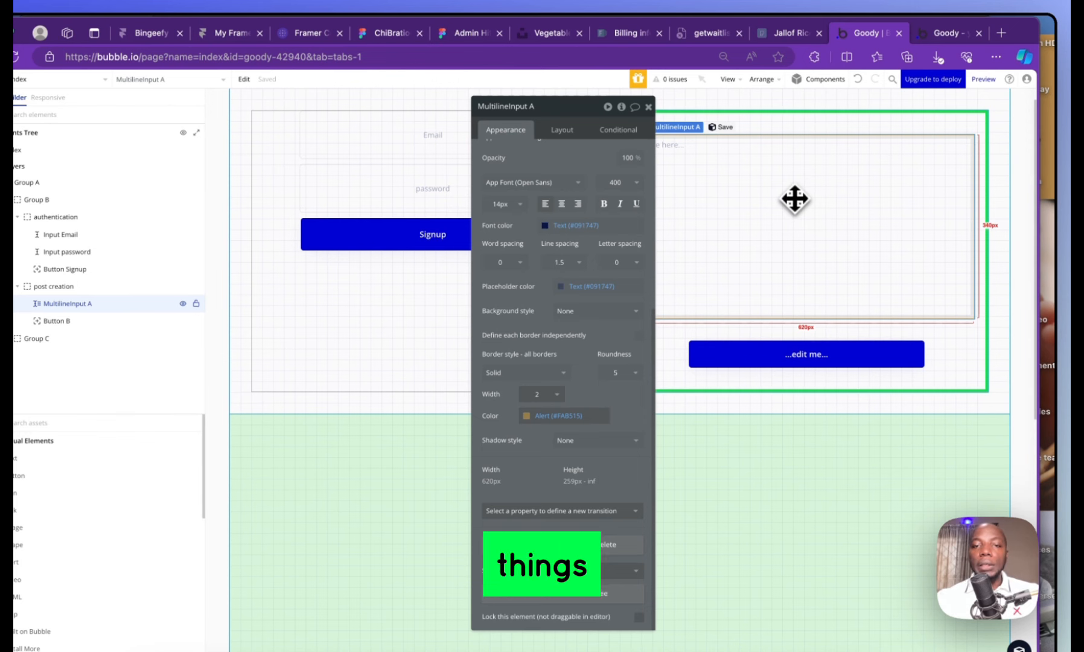
click(648, 107)
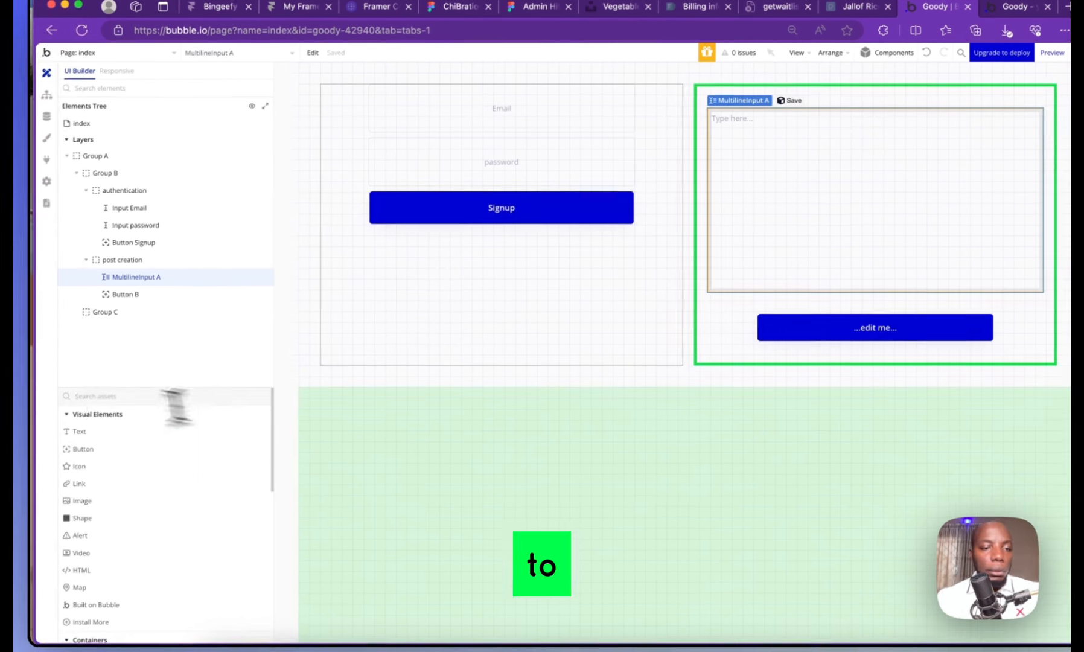
click(21, 422)
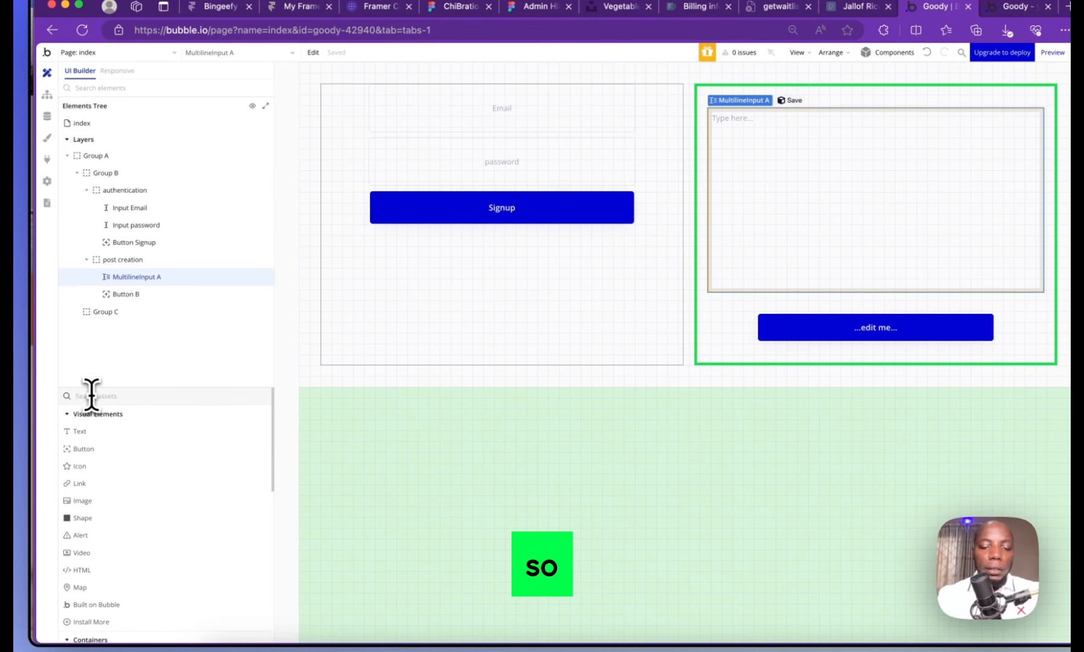
text(ima)
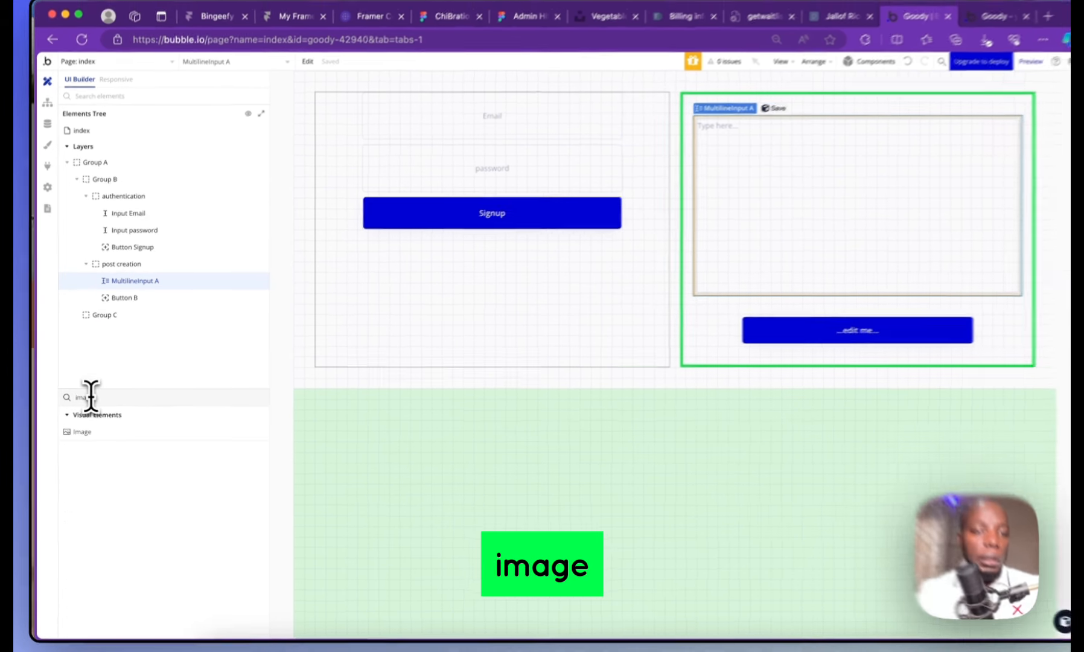
key(BackSpace)
key(BackSpace)
key(BackSpace)
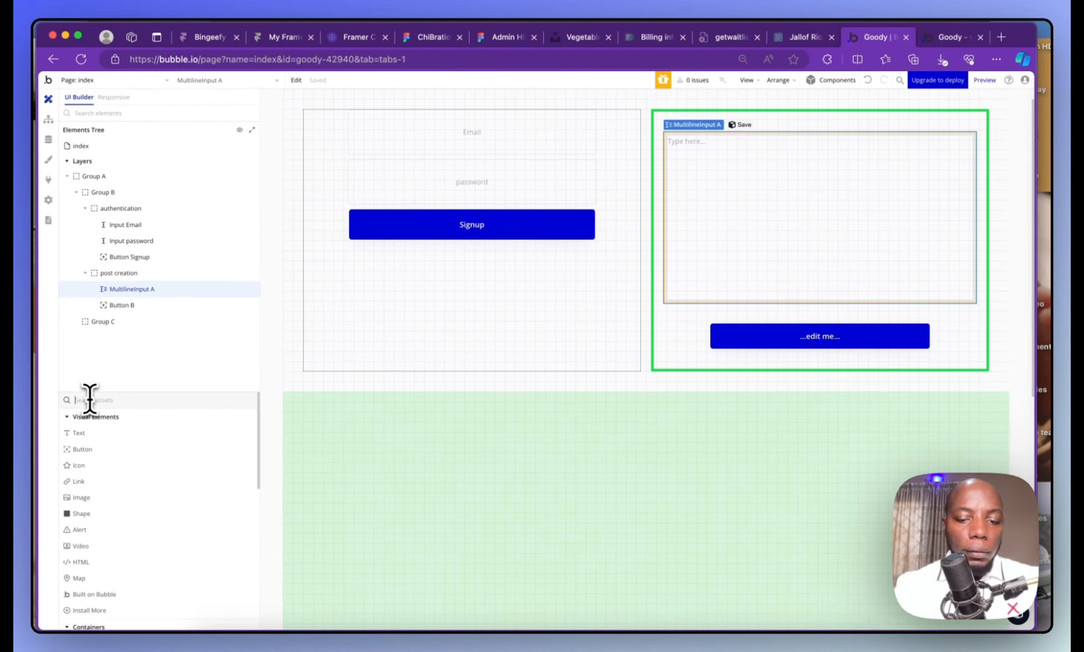
text(ima)
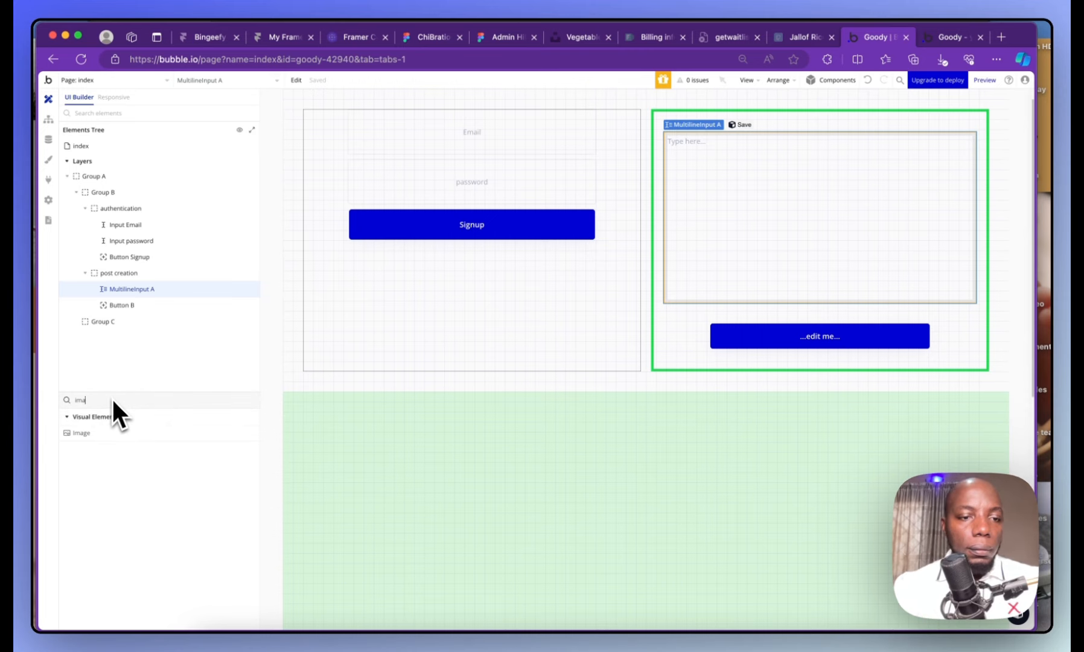
key(BackSpace)
key(BackSpace)
key(BackSpace)
text(pic)
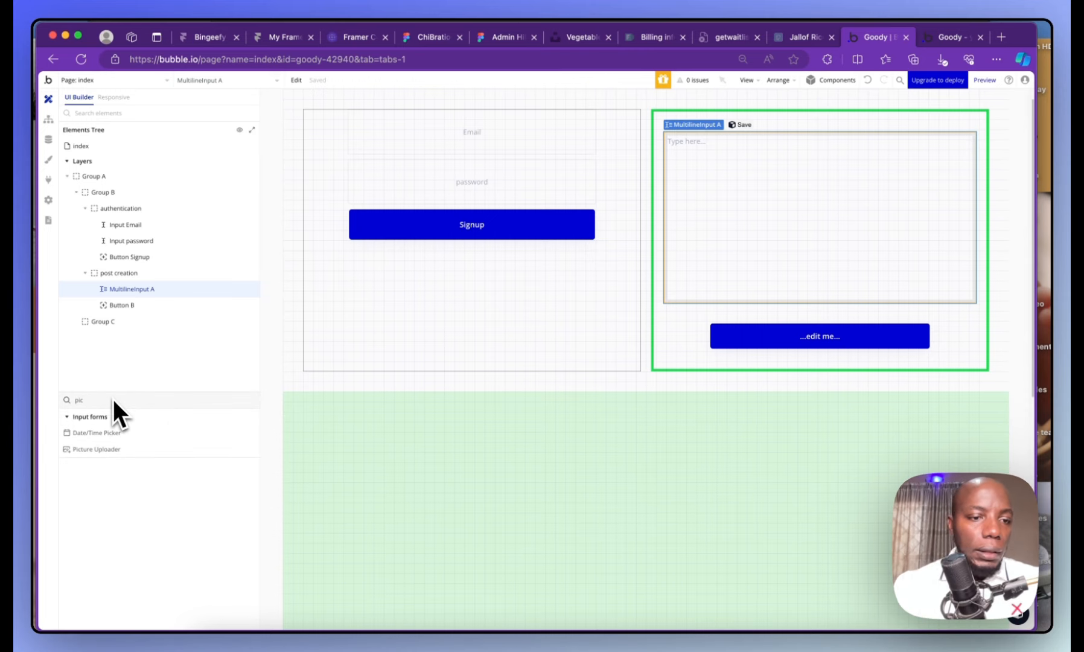
click(96, 449)
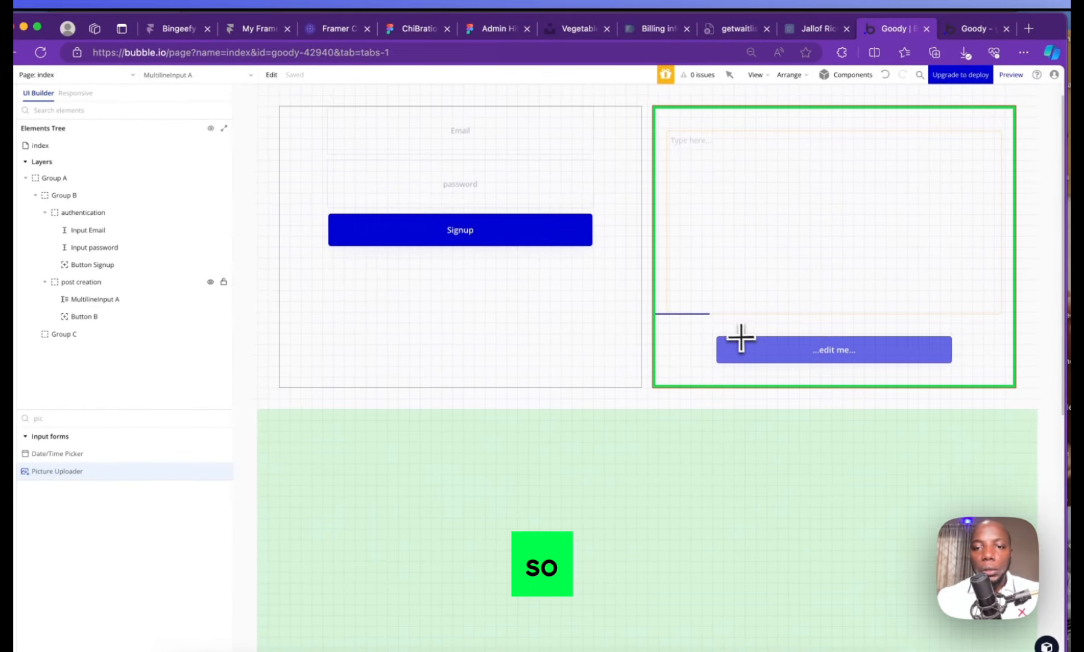
drag(730, 311, 826, 315)
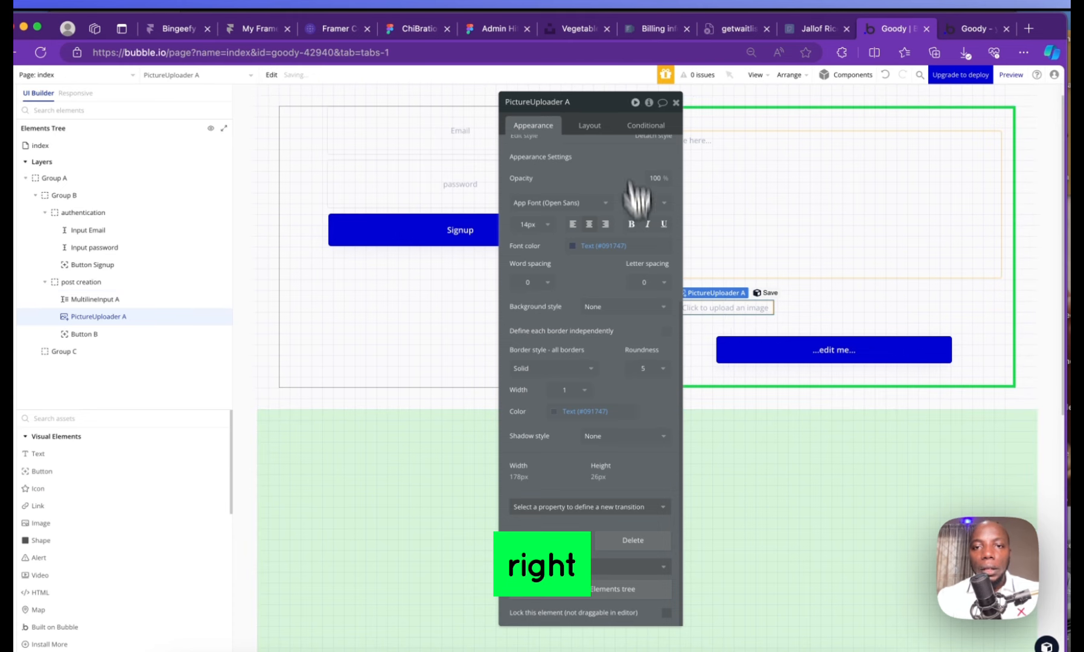
click(675, 102)
double_click(733, 313)
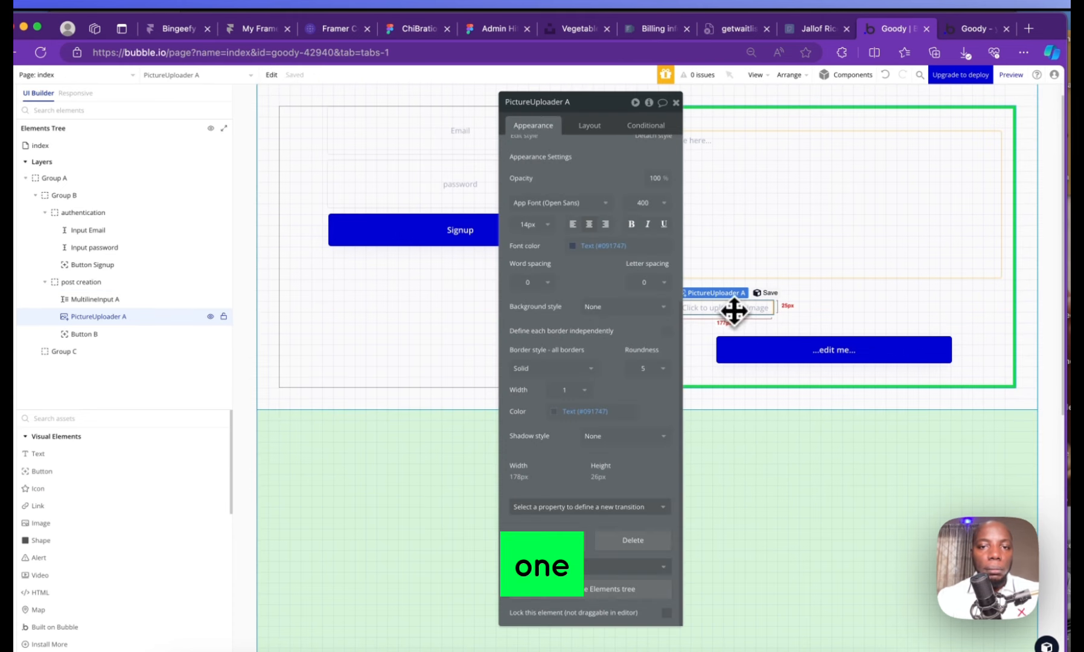
Copy the password input to the top of the post creation group
click(675, 101)
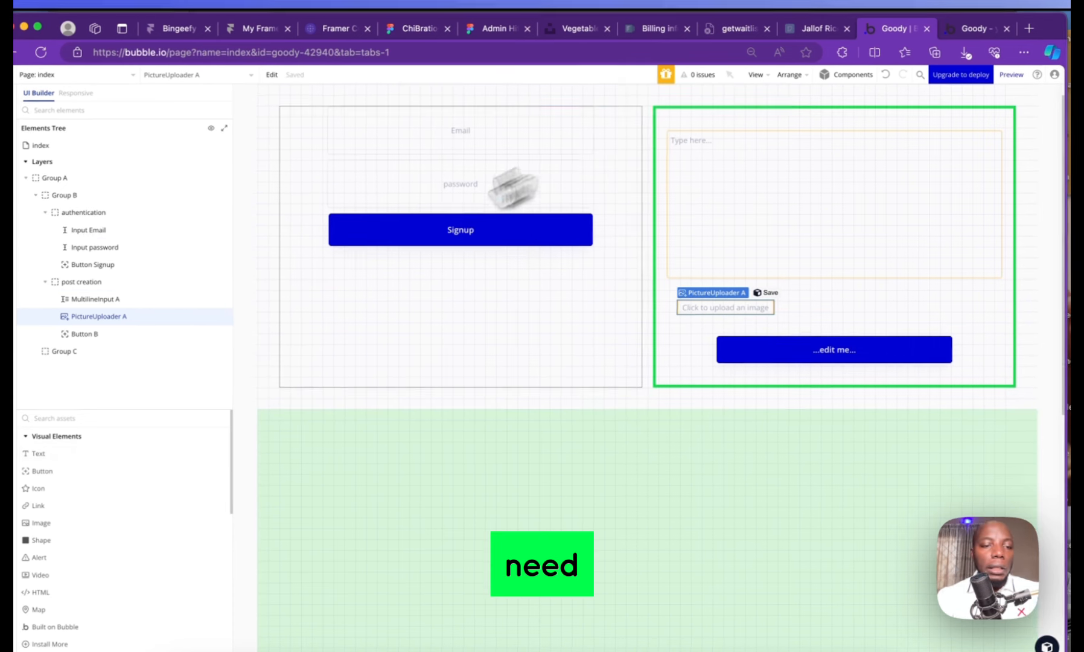
double_click(410, 184)
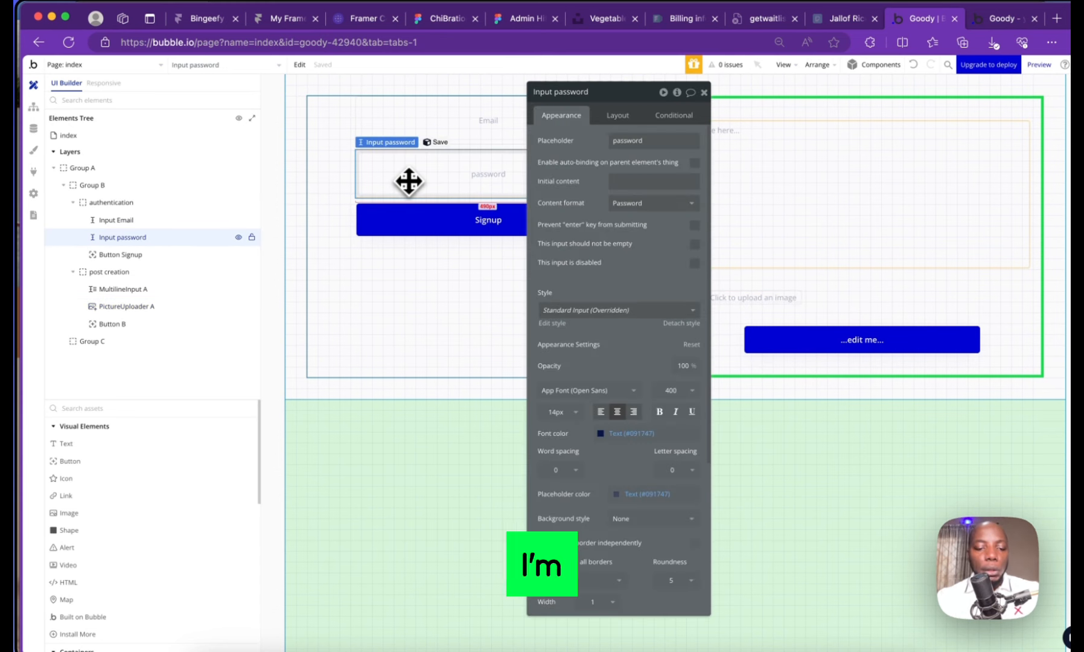
drag(408, 181, 855, 141)
click(672, 100)
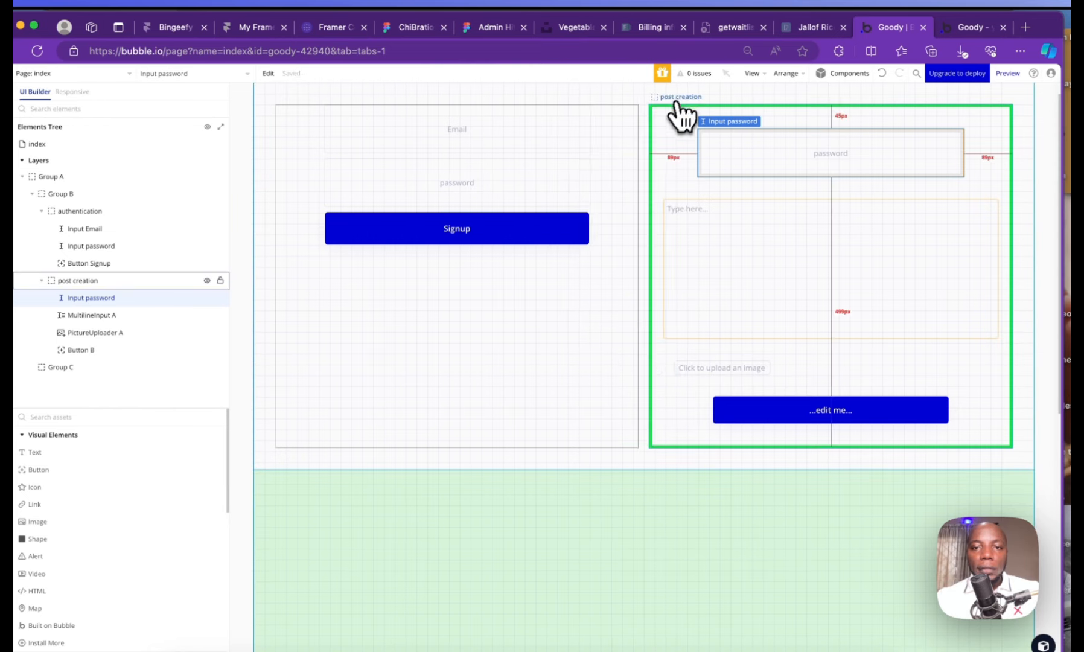
double_click(742, 153)
Left-align the new input's placeholder and remove its fixed width so it fills the group
click(589, 125)
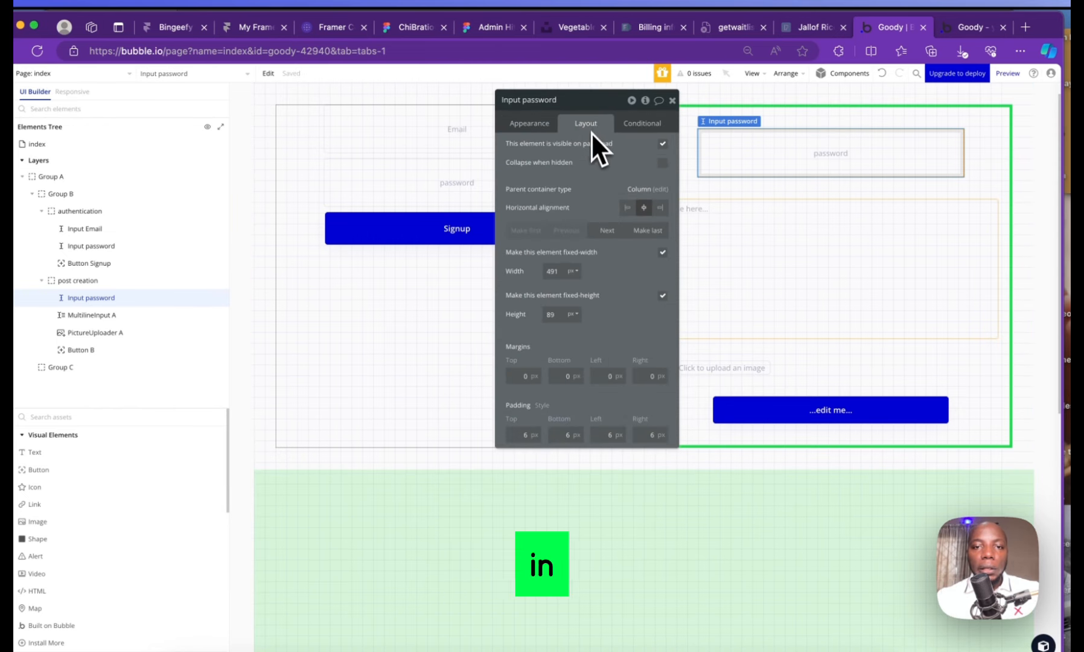
click(547, 128)
click(568, 419)
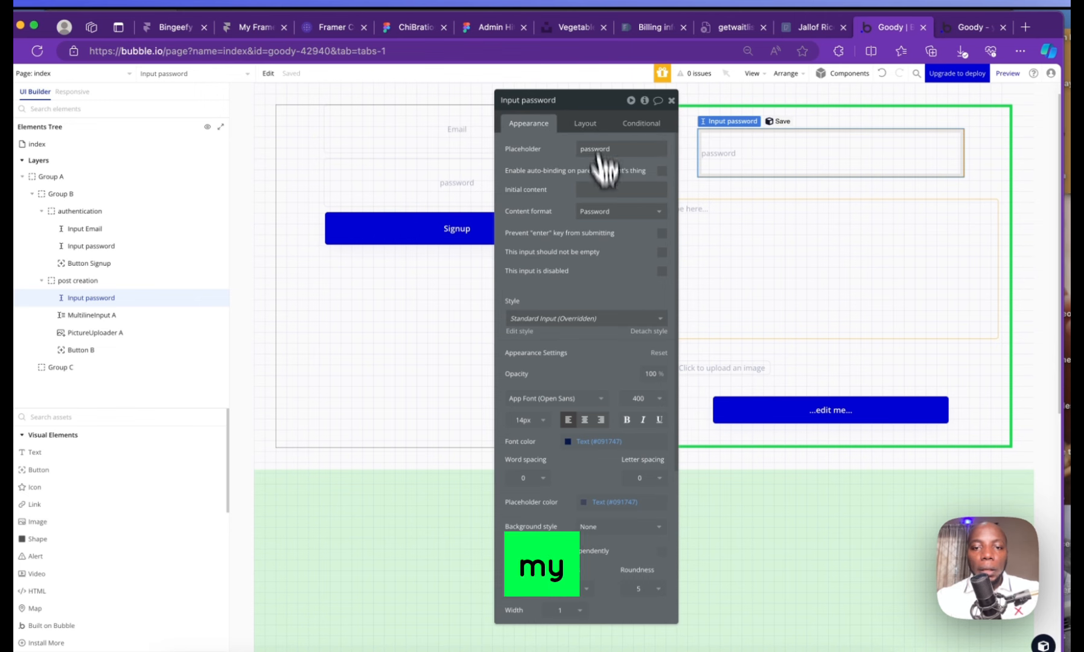
click(585, 123)
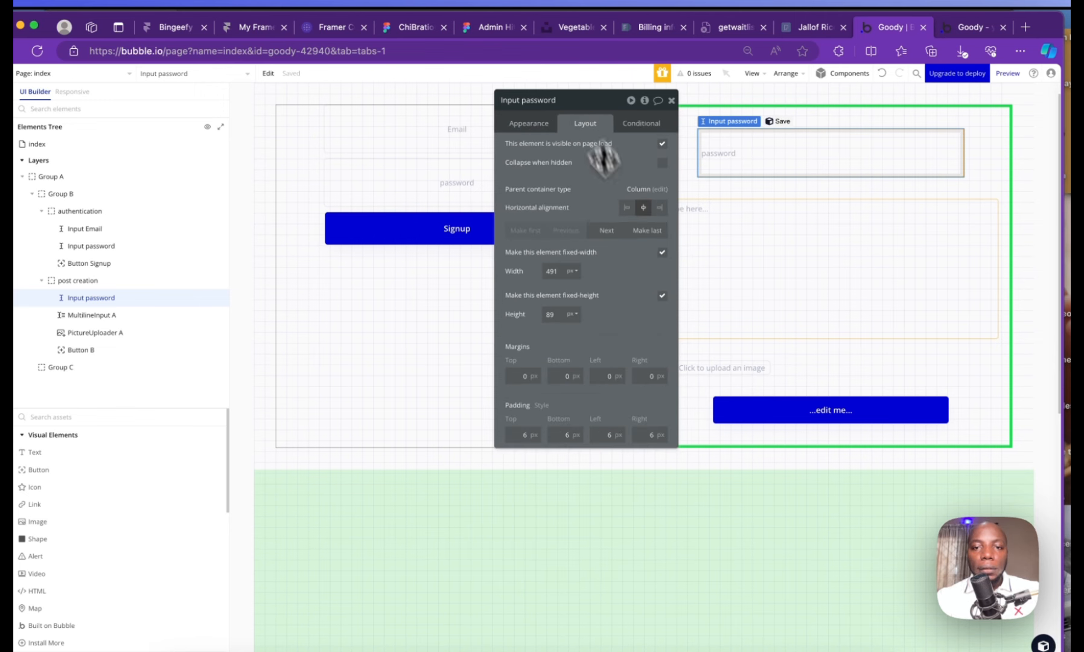
click(662, 252)
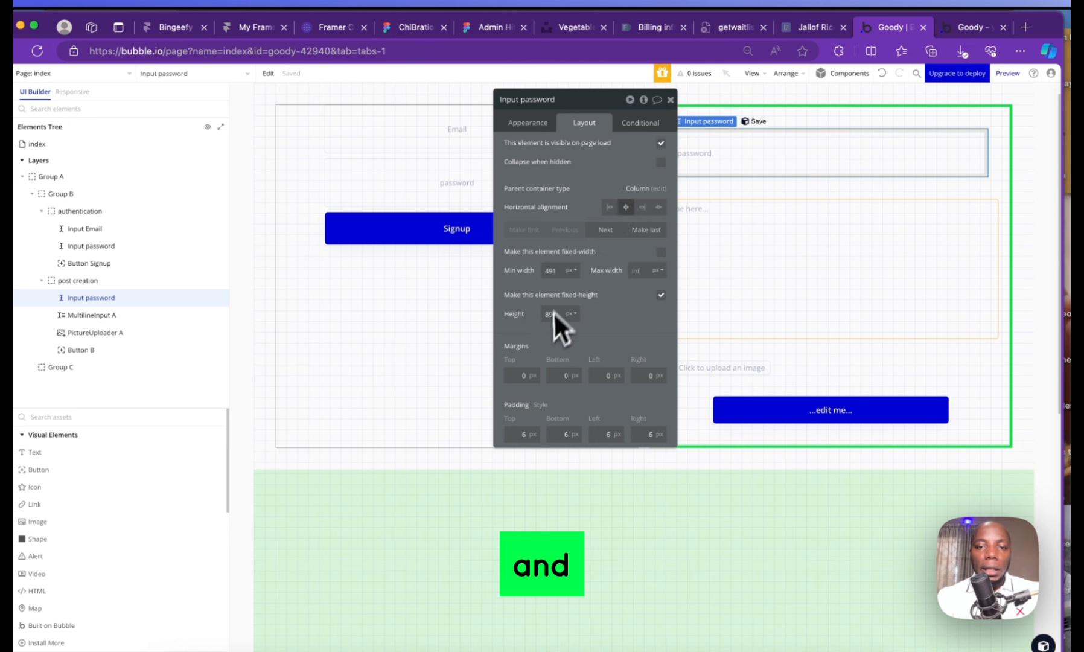
Change the input's placeholder to 'title'
click(527, 123)
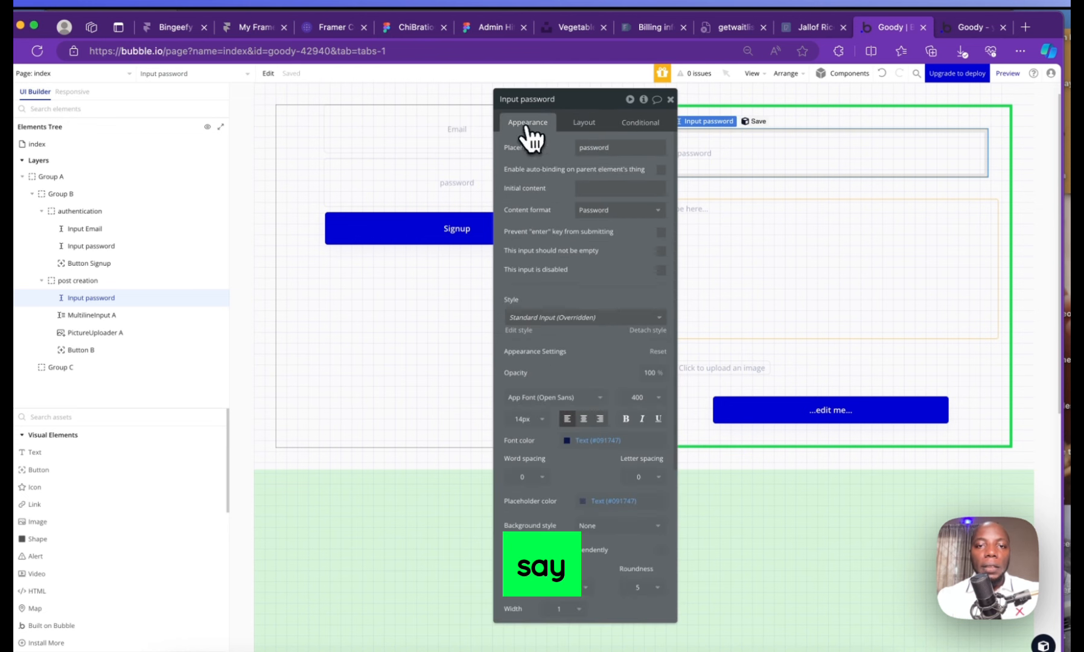
double_click(582, 147)
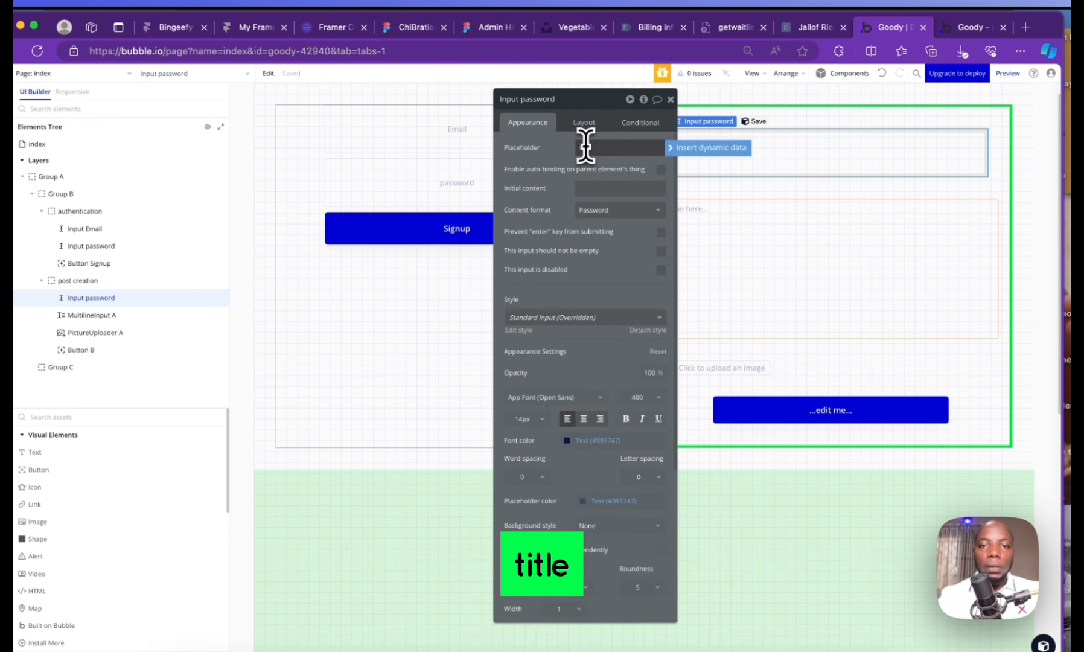
text(title)
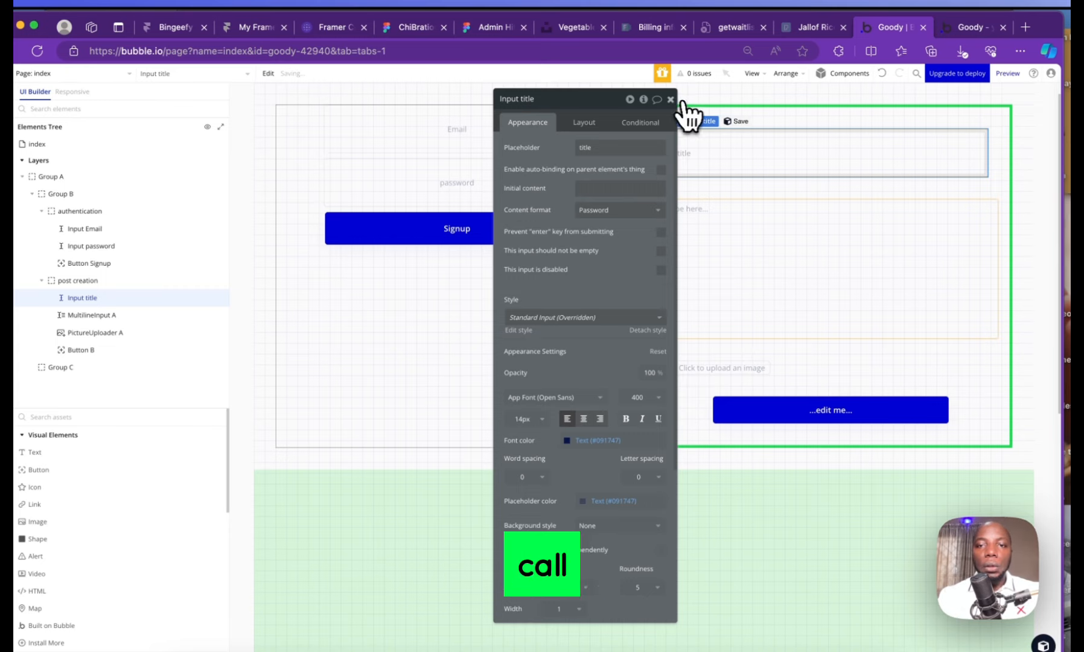
click(669, 98)
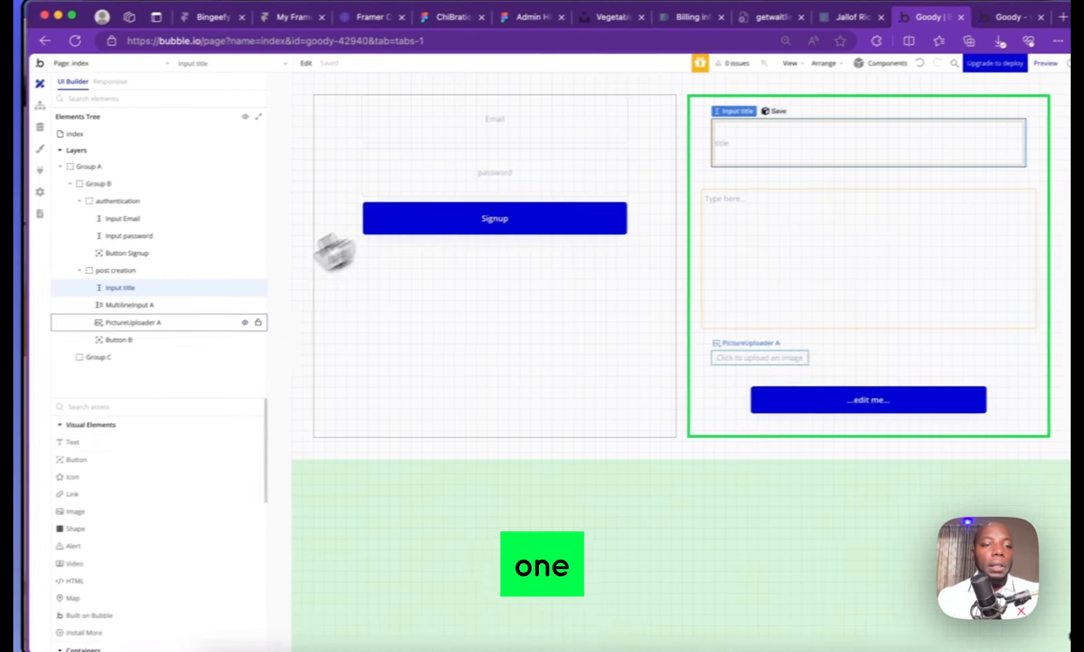
Place a Dropdown below the title input, 50 px tall and stretched to full width
click(154, 406)
text(s)
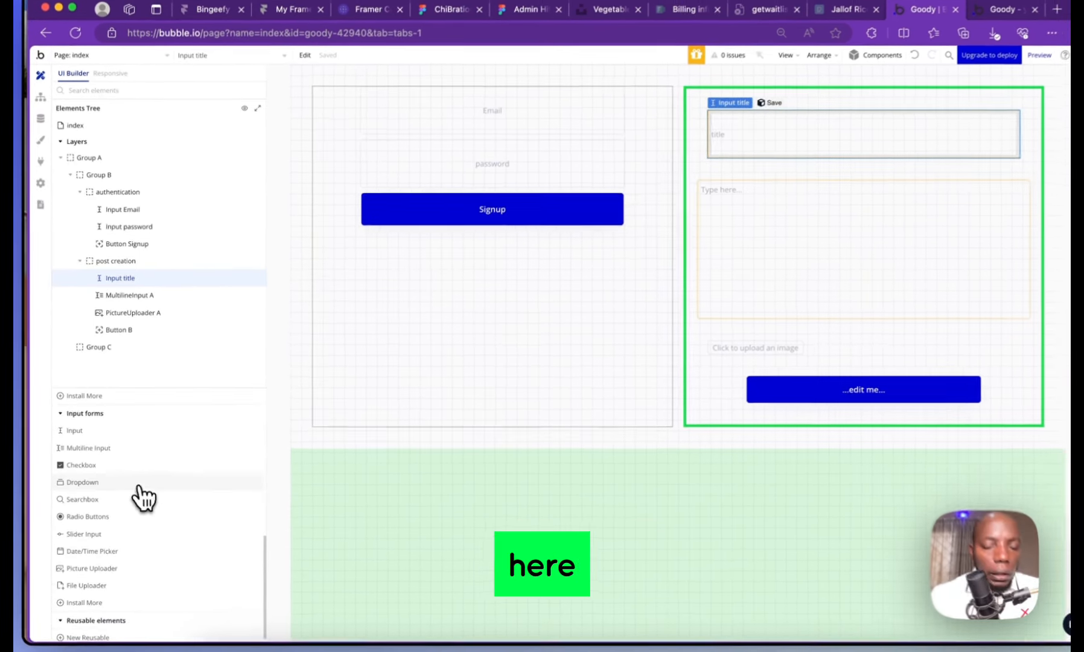
click(138, 483)
drag(479, 338, 721, 177)
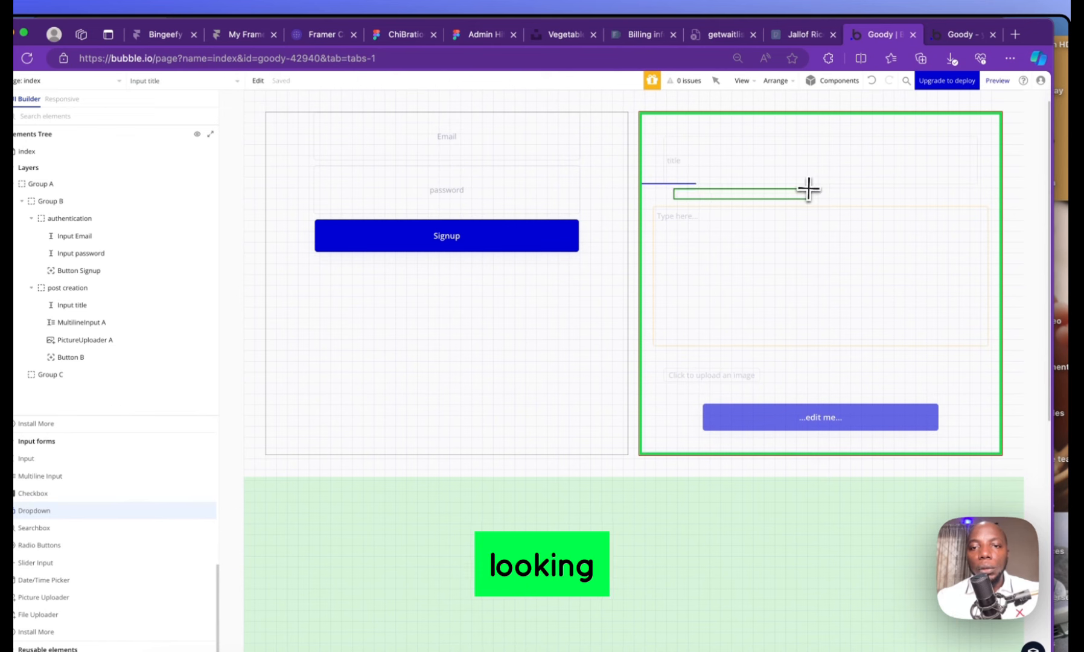
drag(809, 189, 807, 191)
click(573, 129)
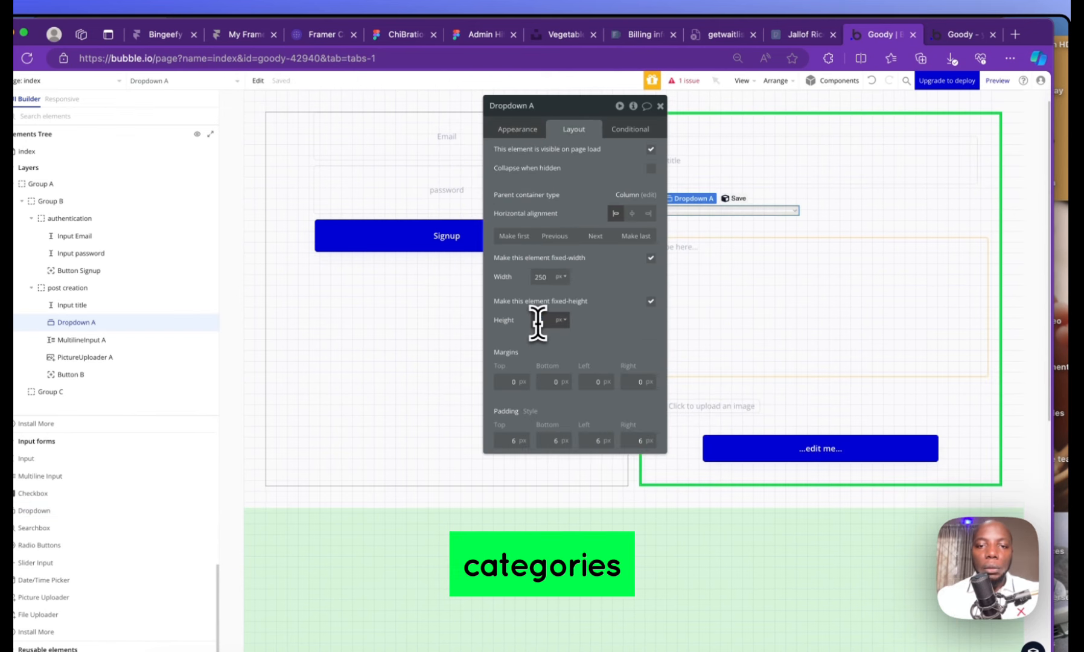
text(50)
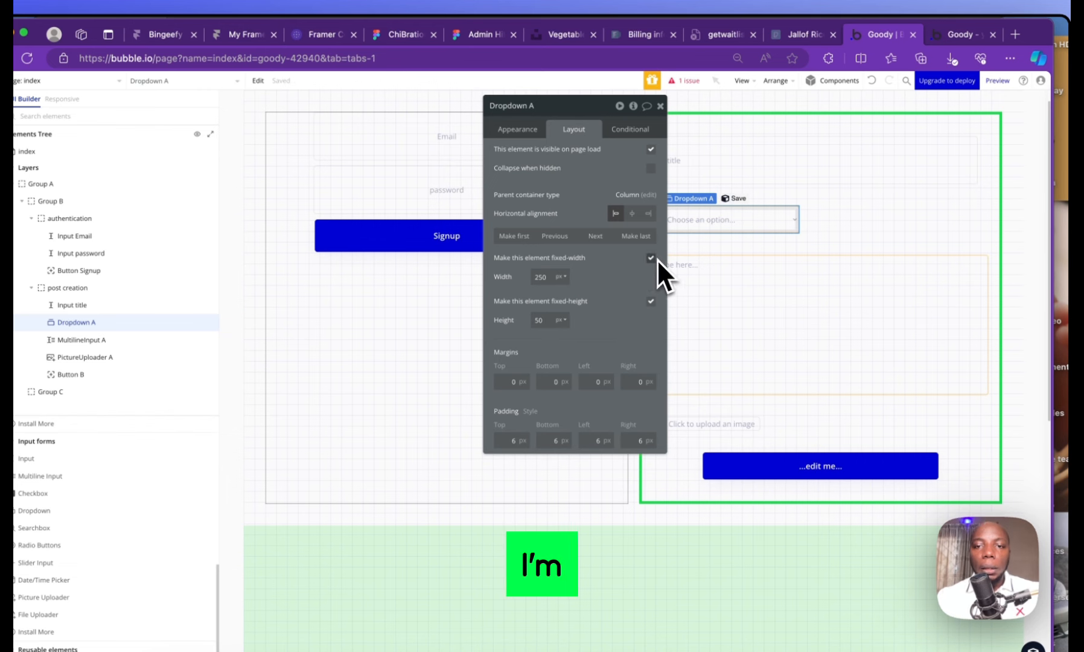
click(651, 259)
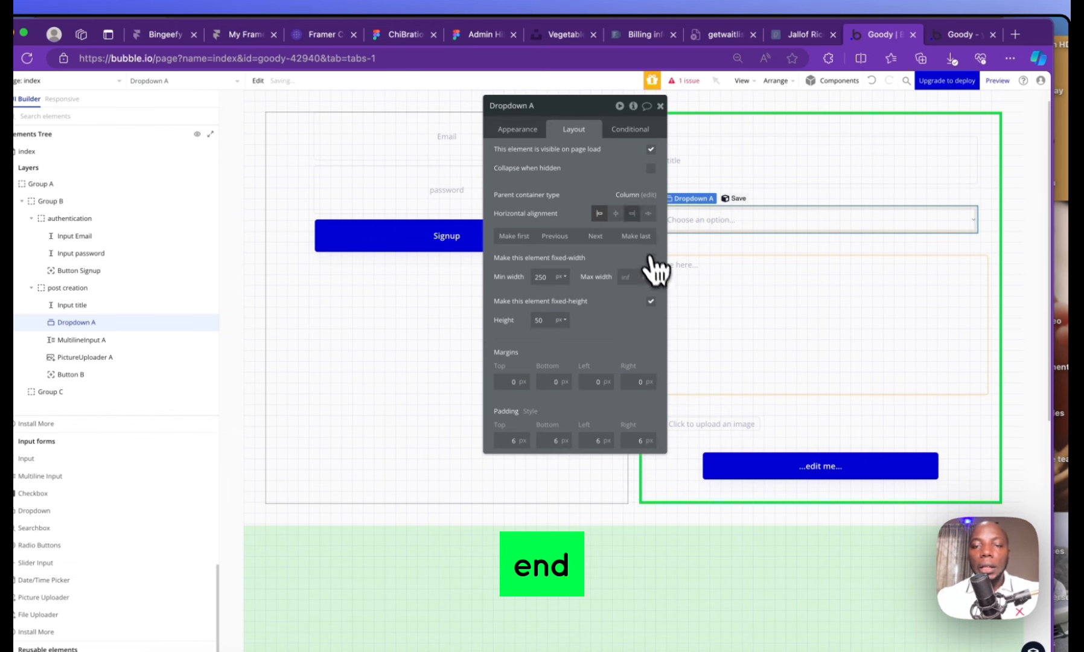
click(660, 105)
Set the dropdown's placeholder to 'select category'
double_click(723, 226)
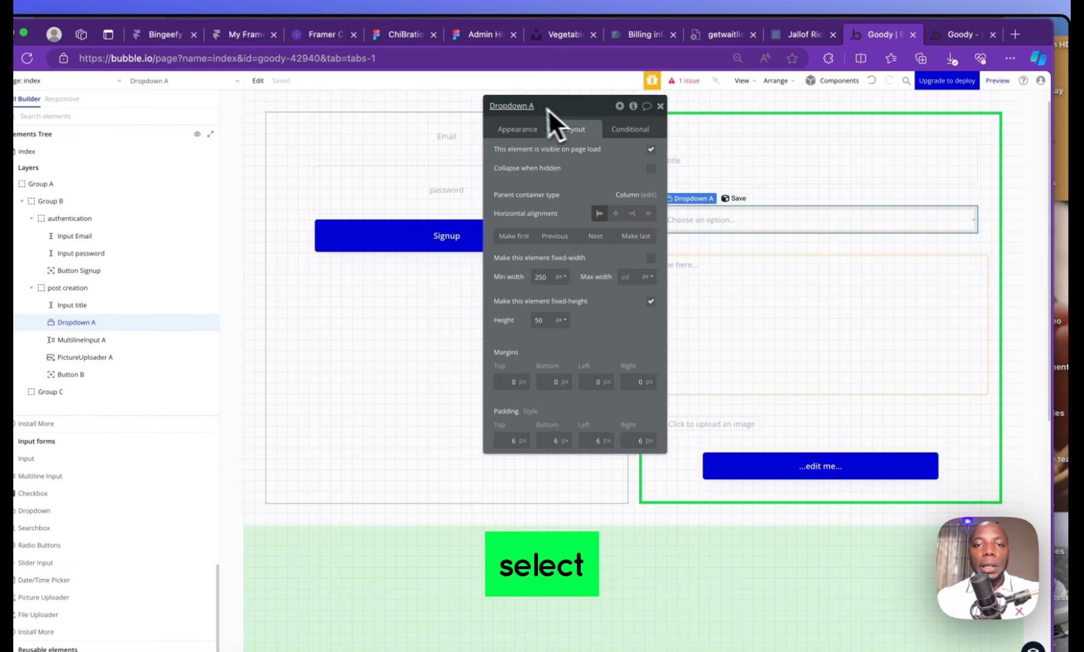
click(526, 129)
click(609, 156)
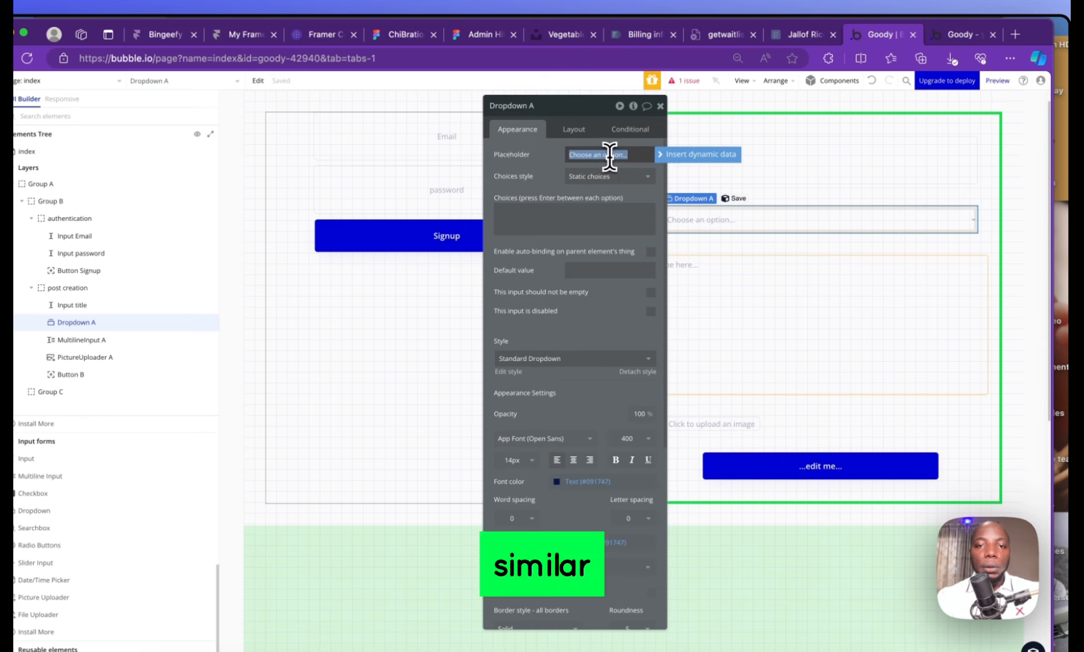
text(select ca)
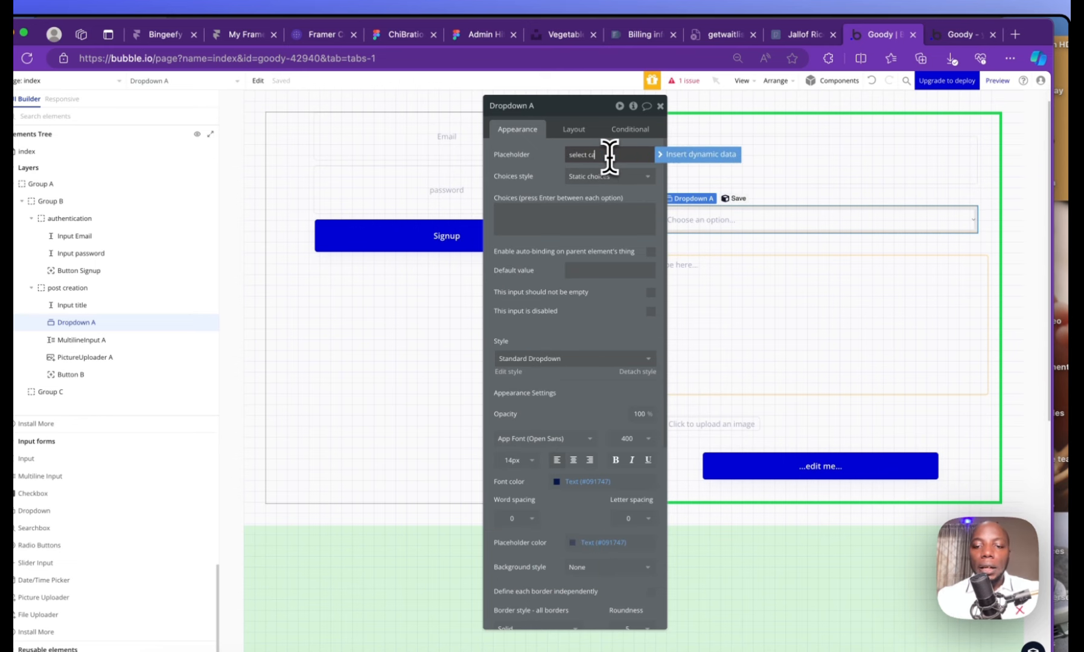
text(teg)
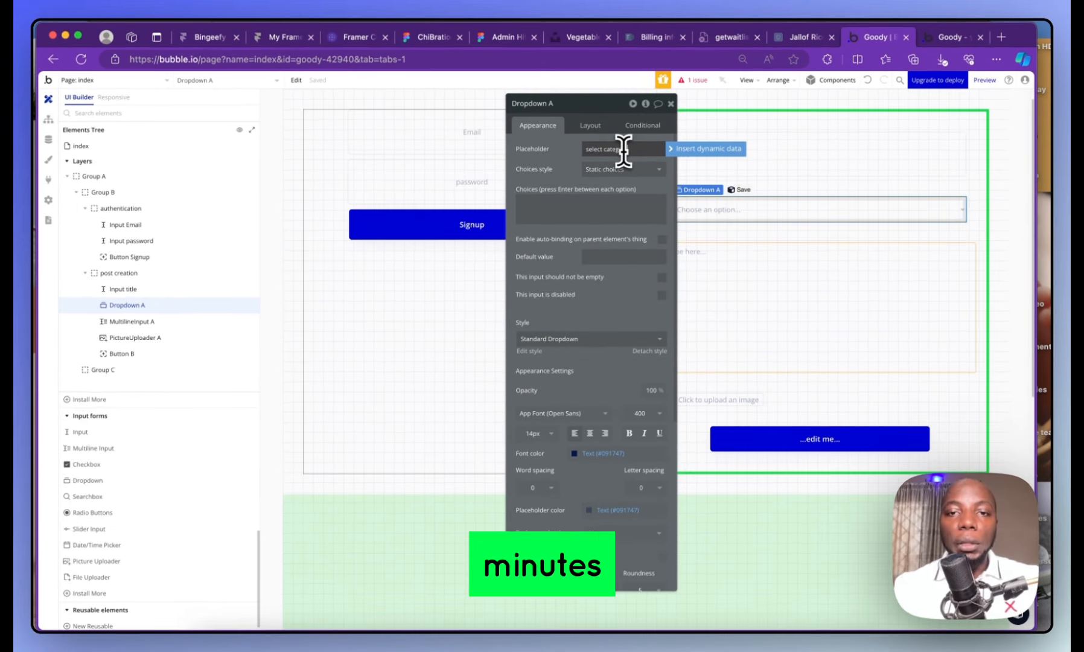
key(Return)
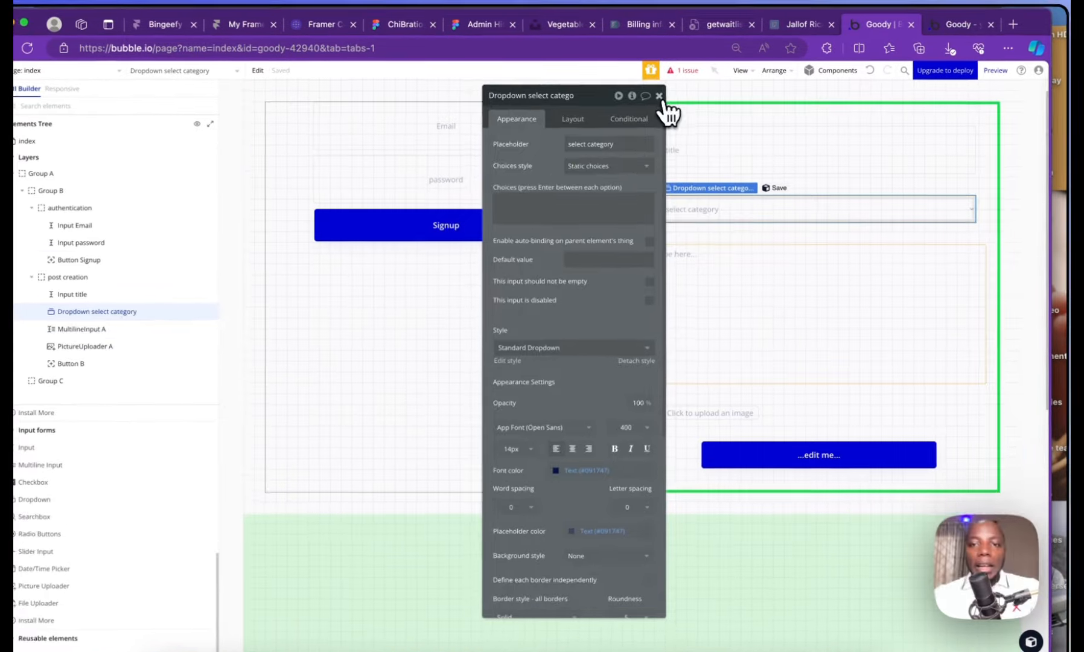
click(670, 103)
double_click(798, 438)
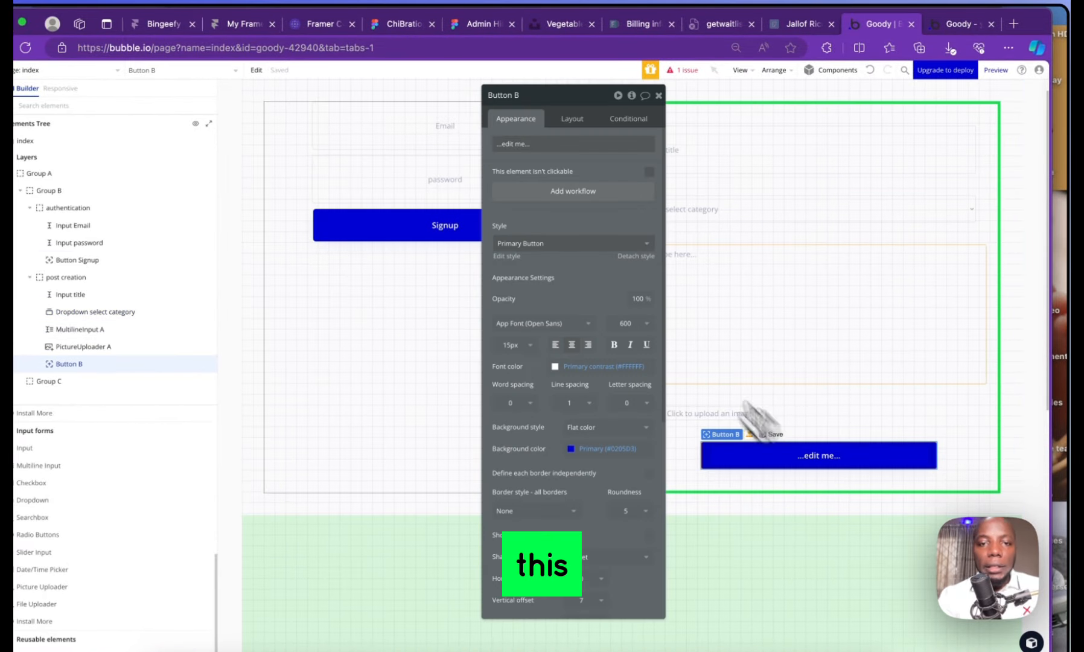
Relabel the button 'Post' and review the title, dropdown, article and uploader properties
click(555, 143)
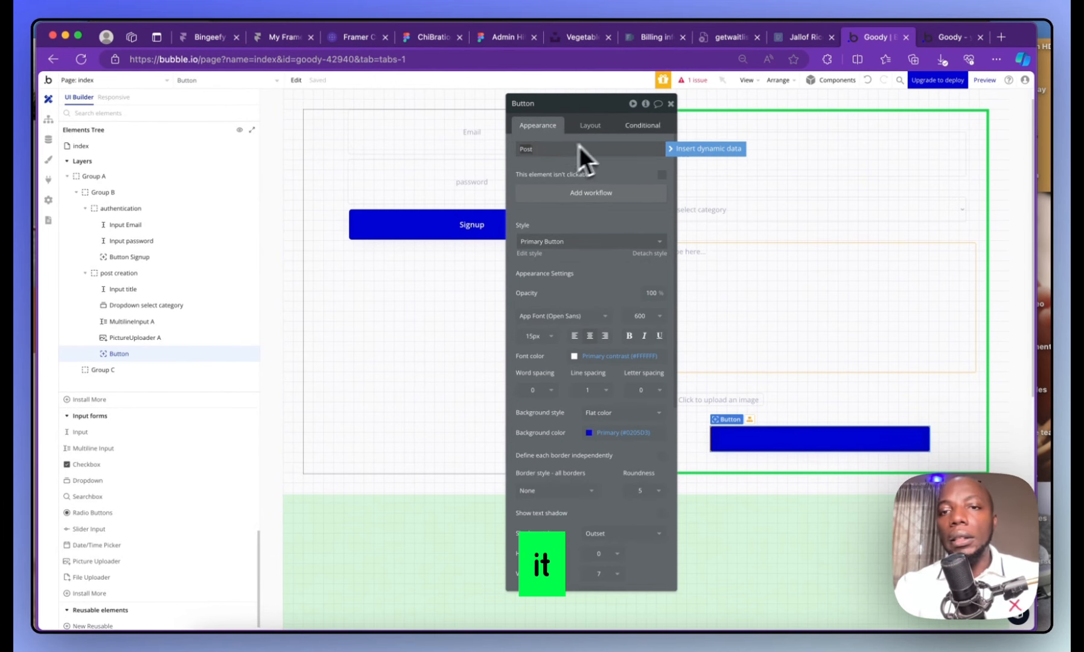
click(670, 103)
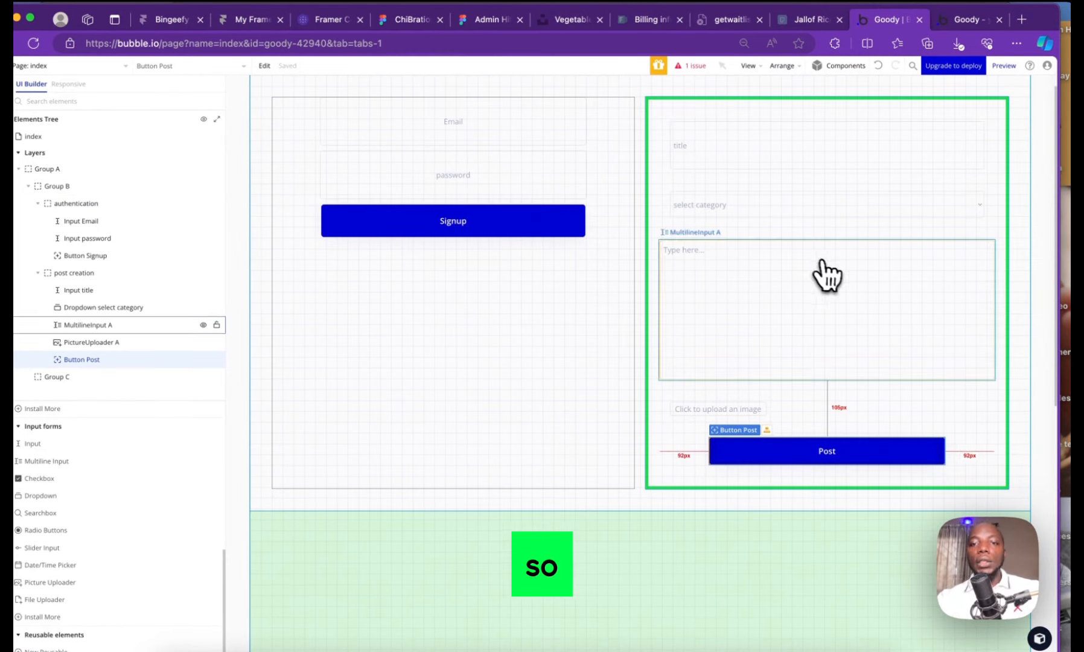
double_click(742, 162)
click(742, 210)
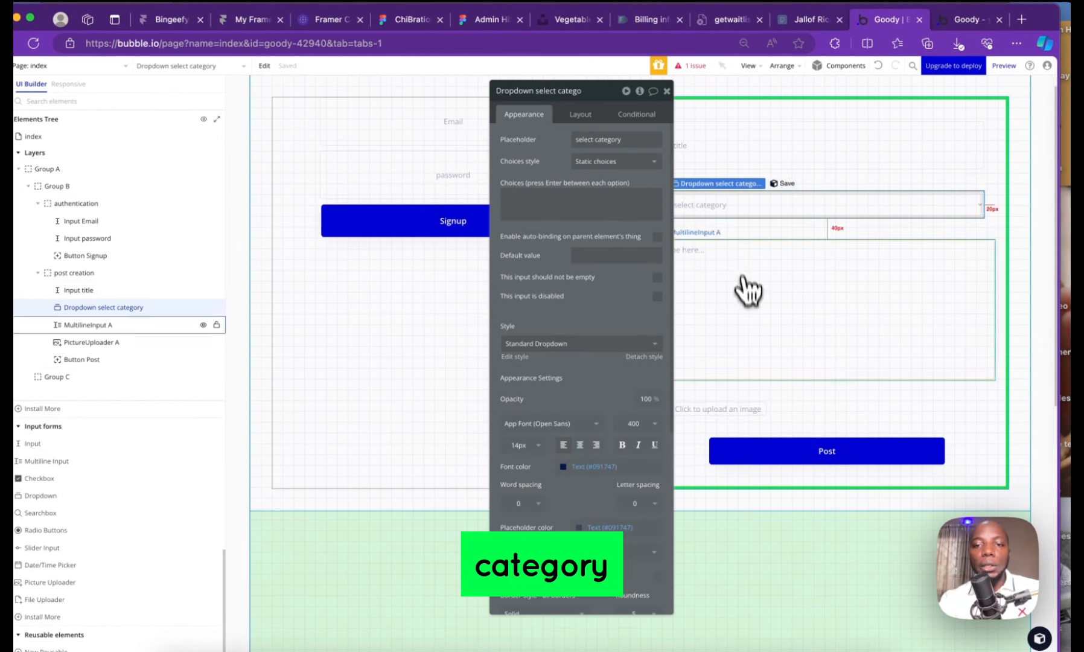
click(757, 340)
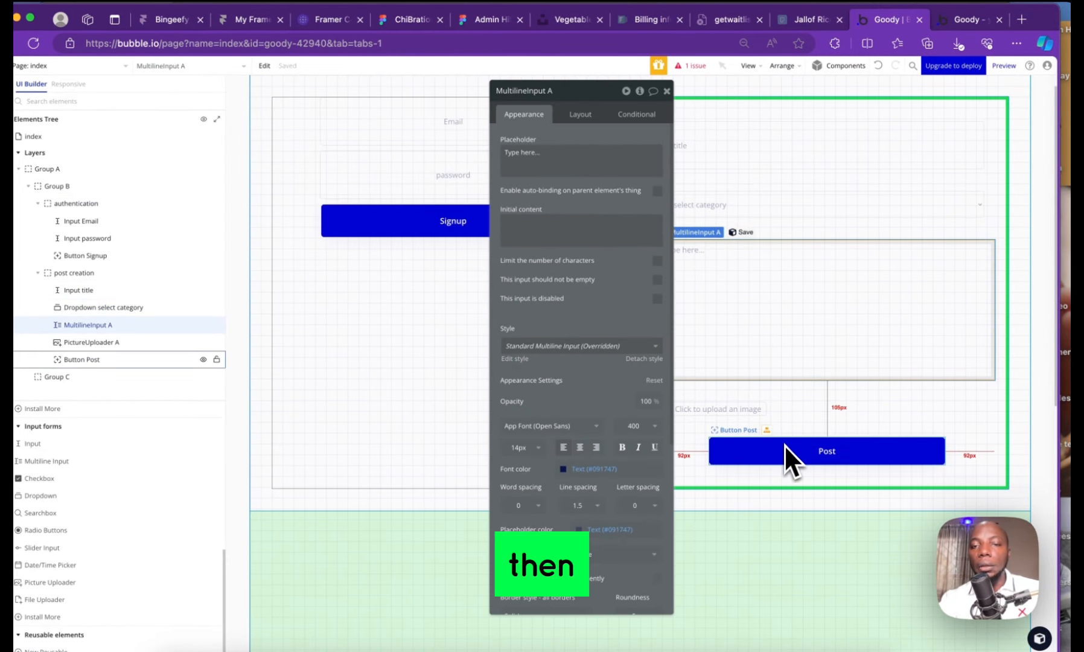
click(751, 410)
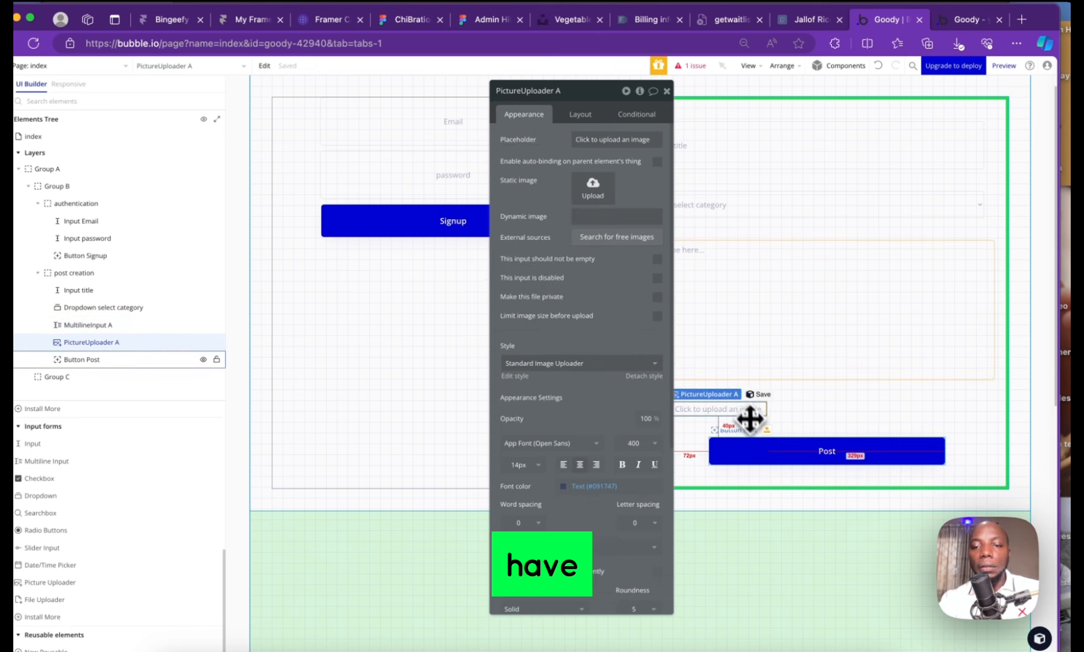
Add a new workflow triggered when the Post button is clicked
click(768, 454)
click(666, 91)
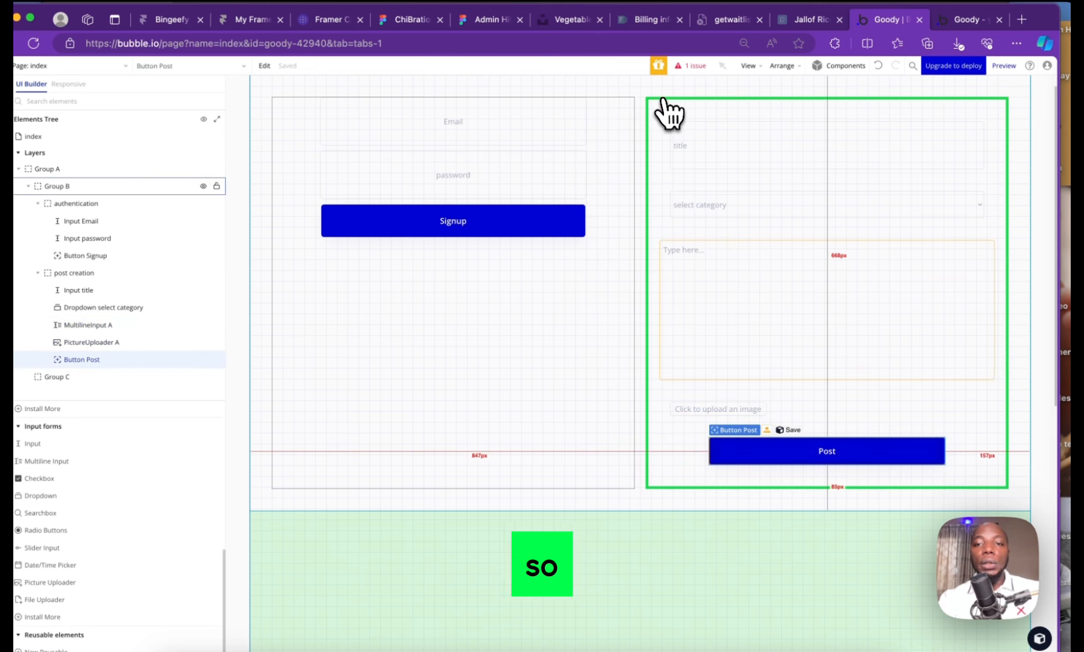
double_click(844, 452)
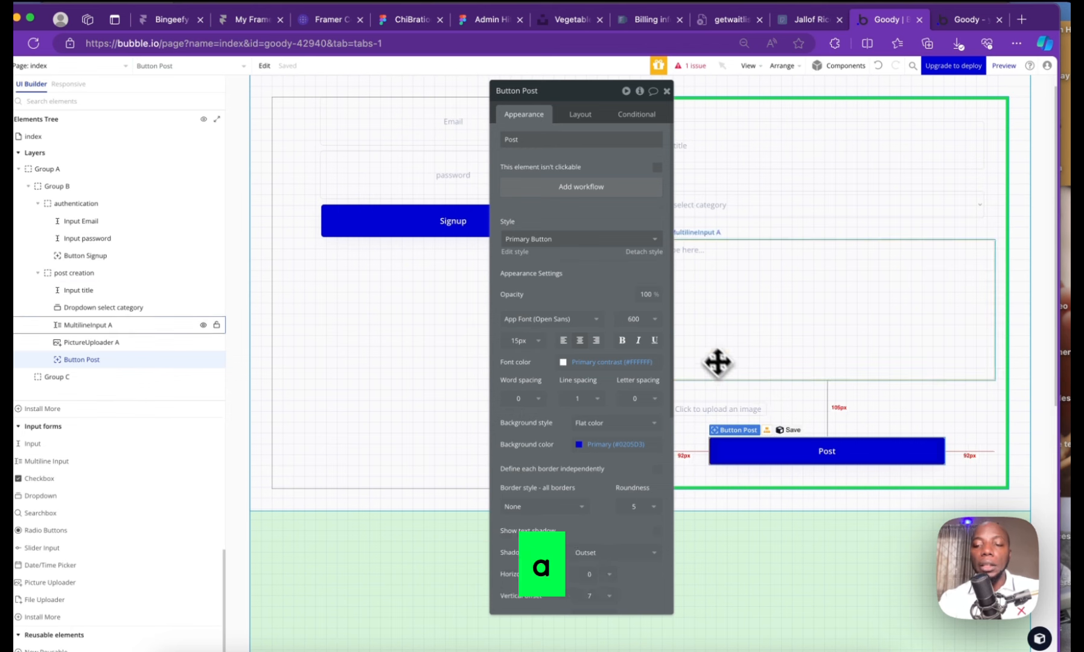
click(580, 192)
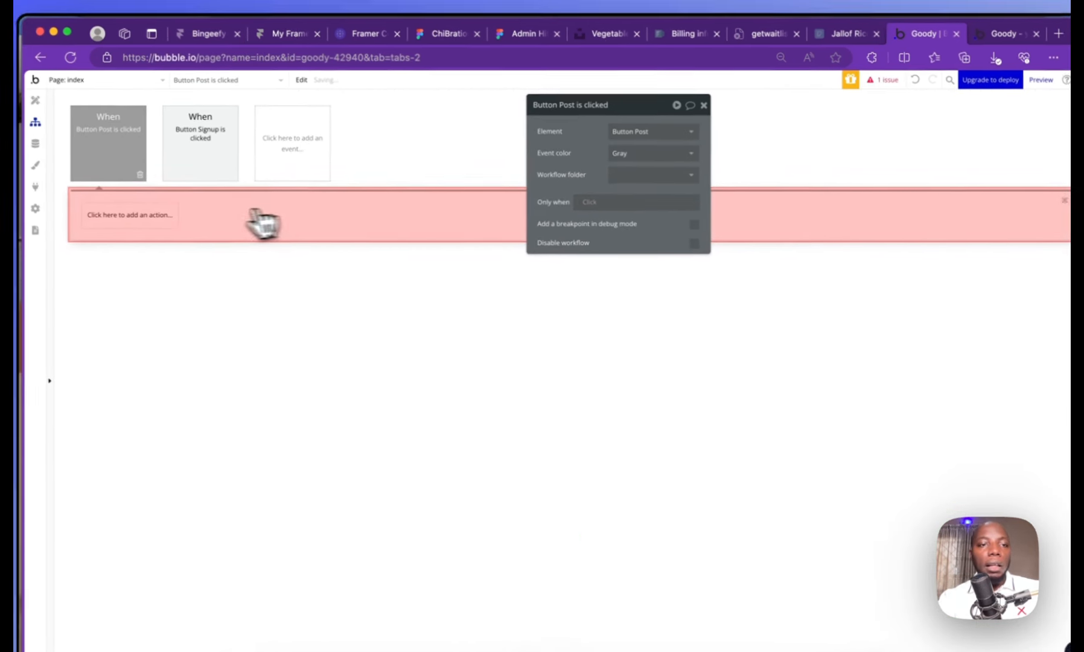
Add a Data 'Create a new thing' action of type Post
click(92, 202)
mouse_move(132, 295)
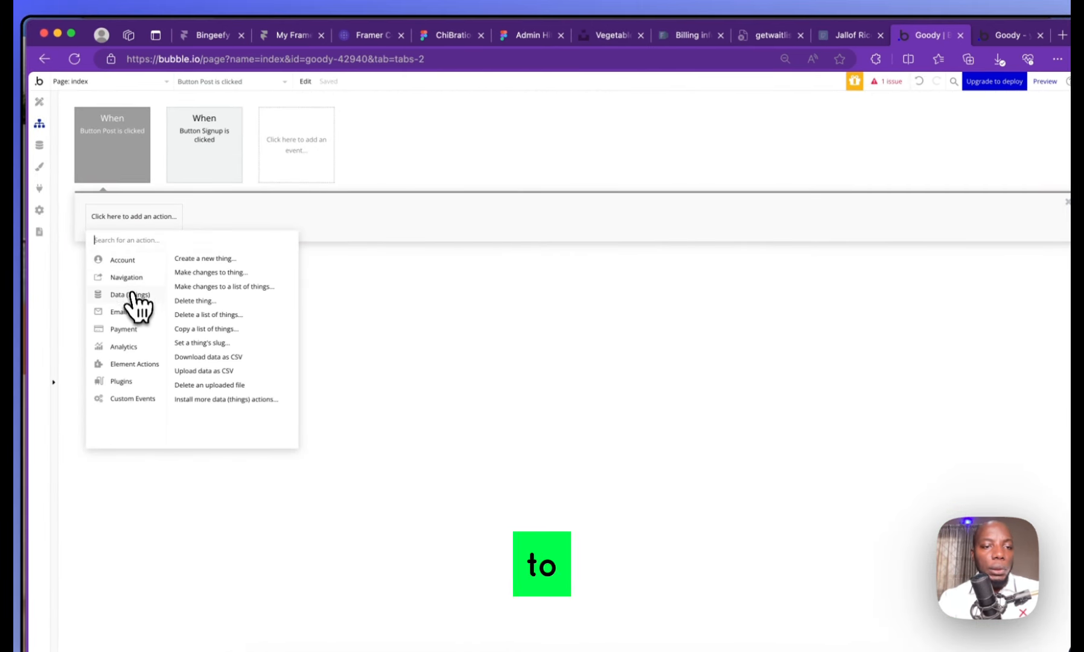
click(216, 258)
click(654, 133)
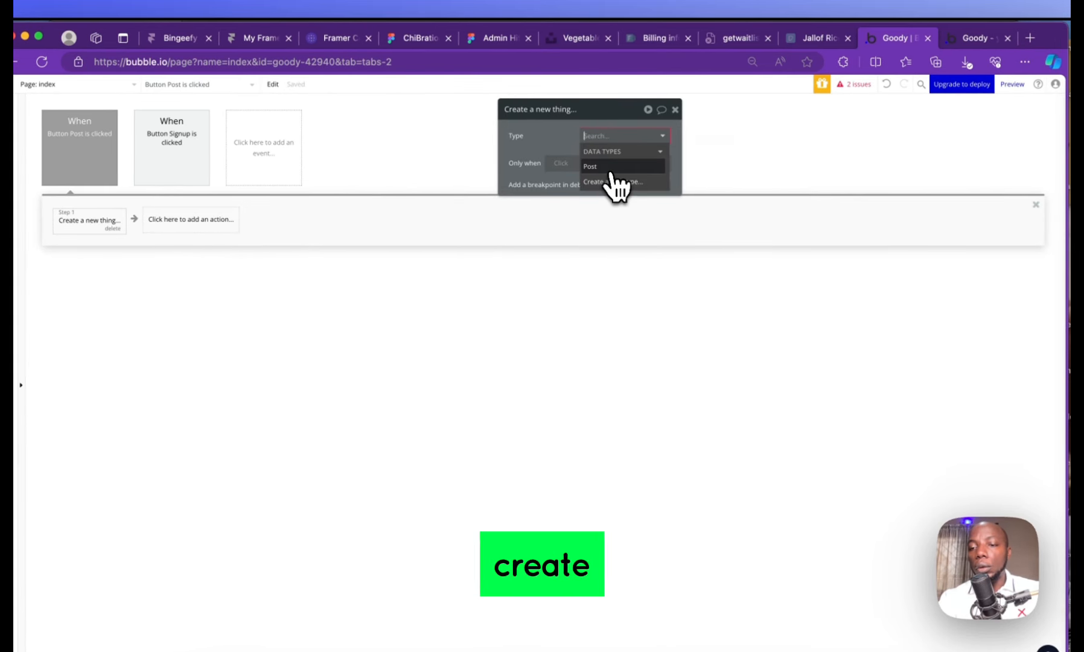
click(611, 168)
Set the new Post's article from the multiline input and title from the title input
click(561, 167)
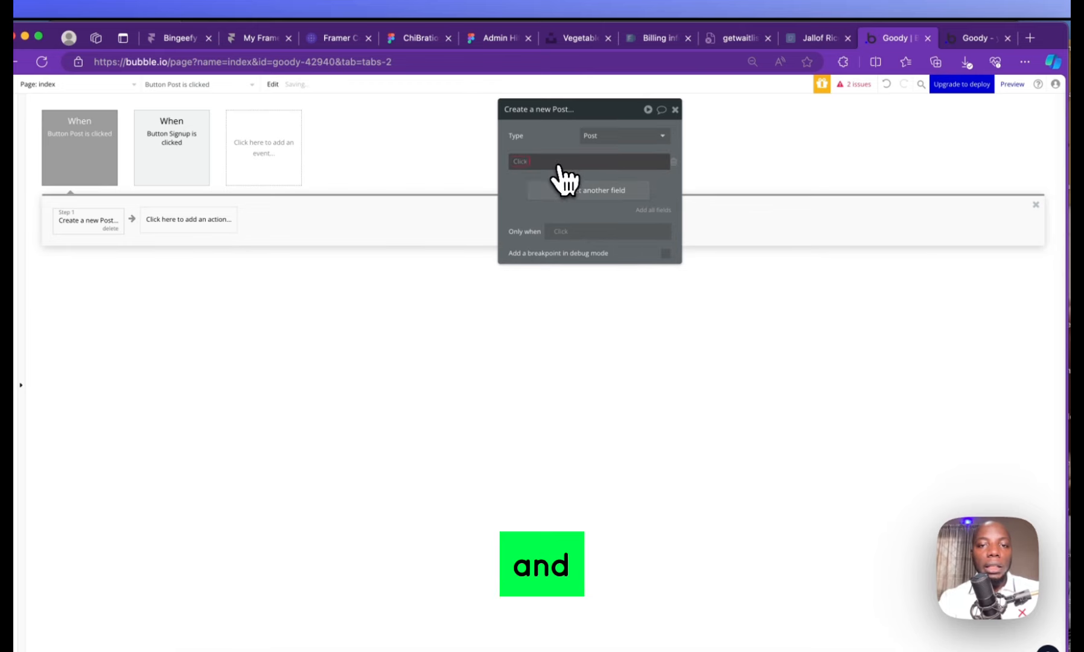
click(533, 189)
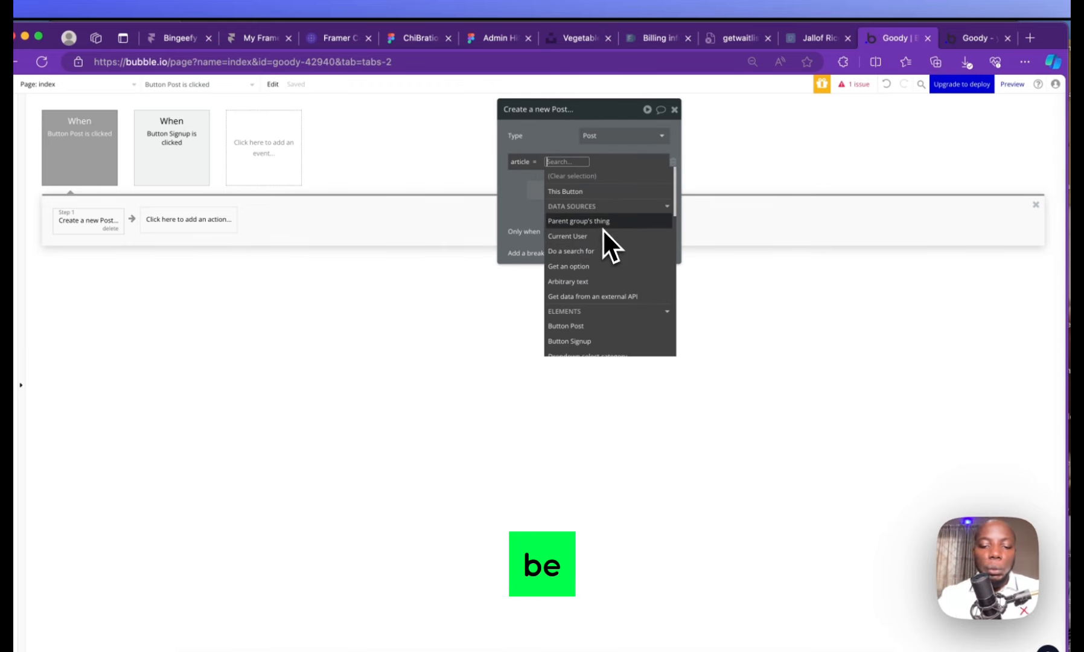
text(mul)
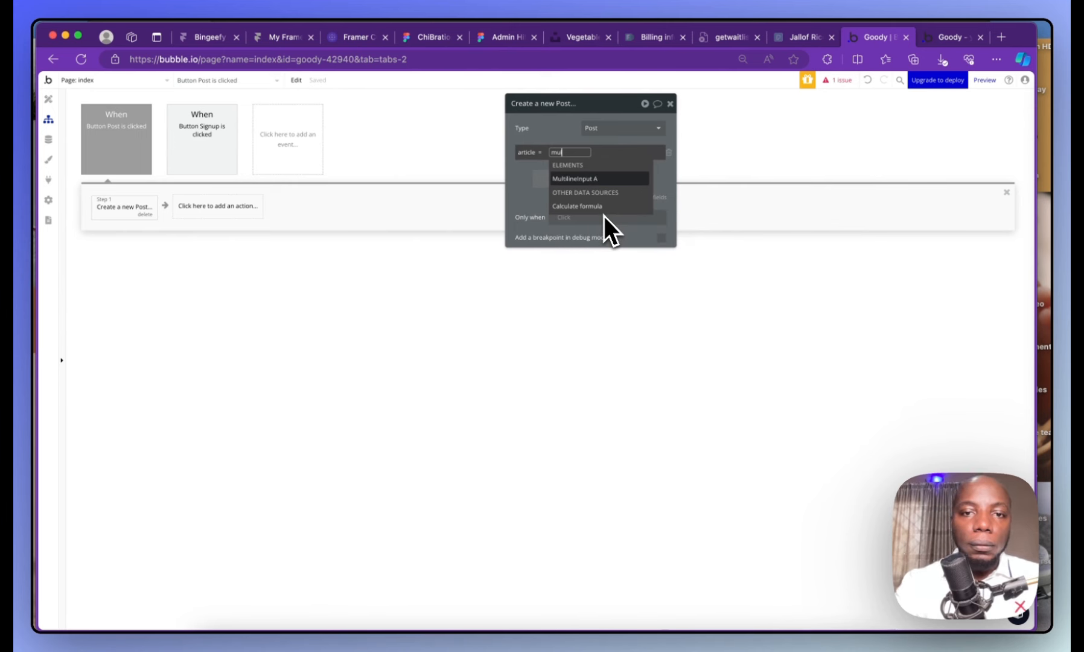
click(592, 179)
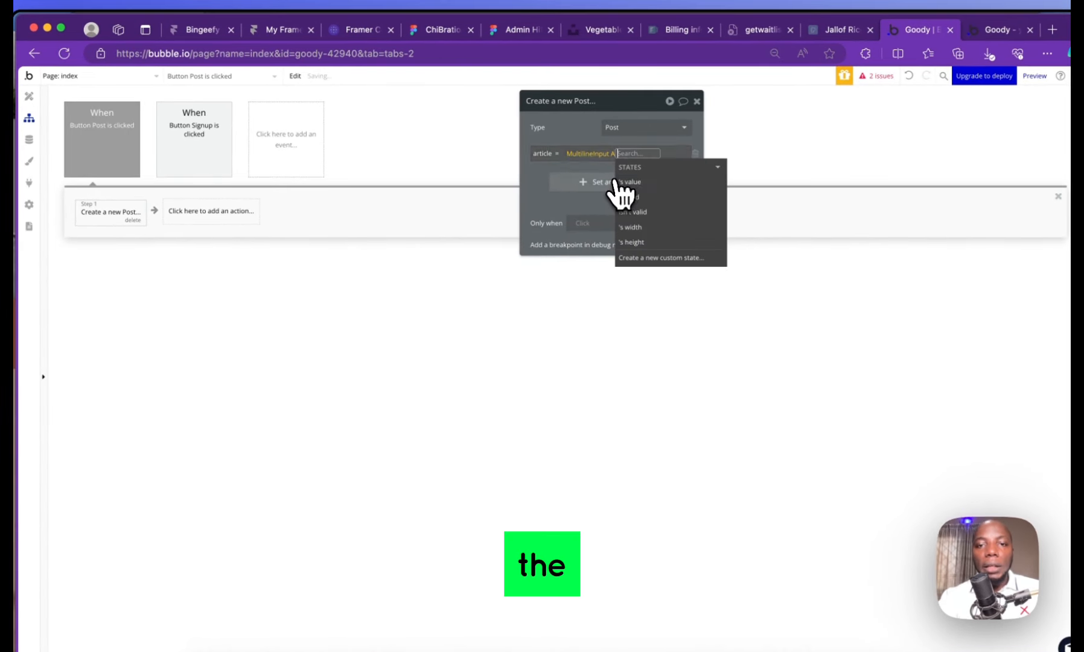
click(630, 182)
click(593, 181)
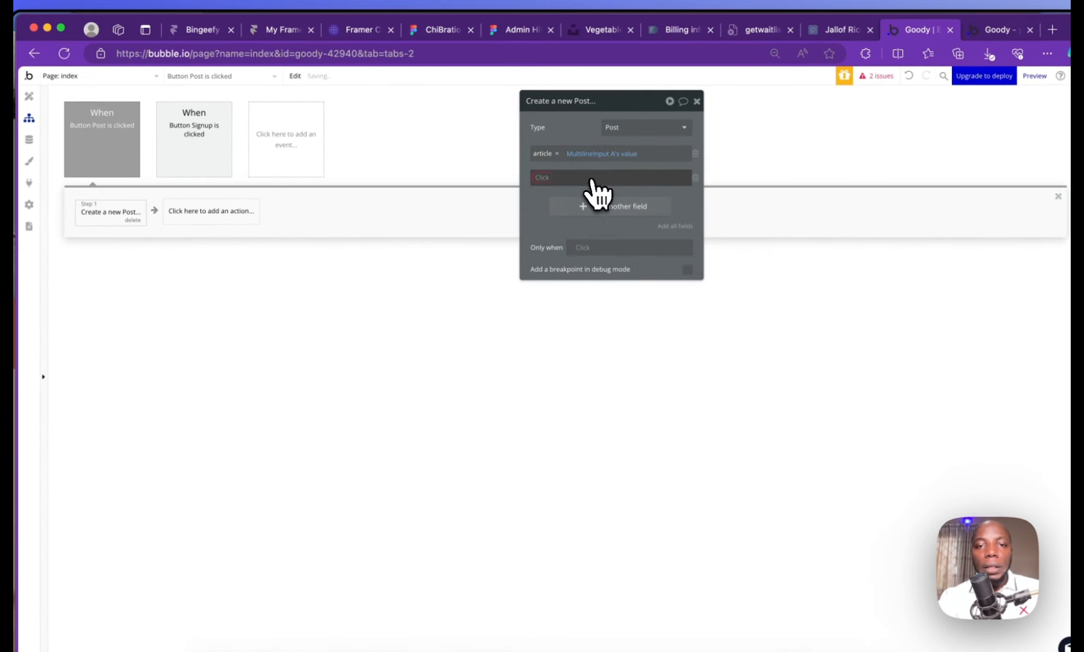
click(533, 178)
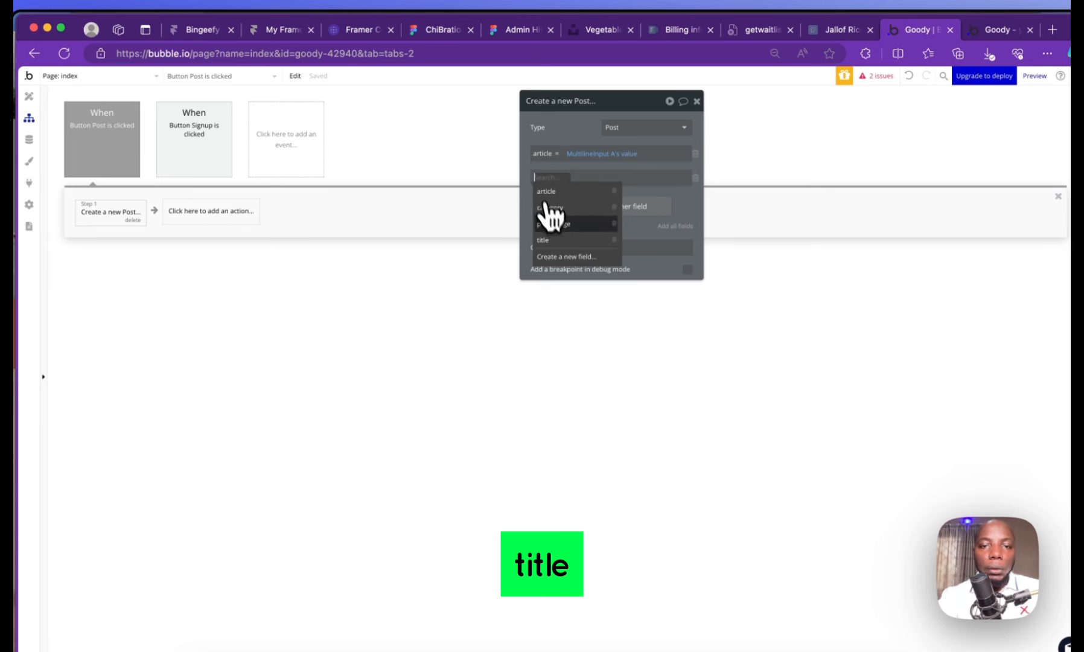
click(546, 239)
click(570, 177)
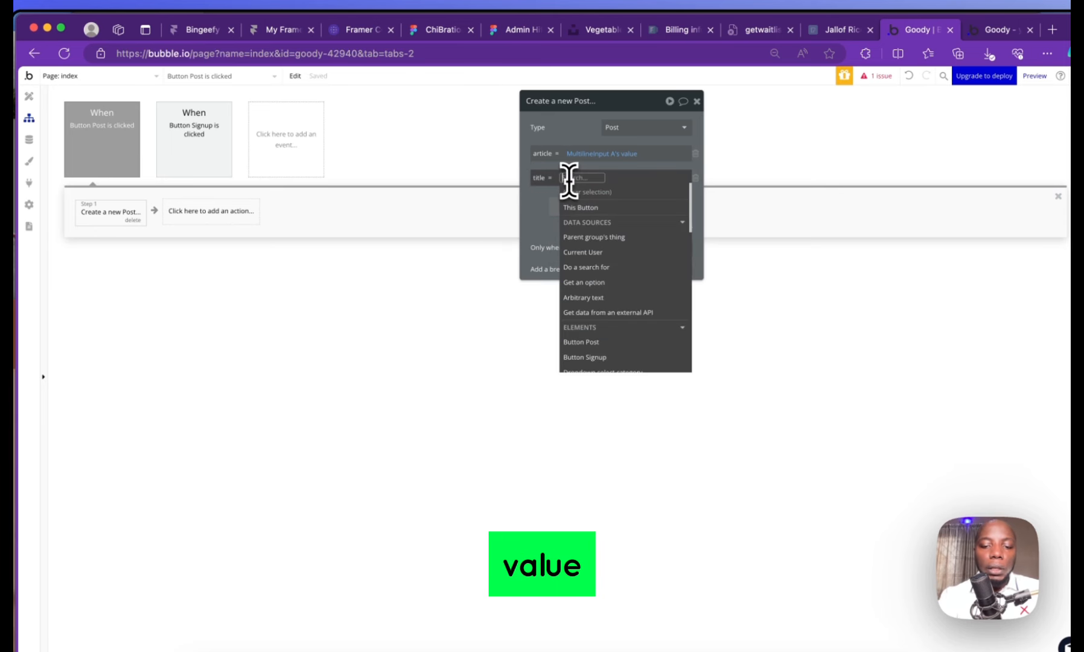
text(inp)
click(578, 236)
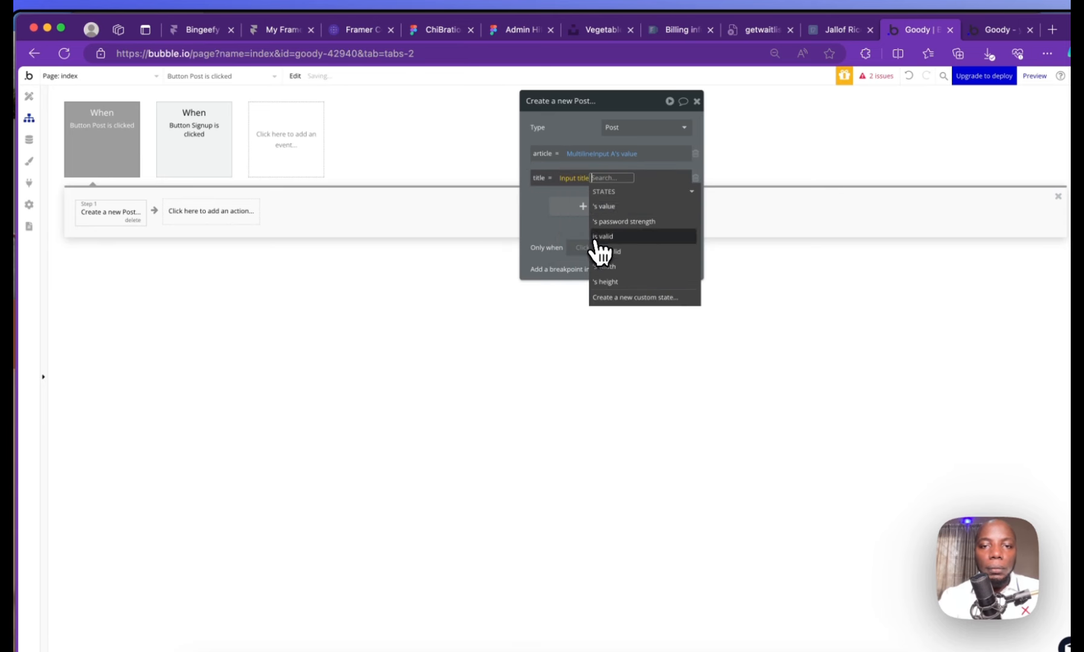
click(590, 205)
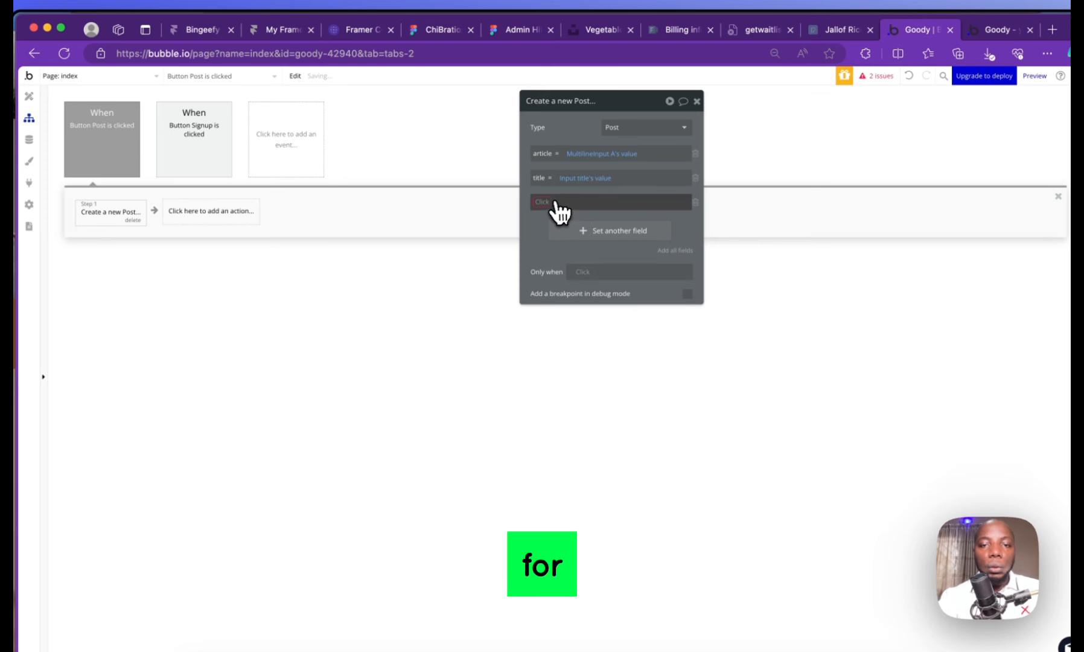
Set the new Post's post image from the picture uploader's value
click(560, 211)
click(559, 251)
click(582, 203)
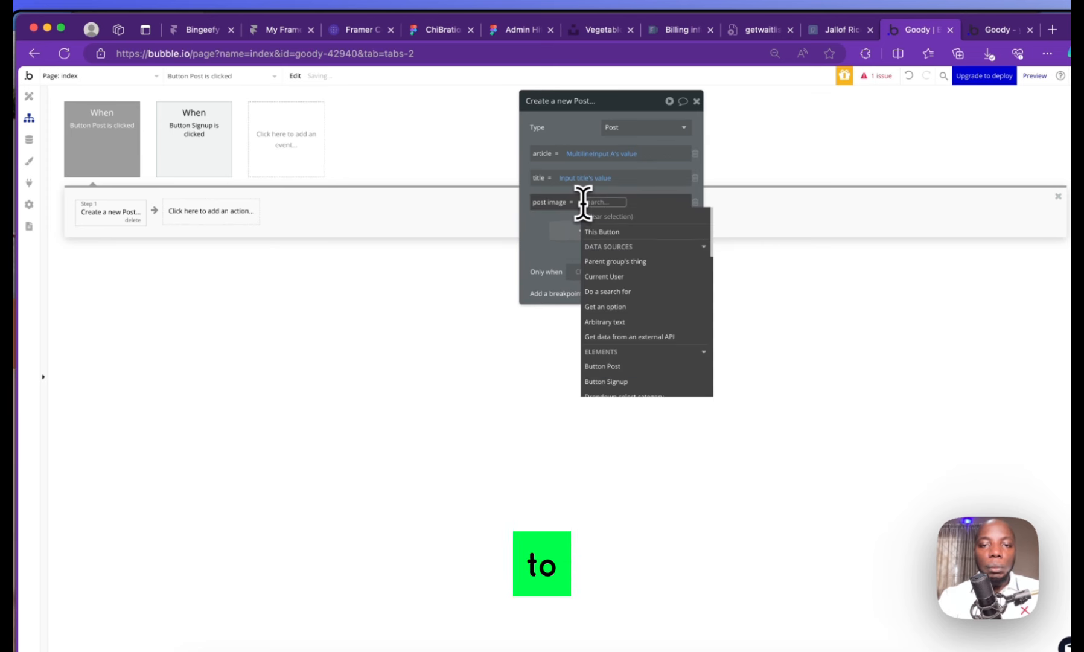
text(p)
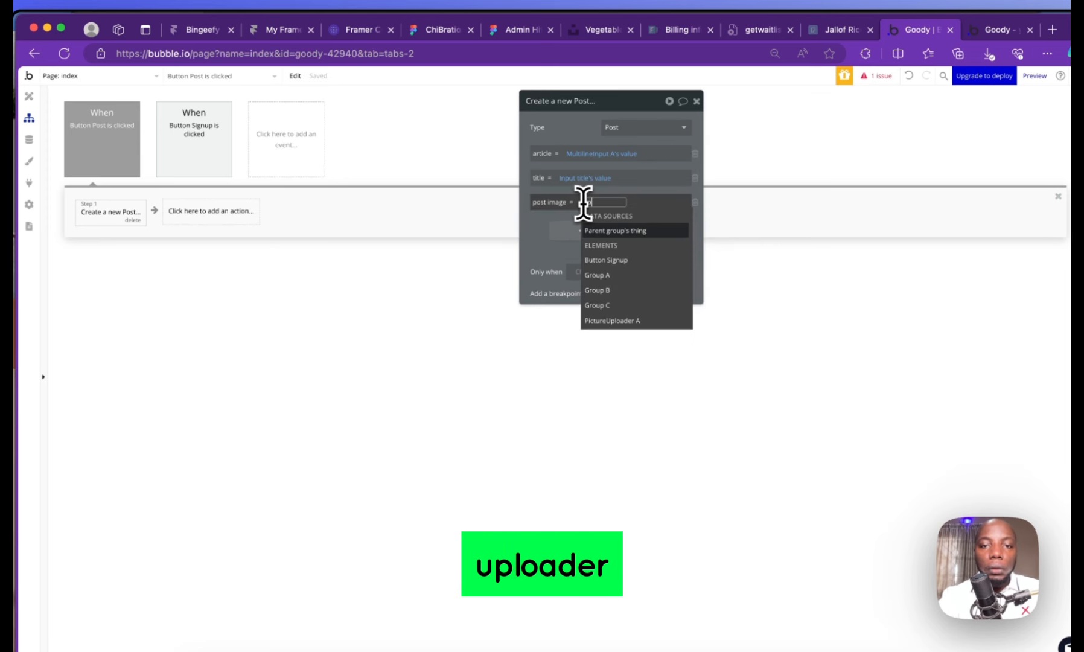
click(628, 320)
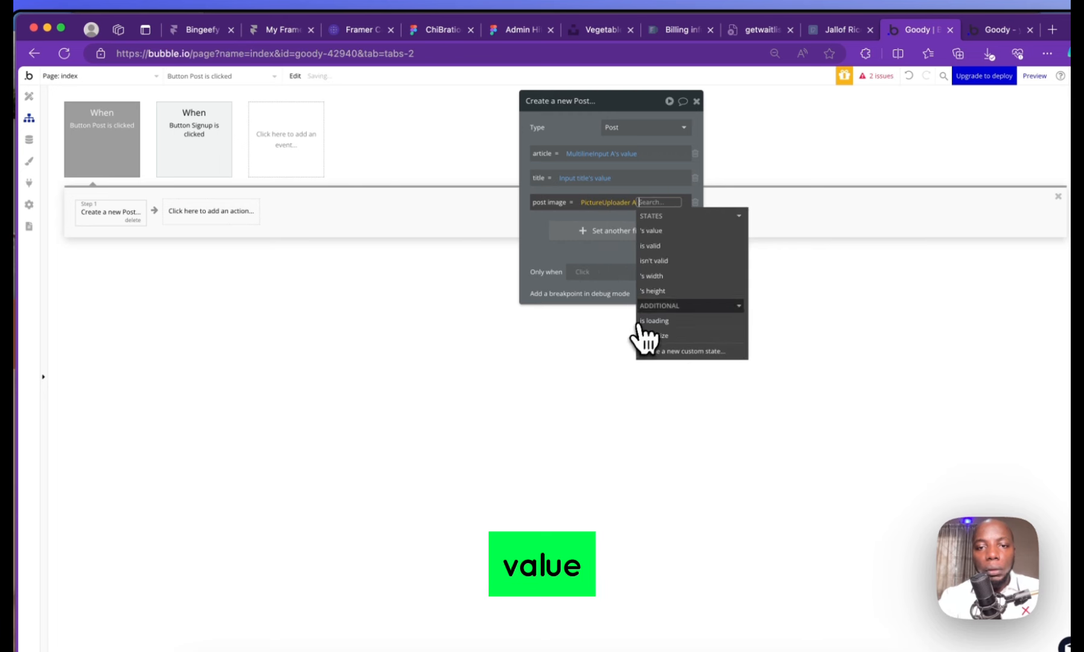
click(664, 245)
Add a category field to the new Post, leaving its value unset
click(612, 232)
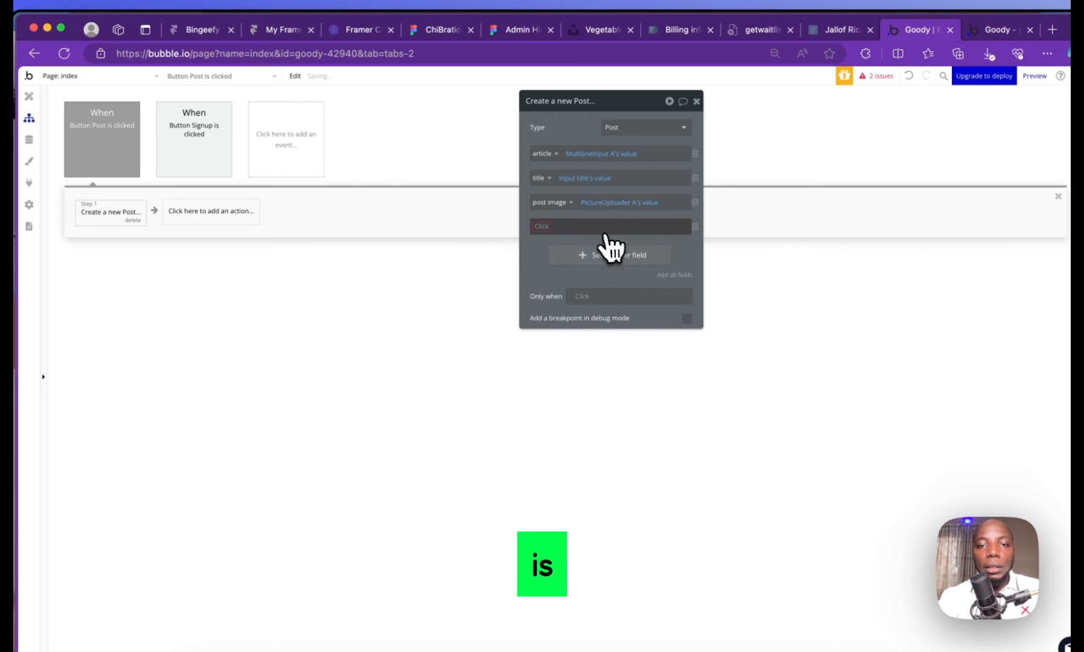
click(544, 226)
click(554, 256)
click(588, 227)
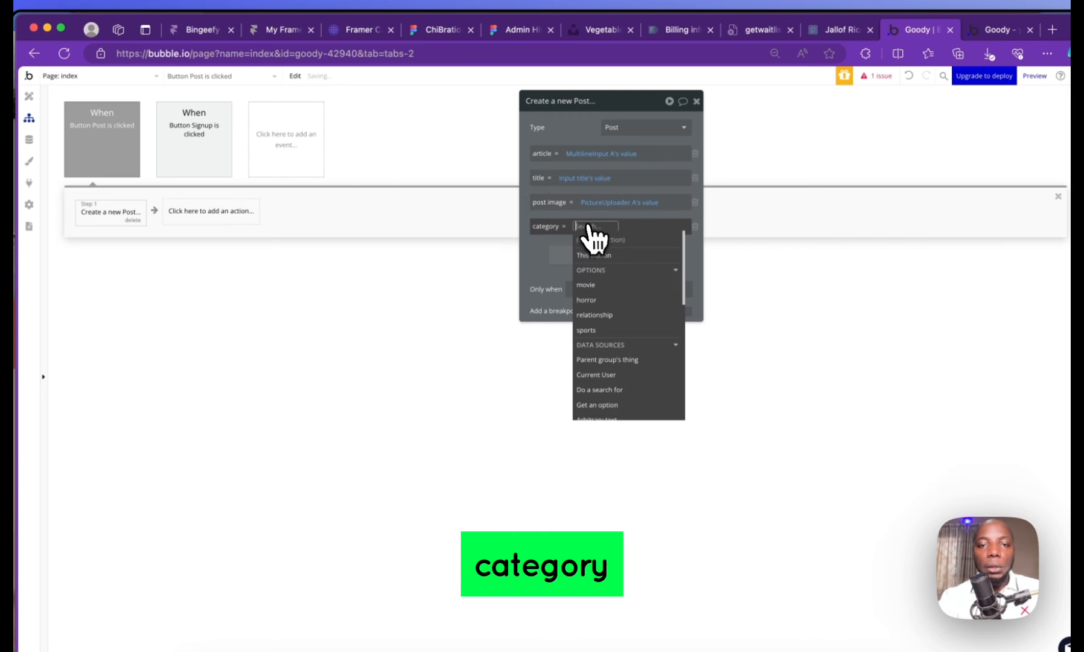
text(dr)
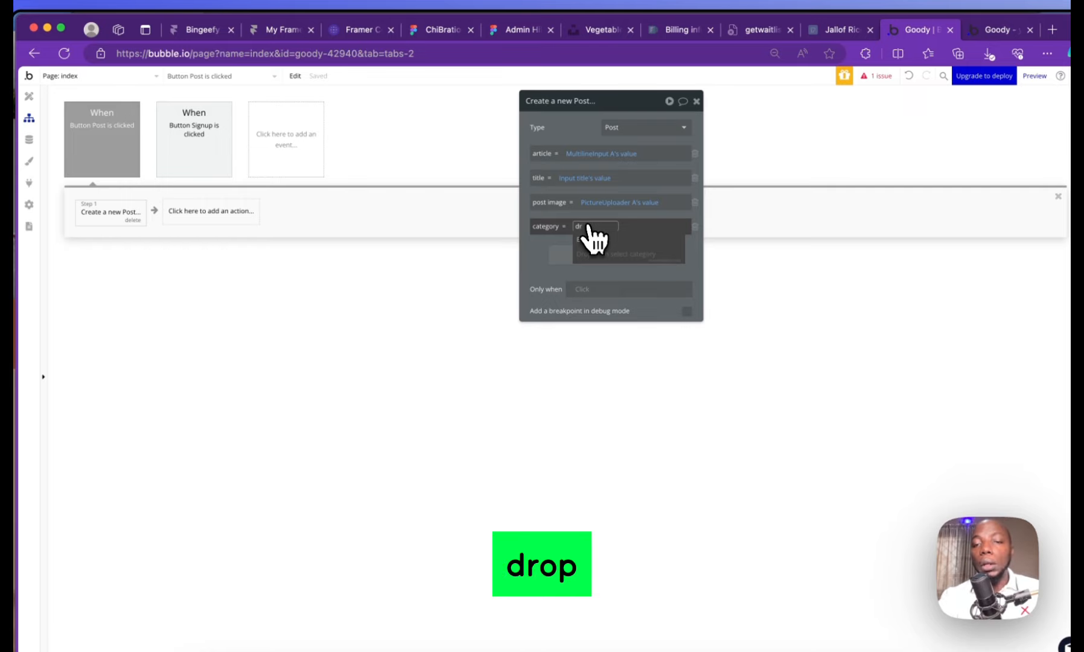
key(BackSpace)
key(BackSpace)
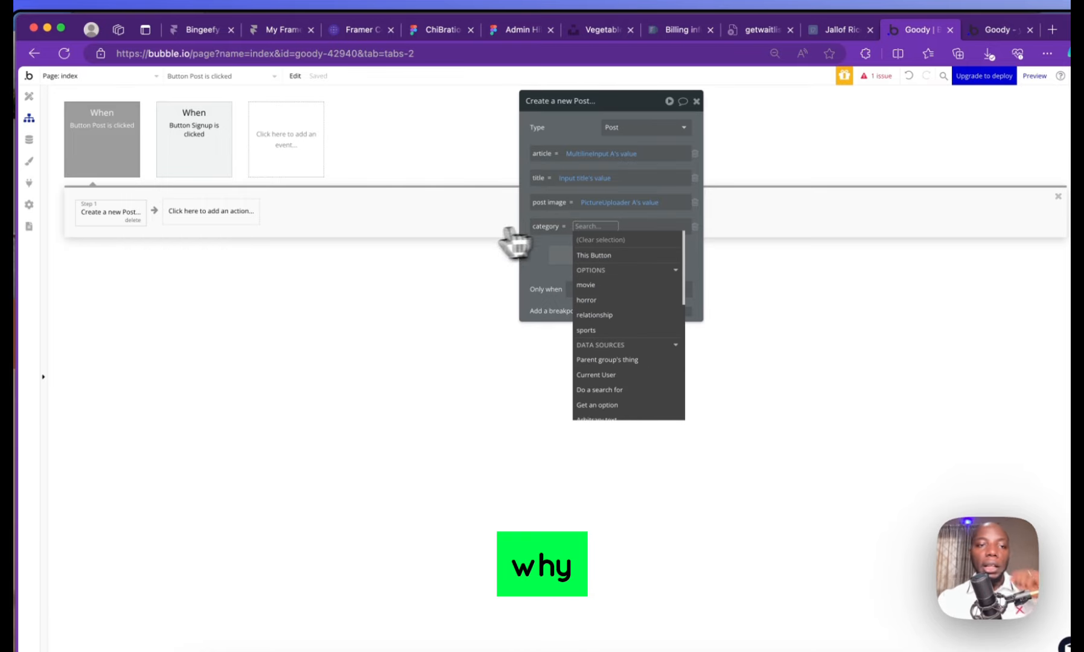
click(28, 96)
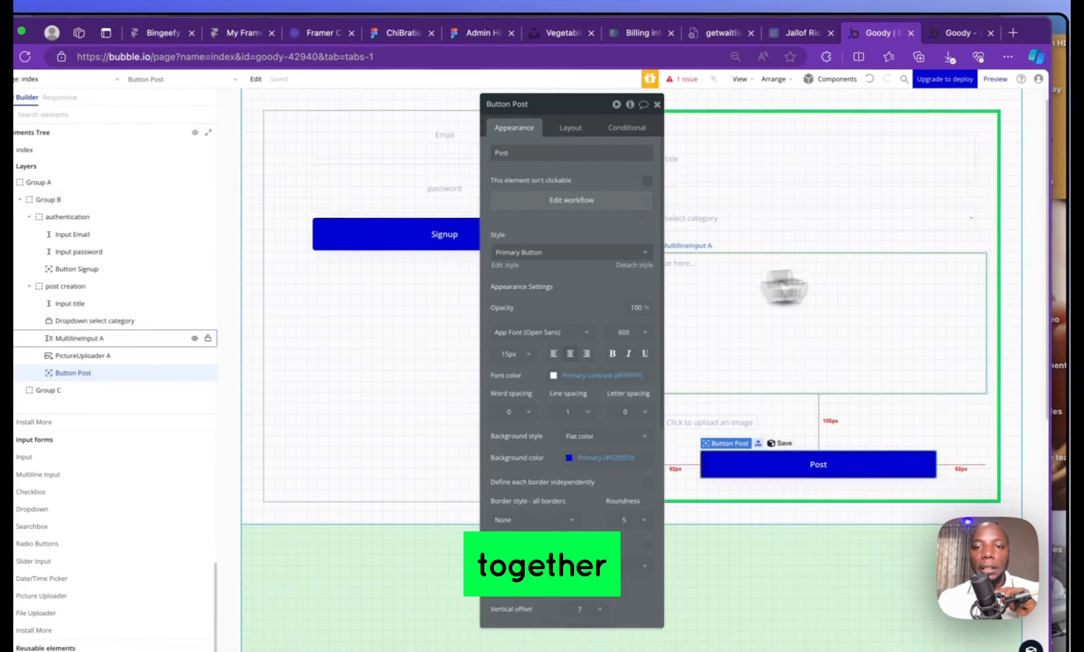
Switch the category dropdown to Dynamic choices of type category
click(885, 232)
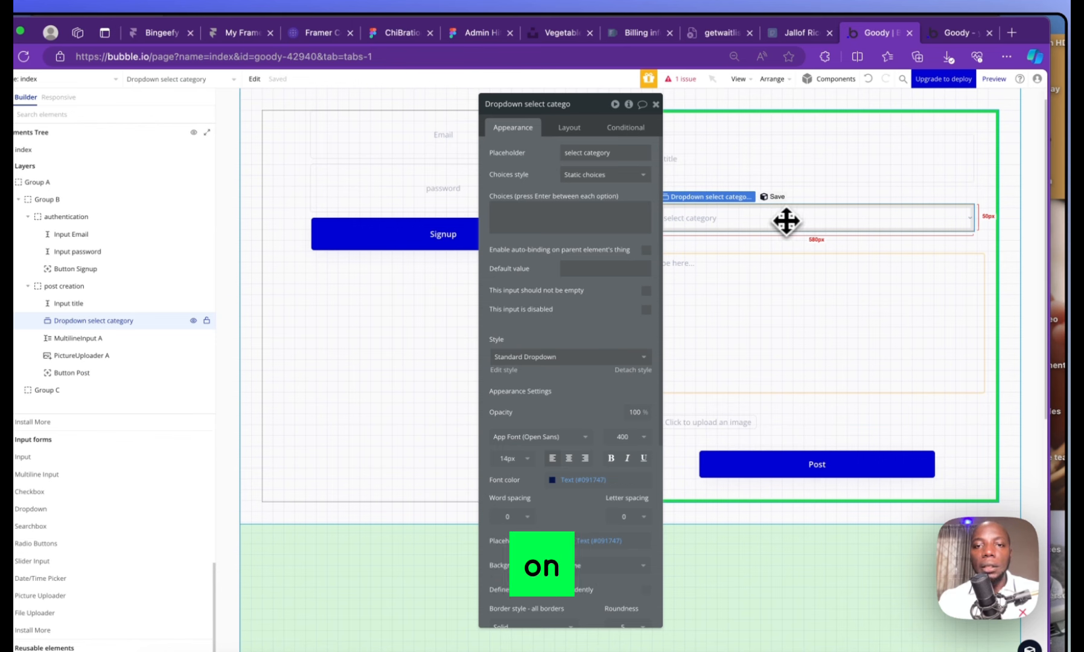
click(586, 174)
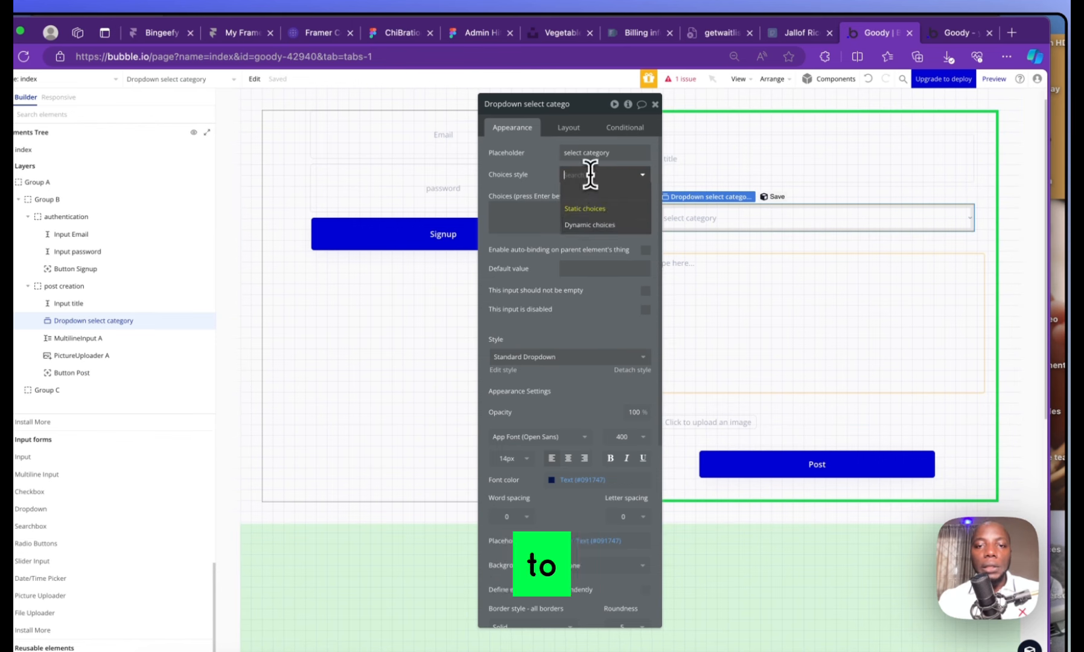
click(597, 222)
click(603, 199)
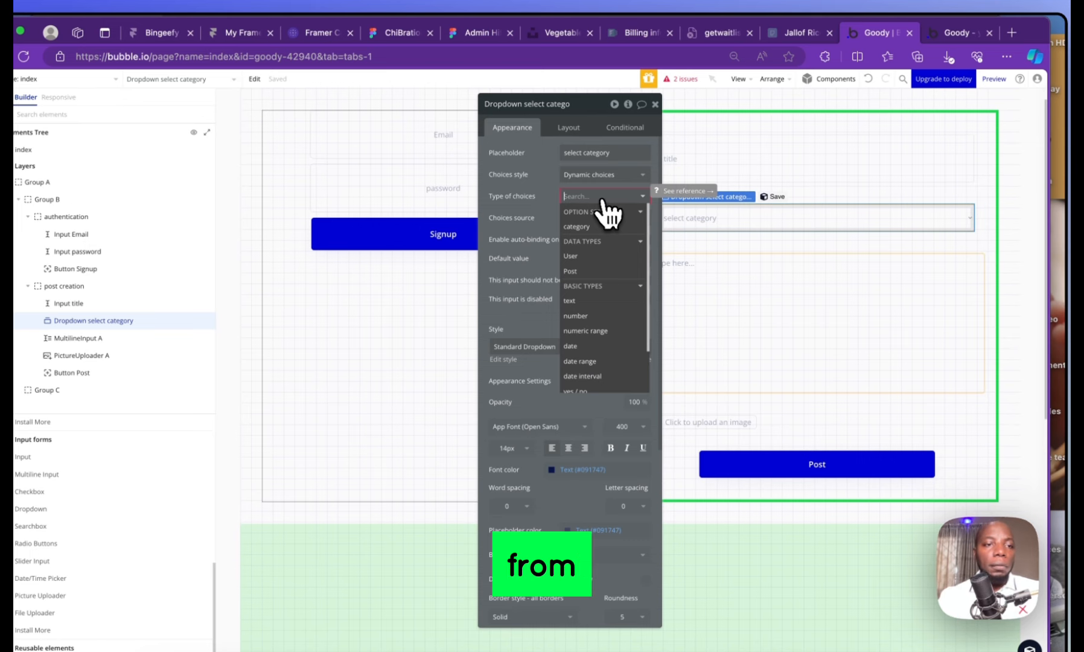
click(49, 146)
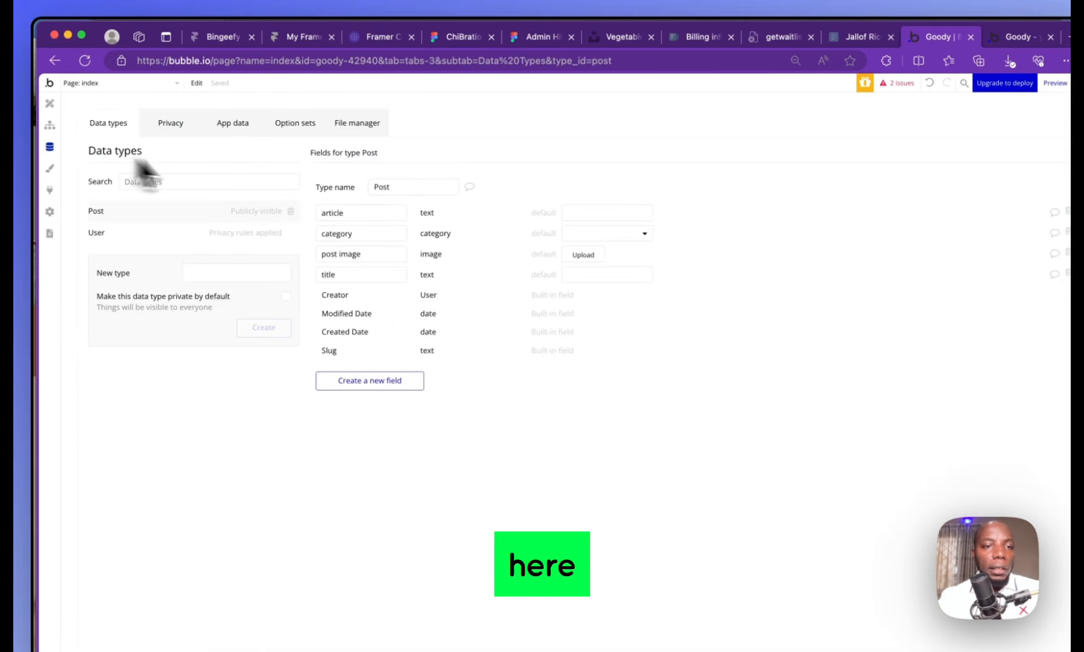
click(50, 103)
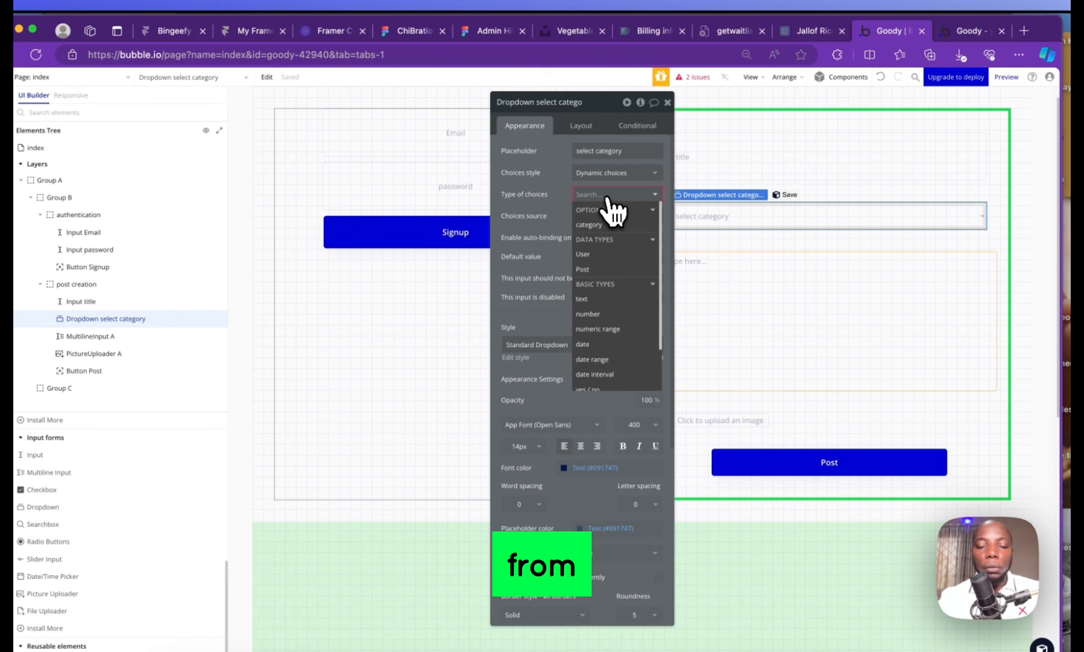
text(op)
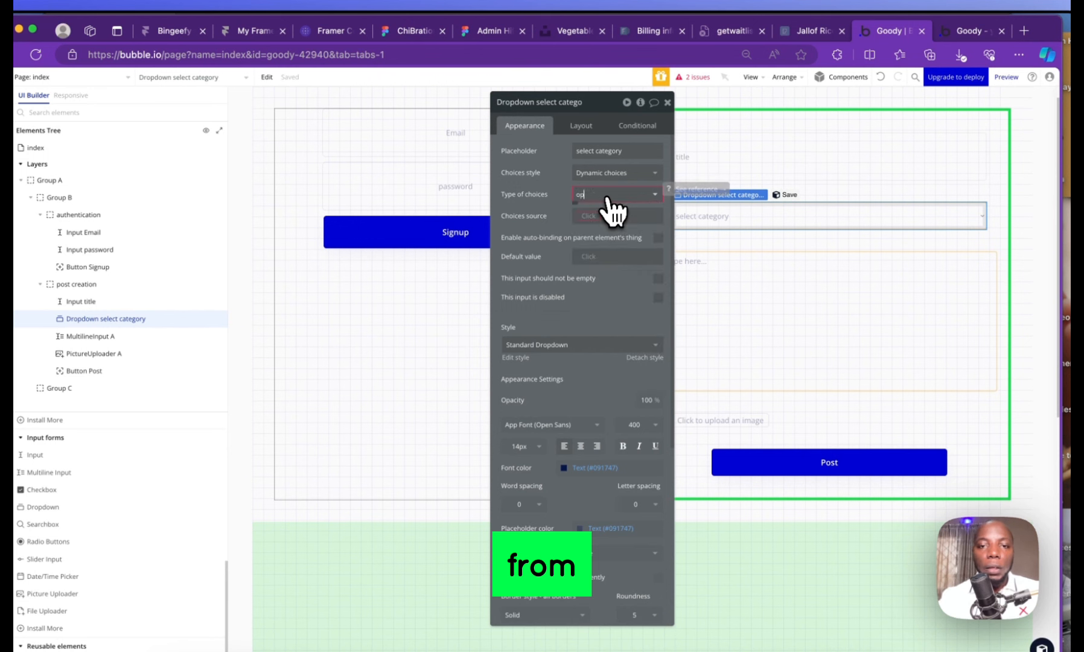
key(BackSpace)
key(BackSpace)
text(c)
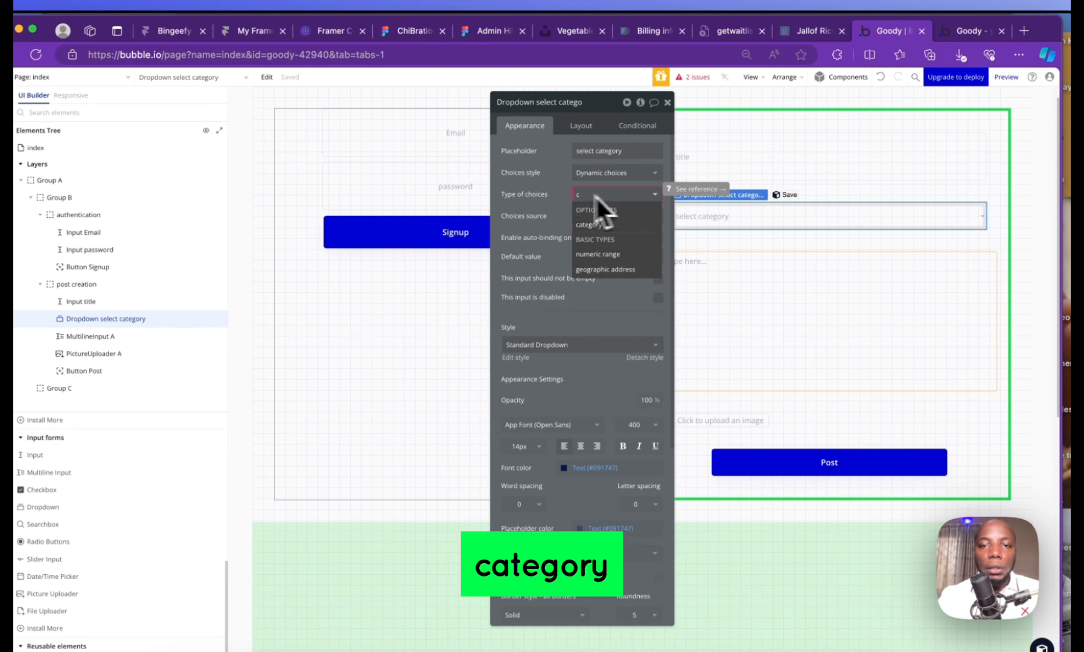
click(591, 225)
Source the choices from All category, captioned by Current option's Display
click(594, 218)
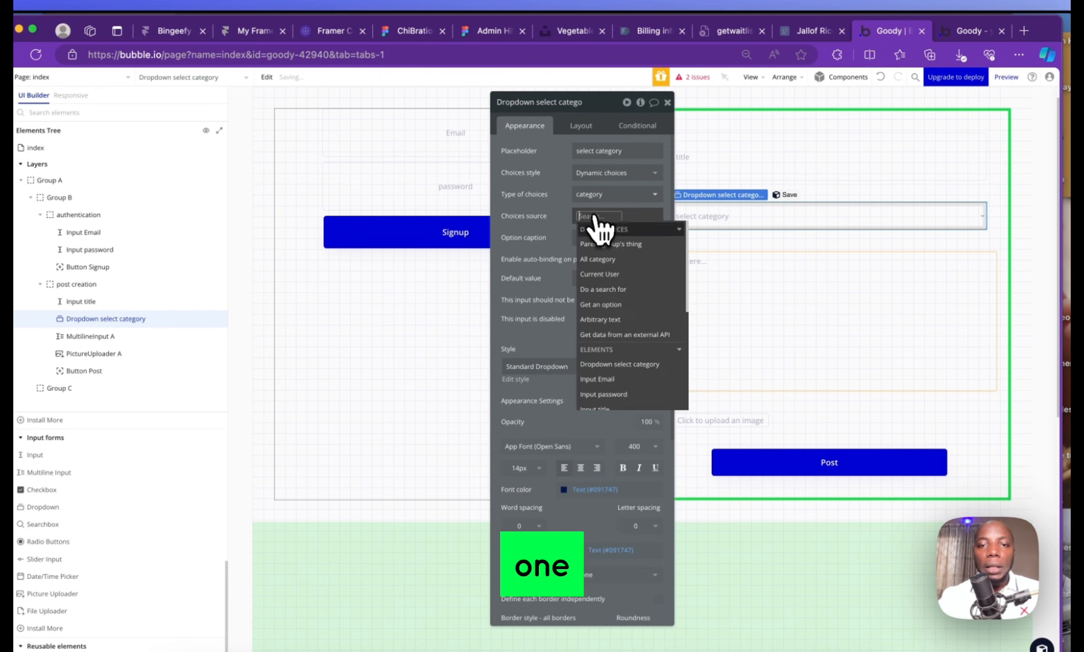
click(614, 259)
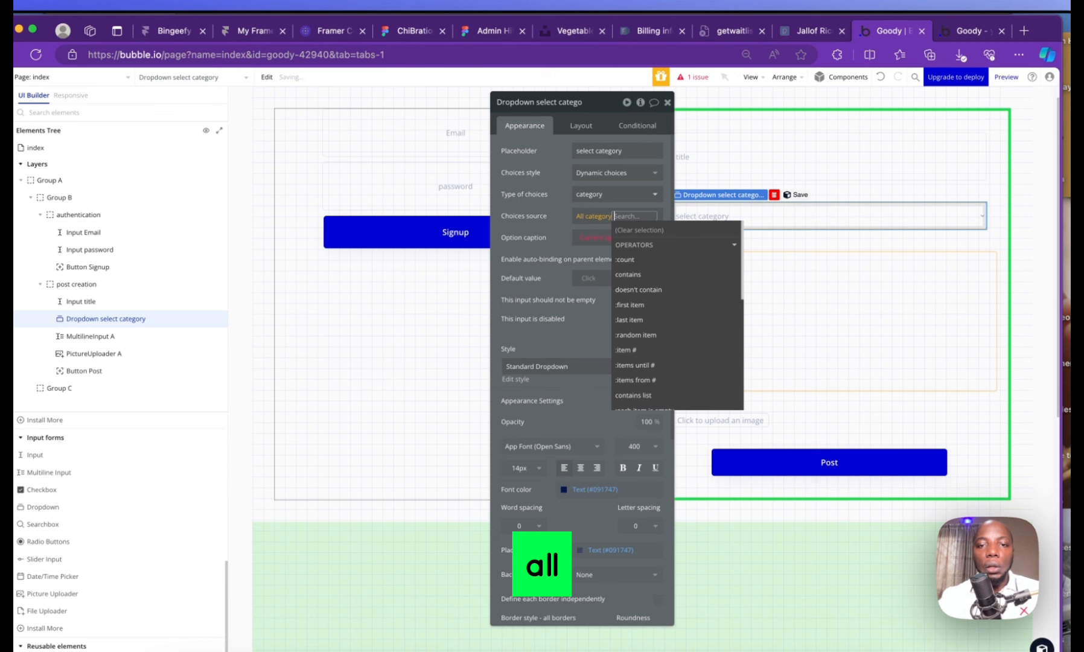
click(563, 239)
click(624, 245)
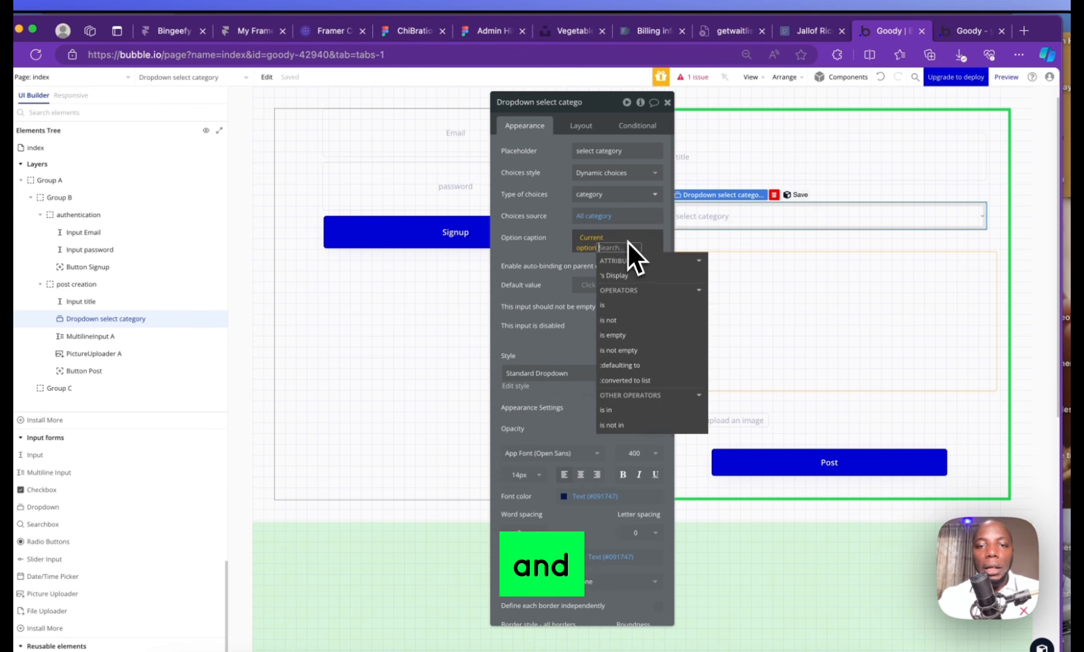
click(622, 279)
click(558, 253)
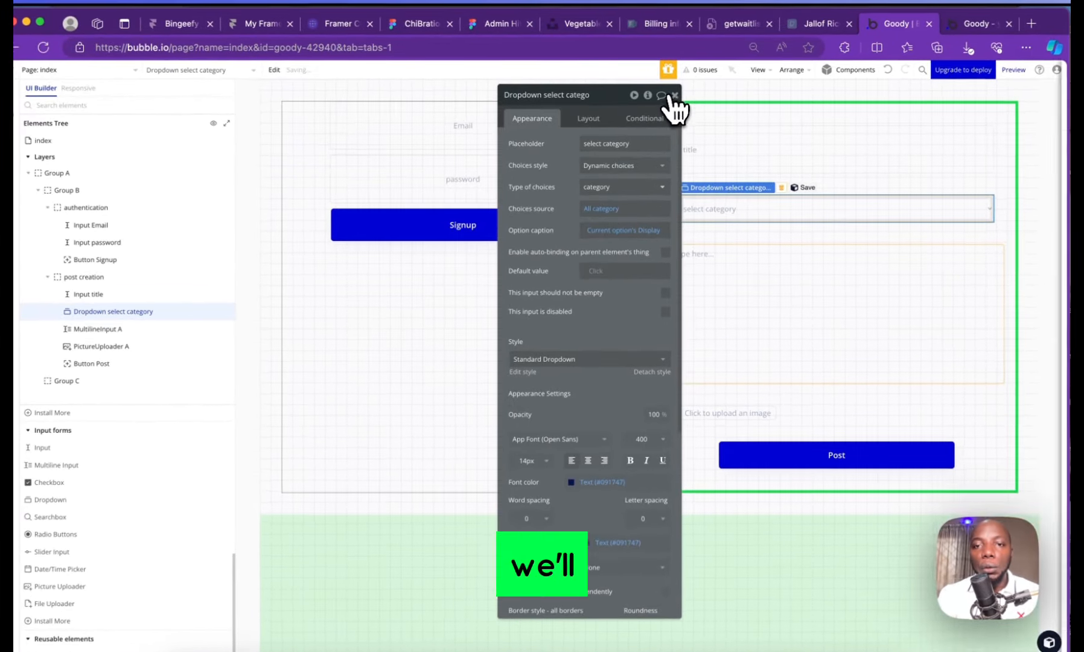
Reopen the Post button's workflow and pick category as the new Post field
click(657, 104)
click(669, 104)
double_click(798, 459)
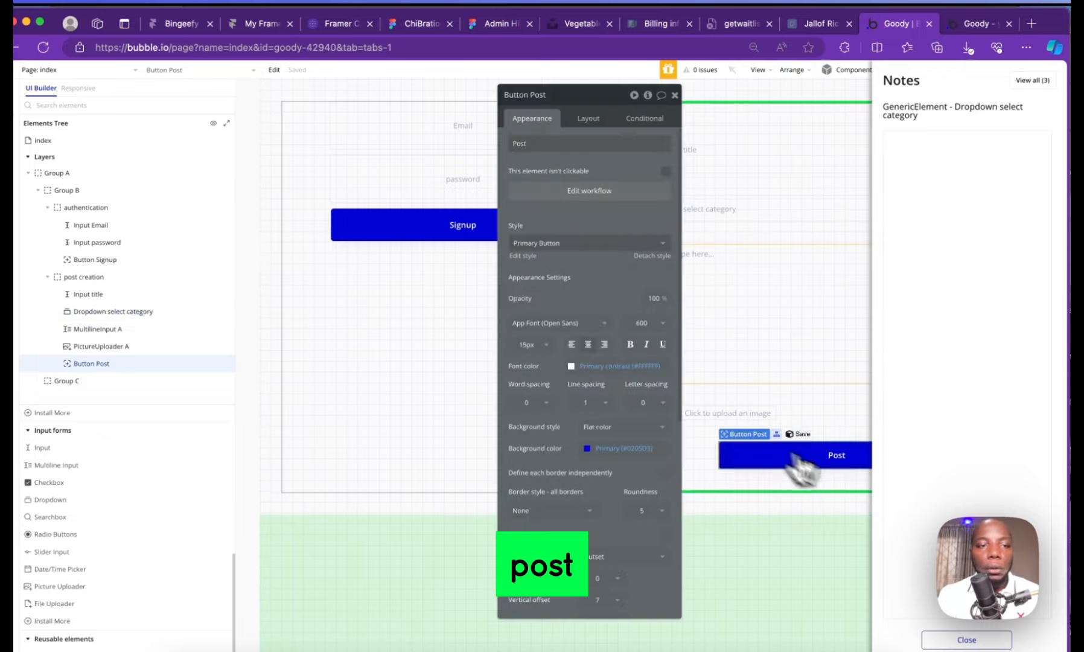
click(50, 126)
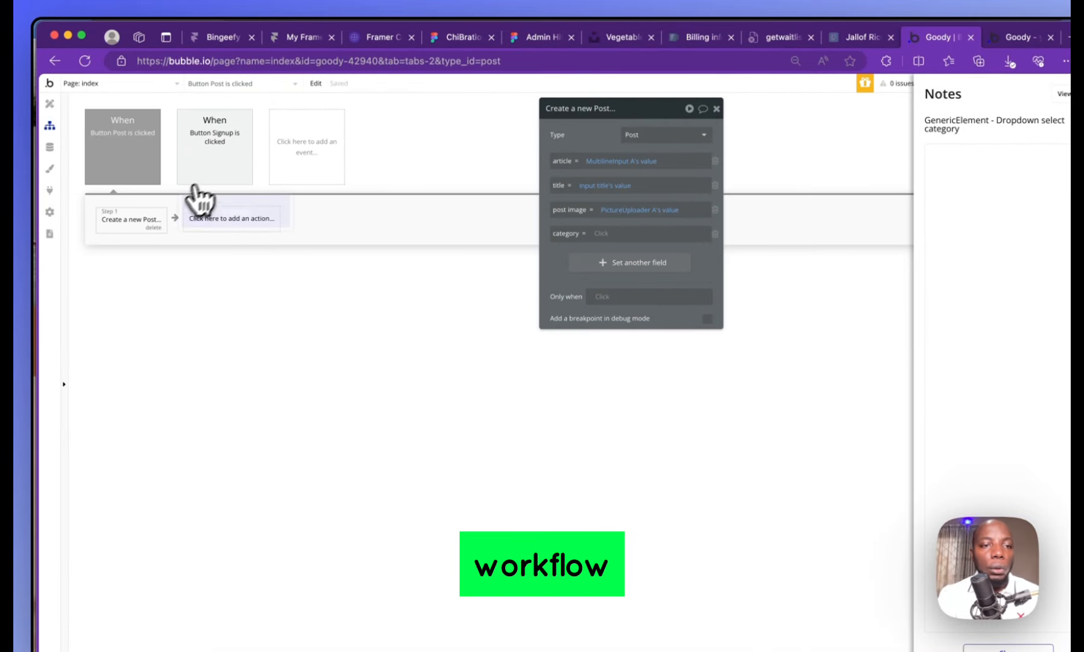
click(561, 220)
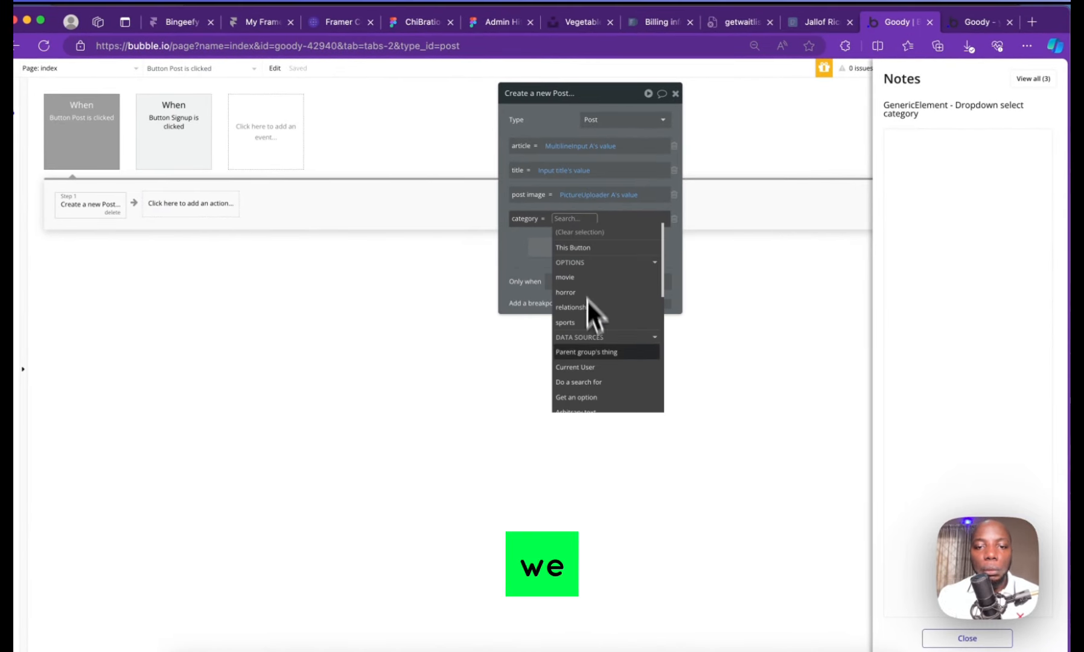
text(ca)
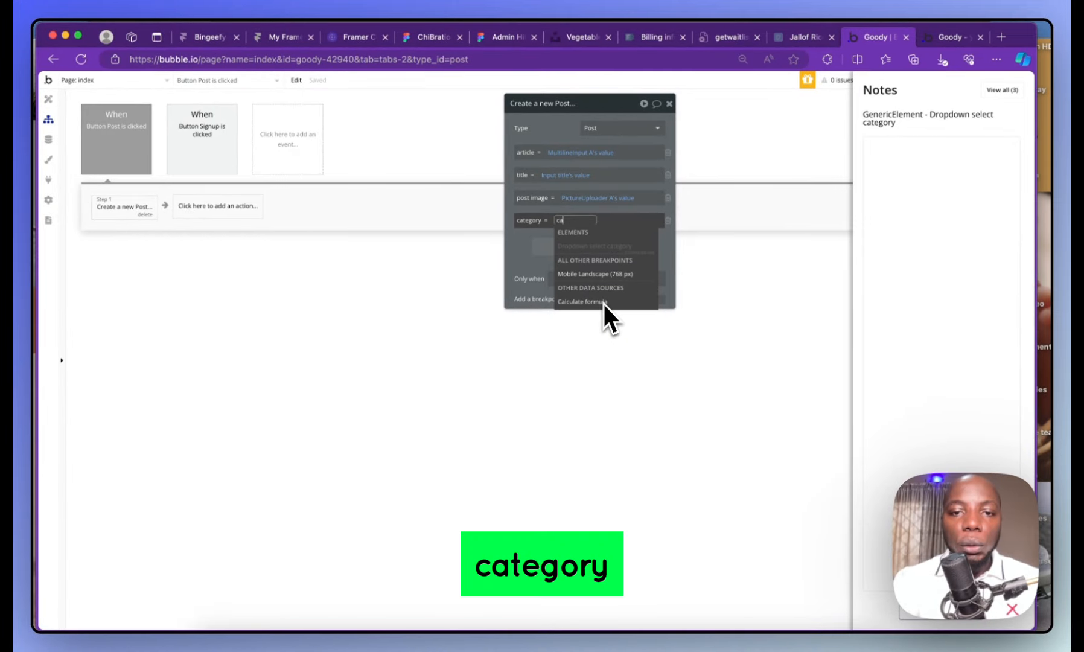
key(BackSpace)
key(BackSpace)
text(dro)
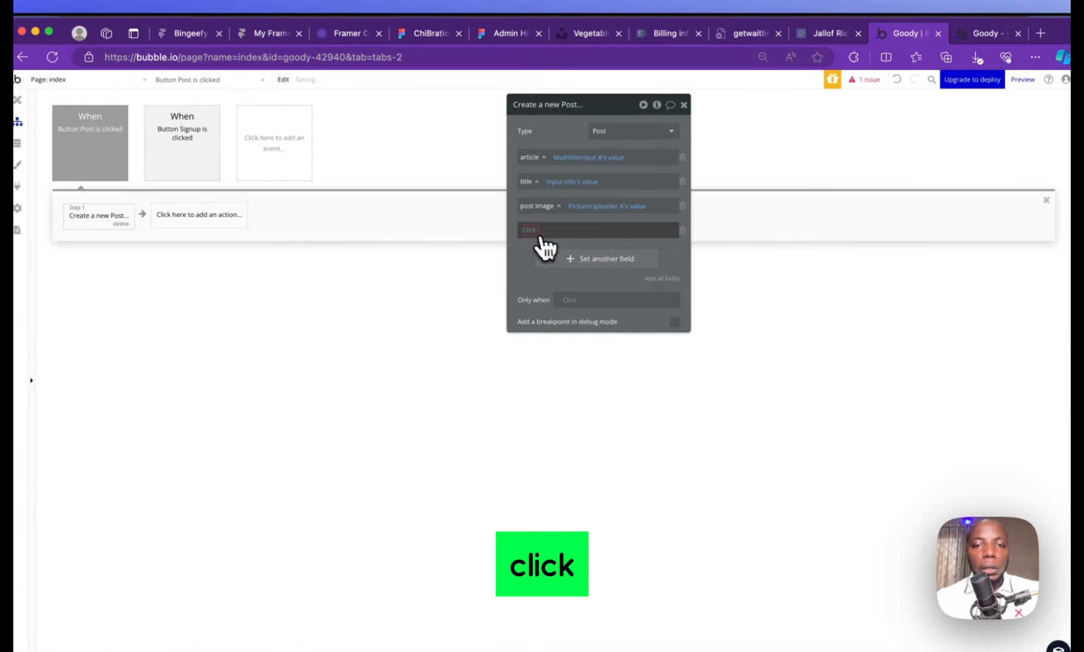
click(541, 236)
click(547, 294)
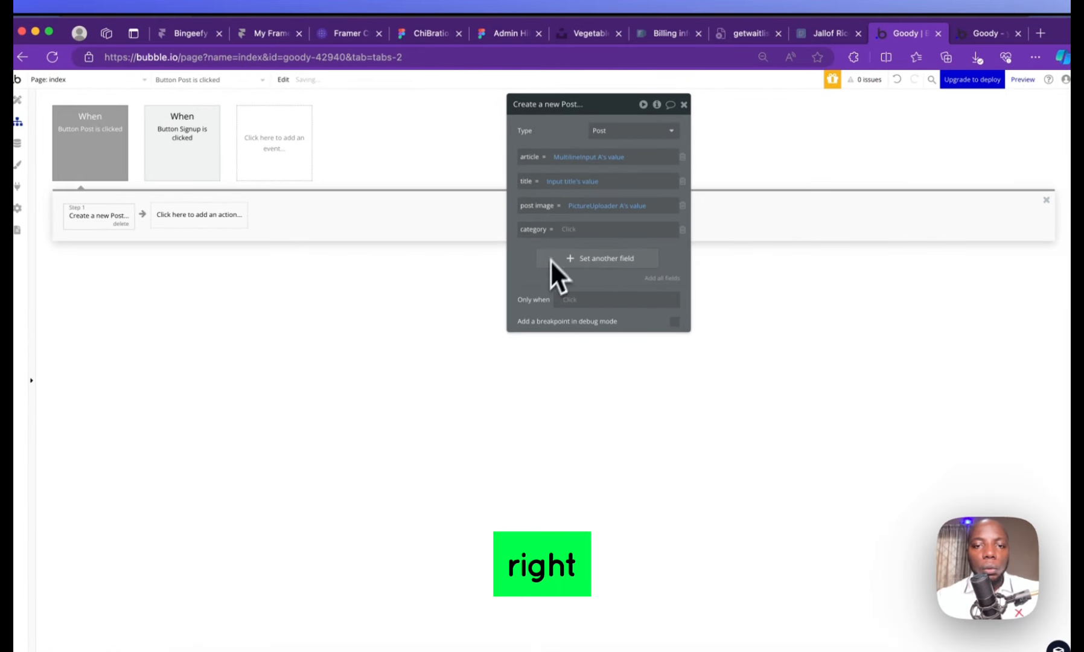
Try setting category to Get an option's Display
click(561, 230)
text(get)
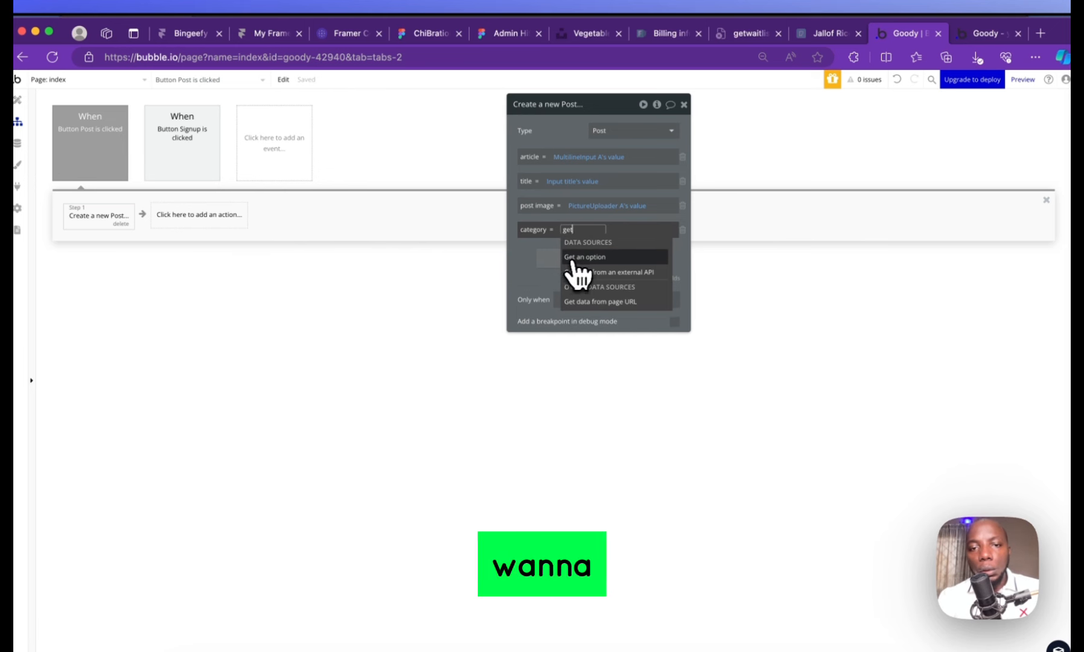
click(574, 259)
click(461, 153)
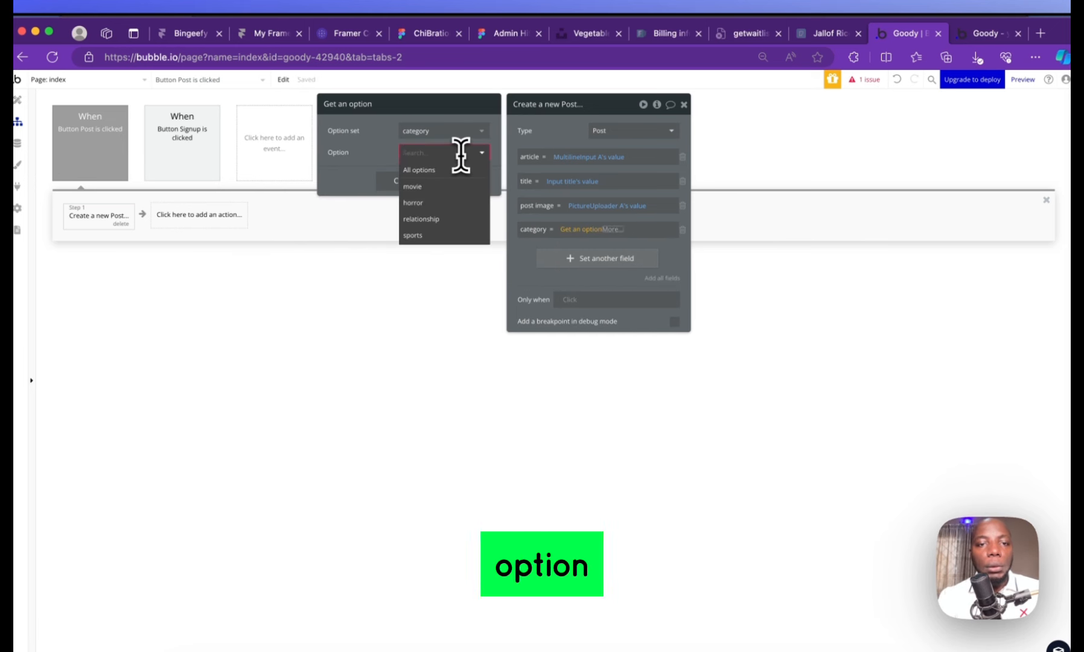
click(466, 153)
click(464, 158)
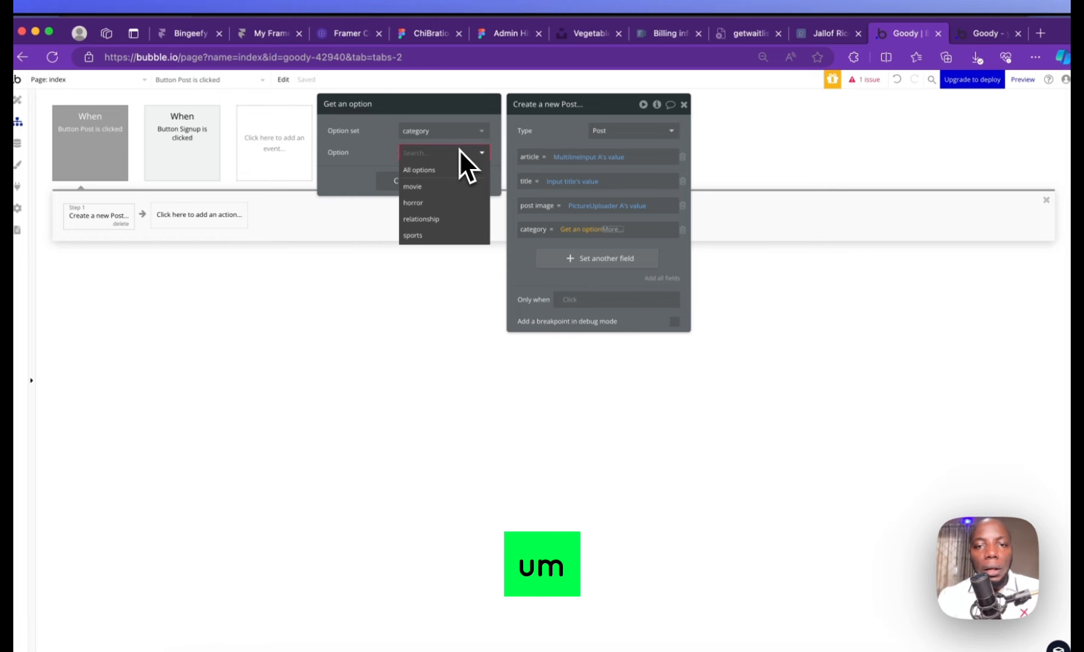
click(460, 152)
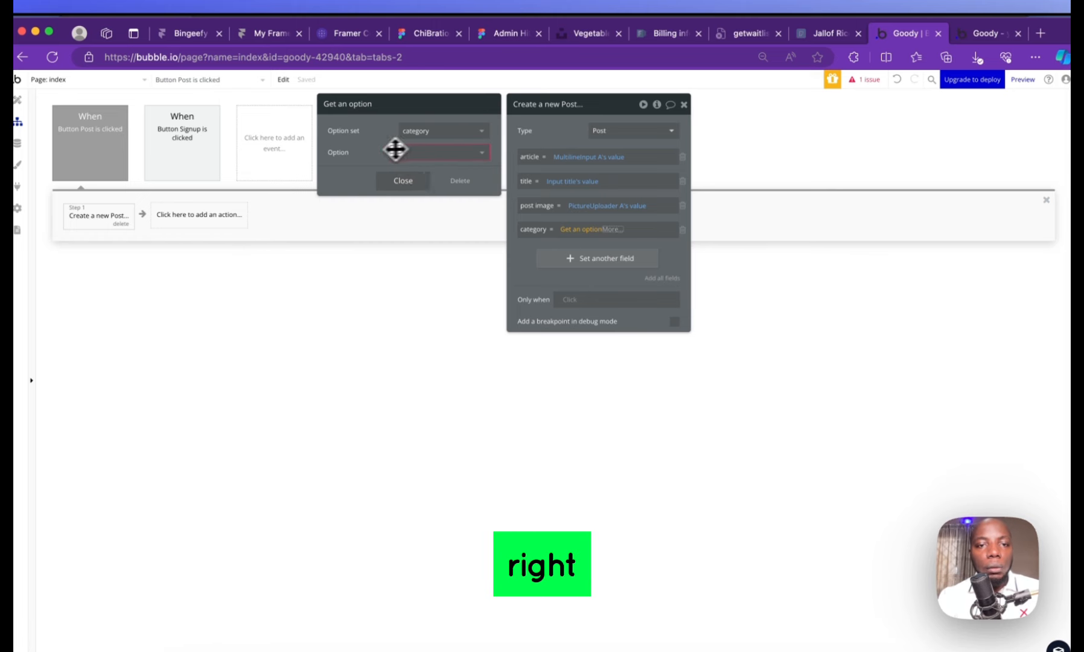
click(408, 179)
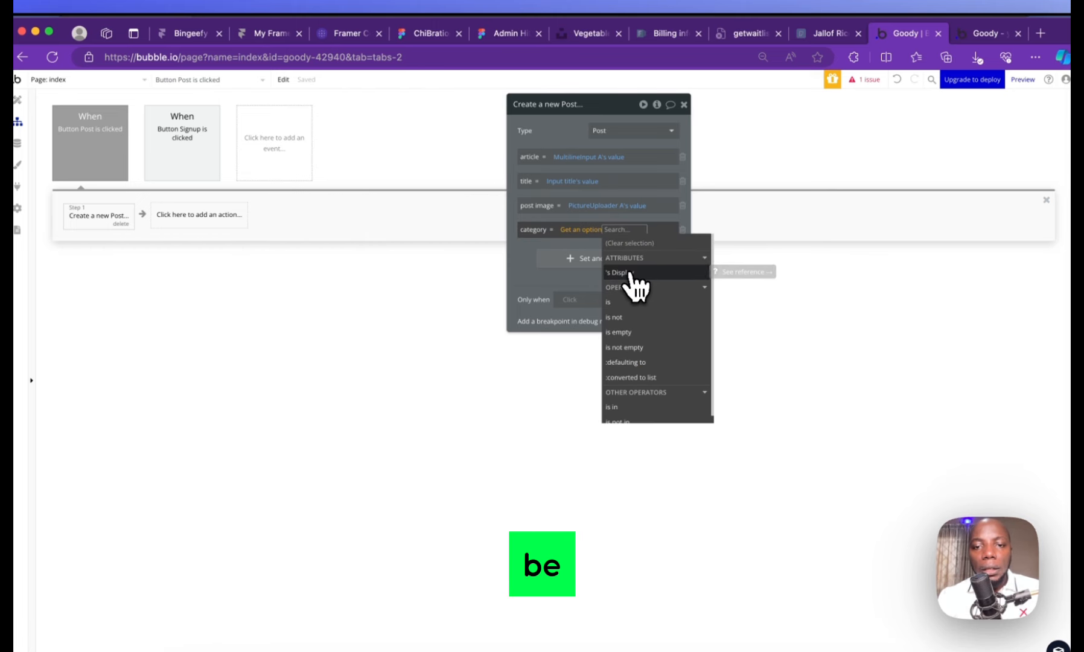
text(e)
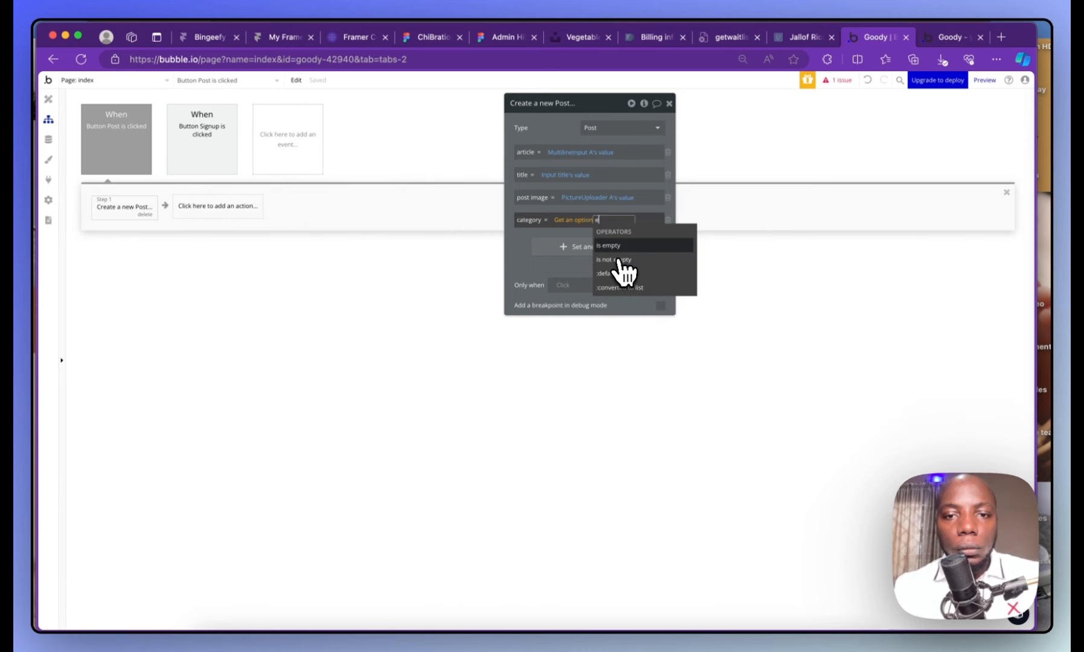
key(BackSpace)
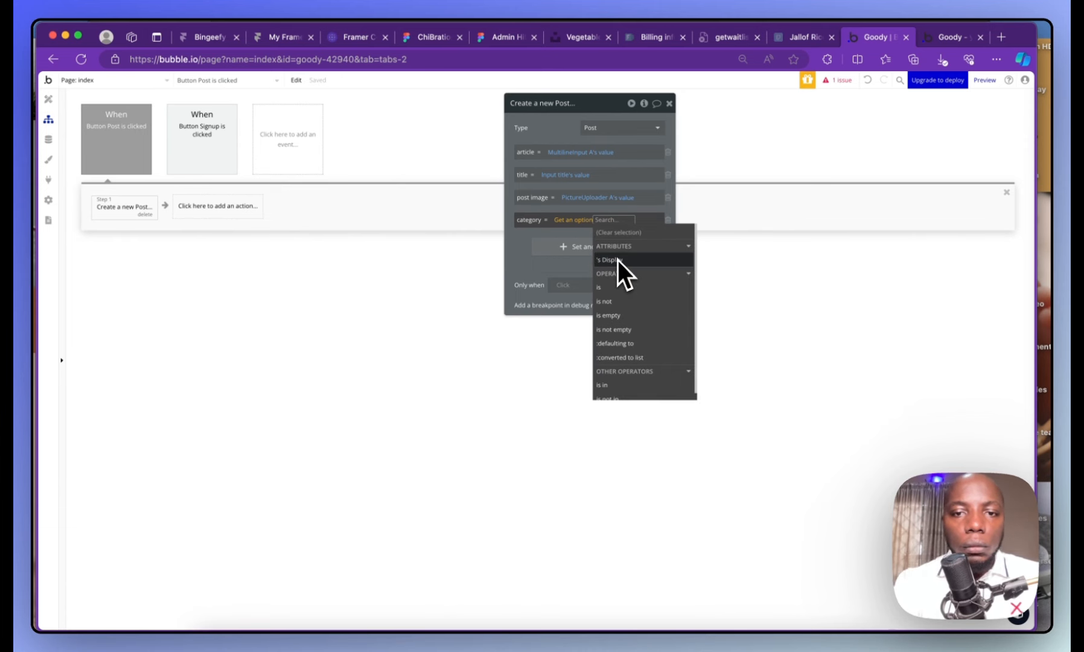
click(617, 260)
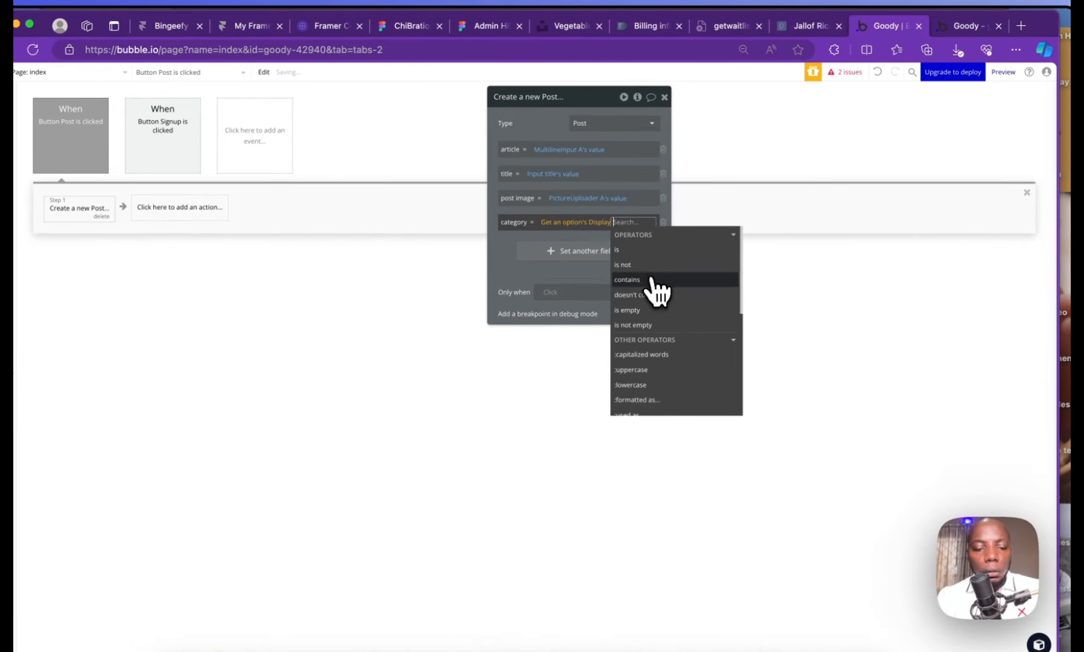
text(se)
key(BackSpace)
key(BackSpace)
key(BackSpace)
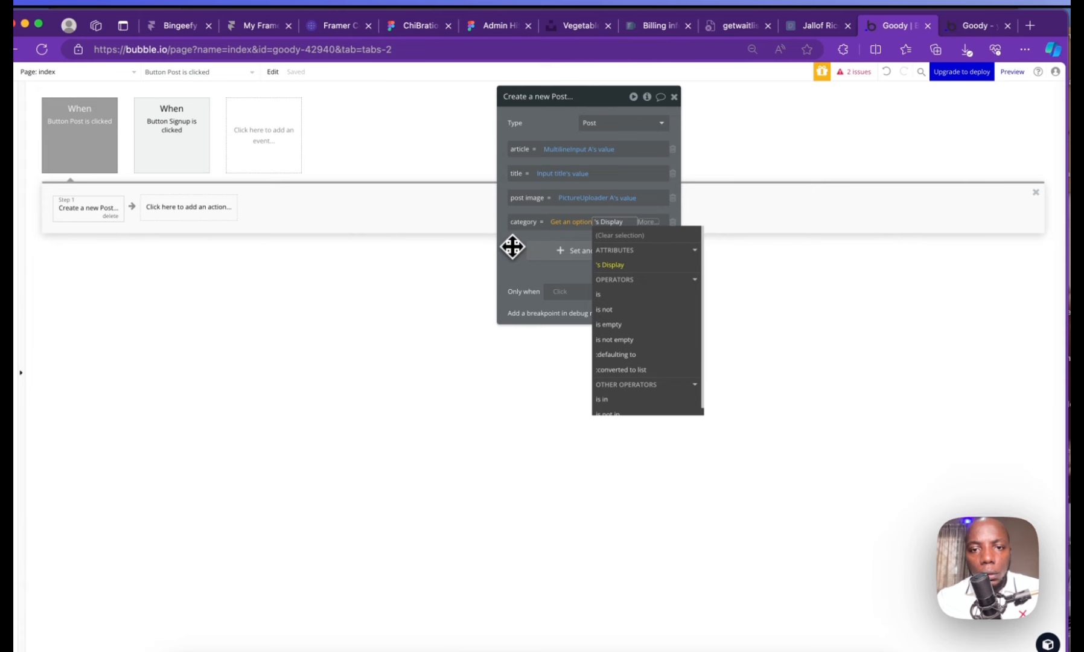
click(512, 247)
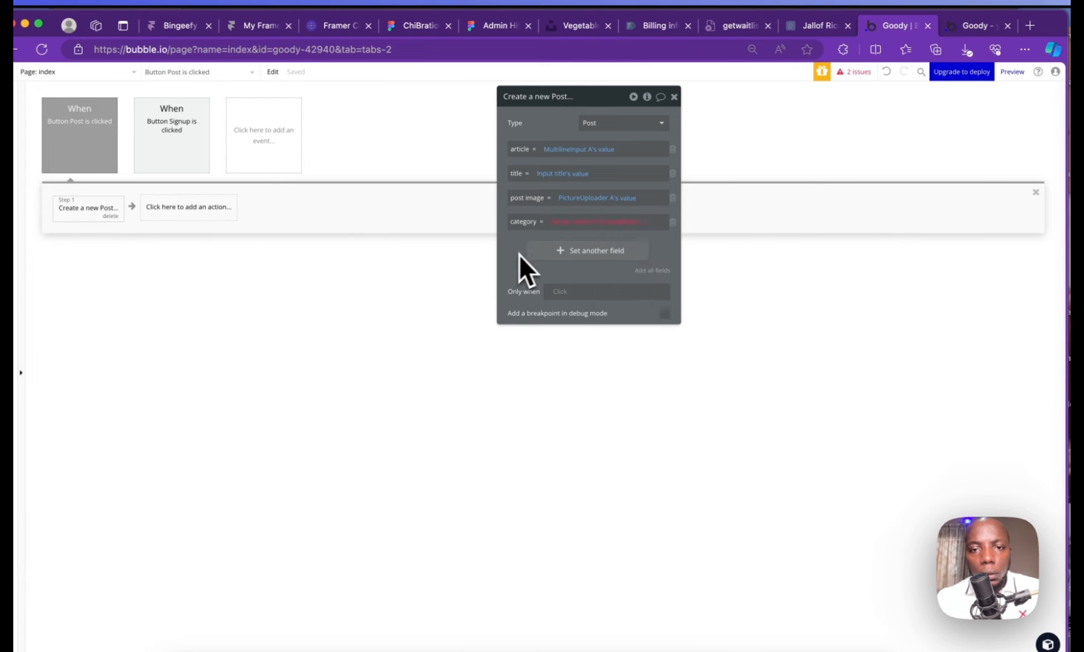
Delete the blank category field row from the Create a new Post action
click(637, 221)
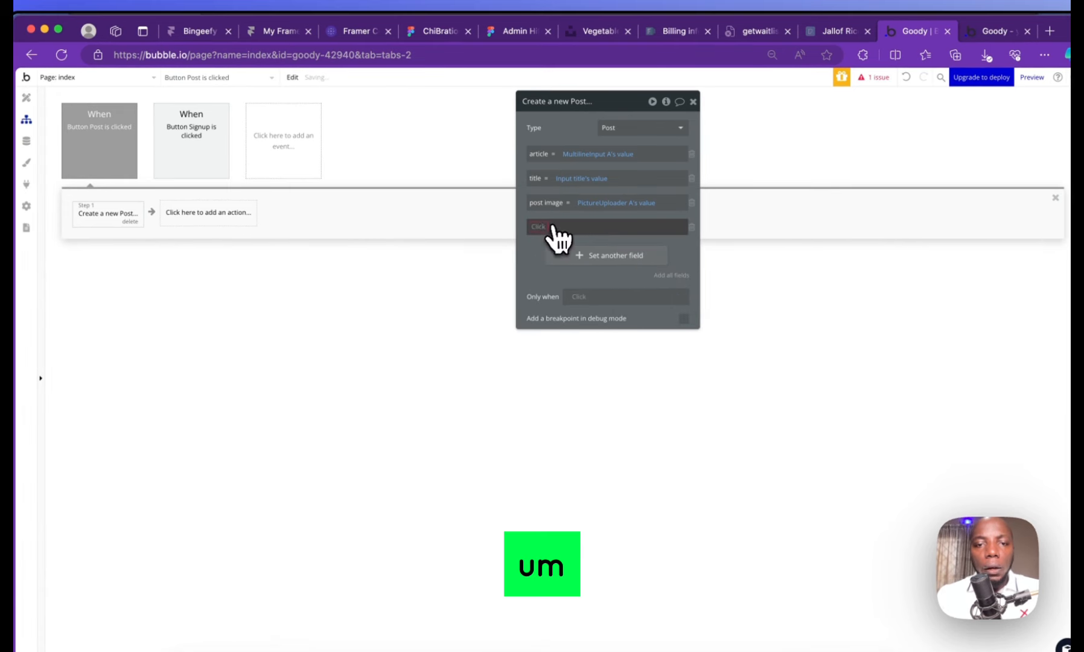
click(547, 228)
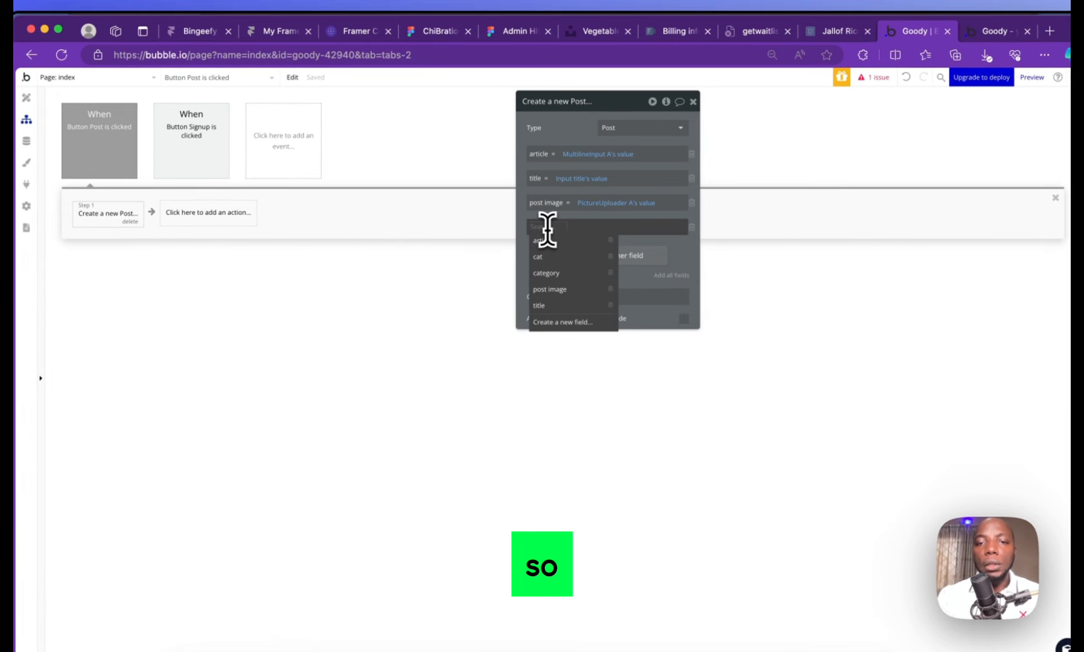
click(688, 227)
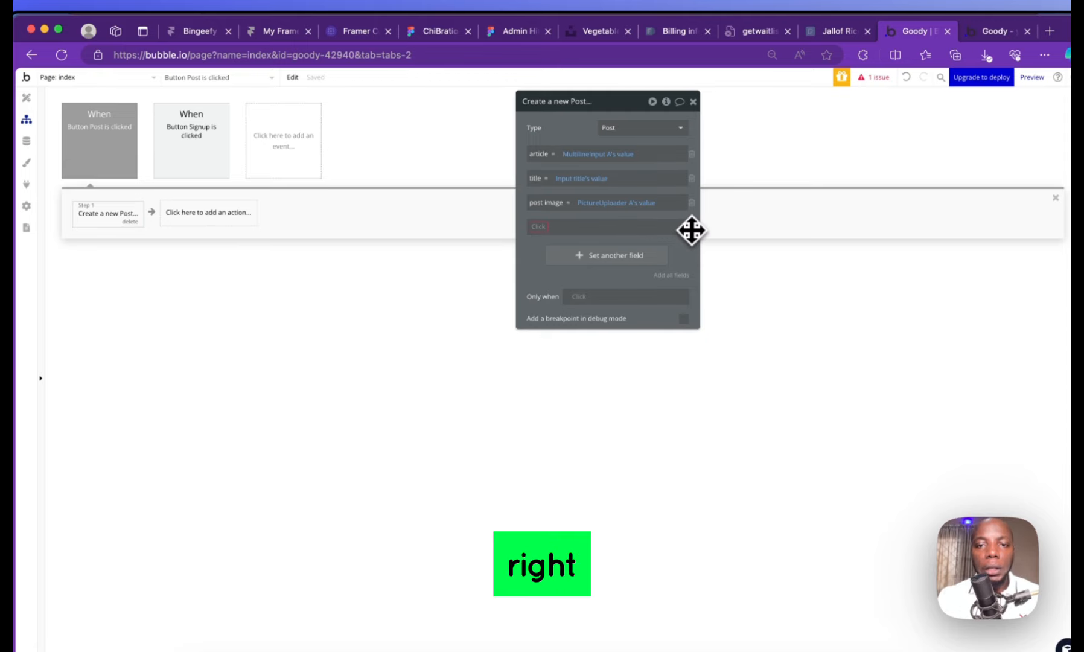
click(697, 243)
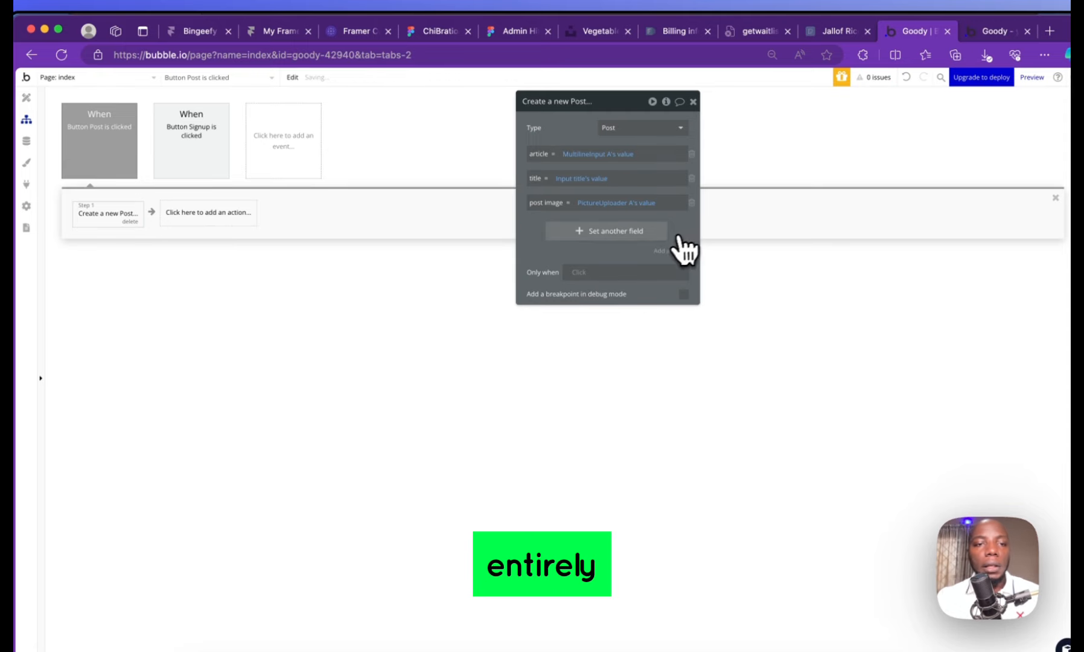
Add a Step 2 'Reset relevant inputs' to the Post button's workflow
click(63, 106)
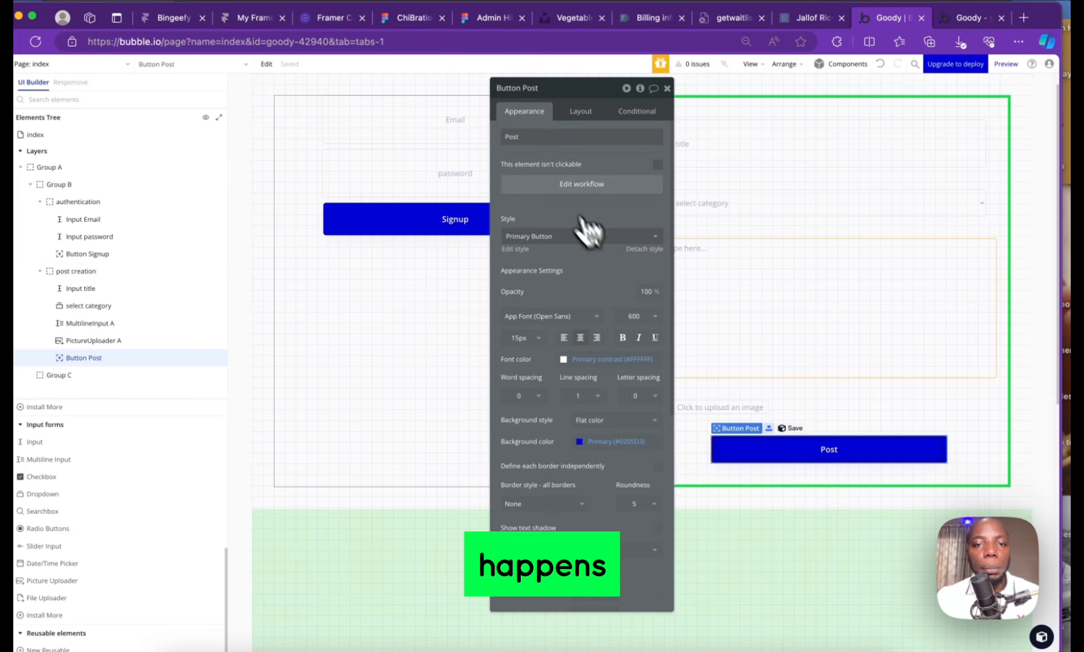
click(581, 183)
click(200, 217)
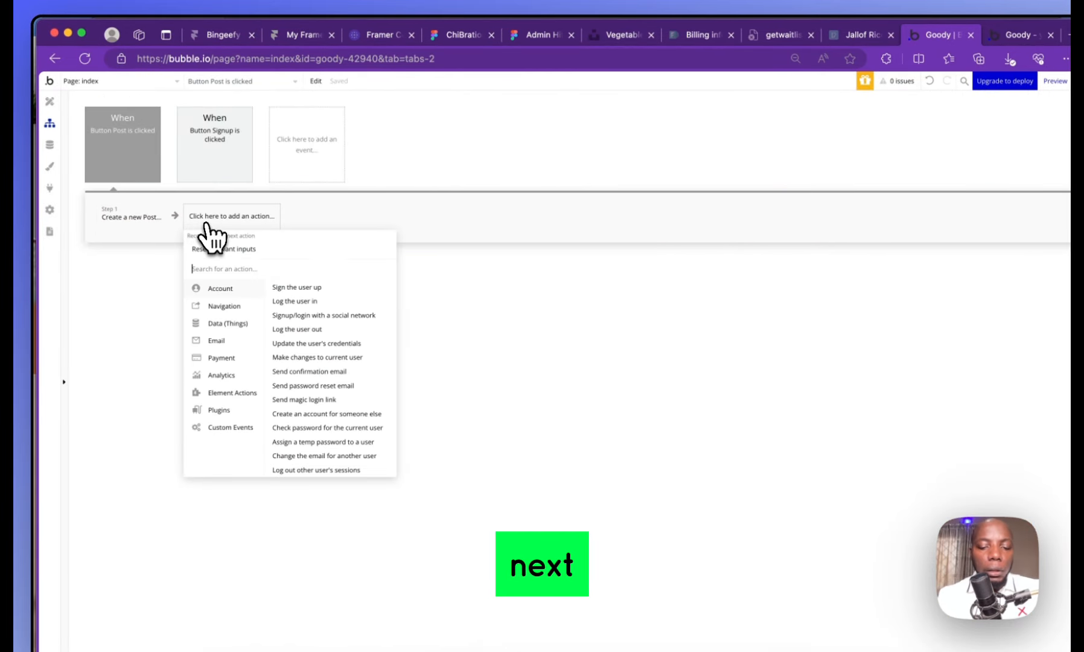
text(cres)
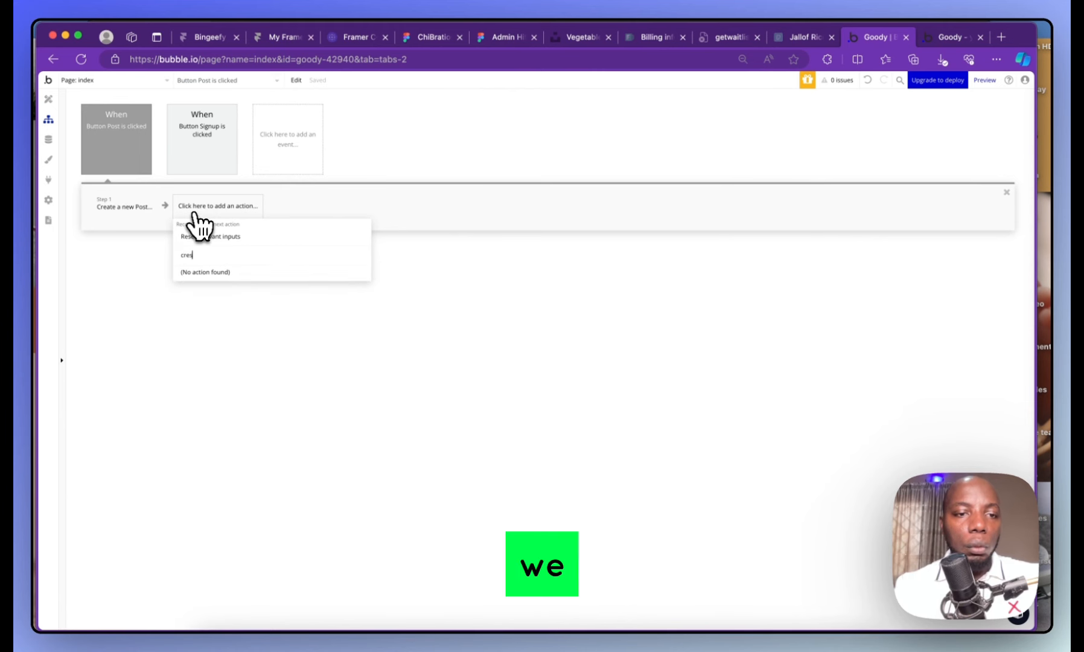
key(BackSpace)
key(BackSpace)
key(BackSpace)
key(BackSpace)
text(rese)
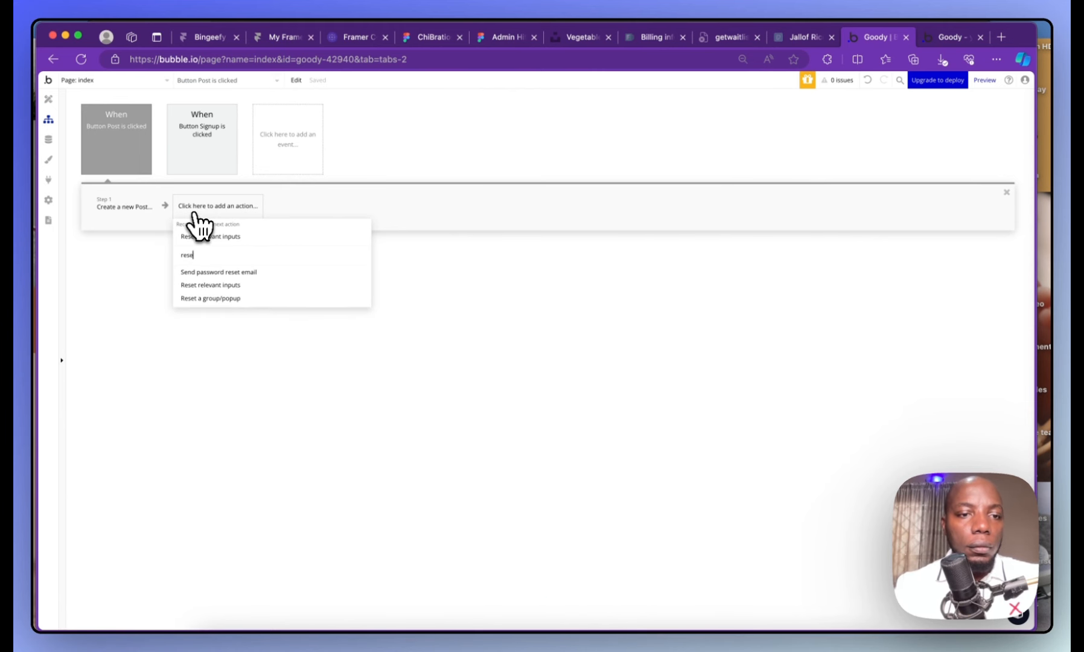
click(247, 286)
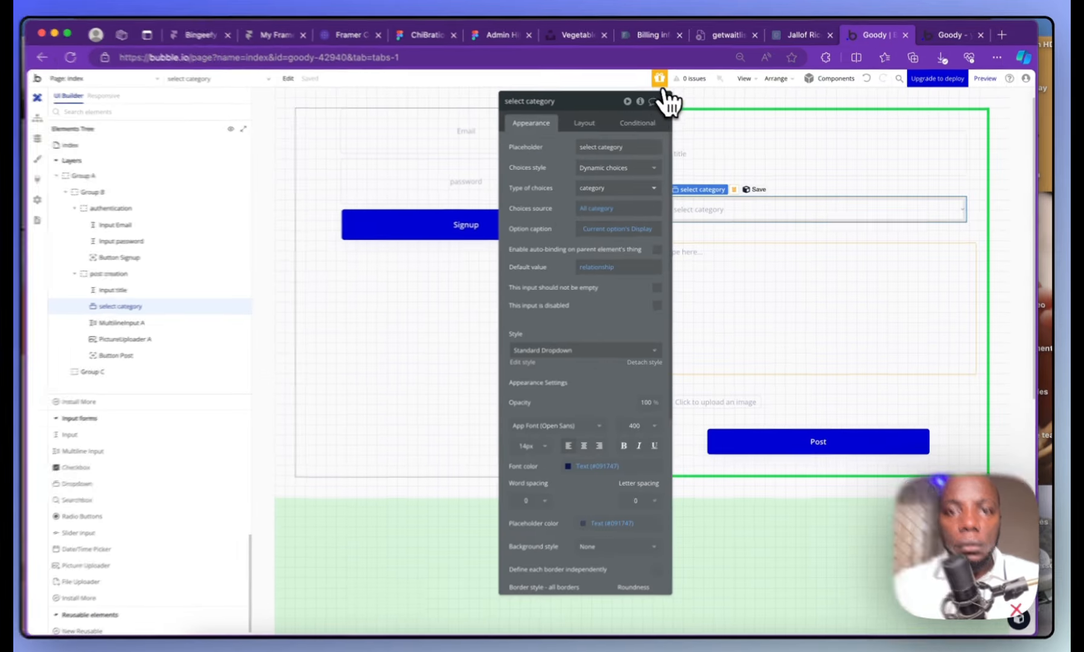
Close the property editor and bring the empty green Group C into view
click(664, 103)
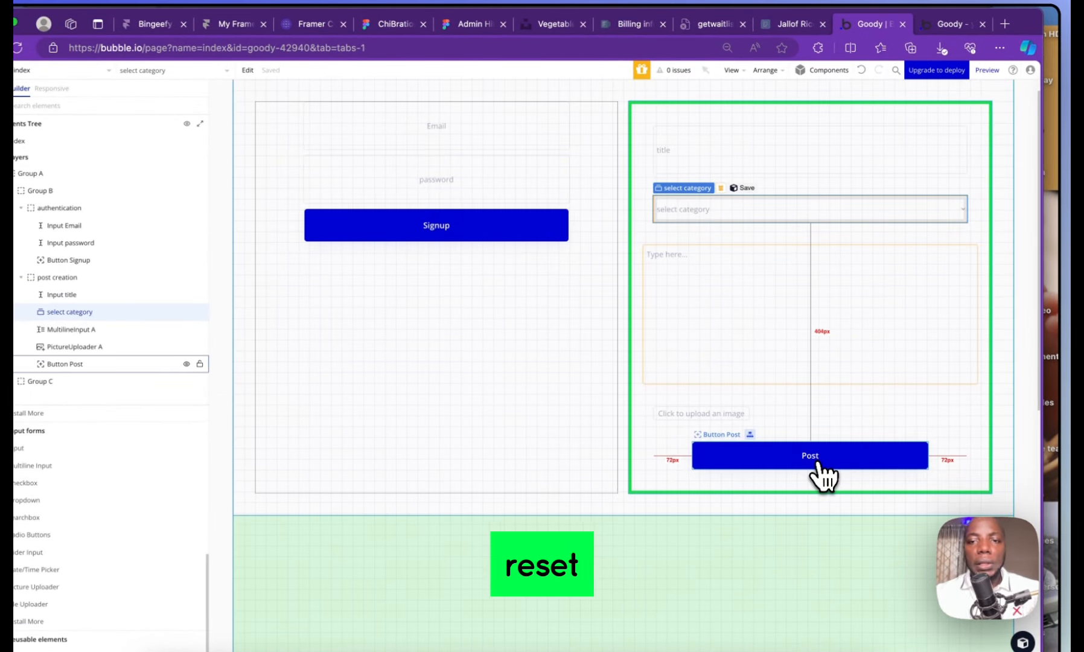
scroll(745, 446, down, 5)
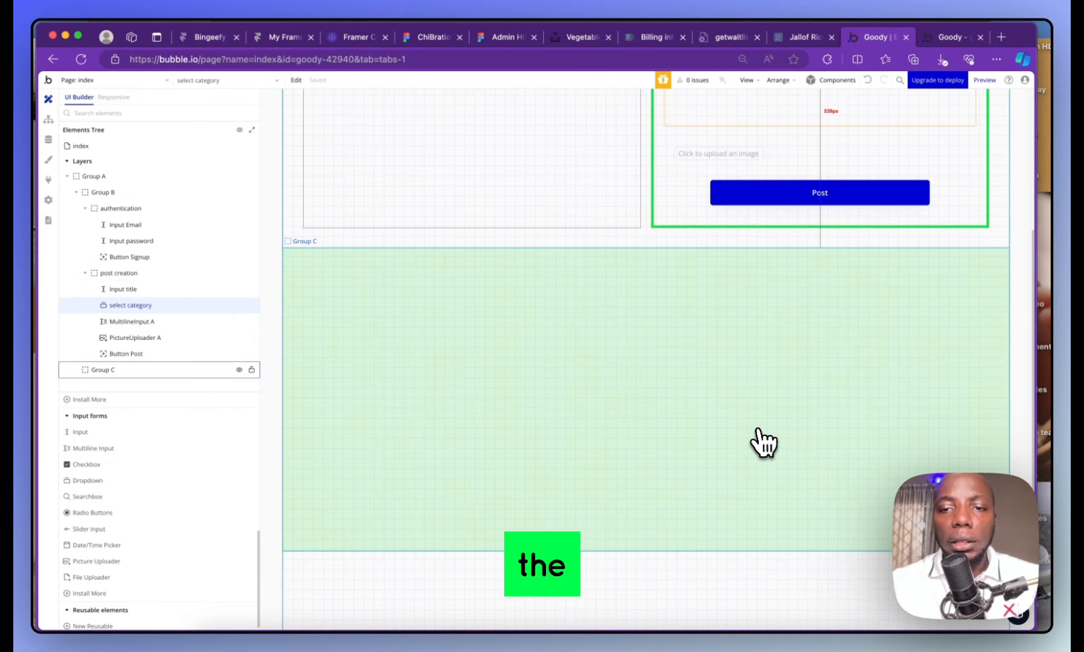
scroll(761, 444, down, 3)
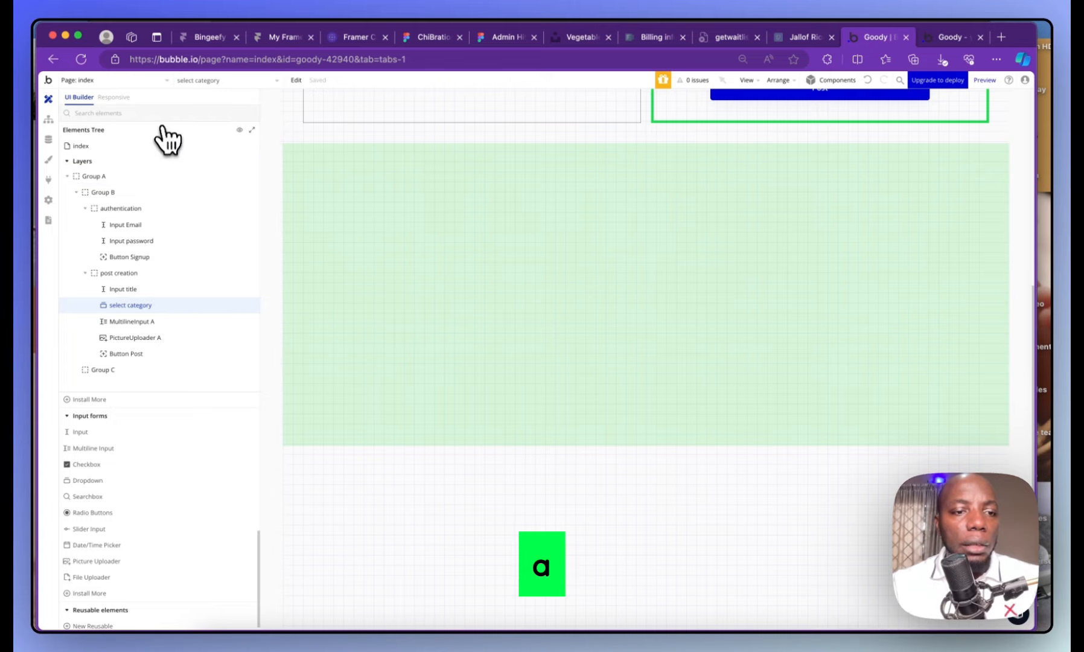
click(130, 401)
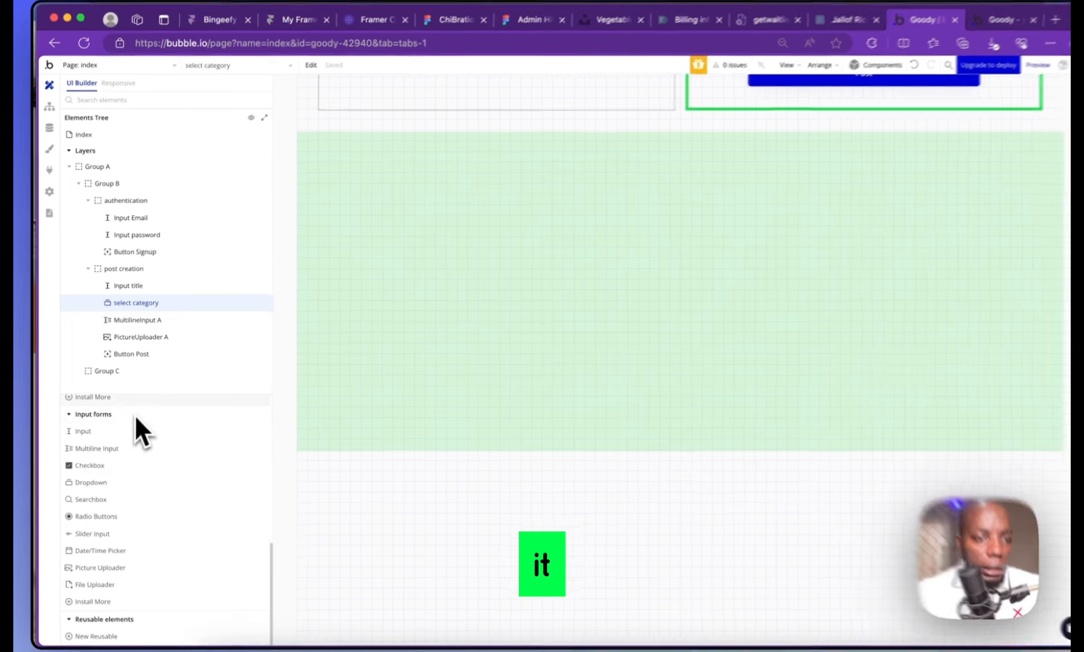
scroll(135, 416, up, 5)
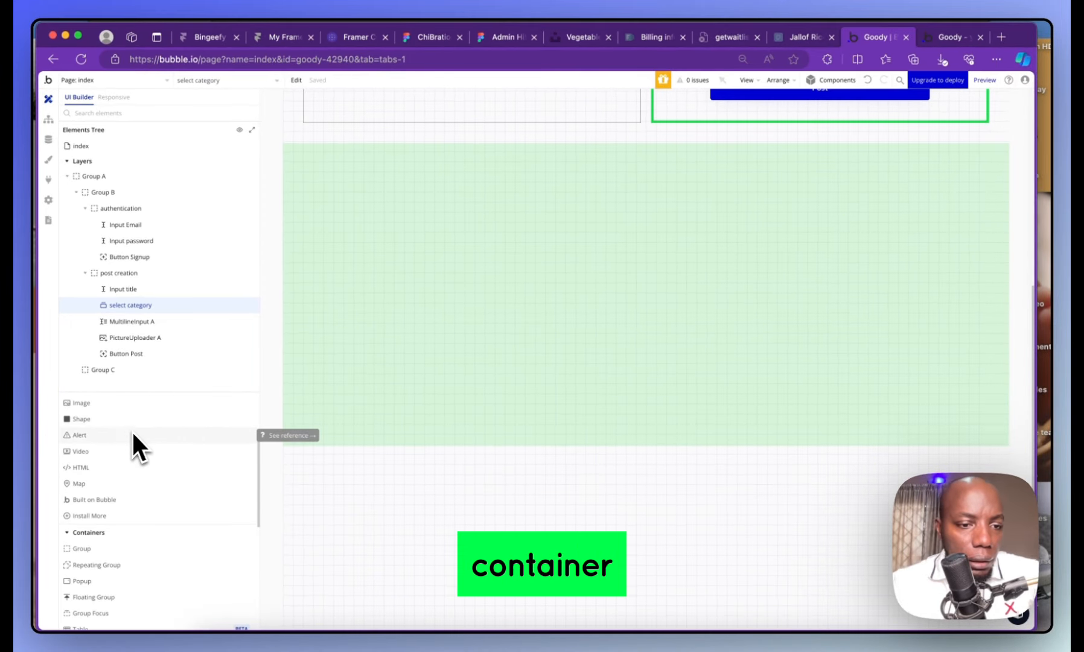
scroll(133, 471, down, 1)
Draw a RepeatingGroup listing Posts with 4 rows inside Group C
click(91, 550)
mouse_move(413, 165)
mouse_down()
mouse_move(517, 227)
mouse_move(731, 432)
mouse_up()
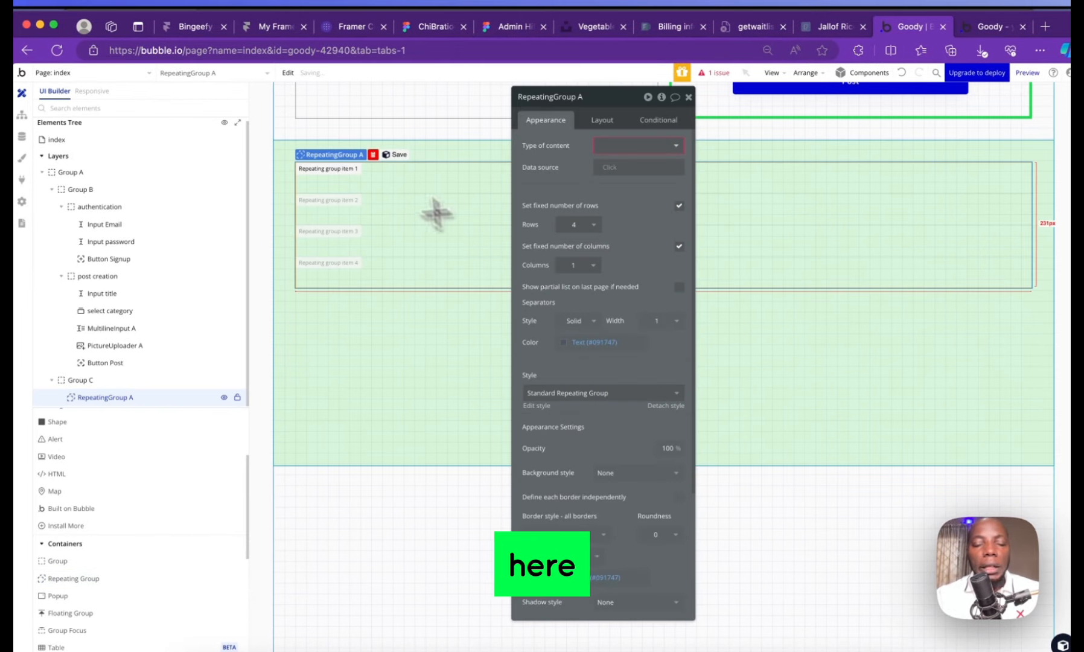
click(646, 147)
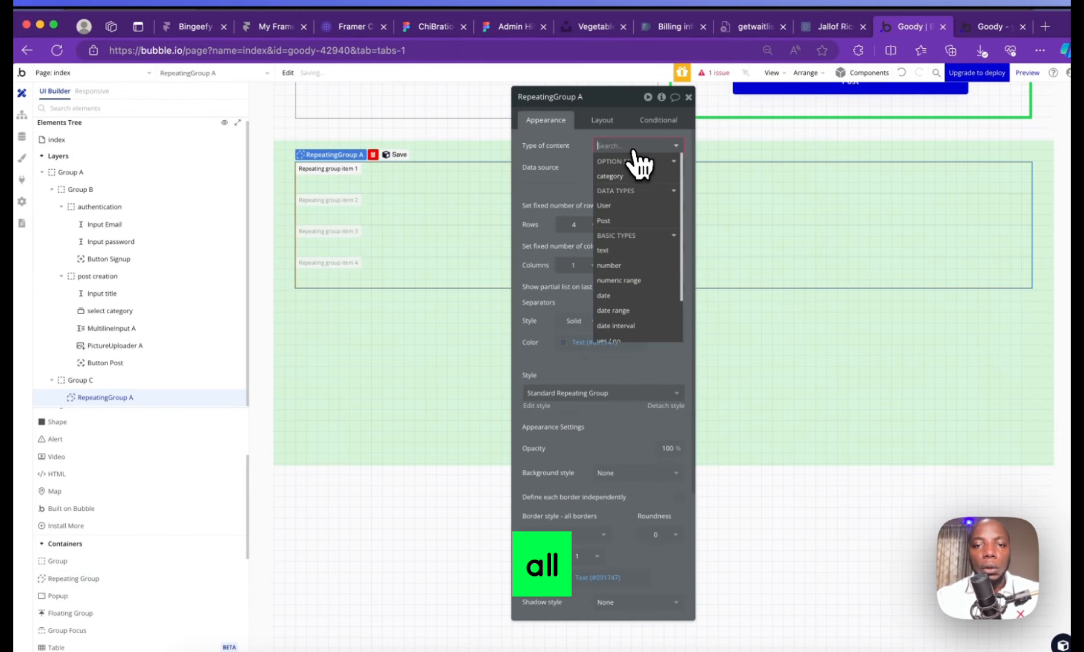
click(631, 228)
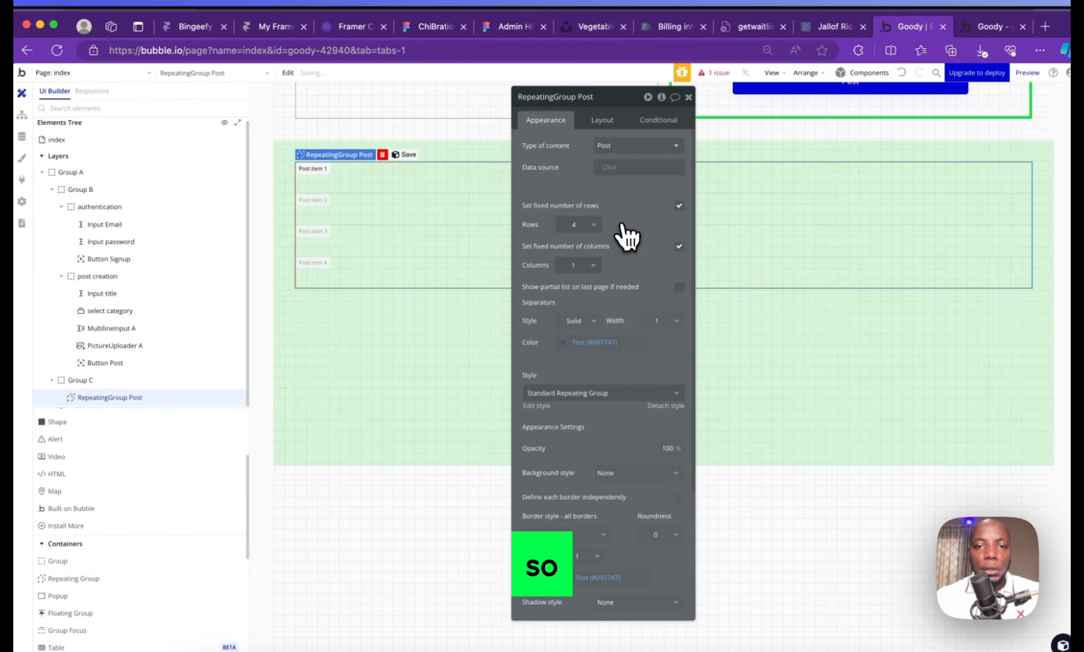
click(596, 232)
click(593, 234)
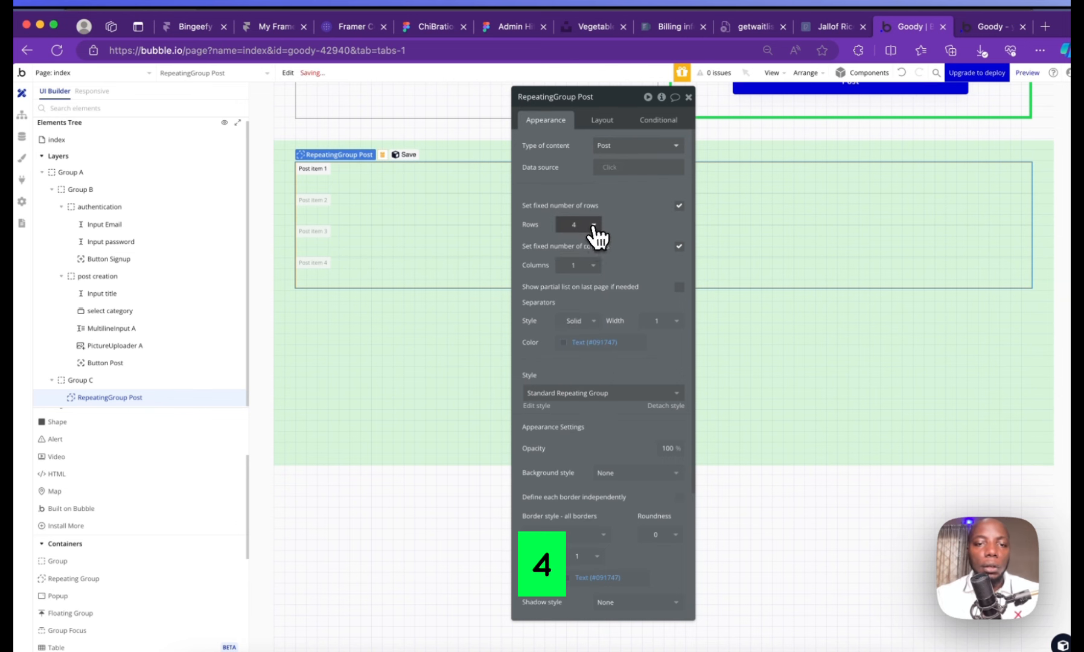
Untick 'Fit height to content' for the repeating group
click(602, 118)
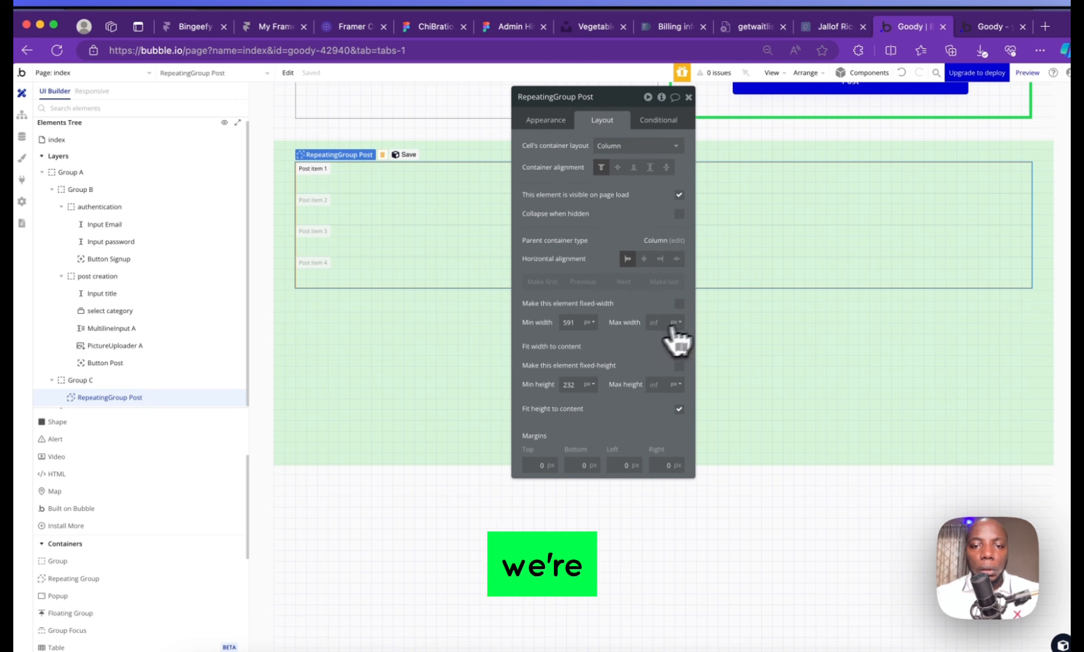
click(679, 409)
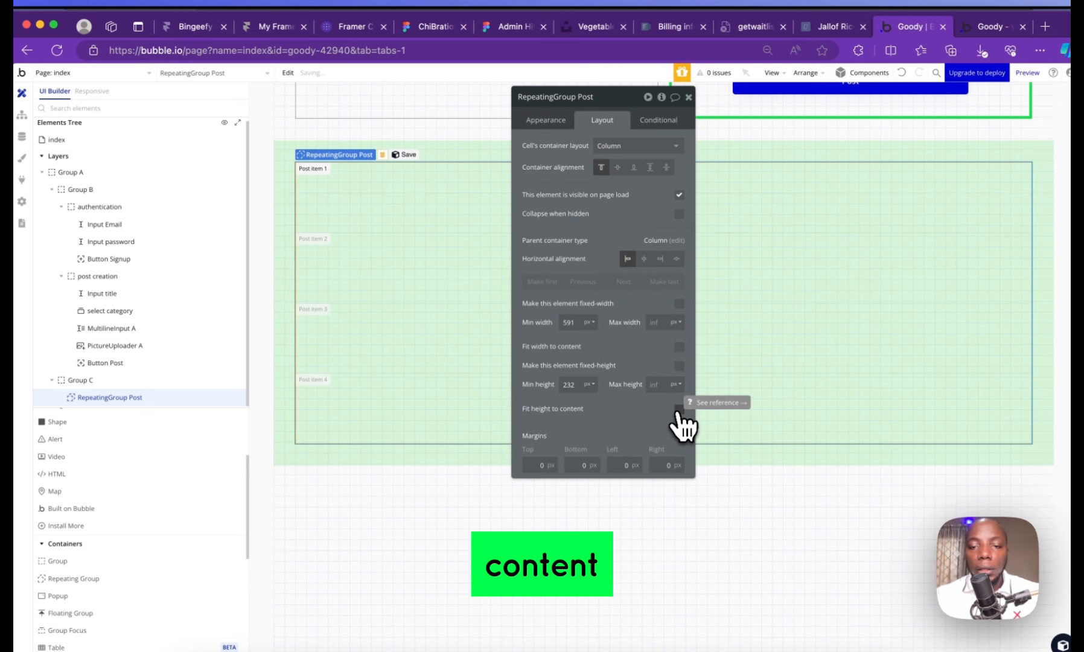
click(688, 97)
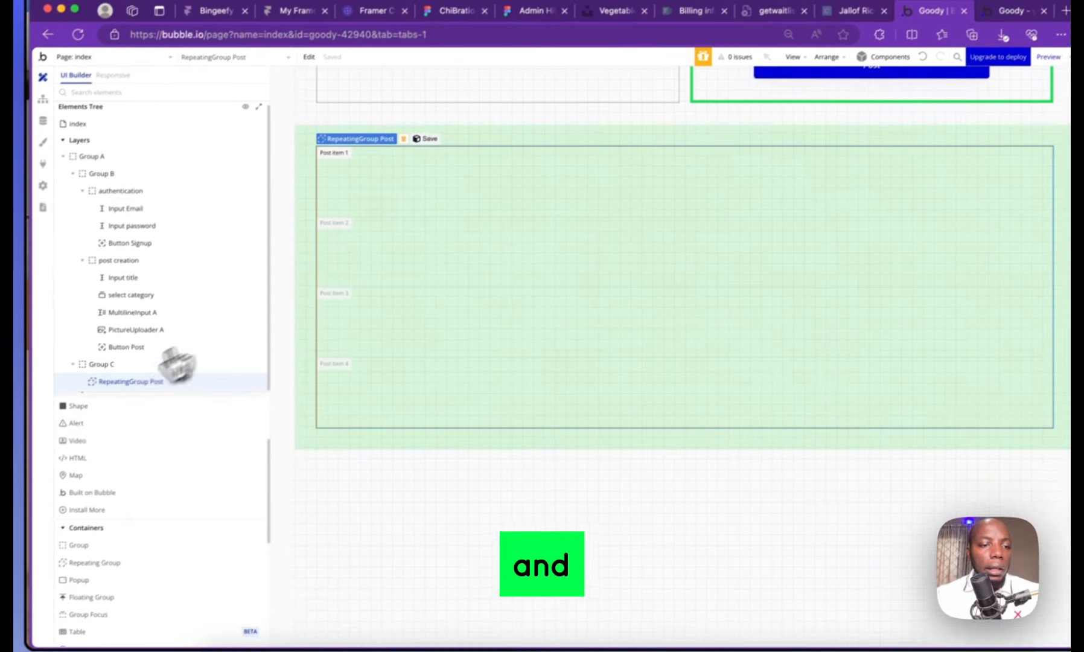
scroll(102, 465, down, 3)
scroll(100, 455, up, 5)
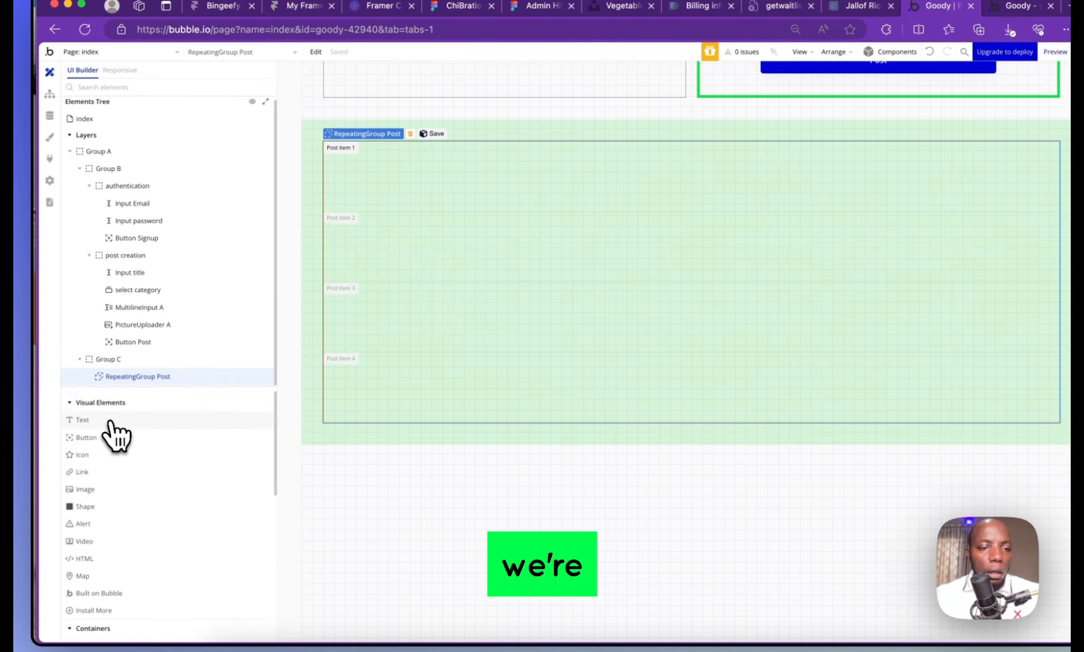
scroll(111, 421, up, 1)
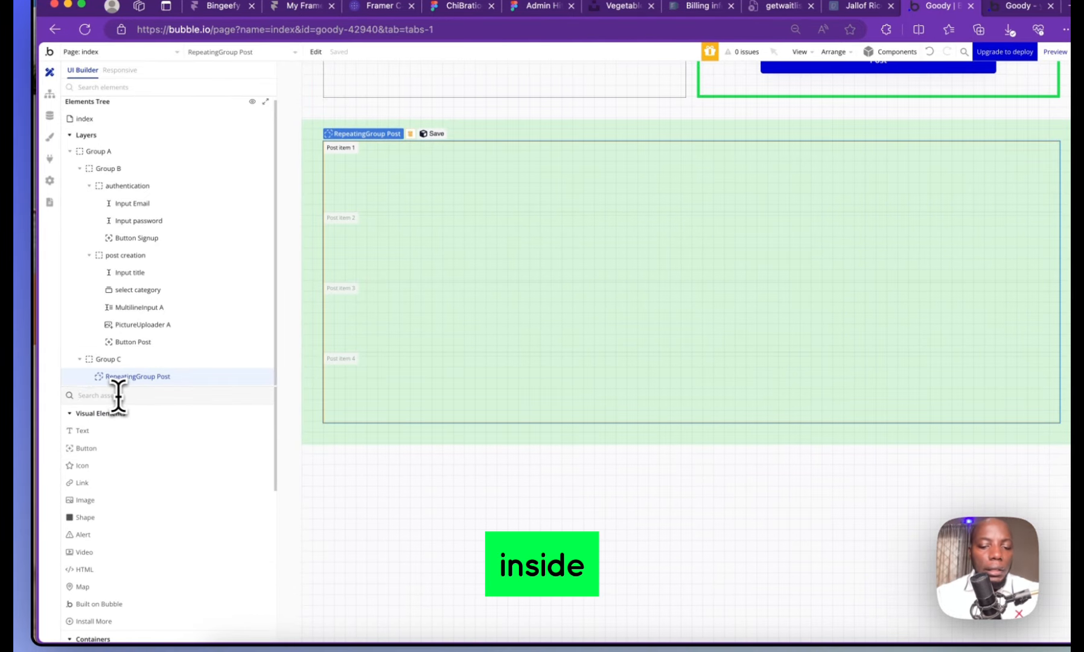
Pick a Group element from the Containers palette
click(117, 395)
text(con)
key(BackSpace)
key(BackSpace)
key(BackSpace)
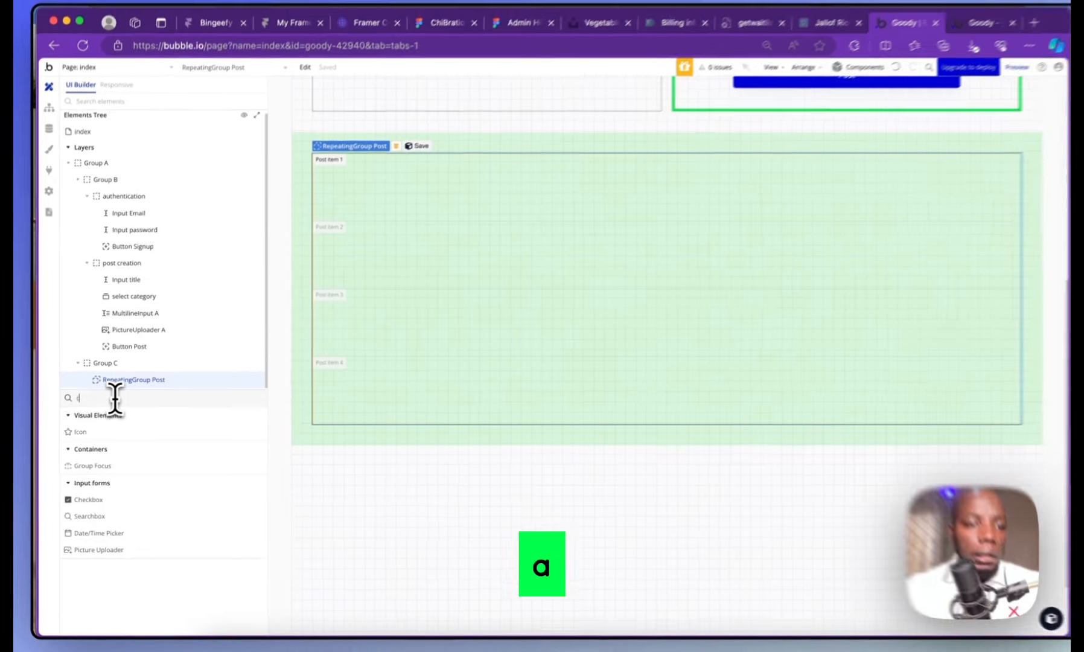
scroll(172, 537, down, 1)
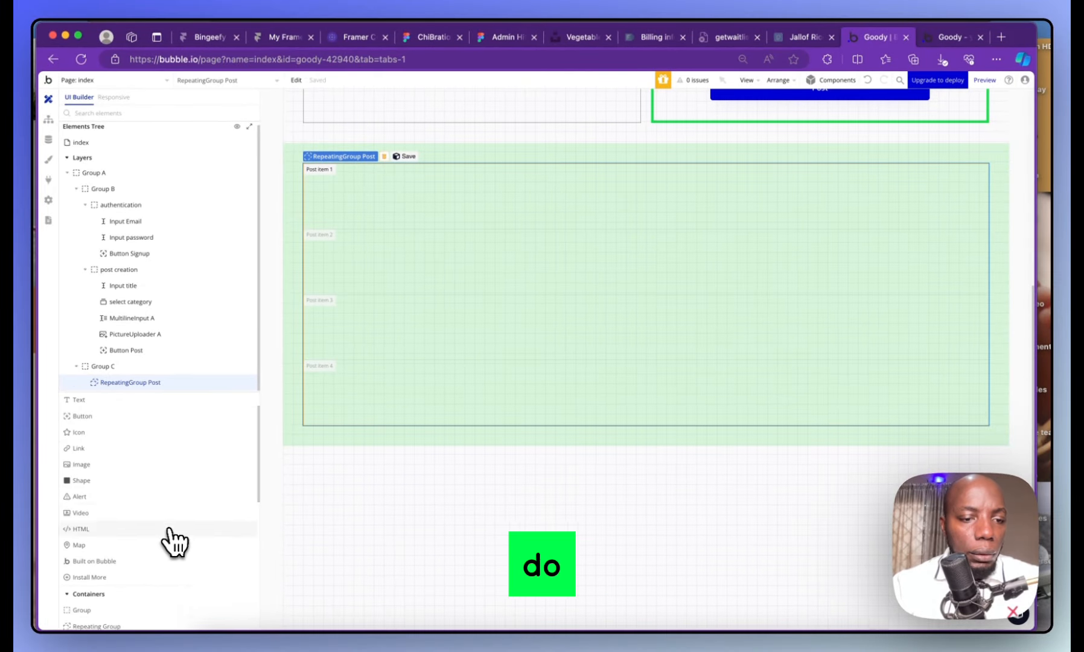
scroll(168, 542, down, 2)
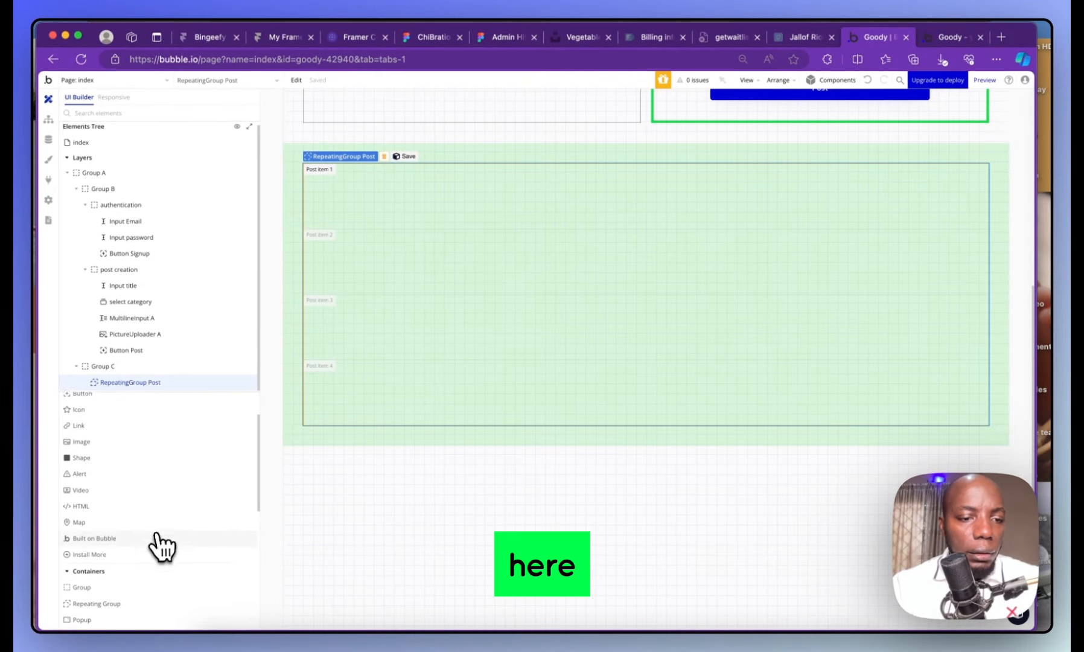
click(106, 570)
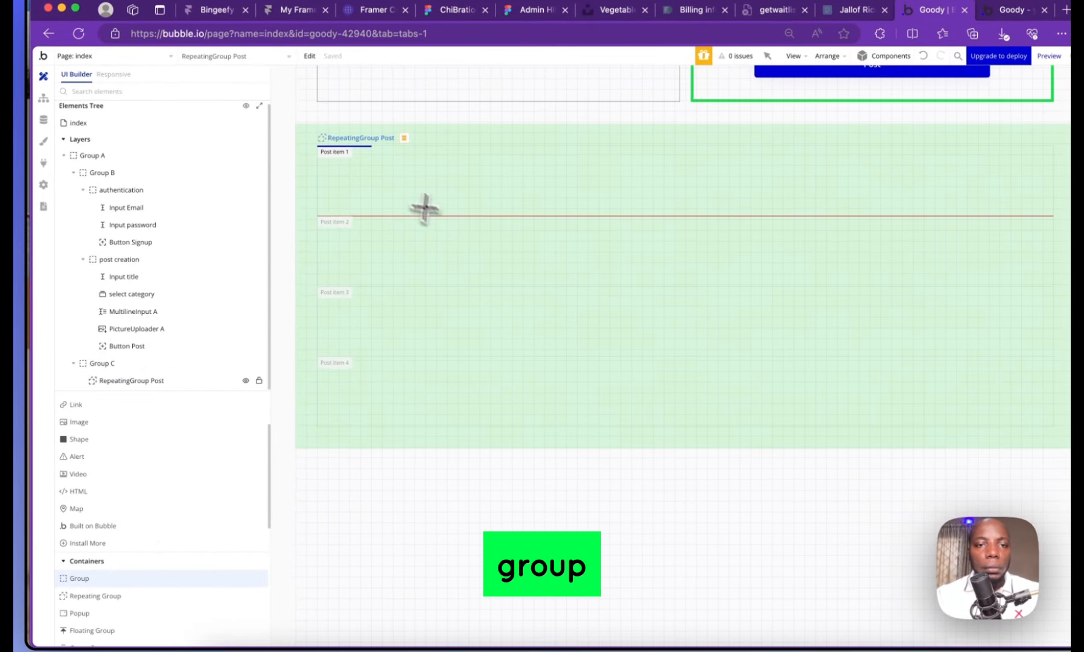
Draw a new Group F inside the repeating group's cell
drag(353, 152, 755, 213)
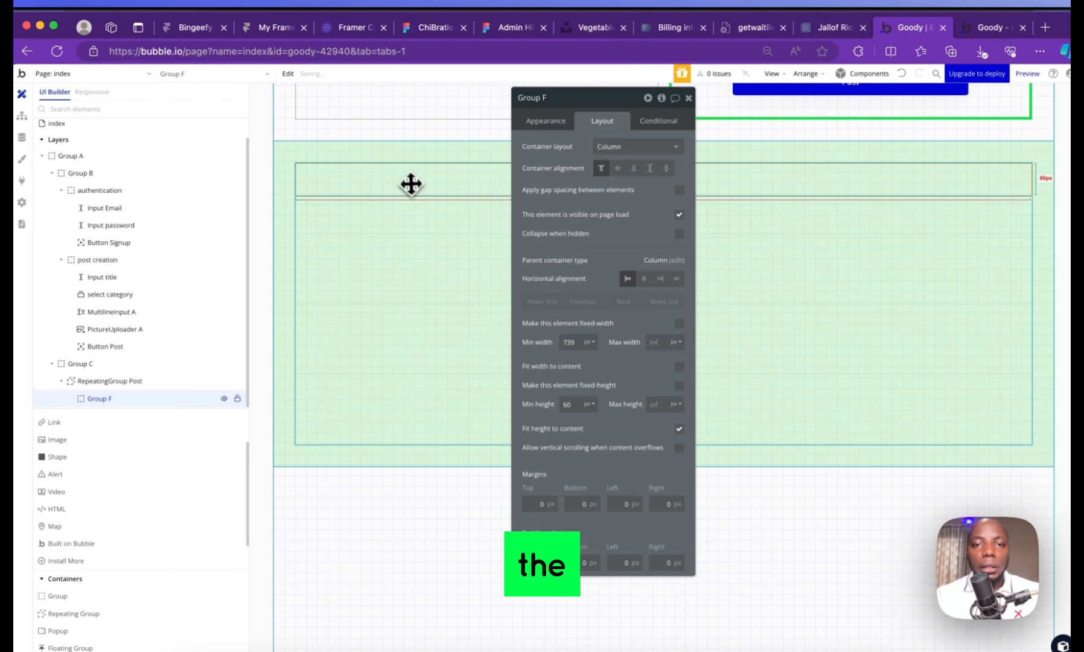
click(423, 218)
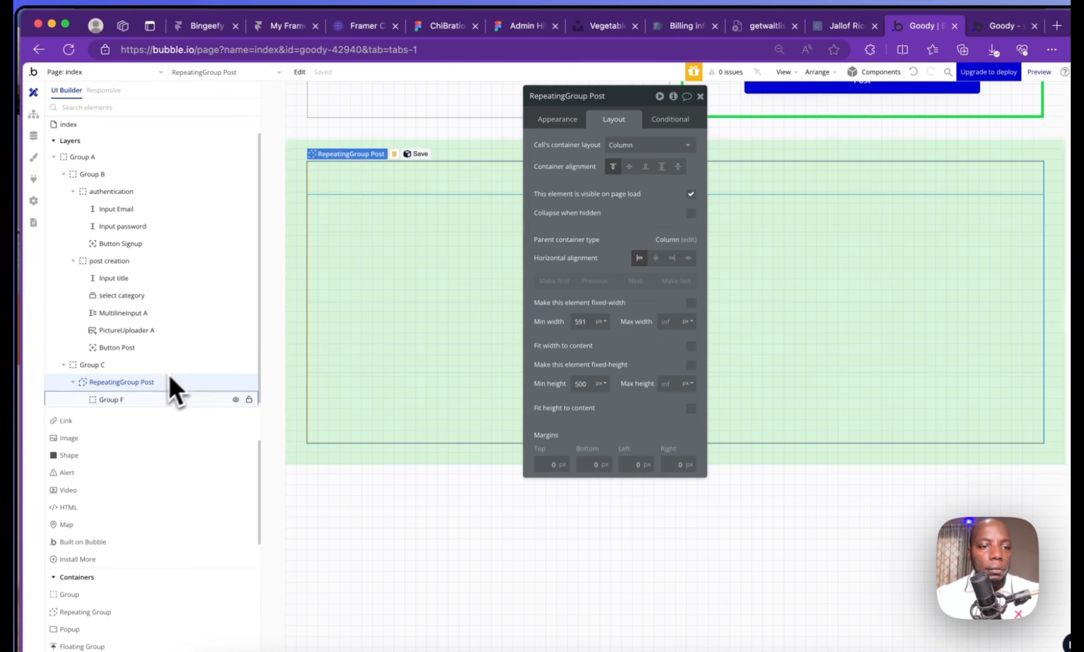
click(146, 400)
scroll(435, 243, up, 5)
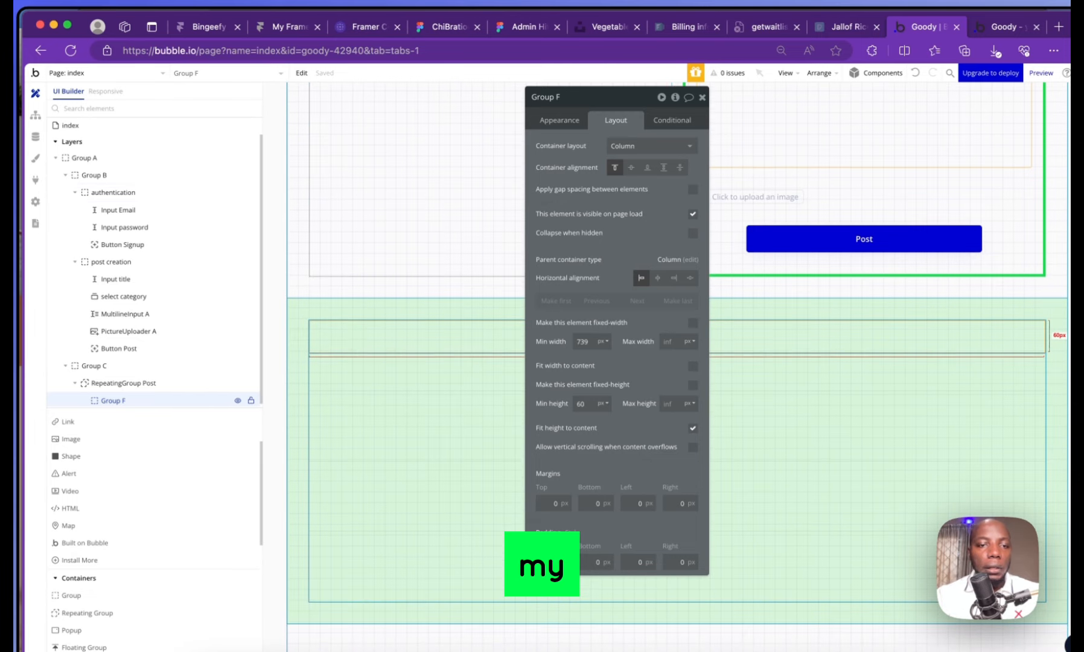
click(146, 382)
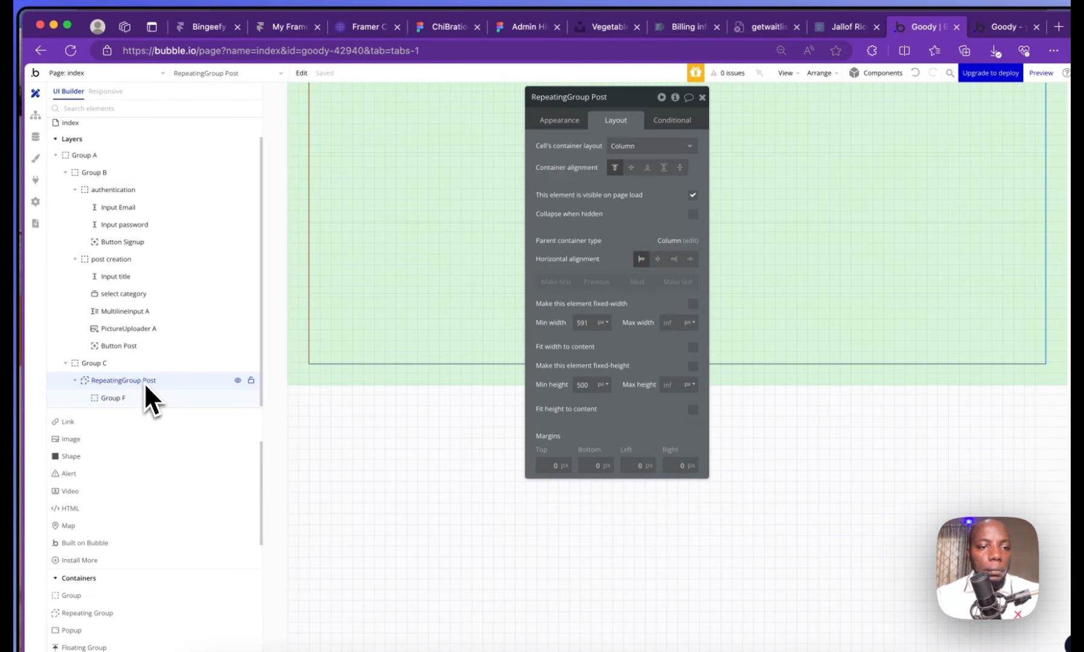
Turn off 'Set fixed number of rows' on RepeatingGroup Post
click(144, 368)
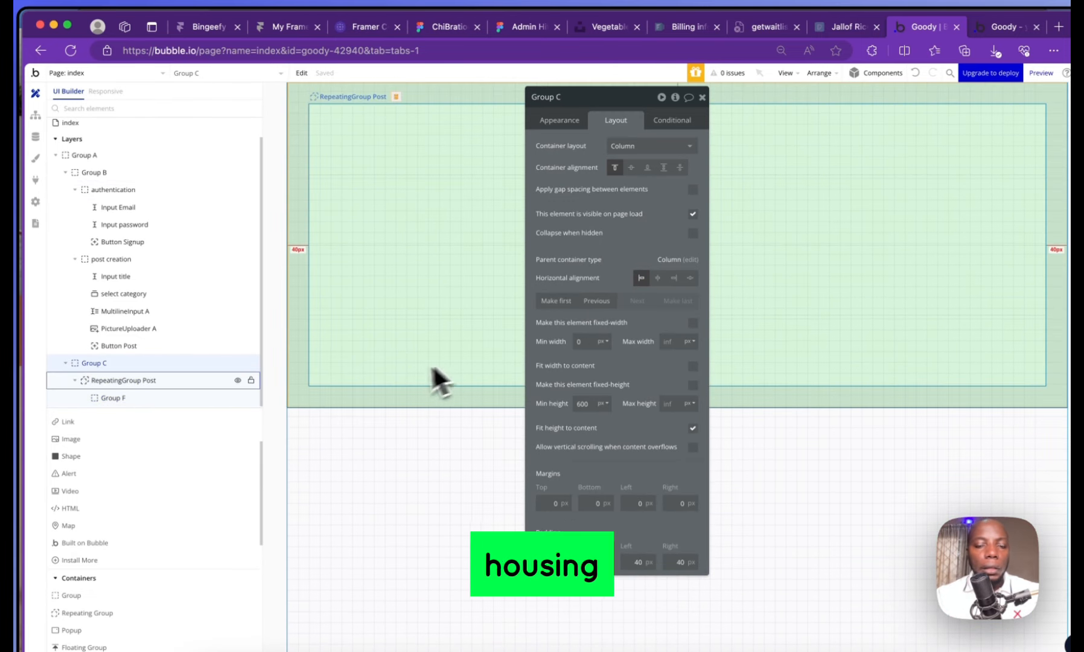
click(182, 380)
click(563, 124)
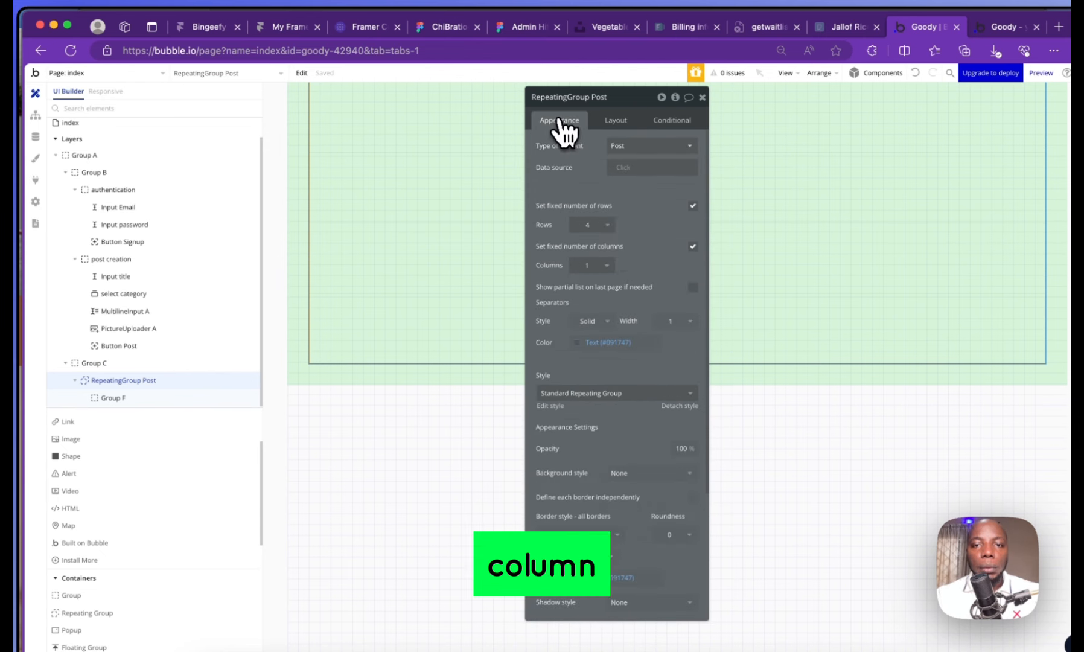
scroll(630, 375, down, 3)
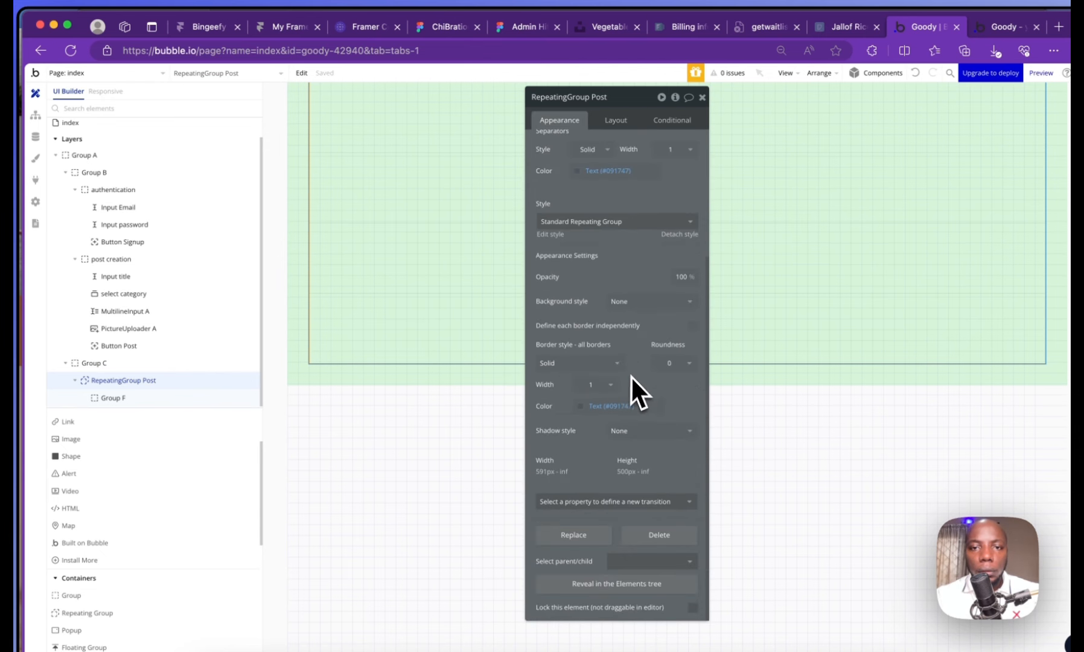
scroll(631, 376, up, 3)
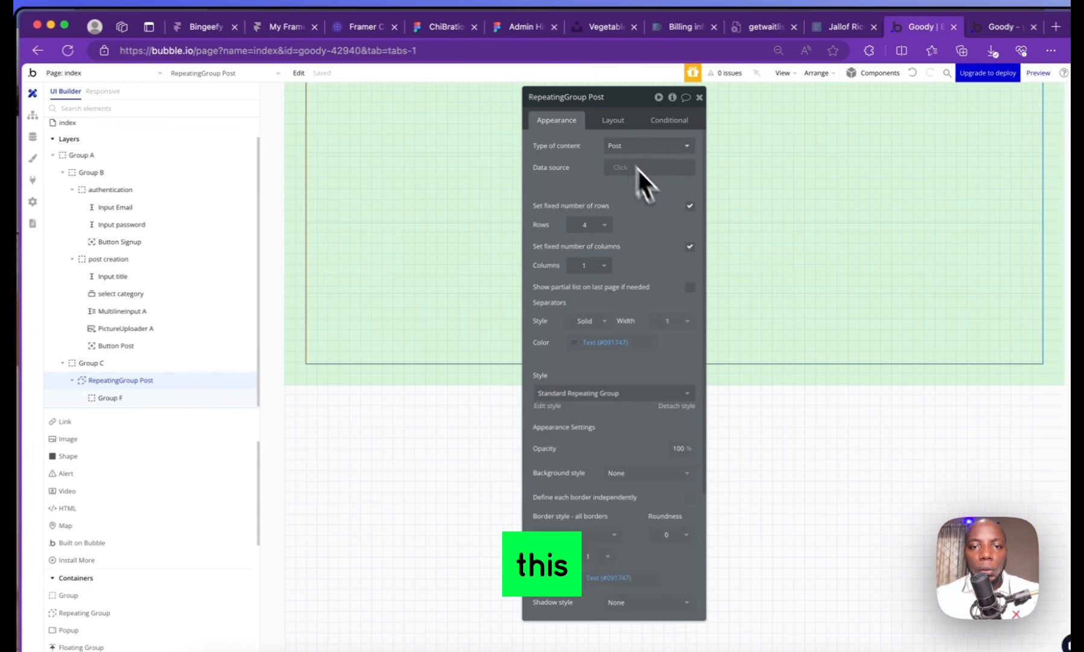
click(686, 206)
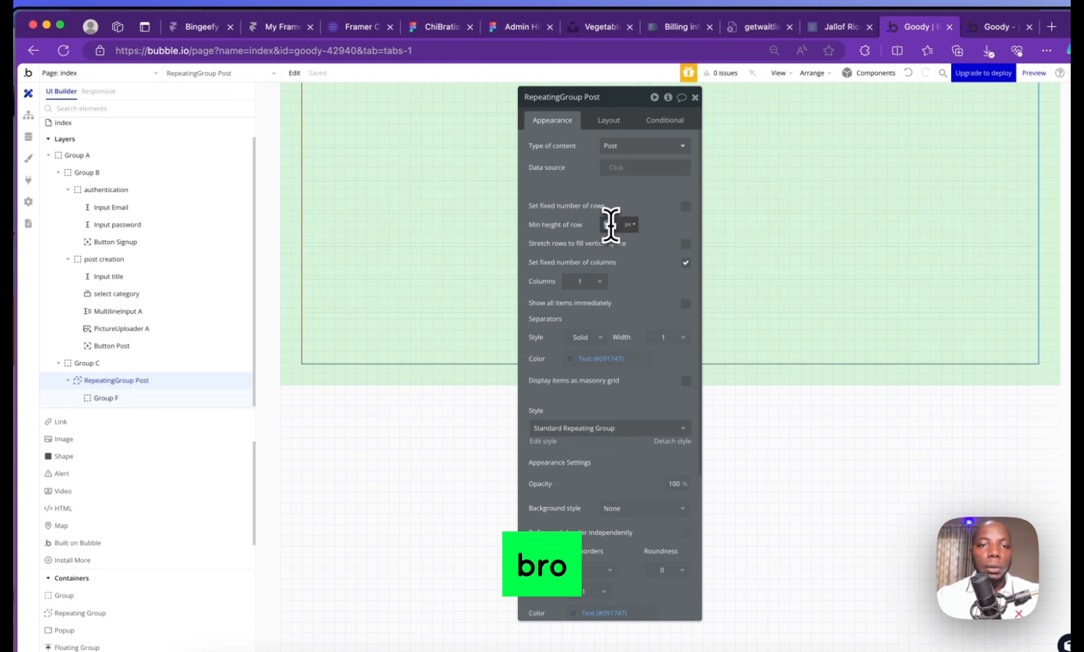
Give Group F a 400 px minimum height with fit height to content unticked
click(609, 120)
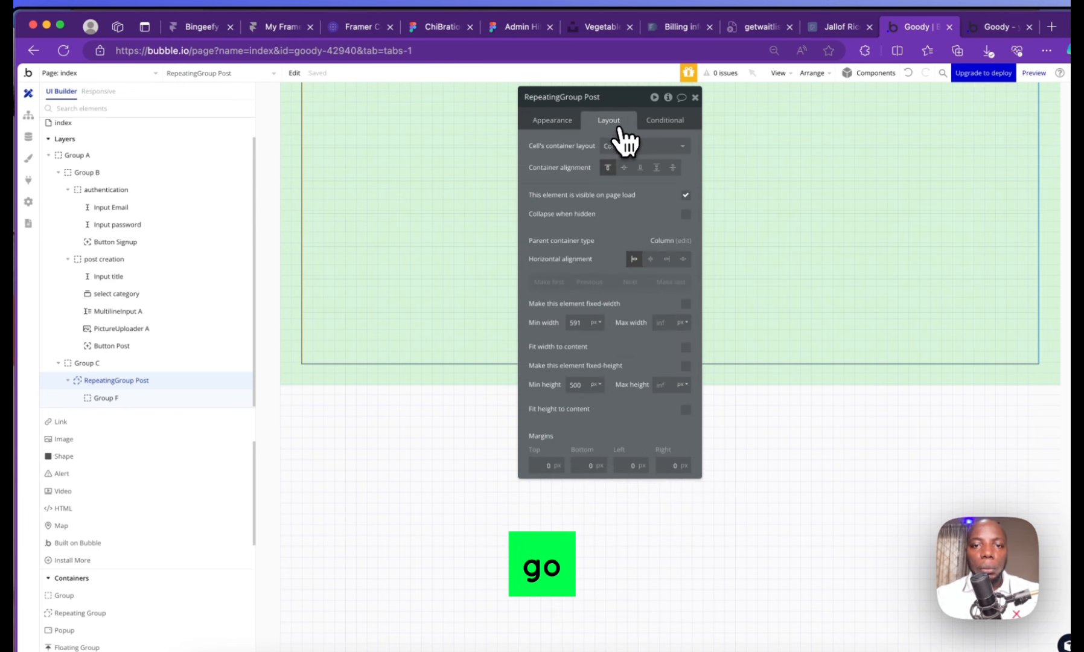
click(623, 146)
click(623, 145)
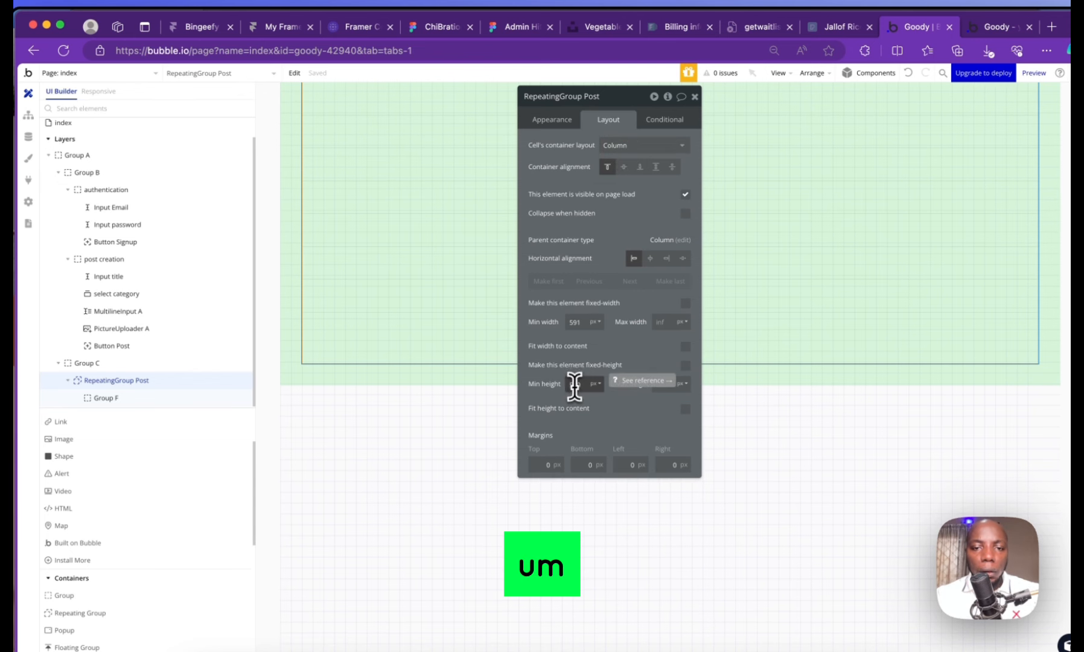
double_click(574, 385)
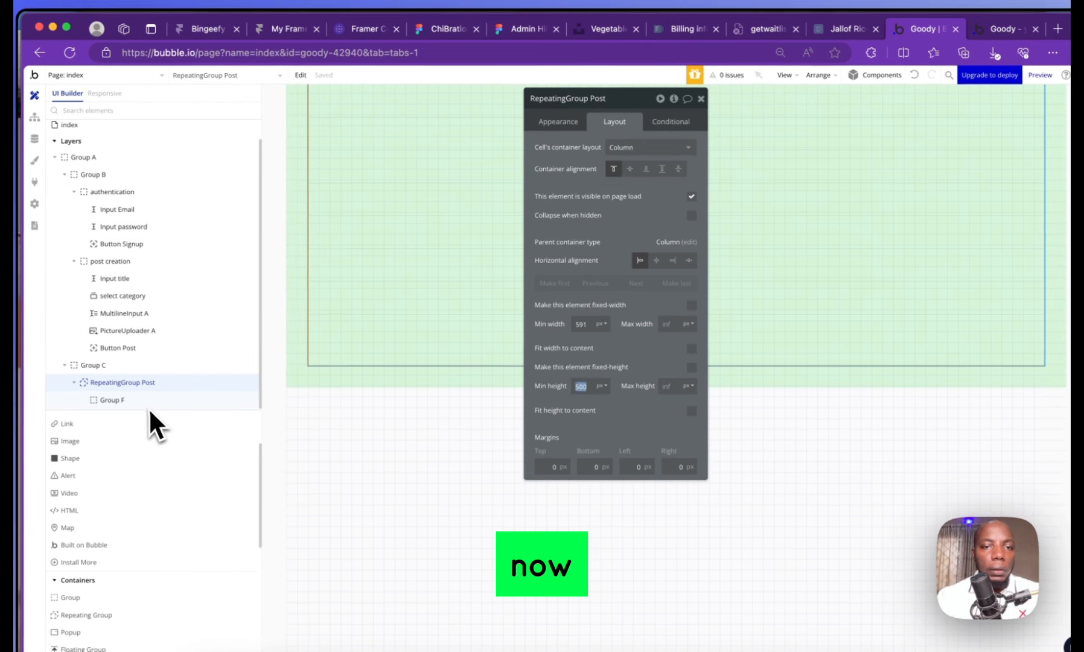
click(148, 401)
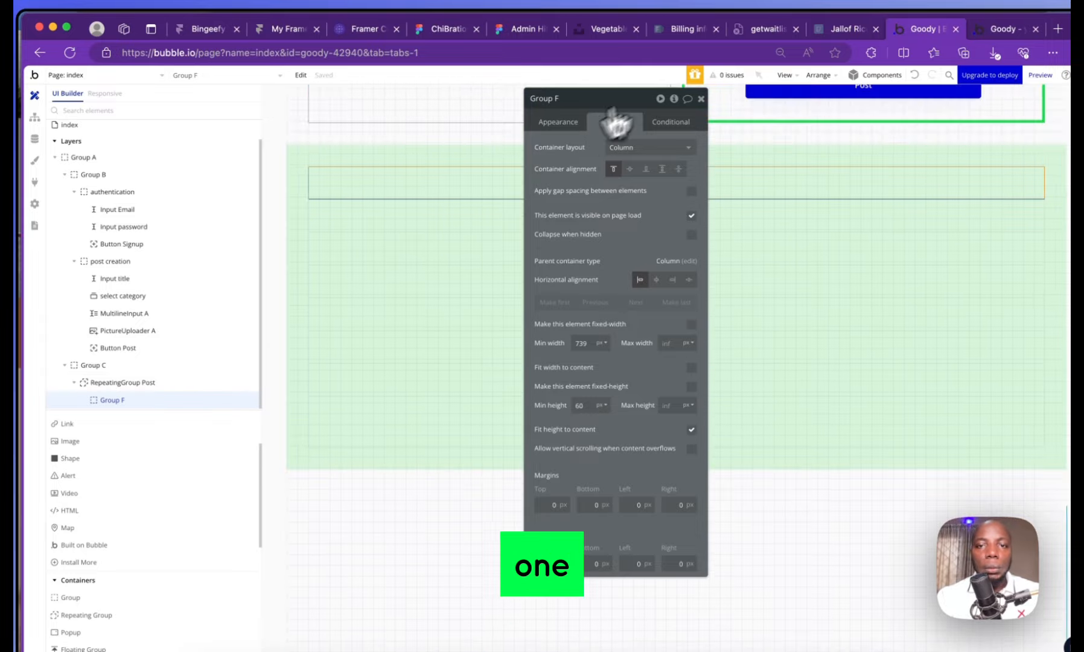
click(701, 98)
double_click(459, 190)
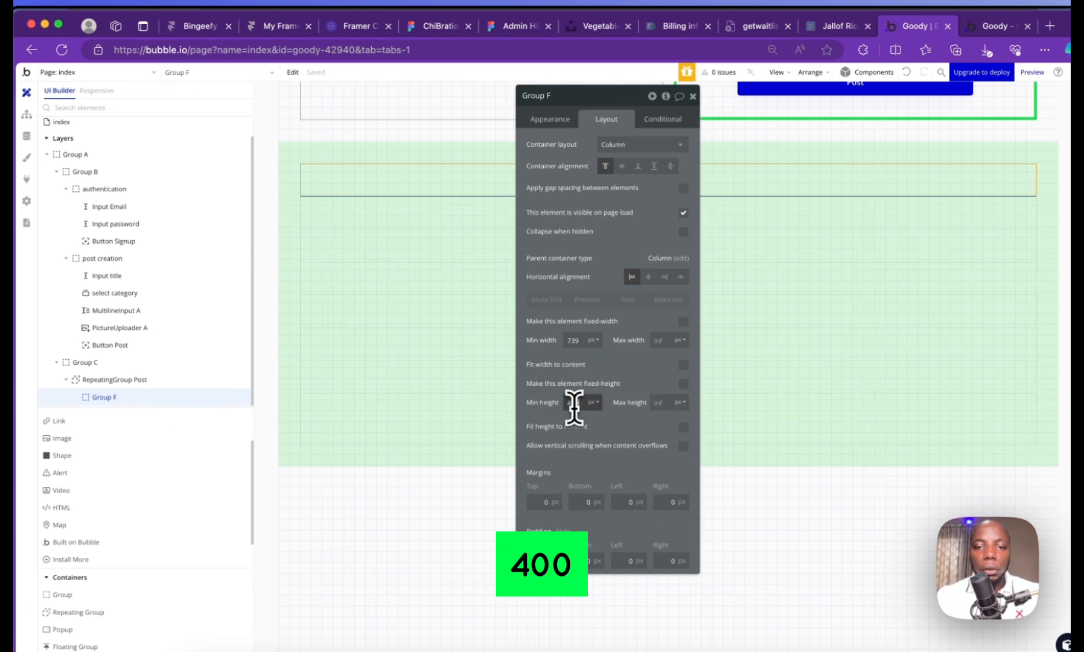
key(Return)
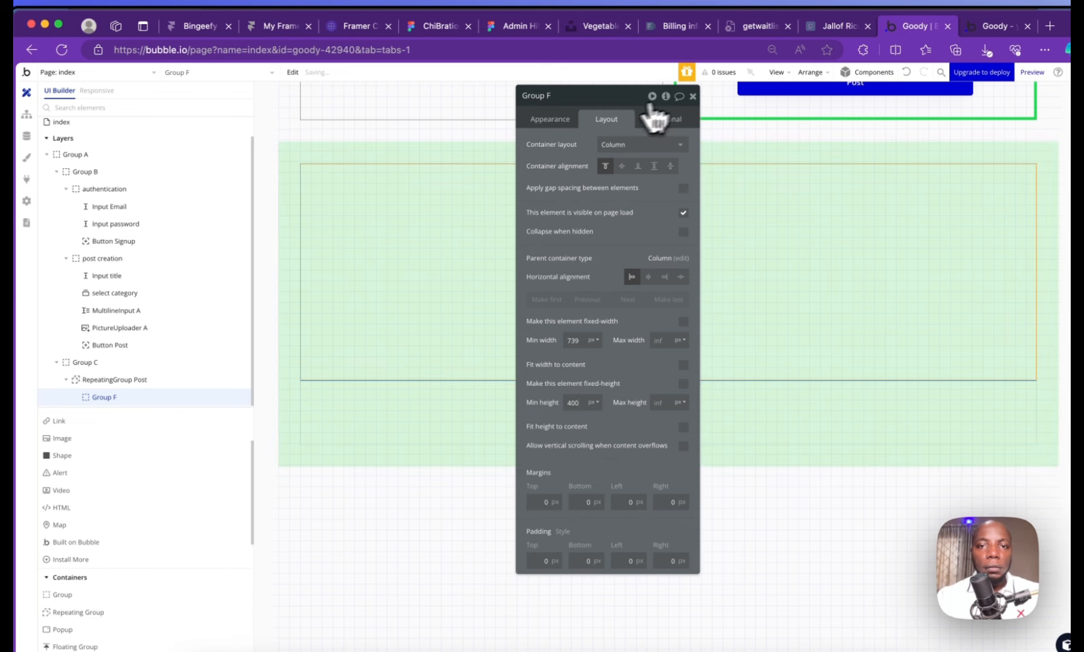
click(693, 96)
scroll(148, 498, up, 2)
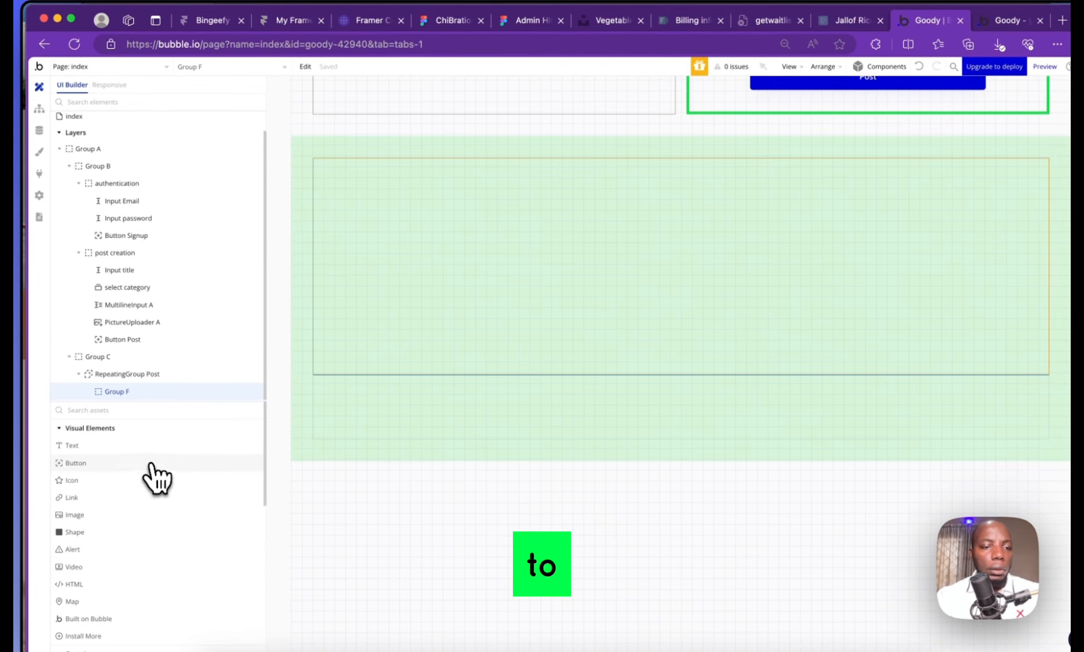
Add a text element in Group F and duplicate the title as an 'article' text
click(145, 445)
drag(349, 173, 564, 196)
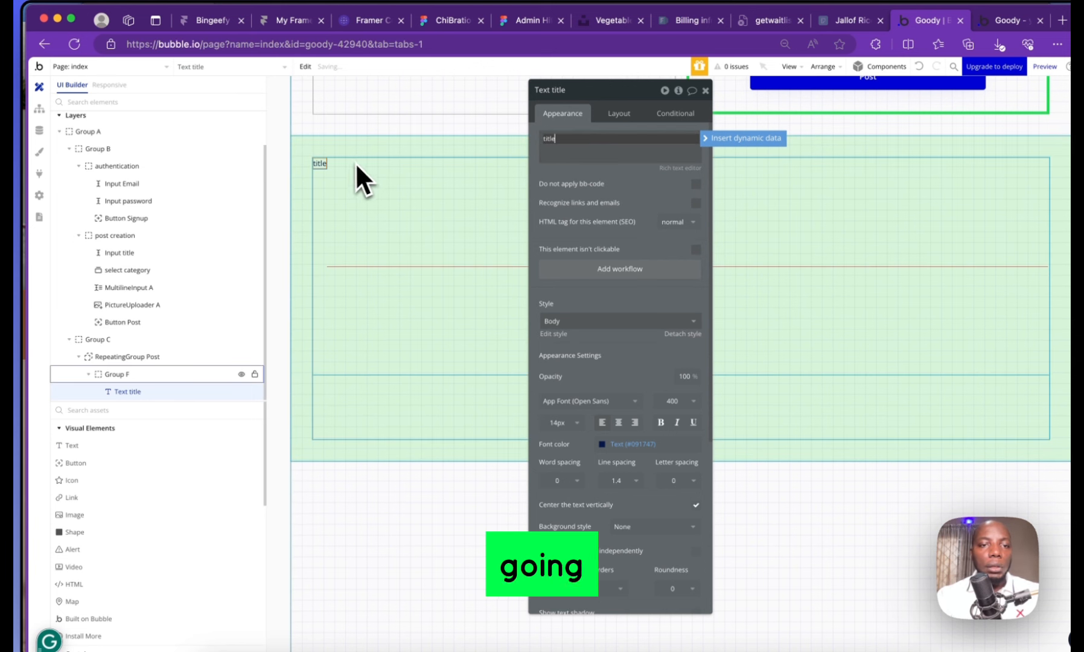
click(324, 164)
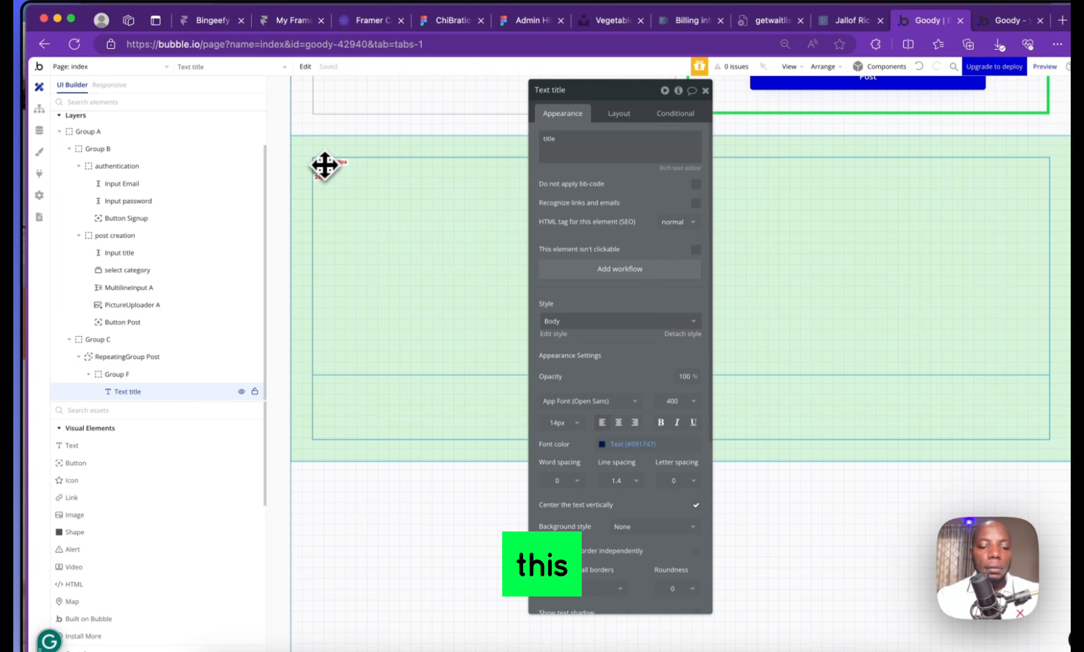
key(super+d)
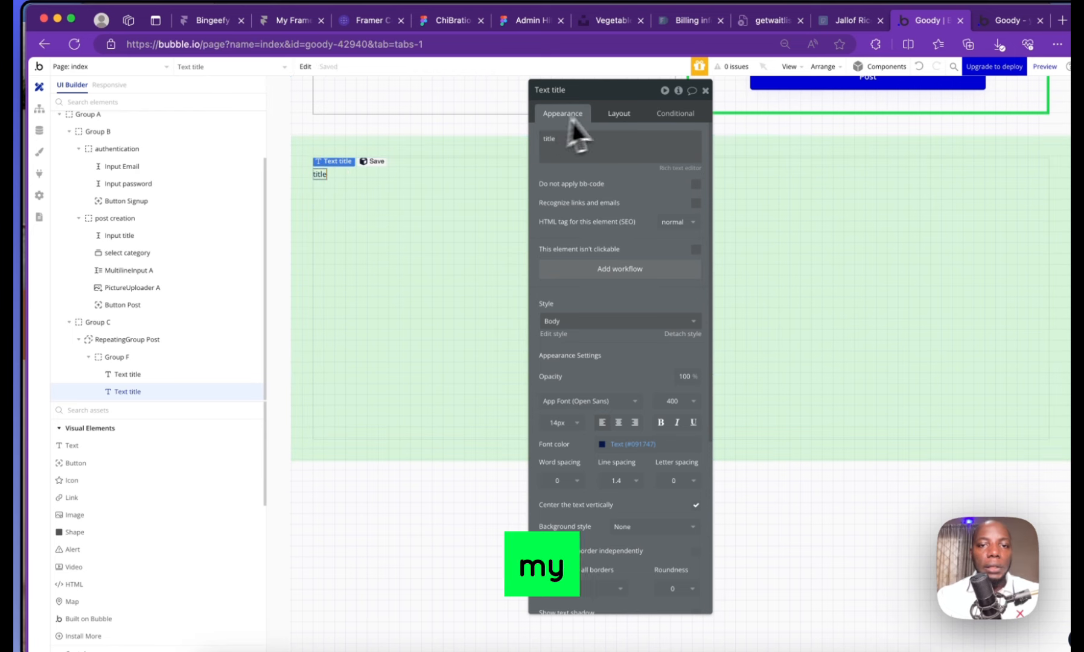
double_click(586, 140)
text(airt)
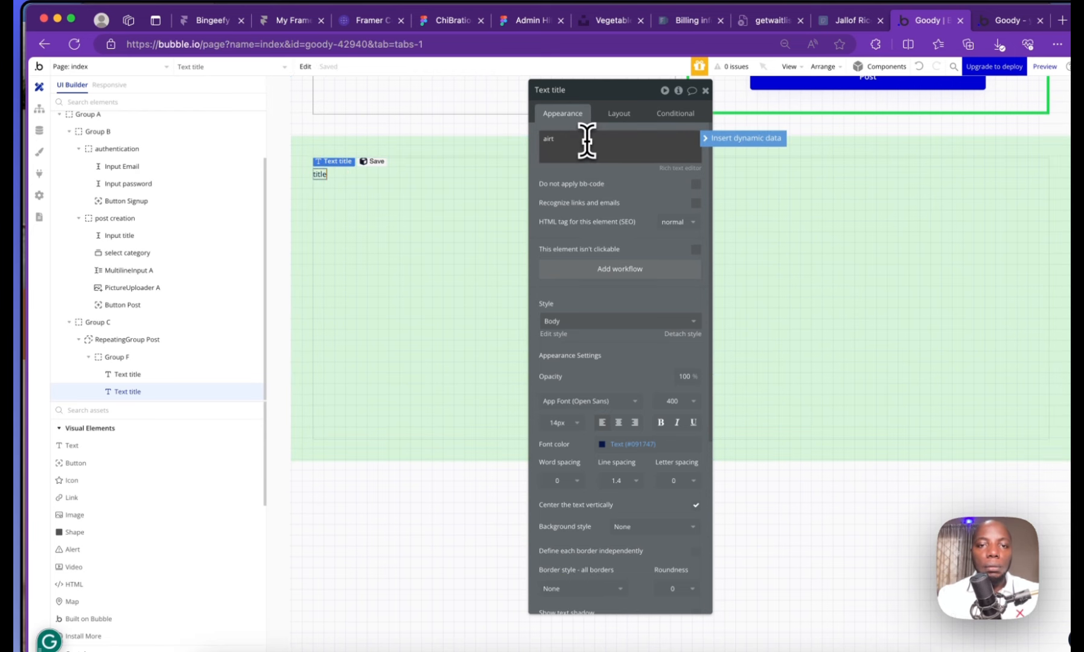
key(BackSpace)
key(BackSpace)
key(BackSpace)
text(rticle)
click(400, 207)
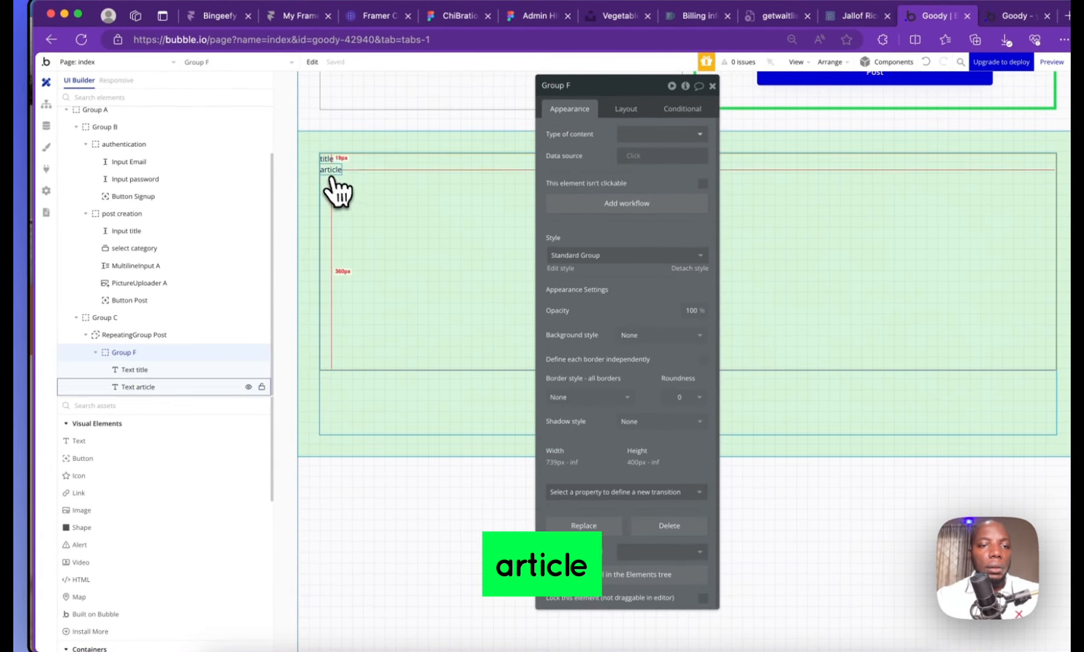
Place a new Image element inside the post list's cell
click(102, 405)
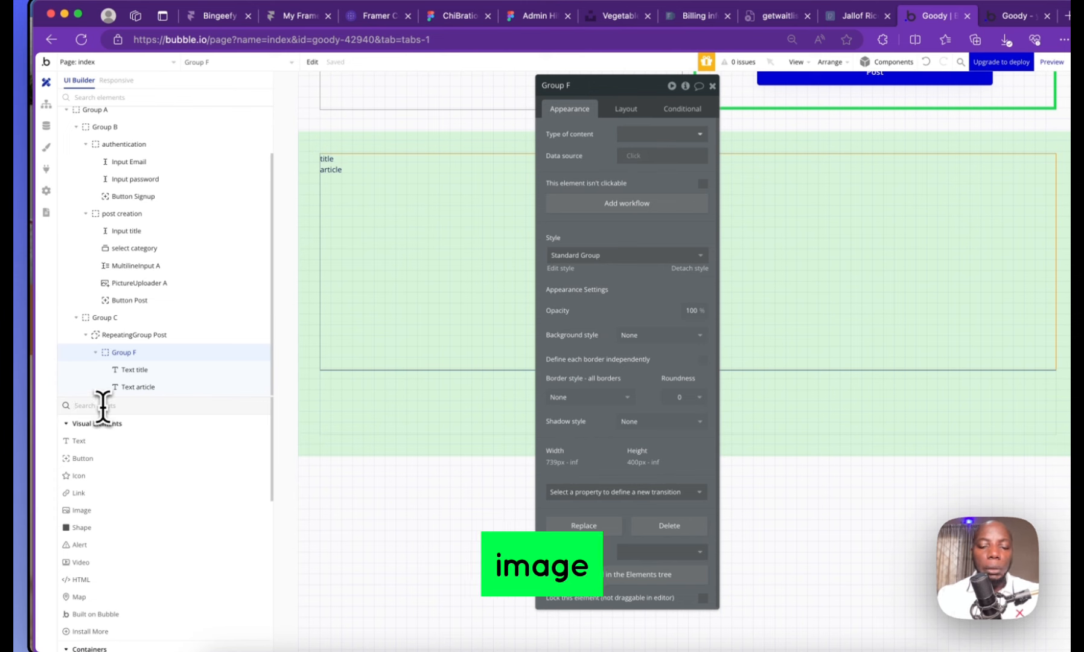
text(image)
click(81, 442)
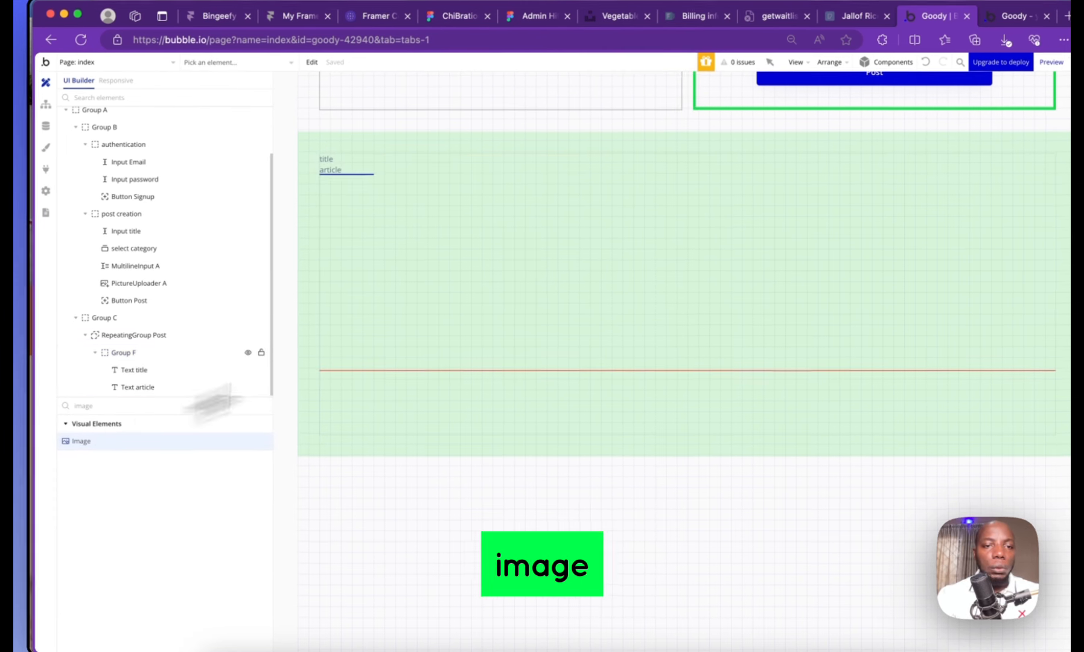
mouse_move(374, 196)
mouse_down()
mouse_move(646, 291)
mouse_move(636, 296)
mouse_up()
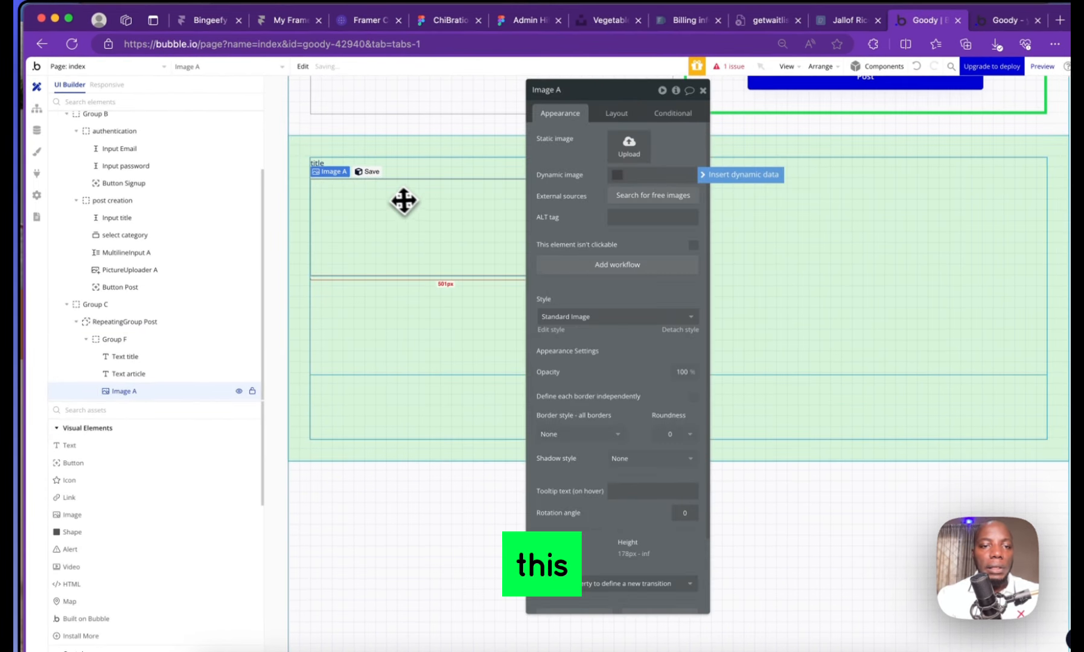
click(363, 179)
click(331, 173)
click(342, 218)
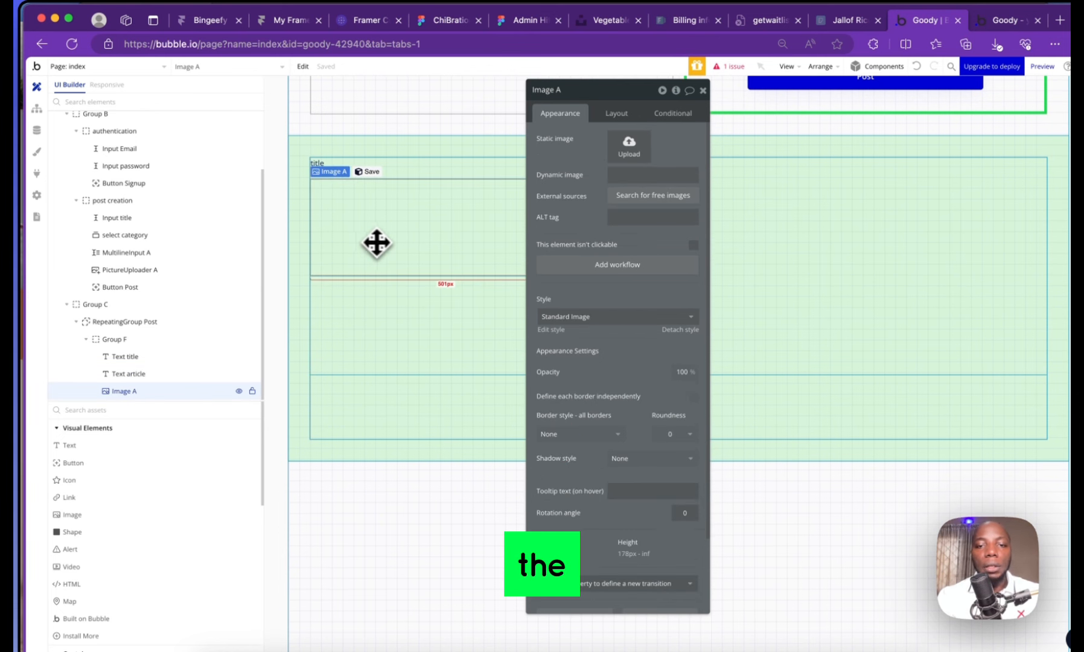
Set Group C's background style to None, removing its green fill
click(351, 459)
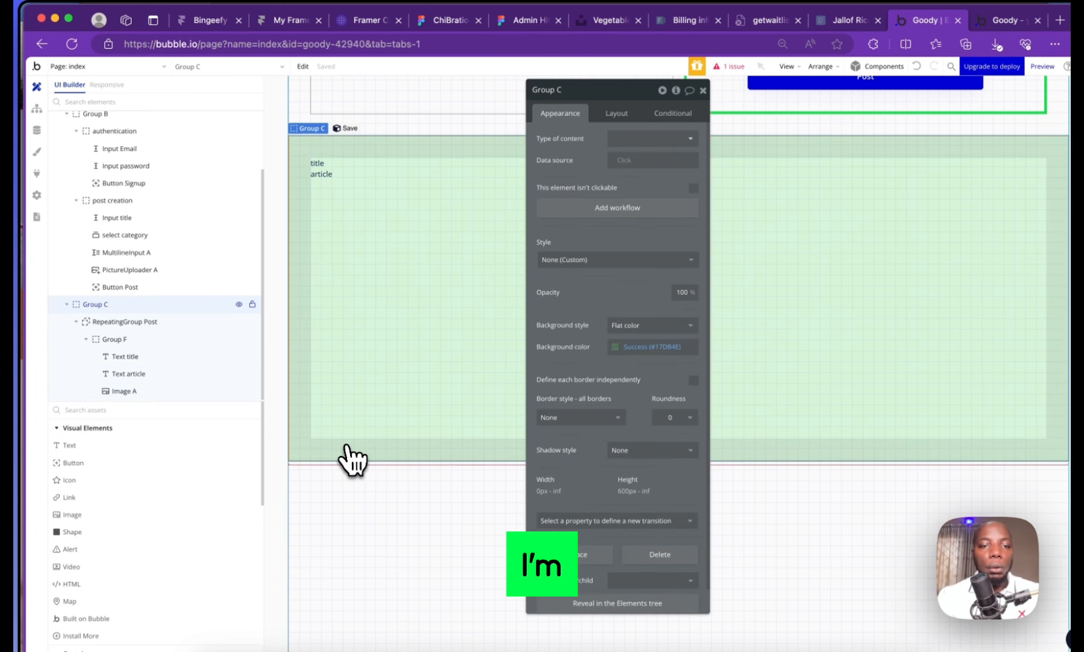
click(607, 329)
click(622, 355)
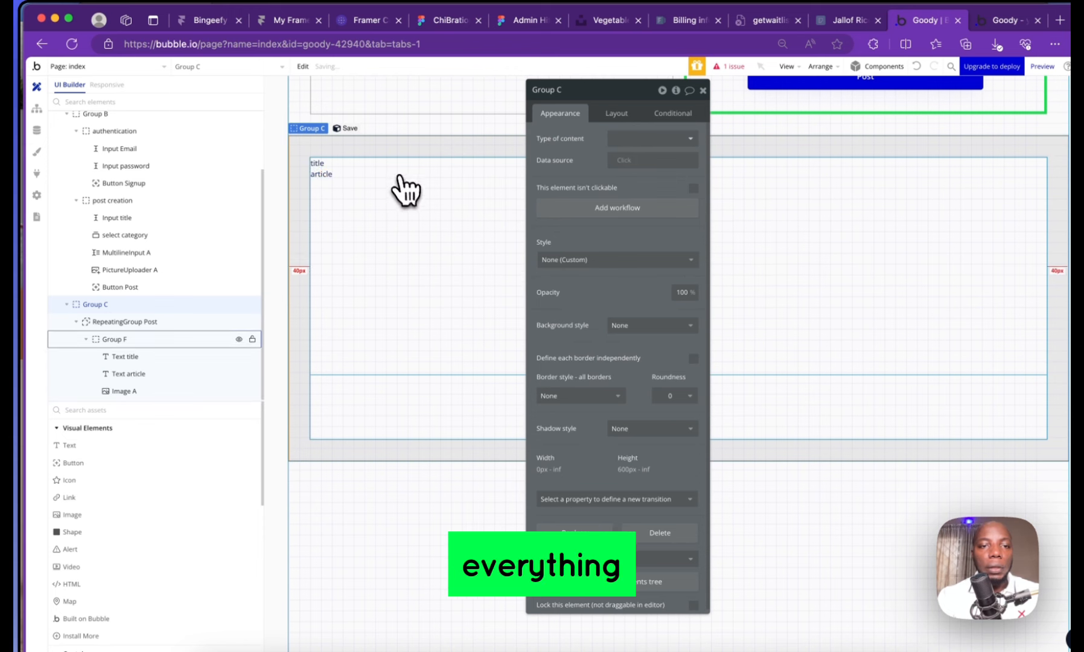
Move Image A above Text article in the Elements tree, between the two texts
click(327, 189)
click(336, 208)
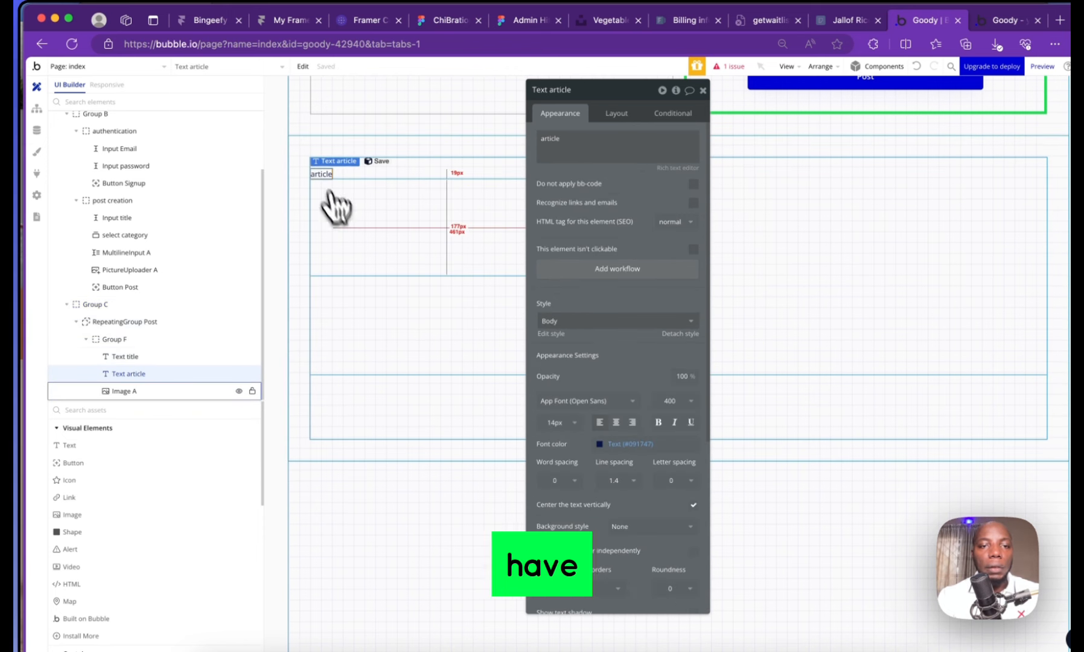
click(355, 245)
click(344, 300)
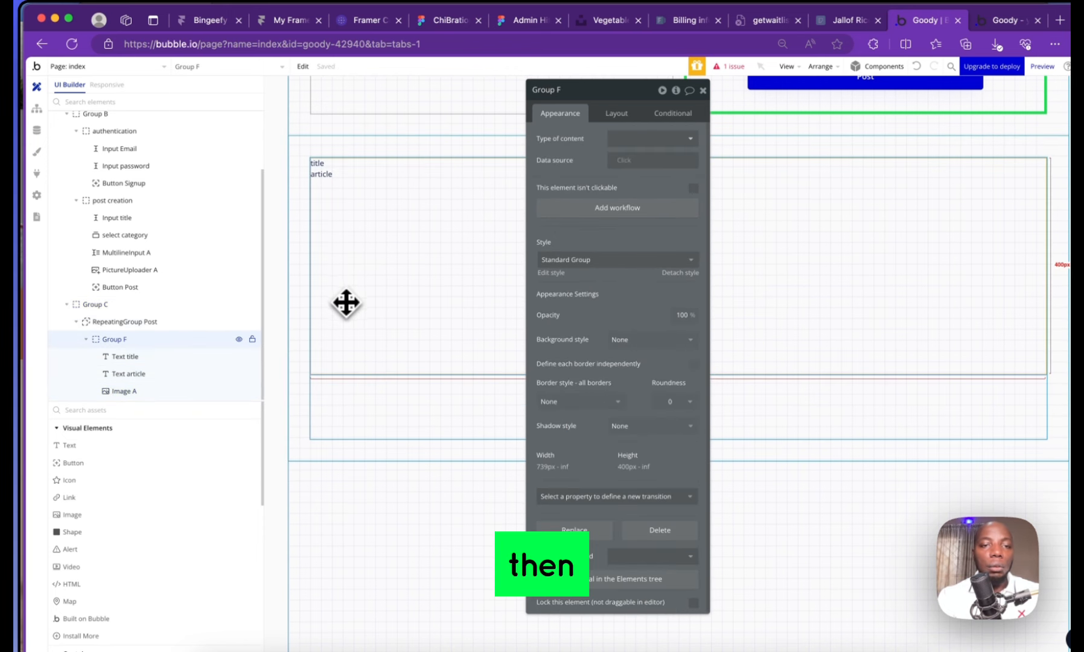
click(323, 175)
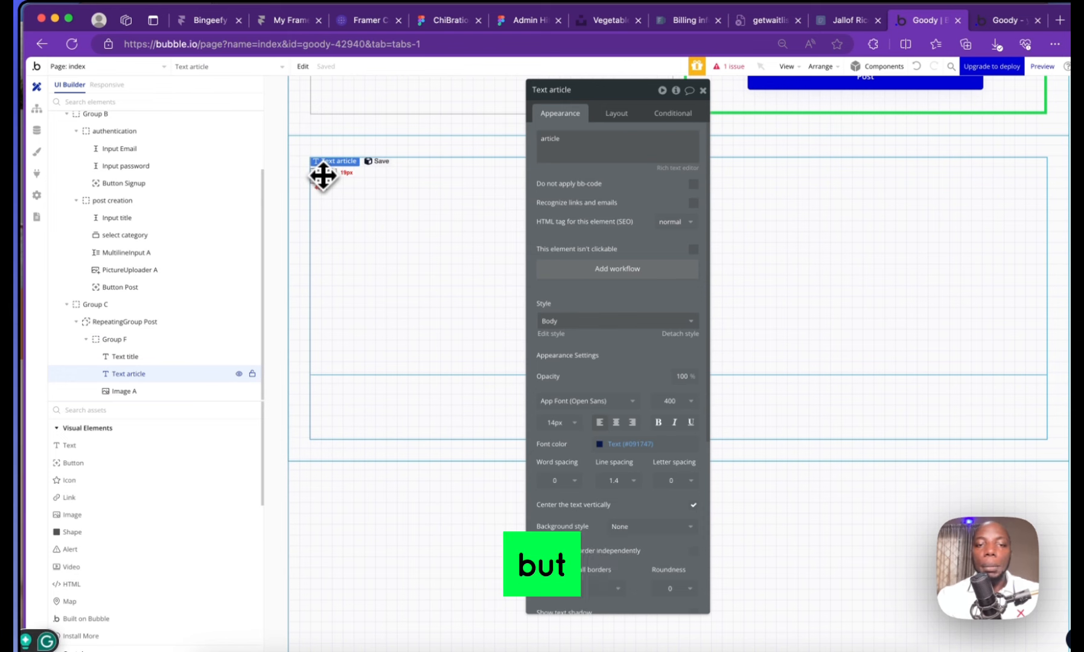
click(404, 255)
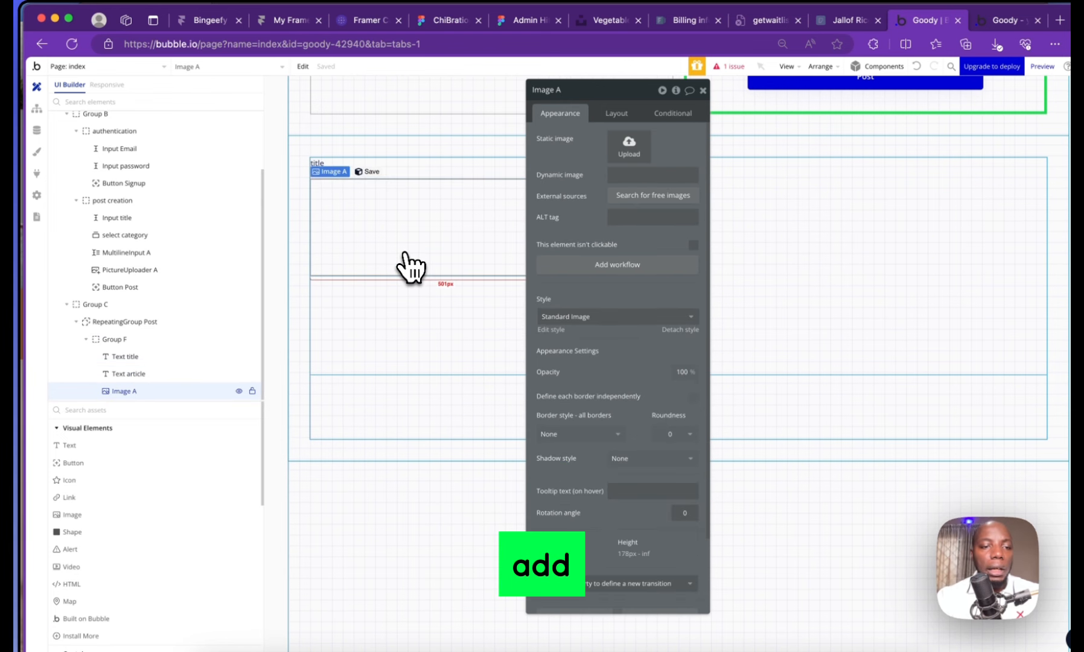
drag(127, 391, 130, 372)
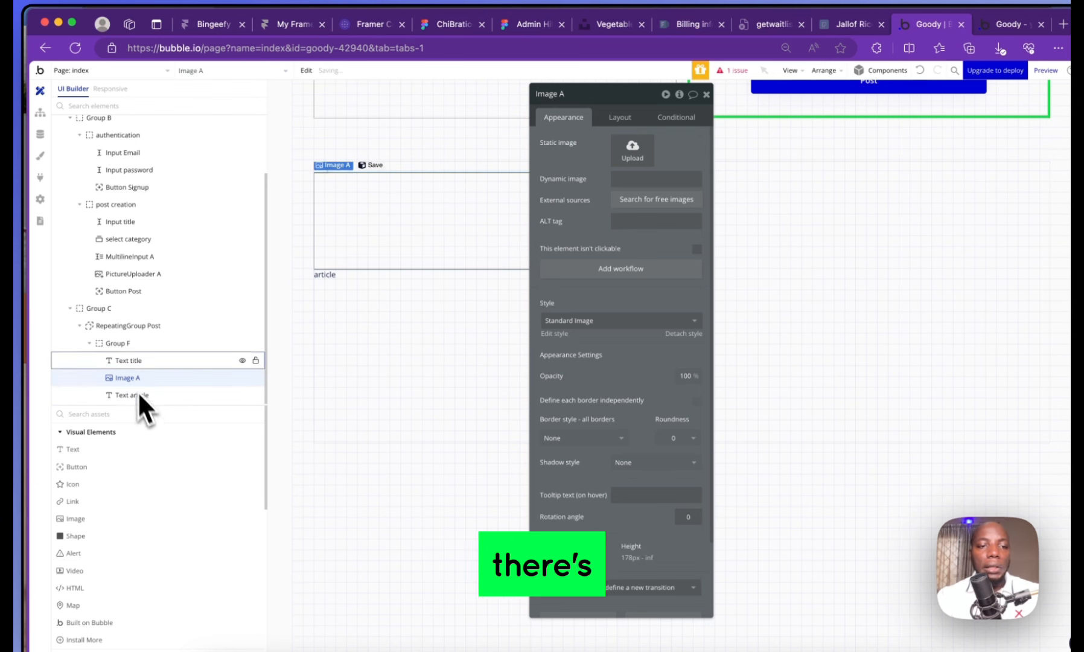
Open RepeatingGroup Post's data source list, search 'po', then close it without choosing
click(119, 329)
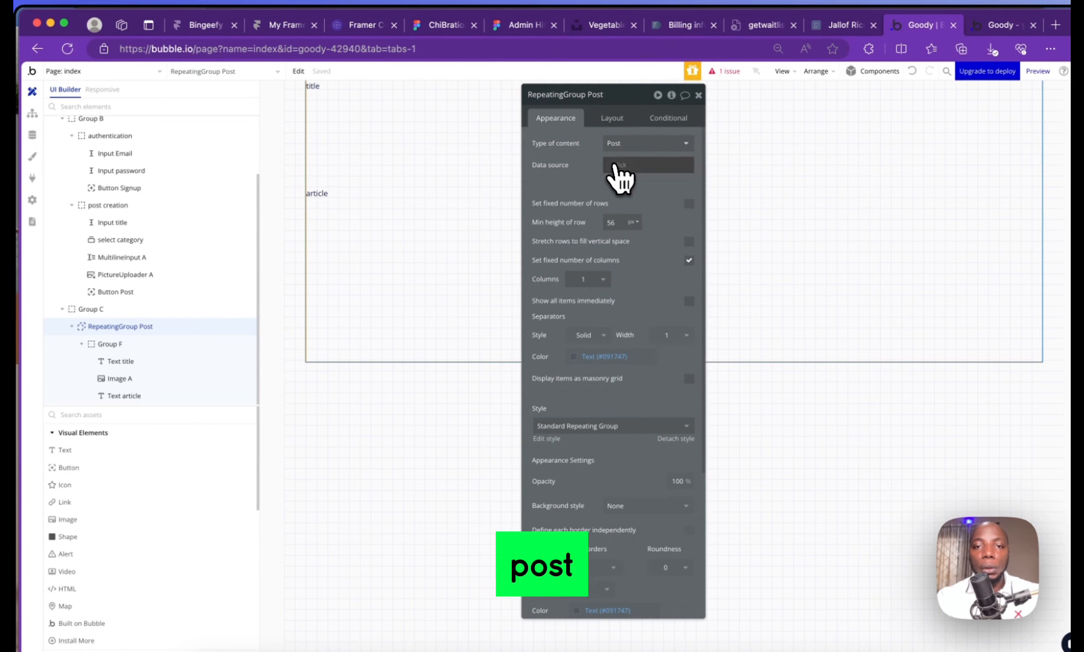
click(618, 171)
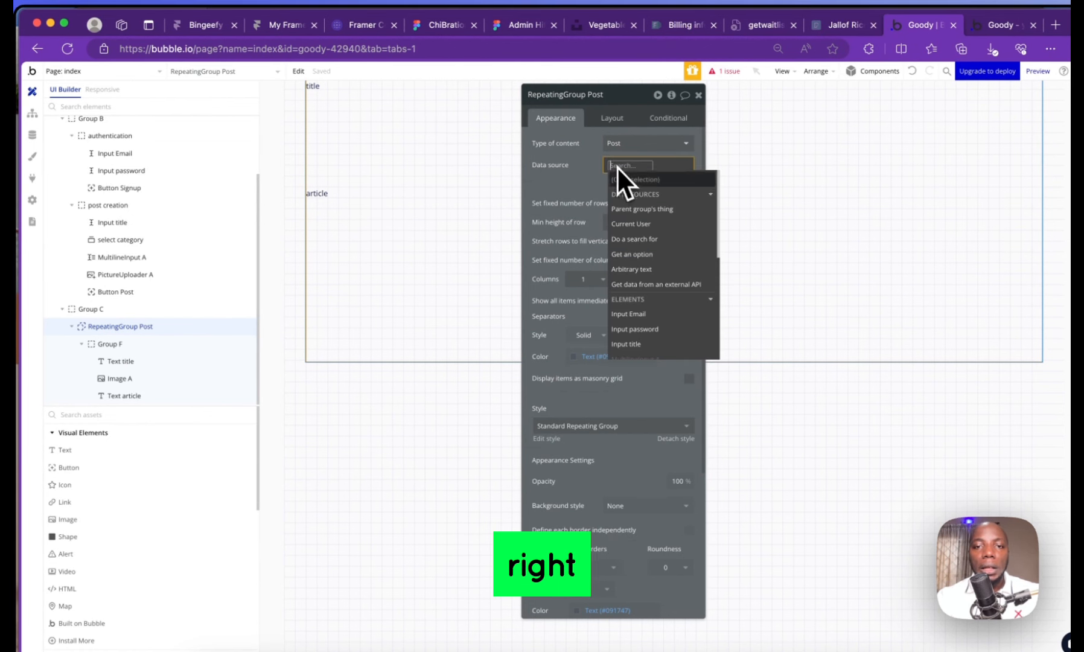
click(585, 168)
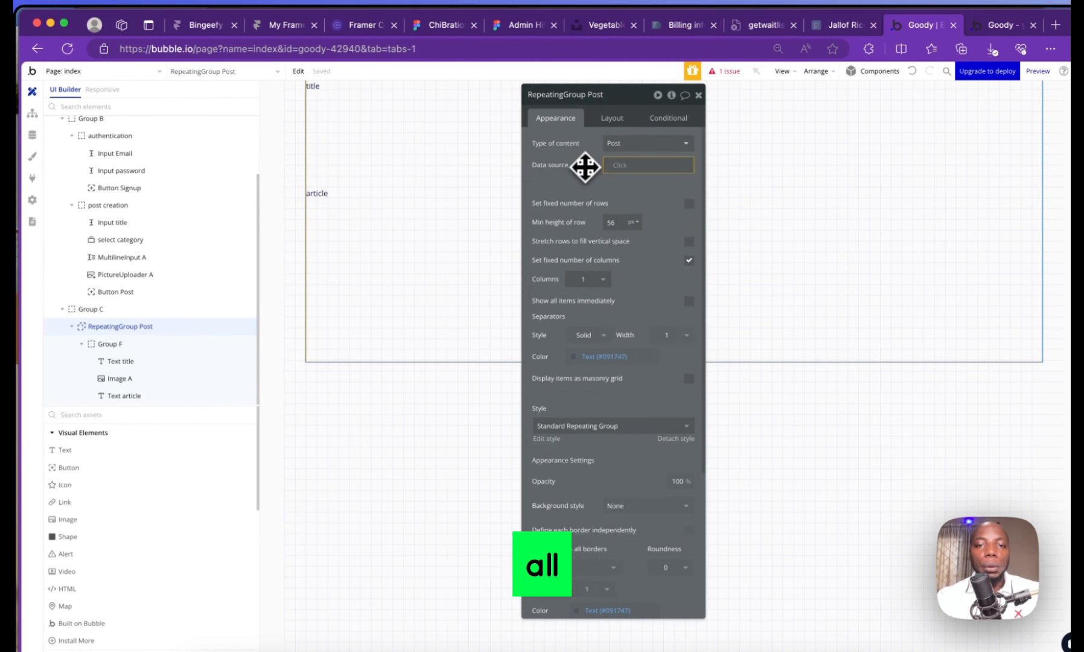
click(624, 172)
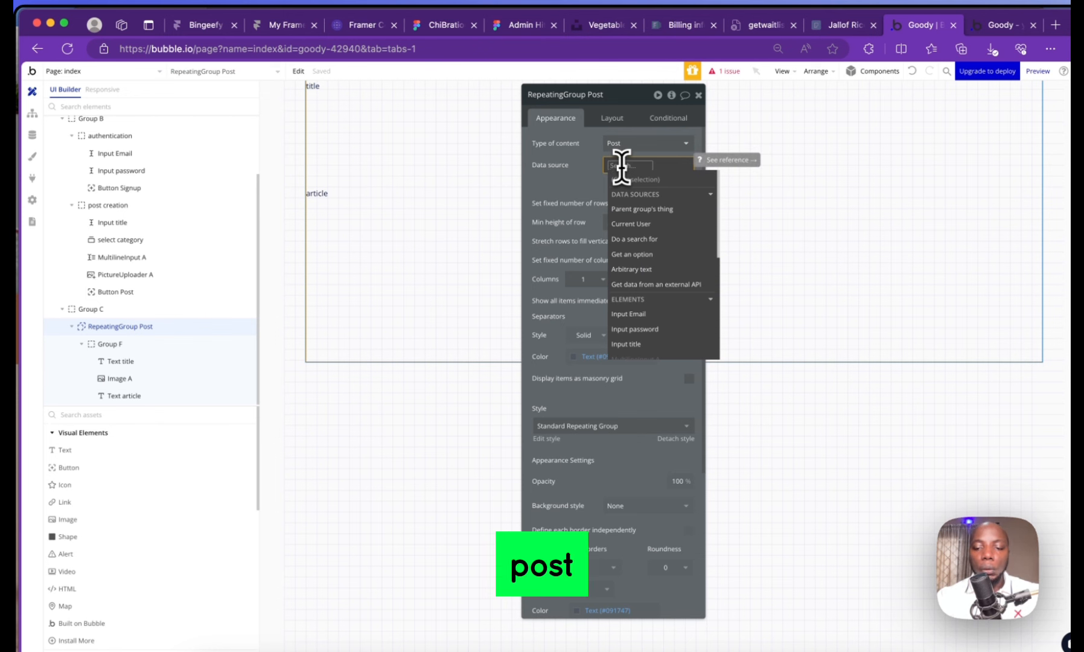
text(po)
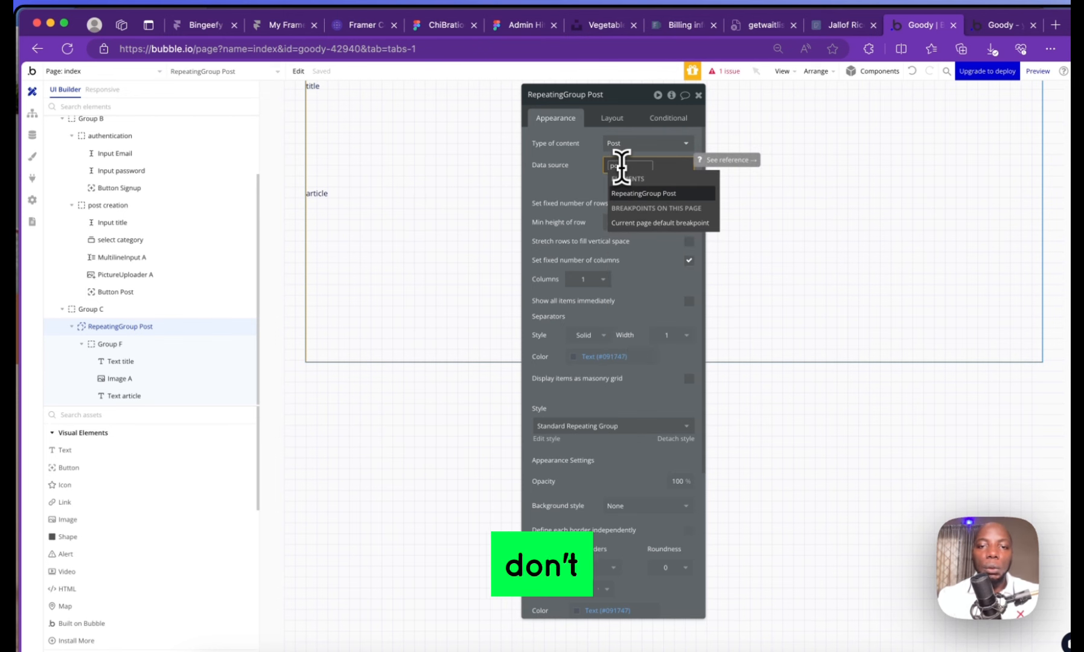
key(BackSpace)
key(BackSpace)
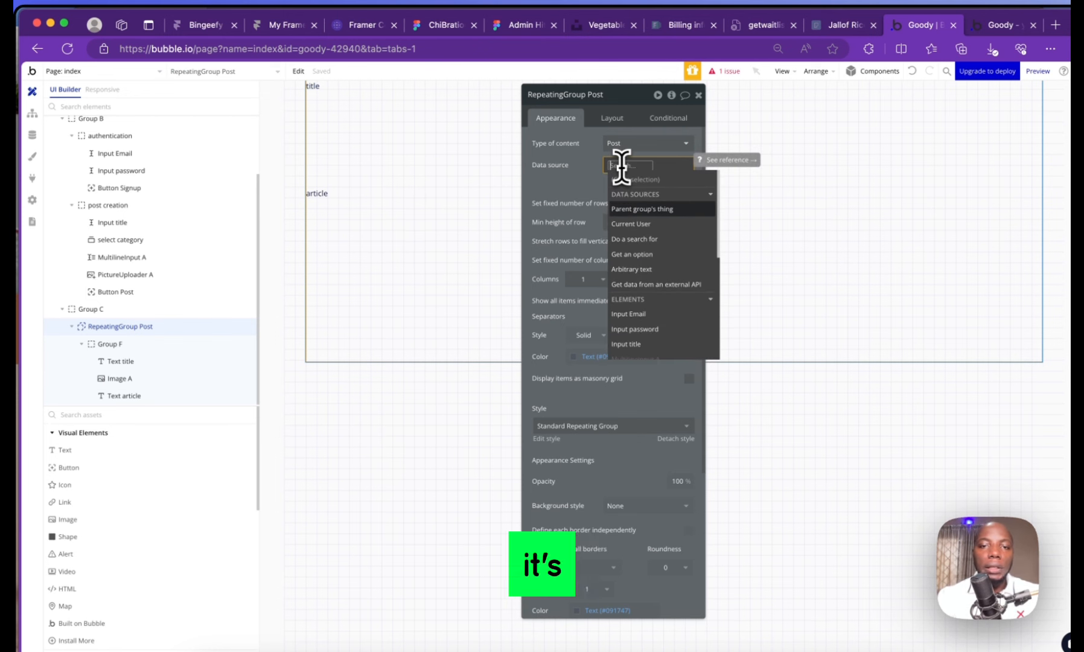
click(573, 175)
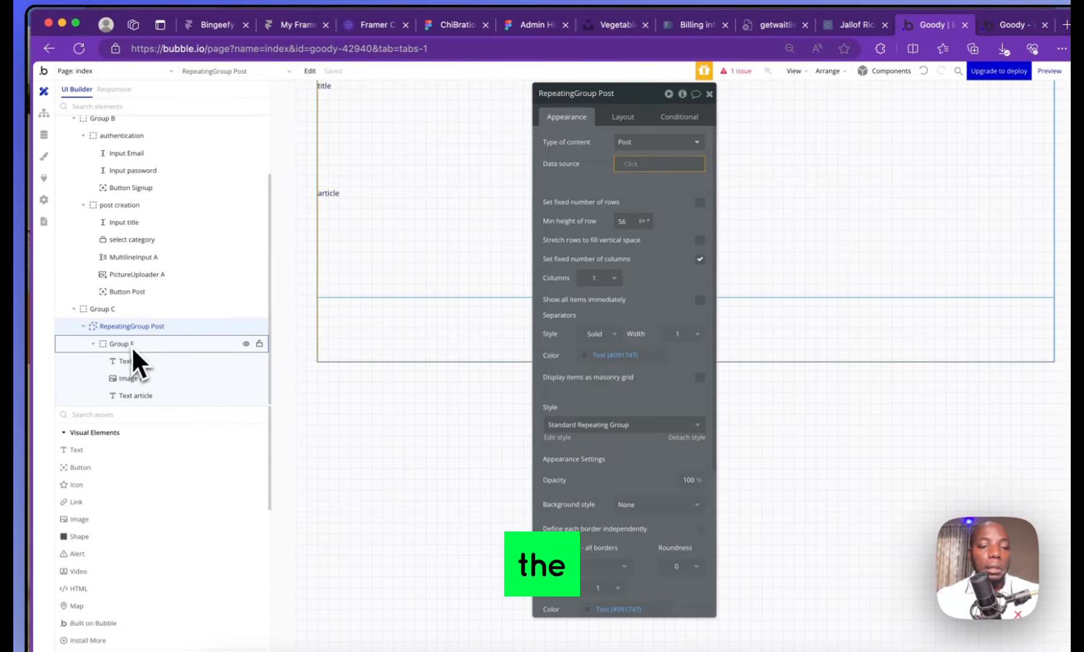
Set Group F's content type to Post and its data source to Current cell's Post
click(134, 342)
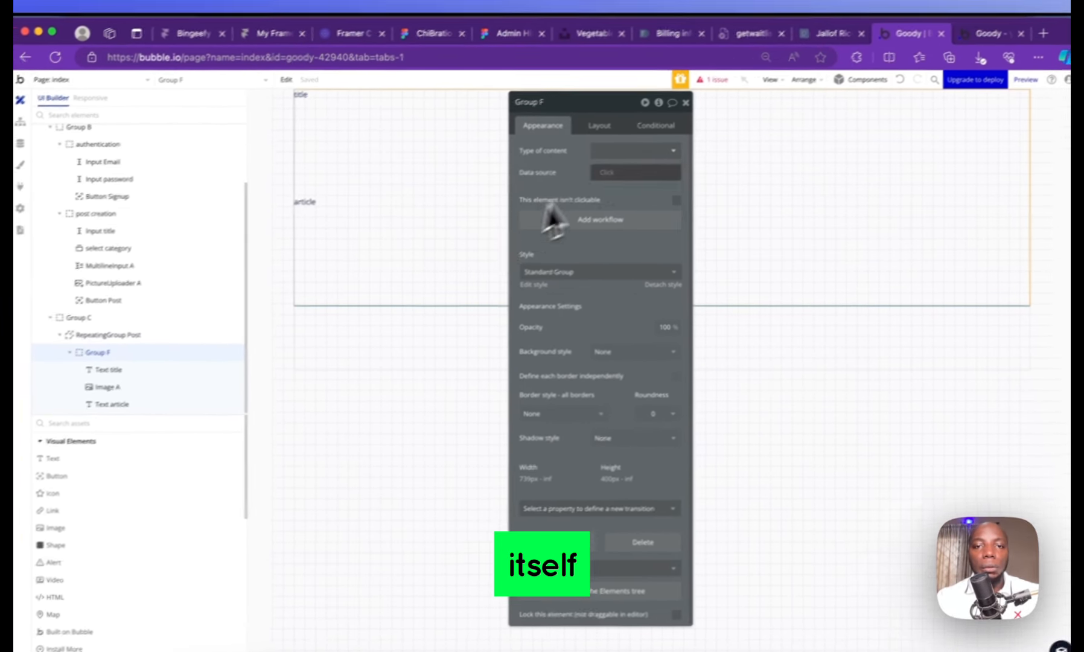
click(613, 151)
text(p Po)
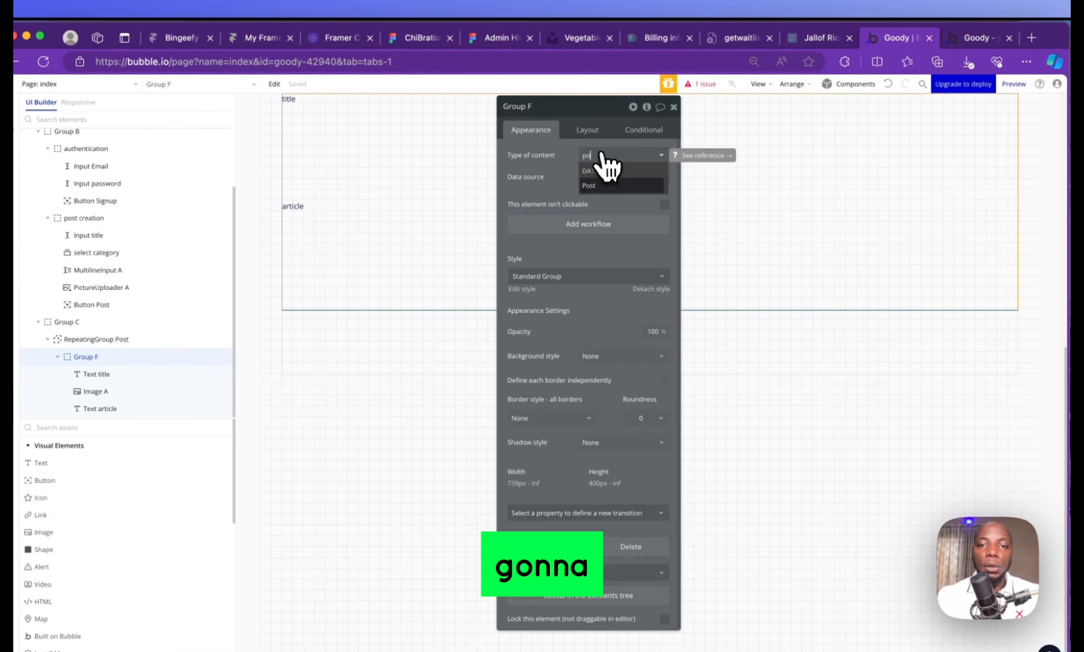
text(s)
click(609, 185)
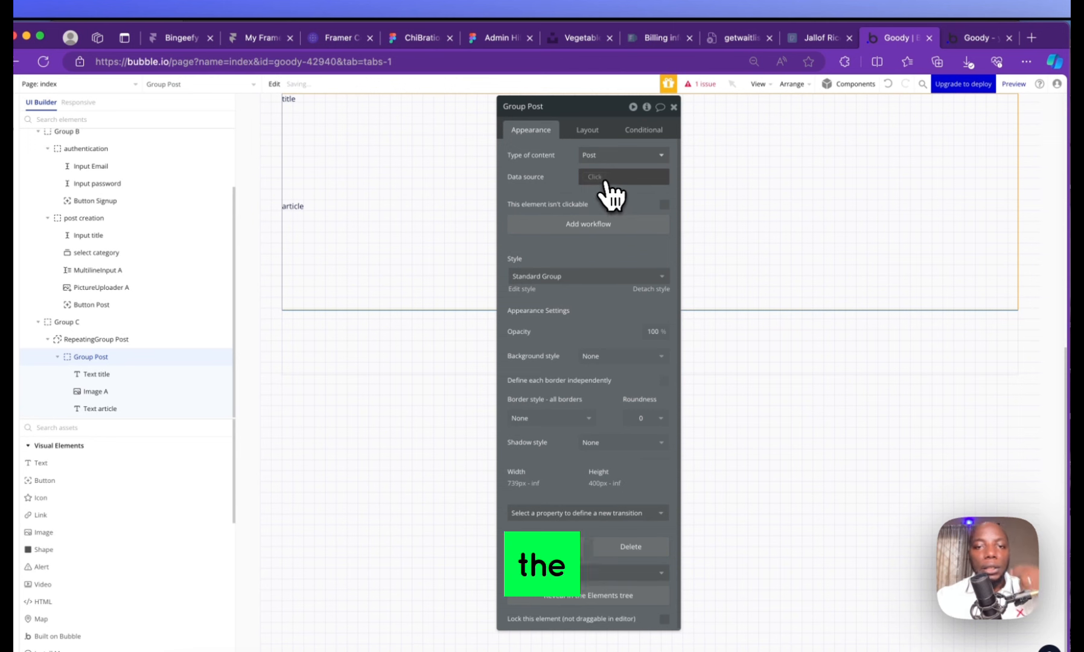
click(582, 181)
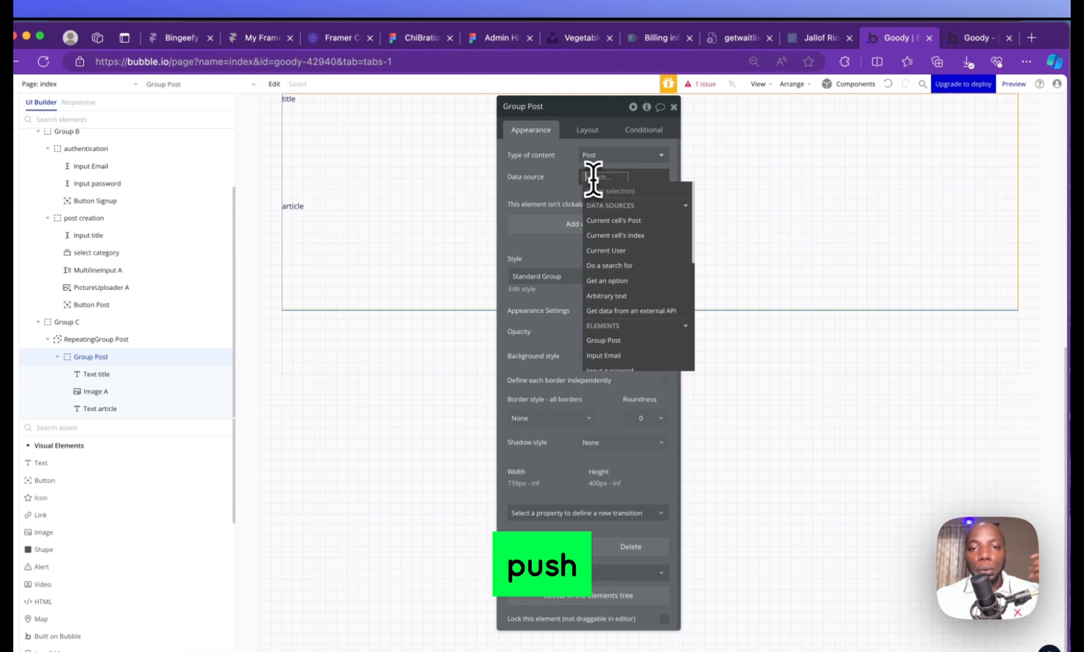
click(623, 230)
click(520, 193)
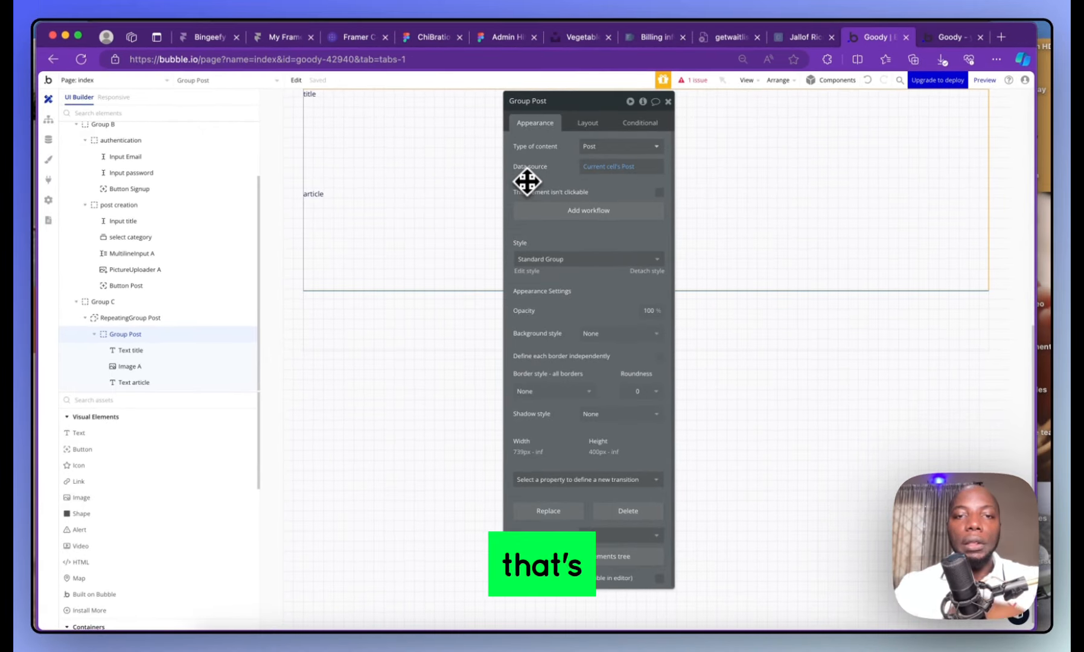
scroll(496, 187, up, 5)
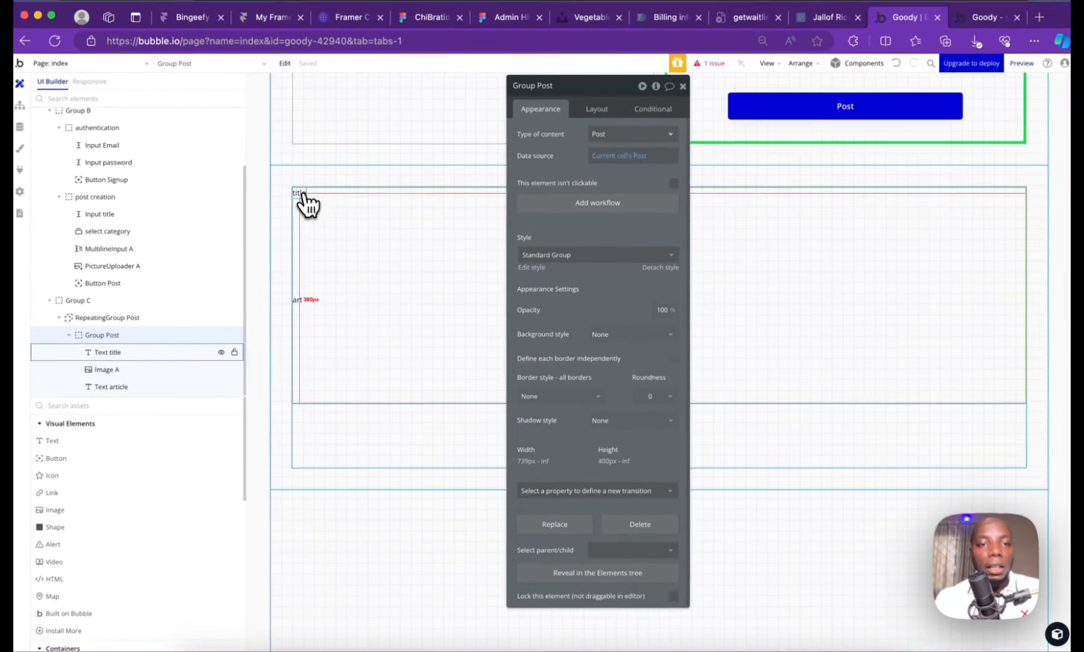
Bind the title text to Parent group's Post's title and Image A to its post image
click(302, 193)
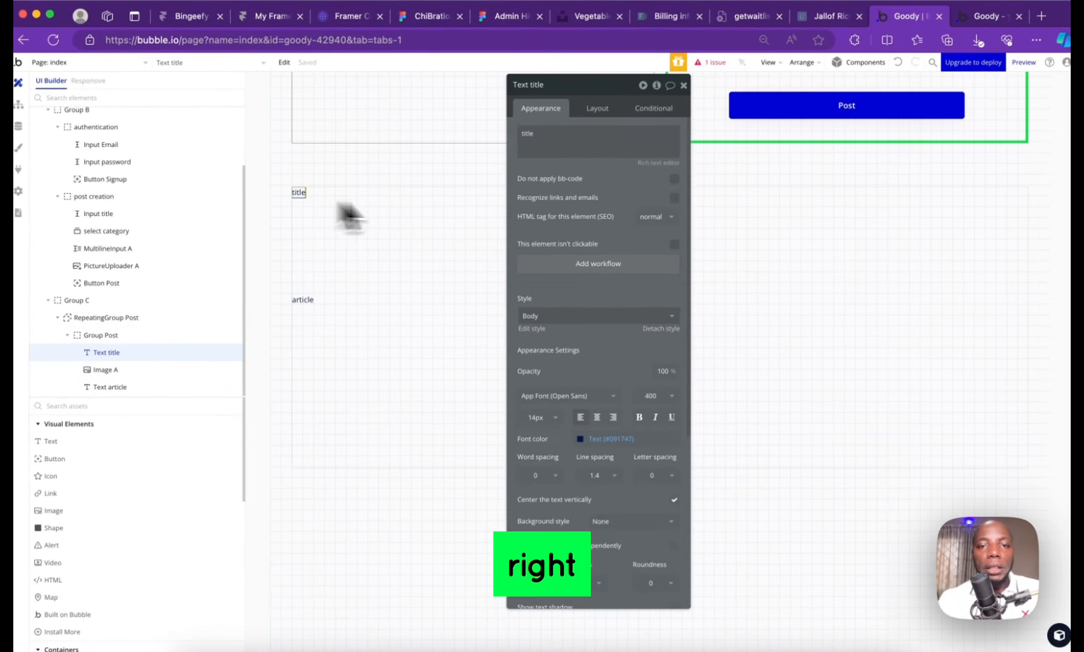
click(685, 136)
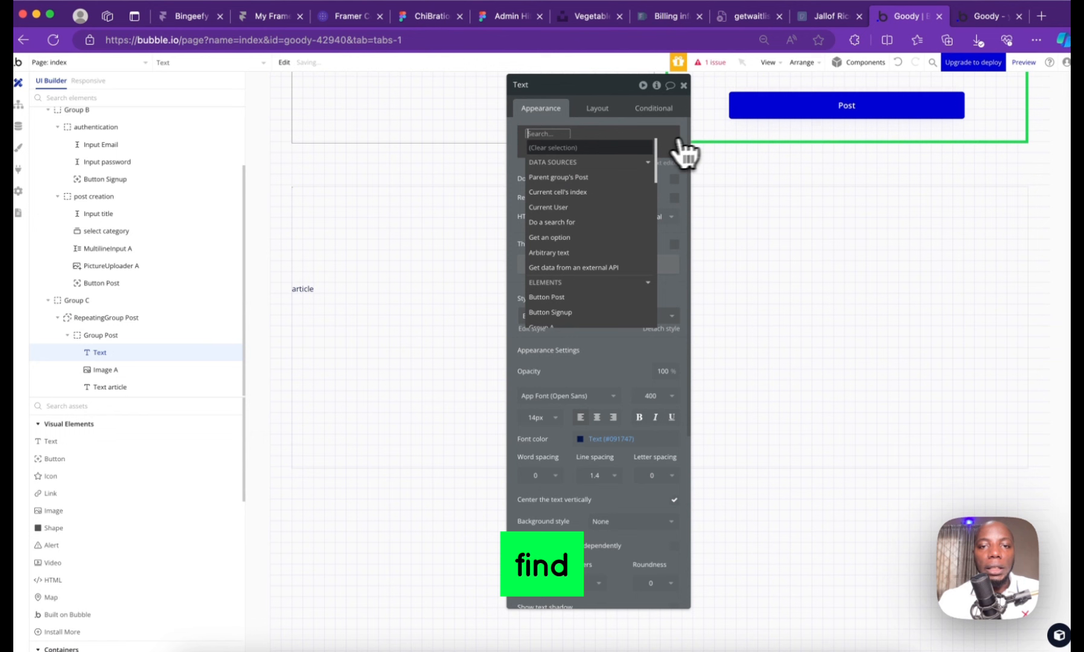
click(576, 180)
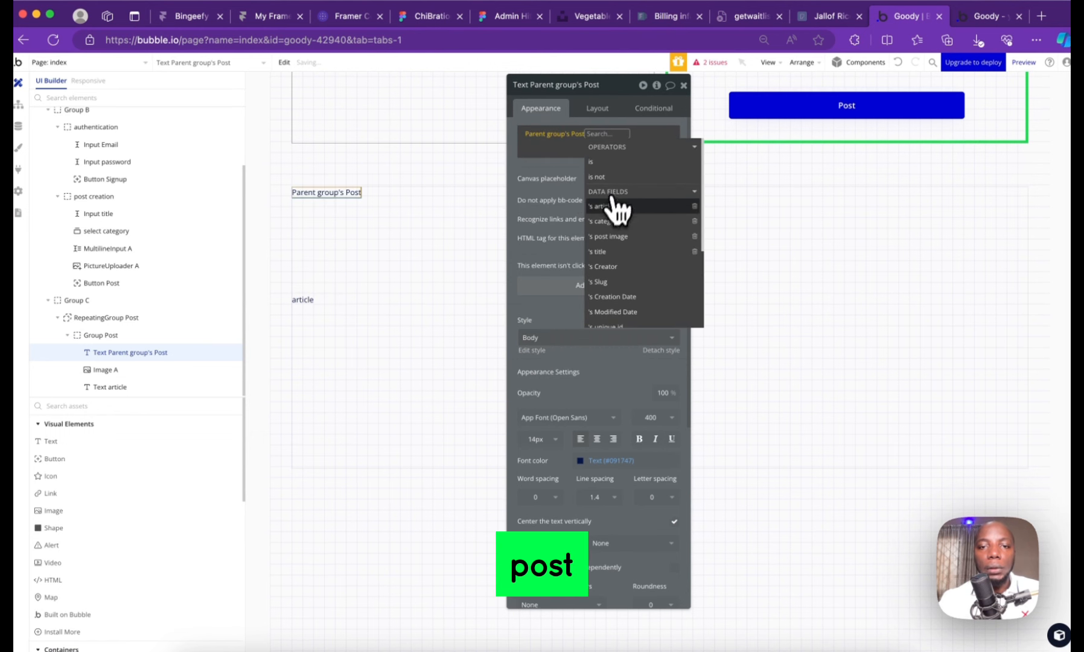
click(619, 252)
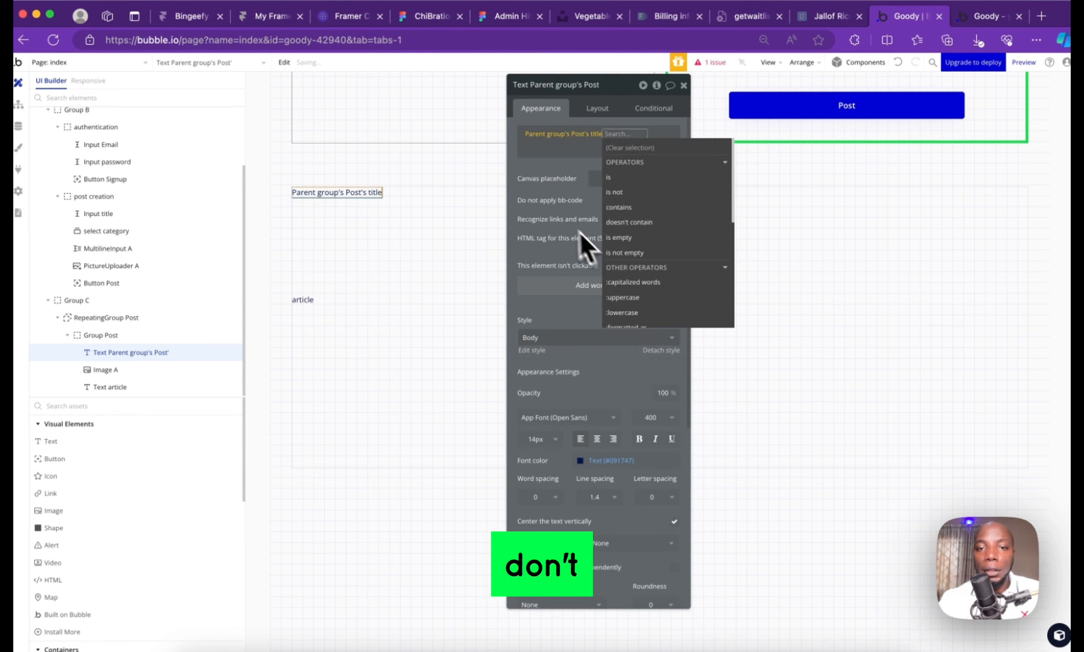
click(381, 248)
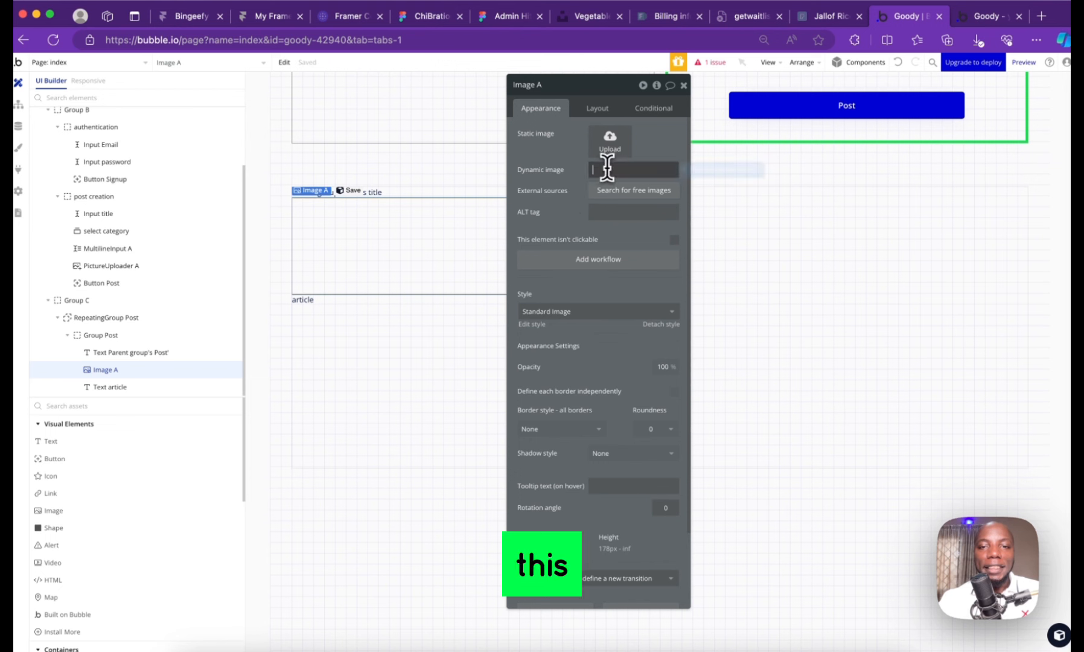
click(686, 173)
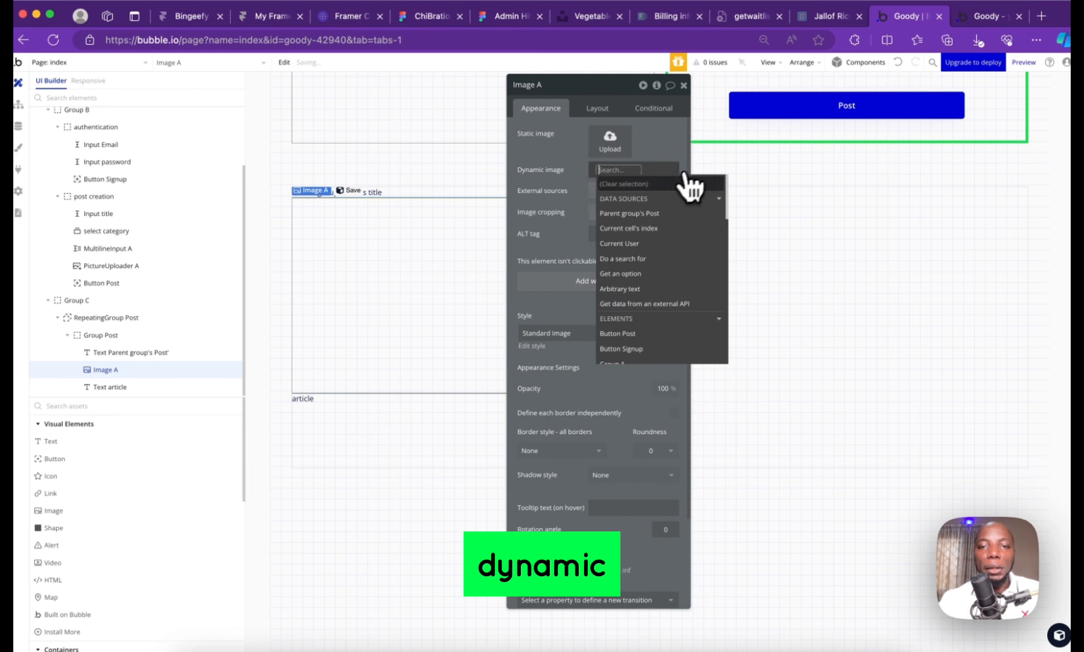
click(645, 213)
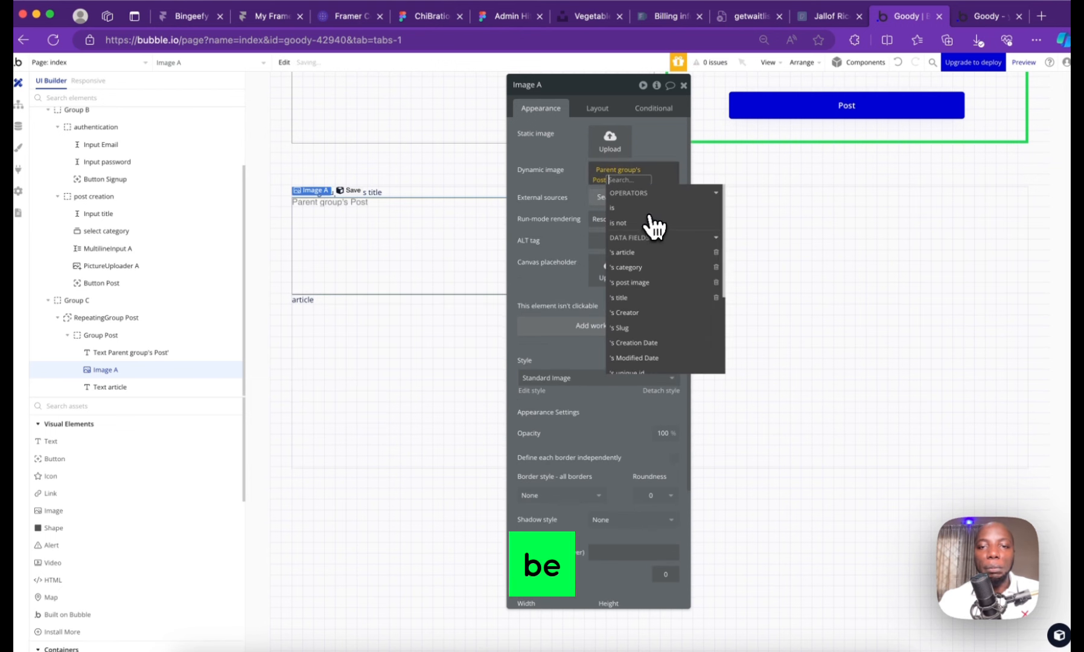
click(641, 281)
Replace the article placeholder with Parent group's Post's article
click(309, 299)
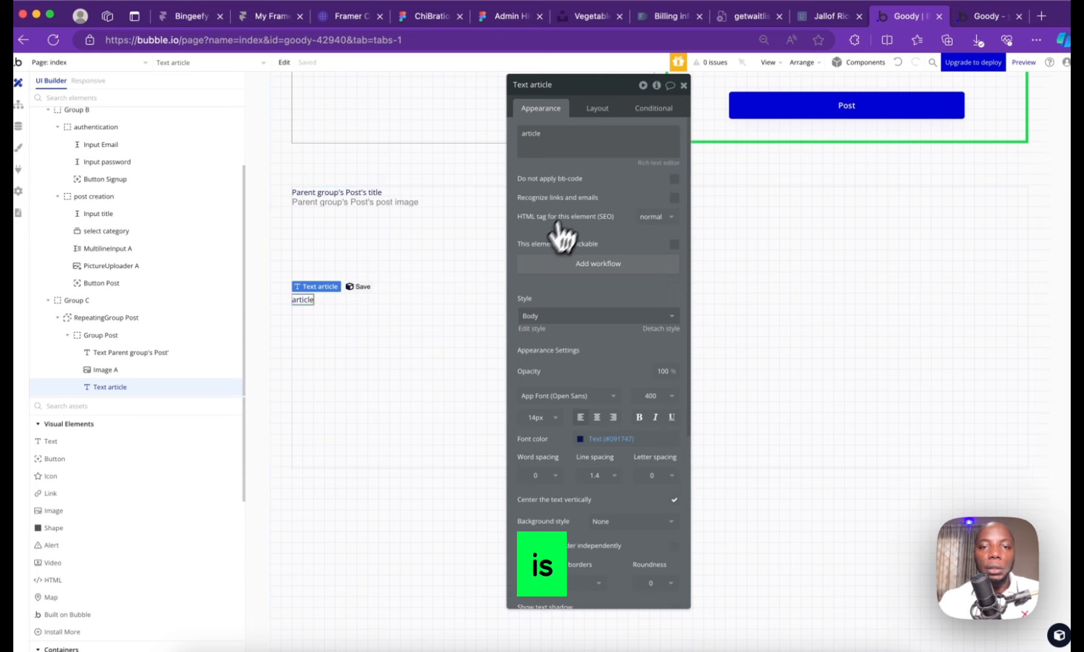
triple_click(564, 144)
click(691, 132)
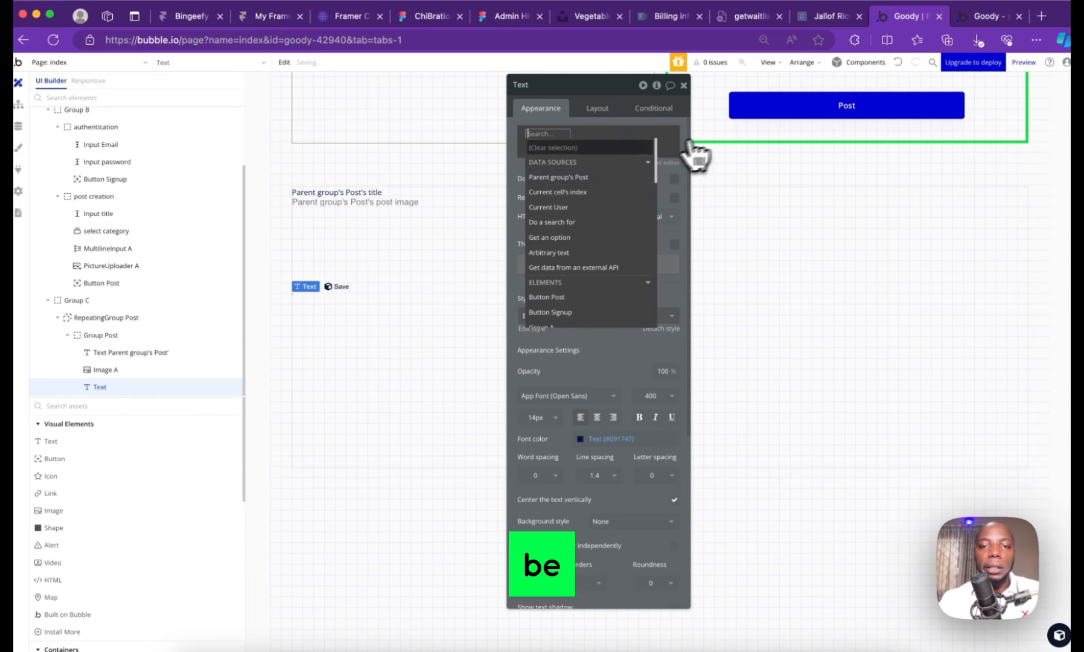
click(579, 176)
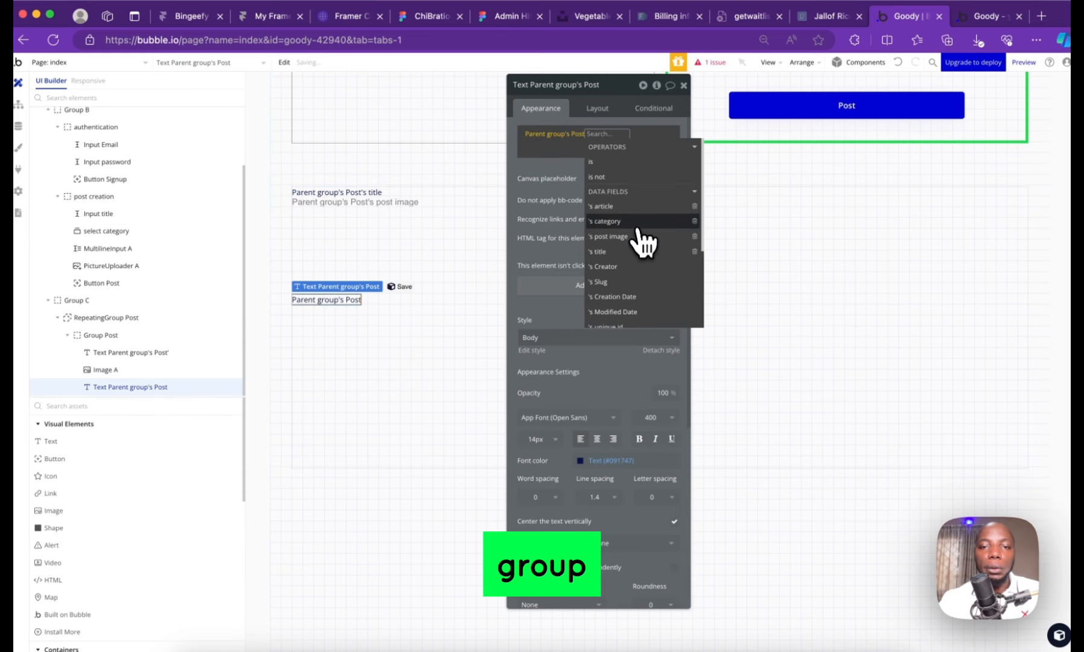
click(633, 208)
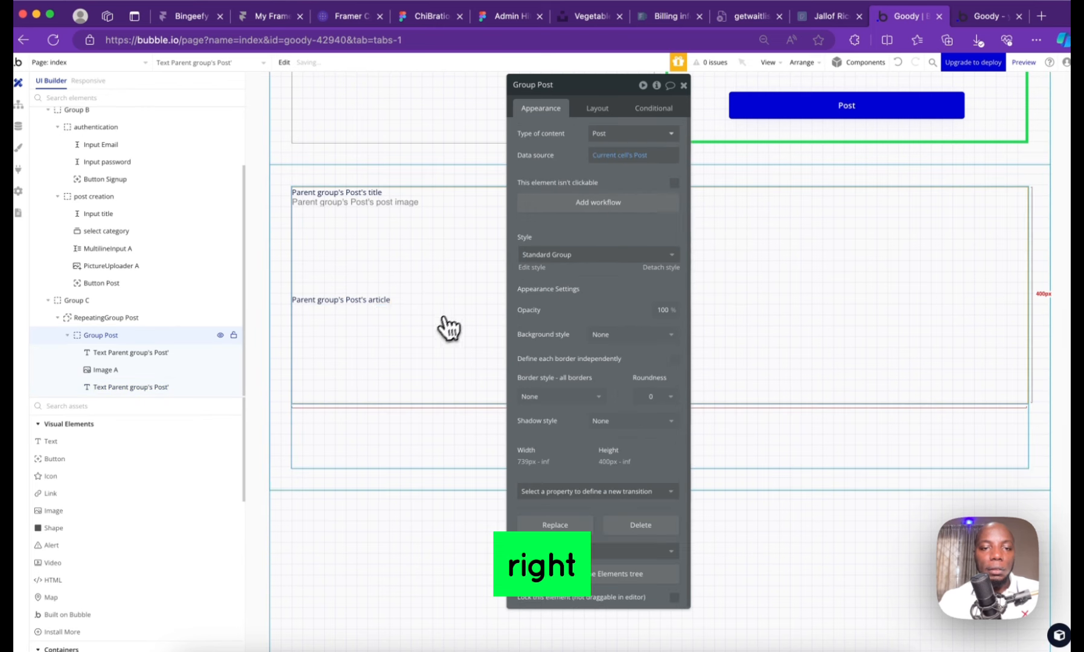
click(596, 108)
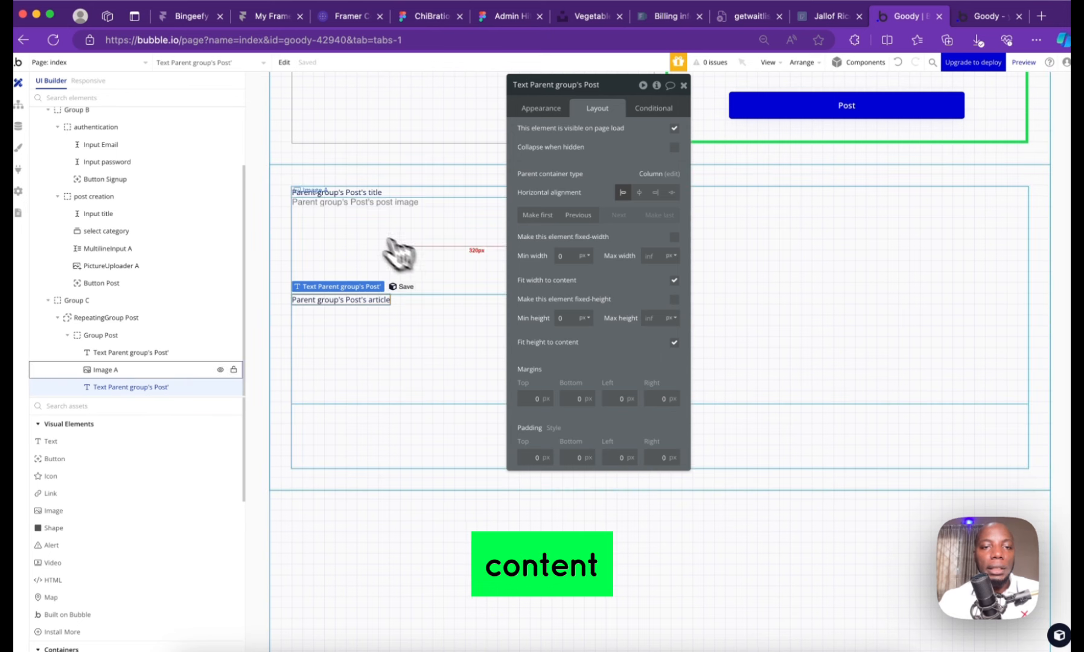
Enable gap spacing on Group Post with a 20 px row gap and 20 px padding
click(363, 207)
click(385, 390)
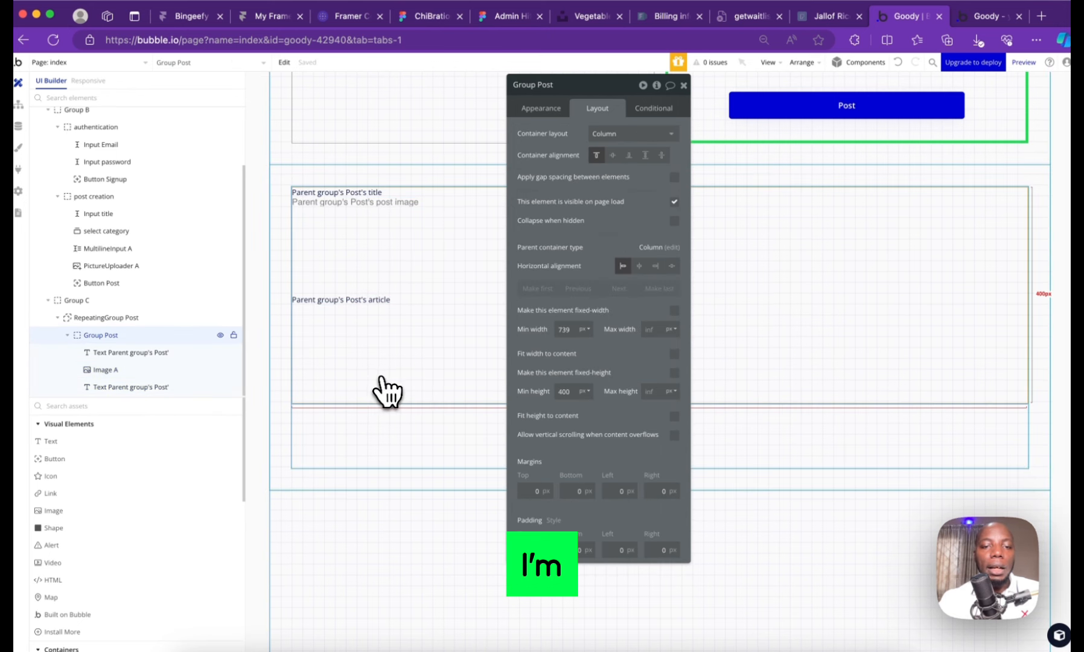
click(673, 177)
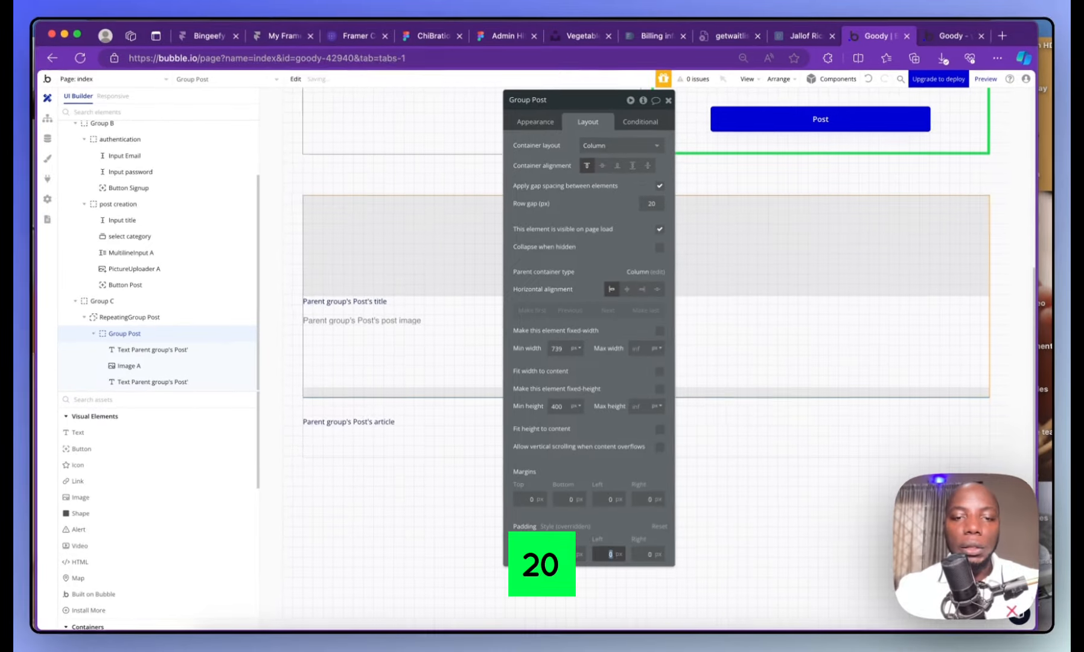
key(Tab)
text(20)
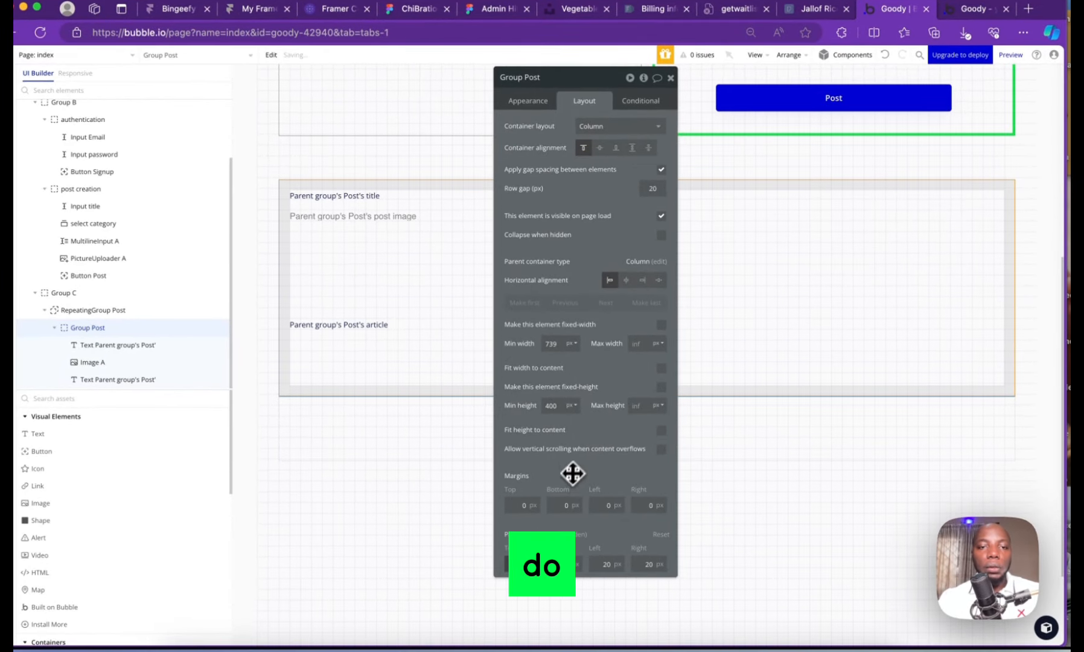
click(671, 78)
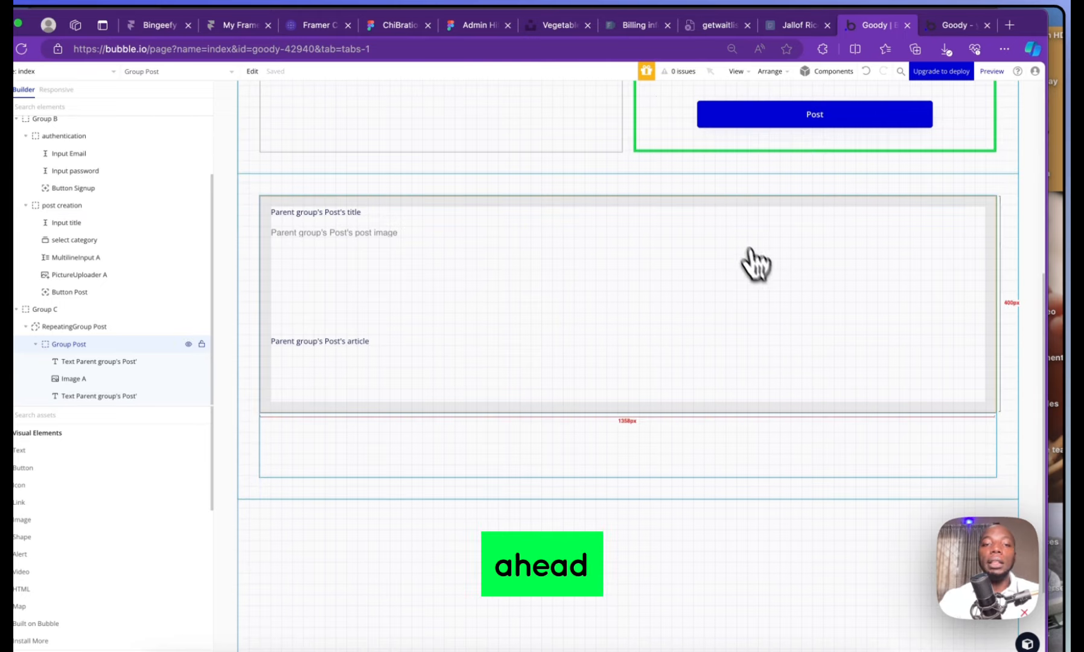
scroll(755, 271, up, 6)
scroll(762, 278, down, 5)
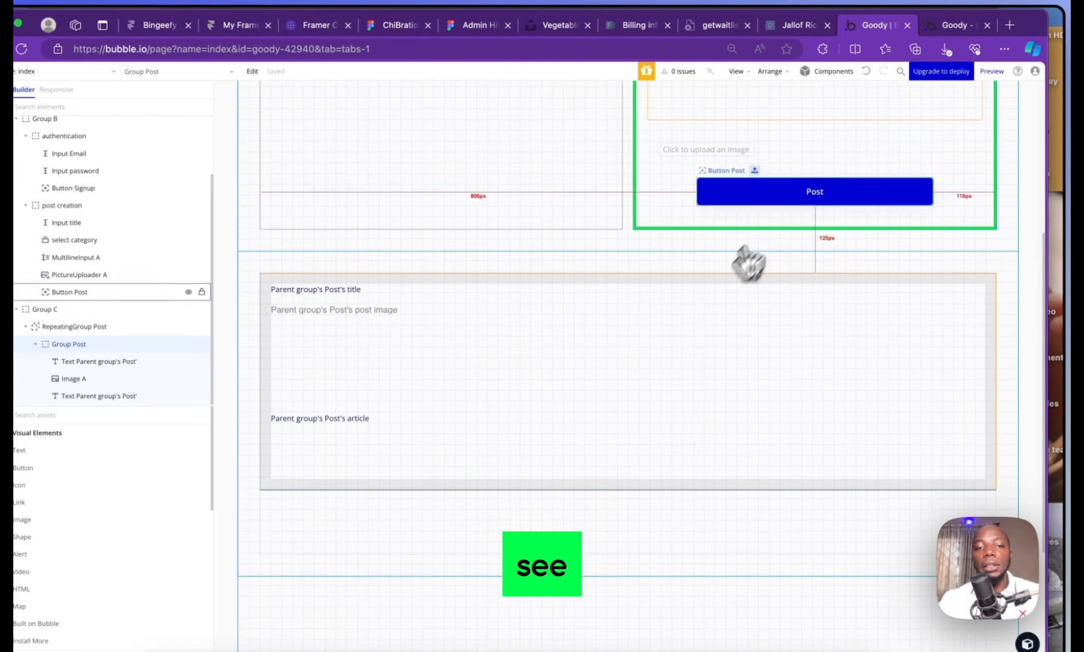
Launch a live preview of the app
double_click(442, 532)
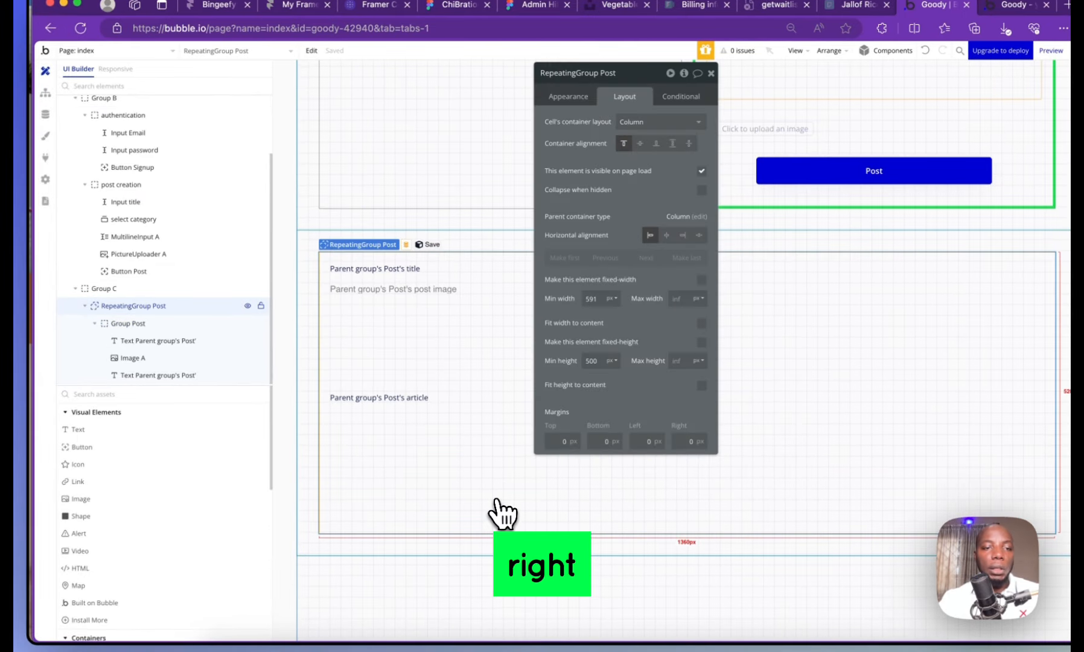
click(99, 288)
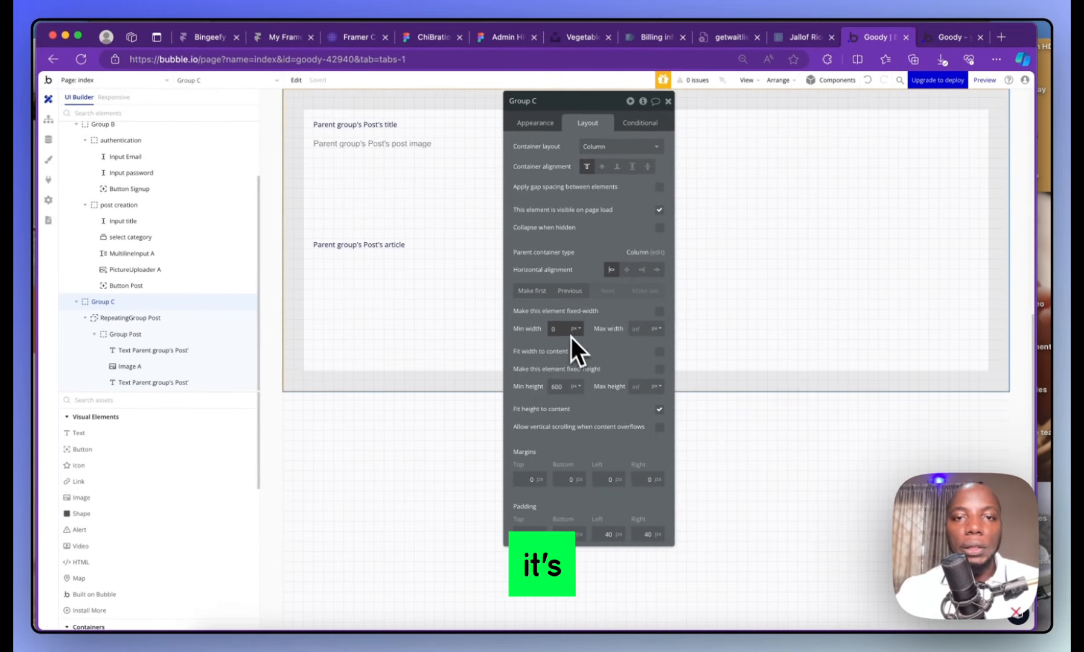
click(984, 79)
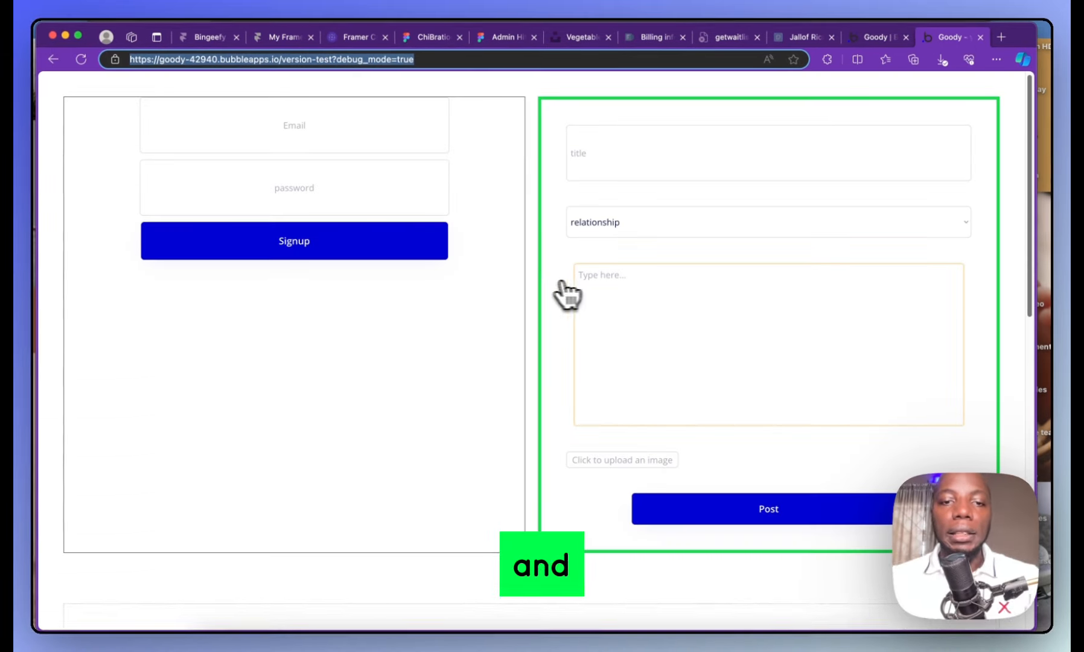
Scroll the preview's signup and post forms, focus the Email field, and return to the editor
scroll(465, 283, down, 1)
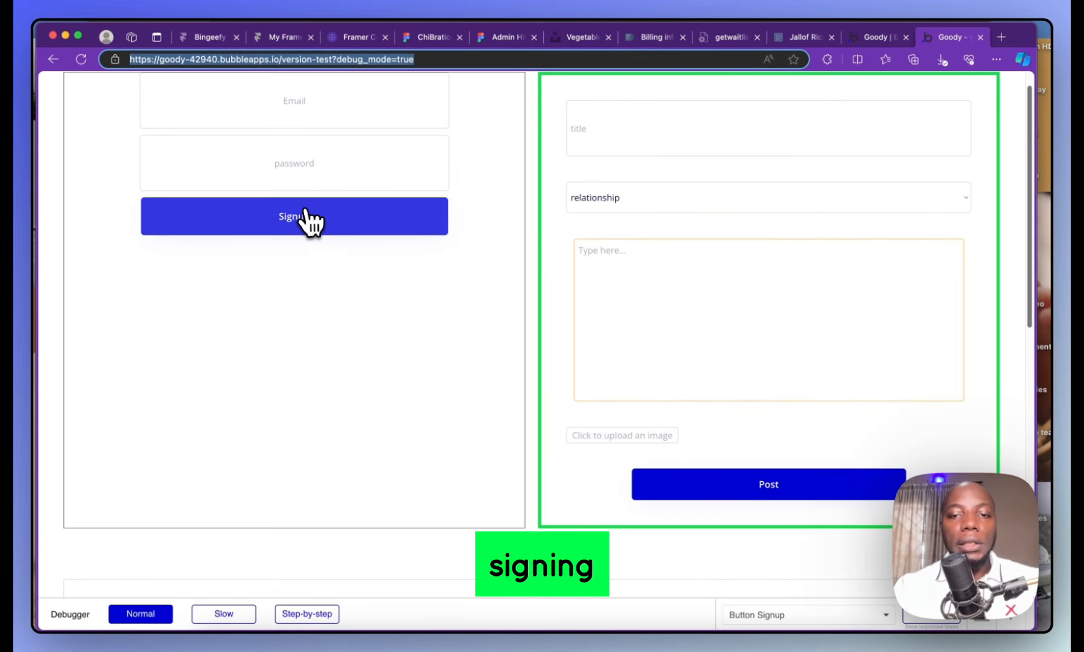
scroll(709, 336, down, 10)
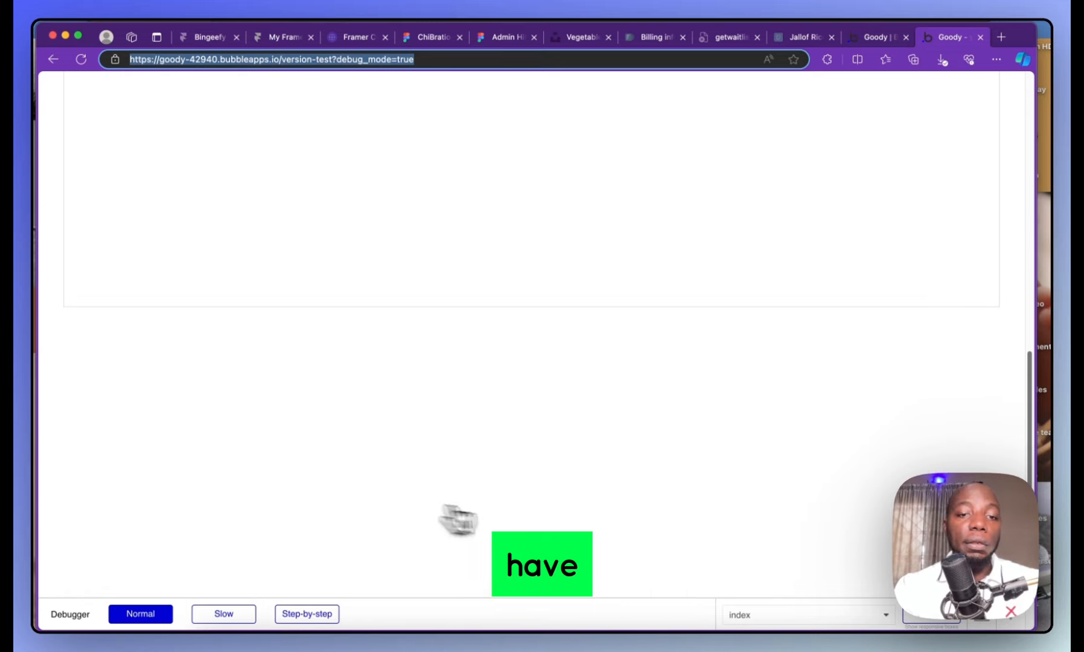
scroll(541, 369, up, 10)
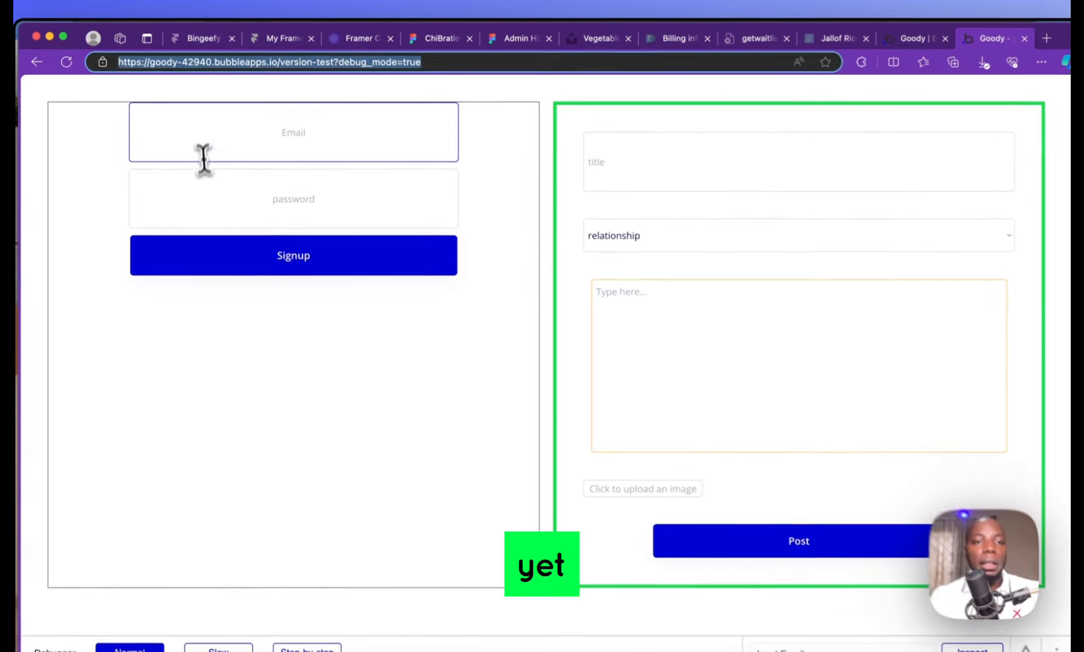
click(210, 136)
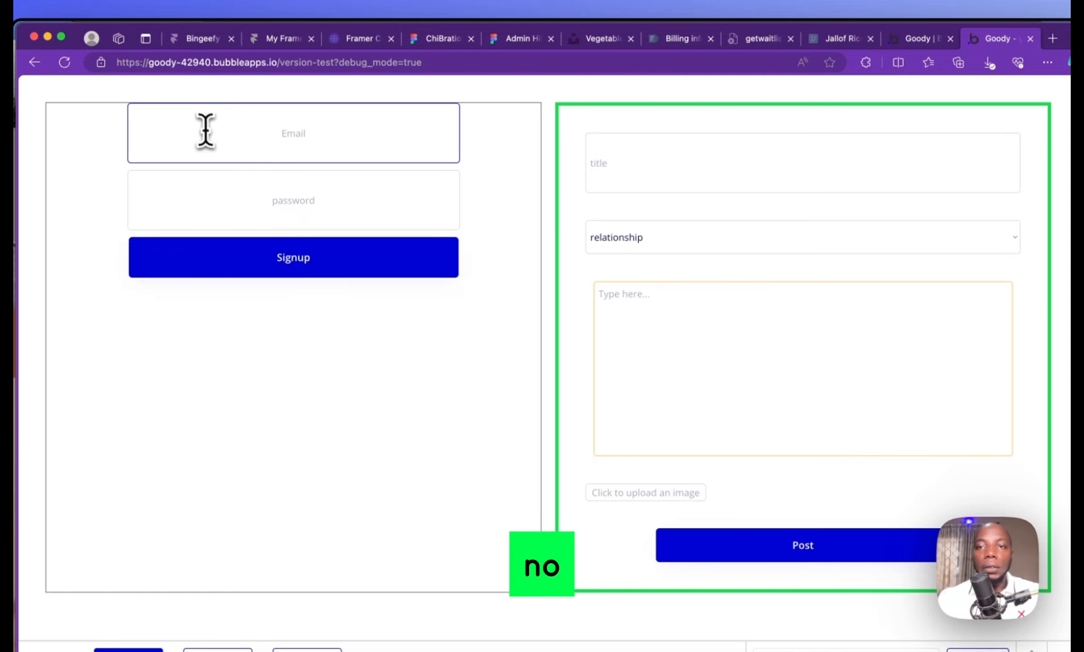
click(899, 40)
scroll(379, 215, up, 3)
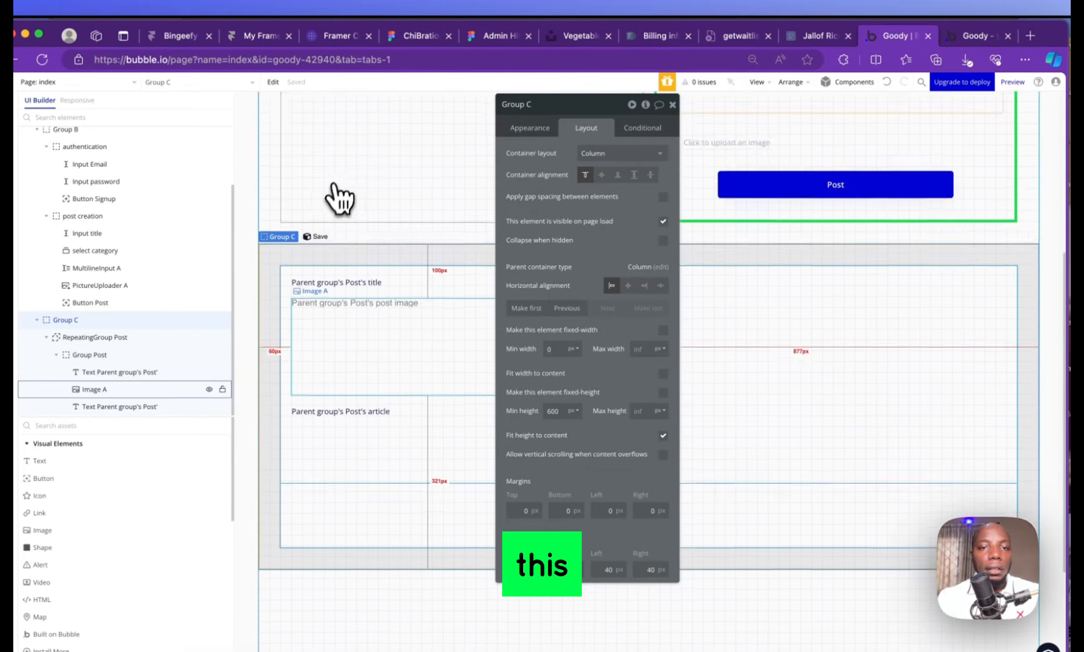
Change Input Email's content format to Email and go back to the preview
scroll(344, 211, up, 5)
click(404, 164)
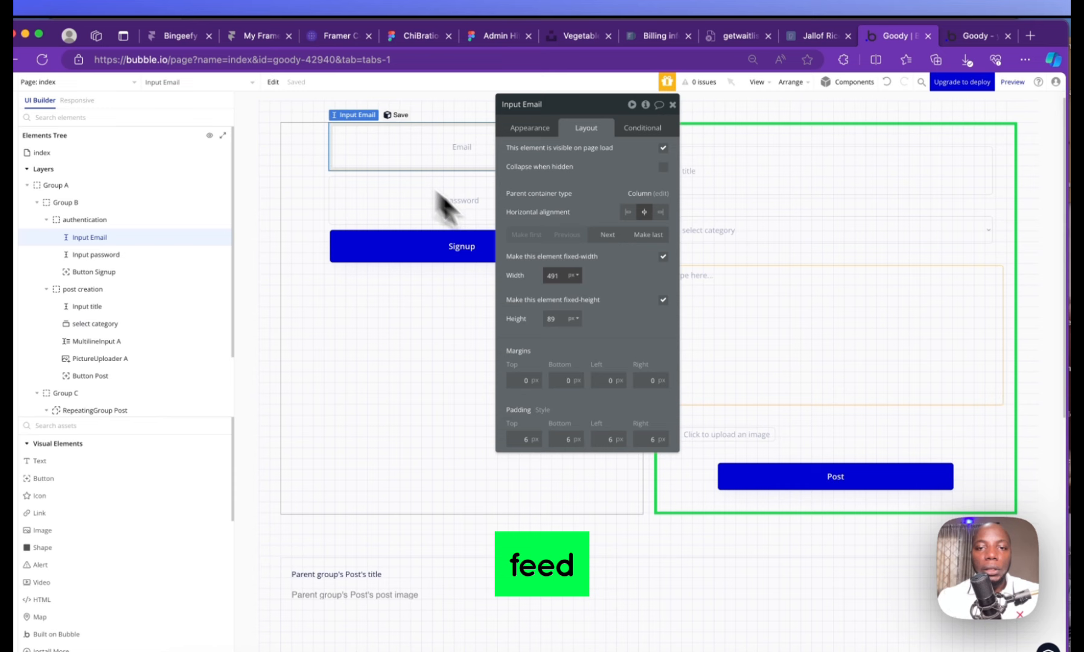
click(538, 131)
click(624, 217)
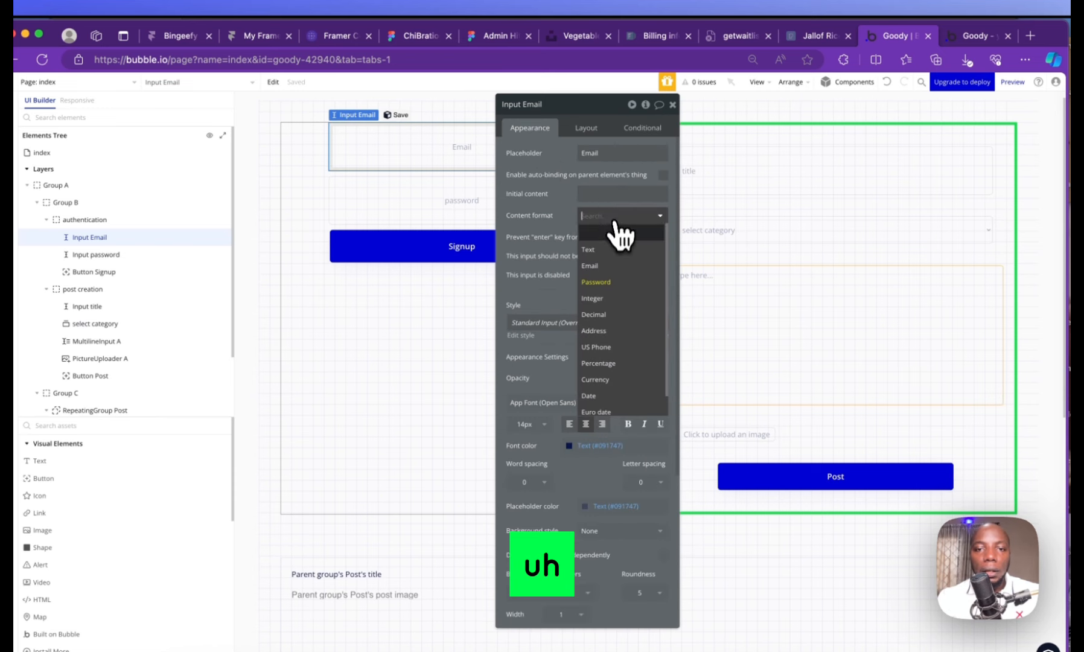
click(608, 275)
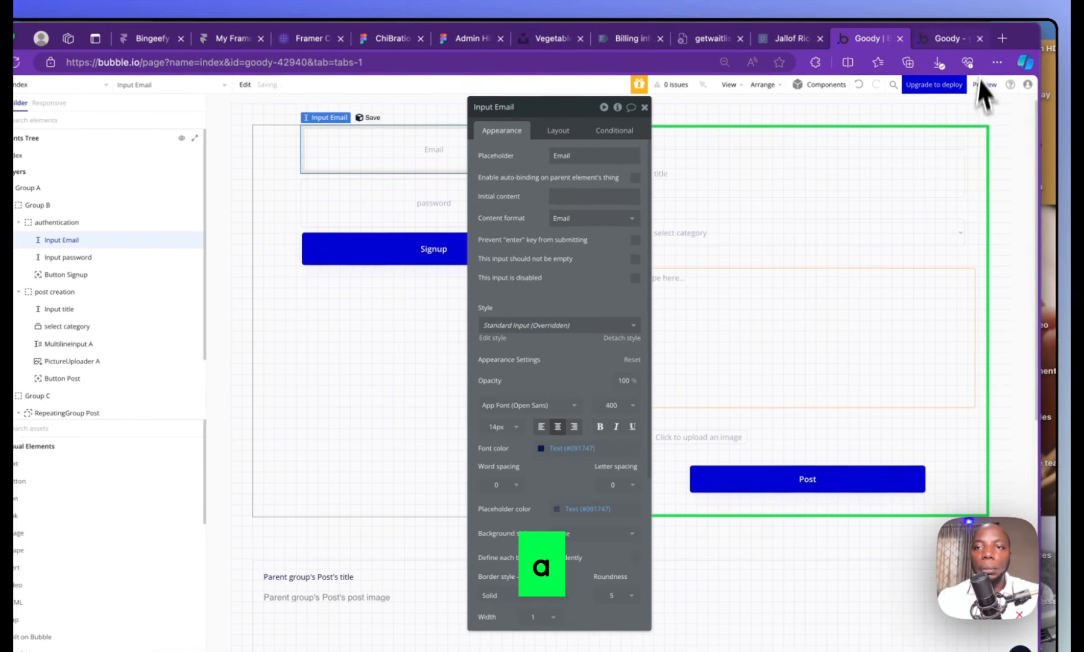
click(948, 39)
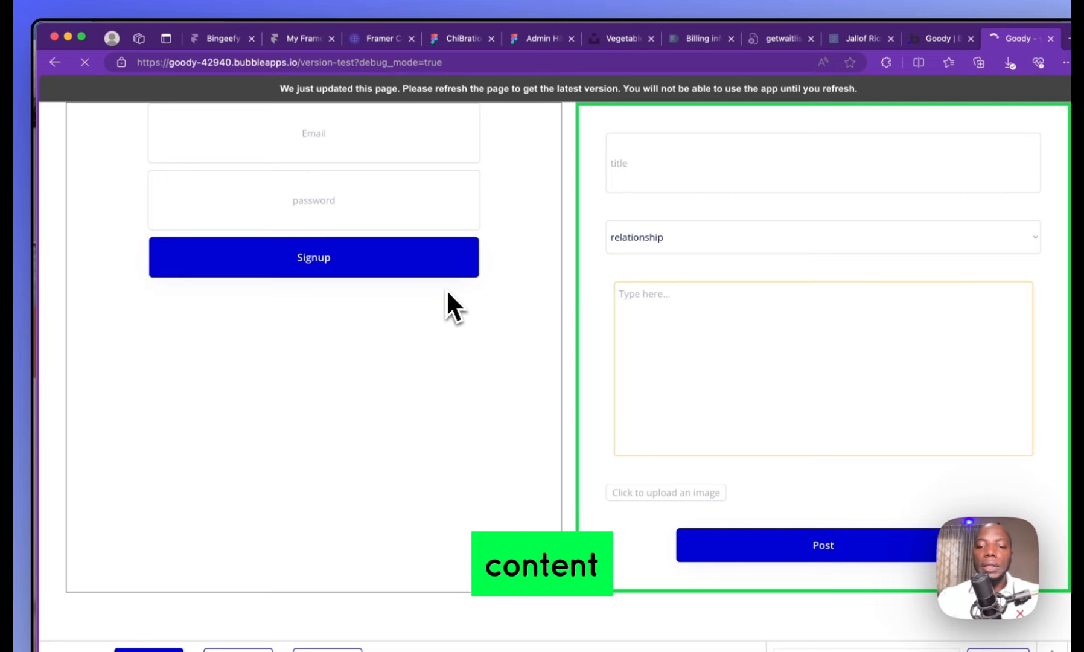
Submit the preview's Signup form with a test email address and password, then return to the editor
click(351, 131)
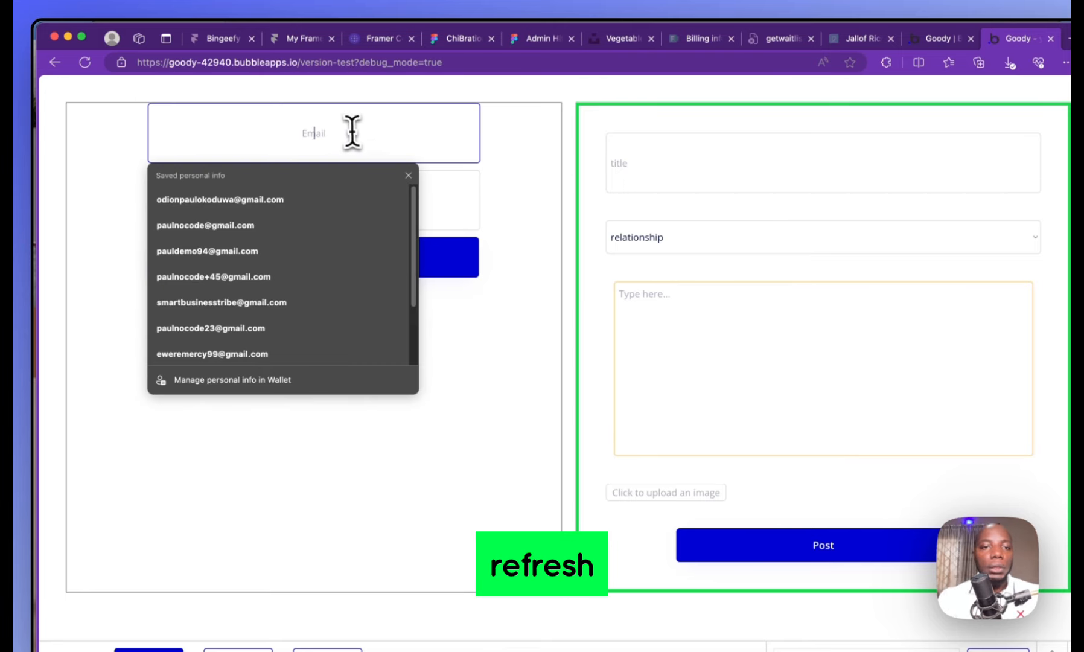
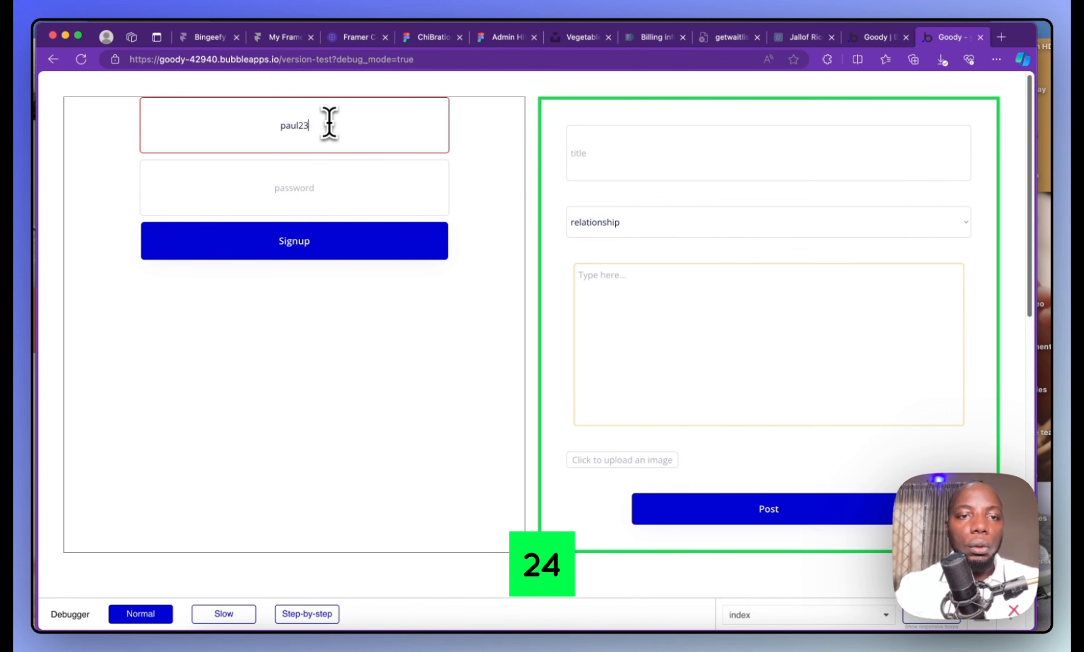
key(Tab)
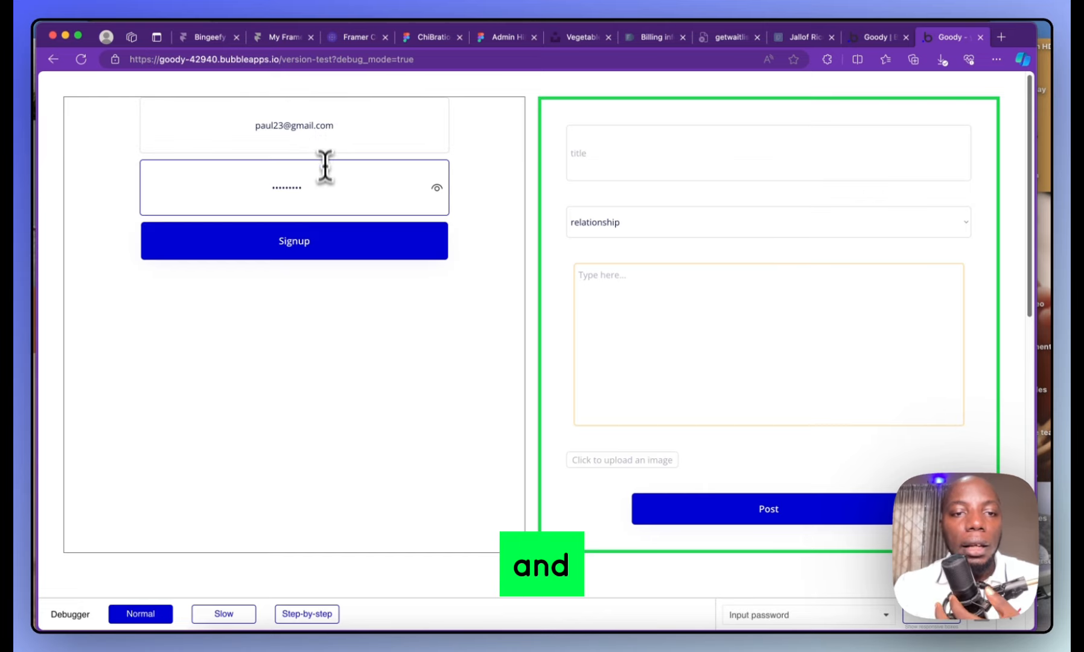
click(314, 244)
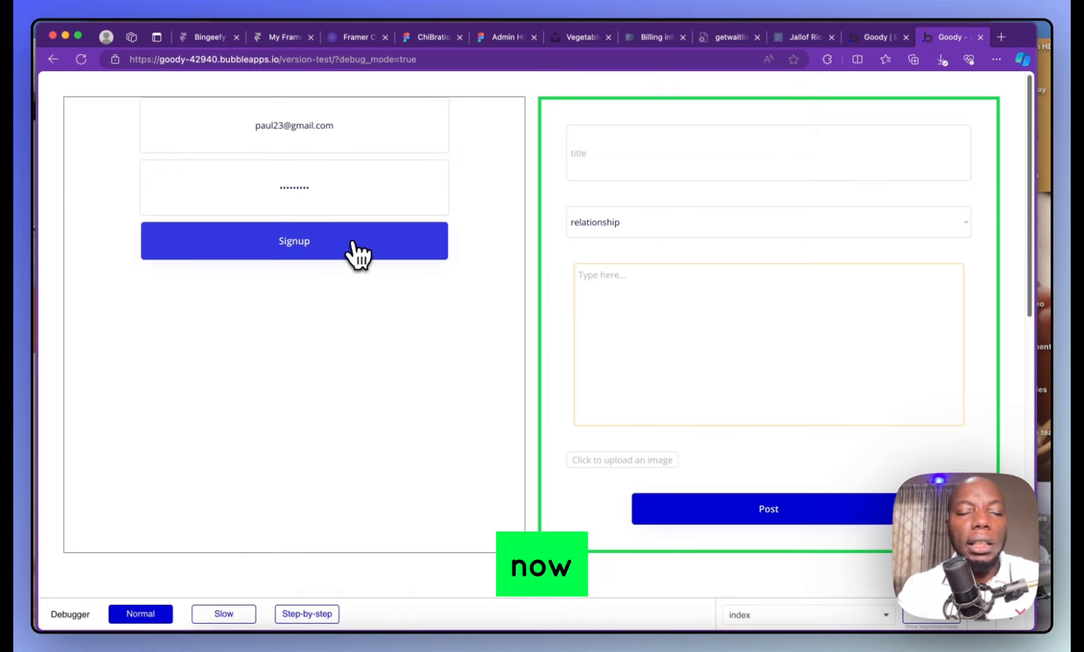
scroll(350, 272, down, 3)
scroll(346, 286, up, 3)
click(876, 37)
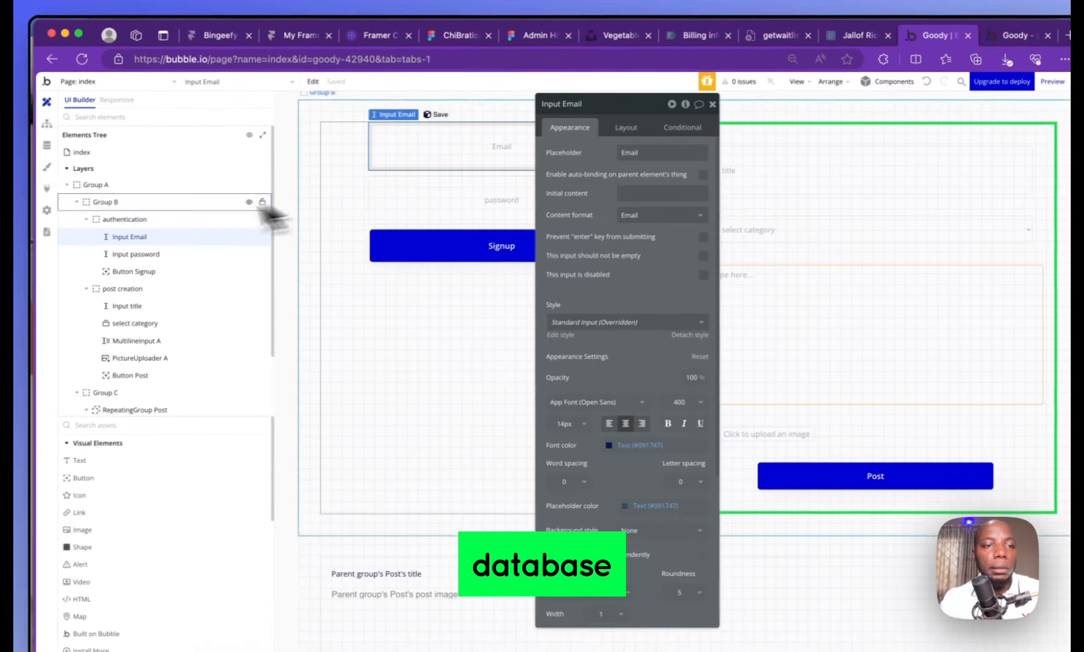
Open App data on the All Users table and reload to refresh its entries
click(47, 144)
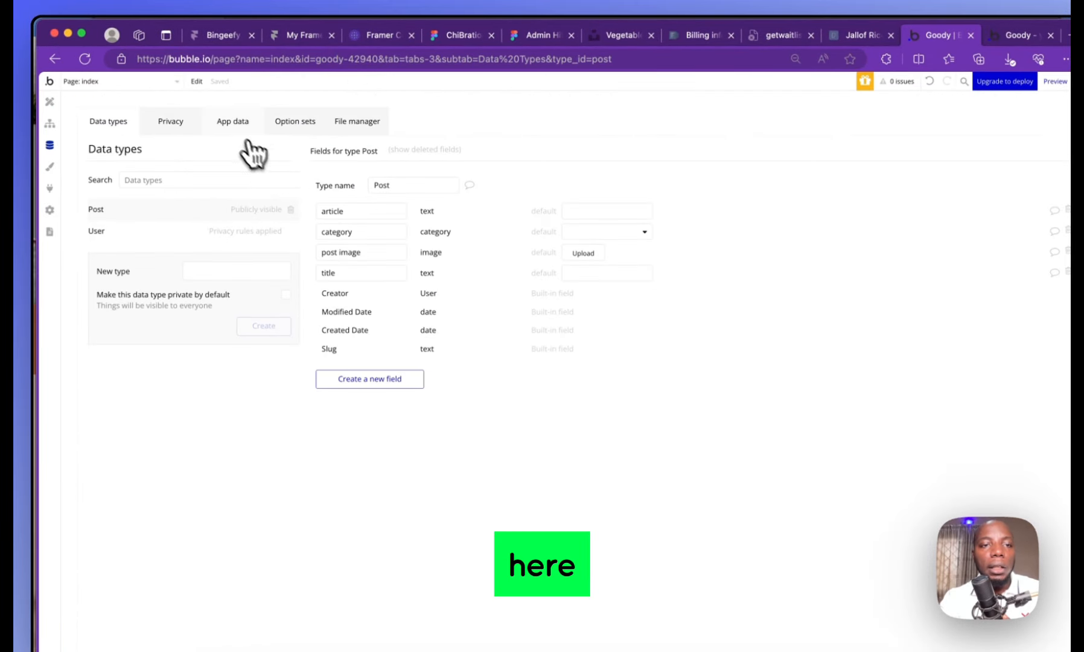
click(235, 123)
click(112, 284)
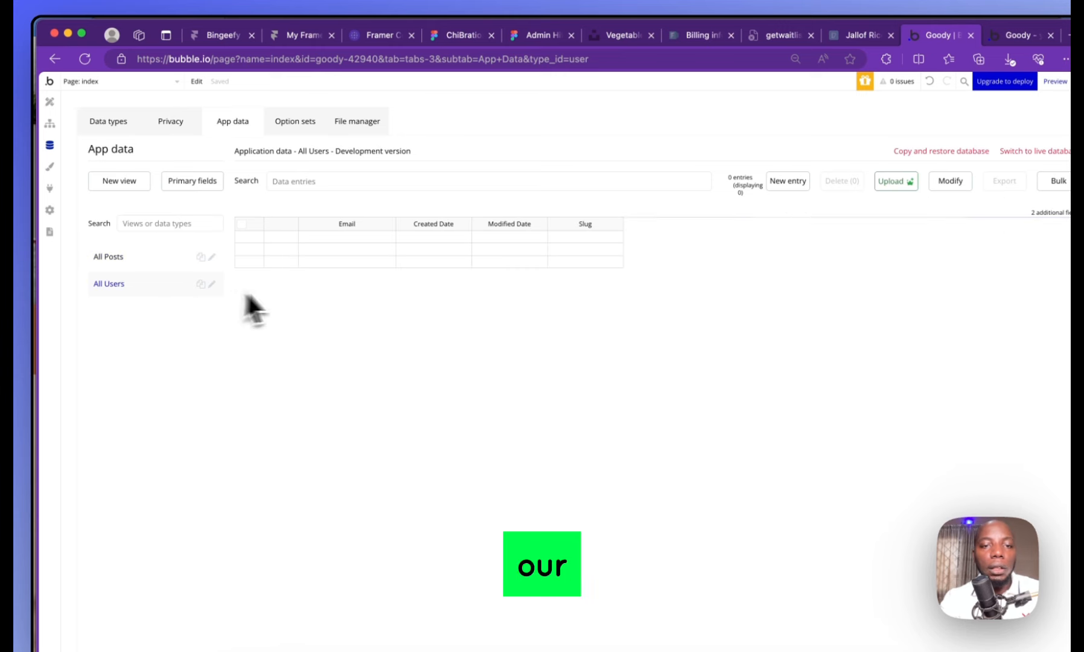
click(301, 240)
click(291, 239)
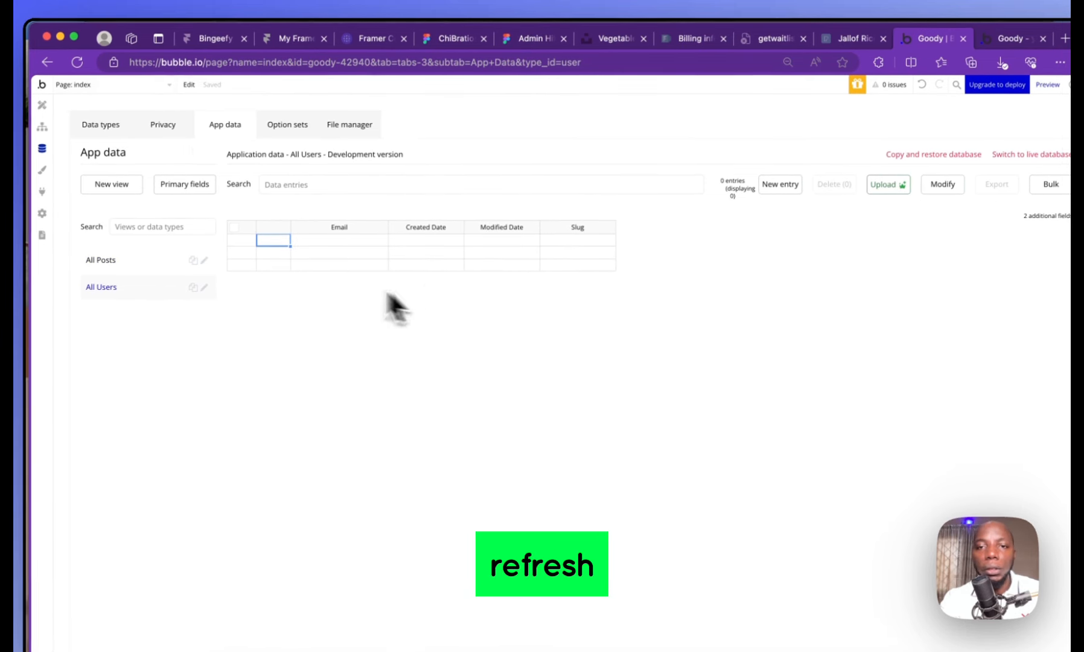
click(78, 62)
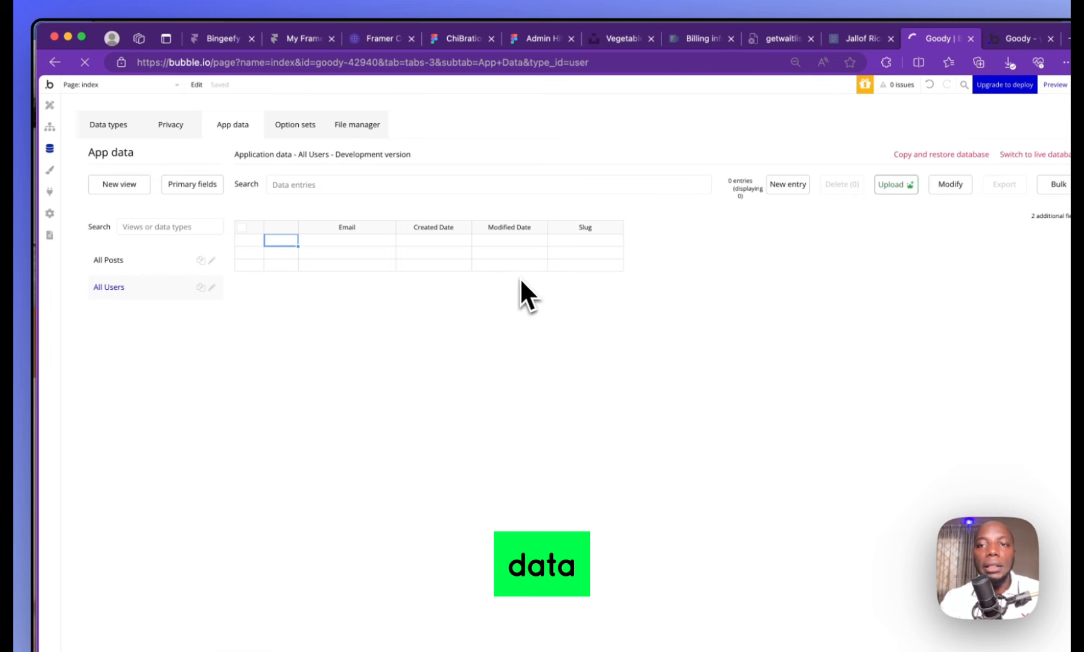
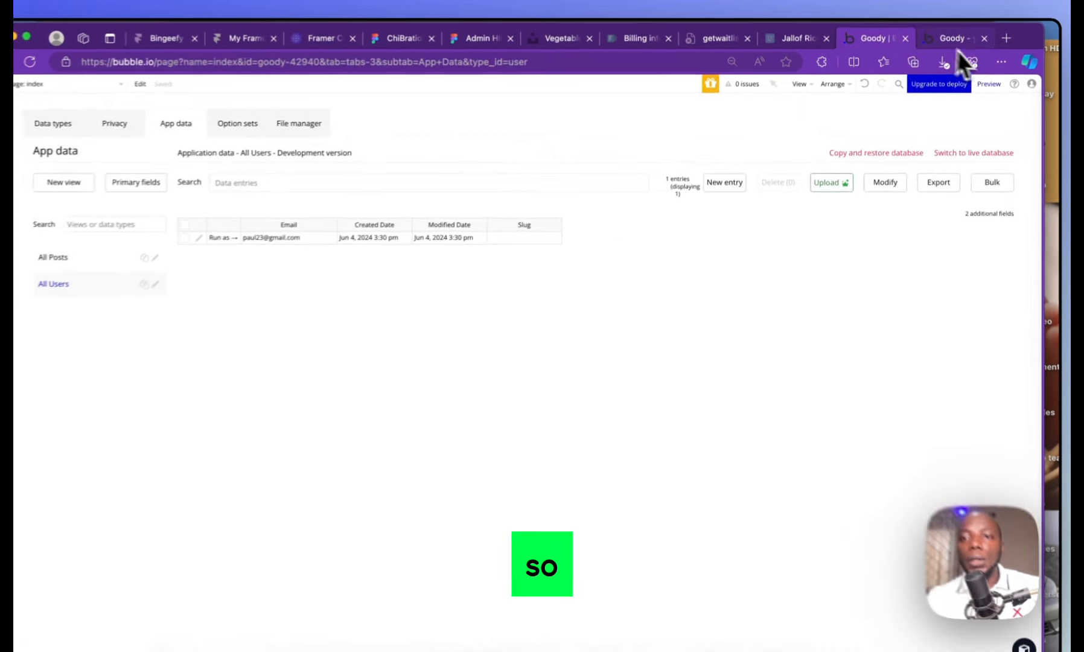
Change Input title's content format from Password to Text
click(955, 41)
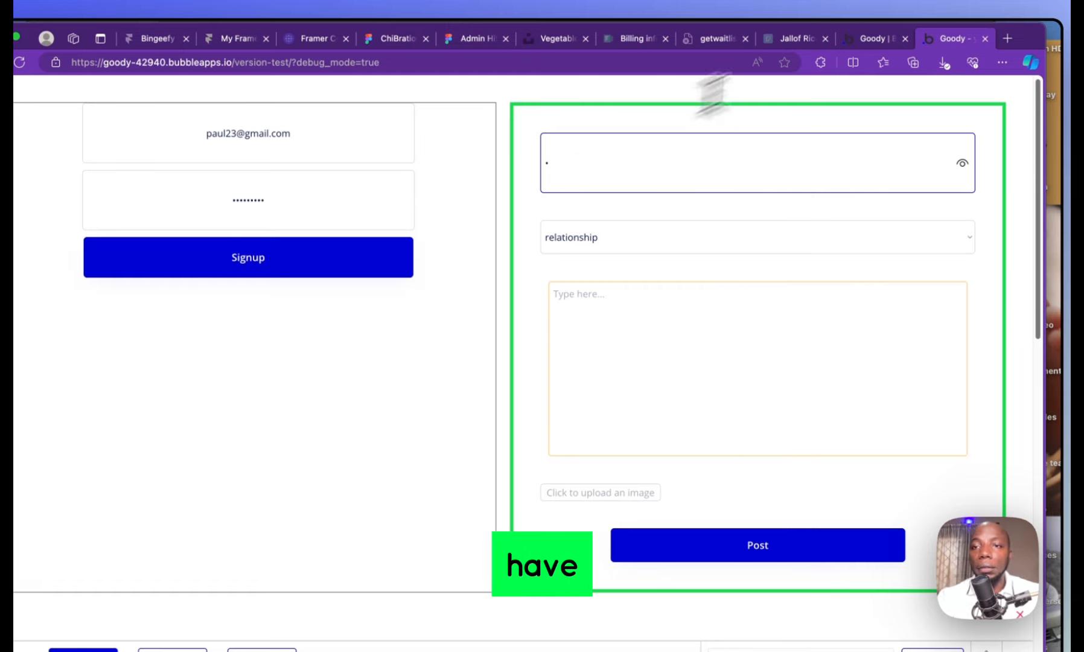
click(880, 40)
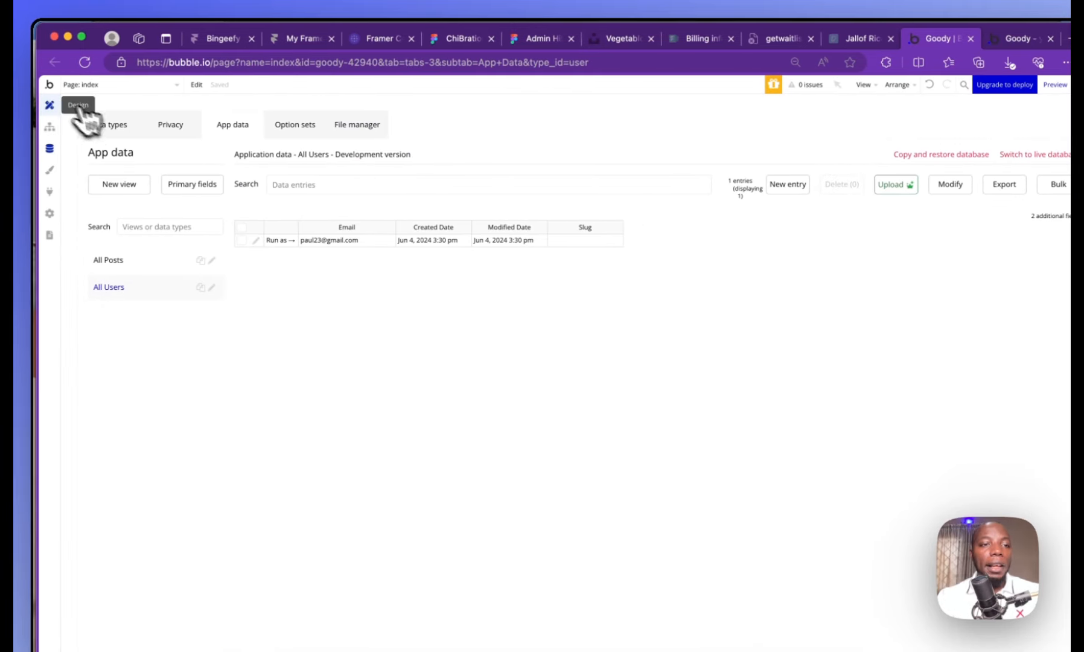
click(49, 105)
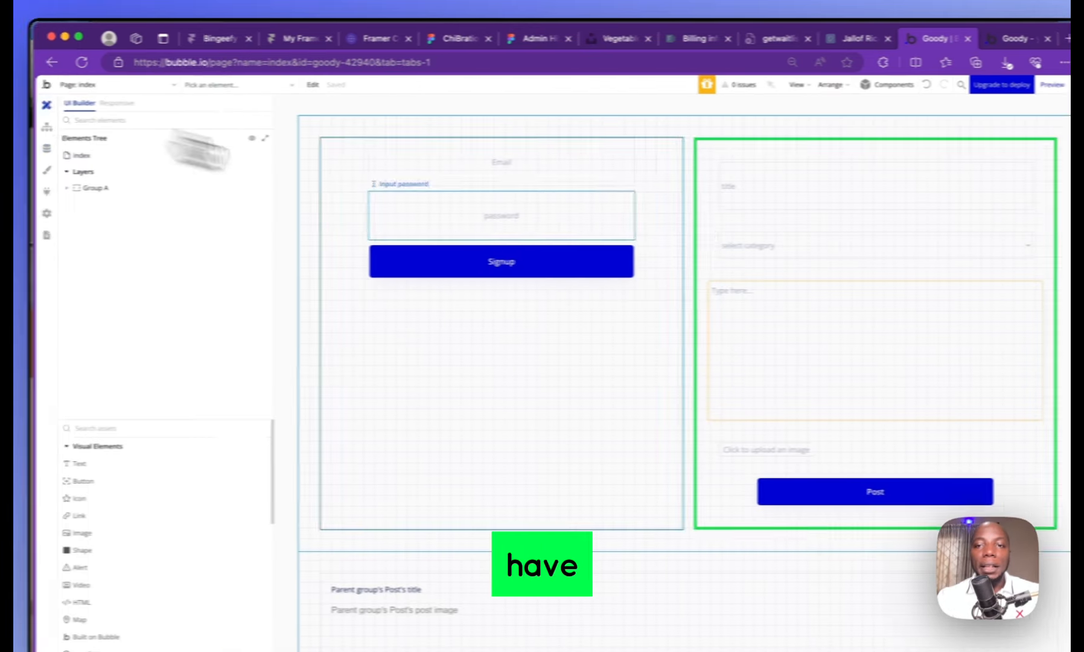
click(772, 193)
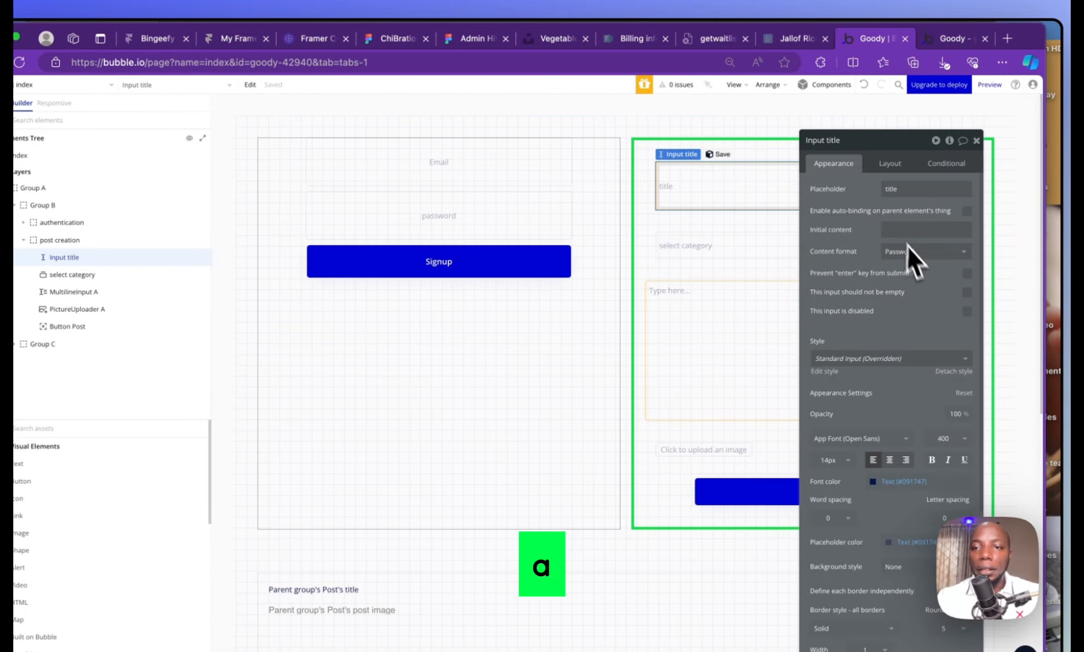
click(908, 252)
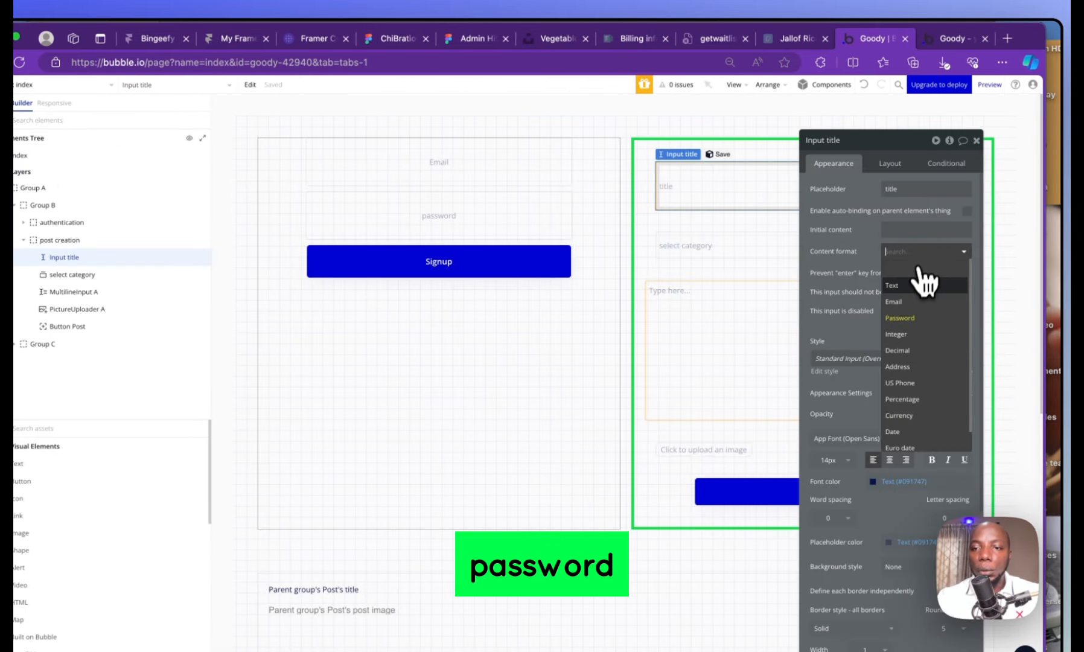
click(900, 298)
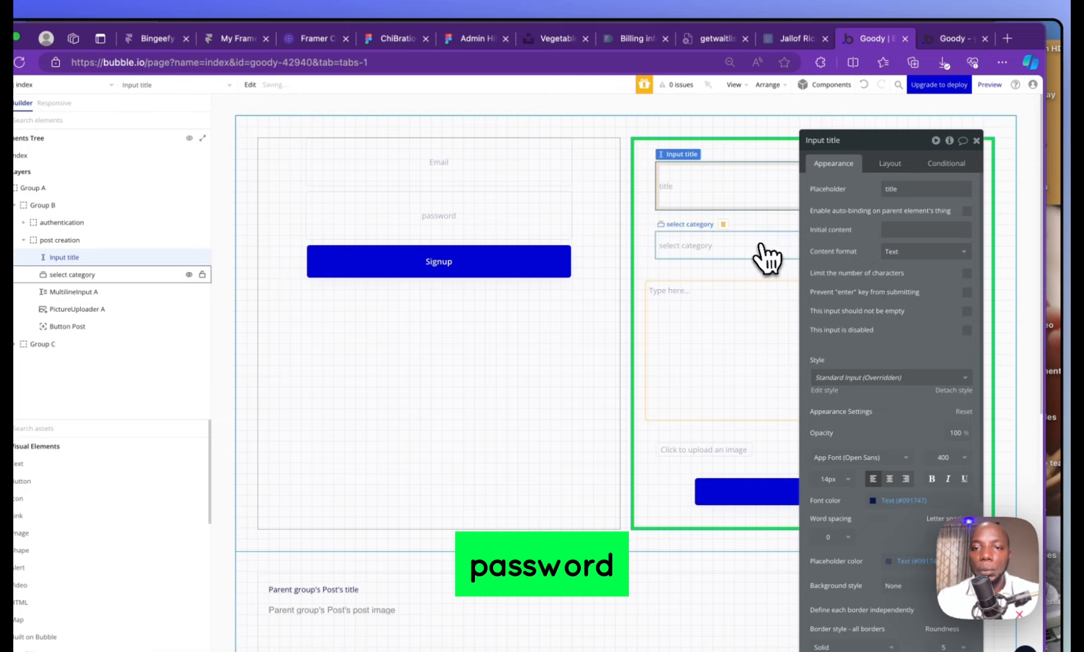
Reload the Goody test preview so it picks up the title input change
click(731, 336)
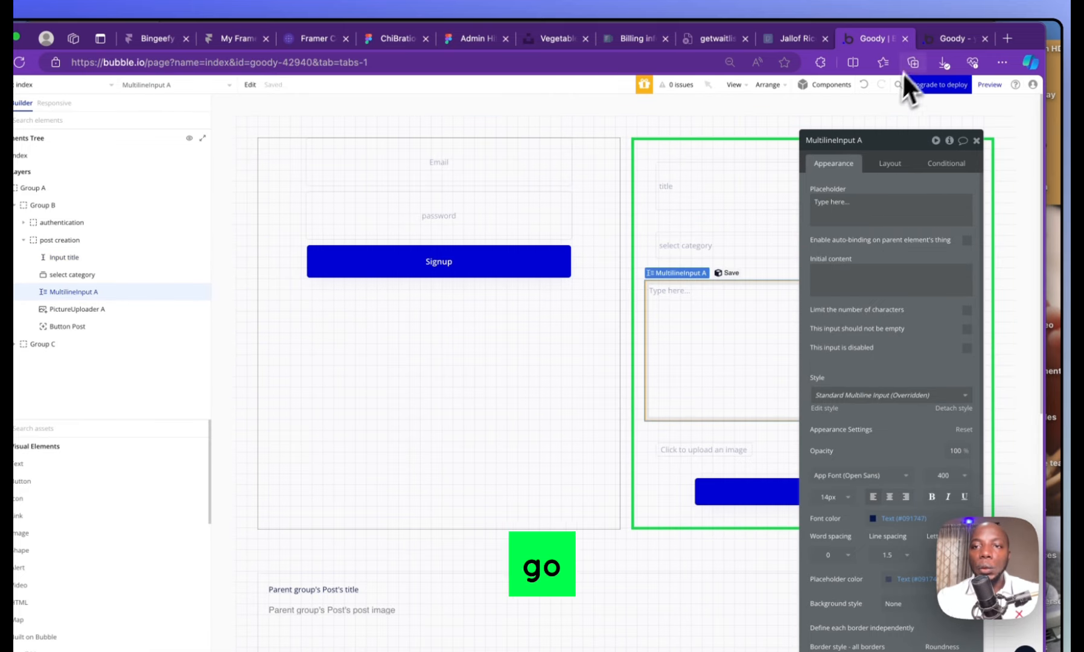
click(952, 39)
click(19, 62)
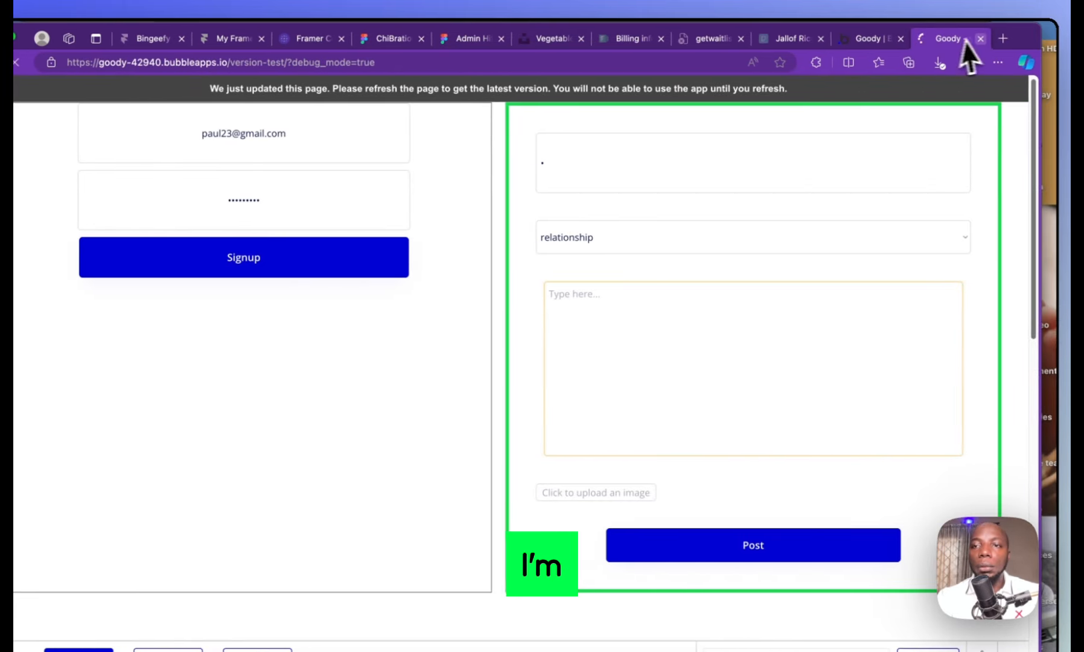
Copy several paragraphs of Lorem Ipsum sample text from lipsum.com
click(997, 39)
text(lorem)
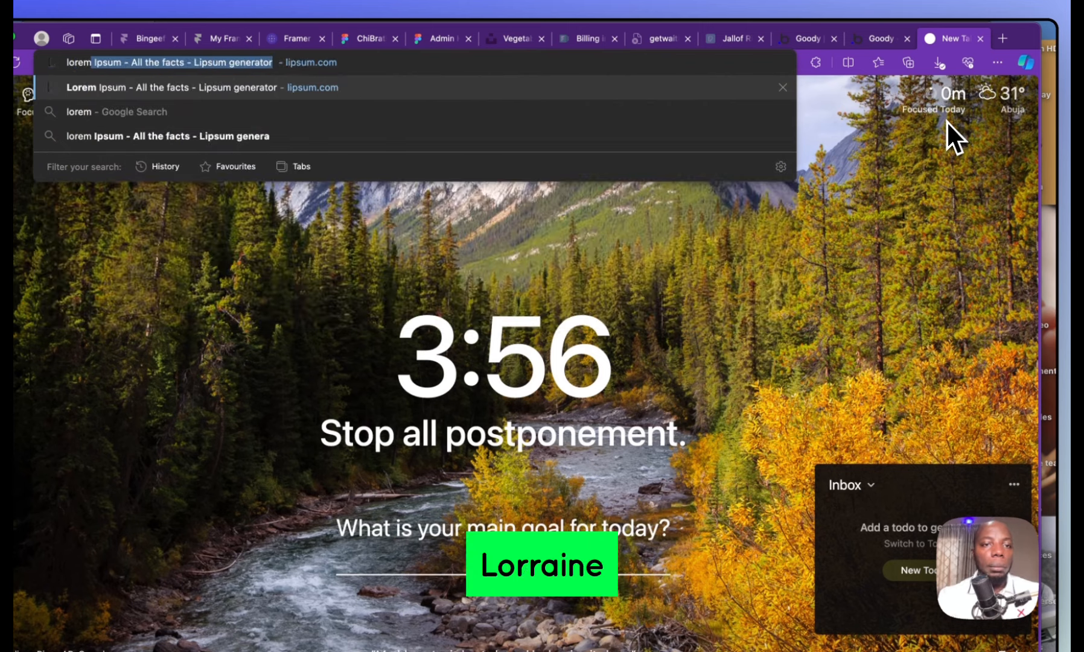
key(Return)
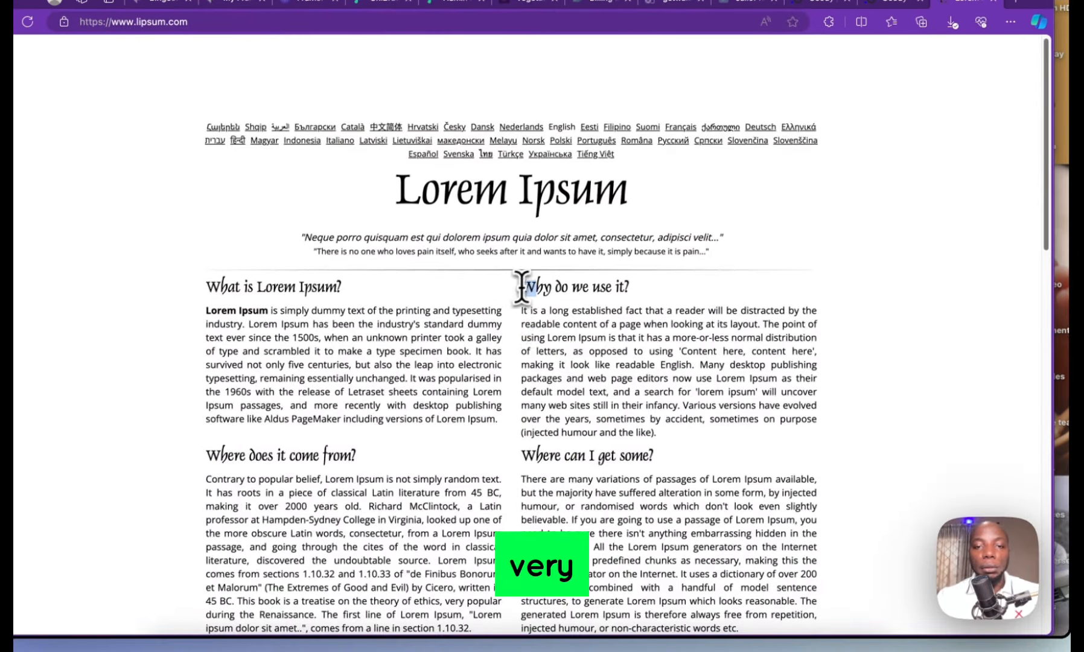
drag(522, 286, 815, 600)
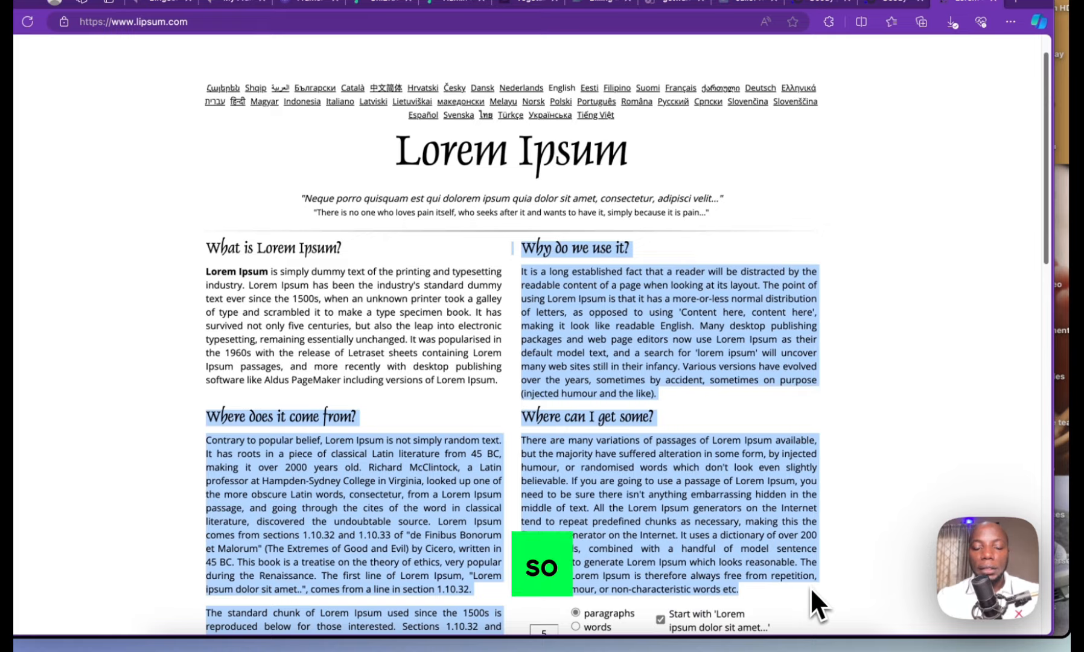
key(super+c)
Enter the title 'My first post' and paste the Lorem Ipsum text as the article
click(896, 0)
click(743, 118)
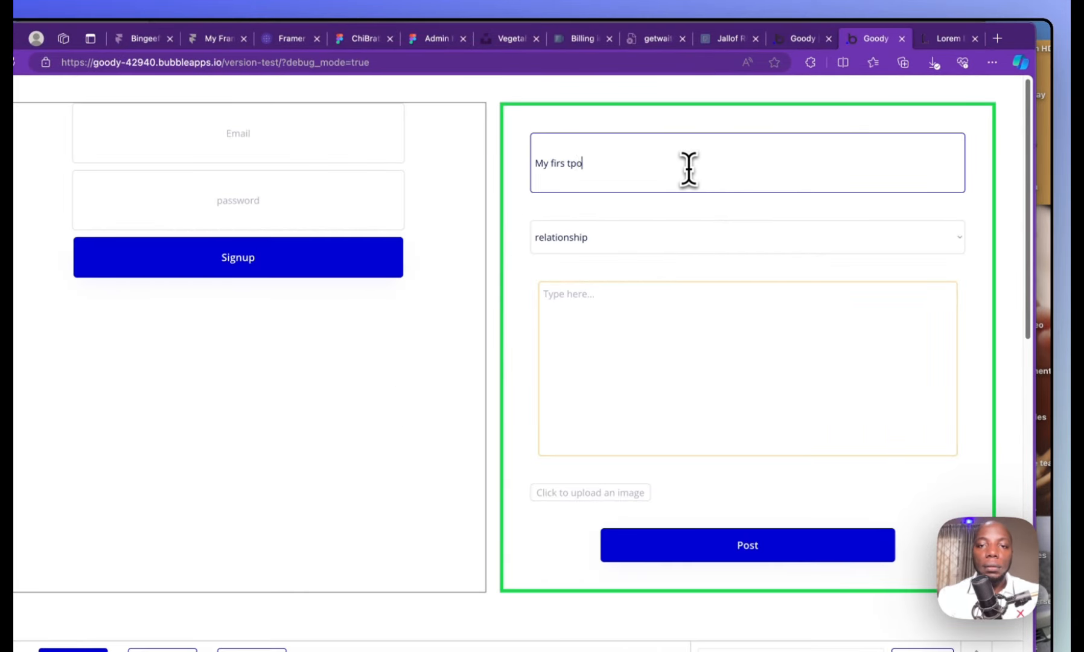
key(BackSpace)
key(BackSpace)
key(BackSpace)
key(BackSpace)
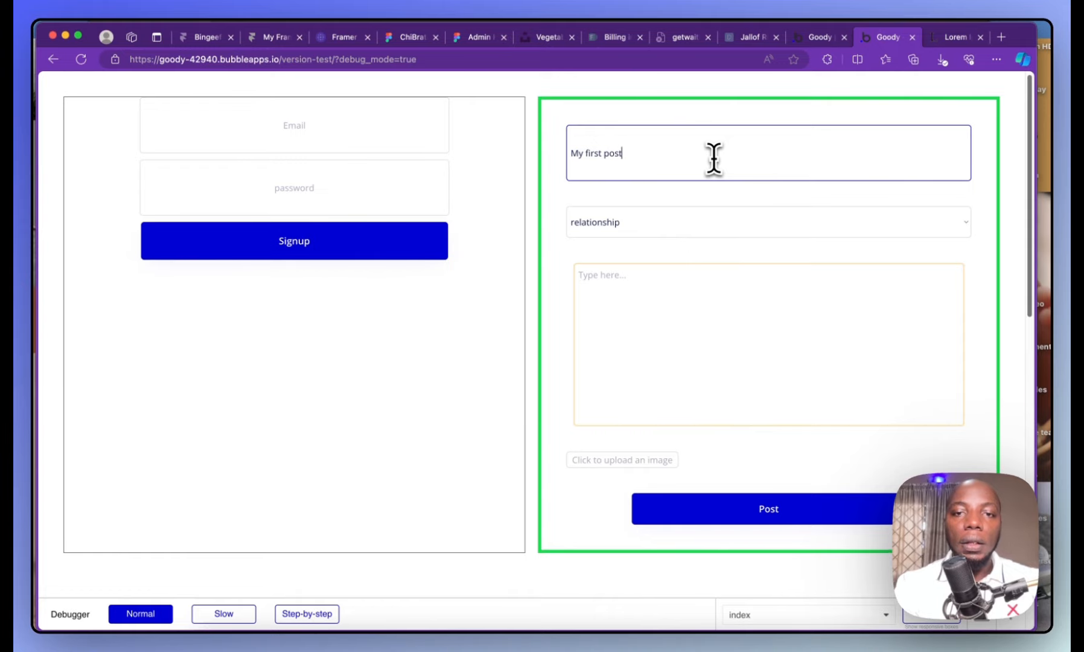
click(718, 273)
key(super+v)
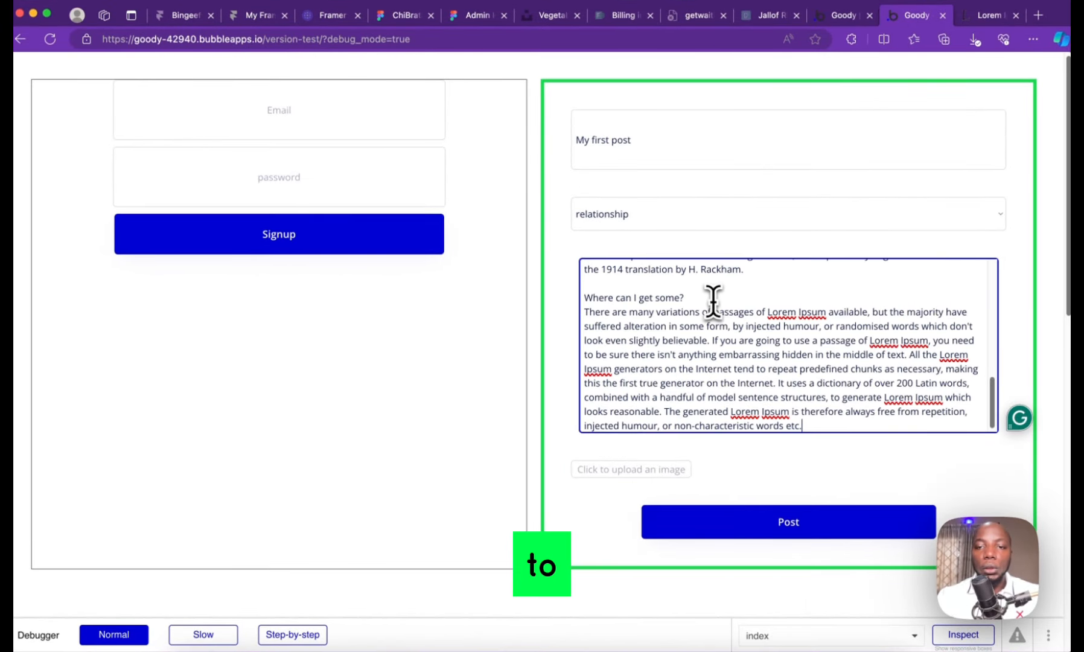
Attach the pexels-ella-olsson photo, submit the post, and scroll to check the list
click(671, 474)
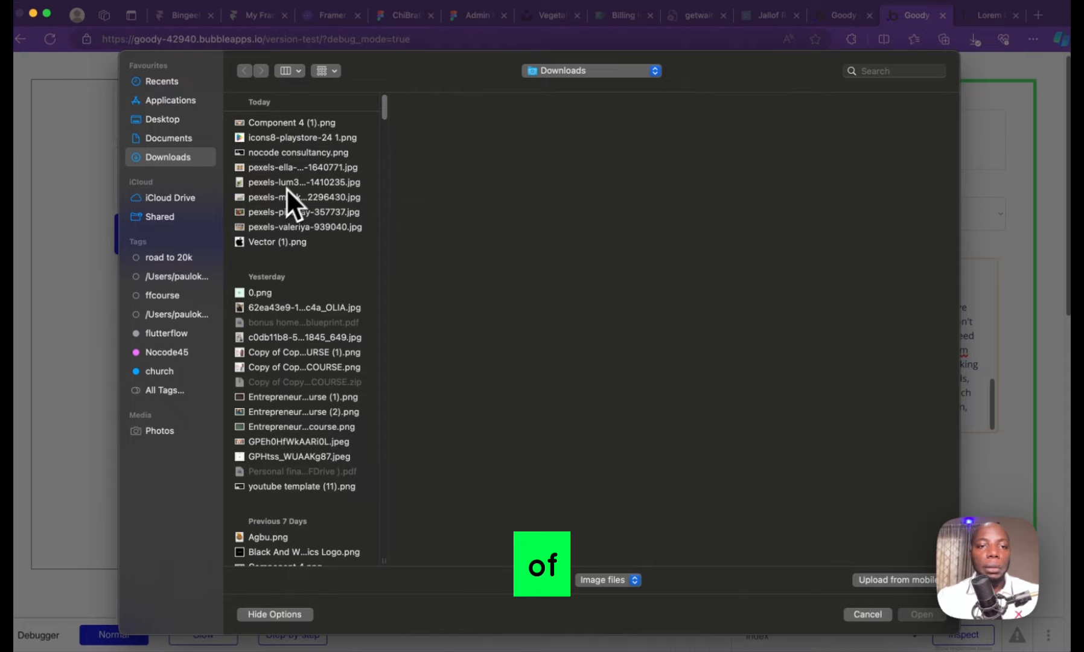
click(292, 168)
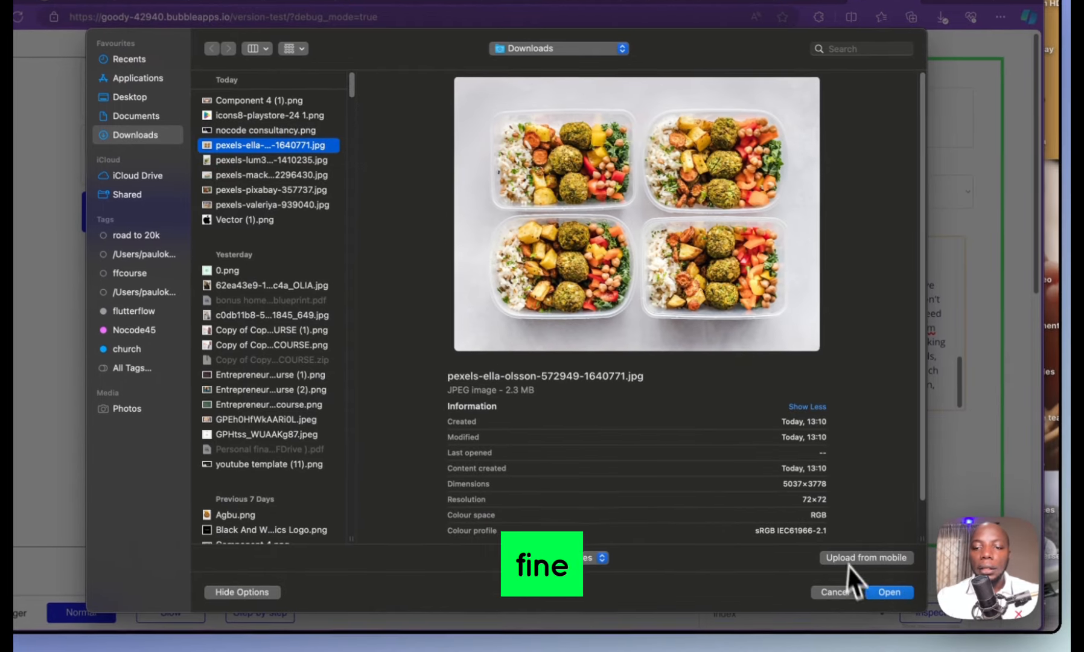
click(889, 592)
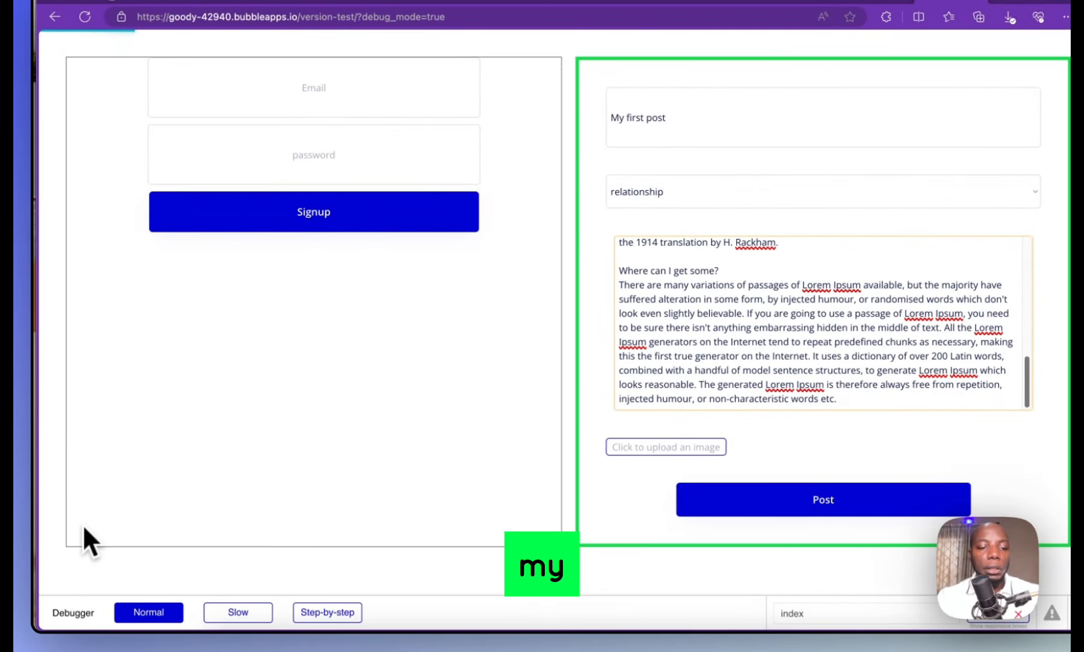
click(844, 499)
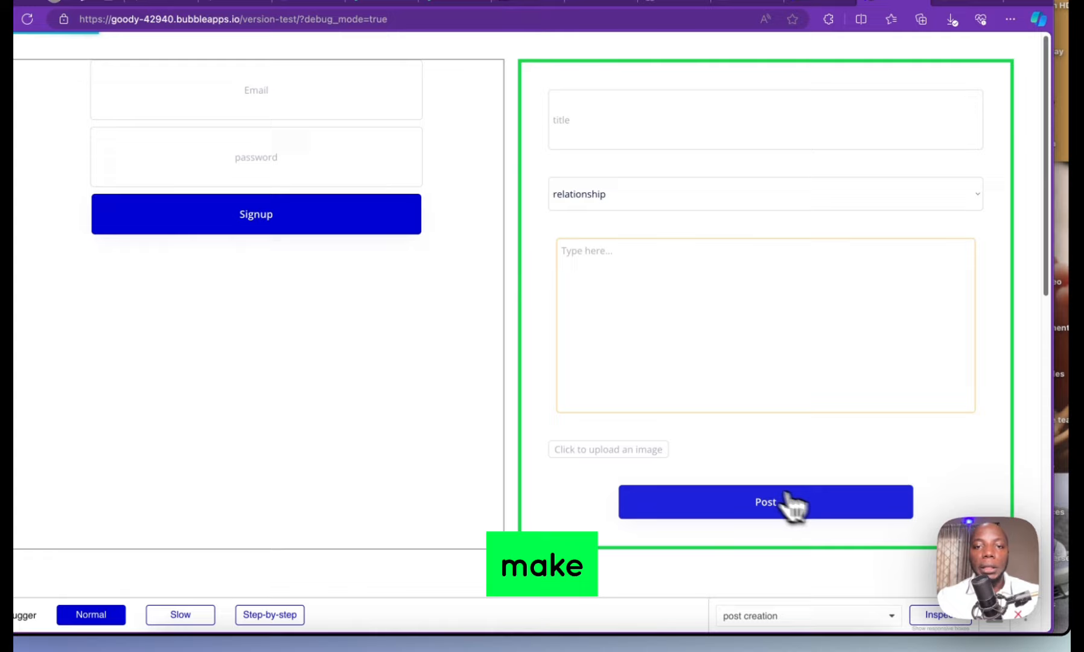
scroll(665, 416, down, 10)
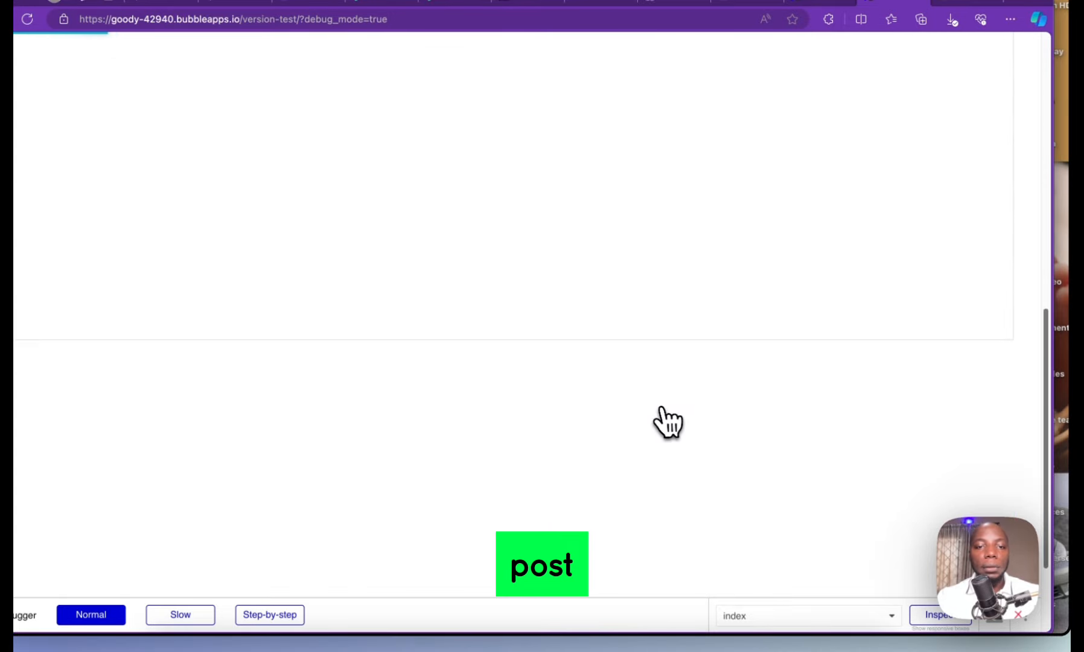
scroll(661, 415, up, 6)
scroll(656, 398, down, 5)
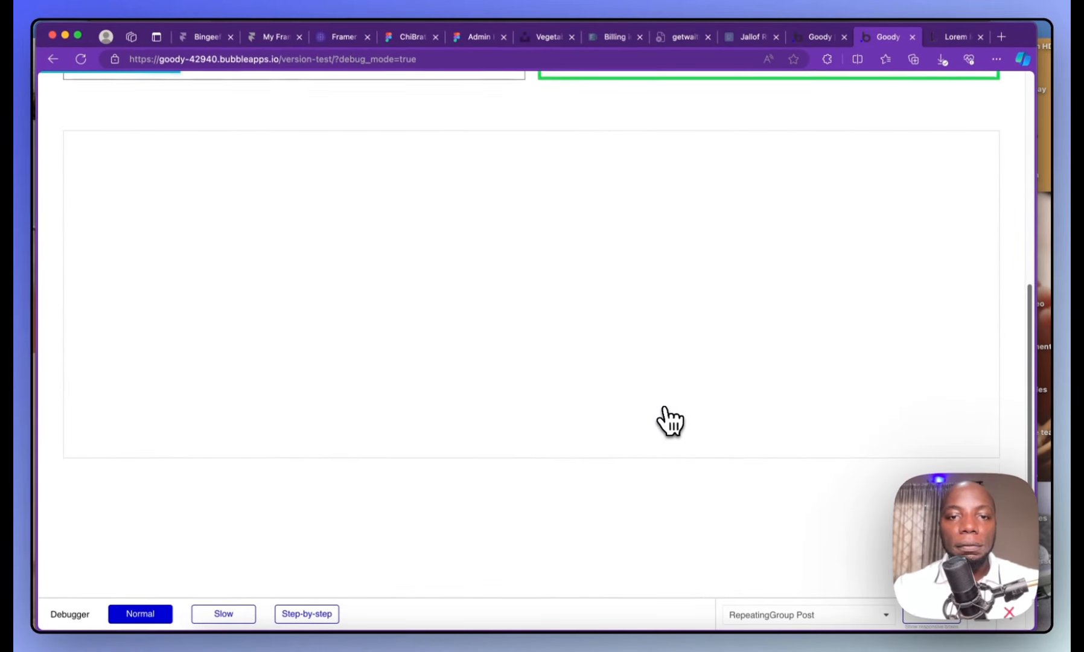
scroll(658, 399, up, 5)
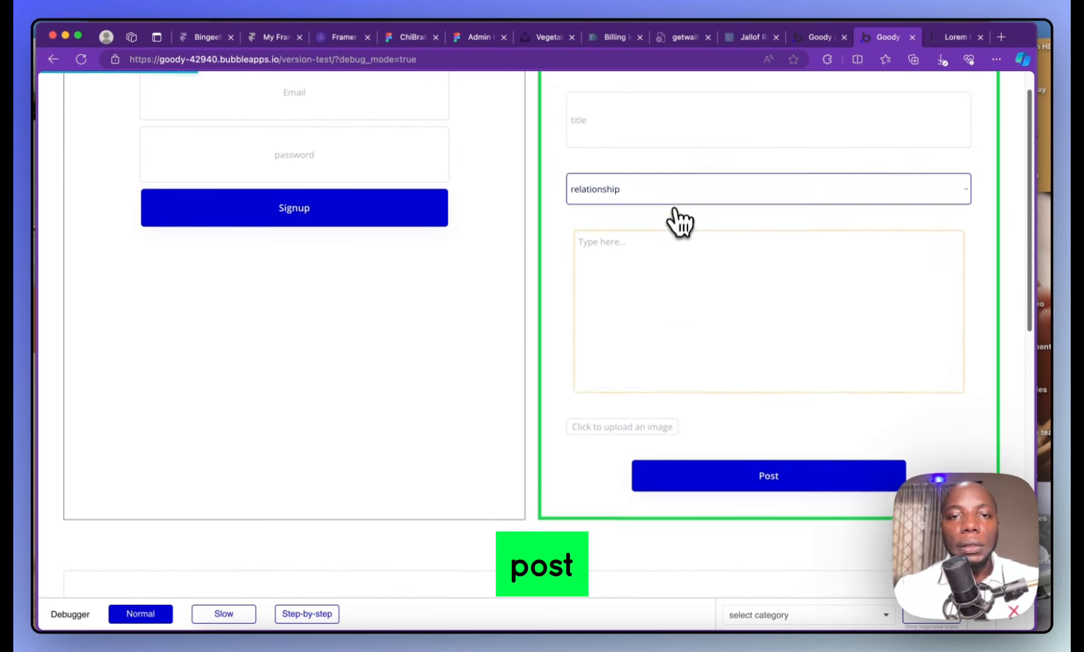
Enter the title 'My second post' and paste freshly copied Lorem Ipsum text as the article
click(641, 120)
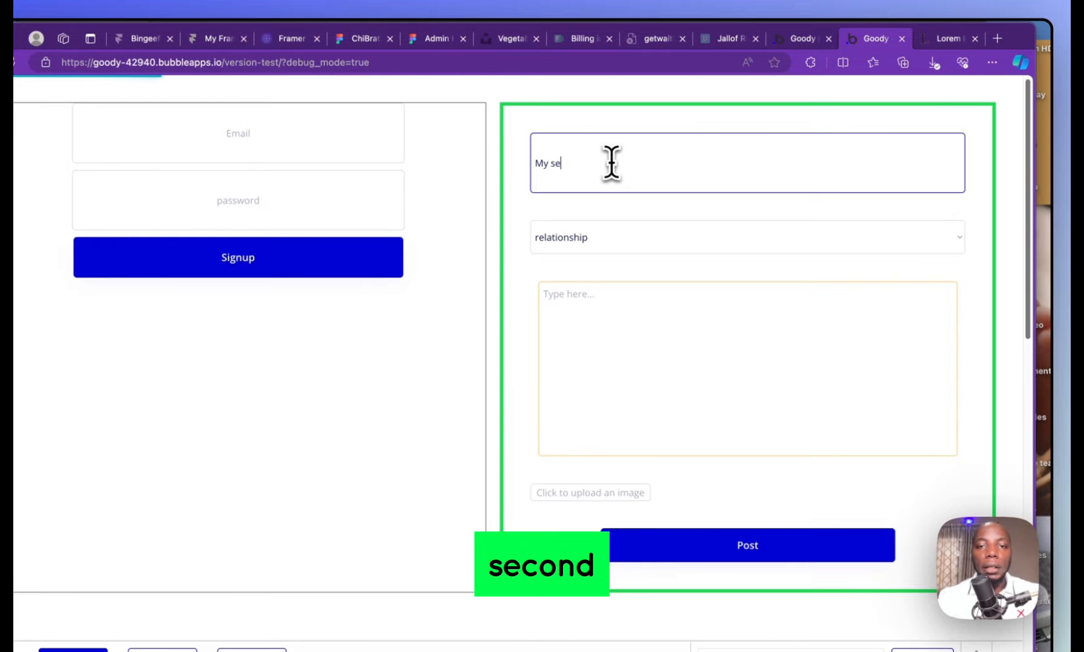
text(My second post)
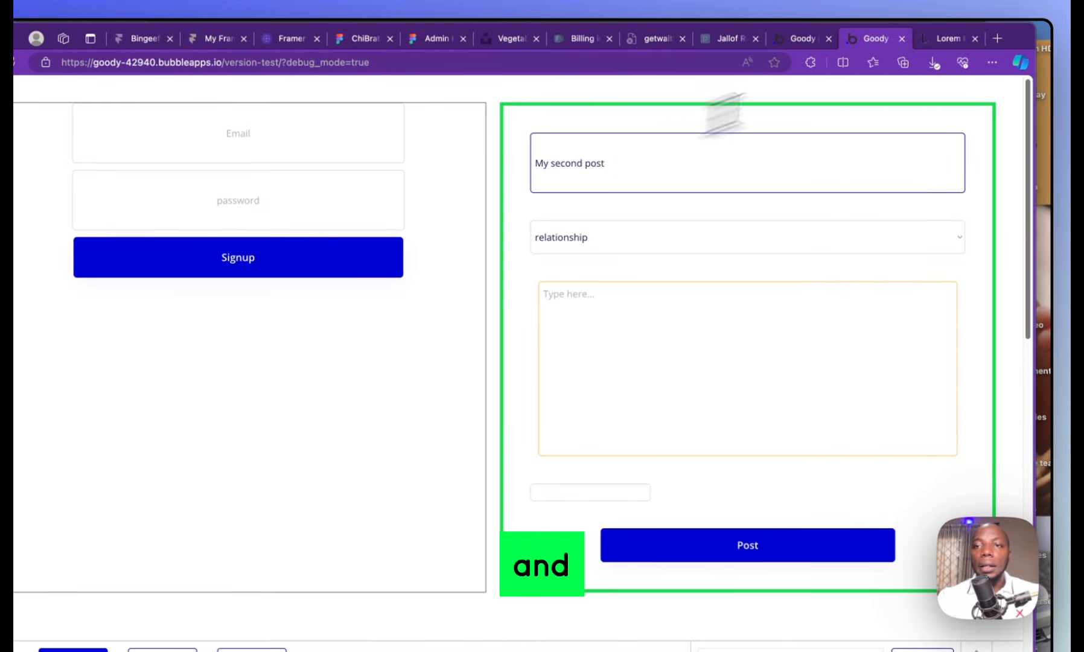
click(945, 43)
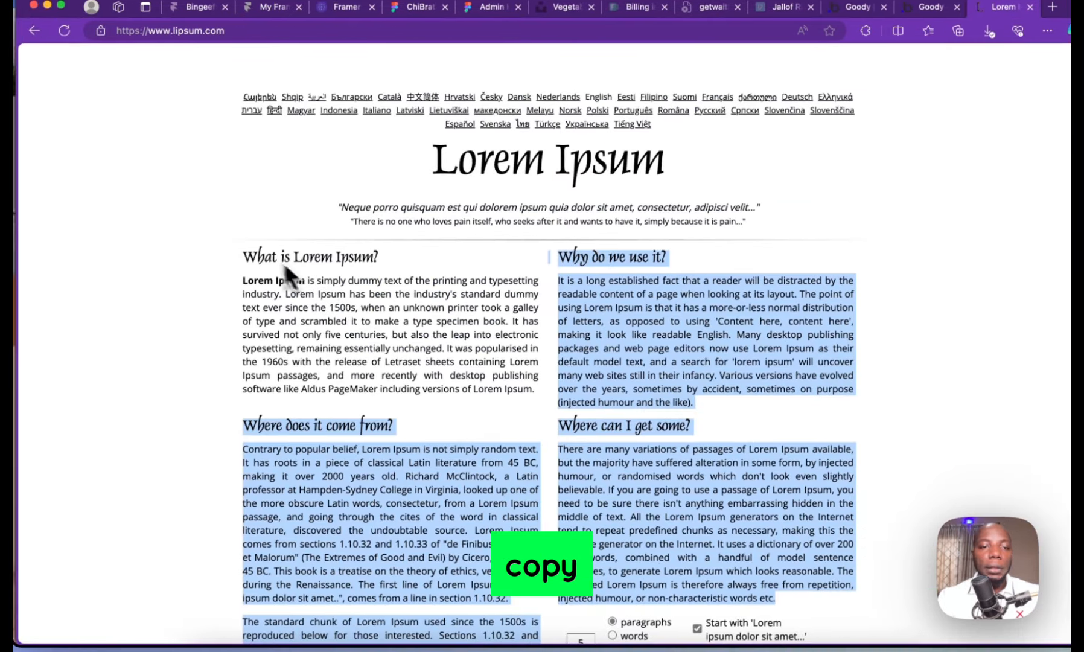
drag(243, 256, 517, 611)
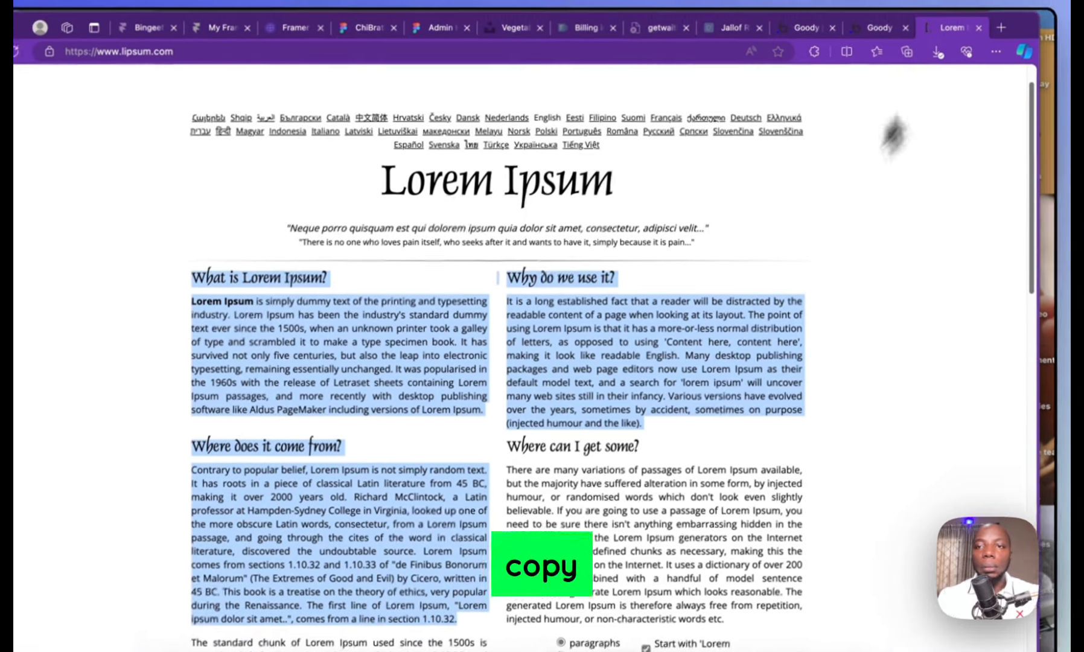
key(ctrl+c)
click(879, 28)
click(640, 336)
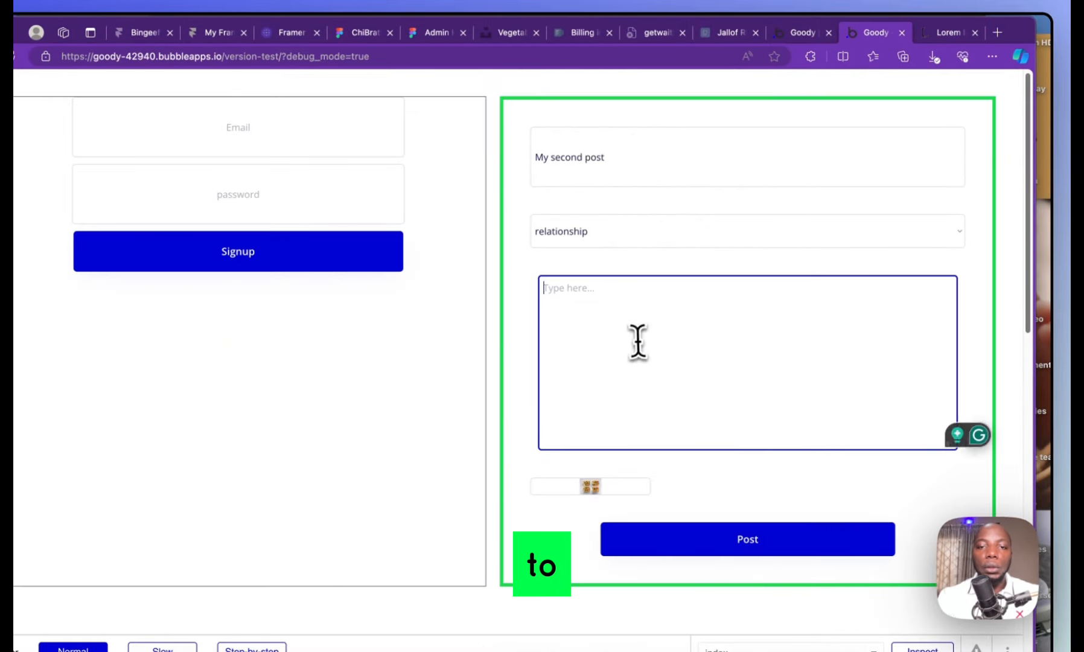
key(ctrl+v)
Attach pexels-pixabay-357737.jpg, submit the second post, and scroll to check the list
click(590, 486)
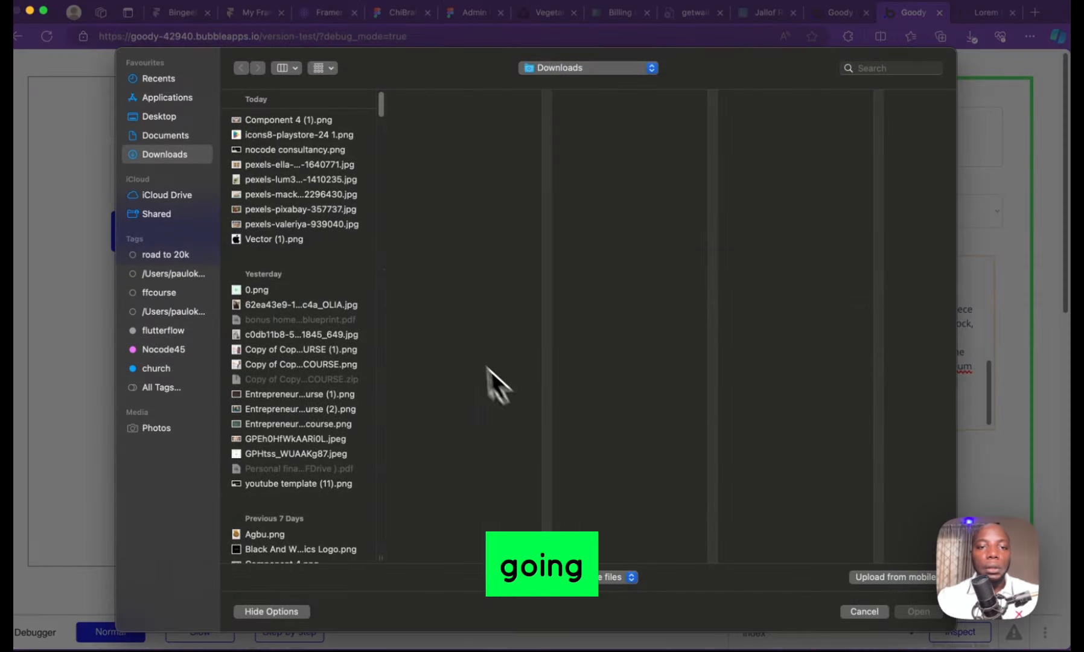
click(296, 231)
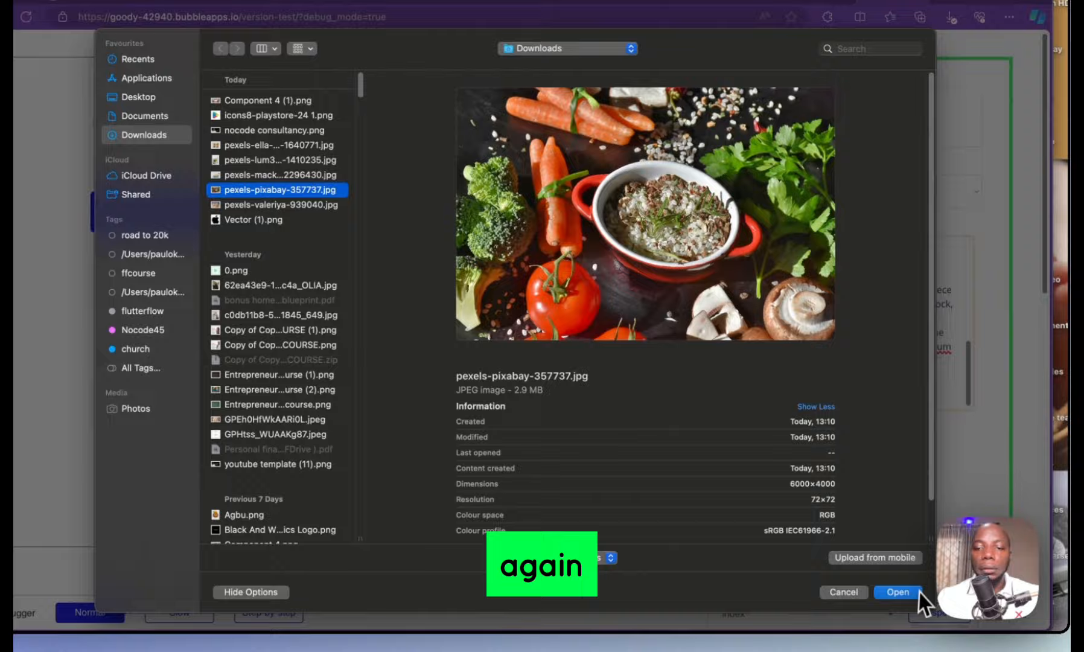
click(918, 611)
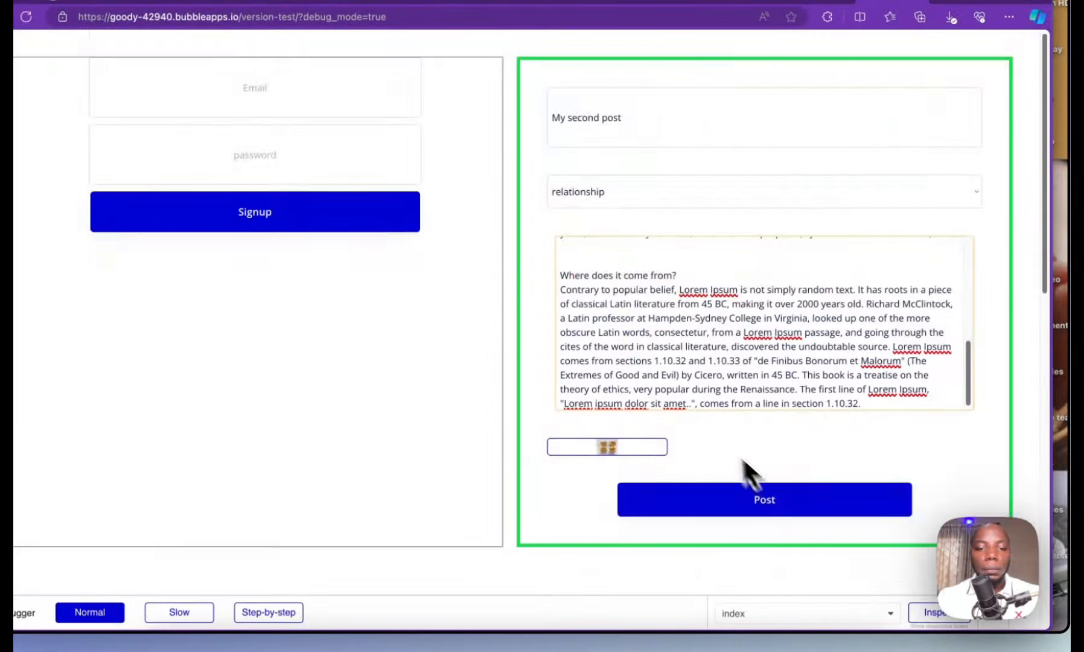
scroll(761, 478, down, 5)
scroll(709, 425, up, 2)
click(772, 436)
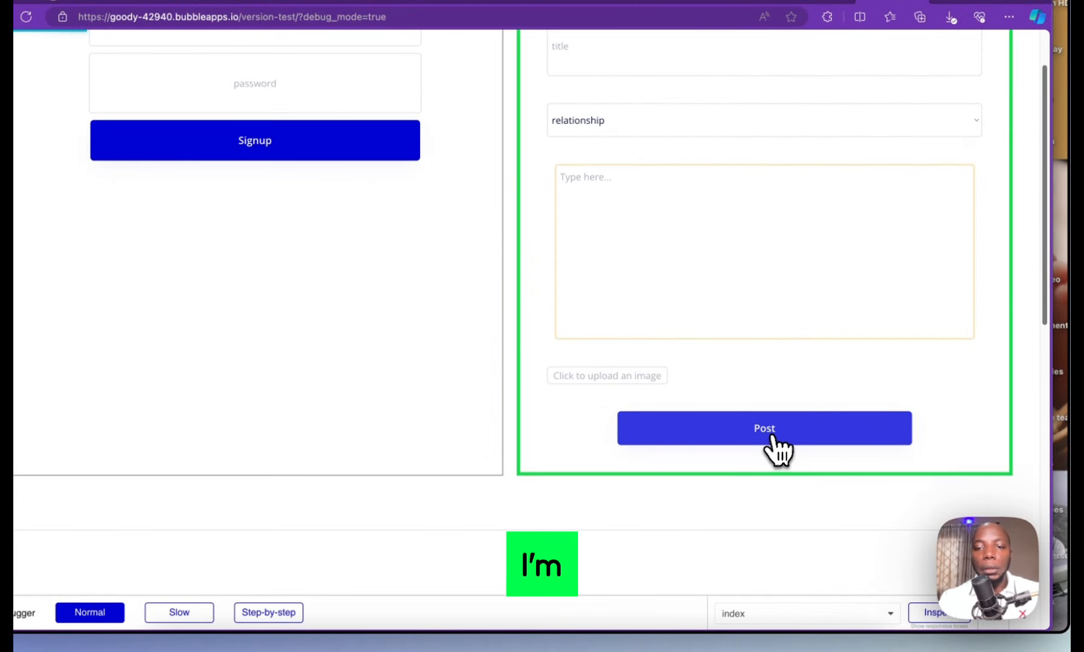
scroll(718, 456, down, 6)
scroll(719, 455, up, 5)
scroll(694, 447, down, 5)
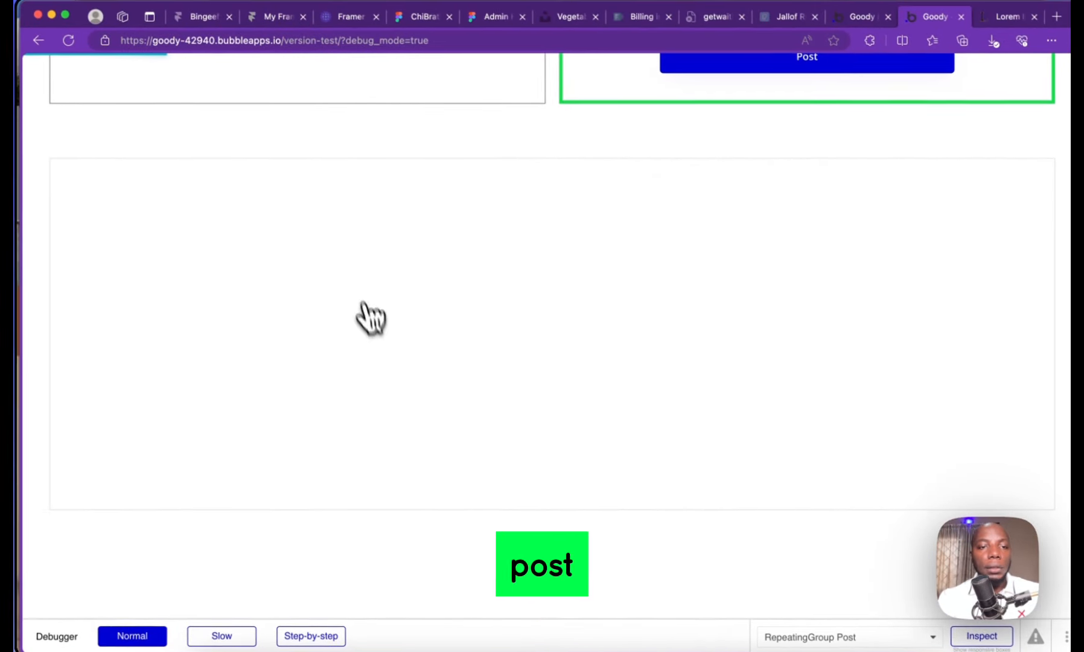
Check the saved Posts entries in App data
click(851, 16)
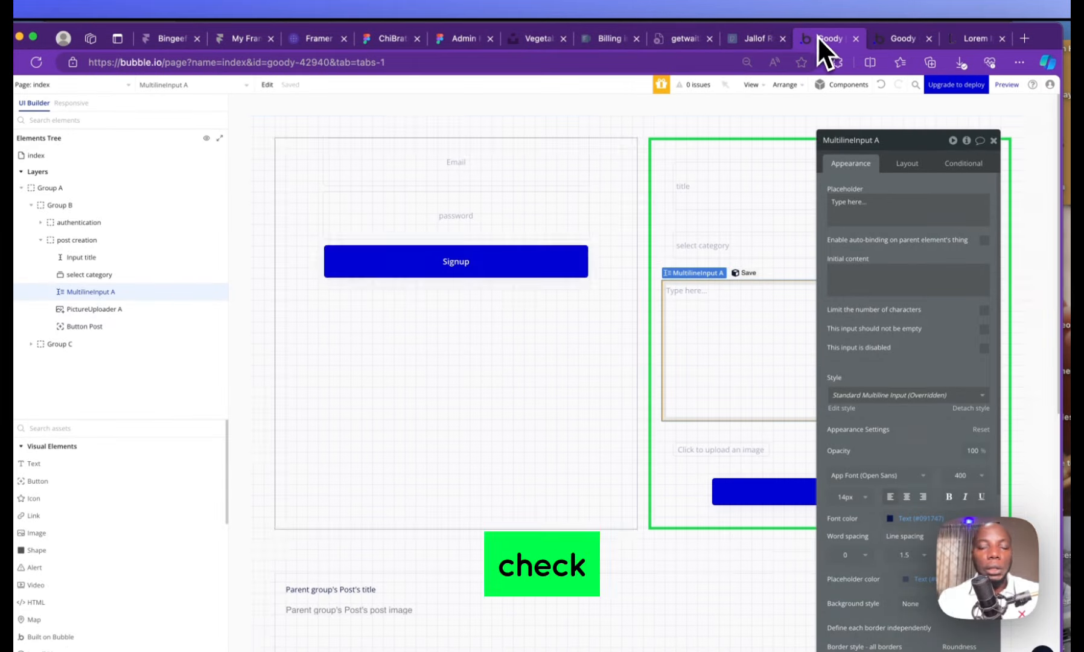
click(49, 144)
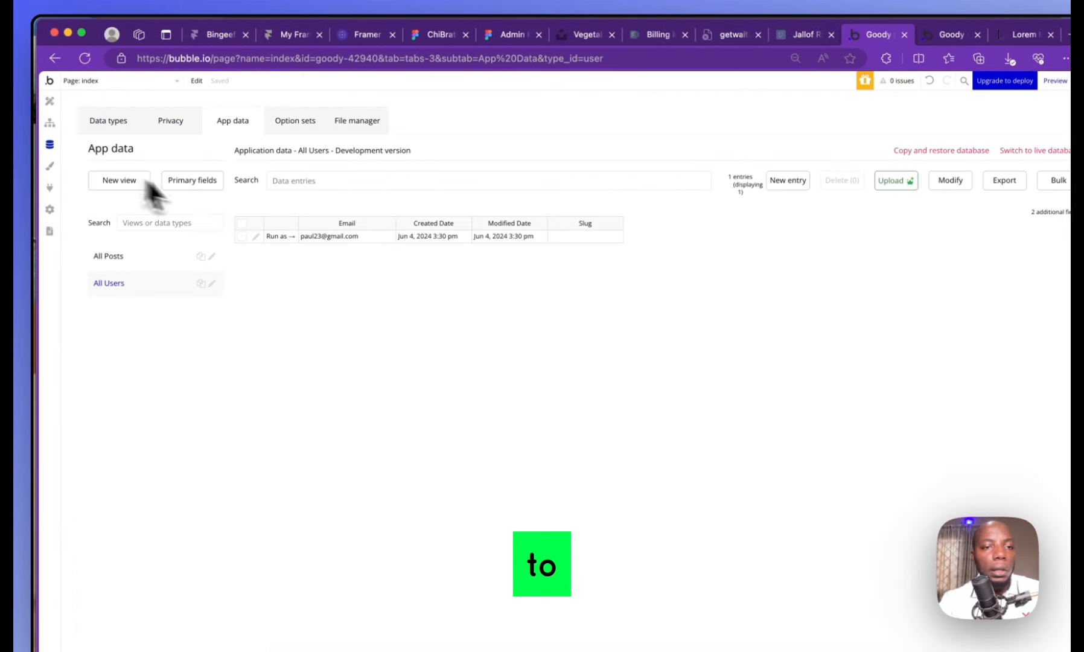
click(140, 257)
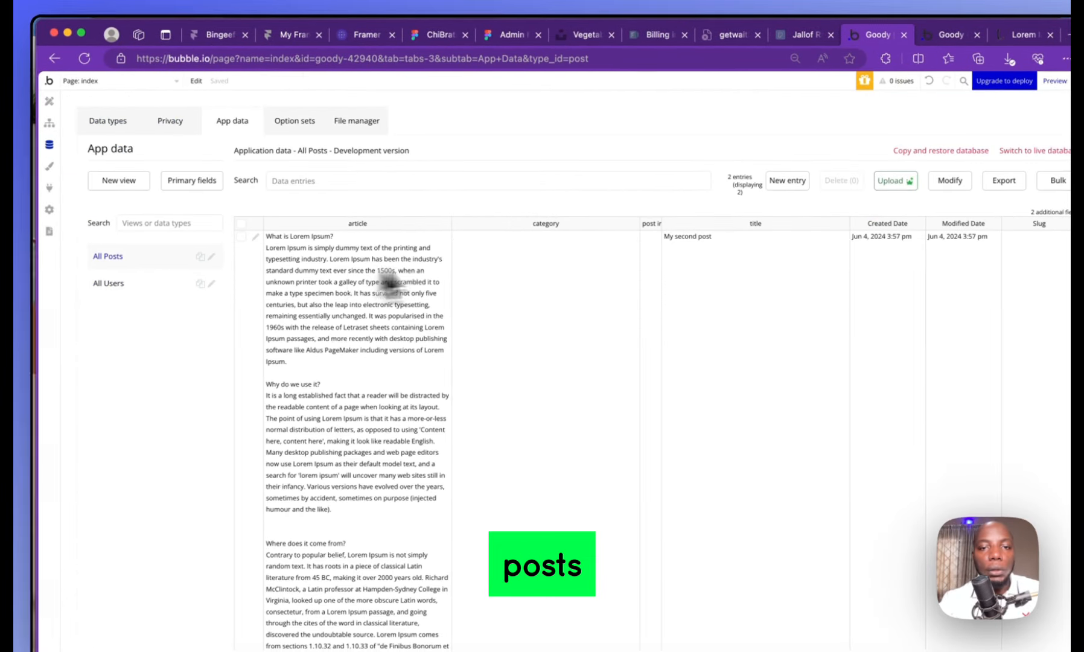
scroll(598, 277, down, 2)
scroll(600, 263, down, 5)
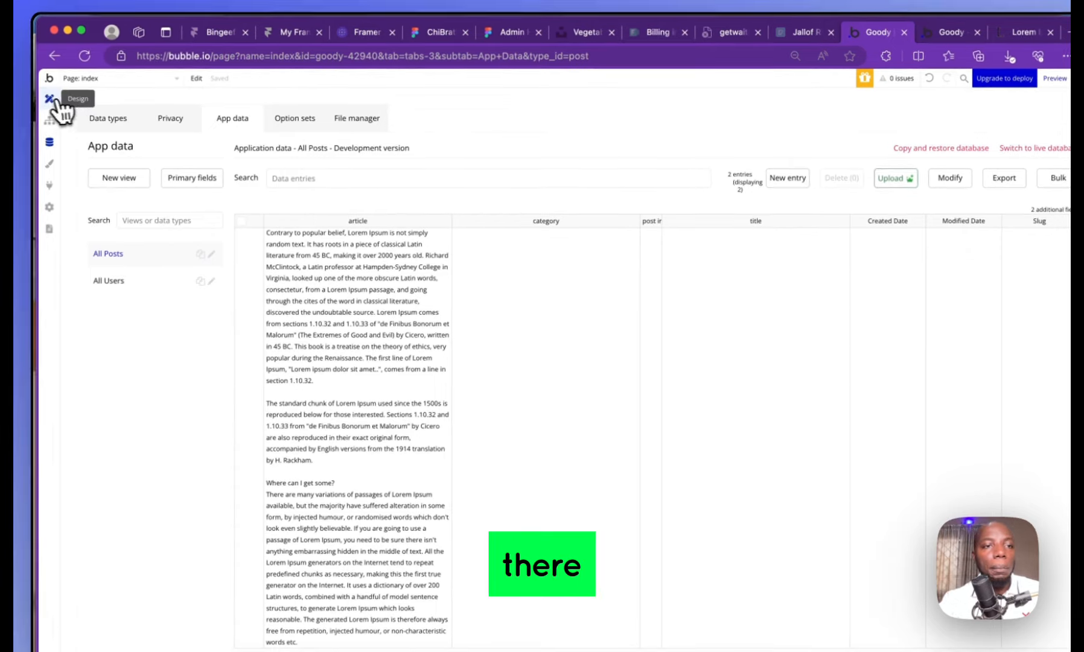
Set RepeatingGroup Post's data source to 'Do a search for' Posts
click(53, 100)
scroll(550, 374, down, 5)
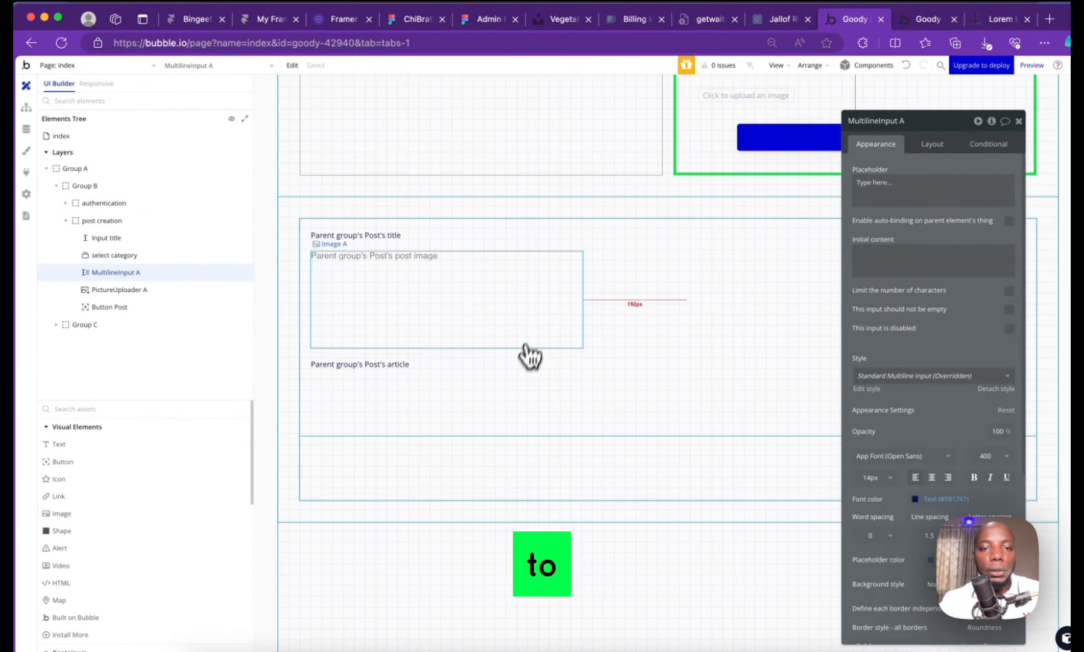
click(584, 341)
click(589, 313)
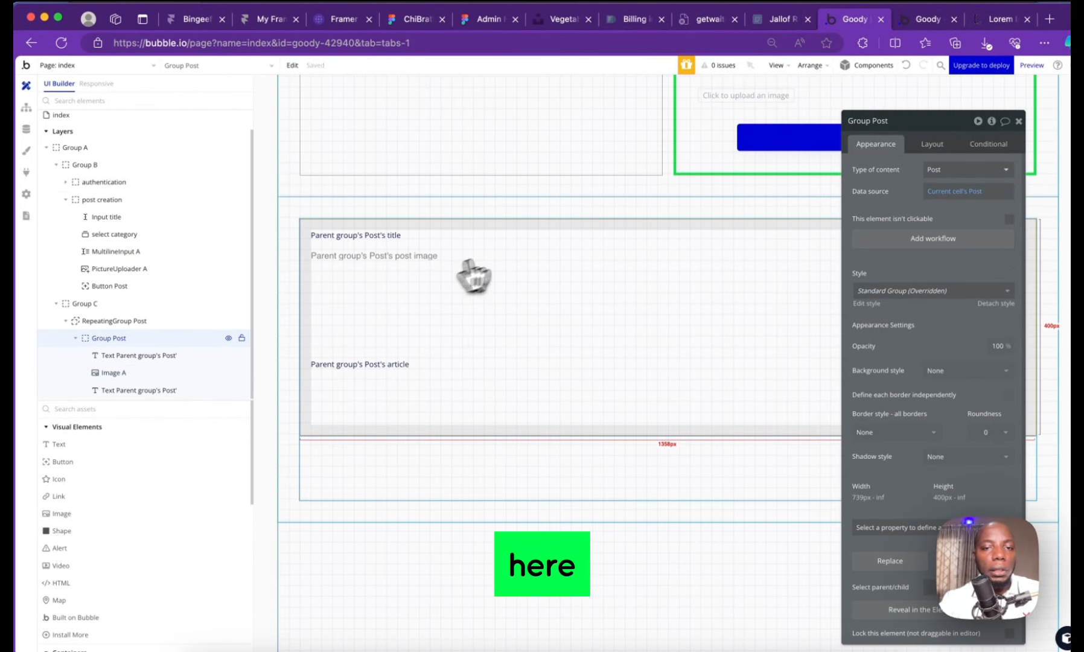
click(172, 322)
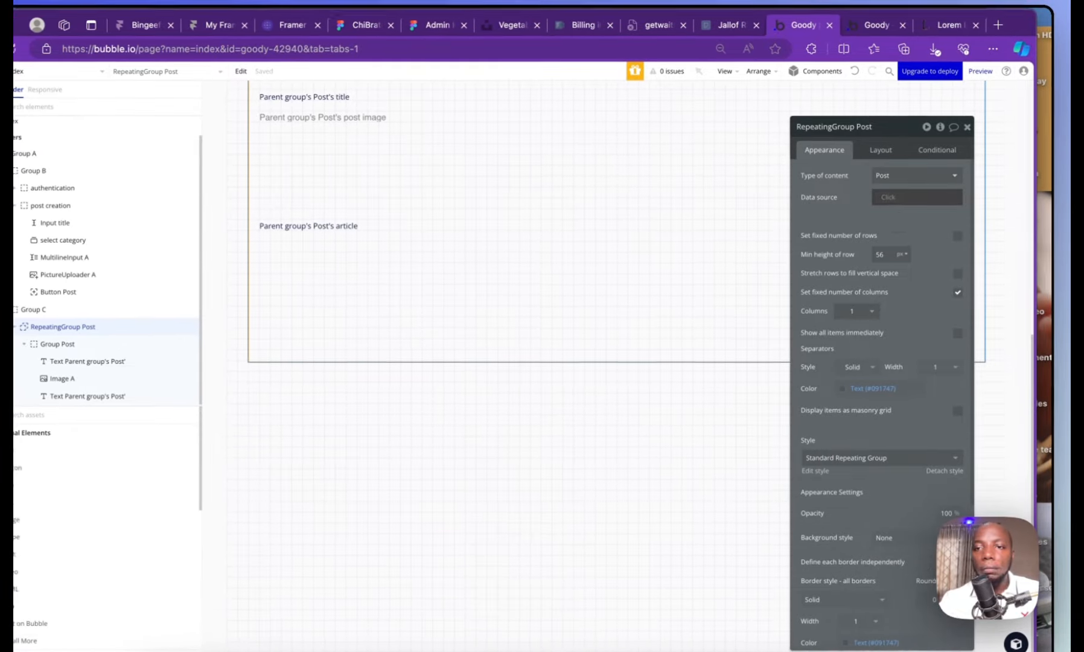
click(938, 191)
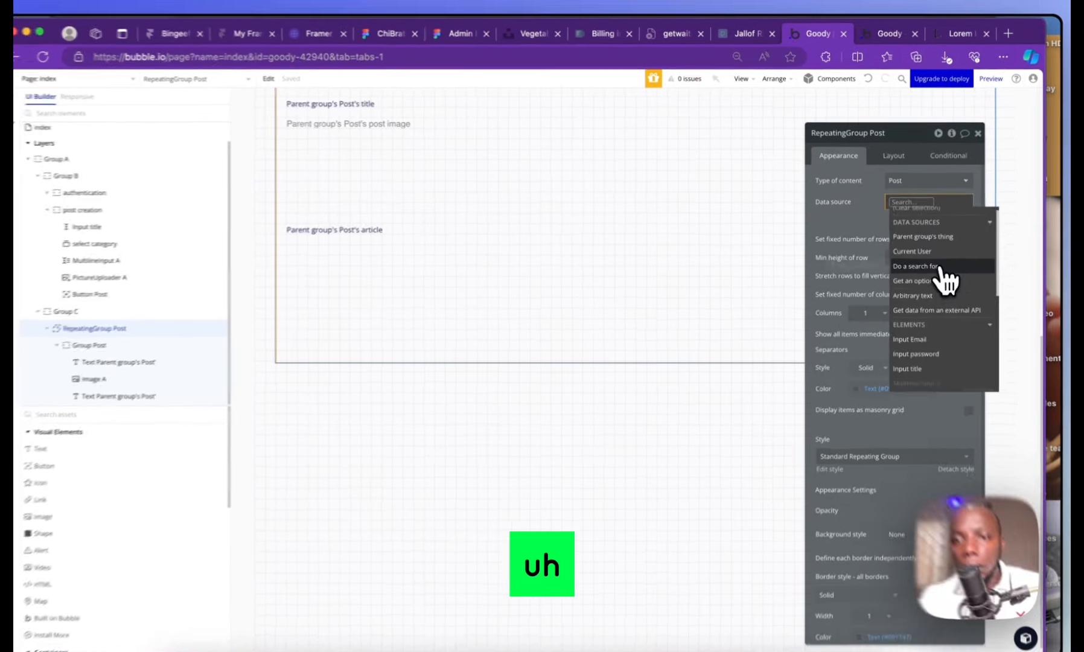
click(930, 276)
click(743, 159)
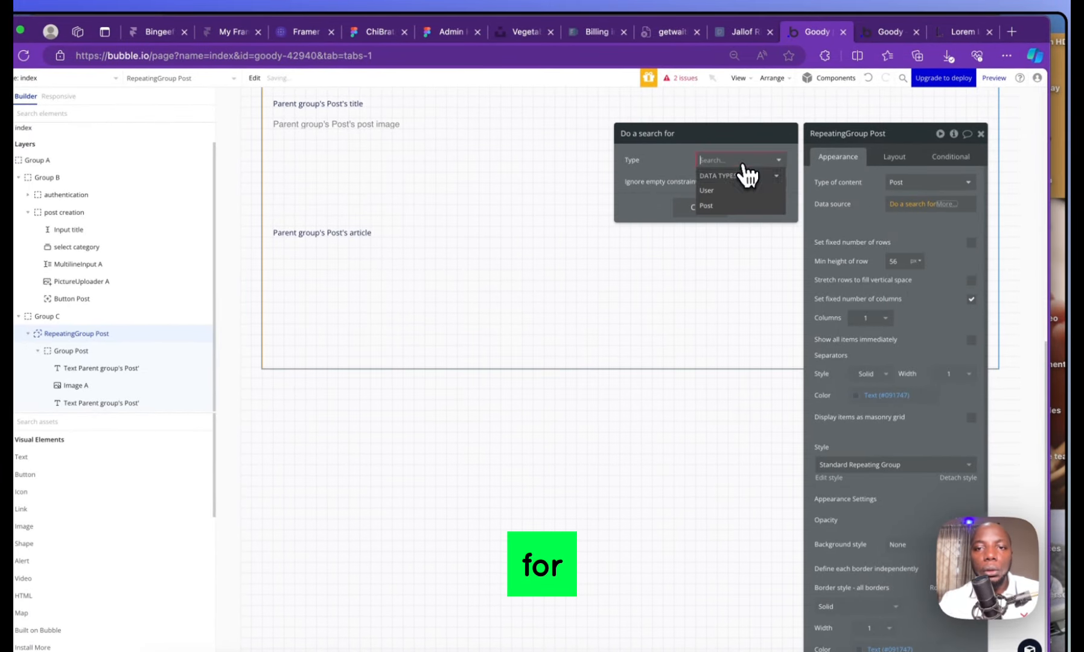
click(721, 218)
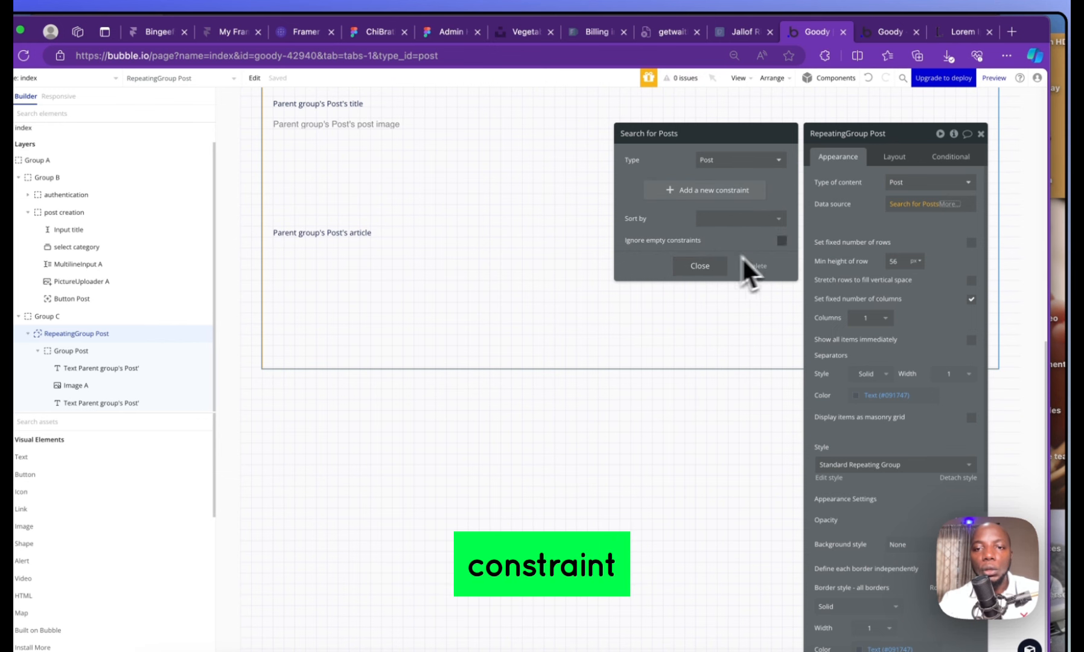
click(709, 266)
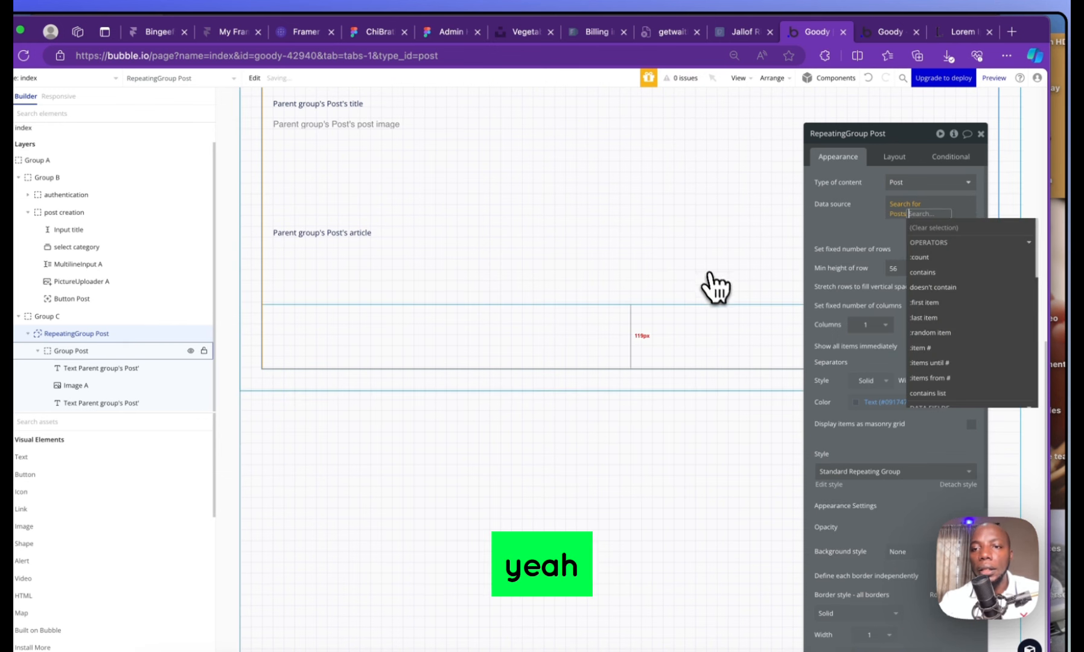
click(847, 243)
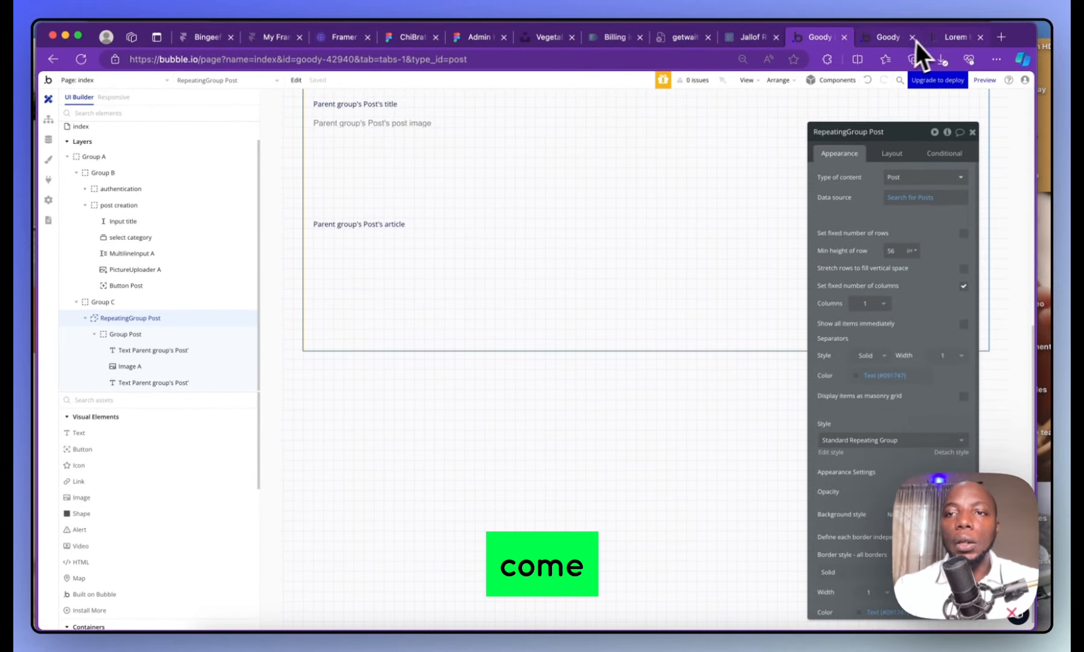
click(899, 39)
Reload the preview and scroll through the list showing My first post and My second post
click(81, 58)
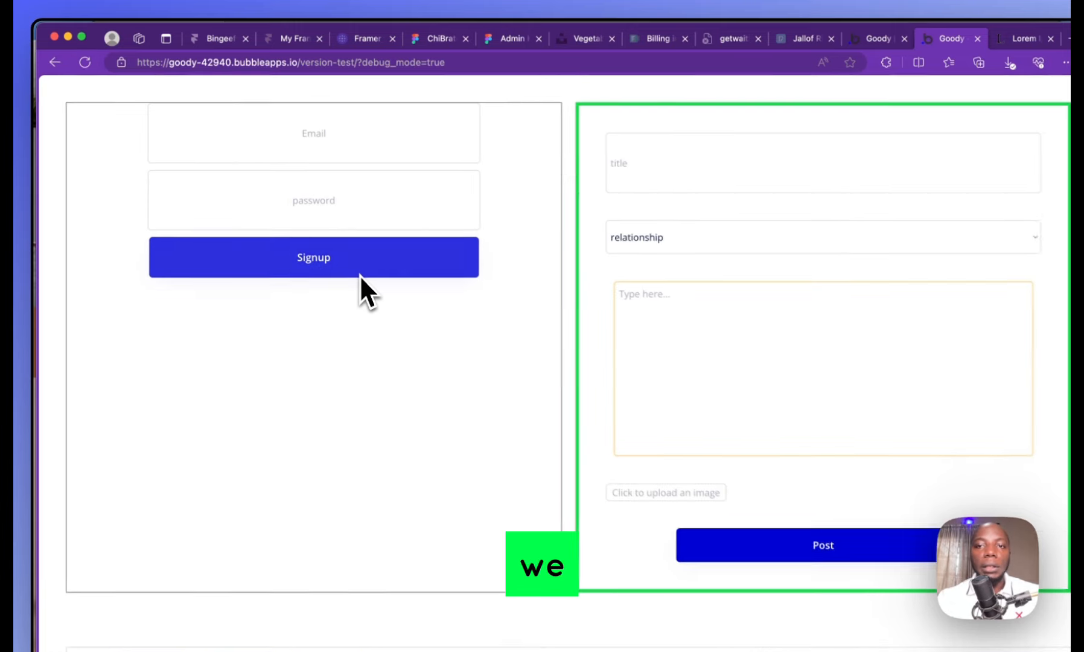
scroll(360, 280, down, 8)
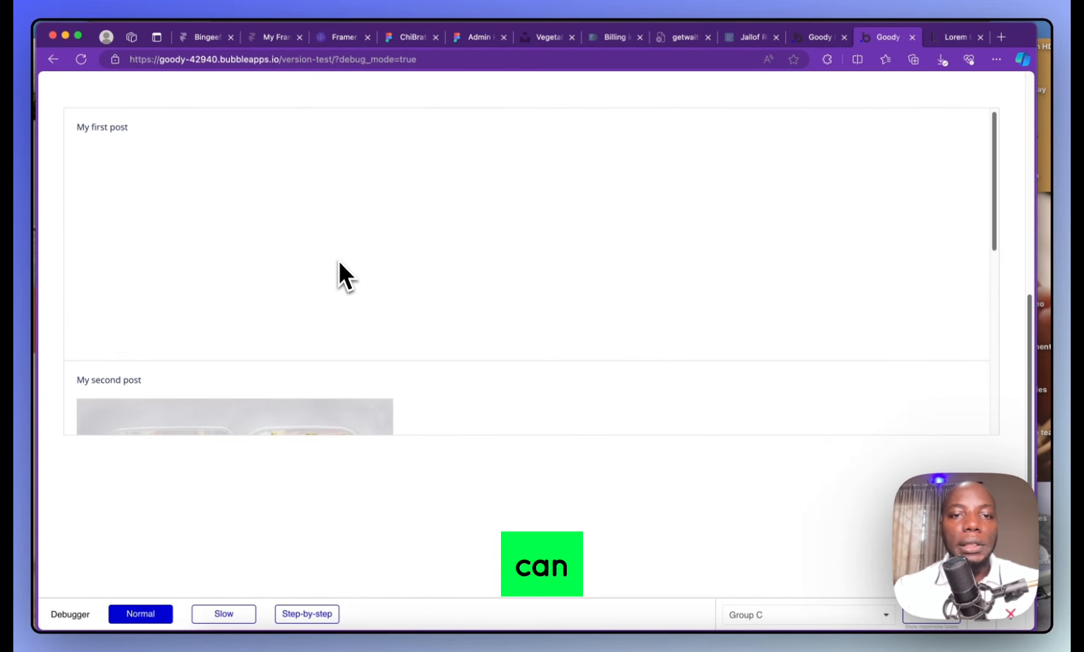
scroll(210, 288, down, 5)
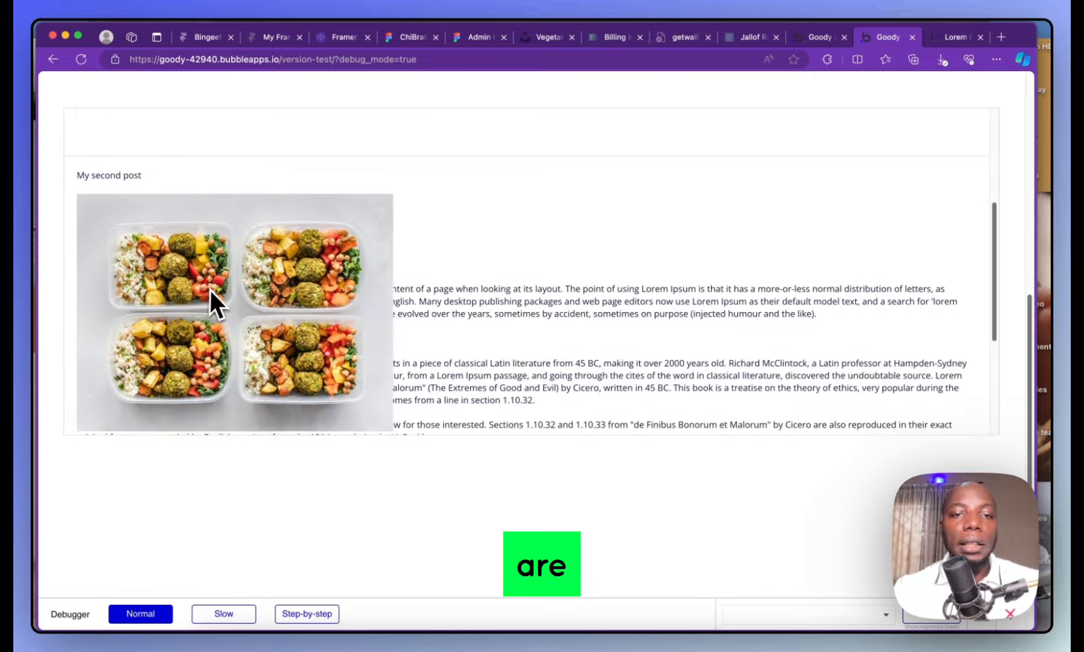
scroll(256, 254, down, 2)
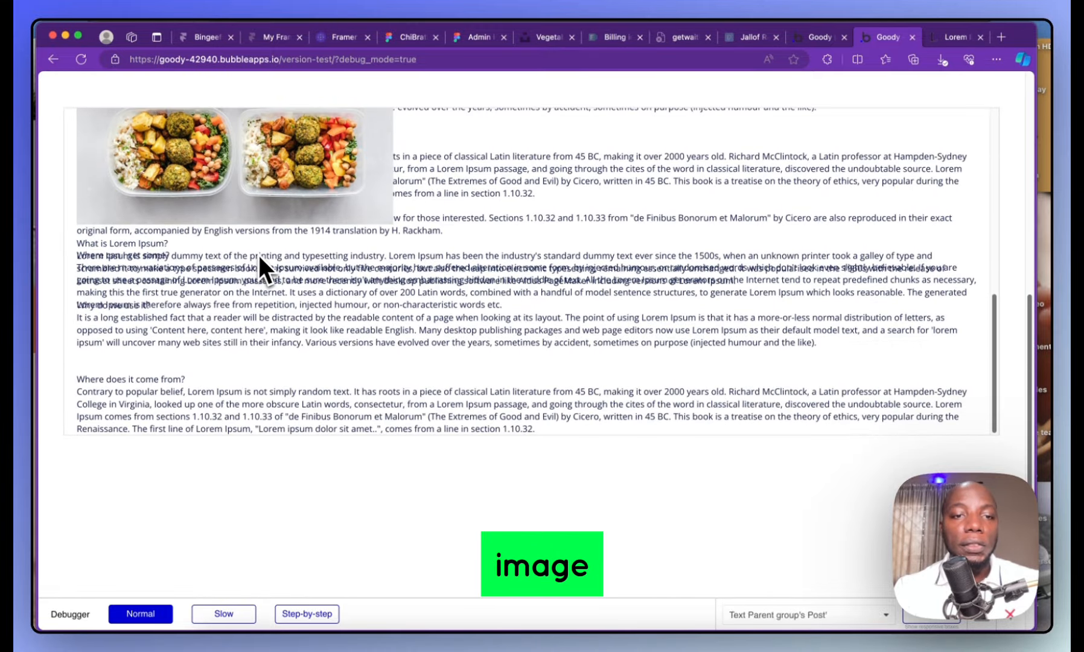
scroll(258, 254, up, 8)
scroll(260, 256, down, 7)
scroll(284, 255, up, 10)
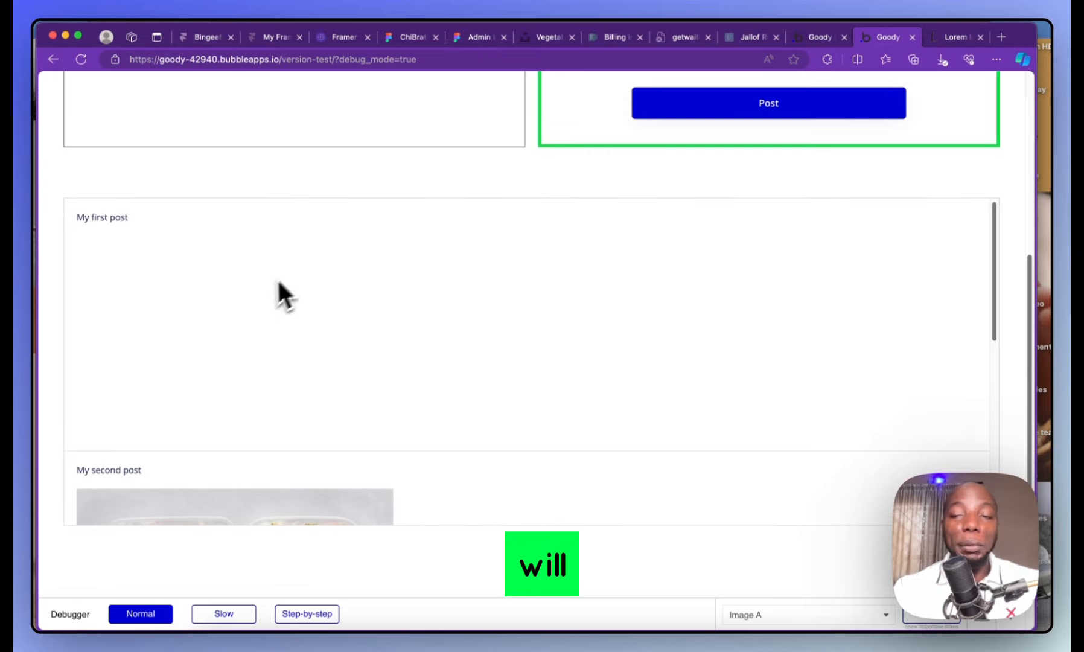
scroll(277, 268, down, 8)
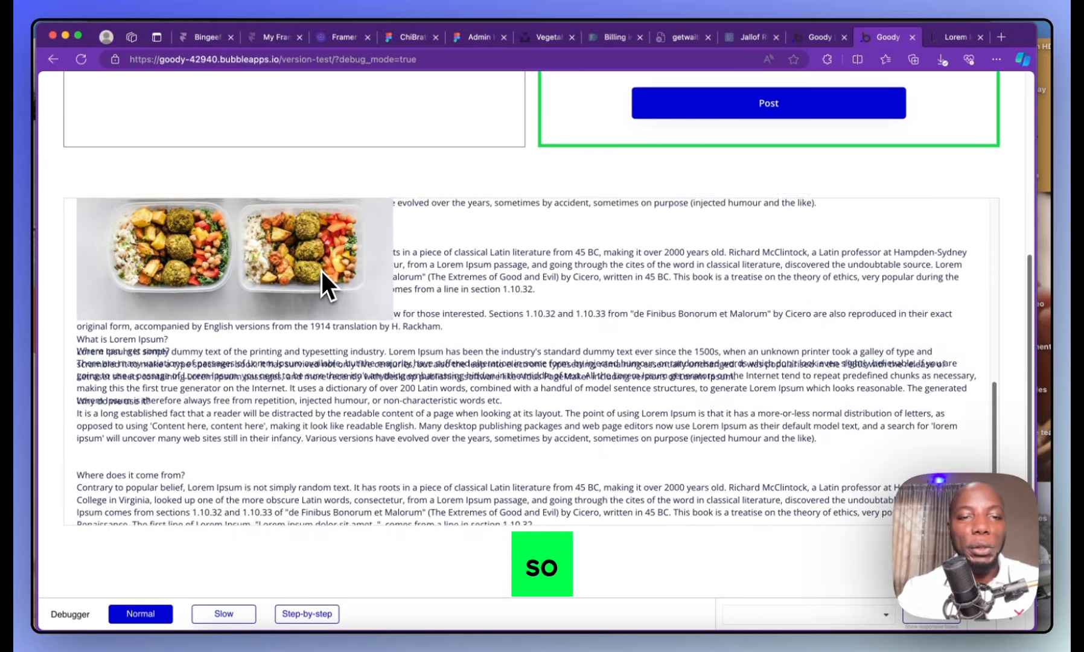
scroll(322, 271, up, 10)
Copy Lorem Ipsum paragraphs and paste them into the post form's article box
click(958, 36)
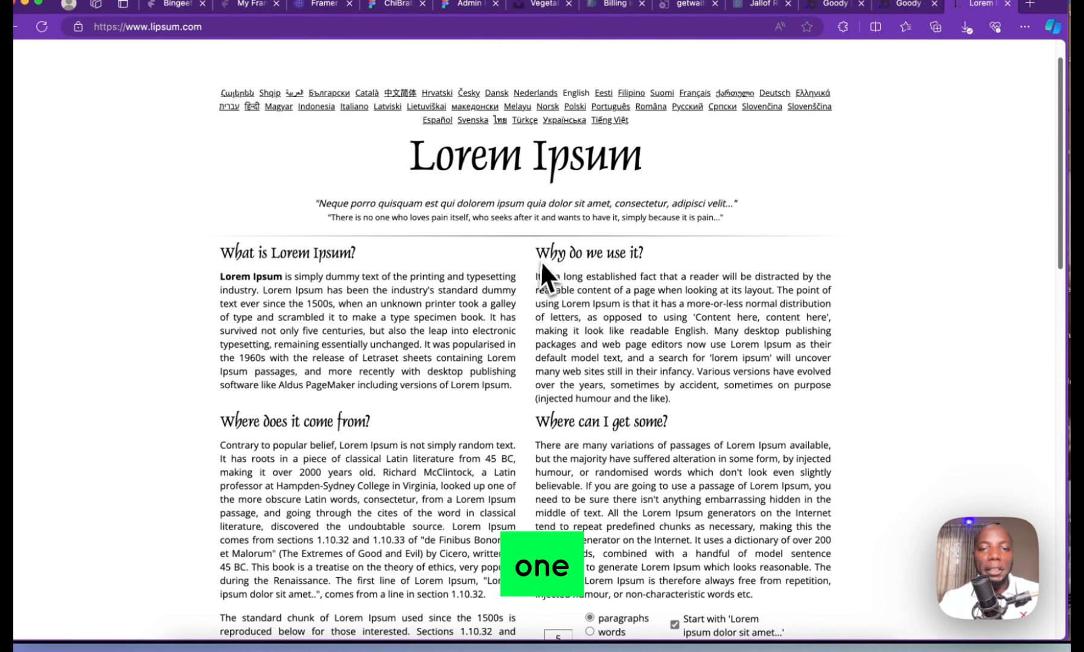
drag(541, 261, 810, 606)
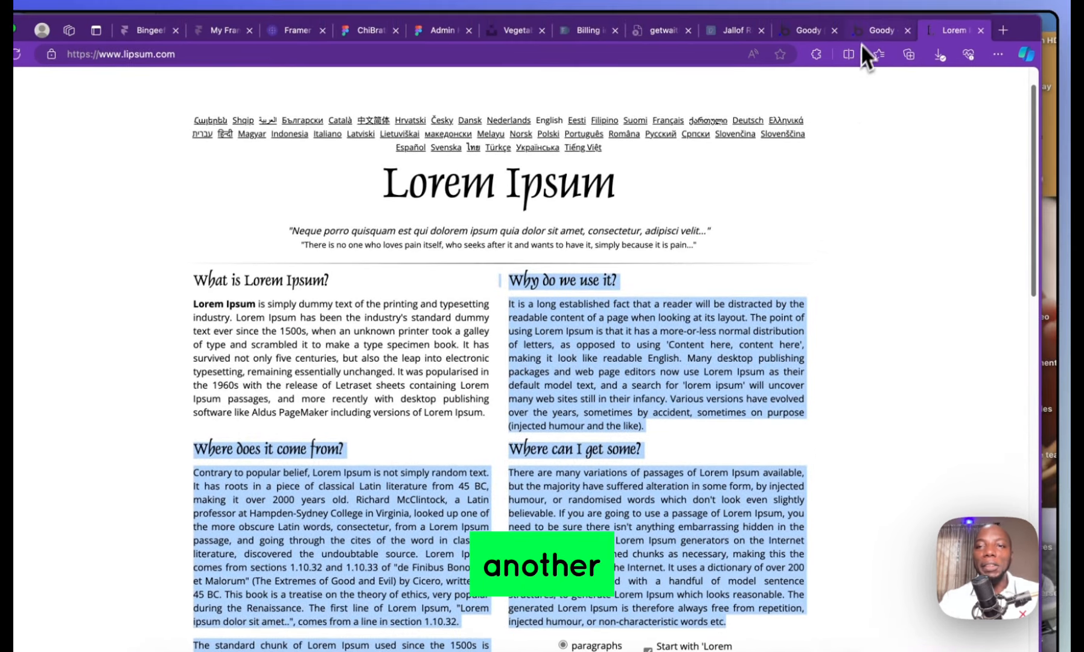
click(867, 28)
click(814, 28)
click(891, 29)
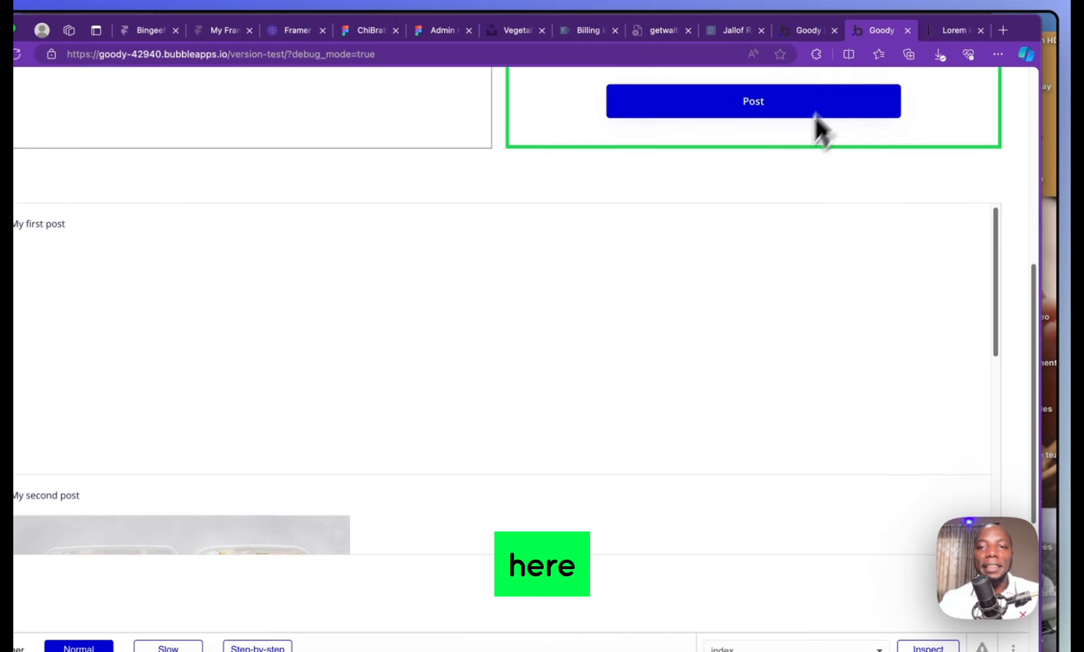
scroll(752, 241, up, 7)
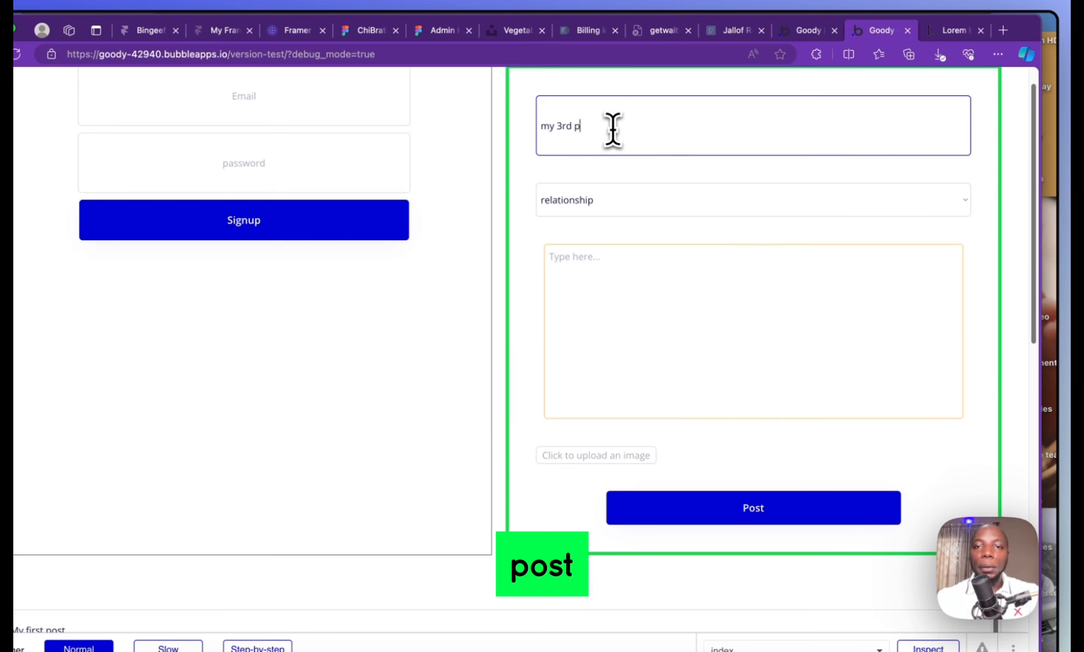
click(671, 261)
key(super+v)
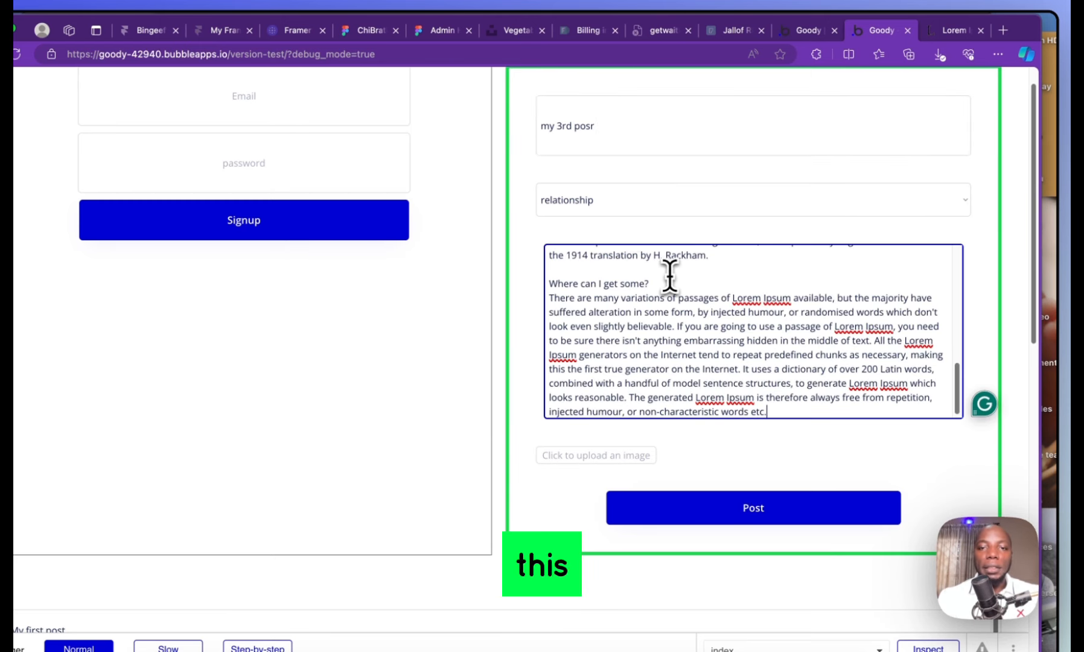
Title the post 'my 3rd post' and attach pexels-valeriya-939040.jpg as its image
click(630, 133)
text(t)
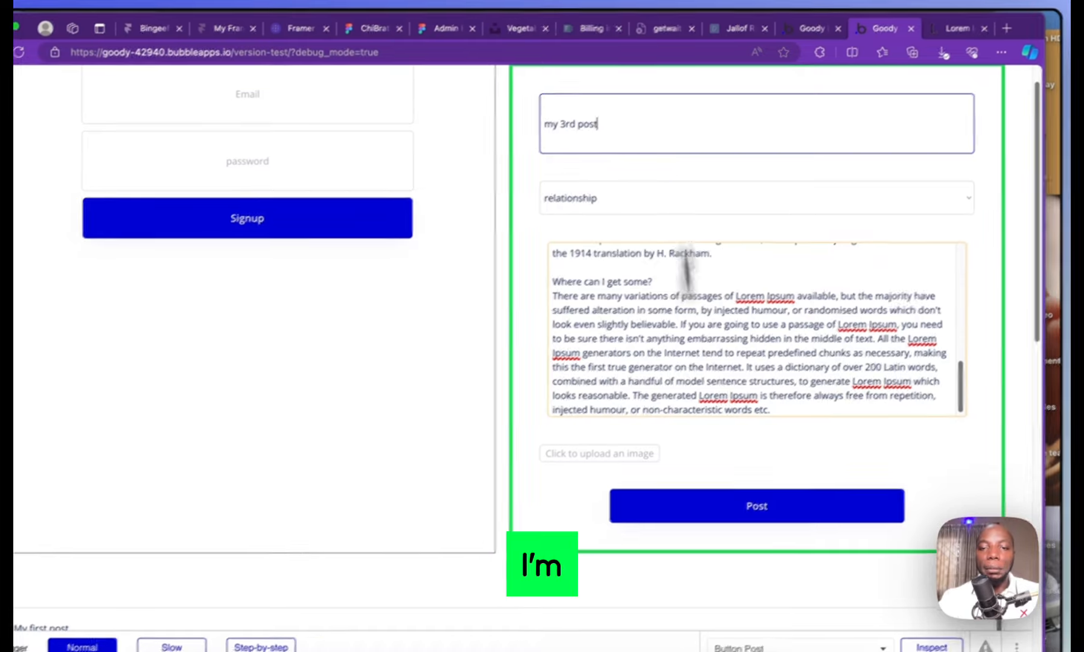
click(615, 455)
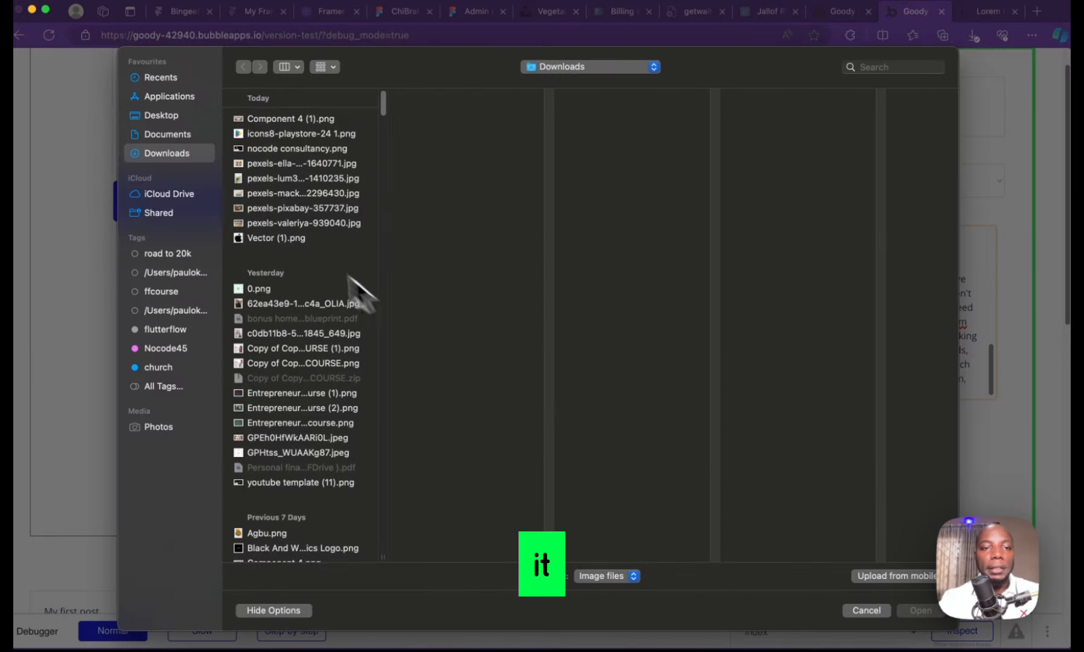
click(300, 208)
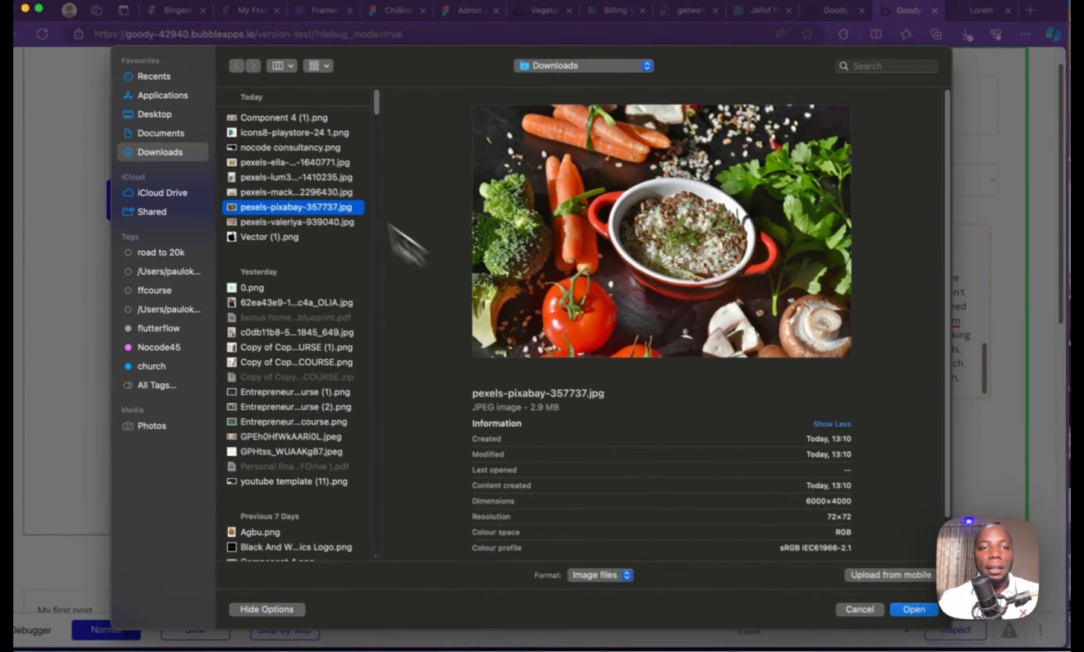
click(305, 151)
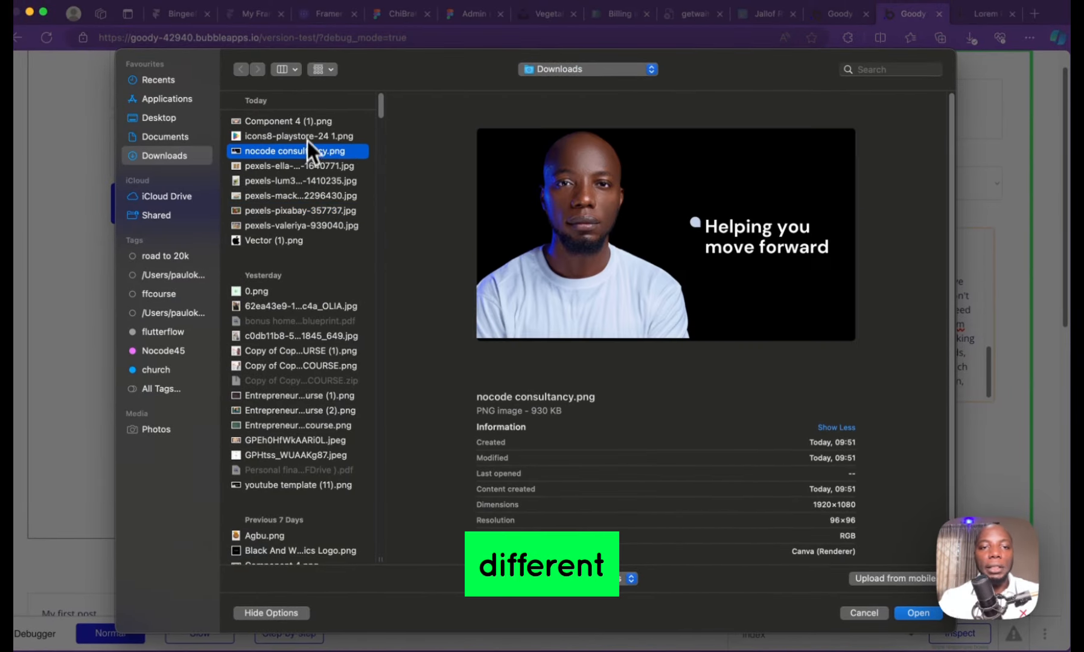
click(305, 122)
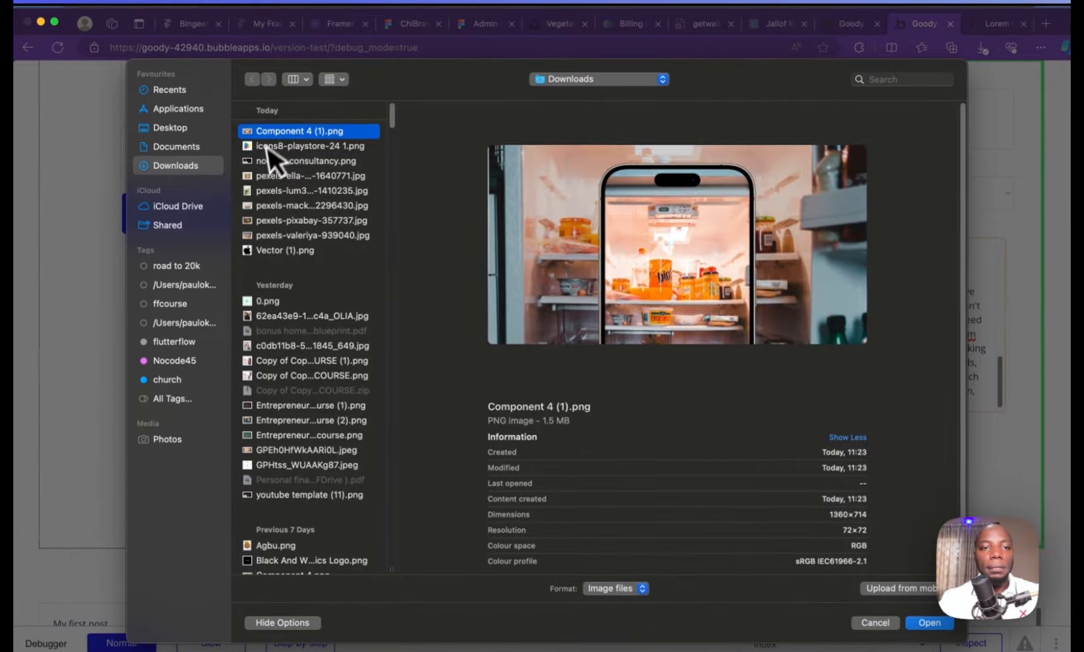
click(257, 113)
click(309, 236)
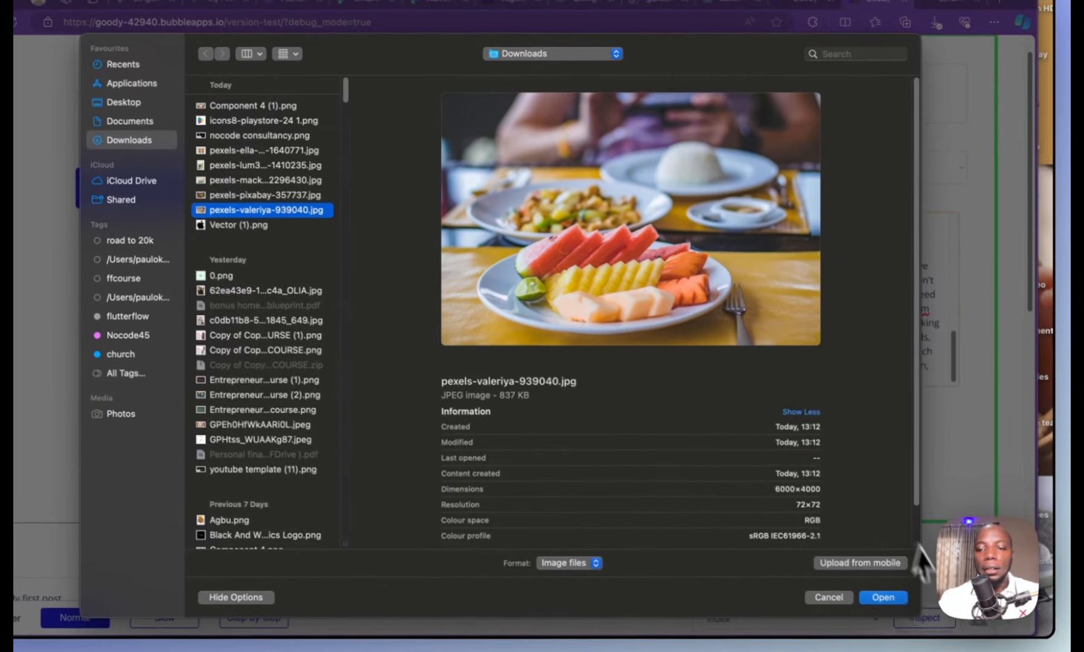
click(934, 624)
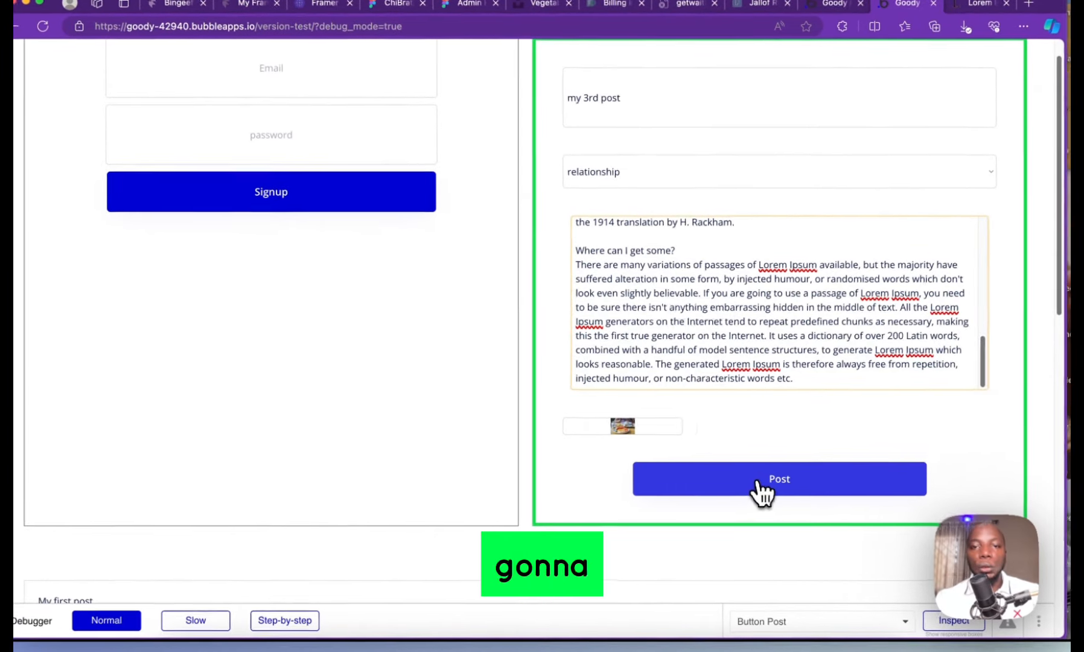
Submit my 3rd post and scroll the list to check it below My second post
click(759, 483)
scroll(695, 398, down, 6)
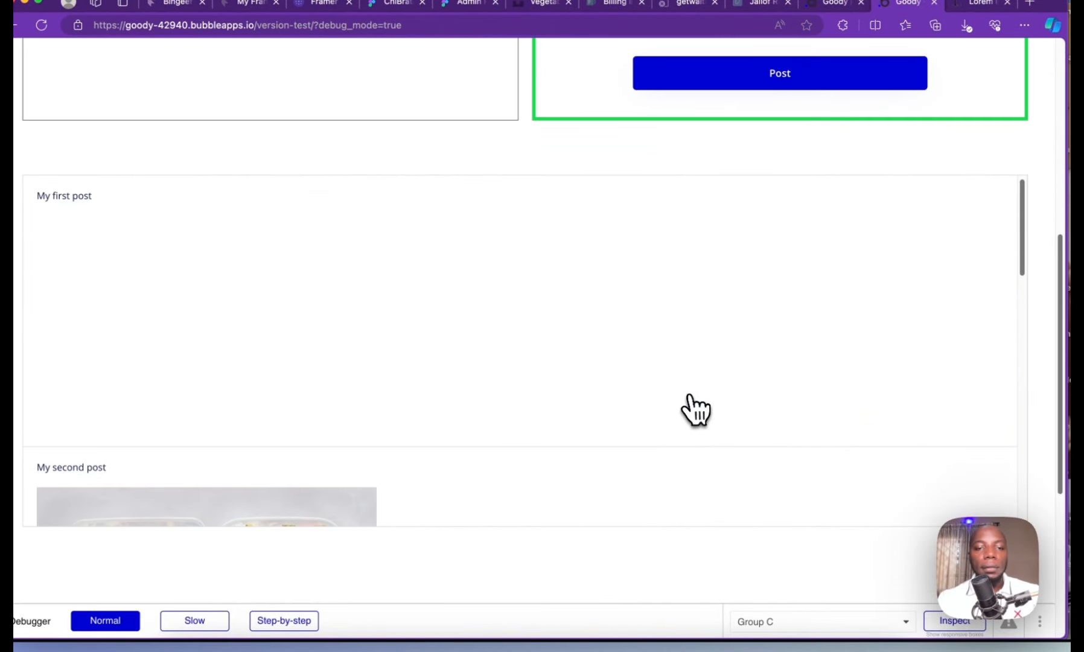
scroll(666, 375, down, 10)
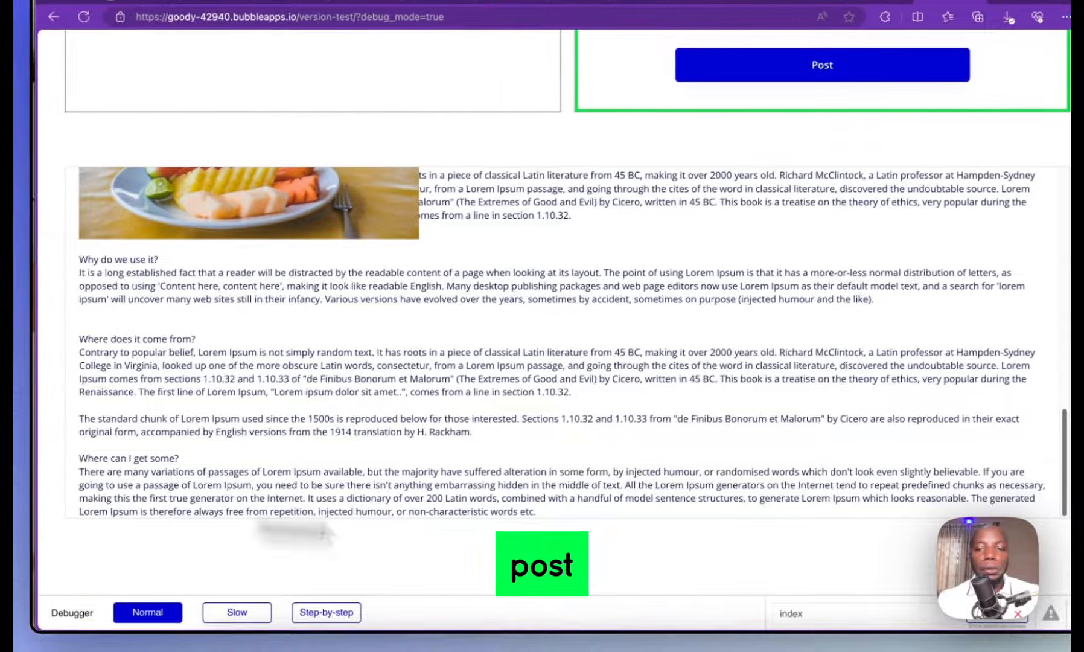
scroll(552, 336, up, 10)
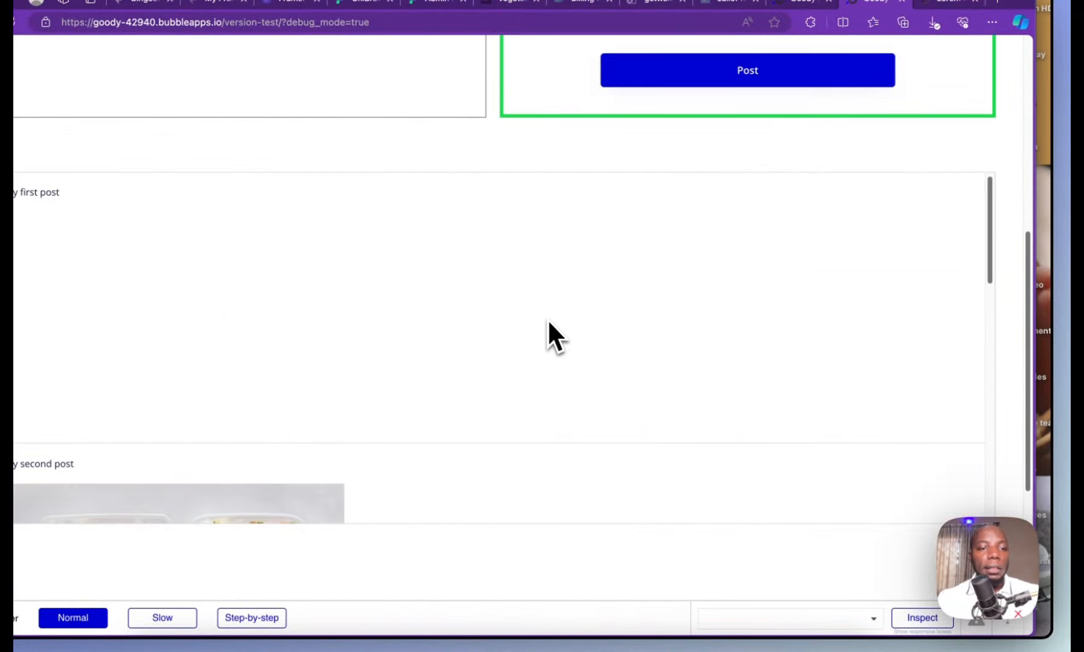
scroll(407, 315, down, 5)
scroll(408, 314, up, 7)
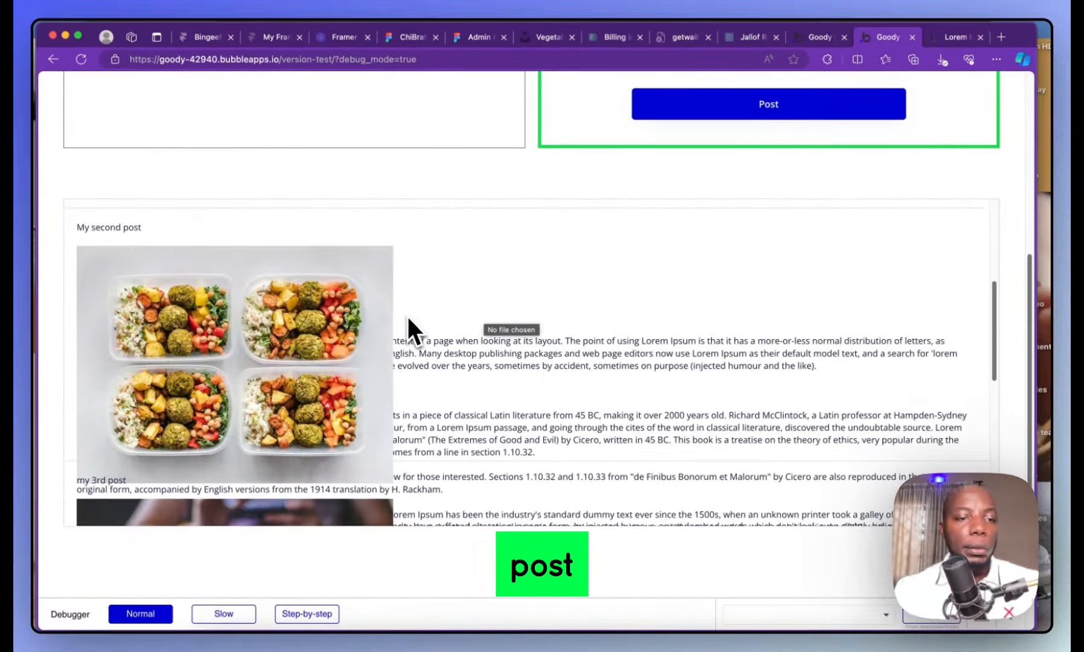
scroll(407, 315, down, 4)
scroll(408, 315, up, 2)
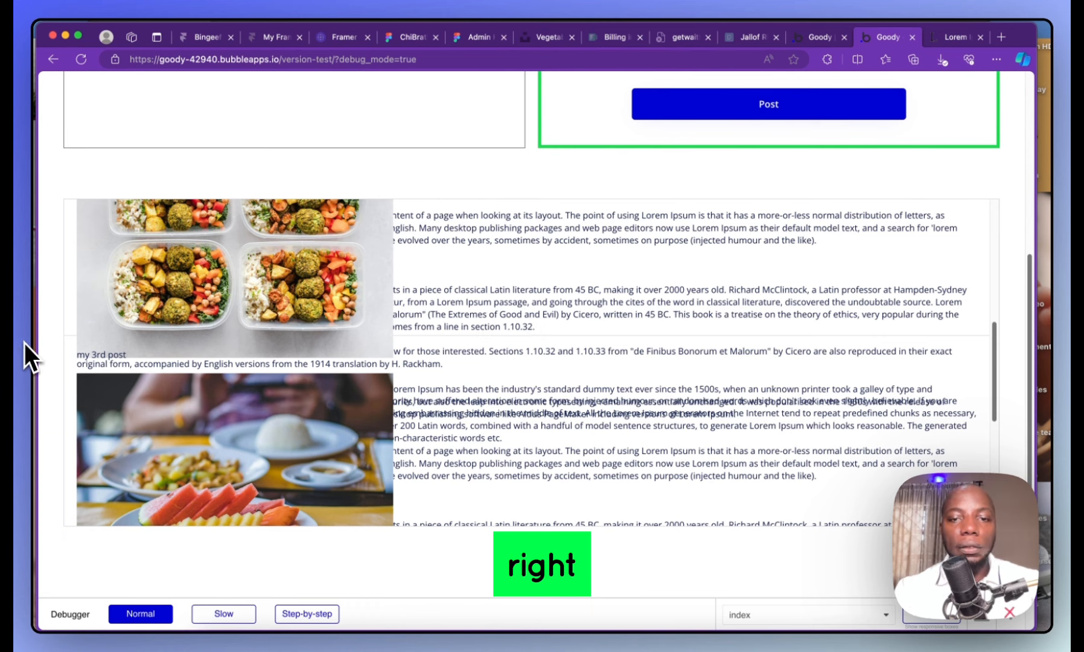
scroll(417, 348, up, 2)
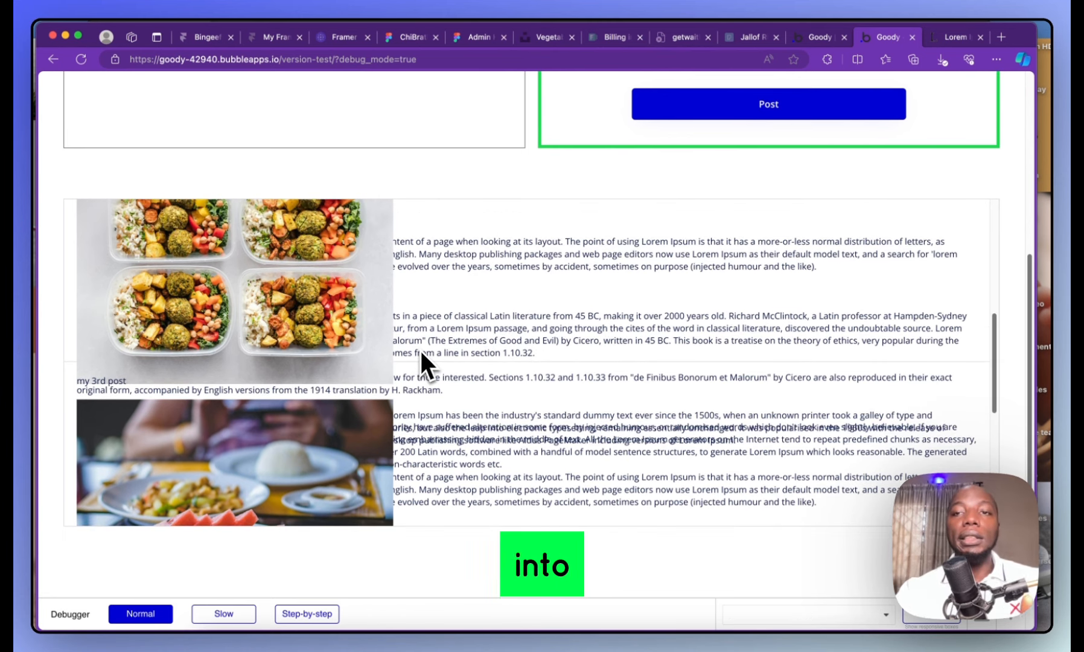
Make Group Post fit both its height and width to content
click(819, 37)
click(417, 204)
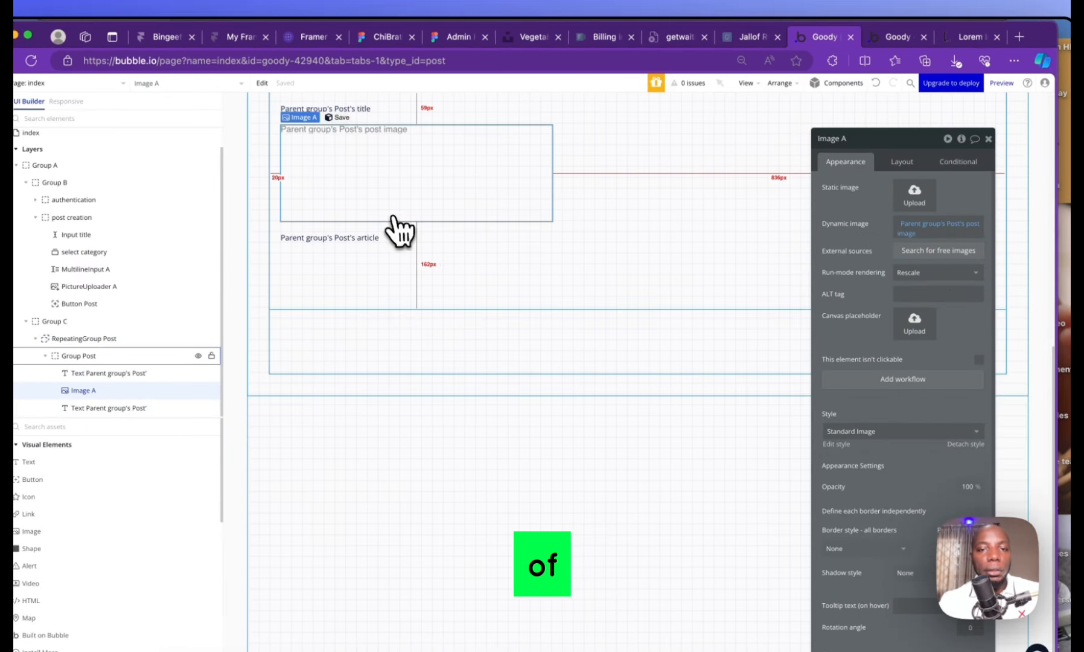
scroll(495, 271, up, 3)
click(625, 341)
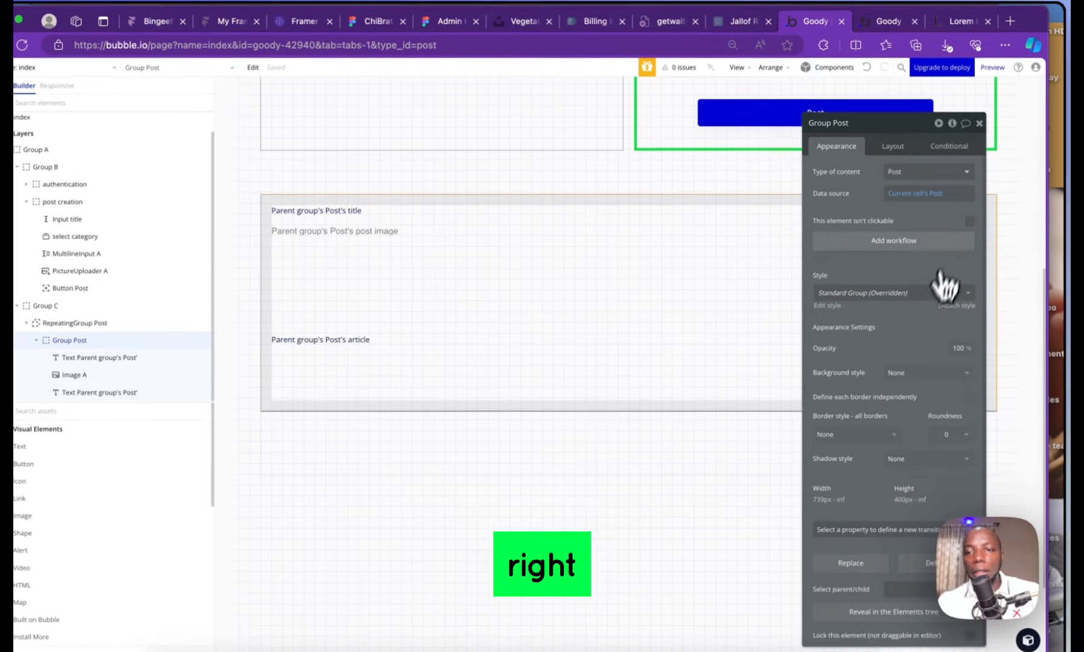
click(897, 161)
drag(864, 339, 782, 316)
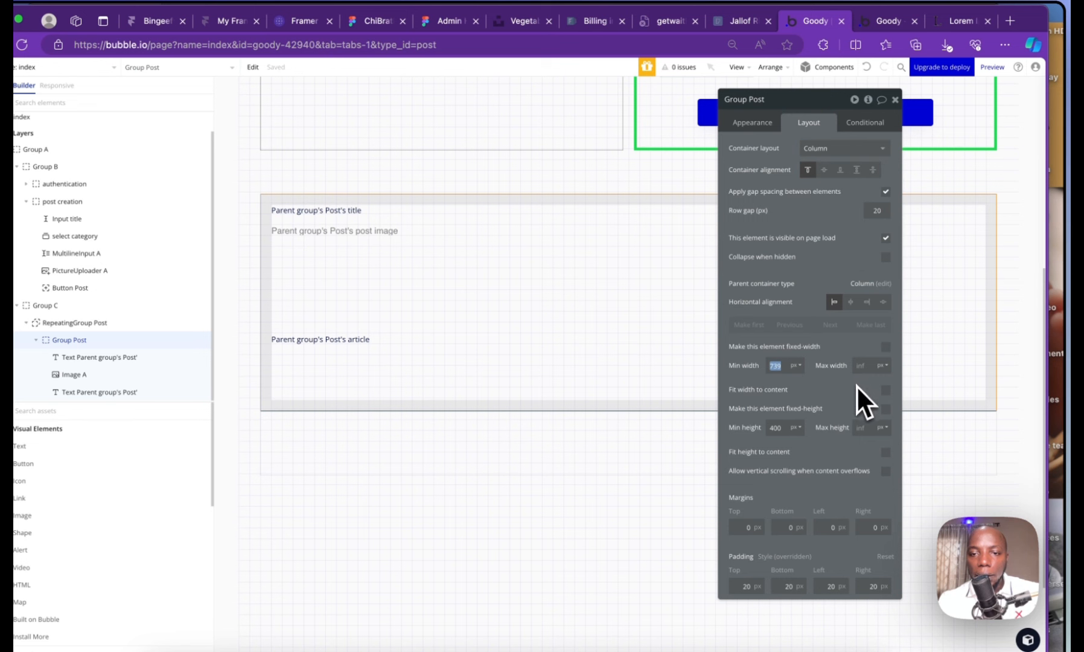
click(884, 453)
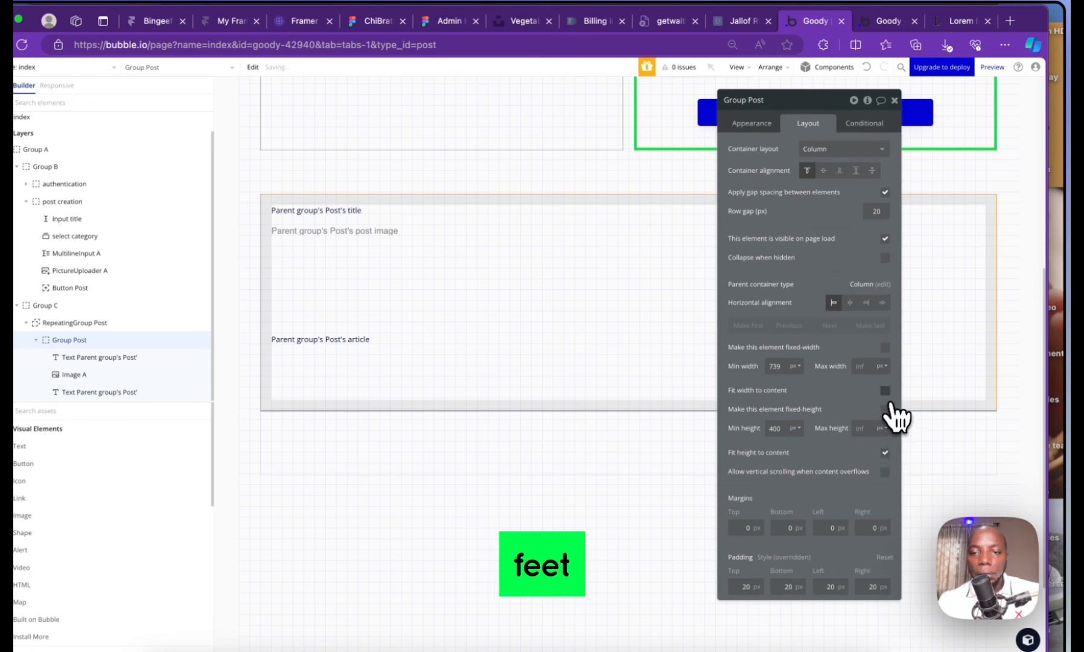
click(884, 391)
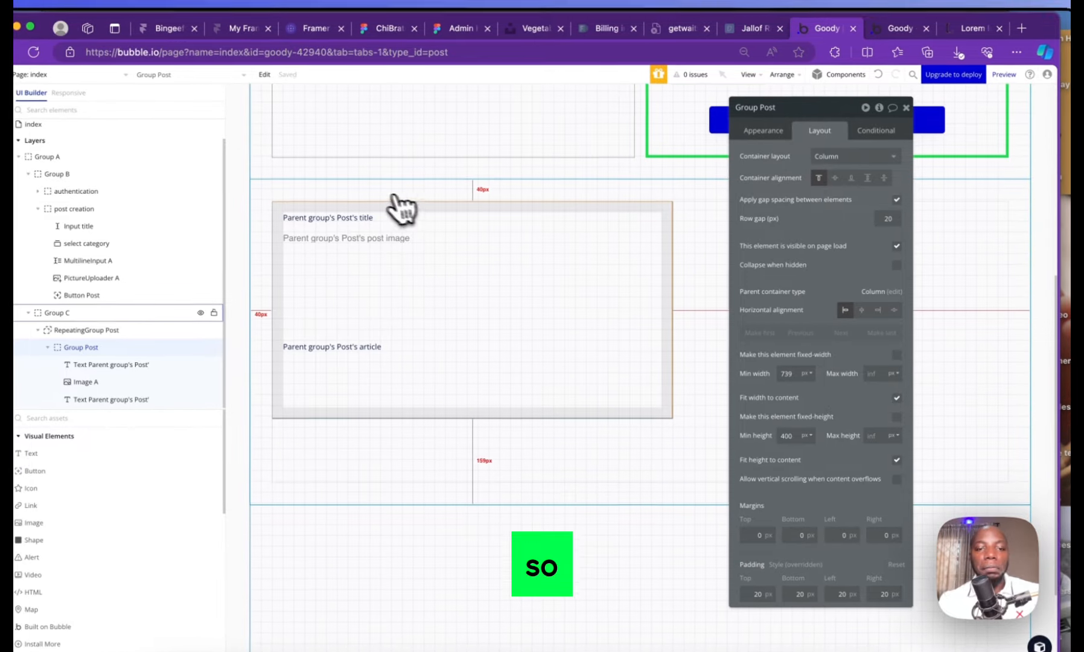
Make RepeatingGroup Post fit its height to content
click(537, 448)
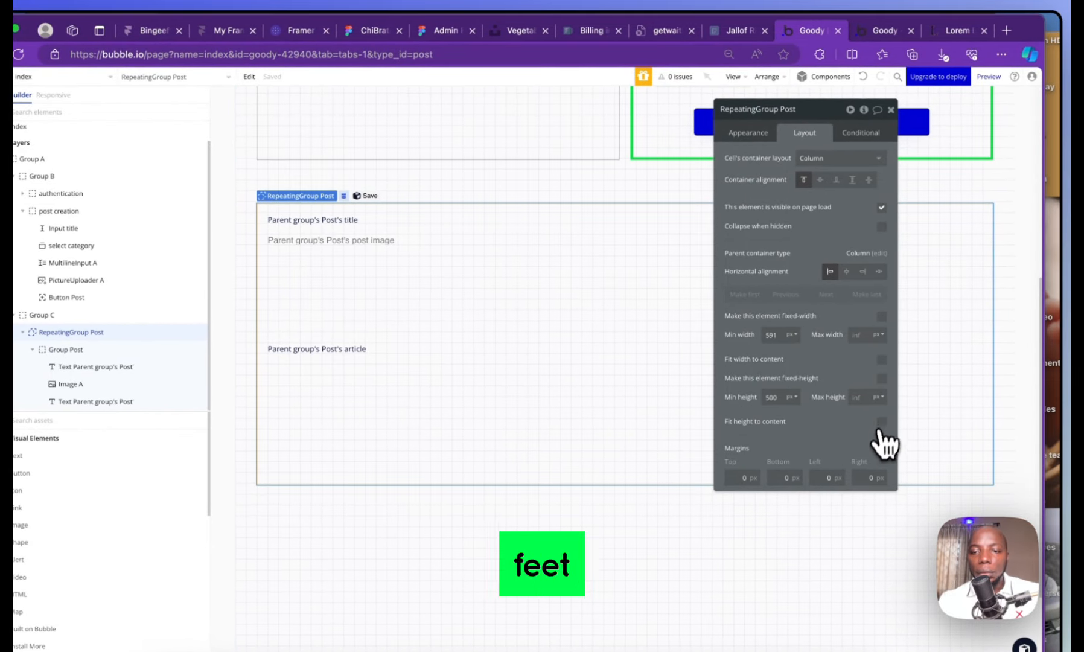
click(881, 423)
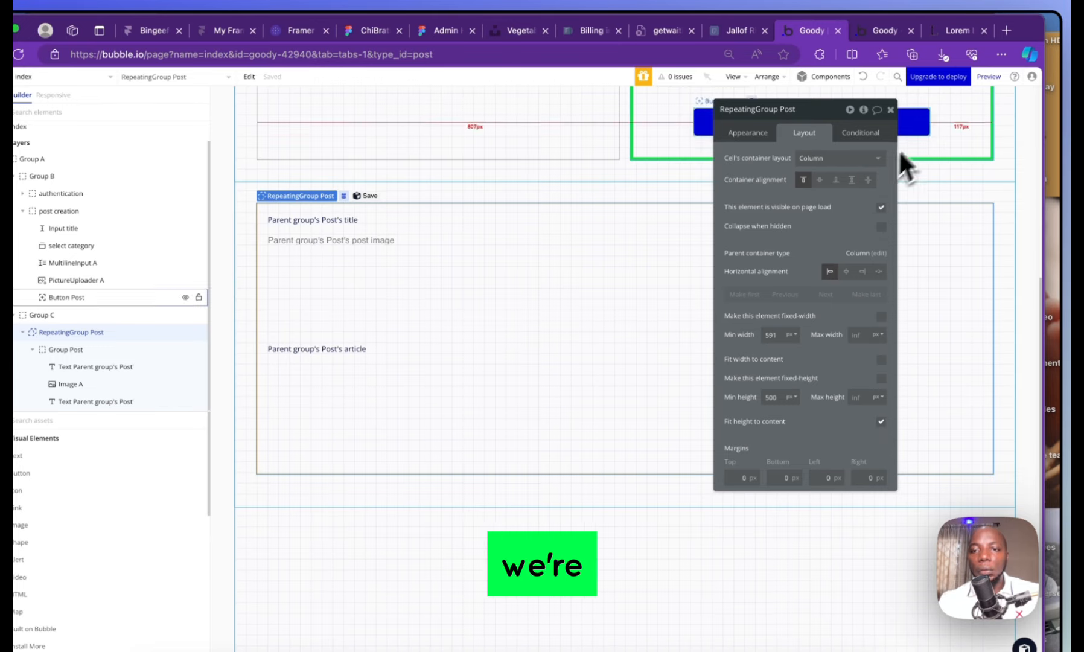
click(885, 30)
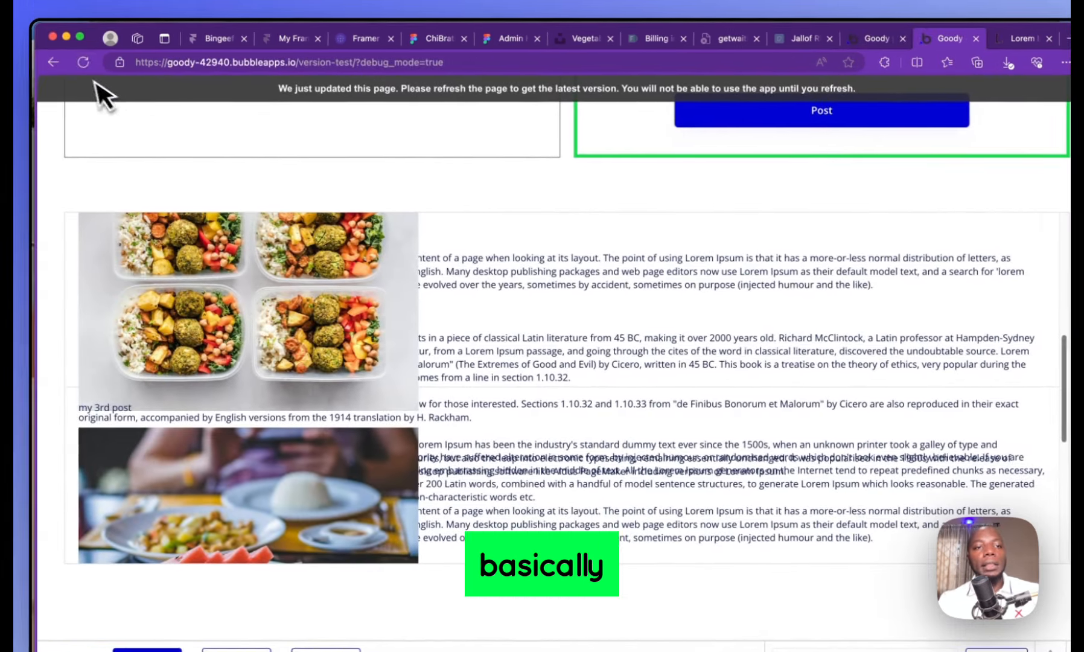
Reload the preview and scroll through all three posts, now stacked without overlapping
click(20, 56)
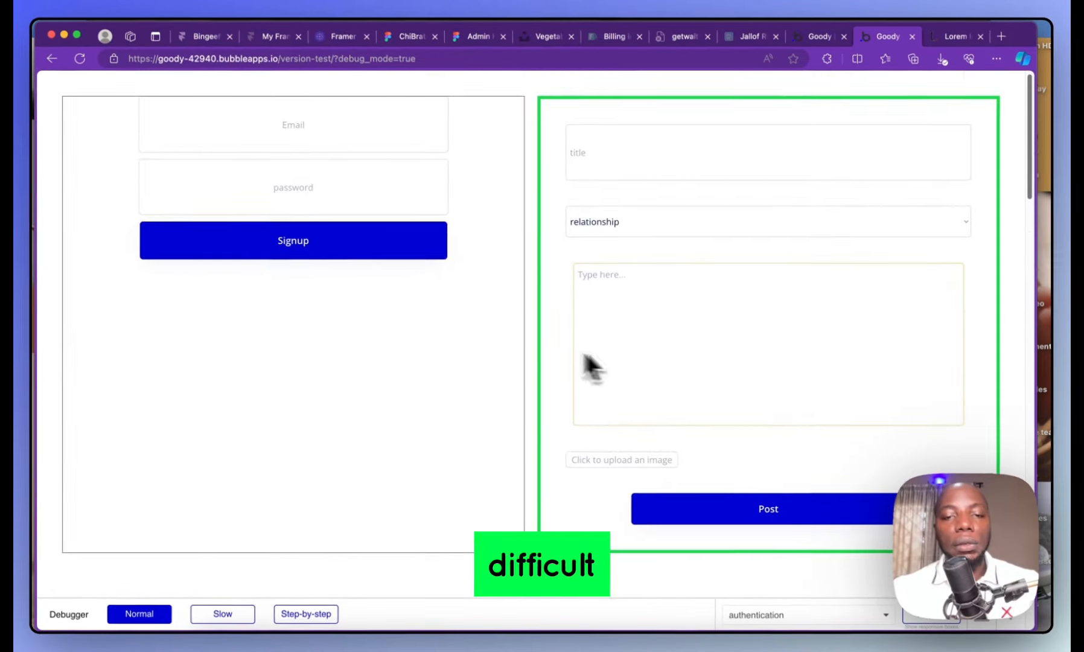
scroll(442, 345, down, 7)
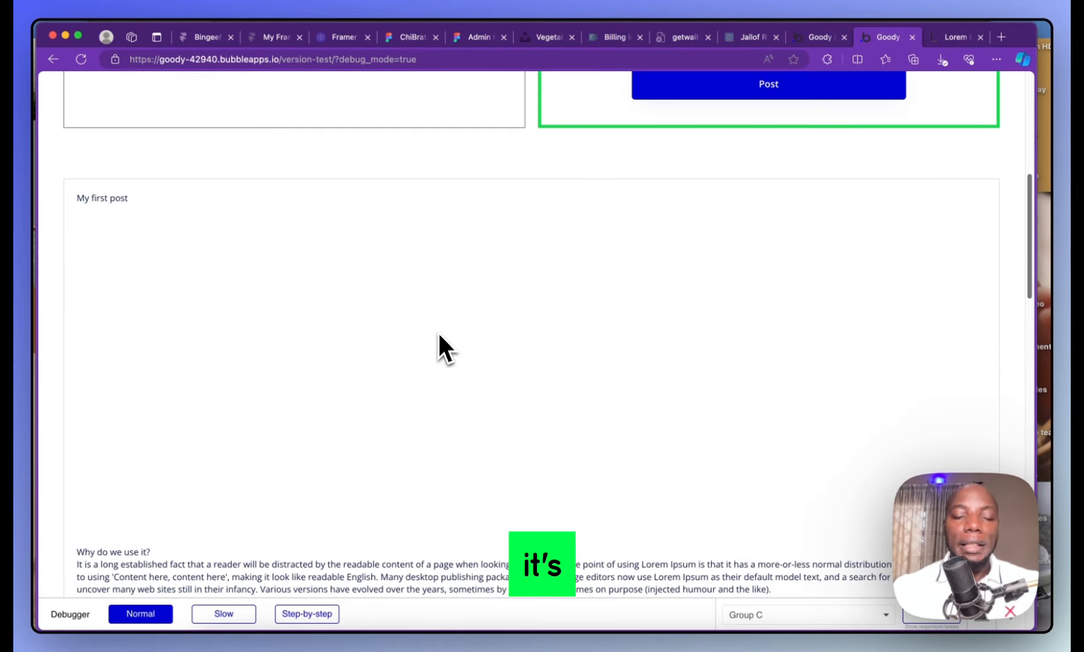
scroll(439, 336, down, 13)
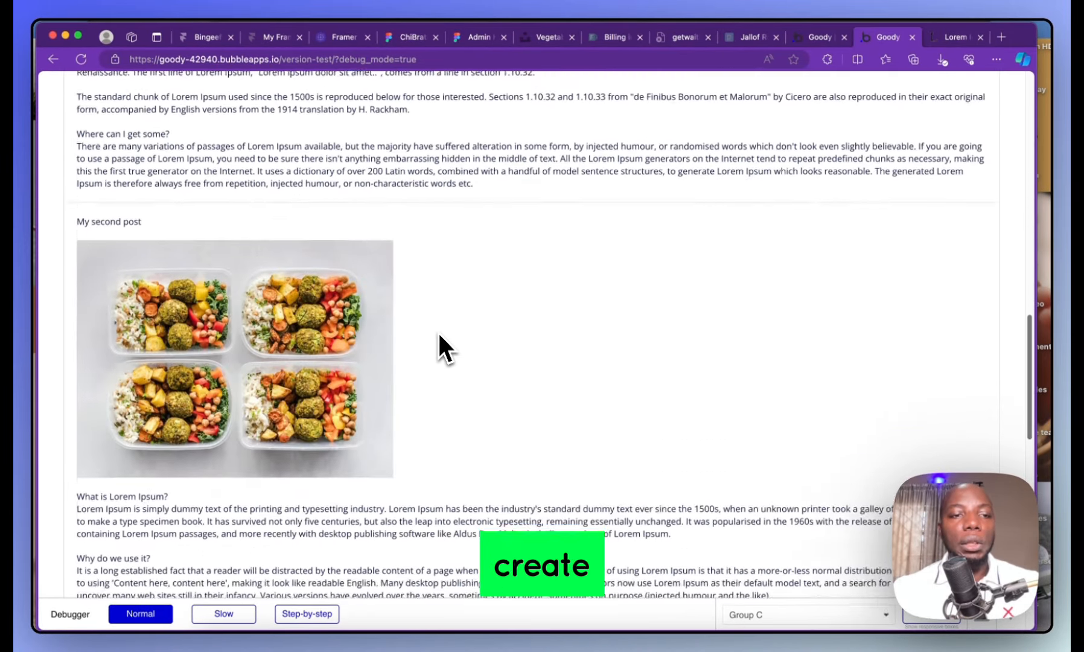
scroll(438, 339, down, 15)
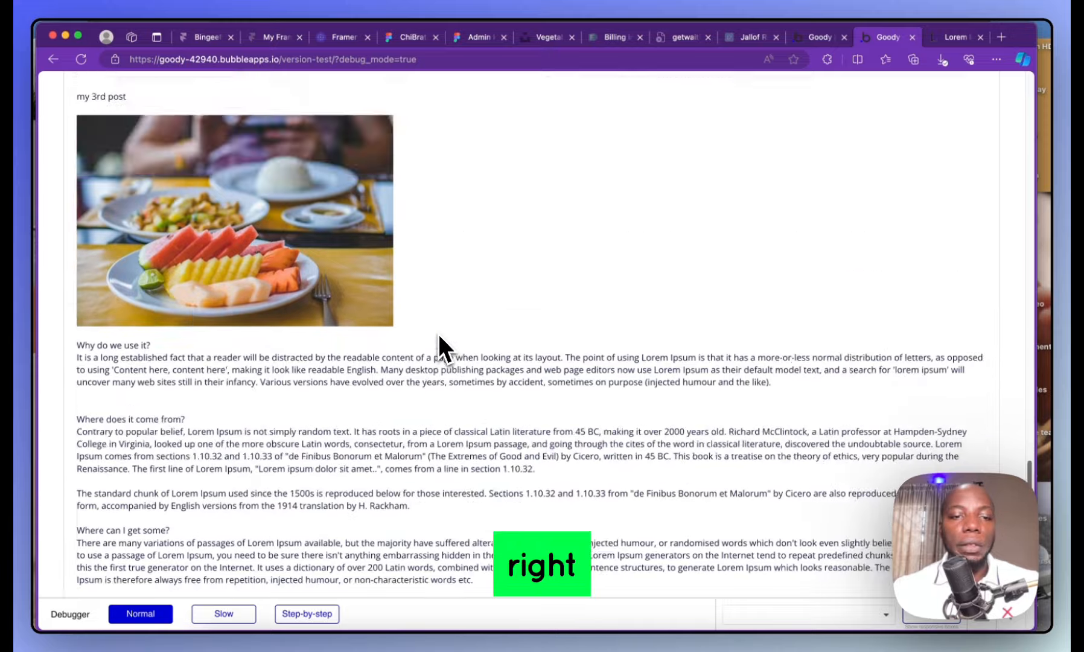
scroll(438, 333, down, 5)
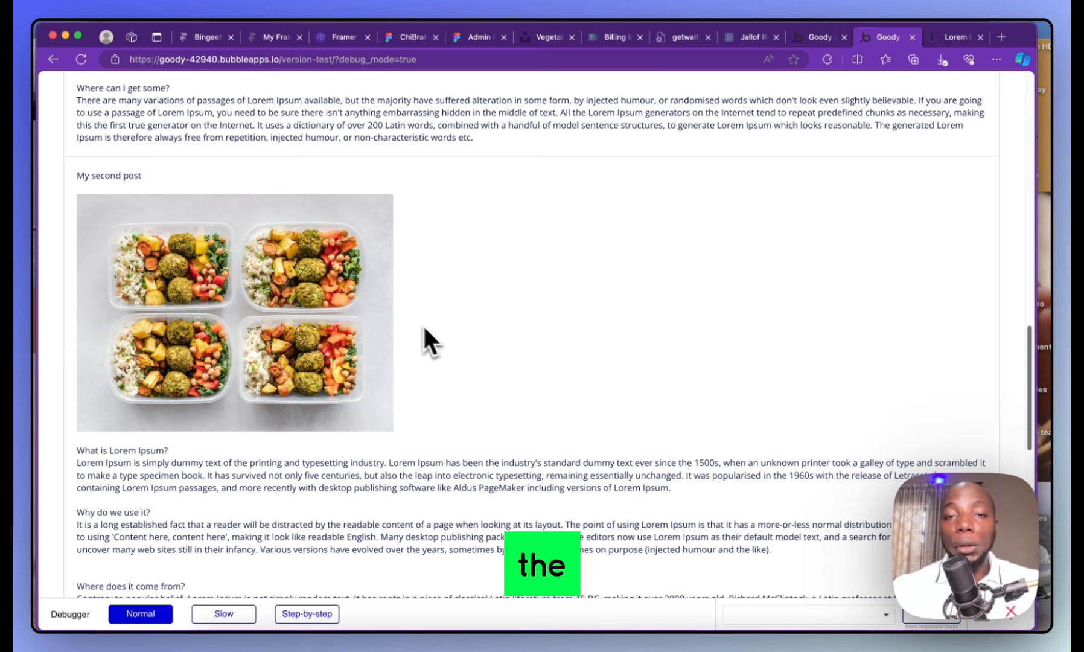
scroll(422, 324, up, 15)
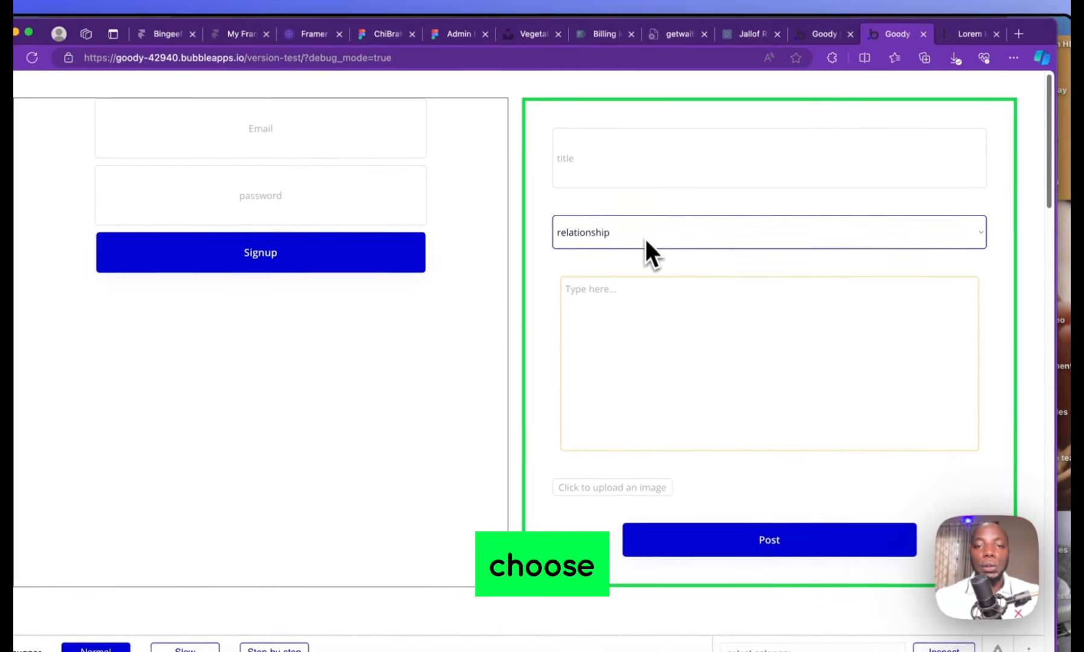
Pick a category for a new post and check the feed labels, including My 4th article tagged movie
click(649, 224)
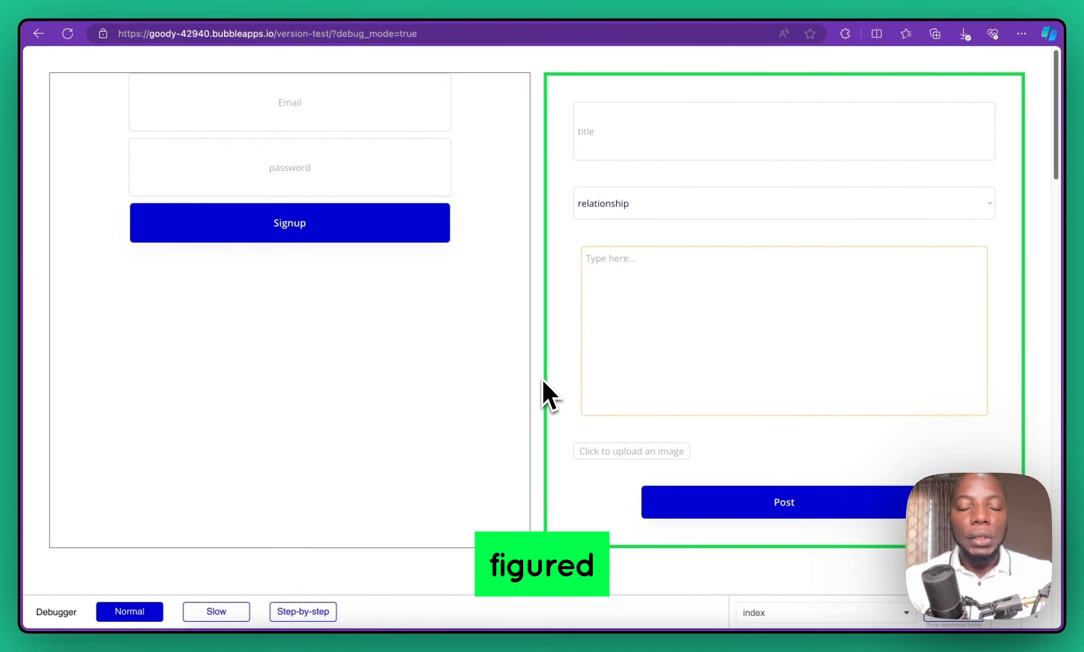
scroll(541, 377, down, 15)
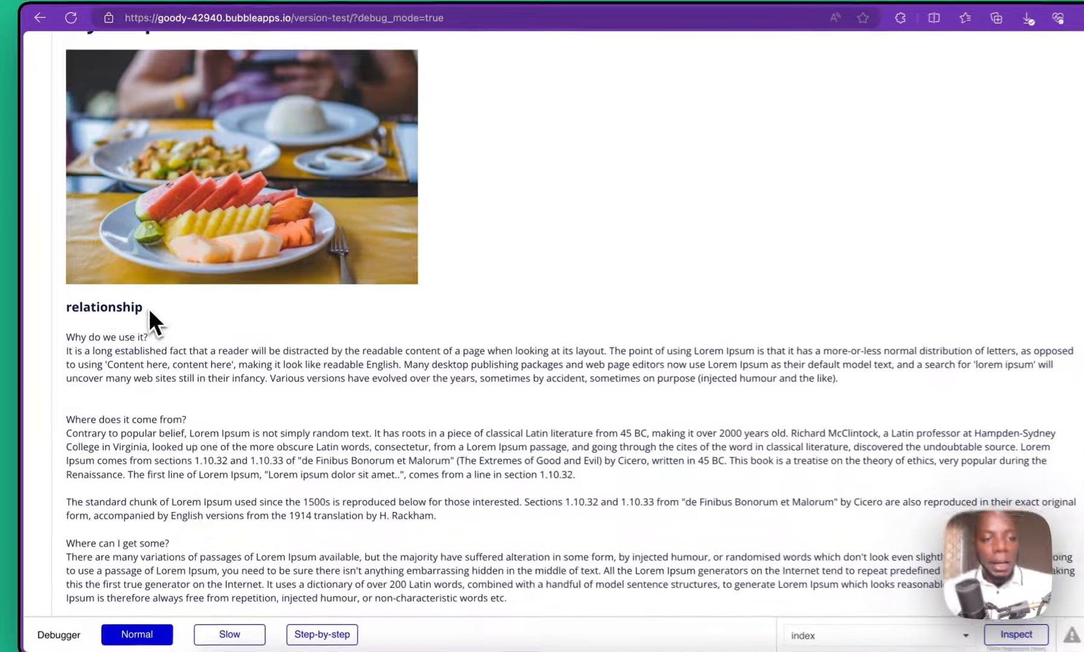
drag(64, 311, 217, 333)
scroll(181, 338, down, 10)
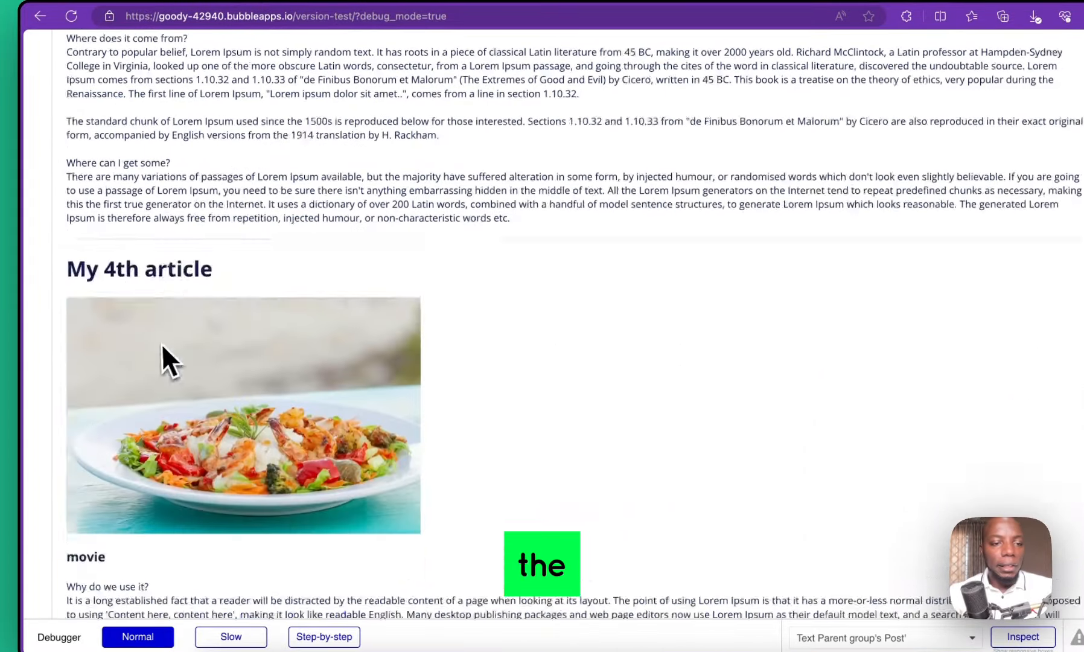
scroll(338, 344, up, 15)
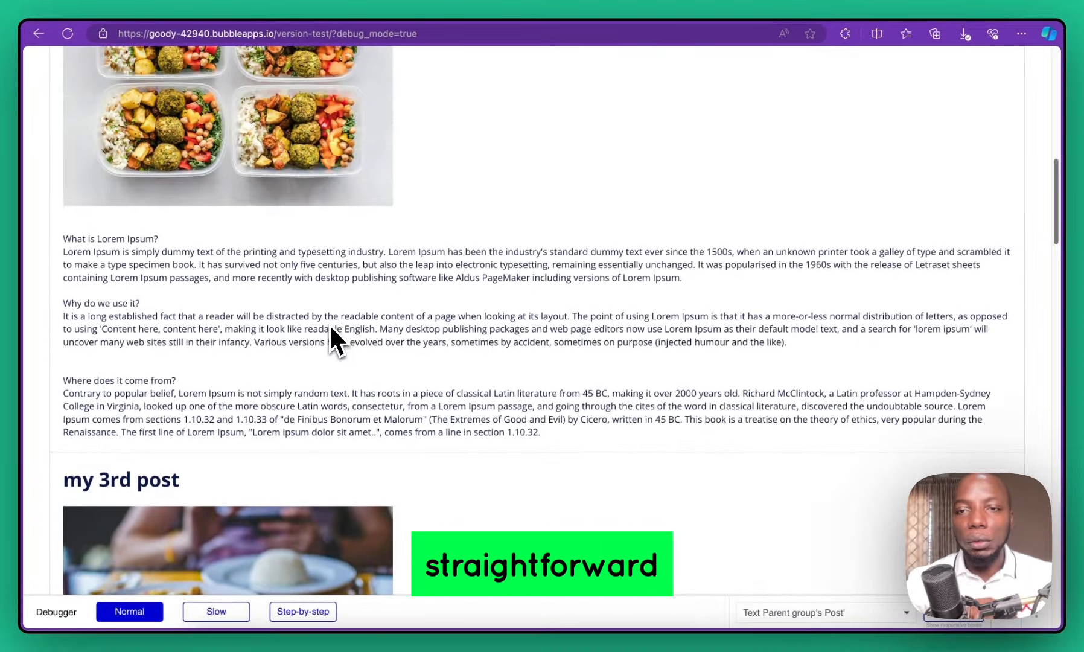
scroll(330, 328, up, 6)
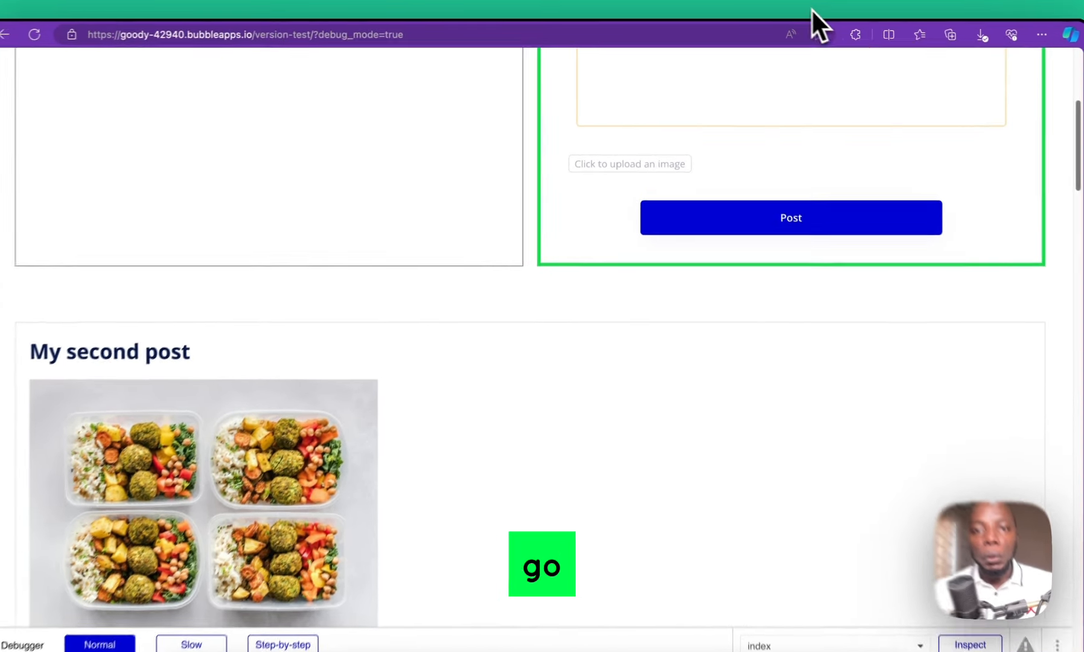
click(764, 7)
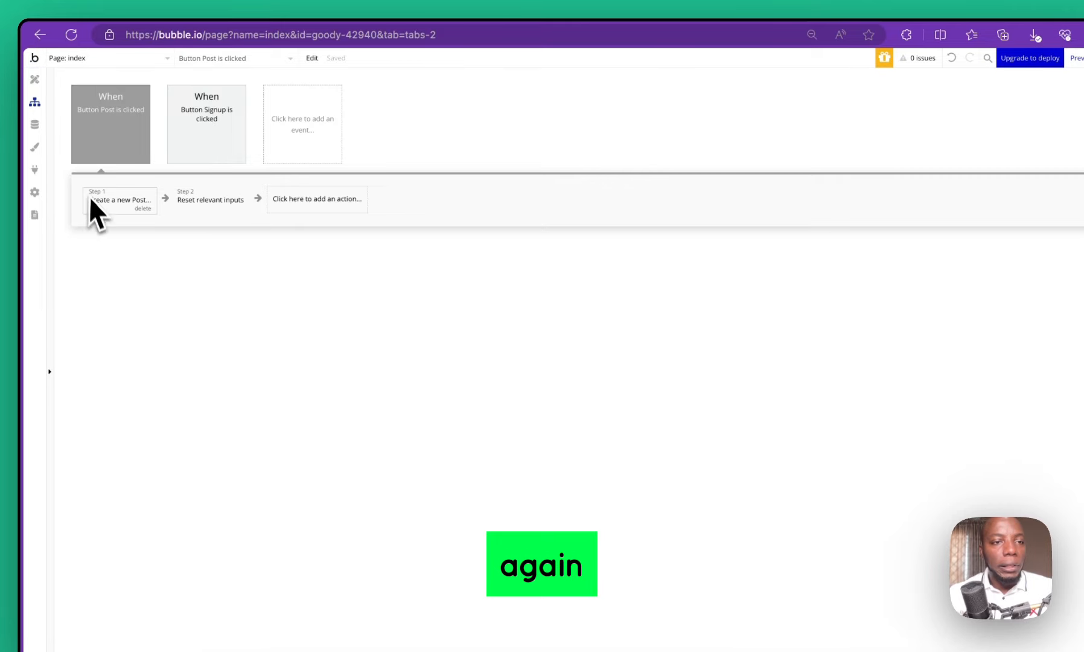
Inspect the category dropdown's settings and the options in its category set
click(34, 83)
click(927, 323)
click(961, 225)
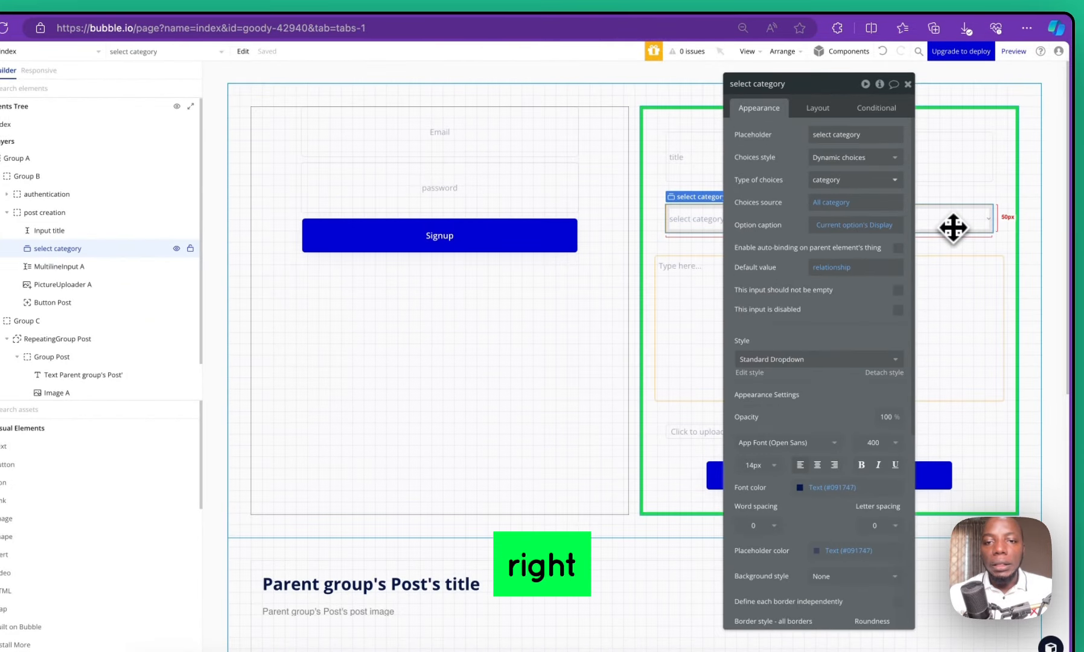
click(908, 84)
double_click(828, 210)
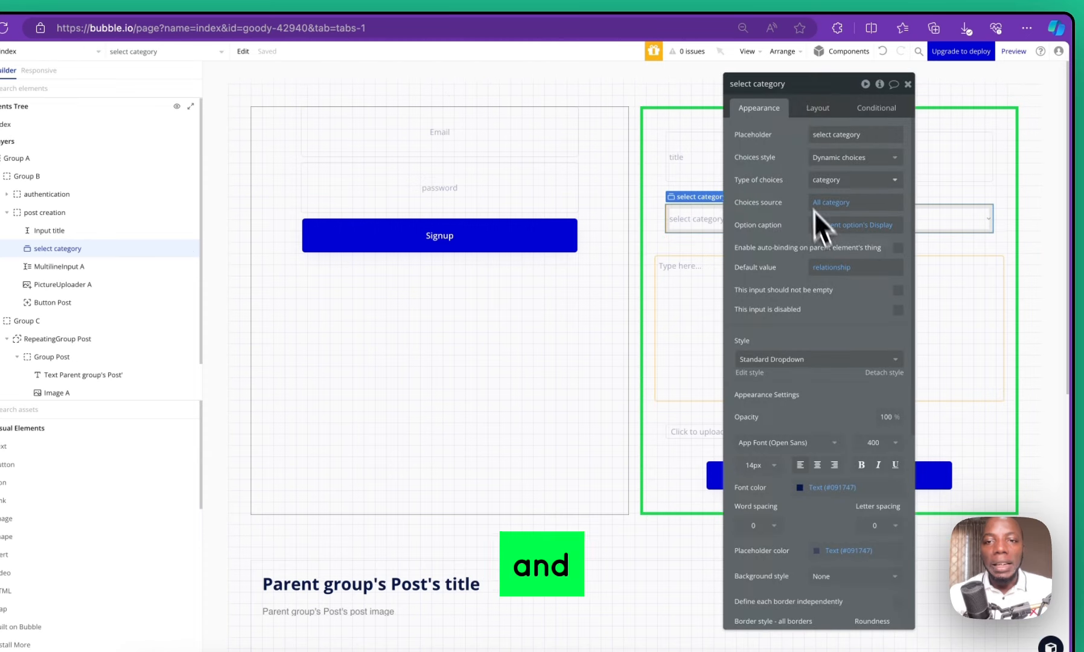
drag(806, 90, 763, 86)
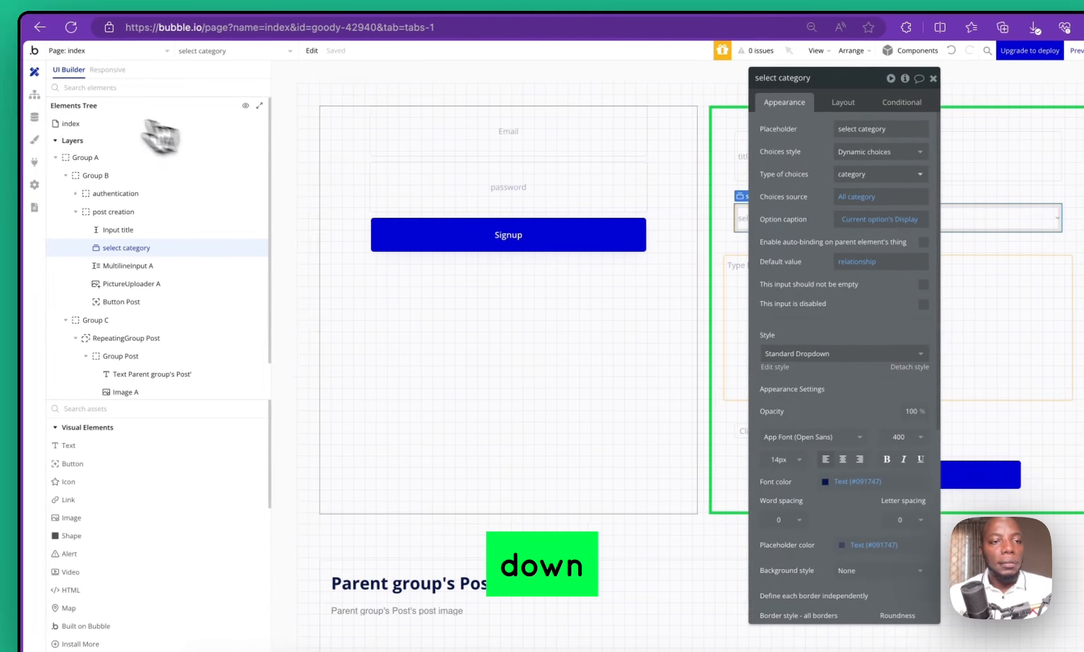
click(32, 119)
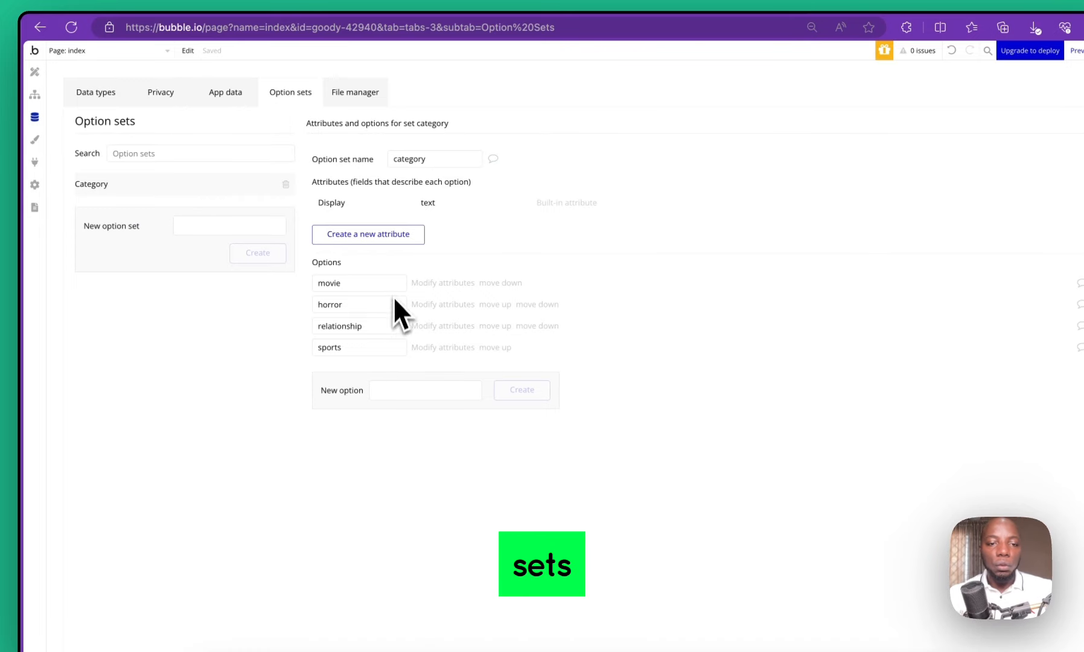
click(35, 72)
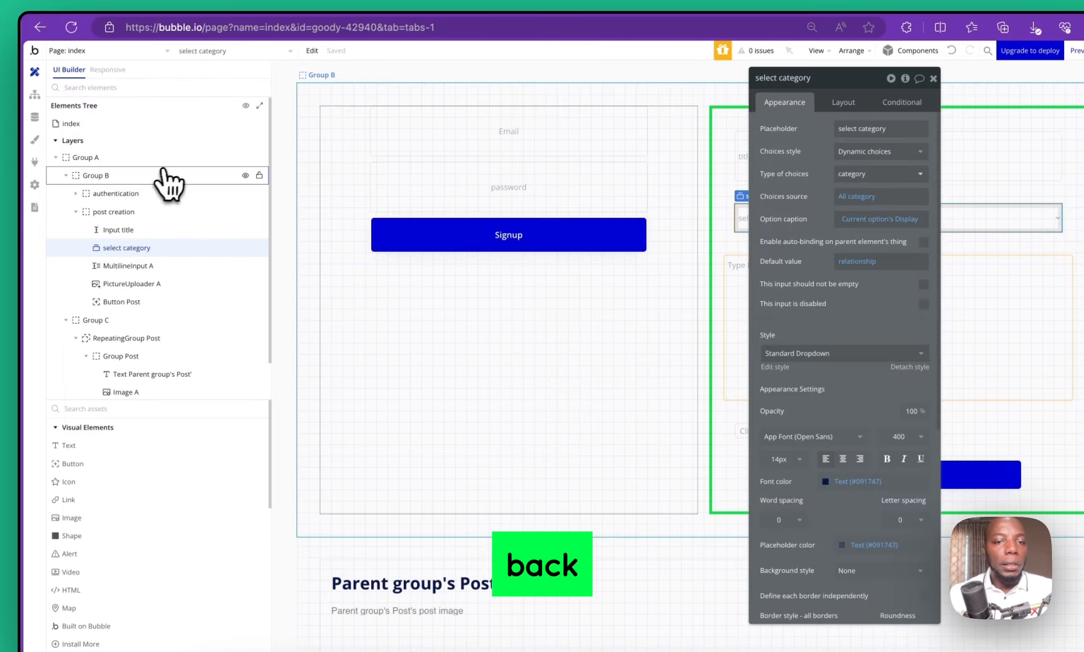
Make the Post button's Create a new Post step set category to select category's value, then reload the preview
click(905, 471)
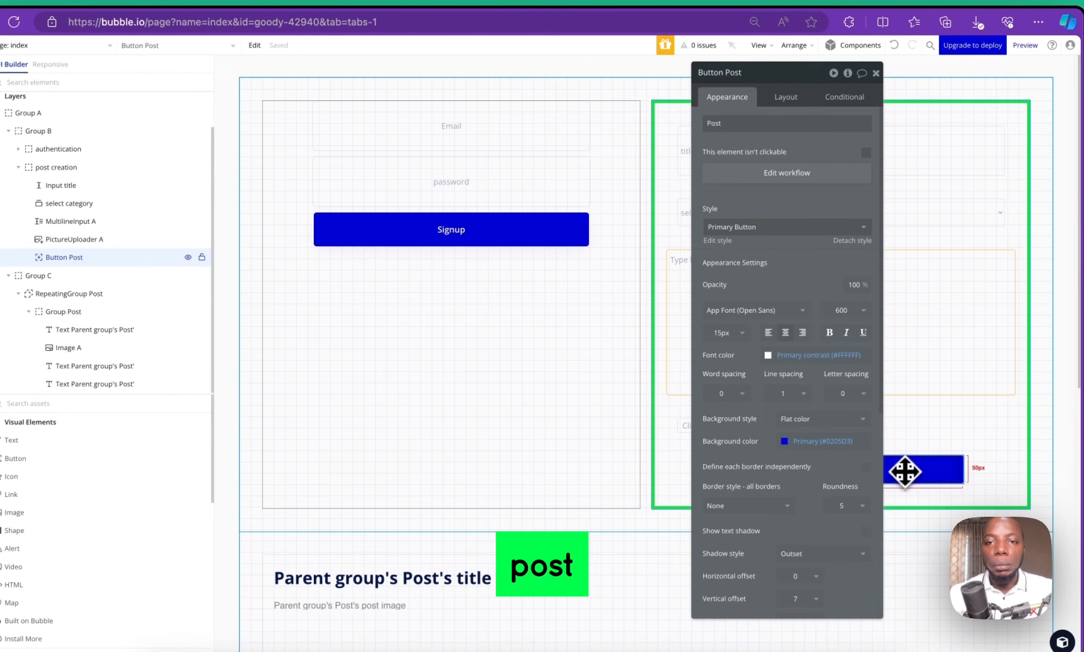
drag(784, 73, 359, 121)
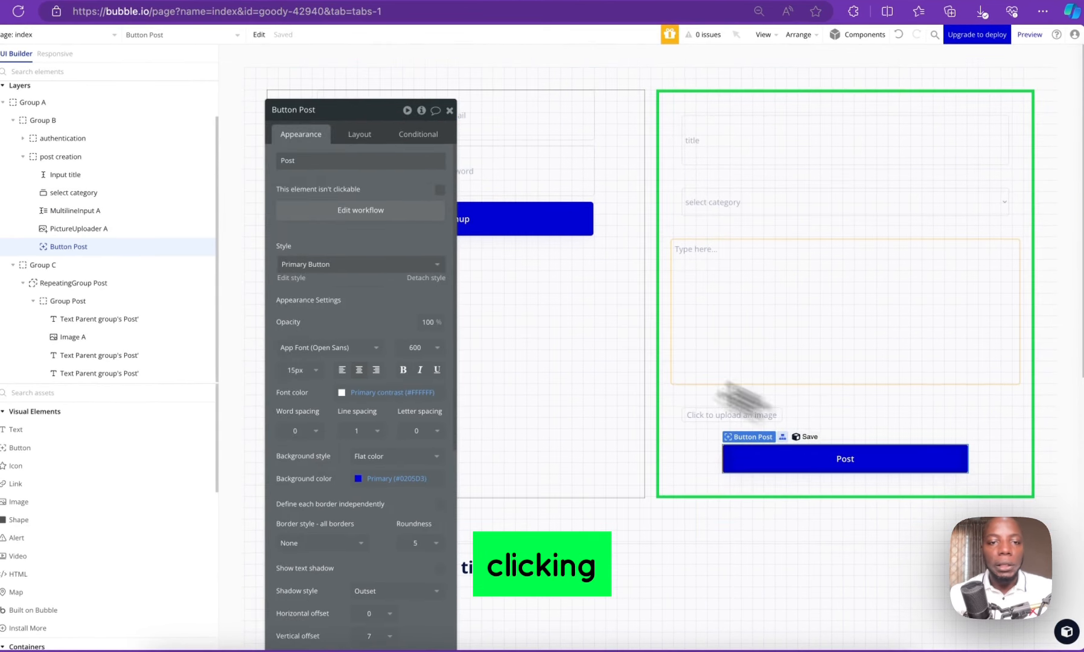
click(388, 210)
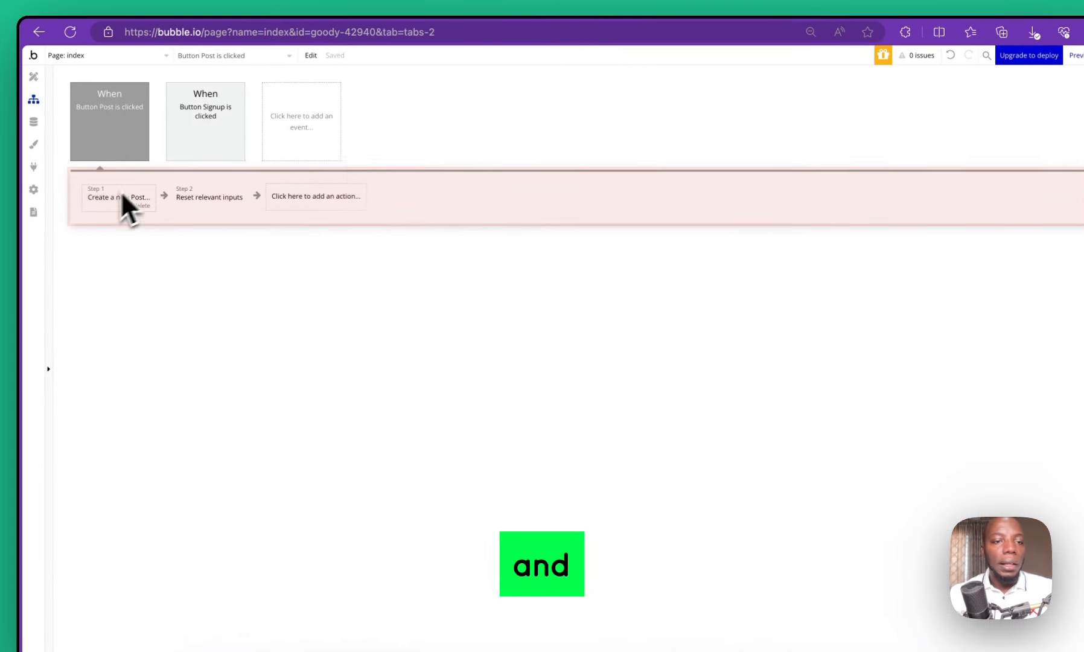
click(97, 200)
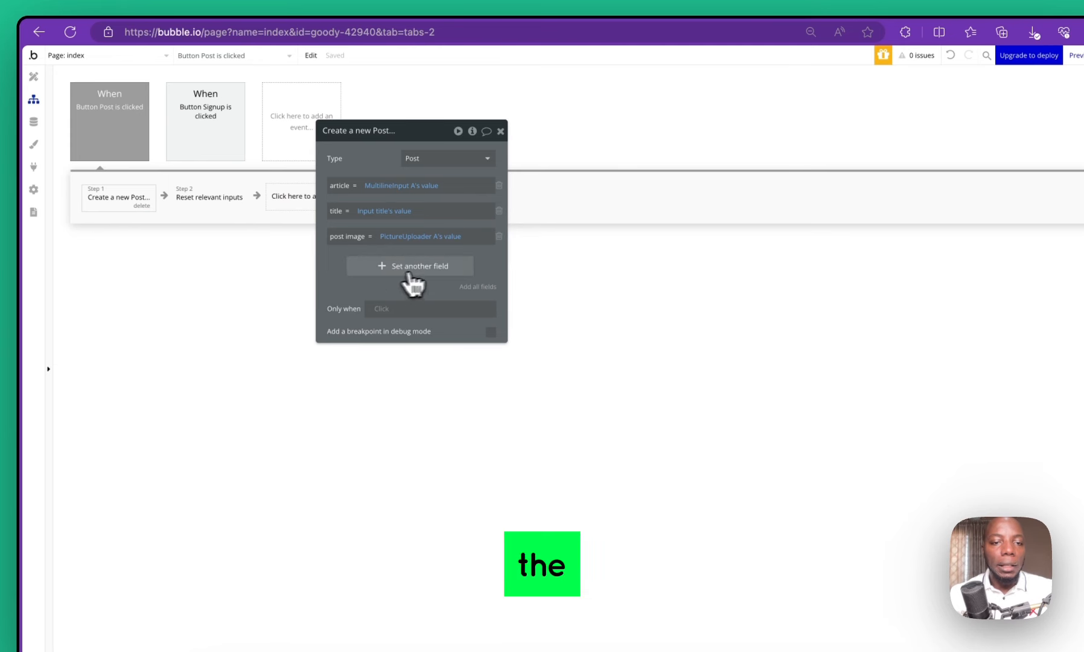
click(361, 273)
click(349, 258)
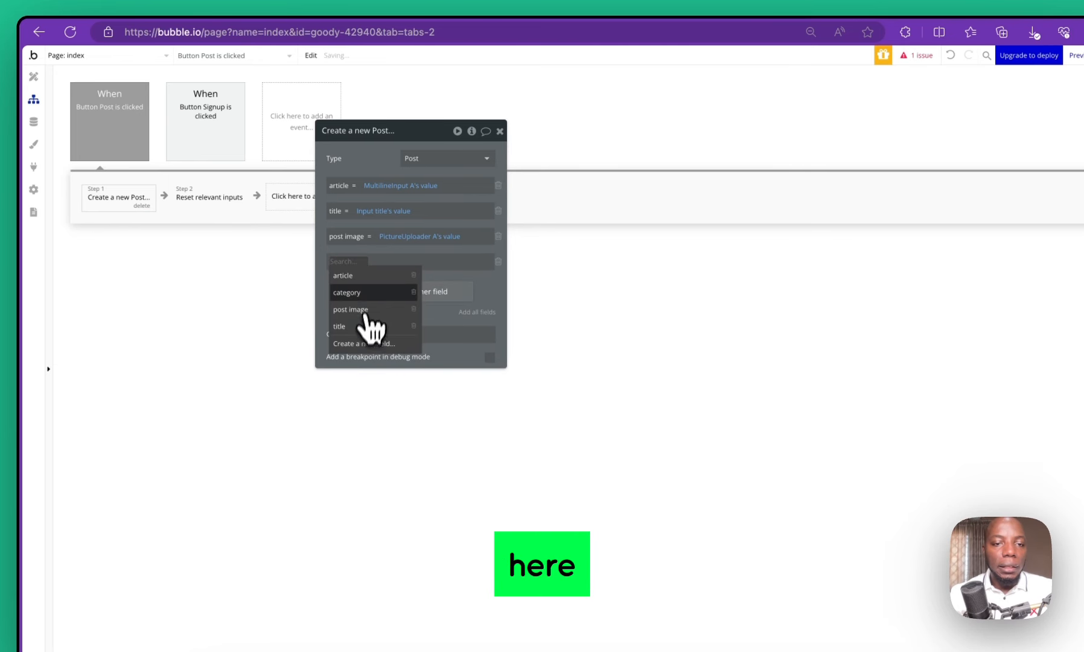
click(379, 289)
click(385, 261)
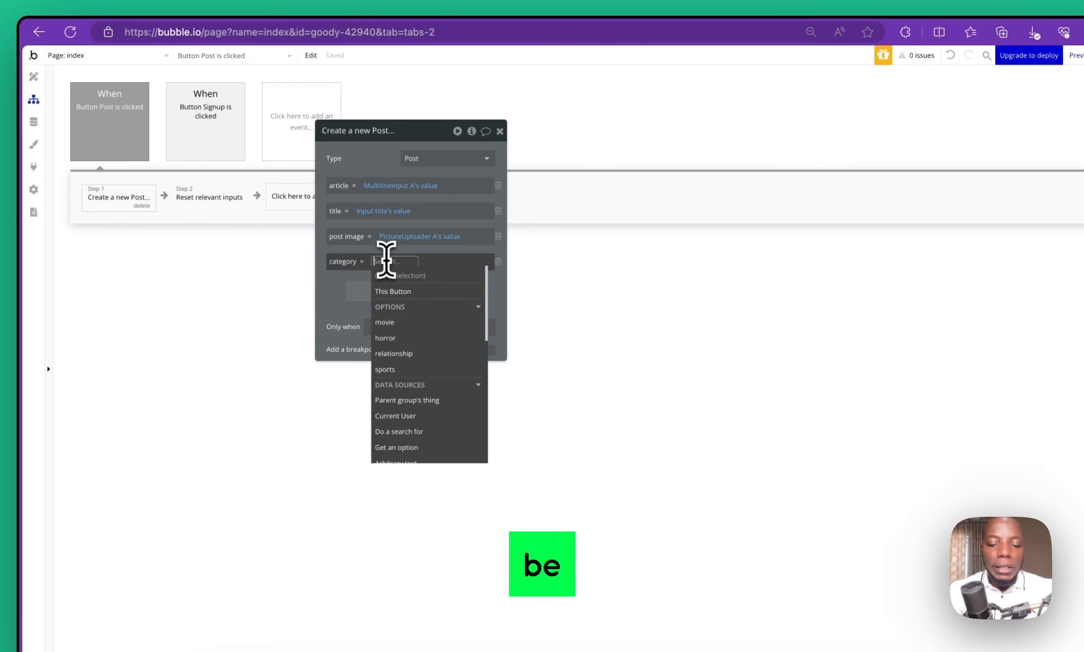
text(sel)
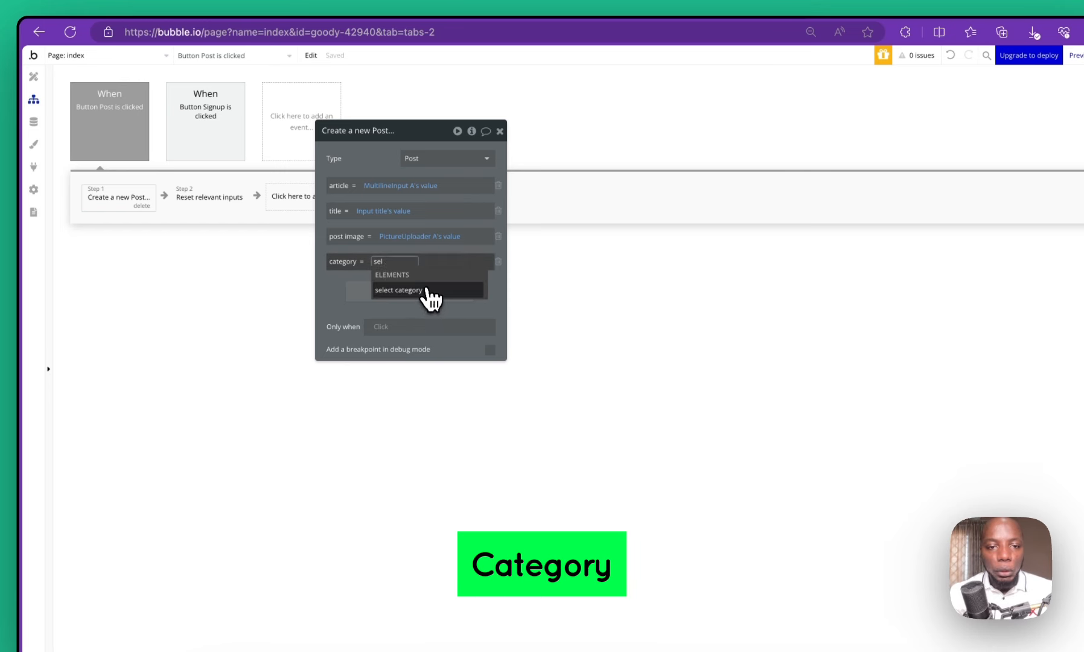
click(427, 289)
click(498, 283)
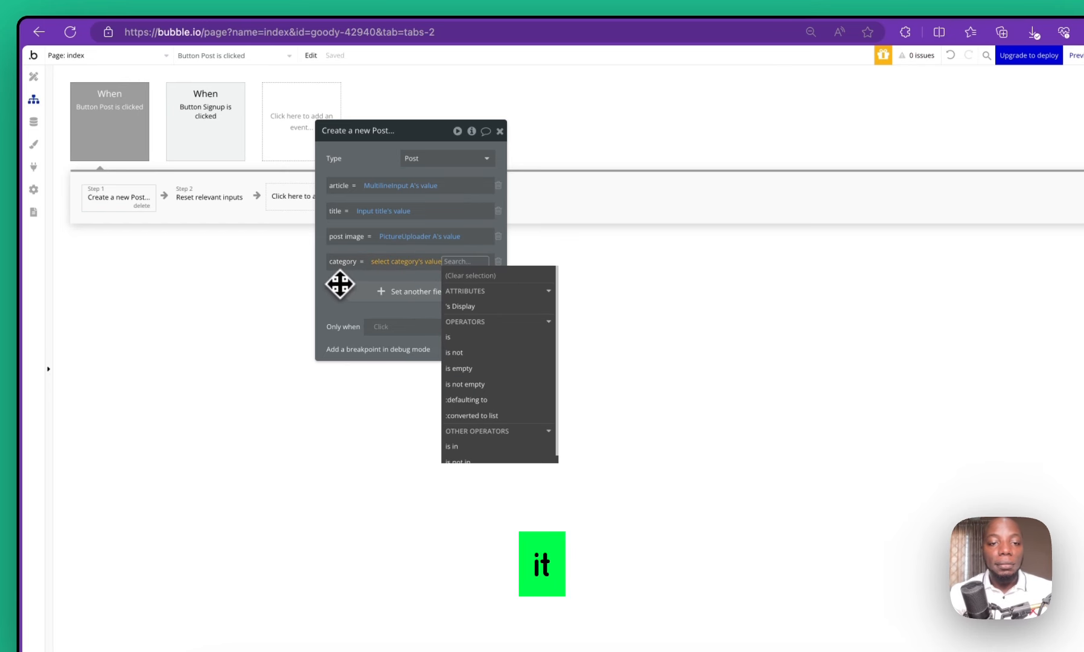
click(339, 283)
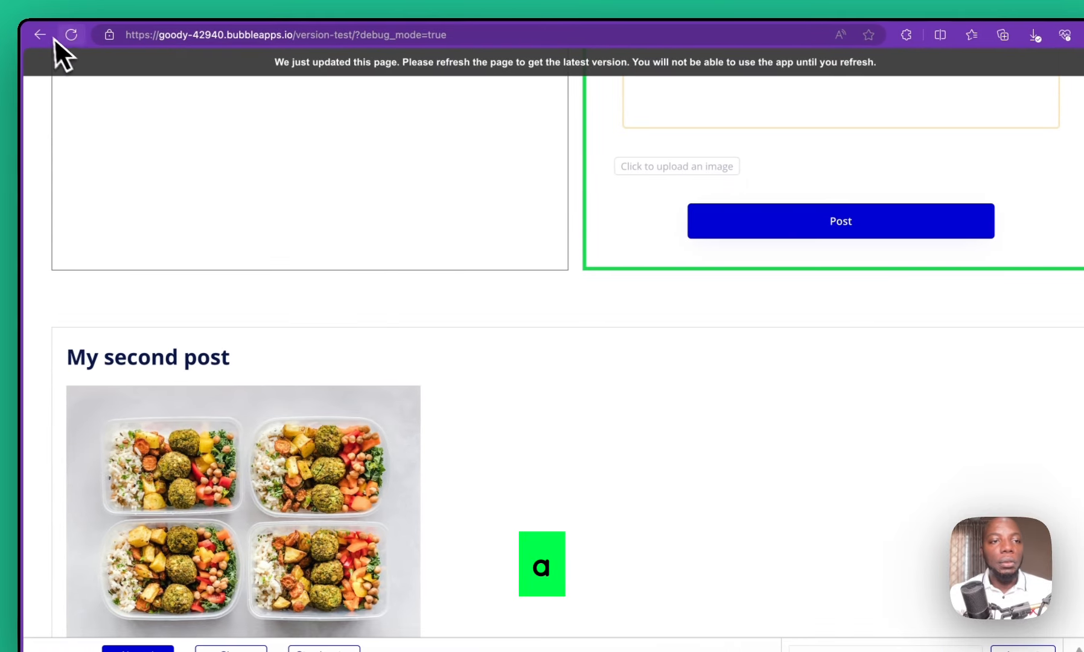
click(70, 35)
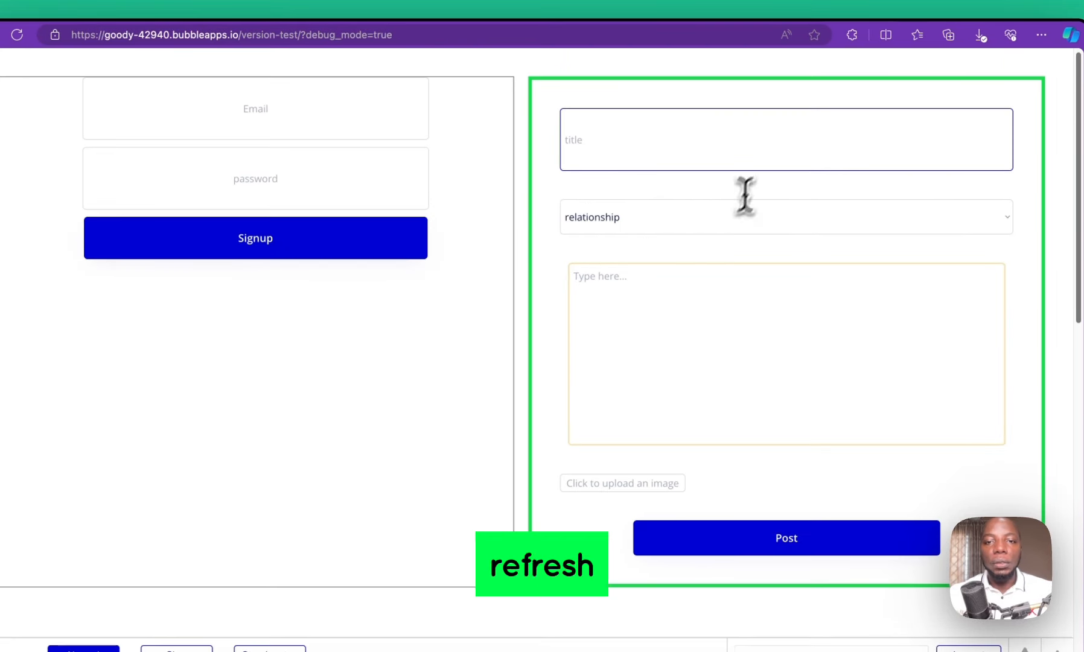
Fill the form with title 'my seventh post', category horror and a pasted Lorem Ipsum article
key(BackSpace)
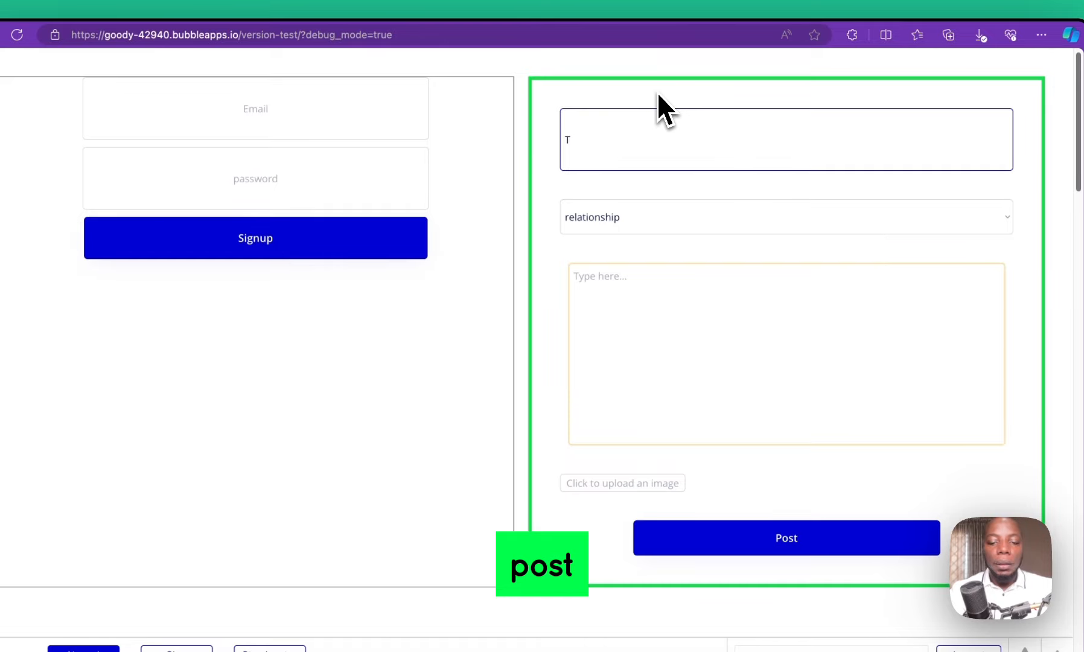
text(my se)
text(venth post)
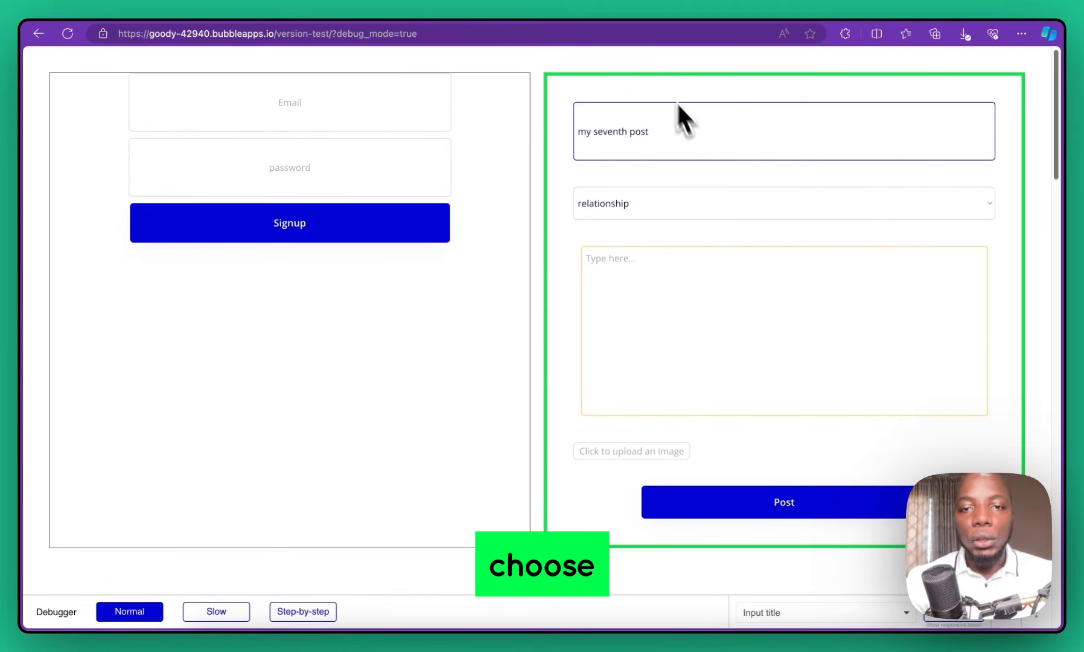
click(715, 204)
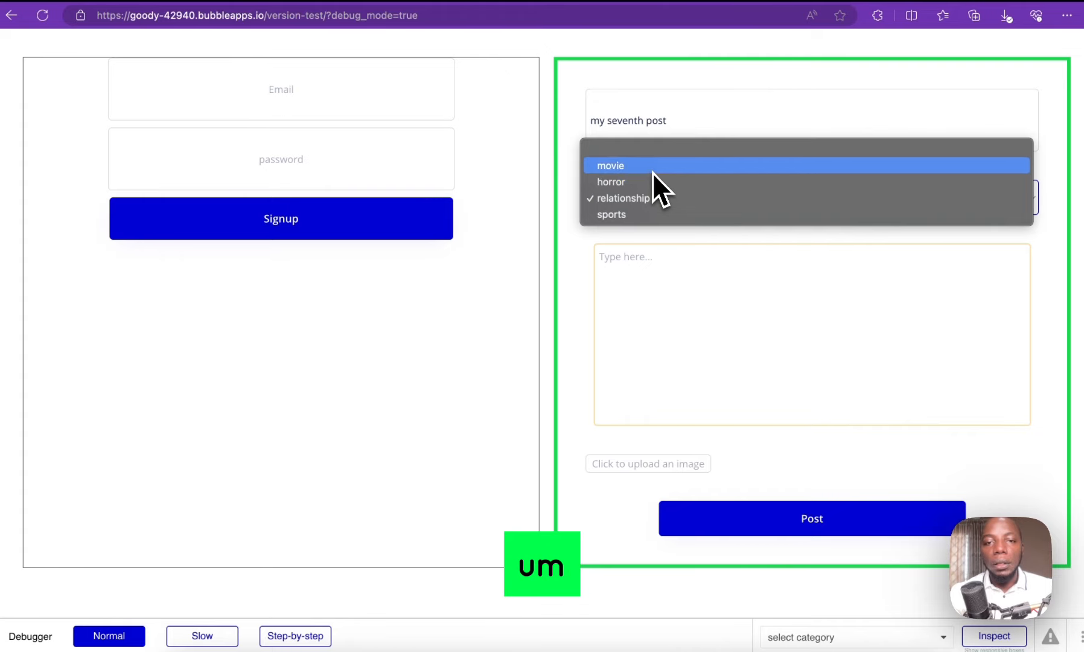
click(653, 180)
click(673, 291)
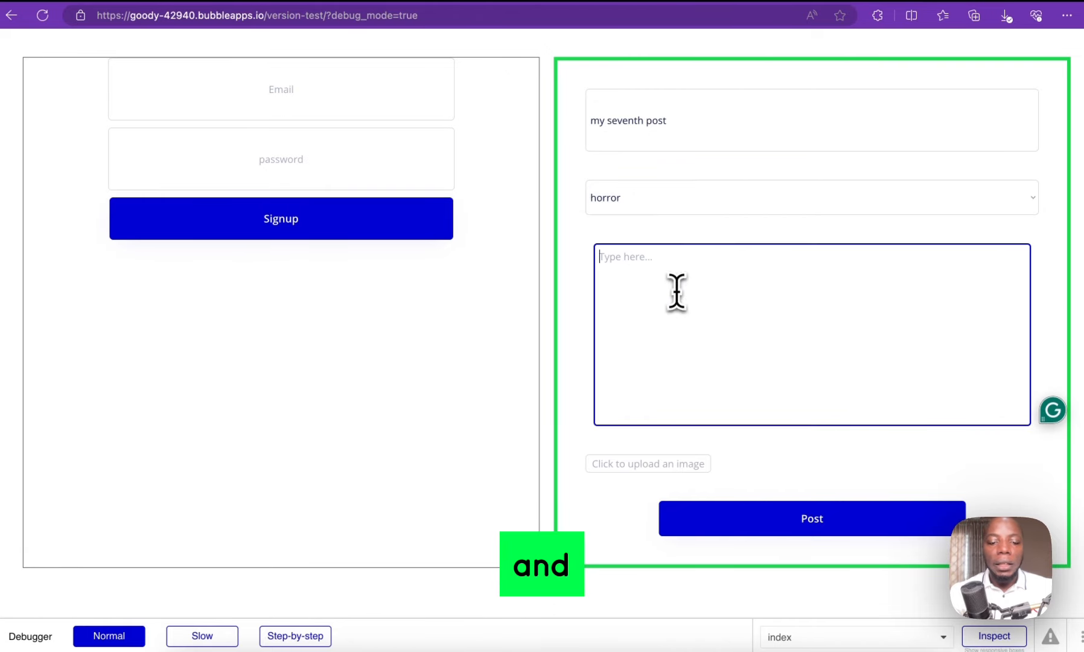
key(ctrl+v)
Attach the GPEh0HfWKAARi0L.jpeg meme image from Downloads to the post
click(652, 463)
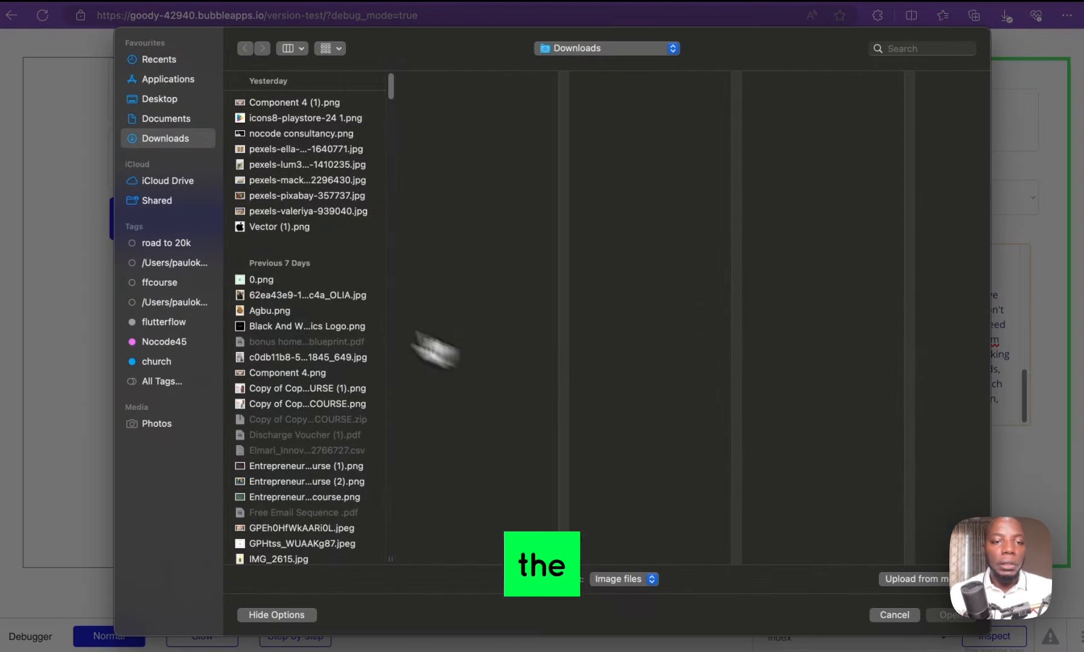
click(278, 311)
key(Down)
key(Up)
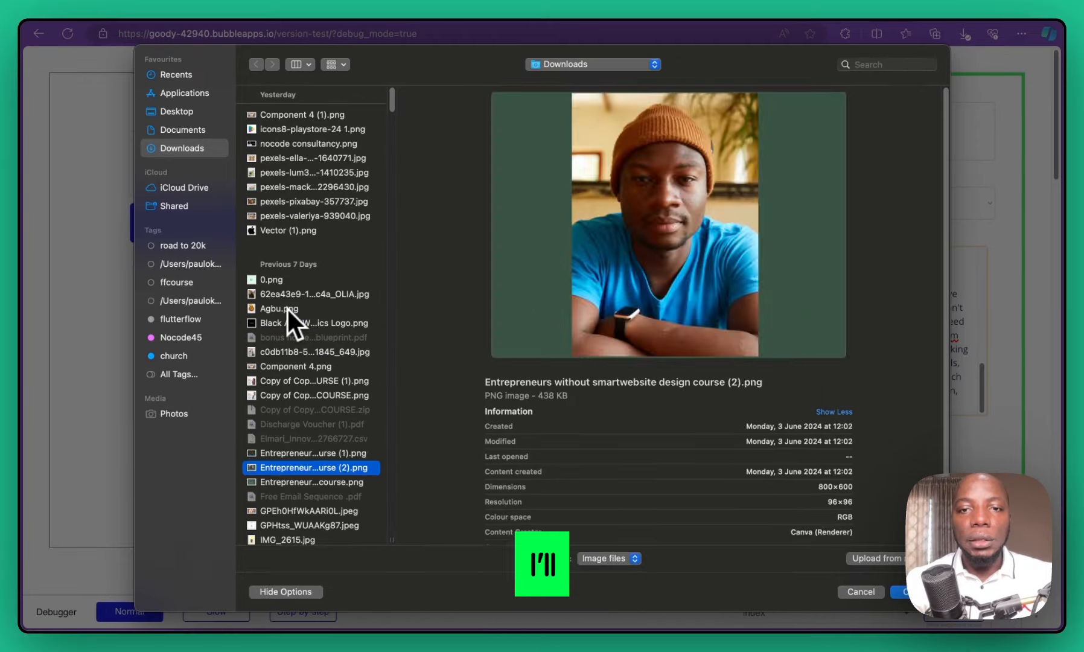
key(Up)
key(Up)
key(Down)
key(Down)
key(Down)
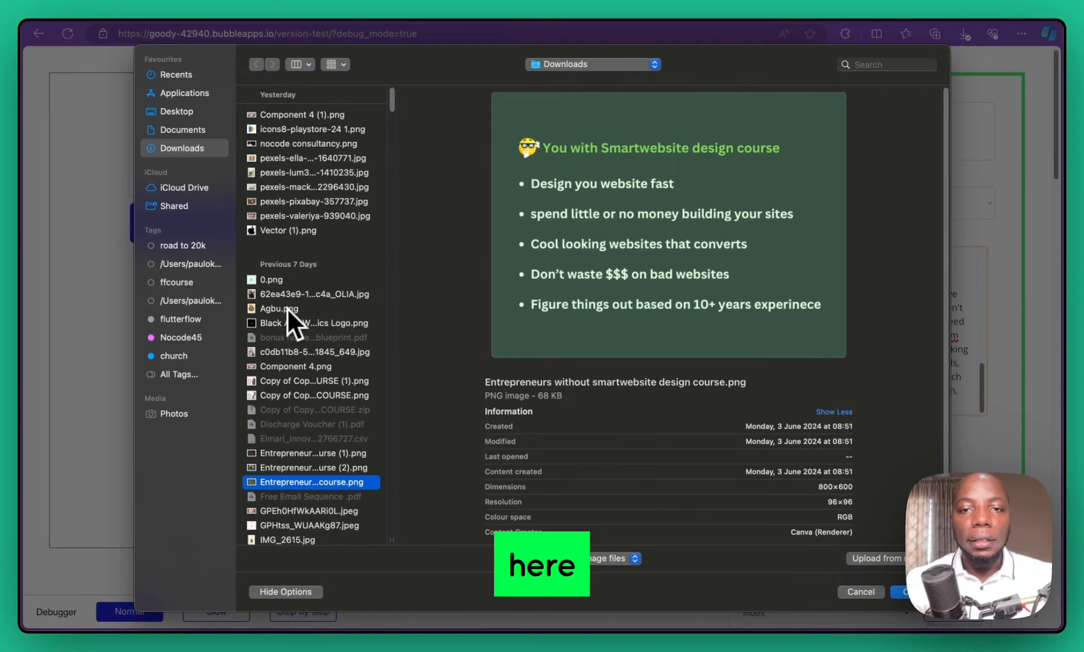
key(Down)
key(Down)
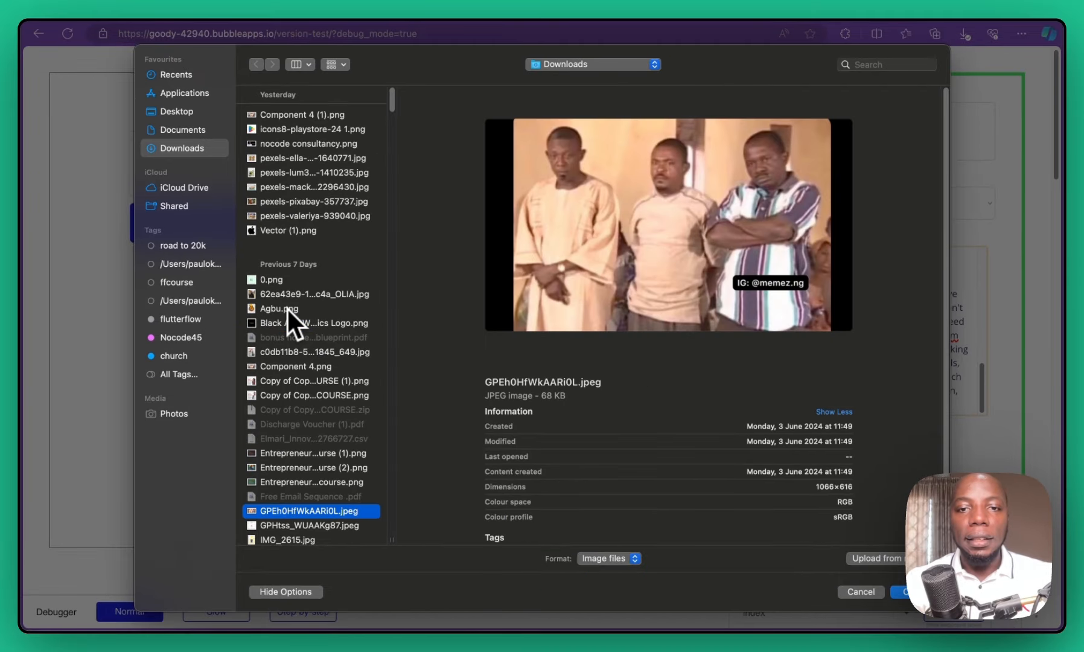
key(Escape)
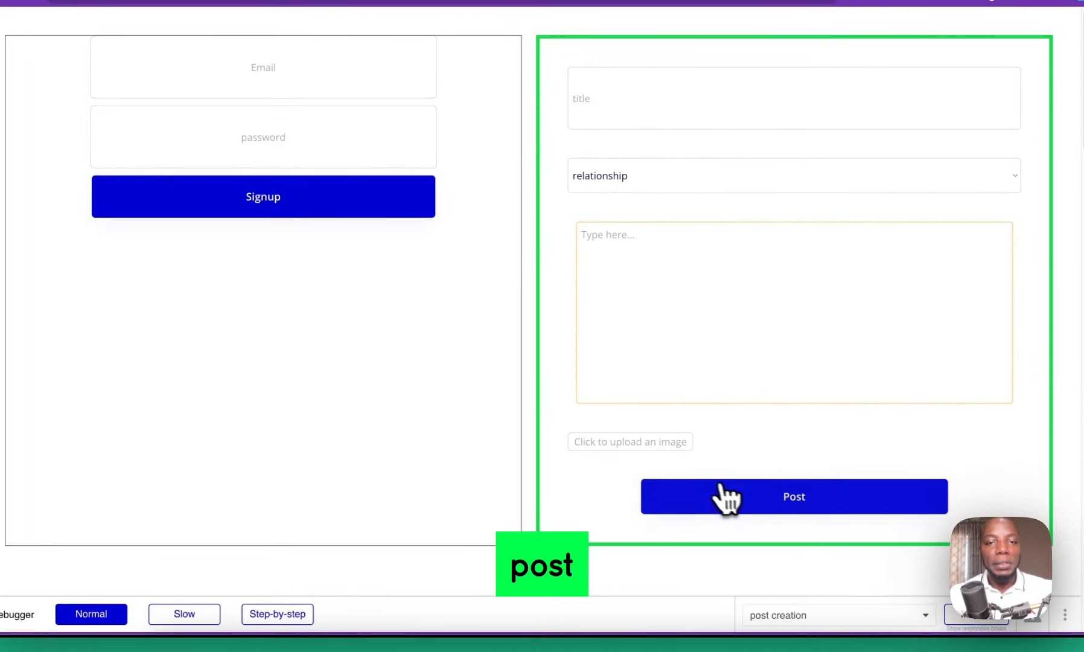
Scroll to 'my seventh post' in the feed and highlight its horror category label
scroll(482, 417, down, 20)
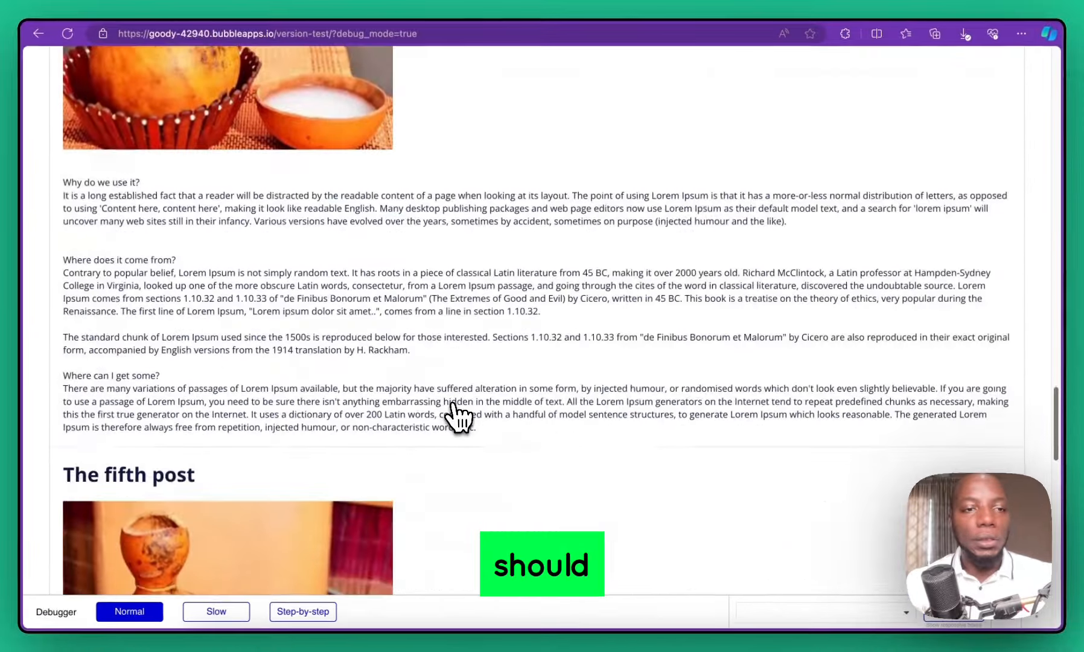
scroll(447, 407, down, 8)
scroll(97, 329, down, 10)
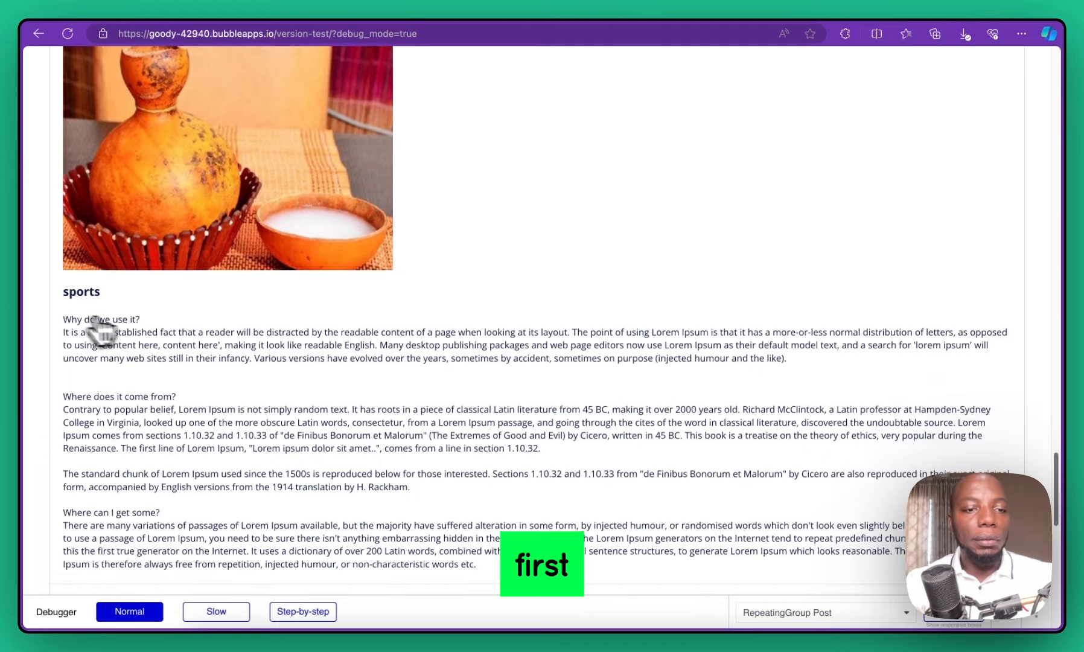
scroll(124, 268, up, 2)
scroll(117, 262, down, 3)
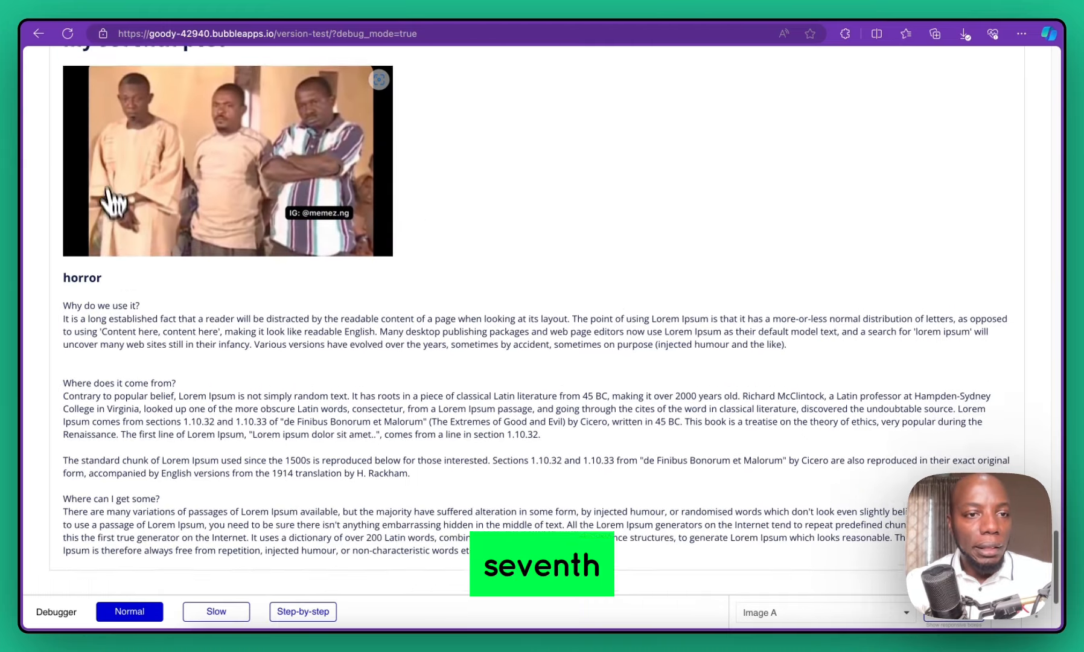
scroll(126, 203, up, 1)
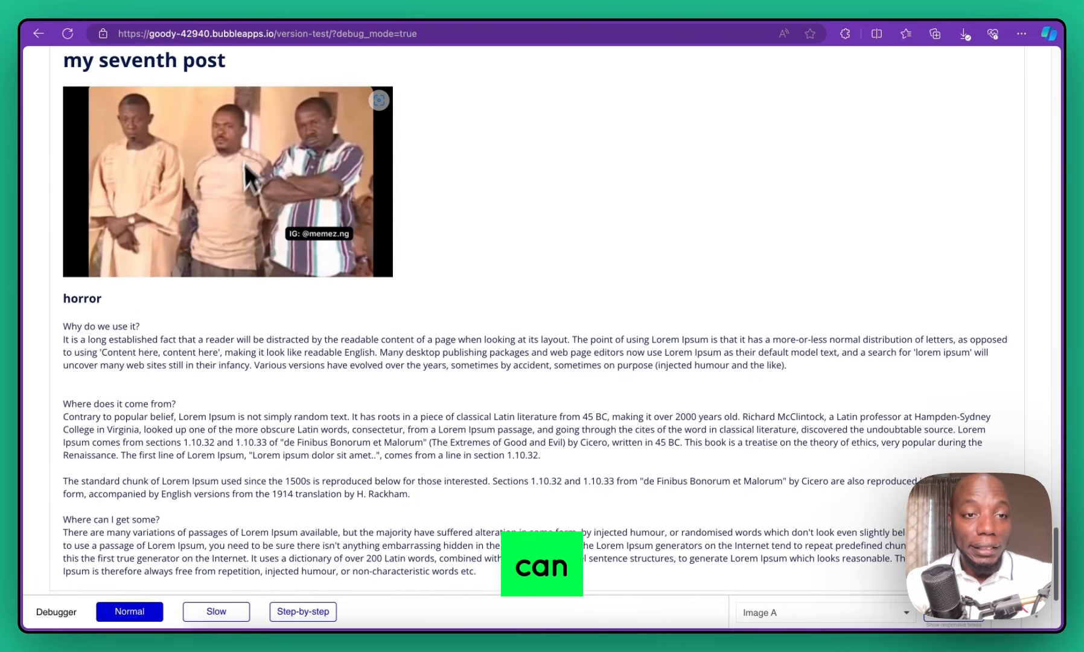
drag(104, 298, 57, 299)
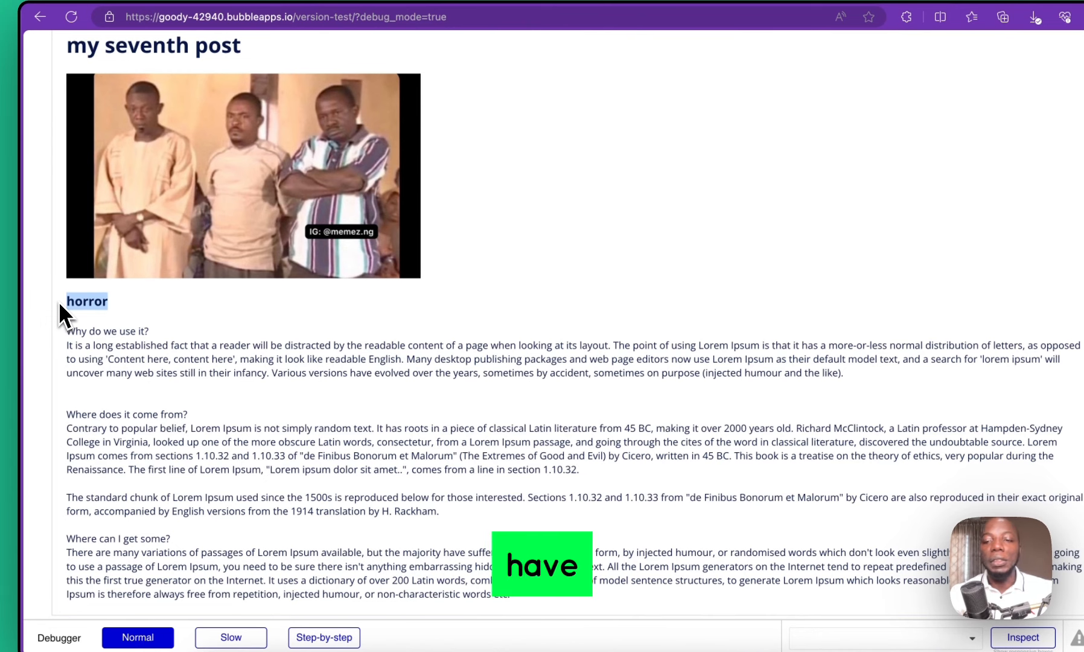